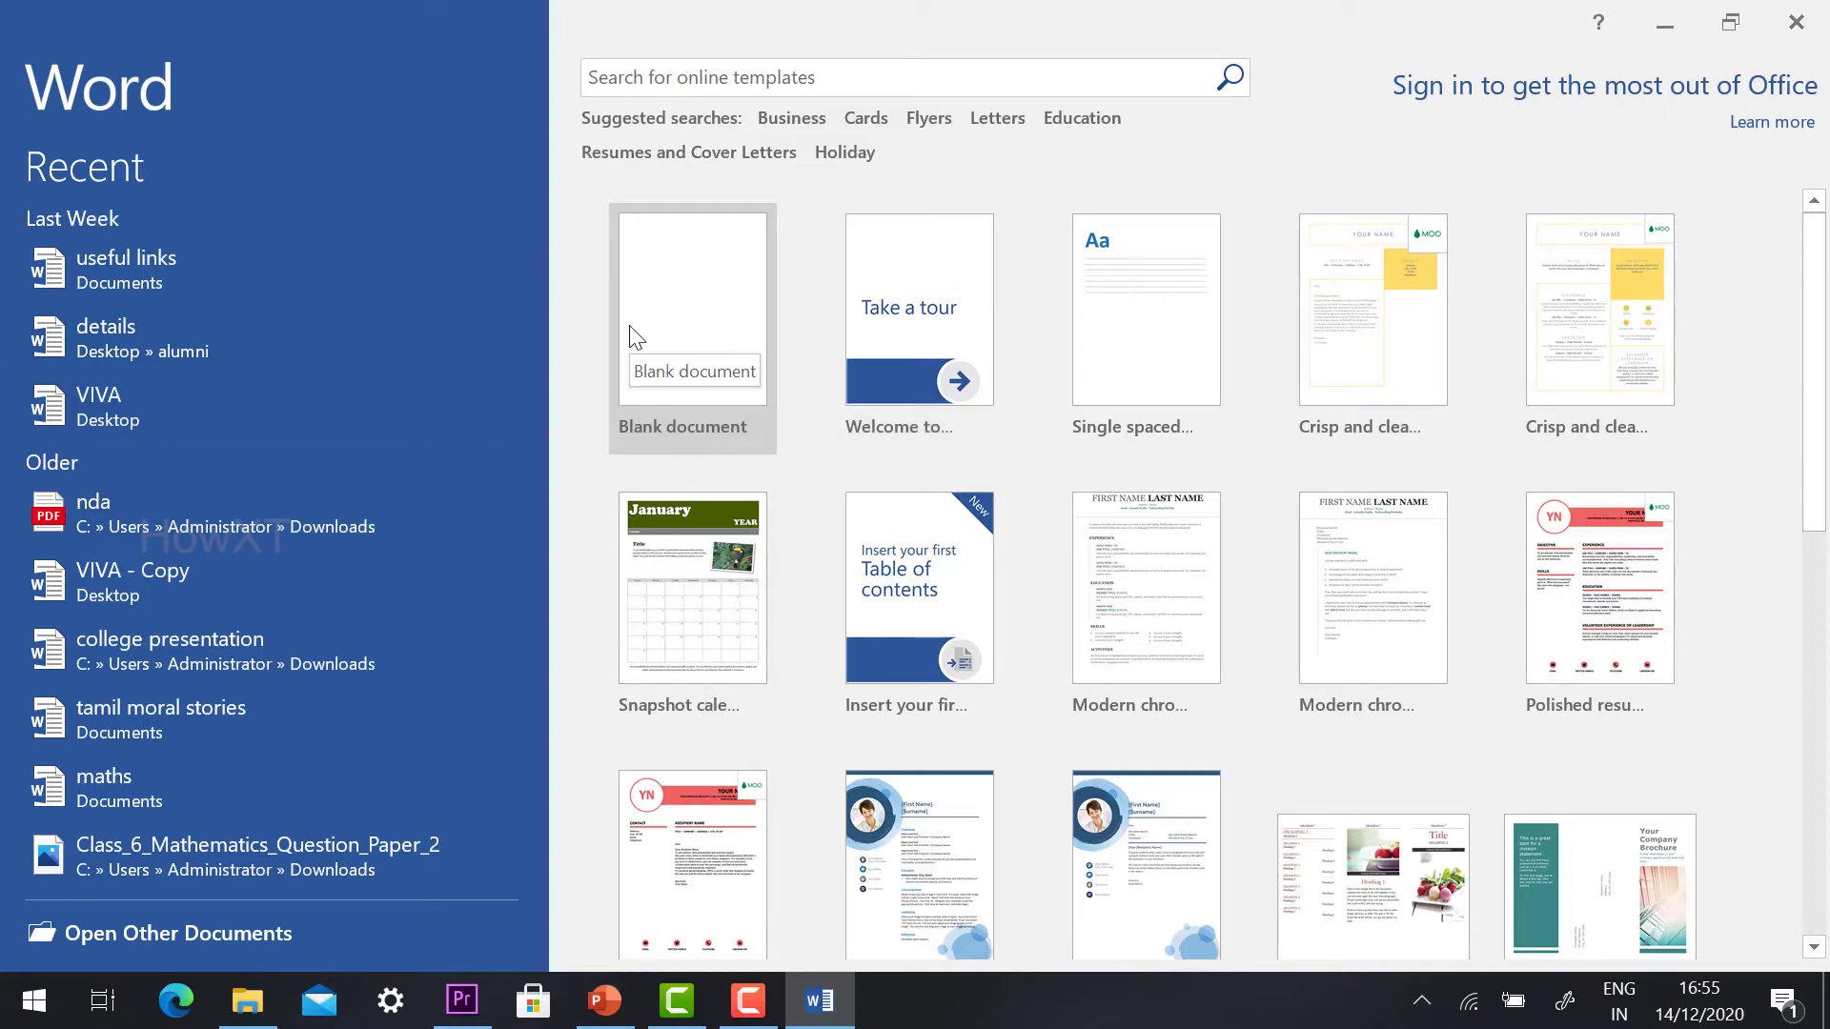
# Start a blank Document1 from the Word start screen
pyautogui.click(680, 292)
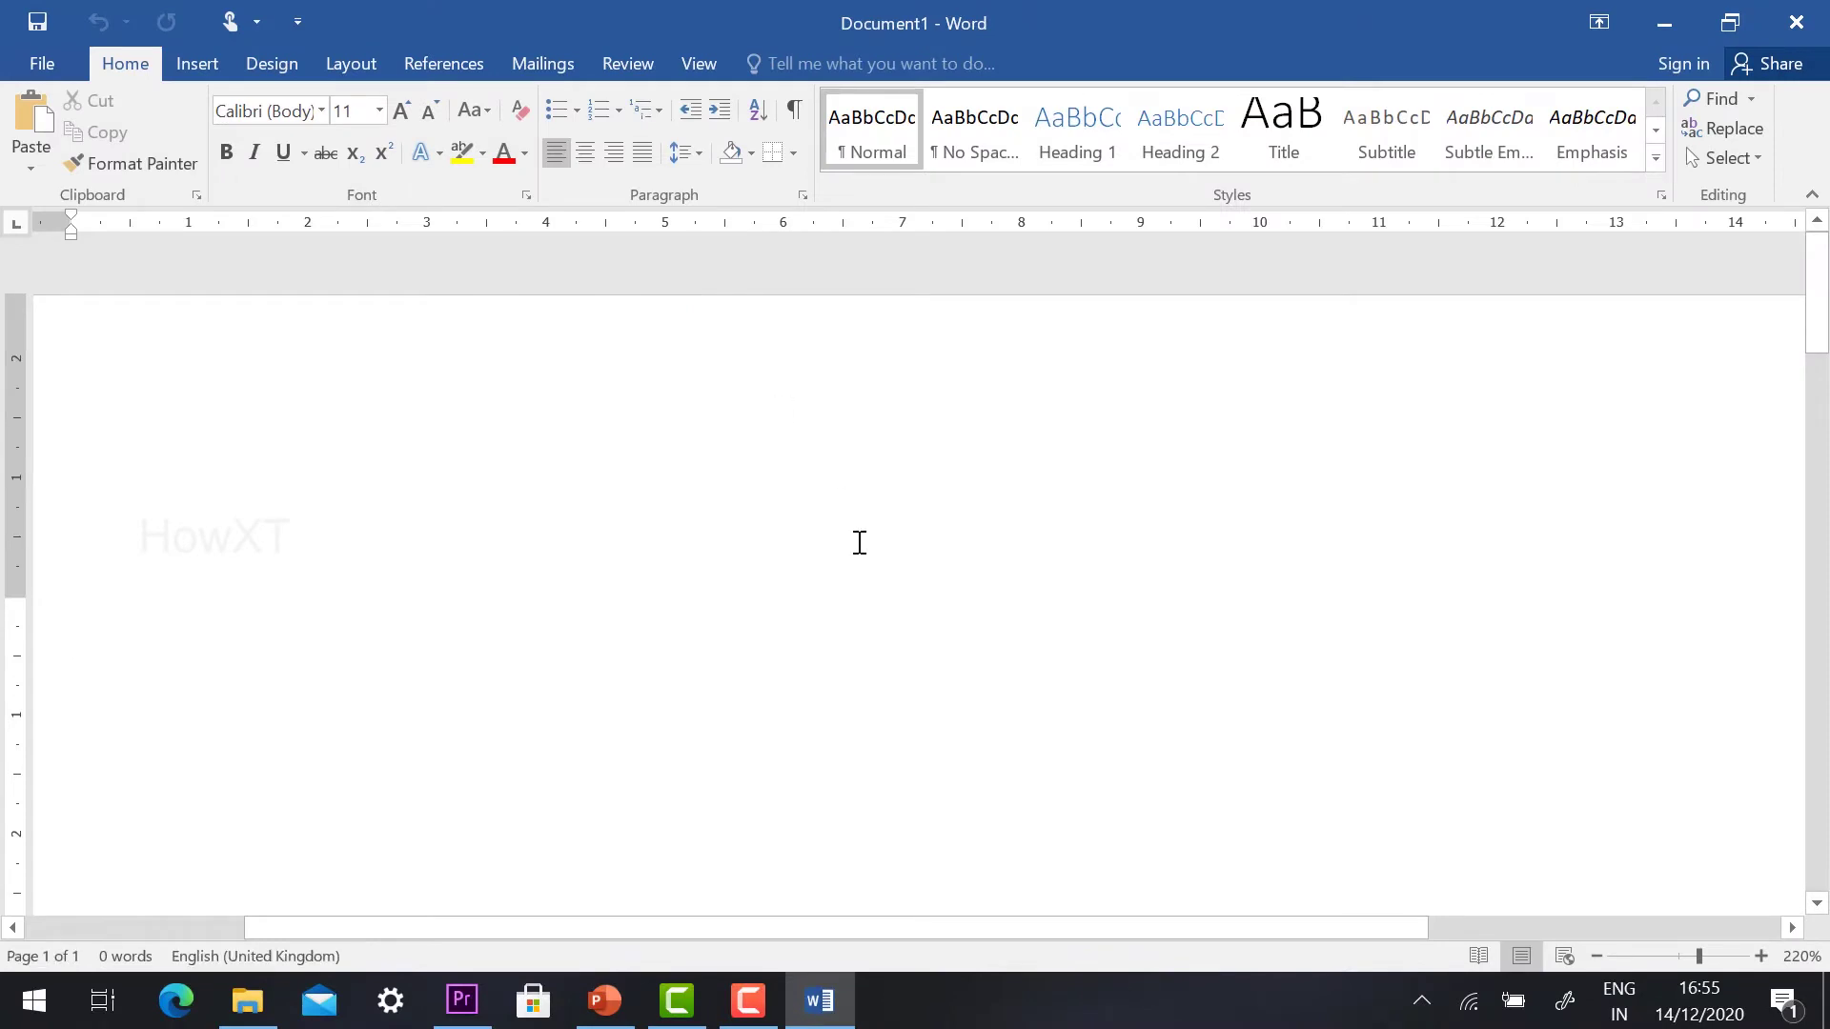
pyautogui.keyDown('ctrl'); pyautogui.scroll(-13, 814, 512); pyautogui.keyUp('ctrl')
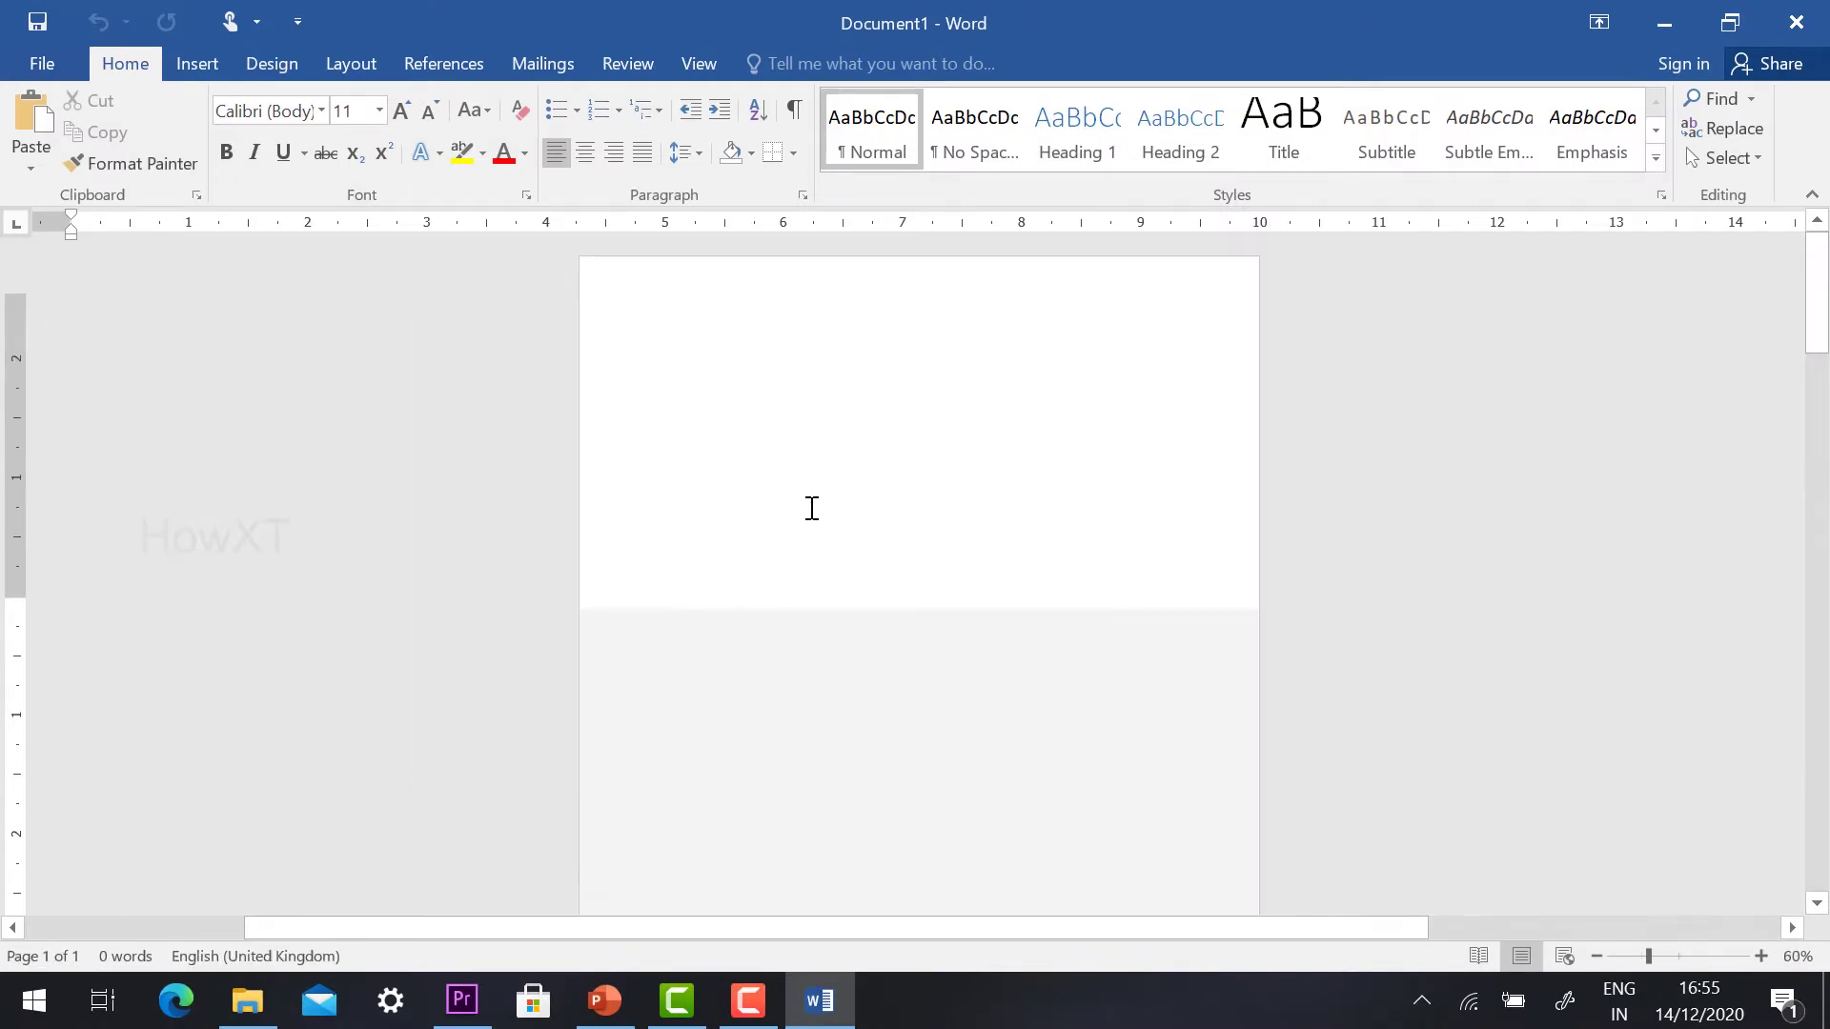
pyautogui.keyDown('ctrl'); pyautogui.scroll(4, 811, 508); pyautogui.keyUp('ctrl')
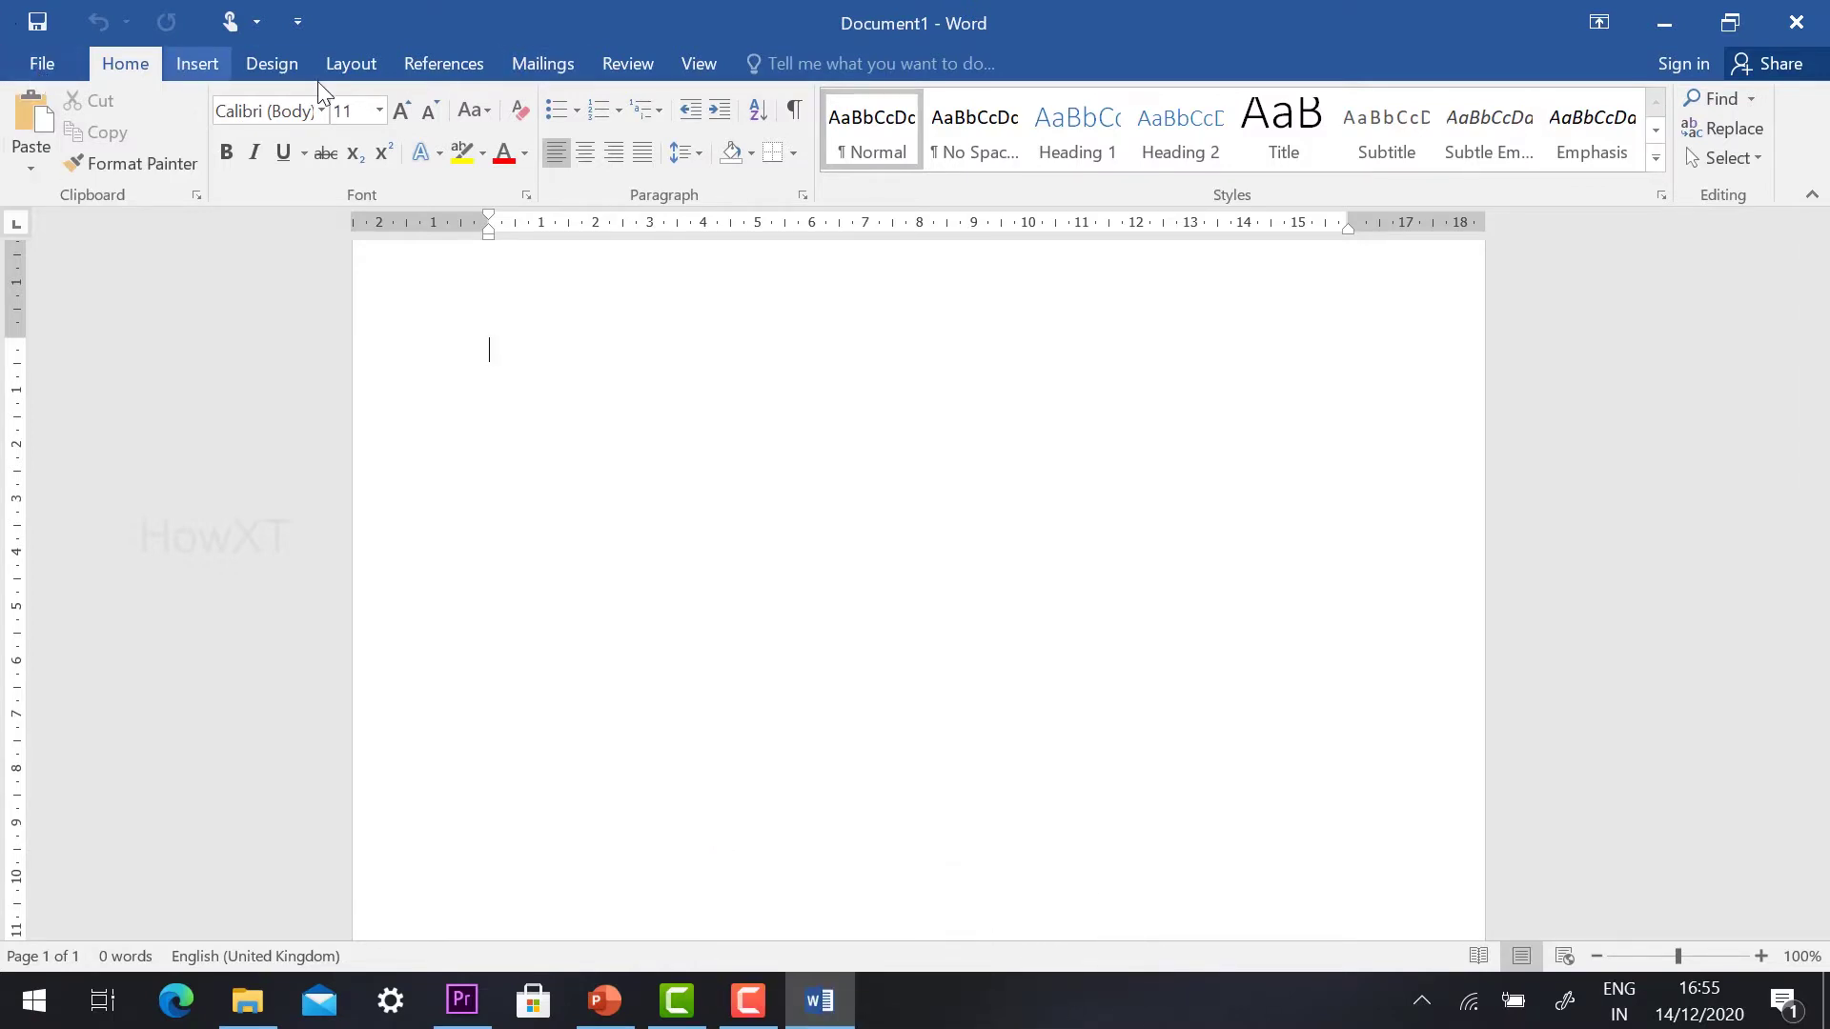
# Open Page Setup's Paper settings through Layout > Size > More Paper Sizes
pyautogui.click(375, 66)
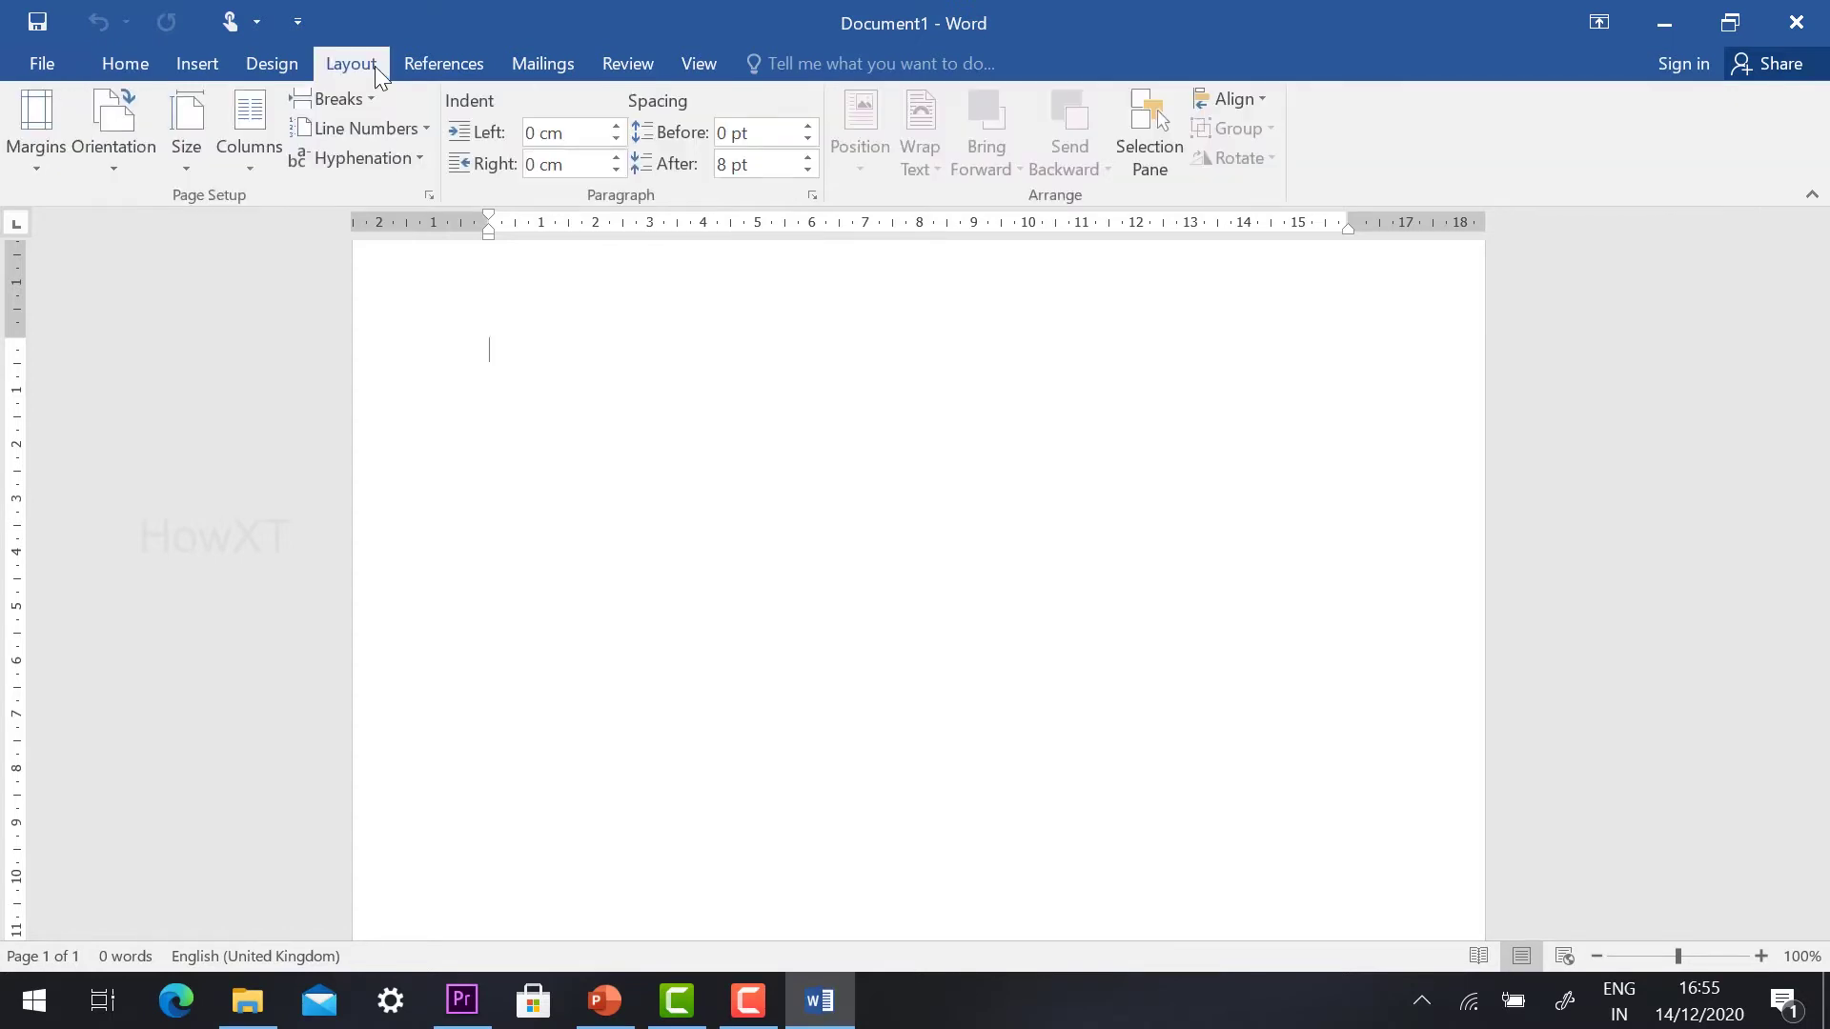
pyautogui.click(199, 143)
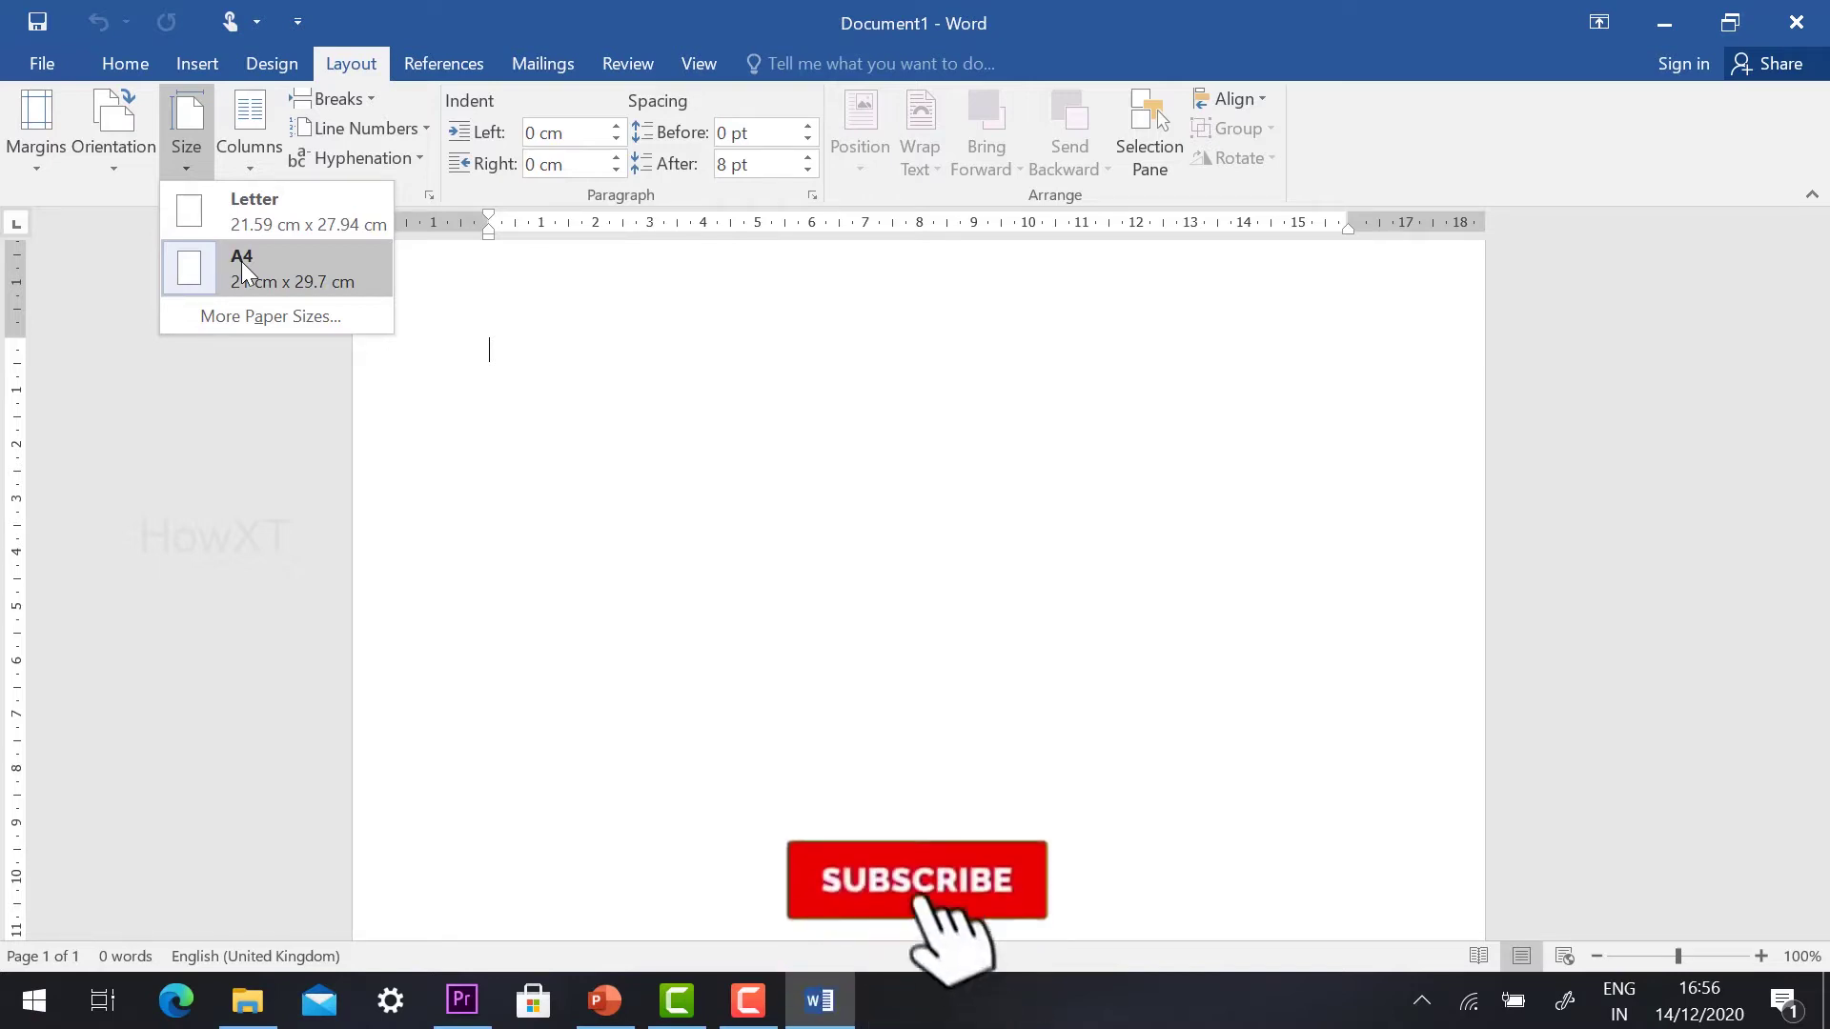
pyautogui.click(250, 317)
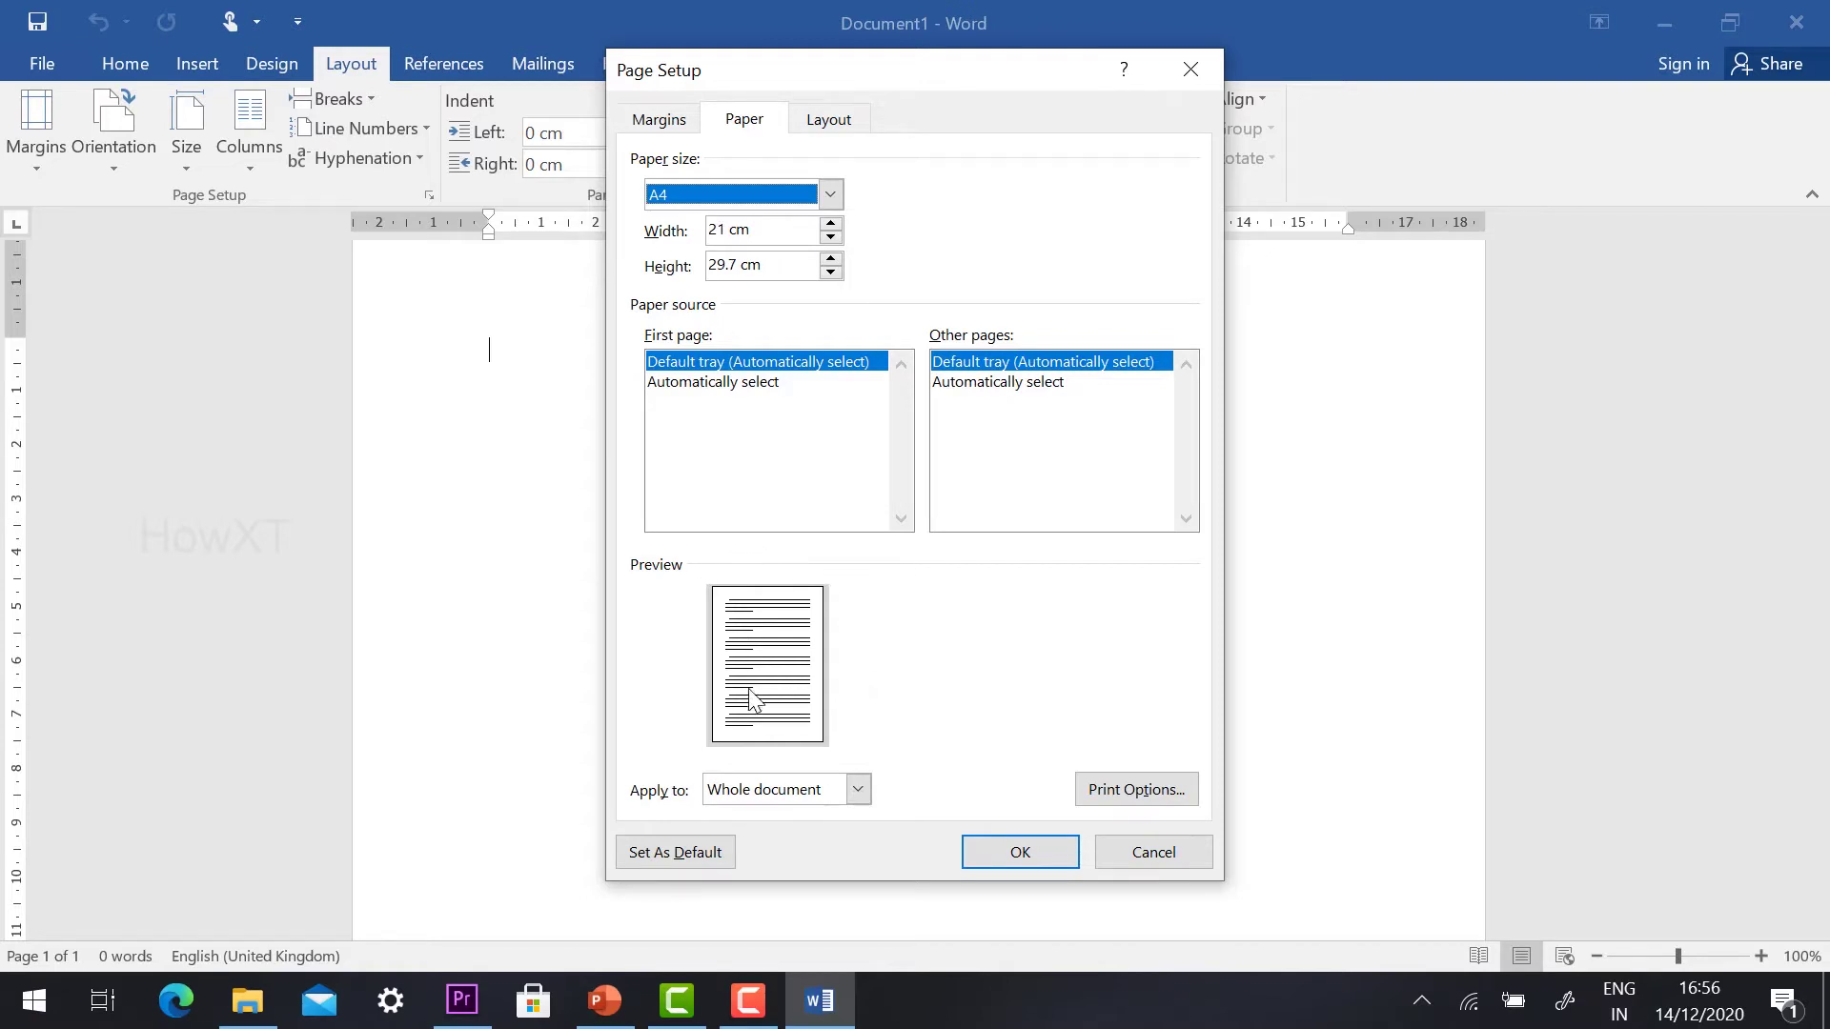
# Replace the 21 cm paper width with 3.5in
pyautogui.moveTo(768, 229); pyautogui.dragTo(490, 208)
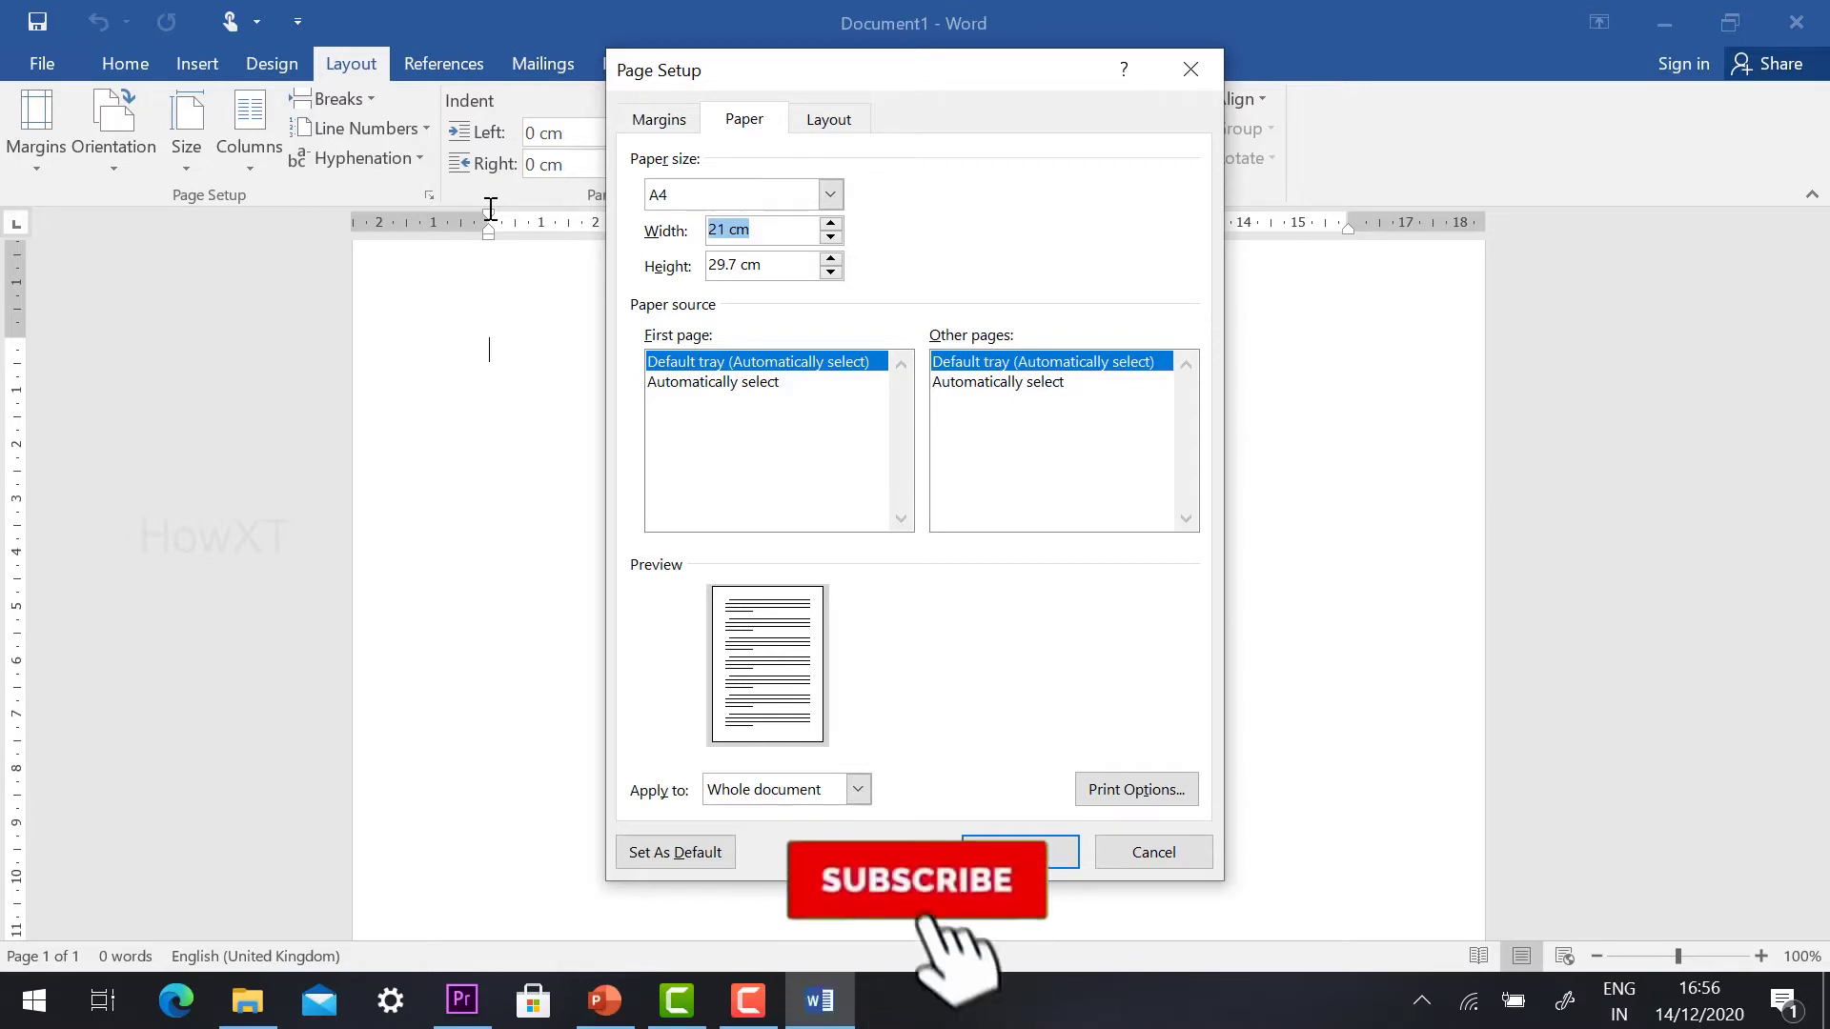
pyautogui.write('3.')
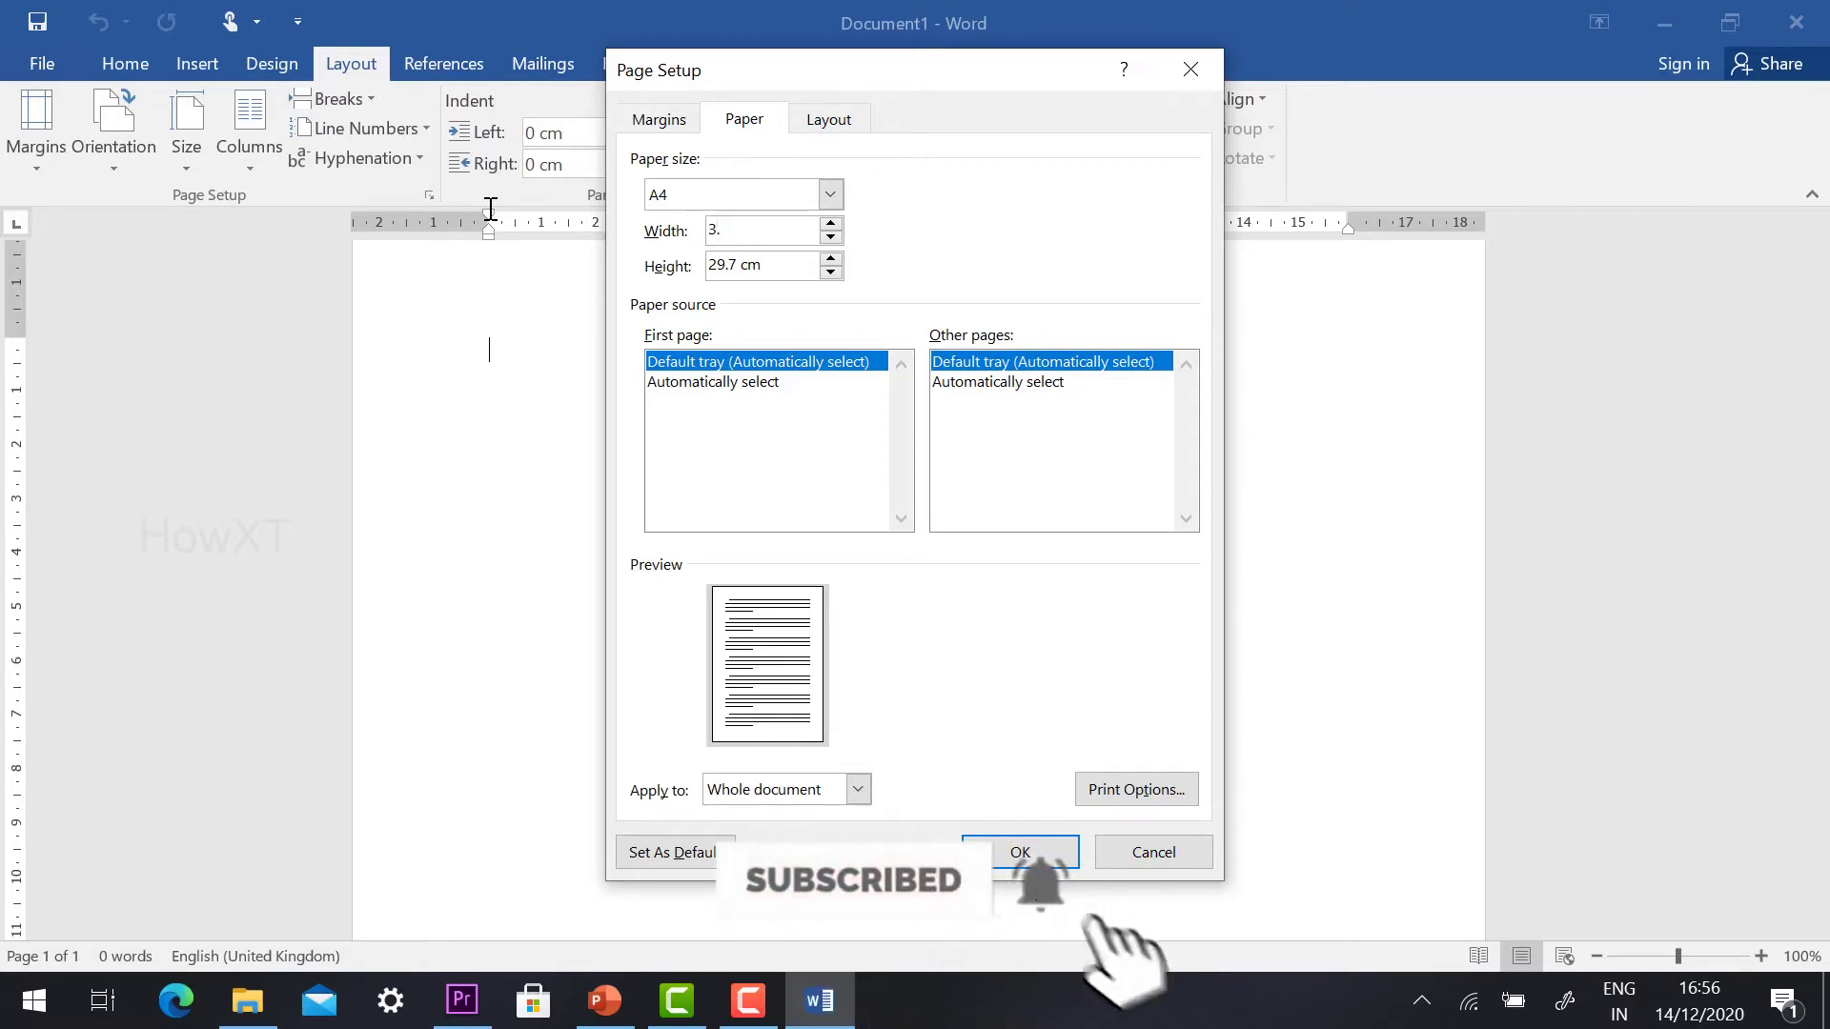
pyautogui.write('5in')
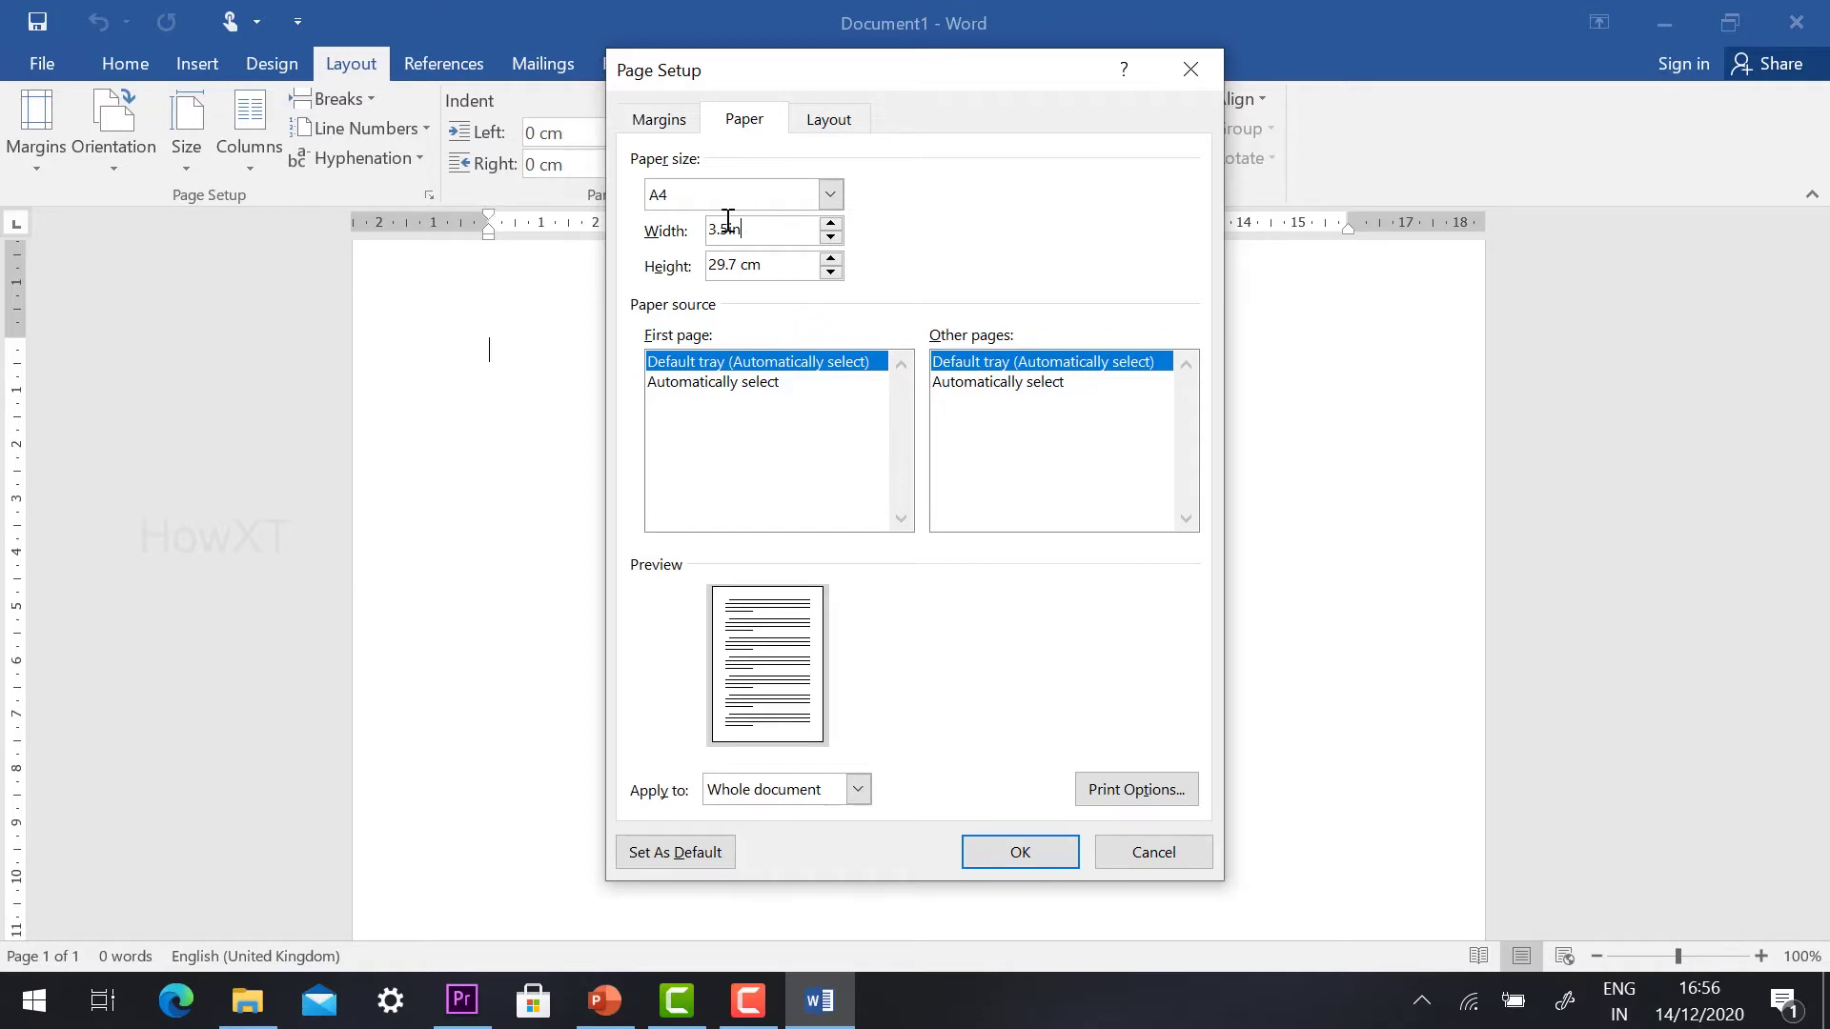
# Change the paper height from 29.7 cm to 2.2in, correcting a mistyped 2.5in
pyautogui.click(763, 263)
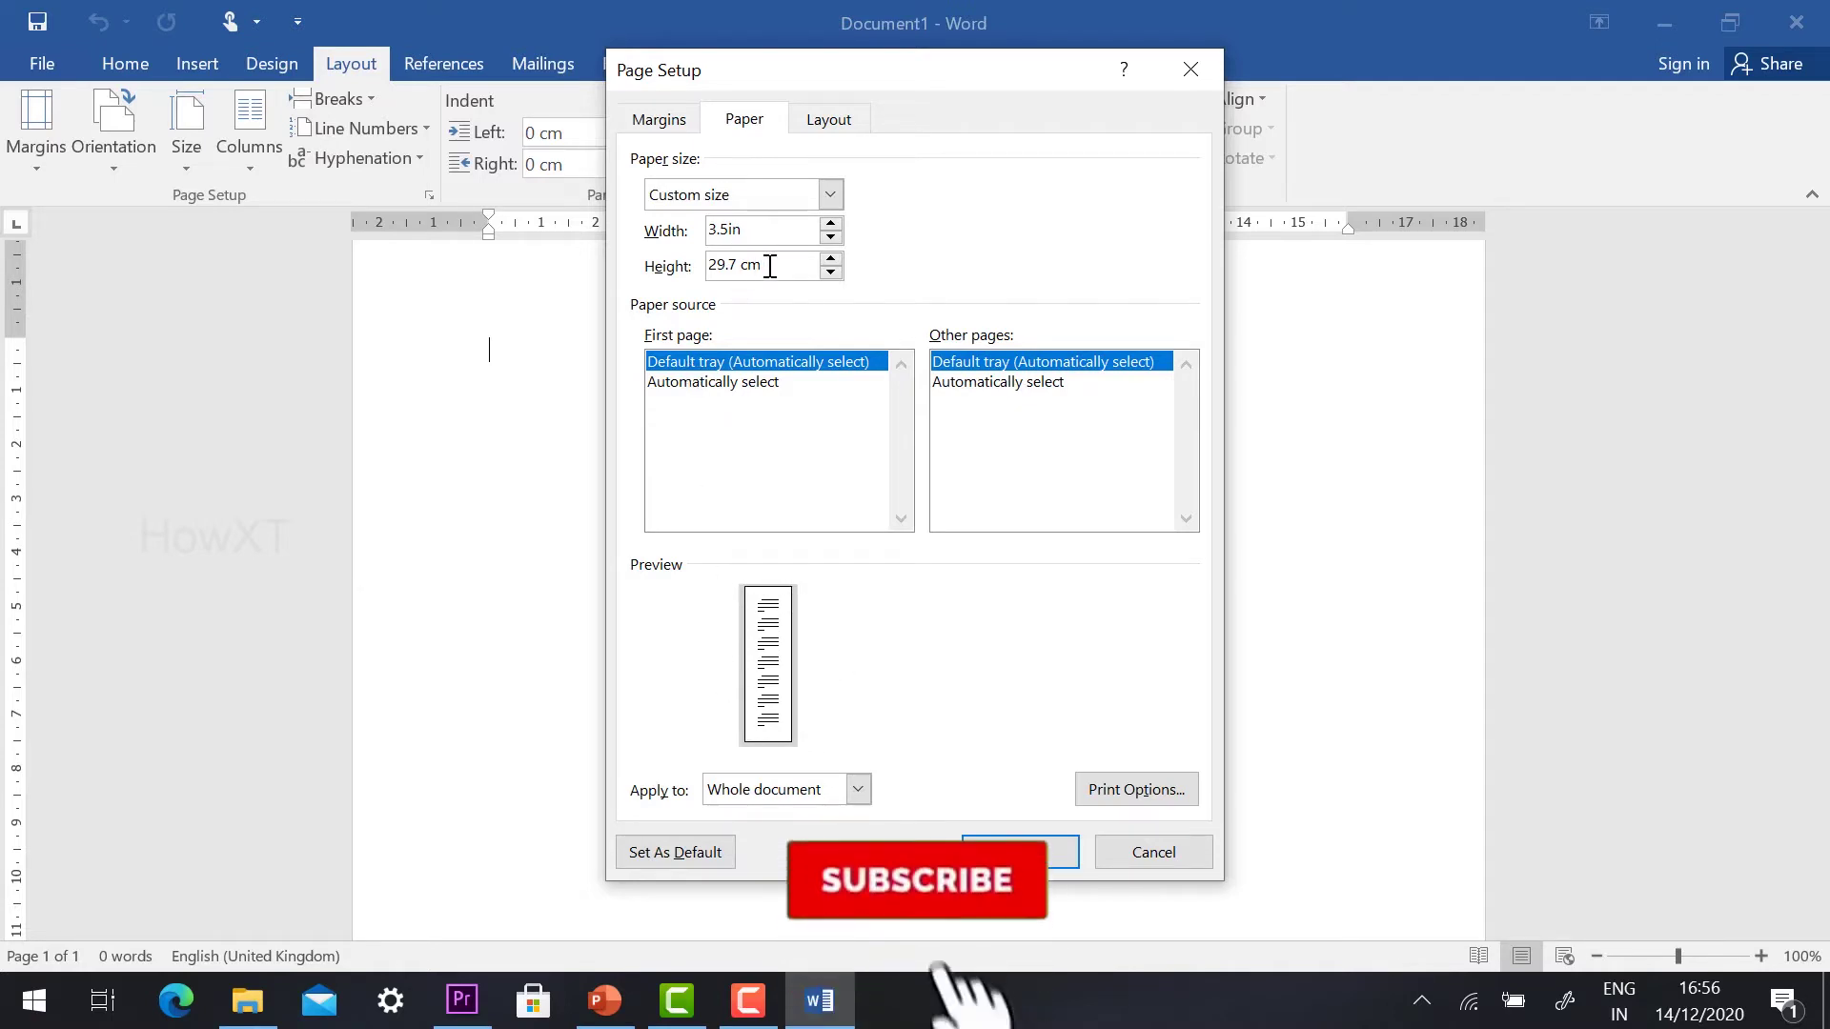
pyautogui.moveTo(770, 266); pyautogui.dragTo(678, 266)
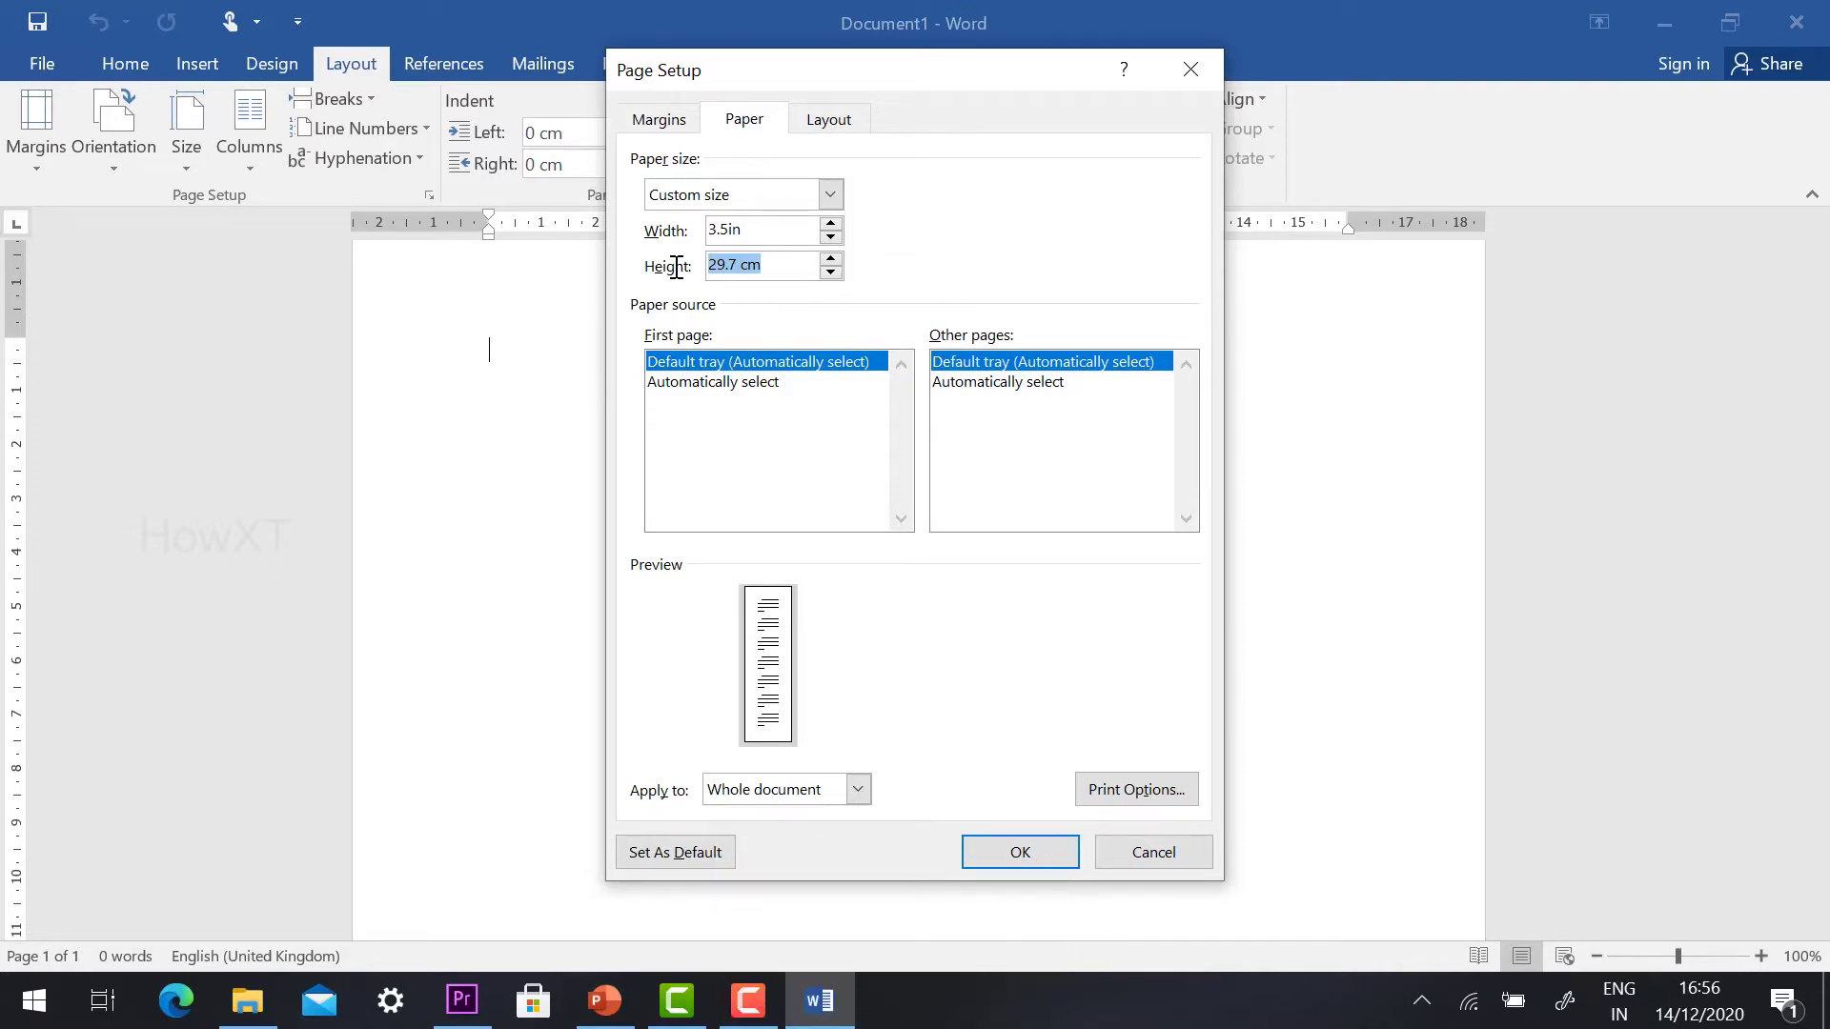
pyautogui.write('2.5in')
pyautogui.click(1034, 467)
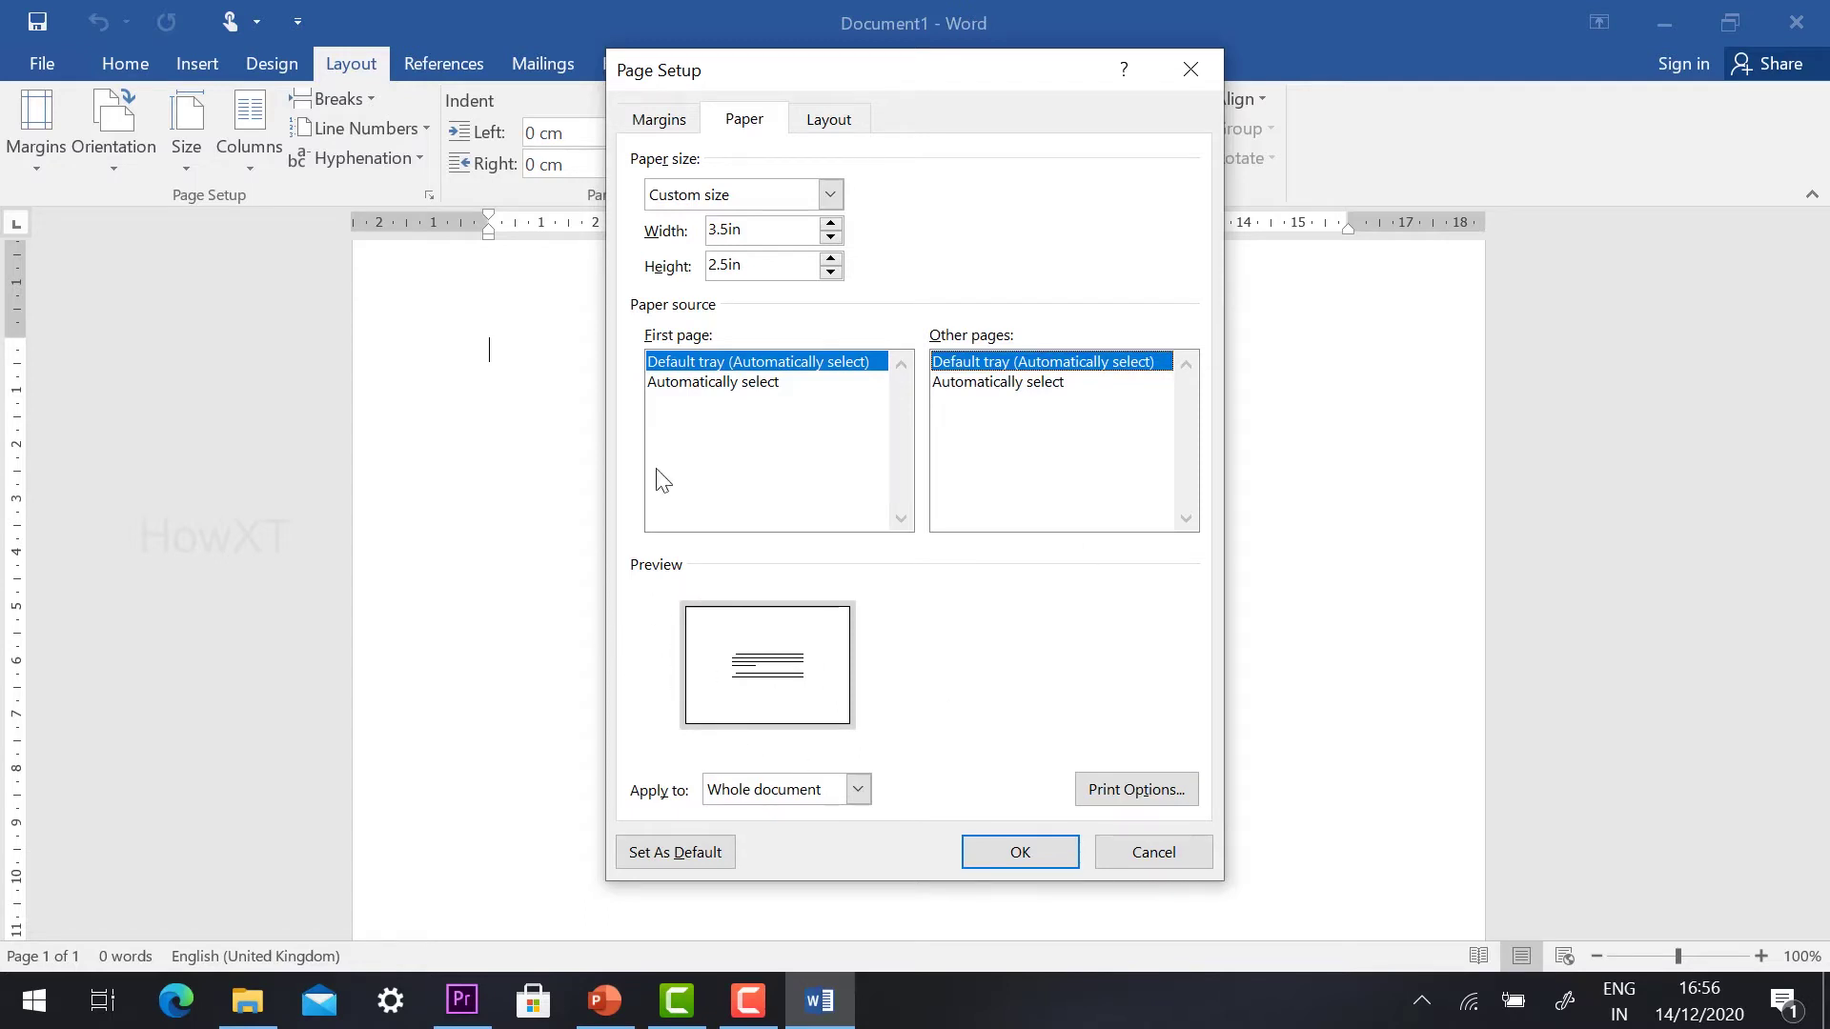
pyautogui.click(724, 252)
pyautogui.press('BackSpace')
pyautogui.write('3')
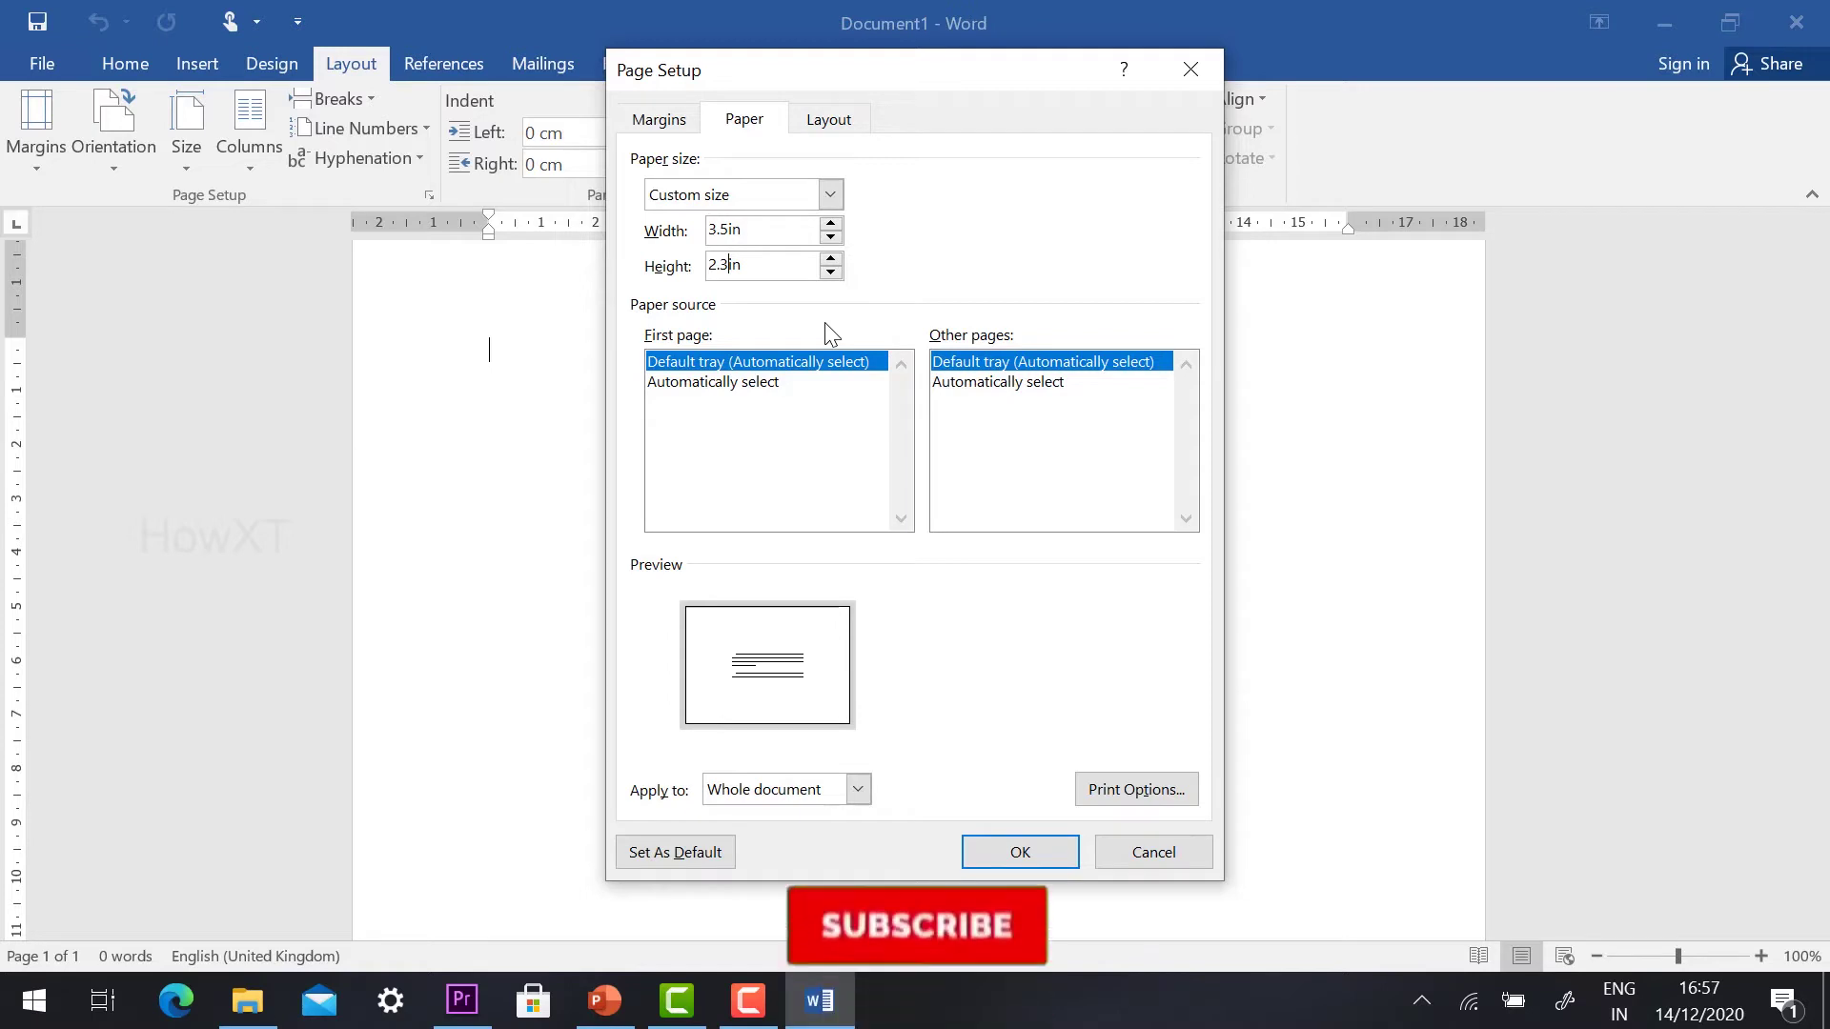
pyautogui.press('BackSpace')
pyautogui.write('2')
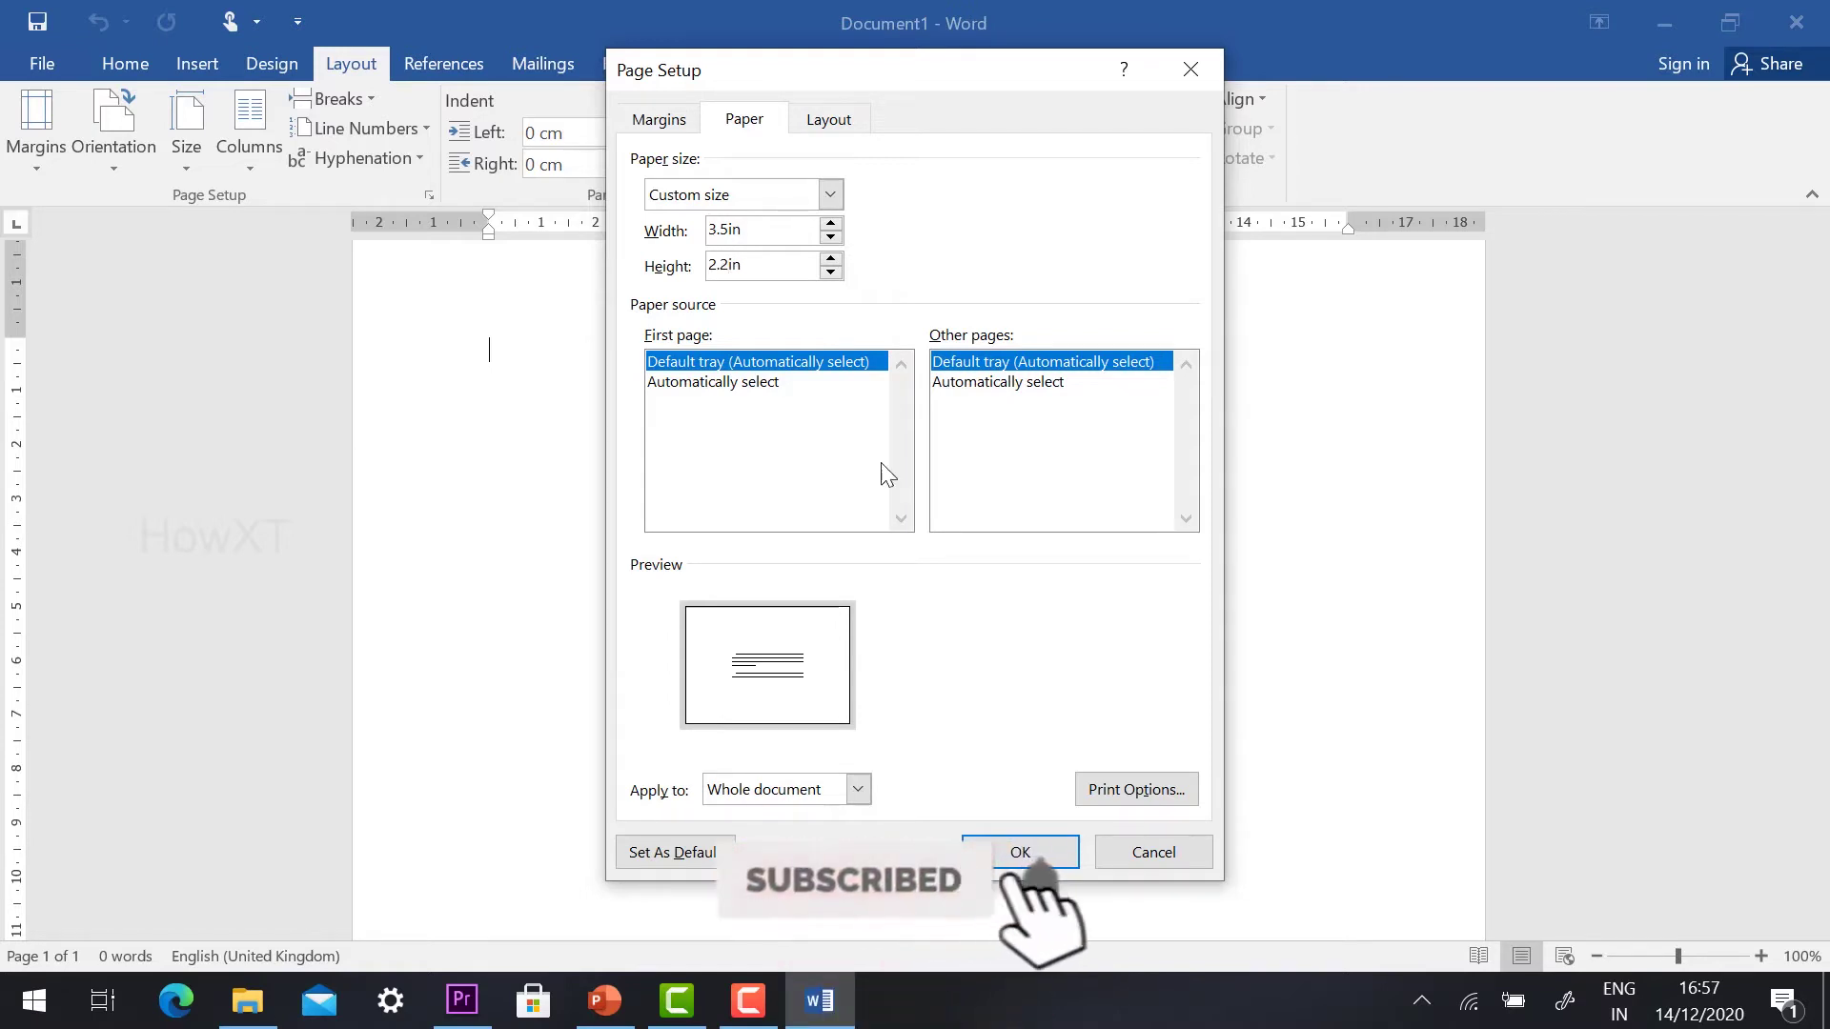
pyautogui.click(760, 447)
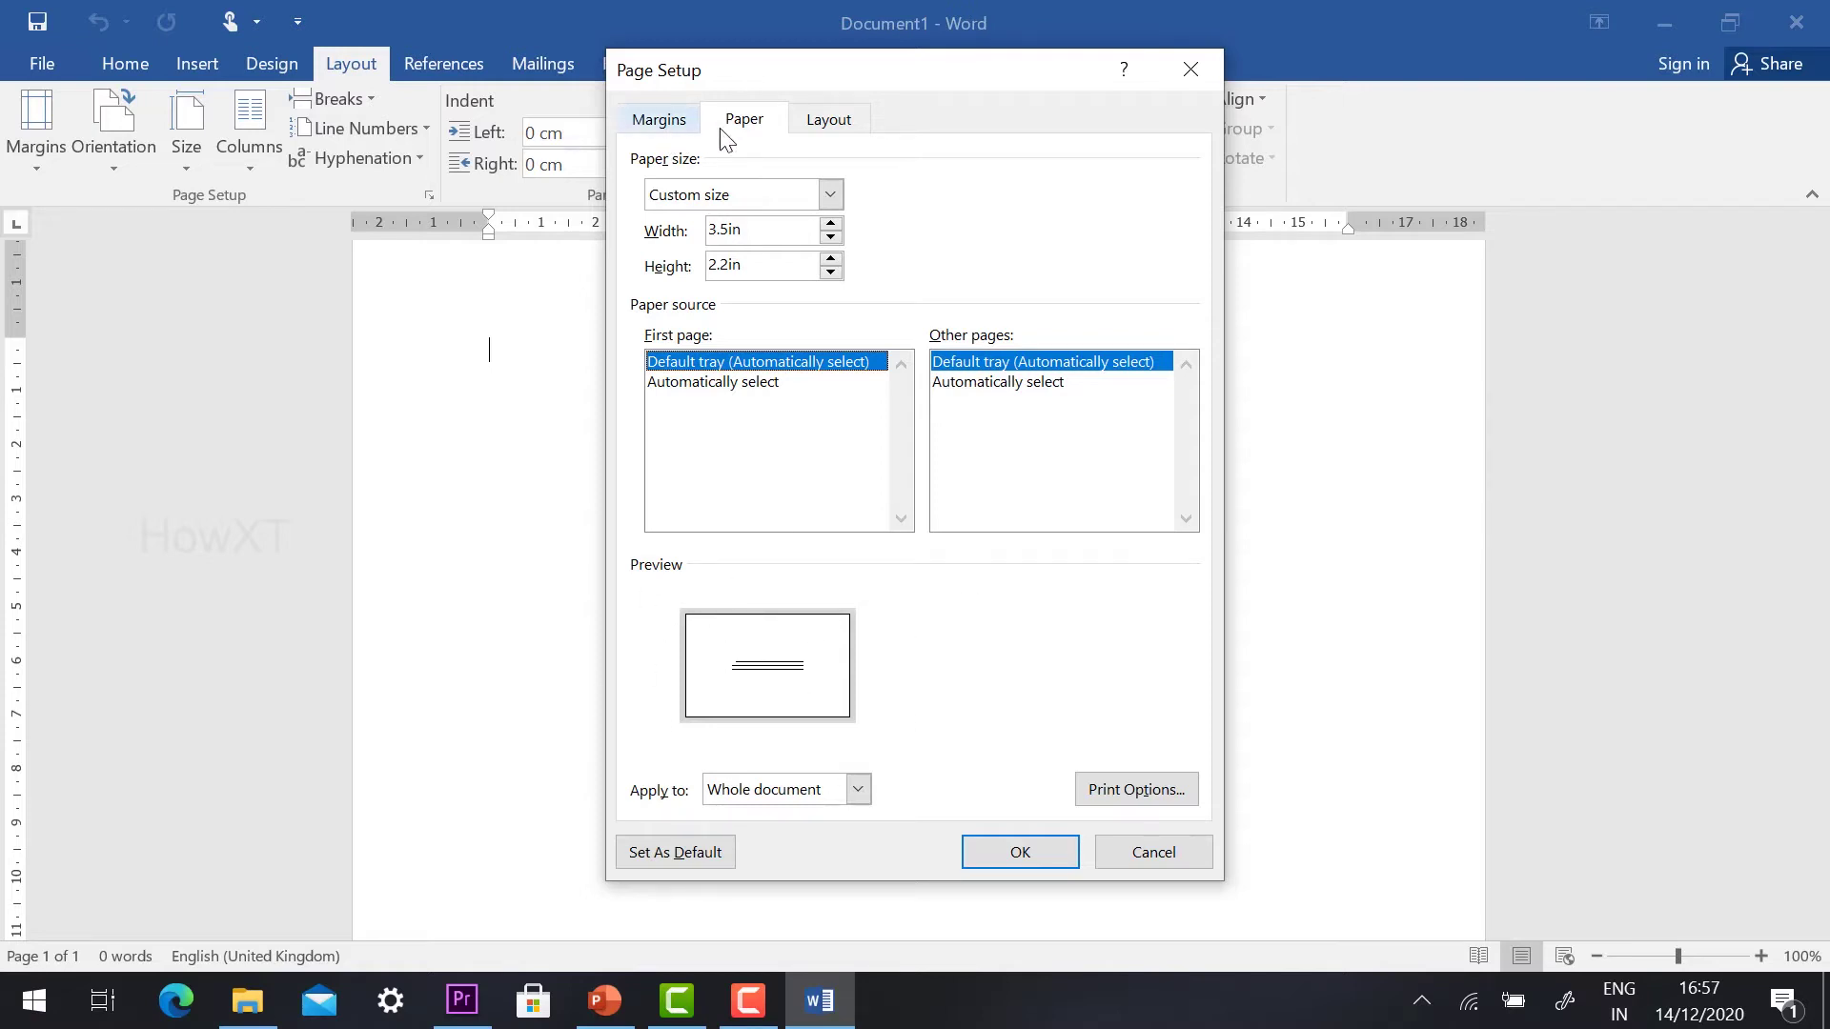
# Set the Top, Left, Bottom and Right page margins all to 0
pyautogui.click(660, 121)
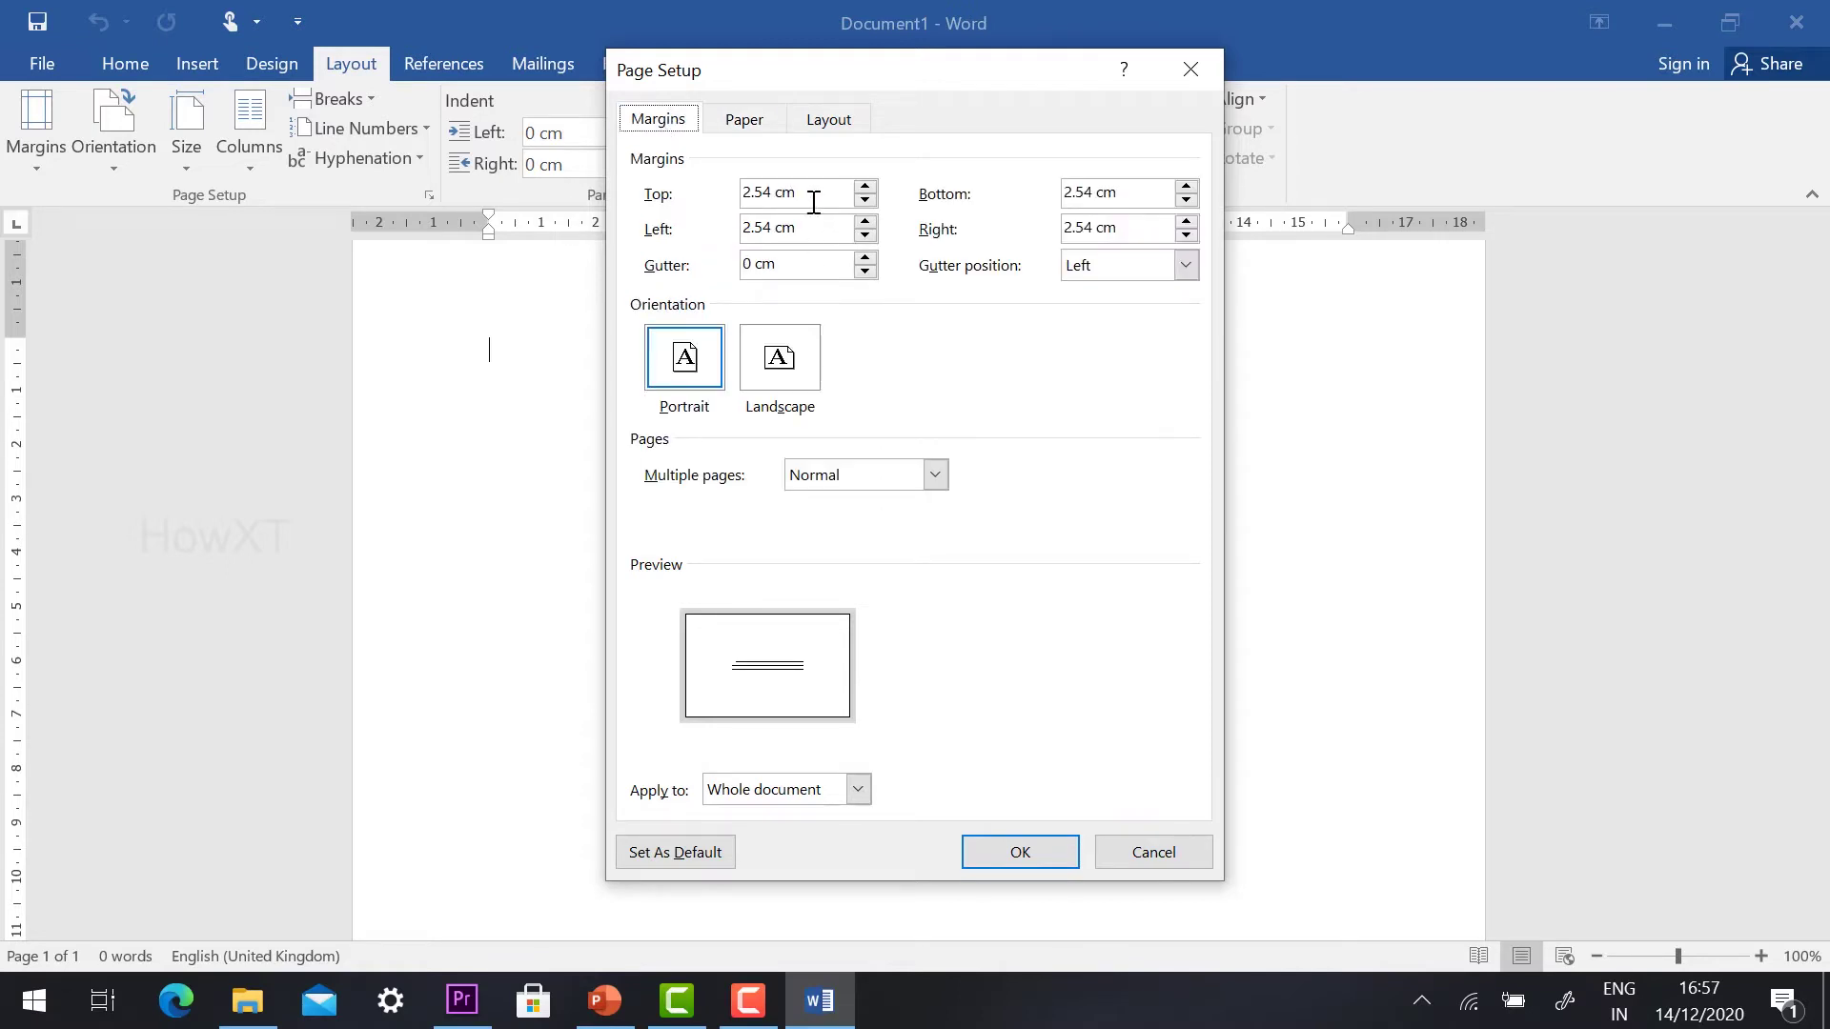
pyautogui.press('Tab')
pyautogui.write('0')
pyautogui.moveTo(801, 229); pyautogui.dragTo(619, 221)
pyautogui.write('0')
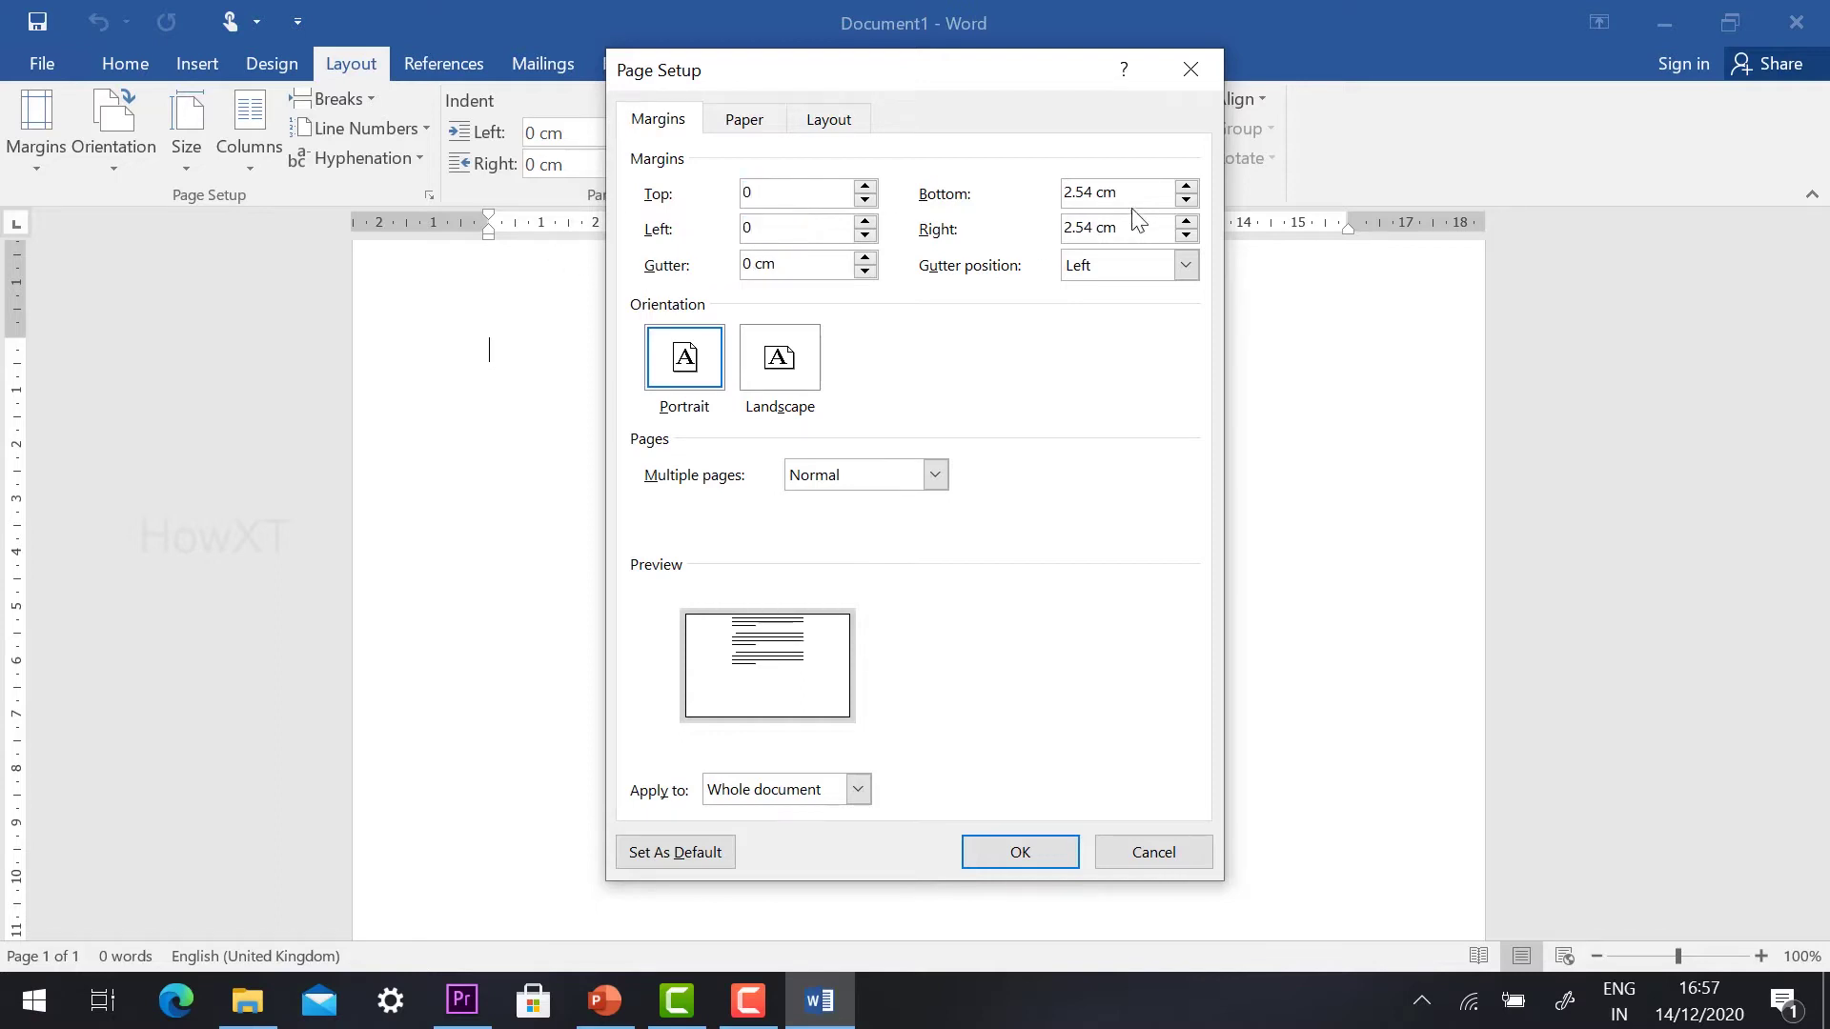
pyautogui.moveTo(1134, 192); pyautogui.dragTo(983, 192)
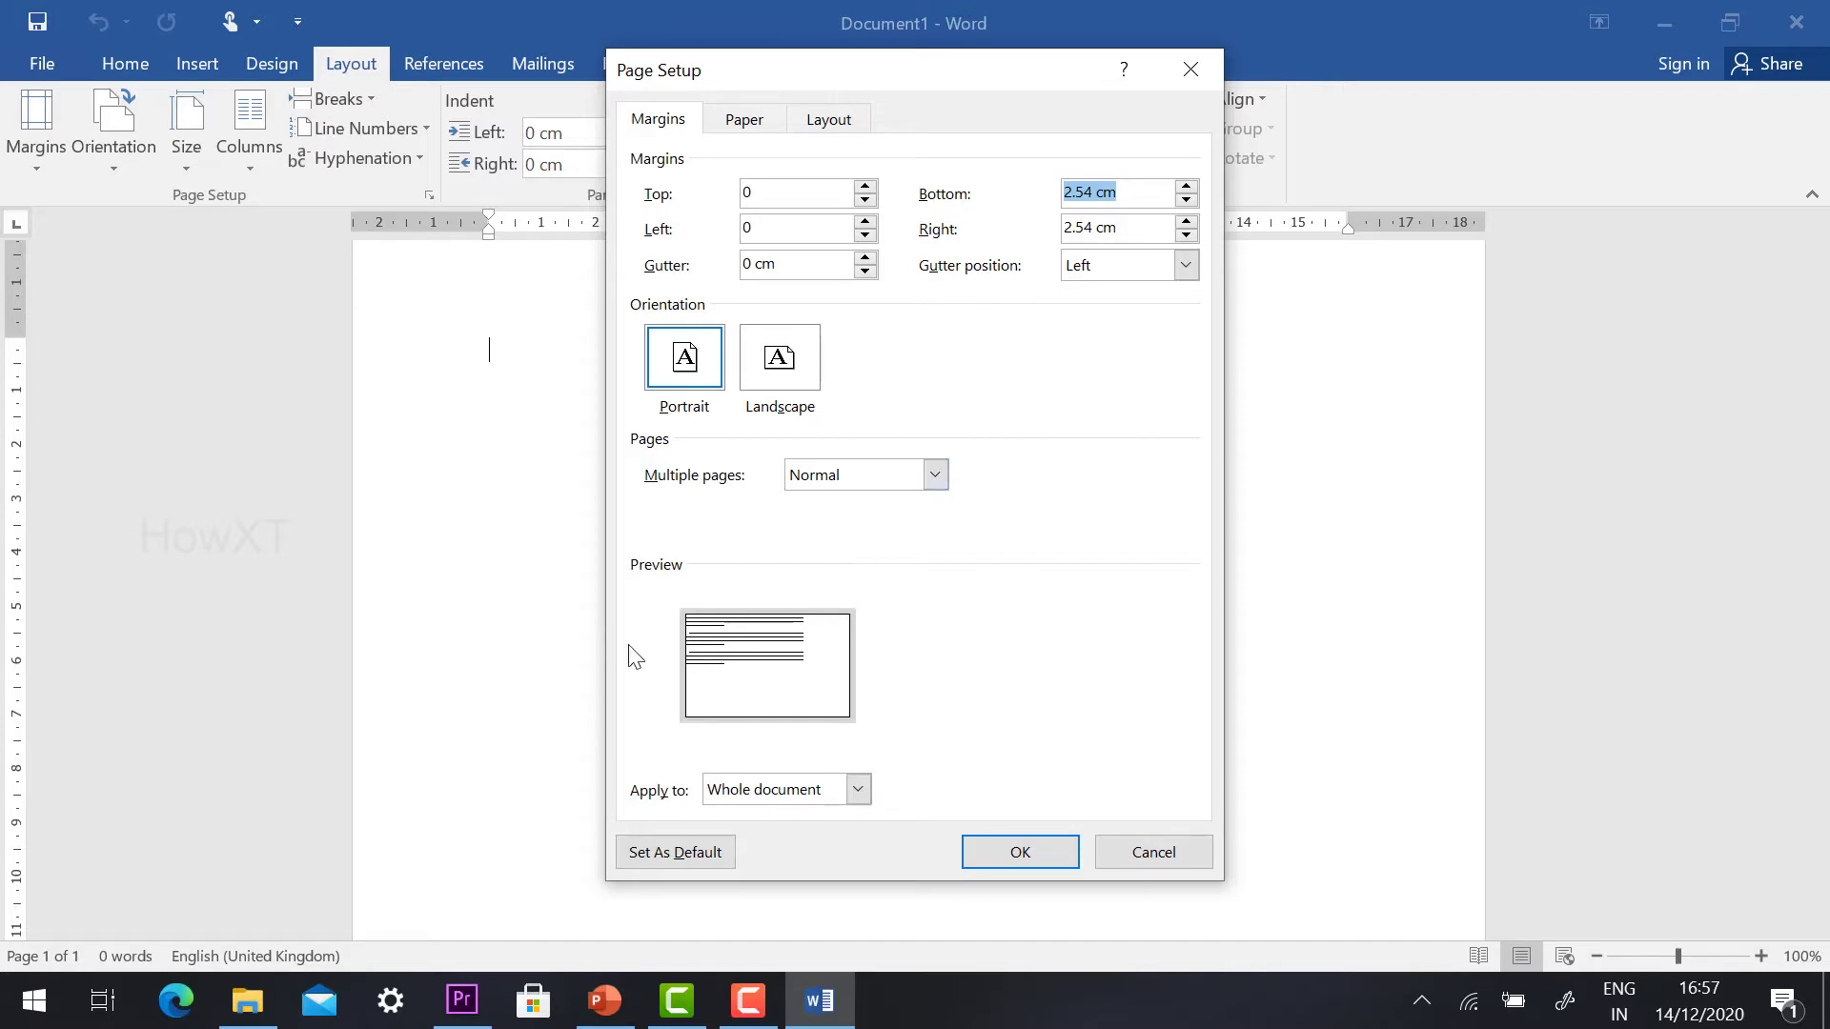
pyautogui.write('0')
pyautogui.moveTo(1129, 228); pyautogui.dragTo(912, 241)
pyautogui.write('0')
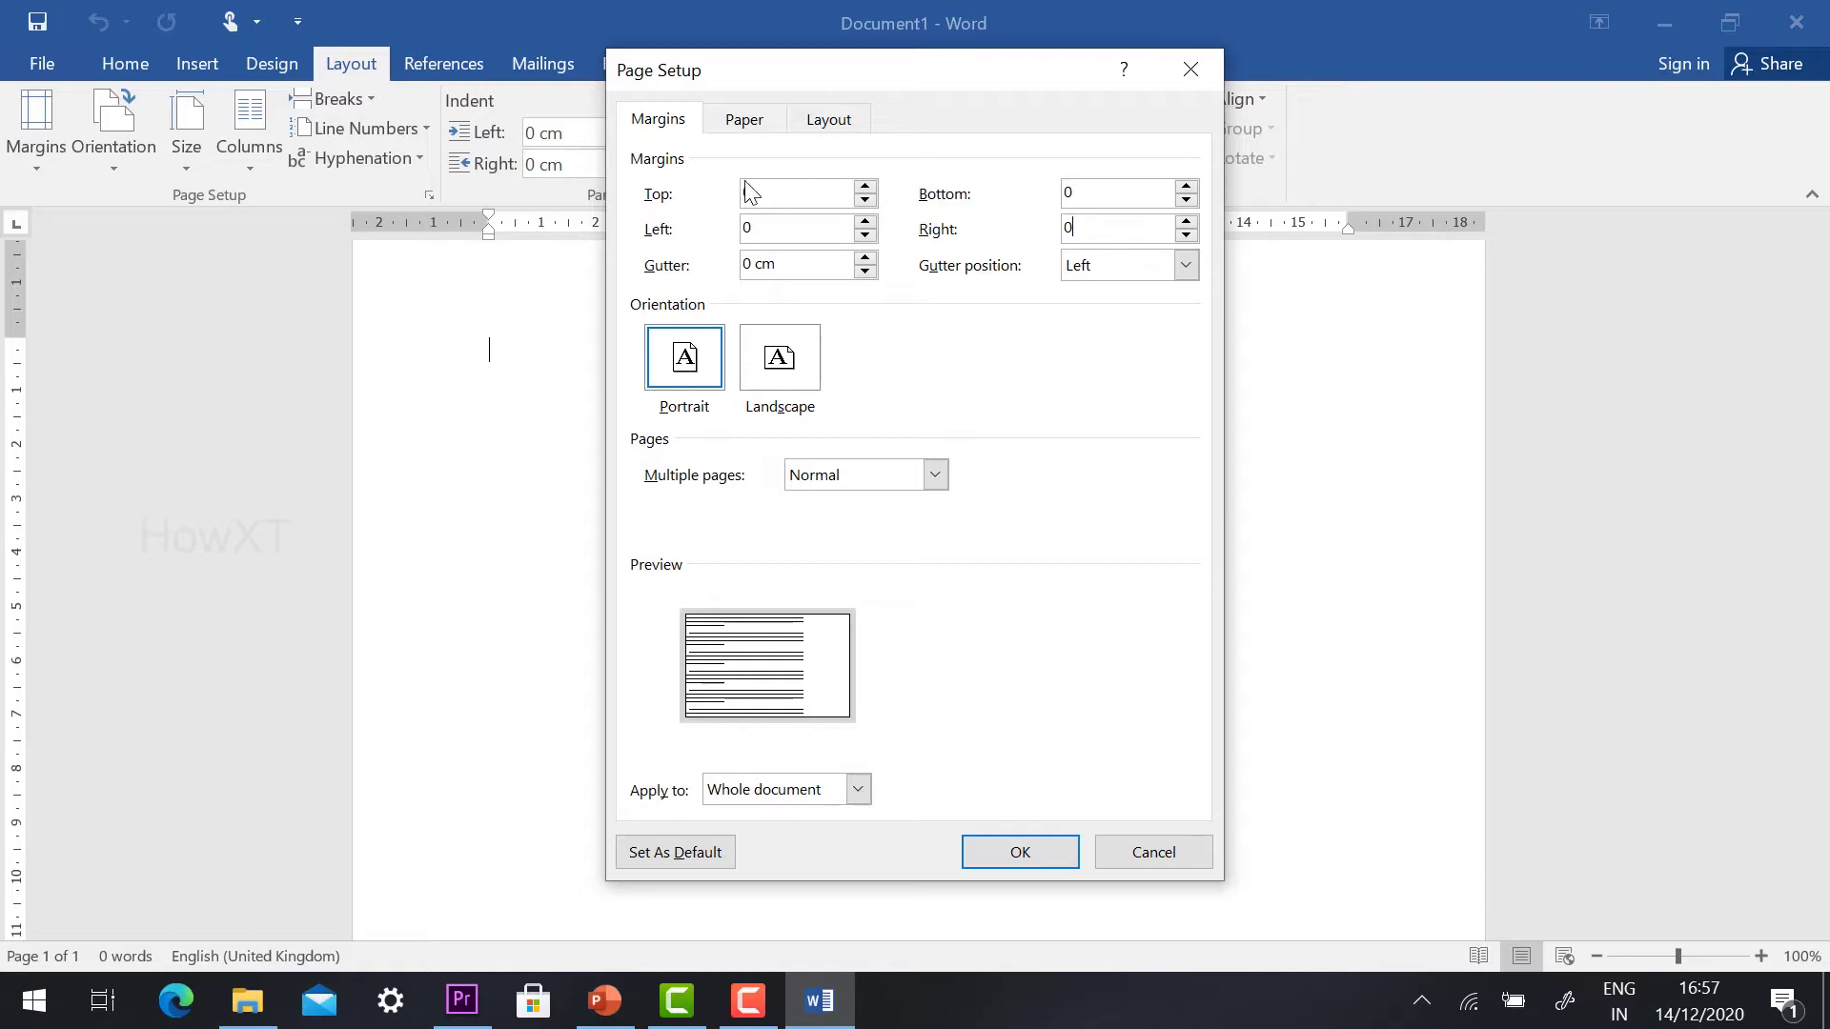
# Confirm the custom 3.5in by 2.2in paper size and apply the page setup
pyautogui.click(744, 121)
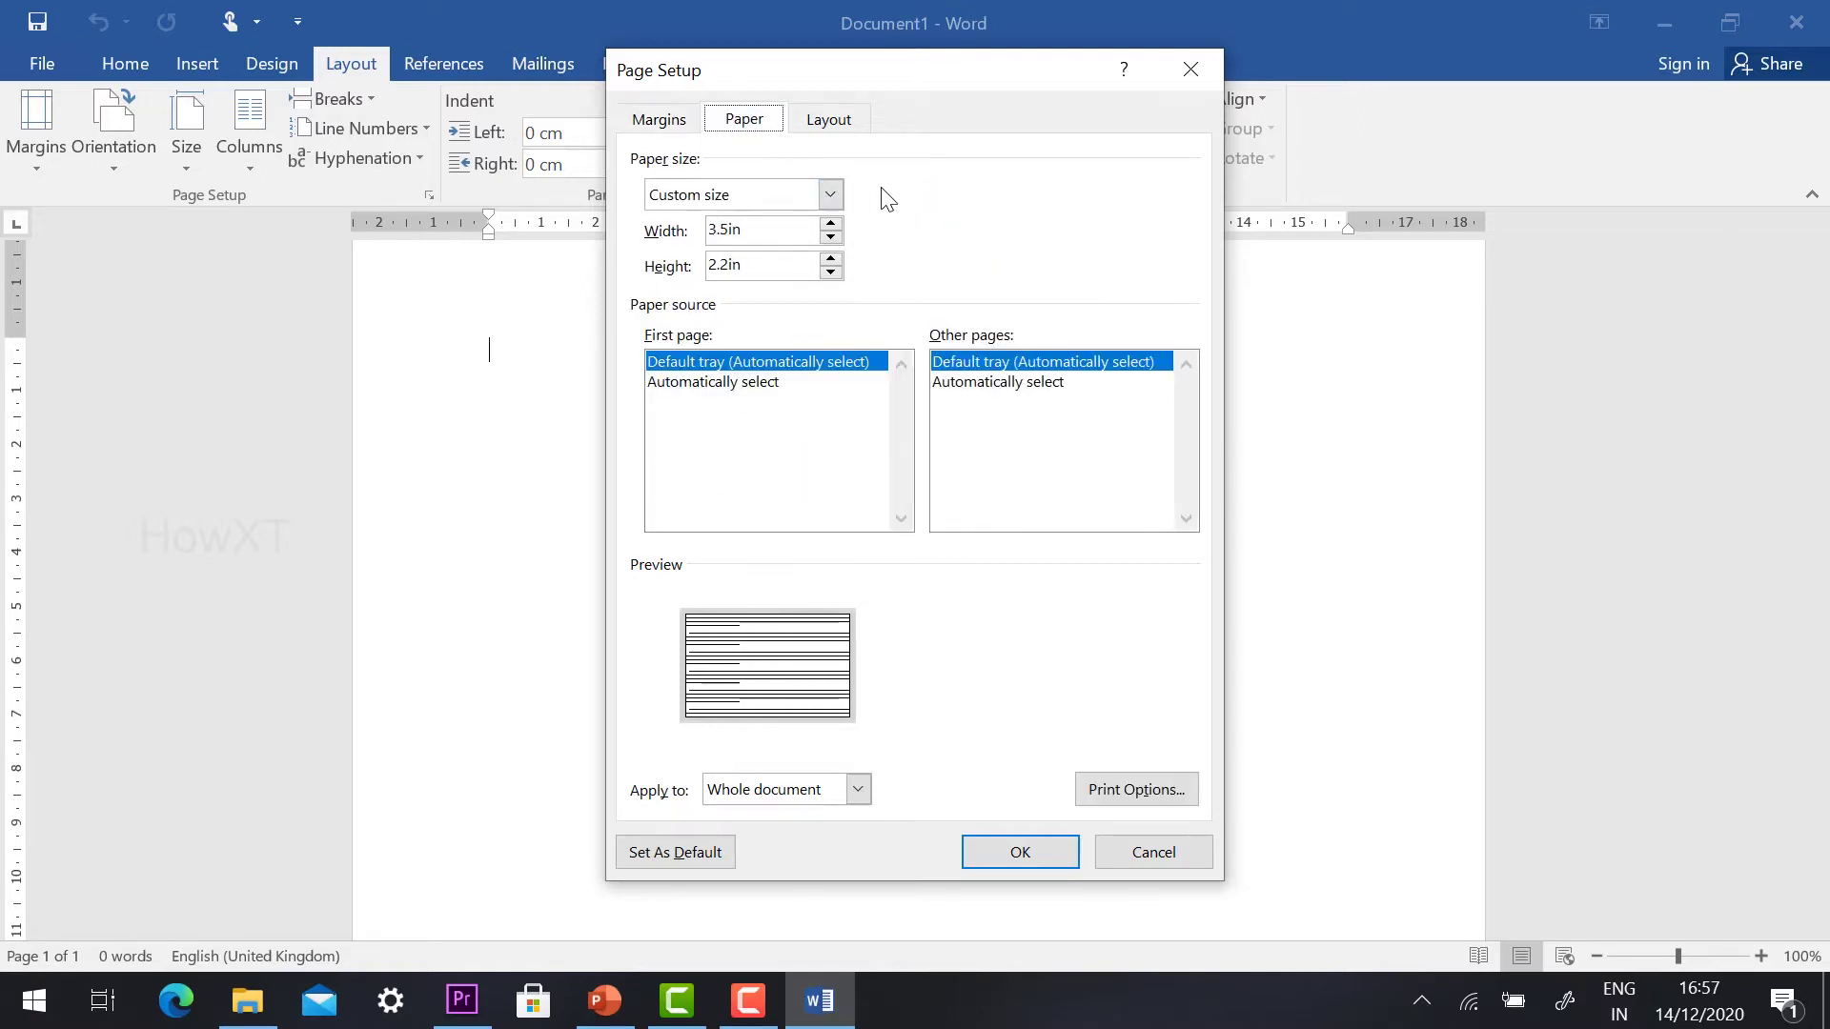
pyautogui.click(667, 122)
pyautogui.click(753, 122)
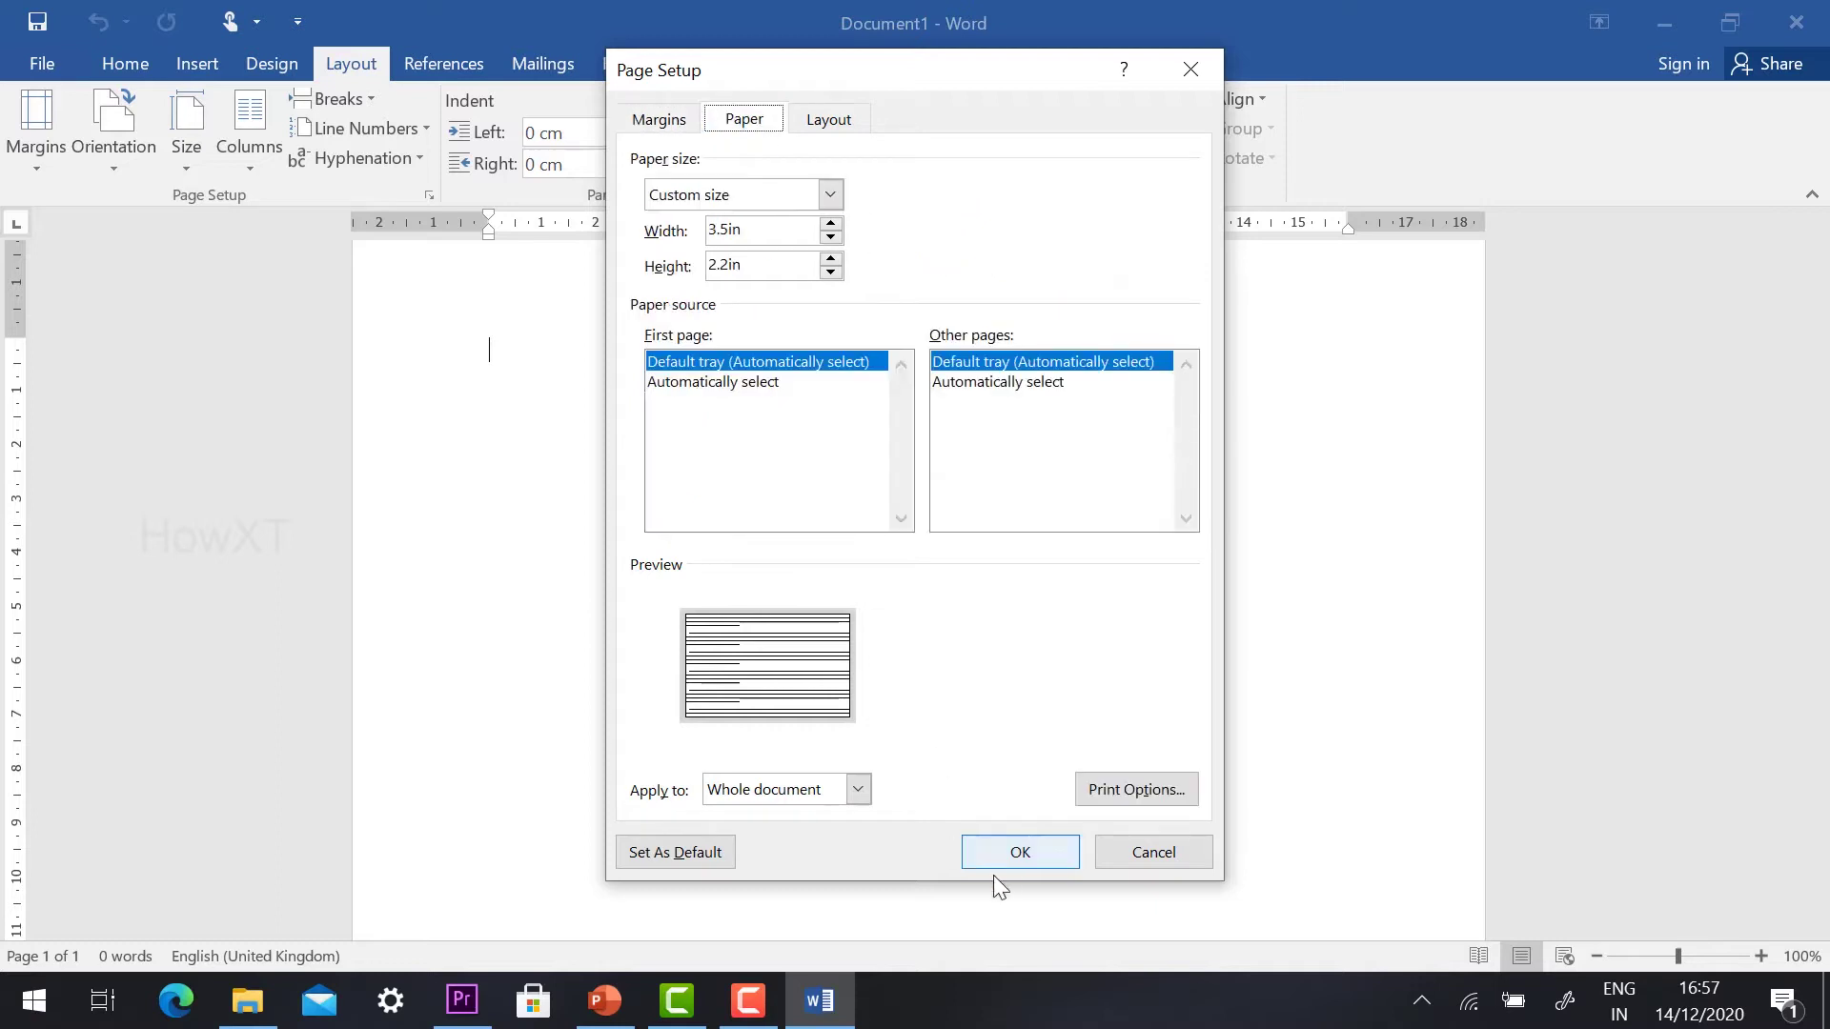
pyautogui.click(1016, 847)
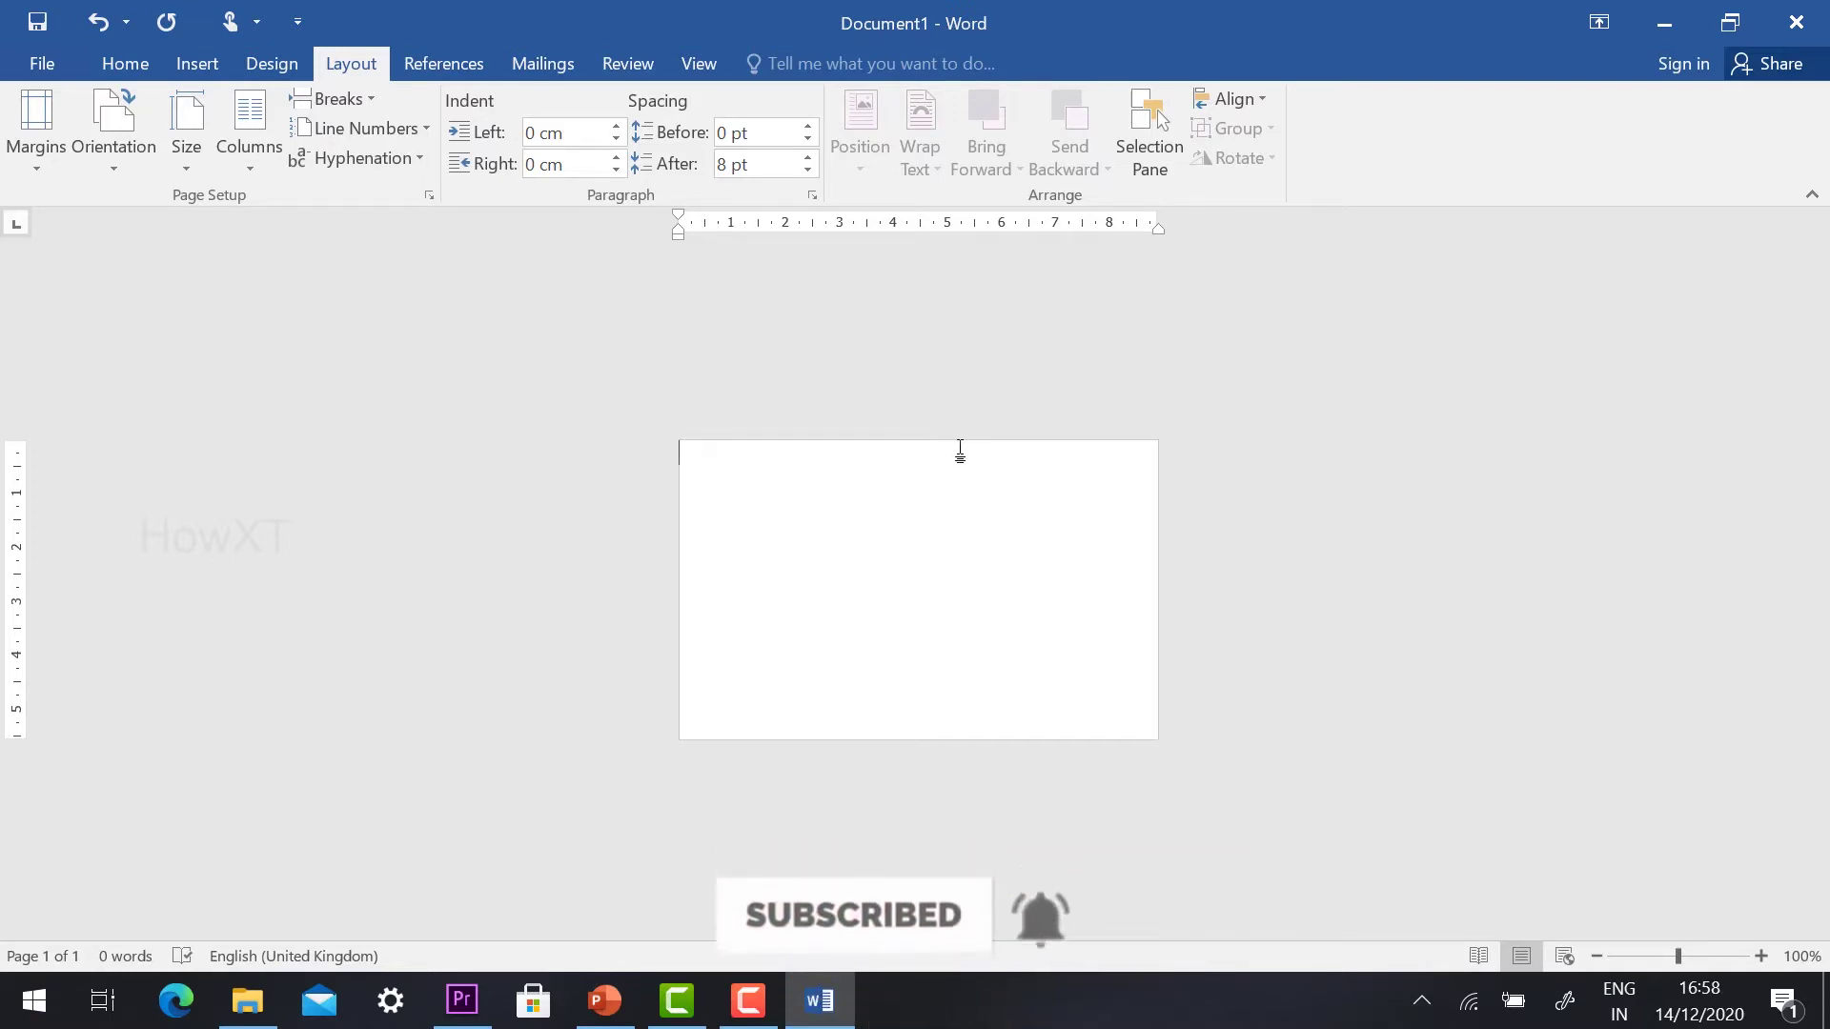
# Zoom in to 200% on the blank card and open the Insert Shapes gallery
pyautogui.scroll(2, 960, 452)
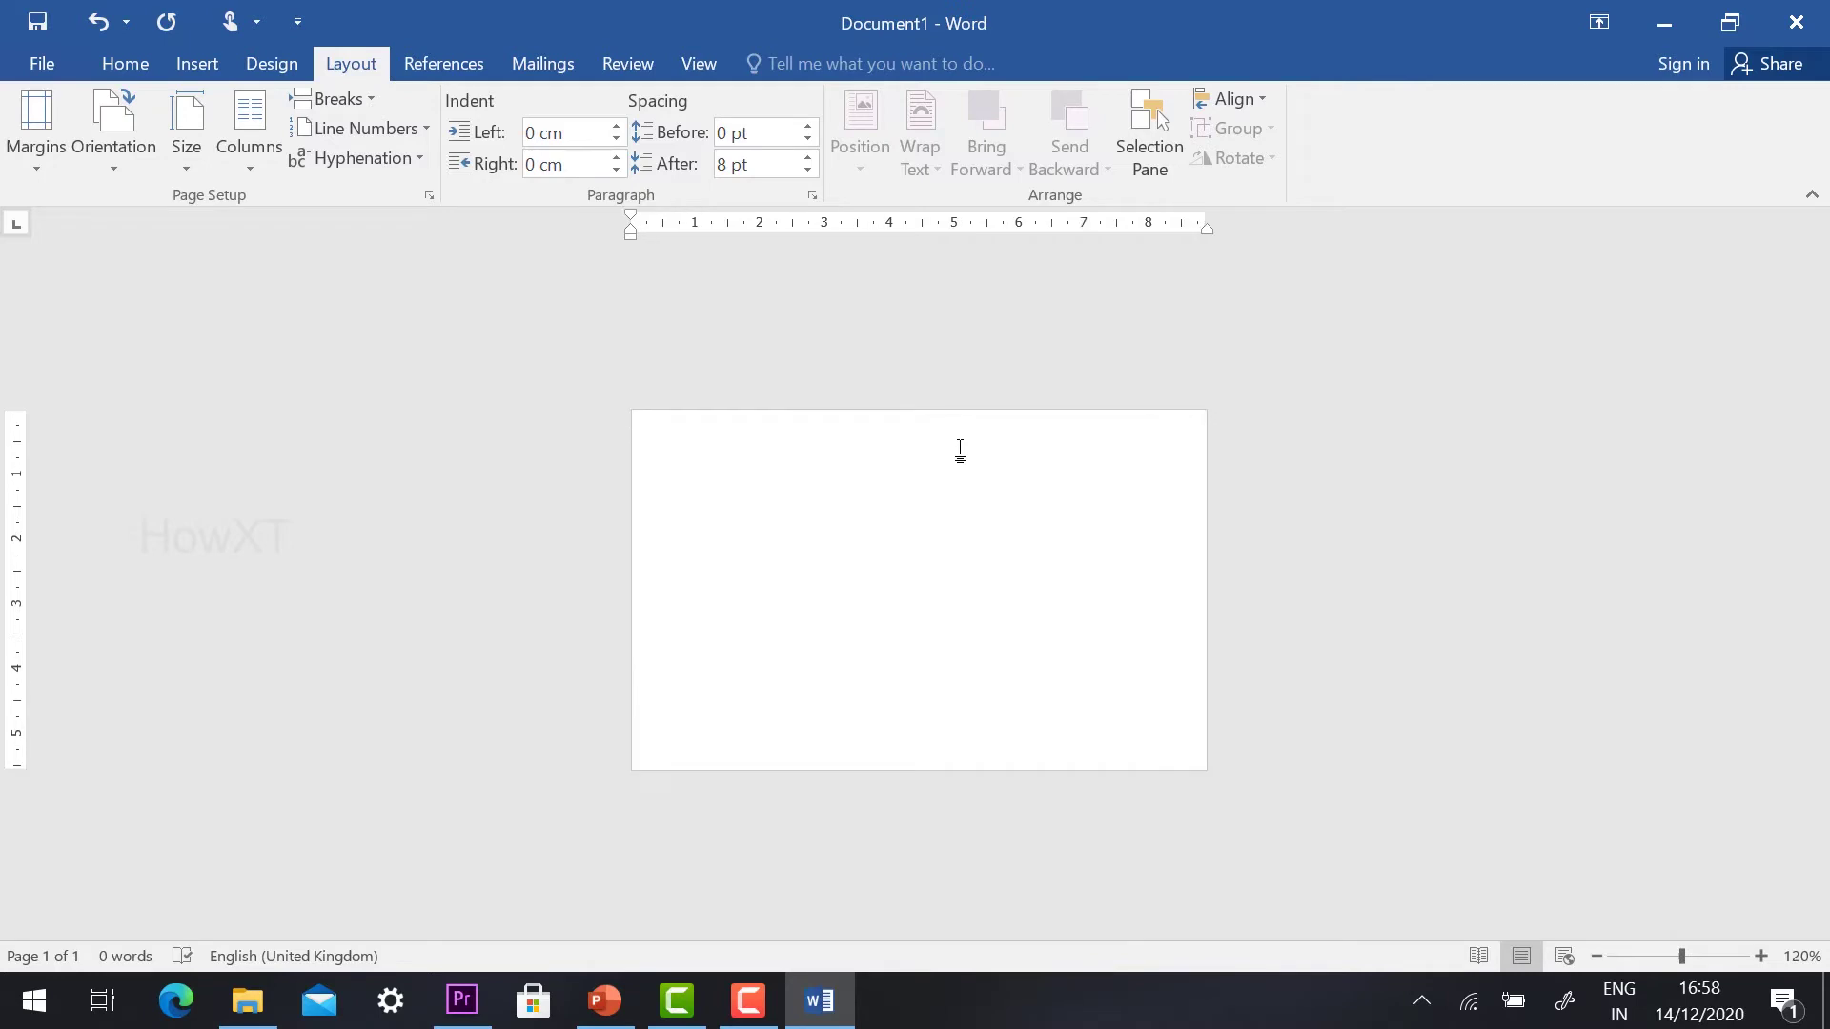
pyautogui.scroll(8, 960, 452)
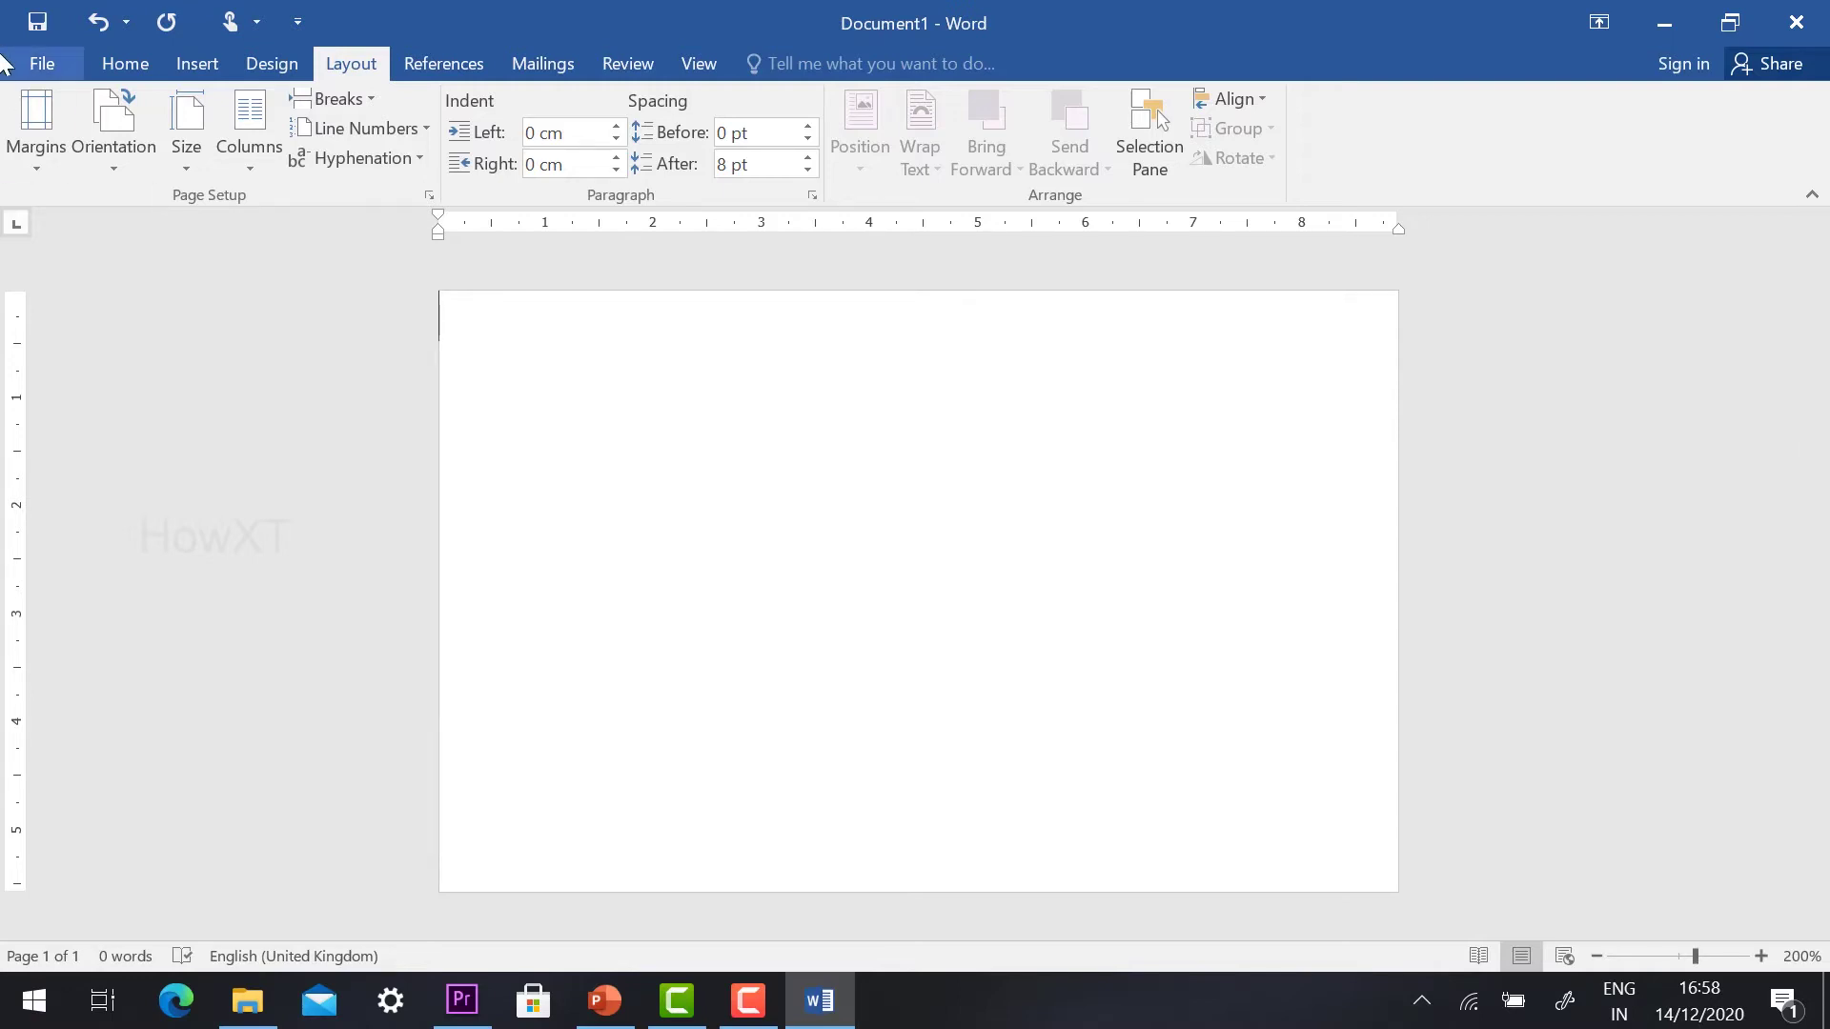
pyautogui.click(196, 65)
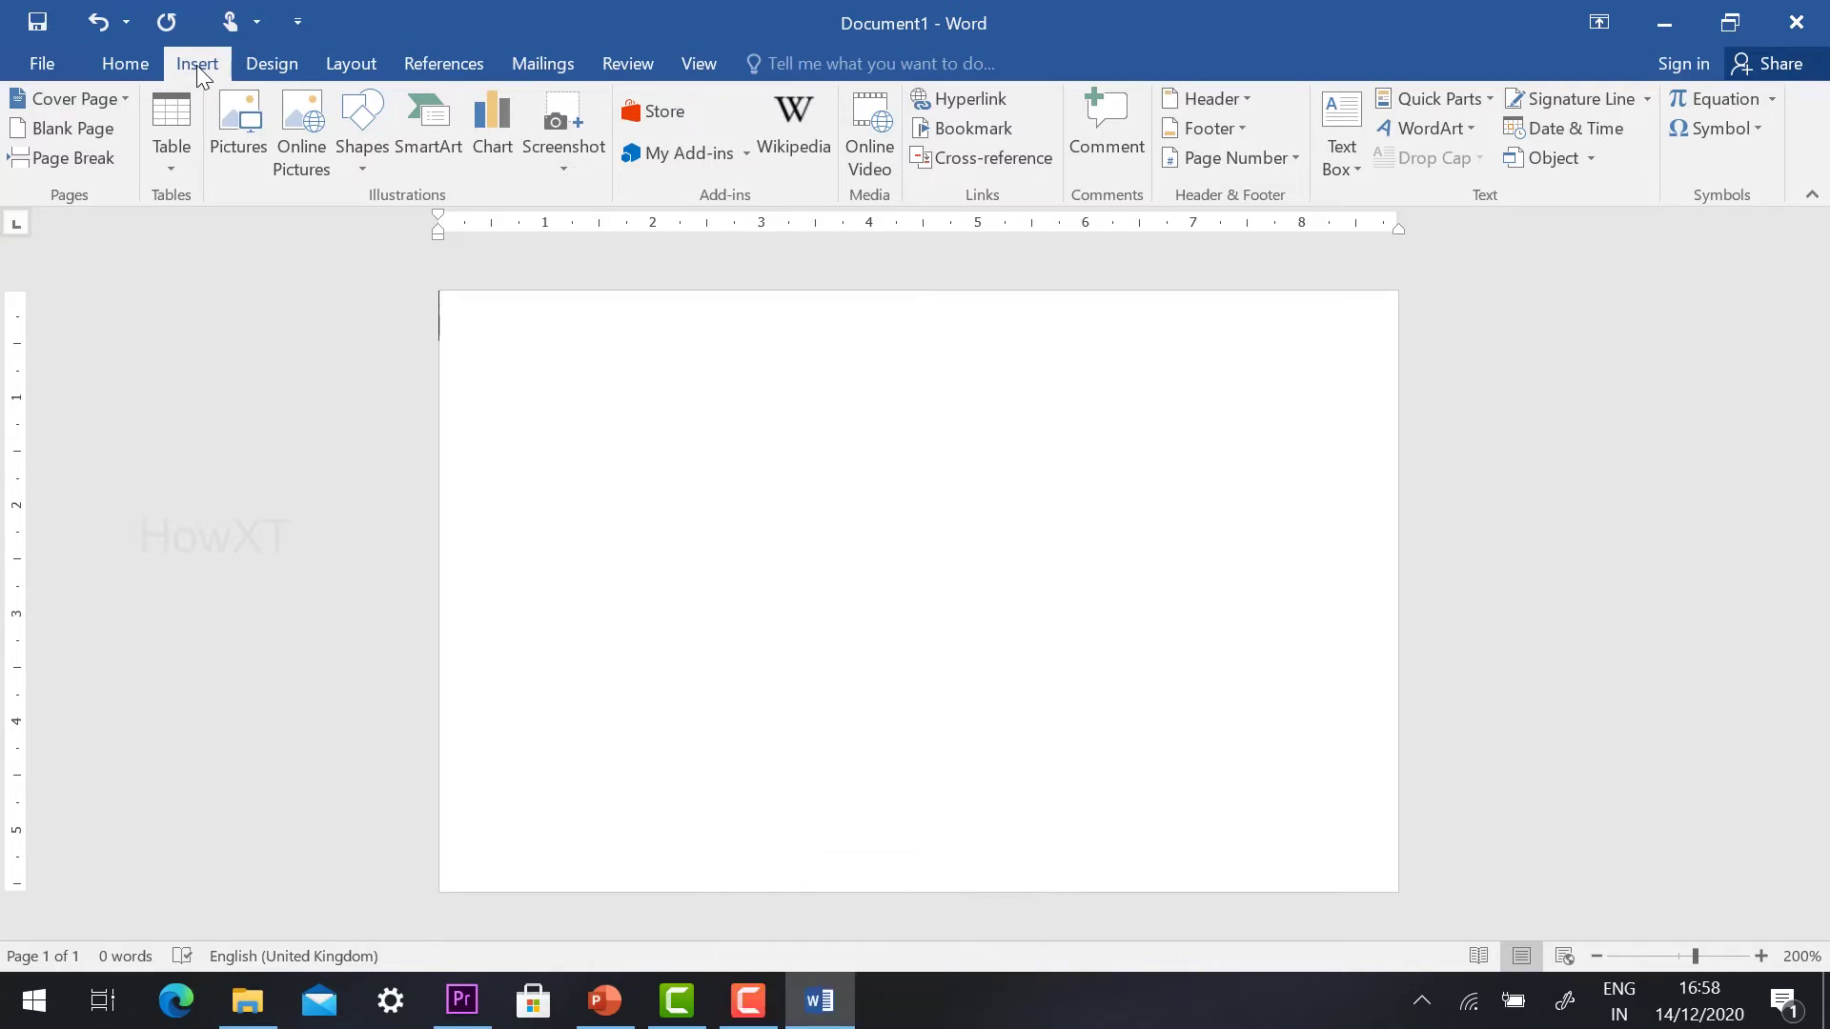
pyautogui.click(364, 136)
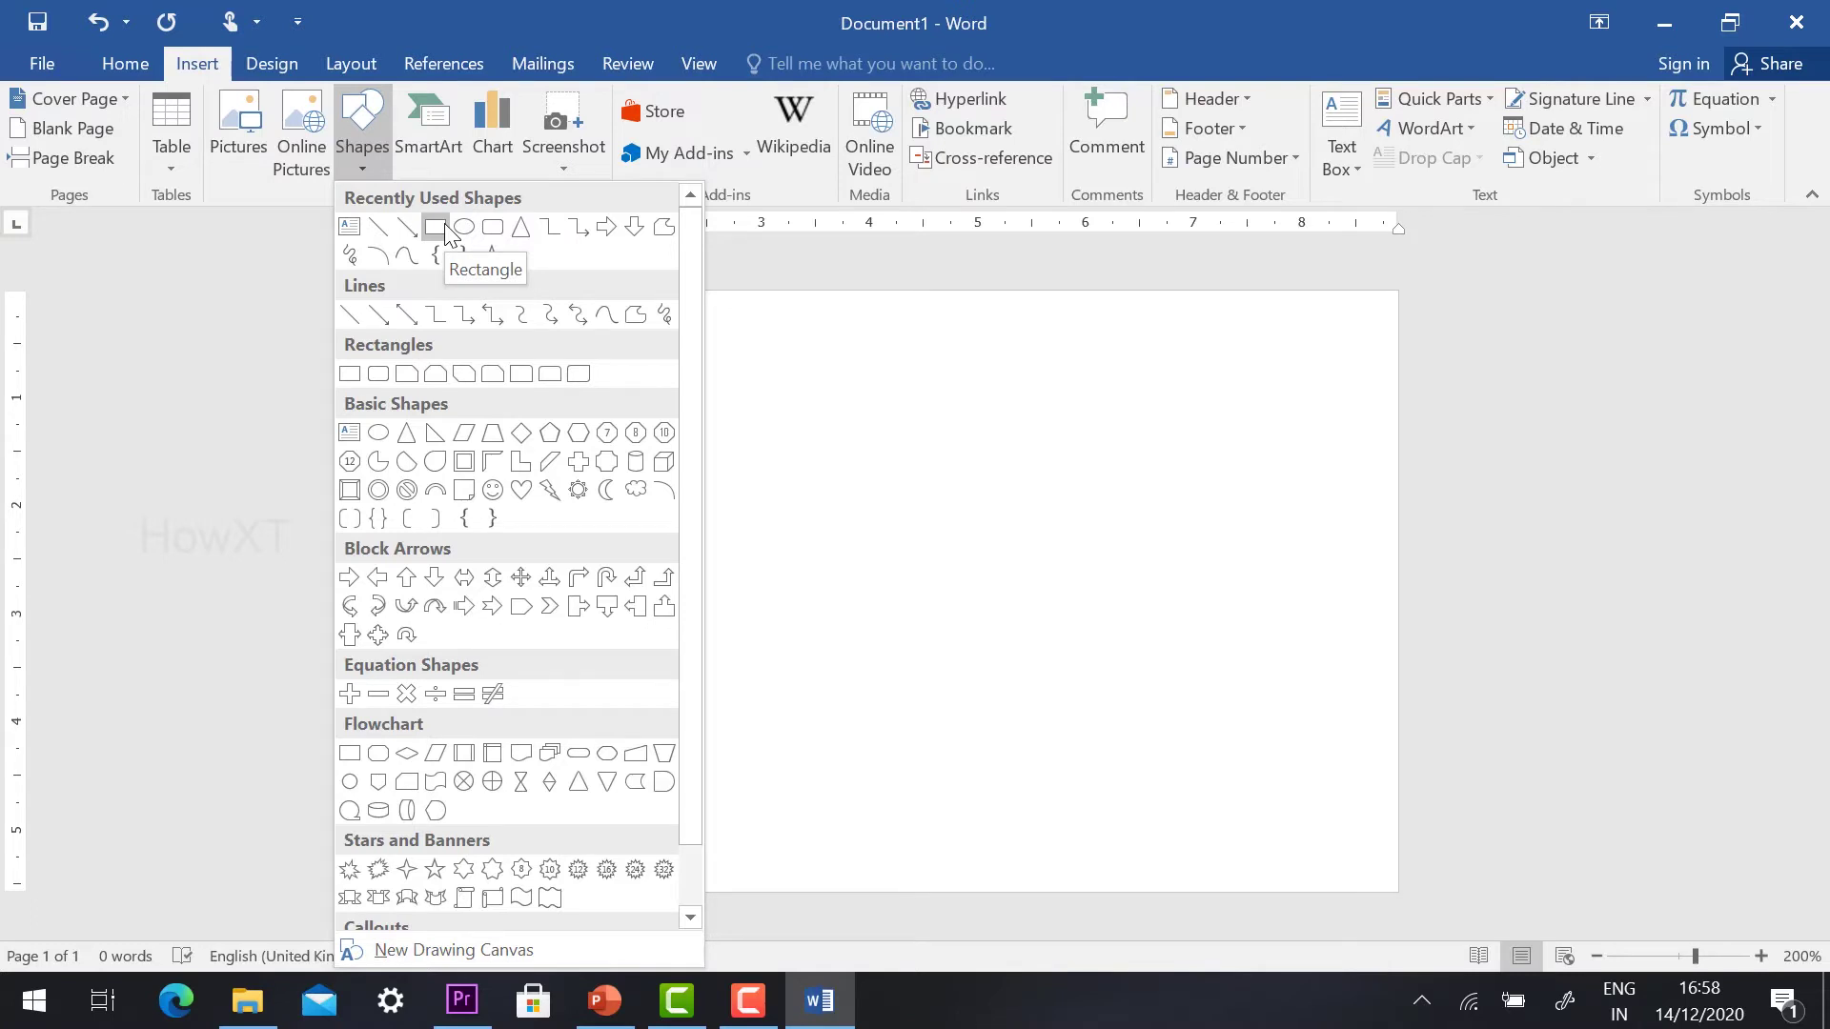
# Draw a rectangle across the card's top edge, redrawing it after a first attempt
pyautogui.click(445, 234)
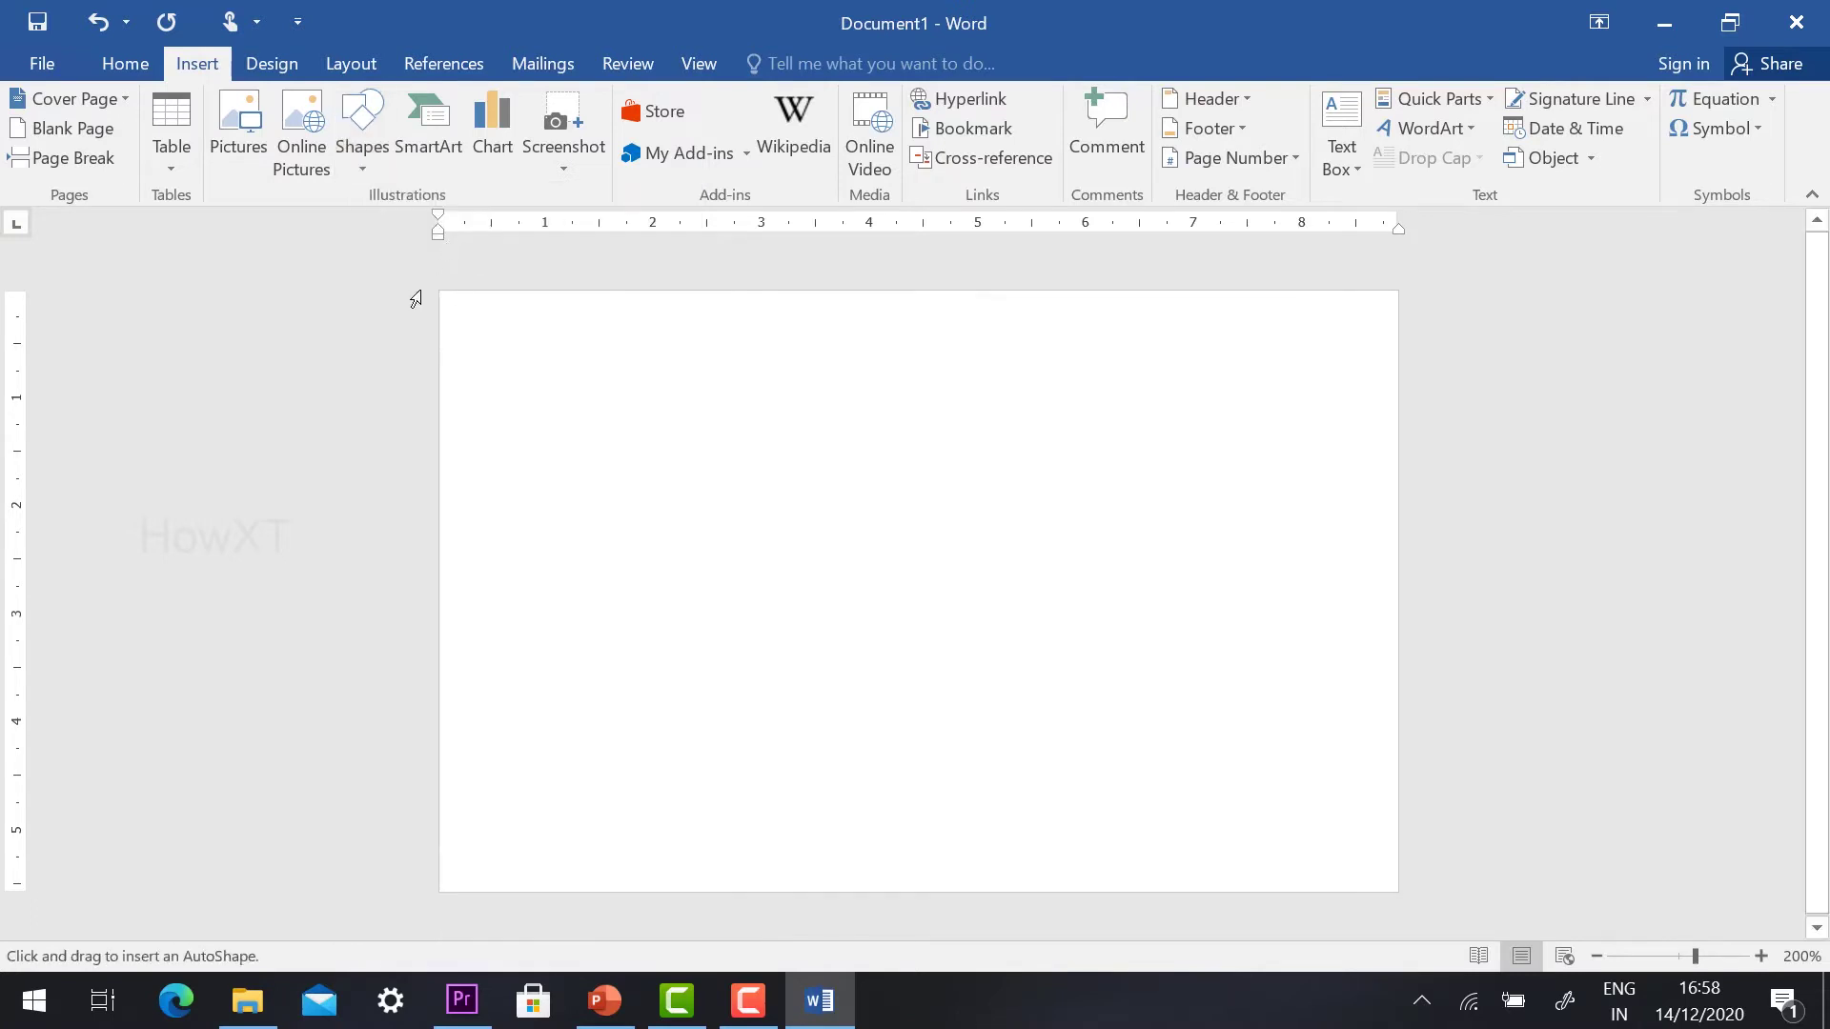
pyautogui.moveTo(442, 292)
pyautogui.mouseDown()
pyautogui.moveTo(461, 363)
pyautogui.moveTo(591, 417)
pyautogui.moveTo(1397, 441)
pyautogui.mouseUp()
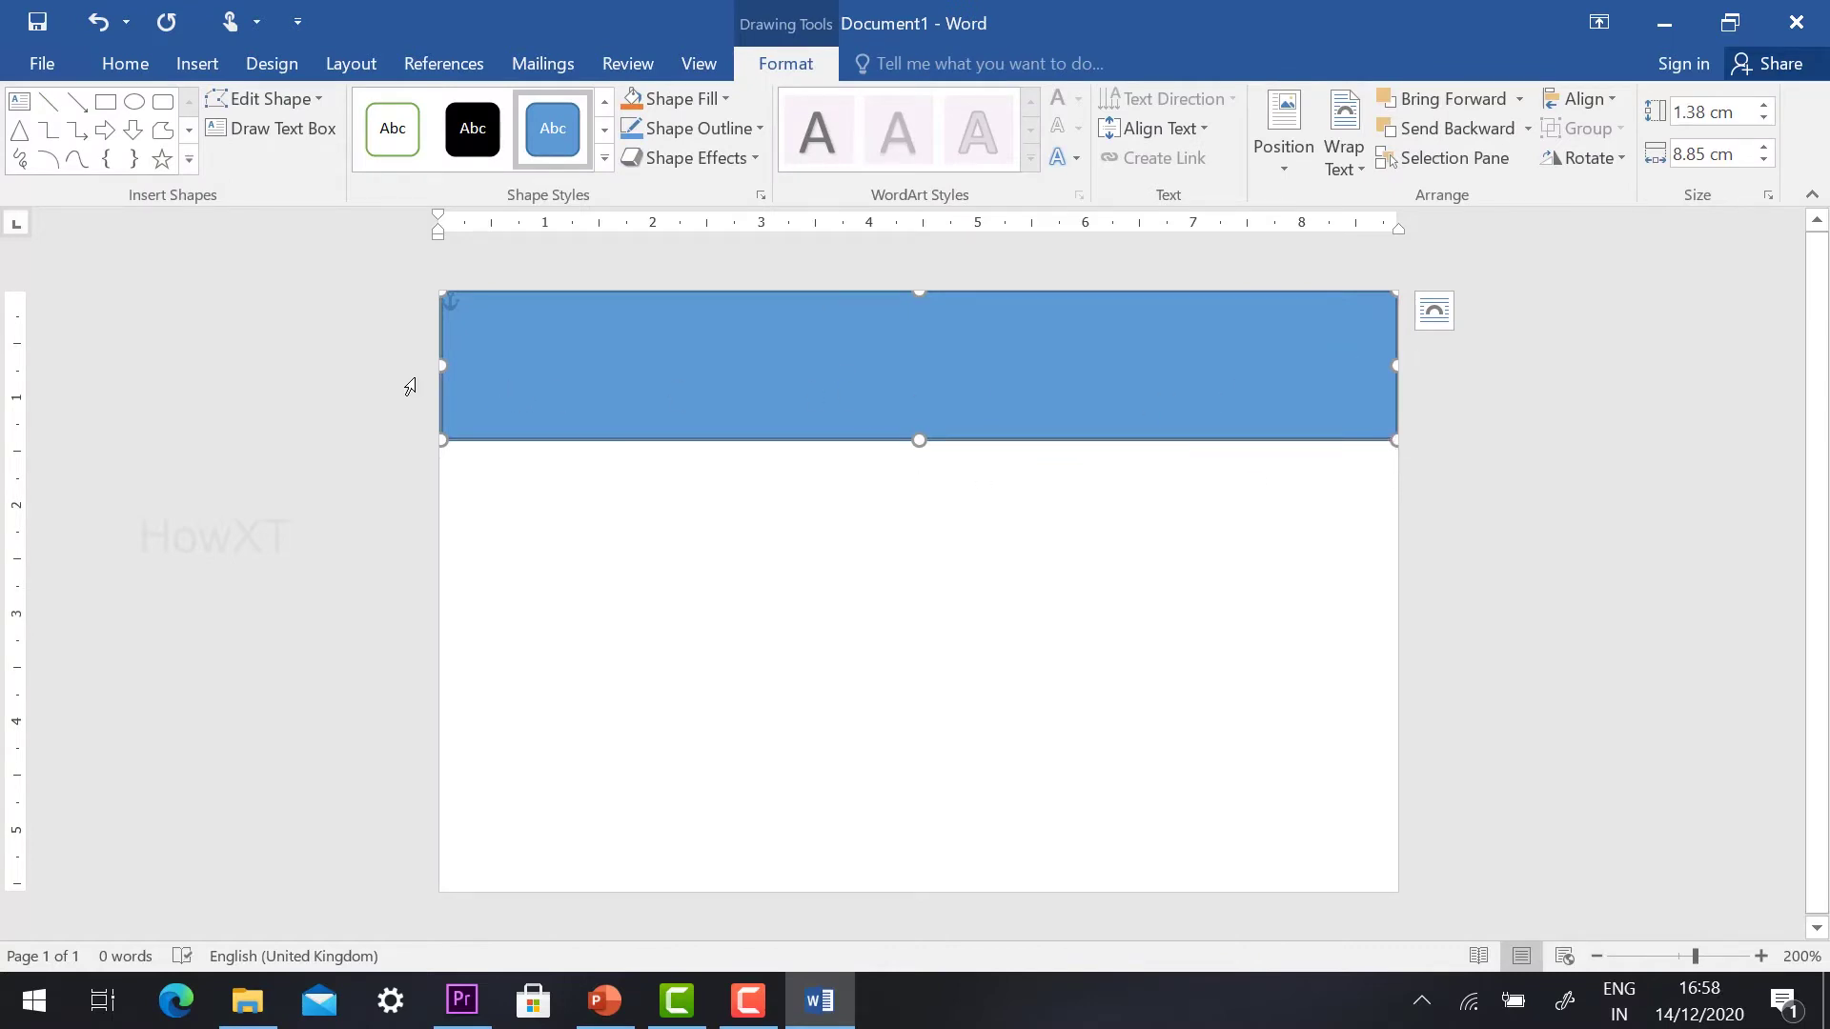
pyautogui.press('Delete')
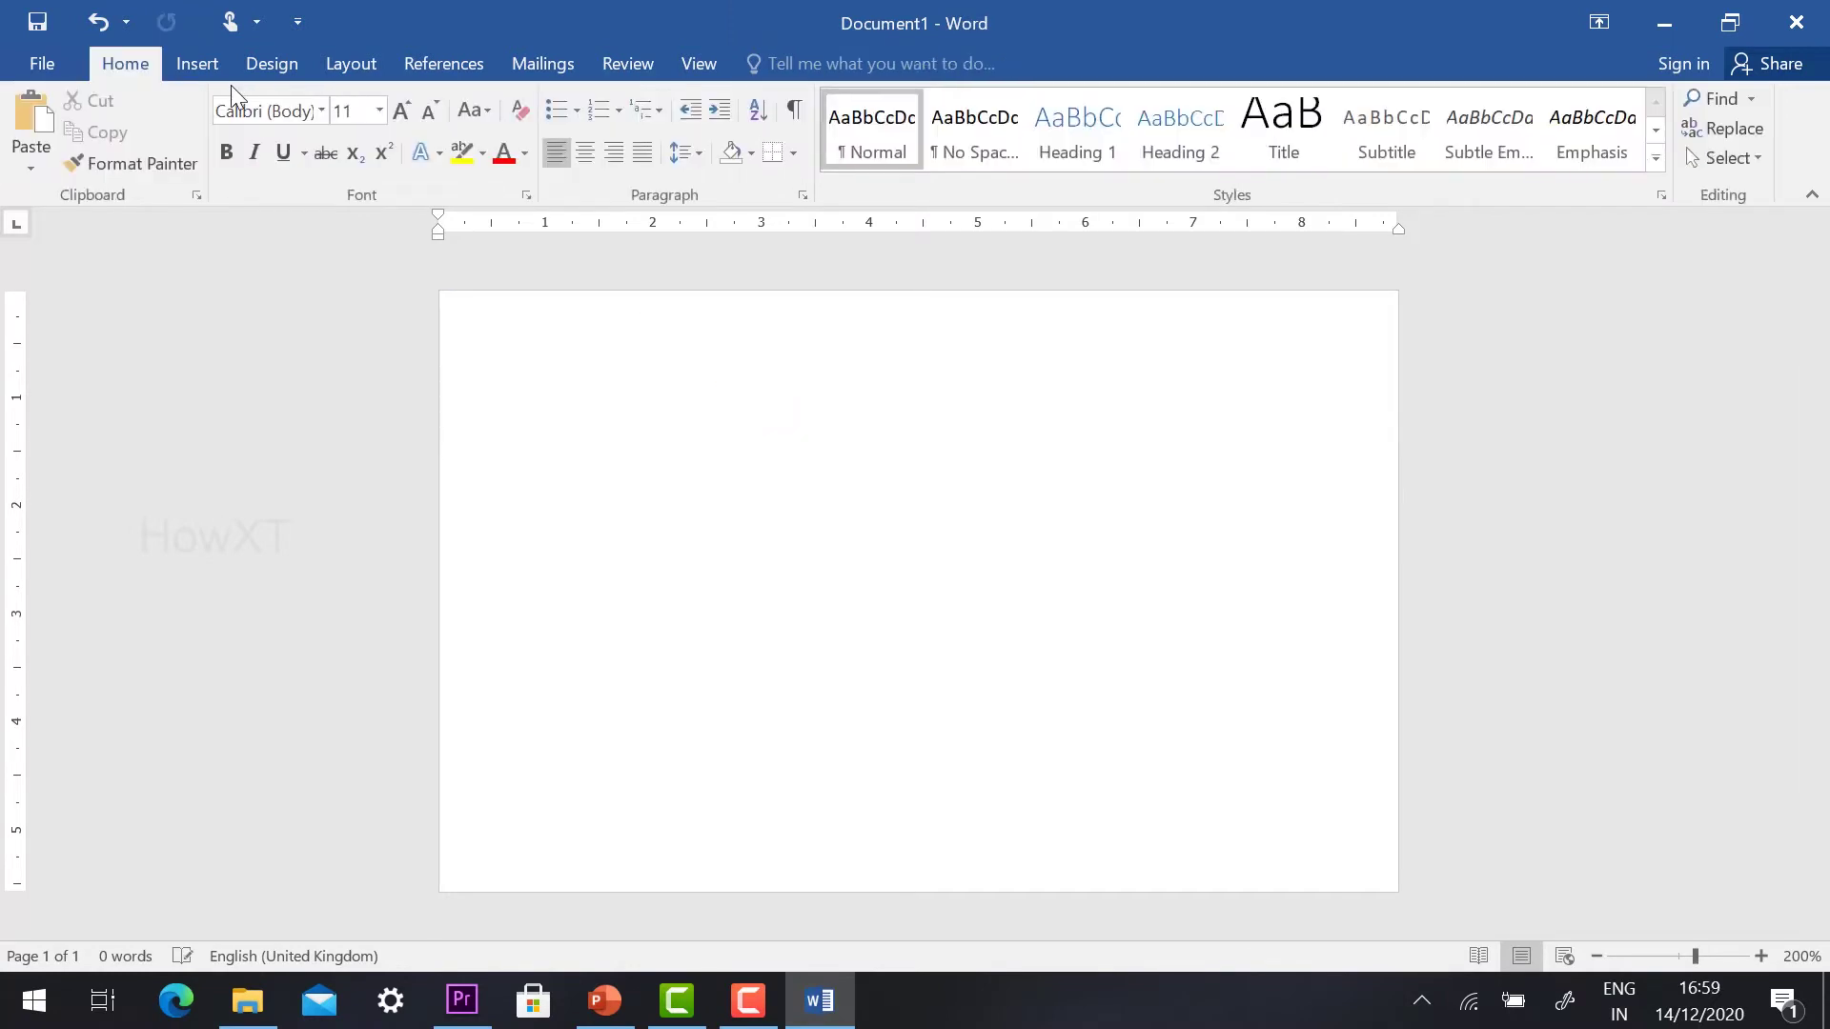
pyautogui.click(191, 63)
pyautogui.click(374, 127)
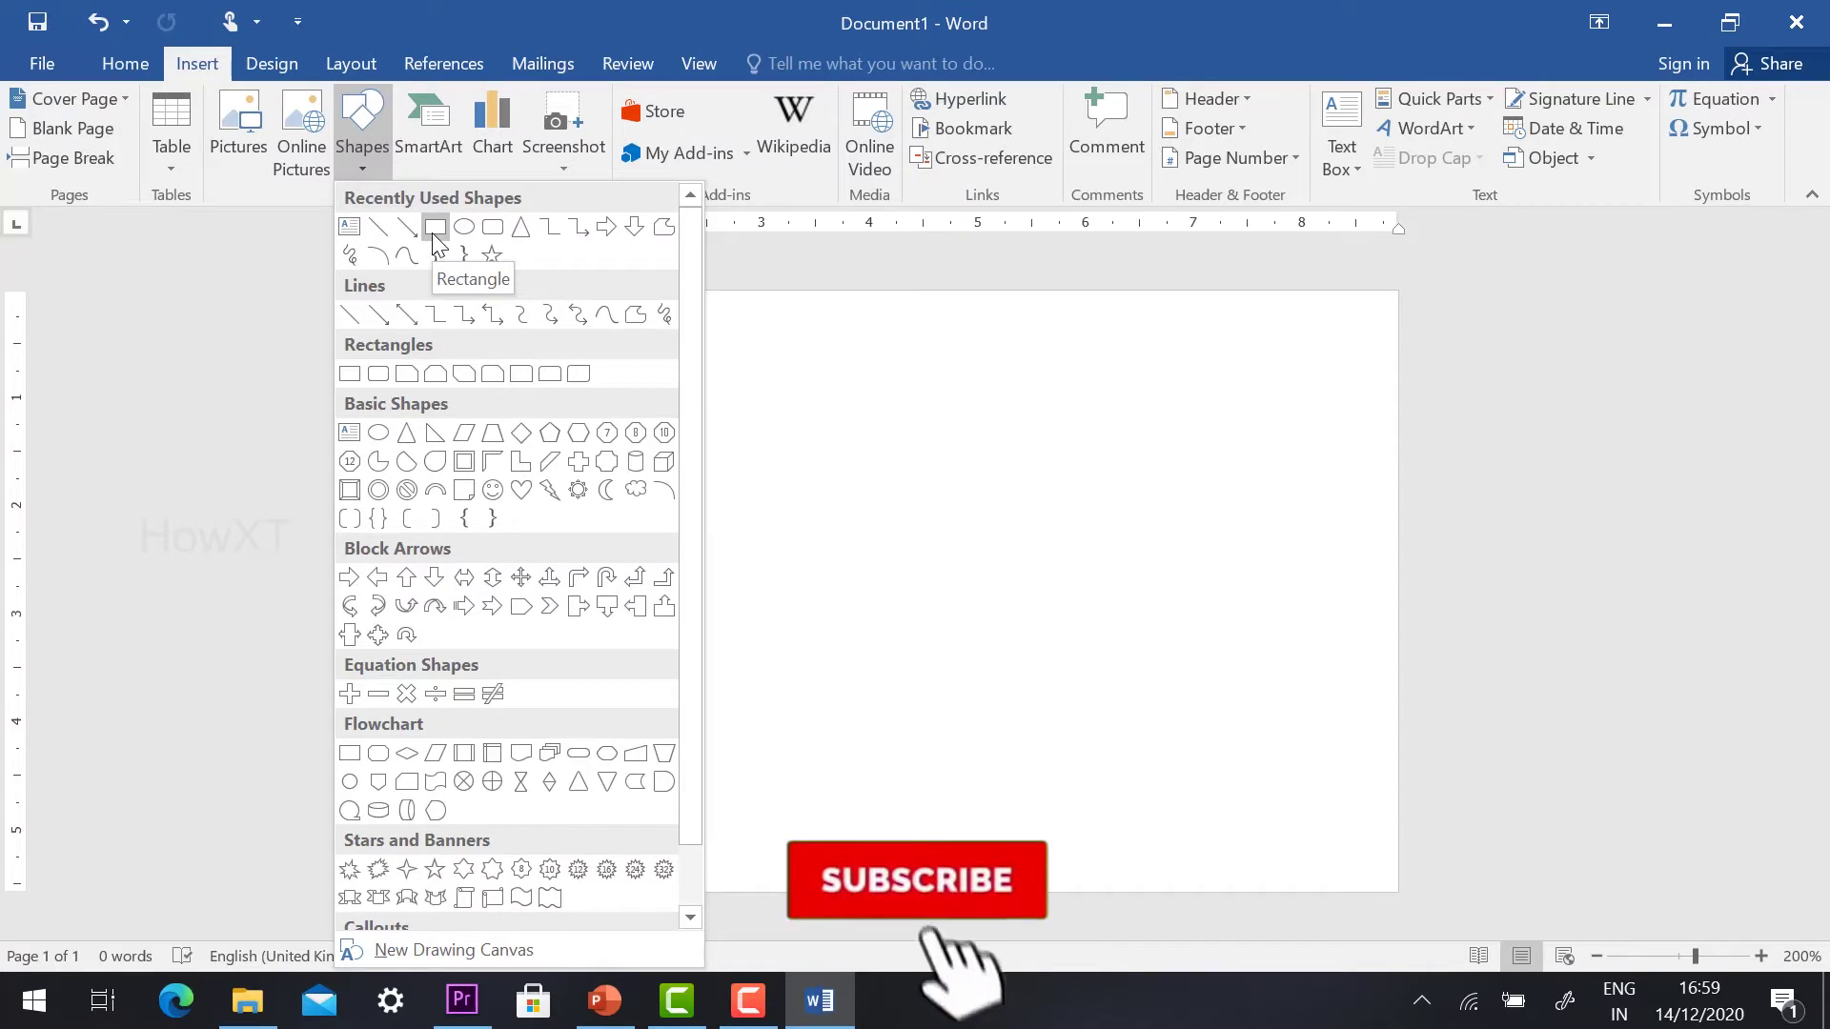
pyautogui.click(434, 232)
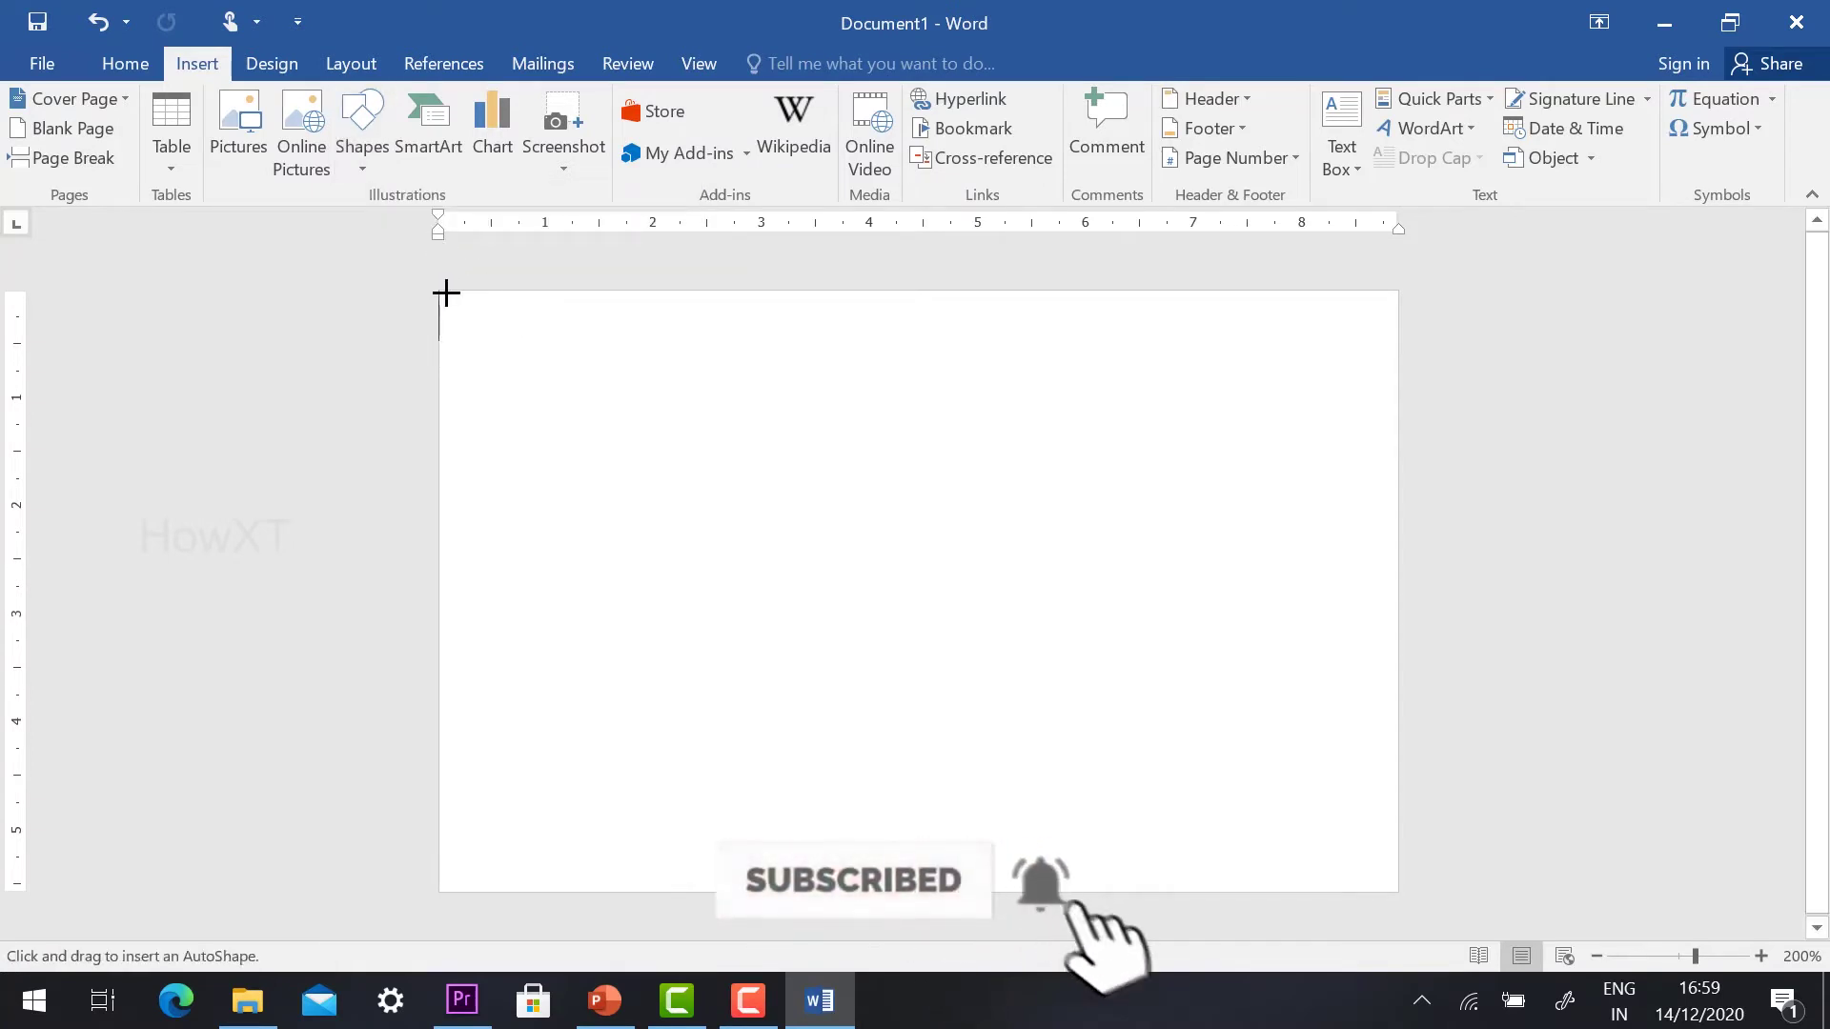
pyautogui.moveTo(440, 293); pyautogui.dragTo(1397, 425)
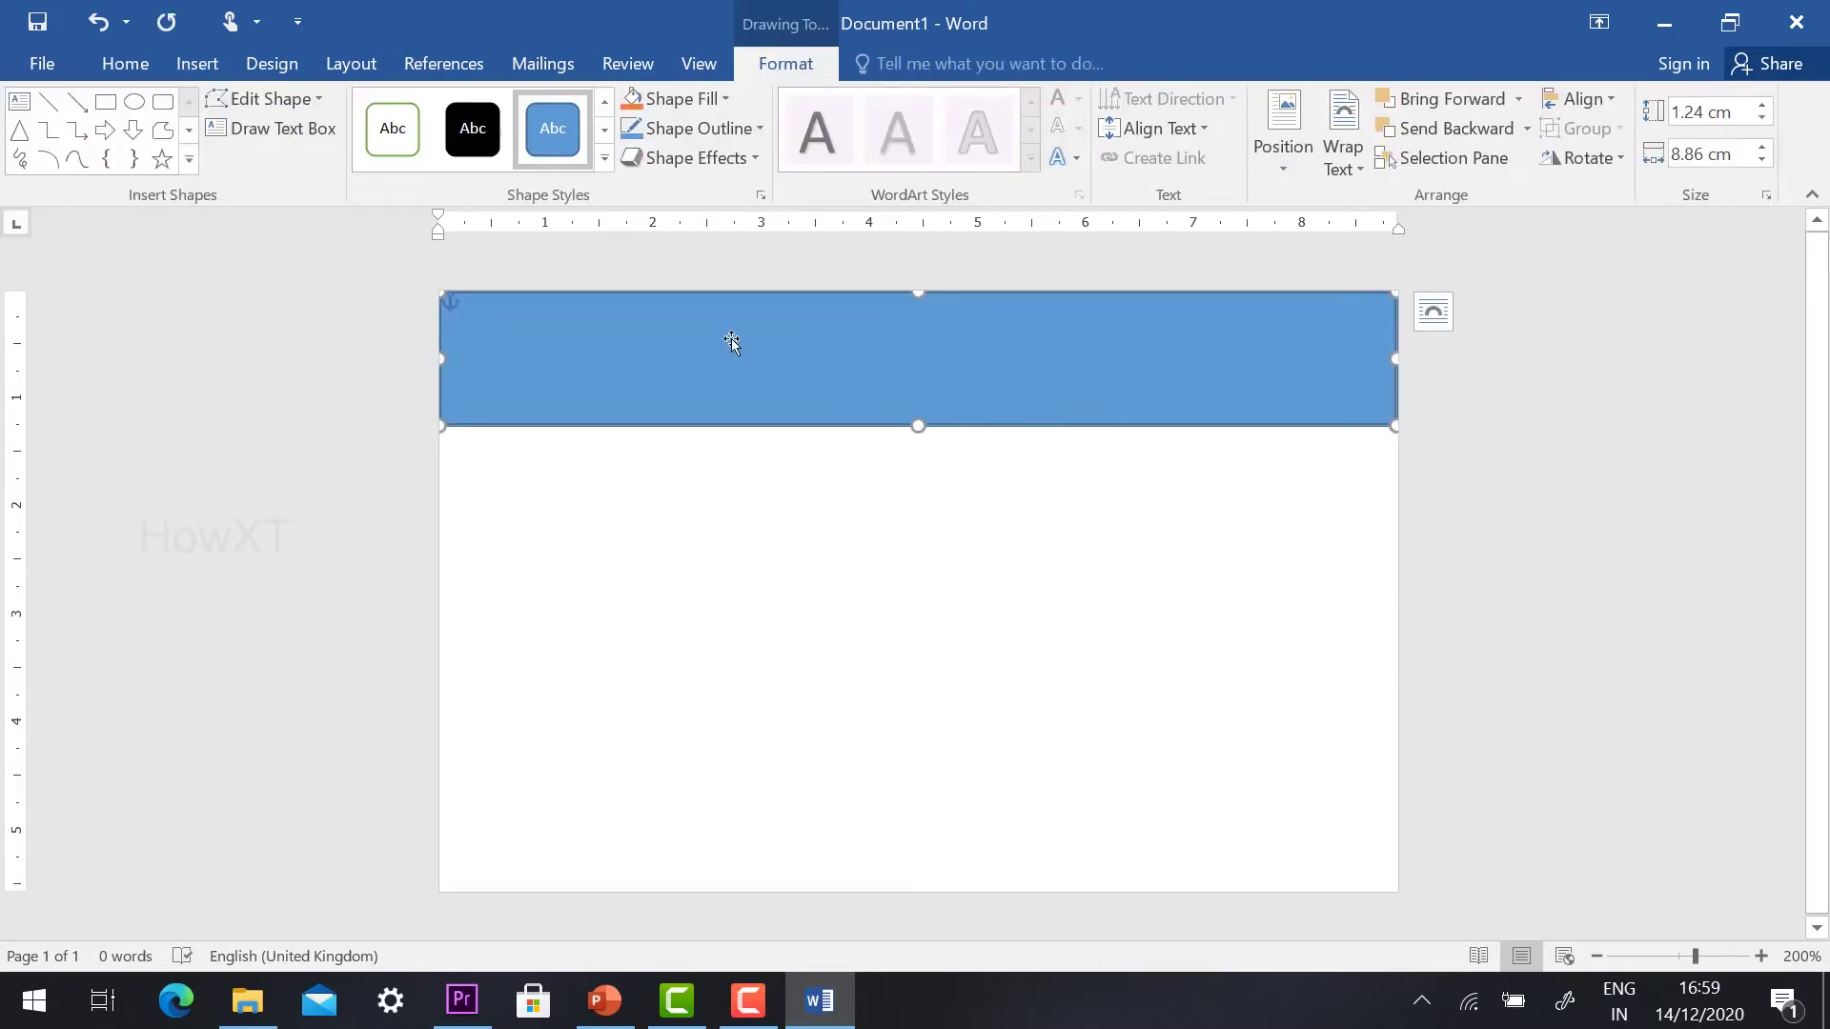
# Fill the rectangle with a custom dark maroon (RGB 97/25/25)
pyautogui.click(671, 103)
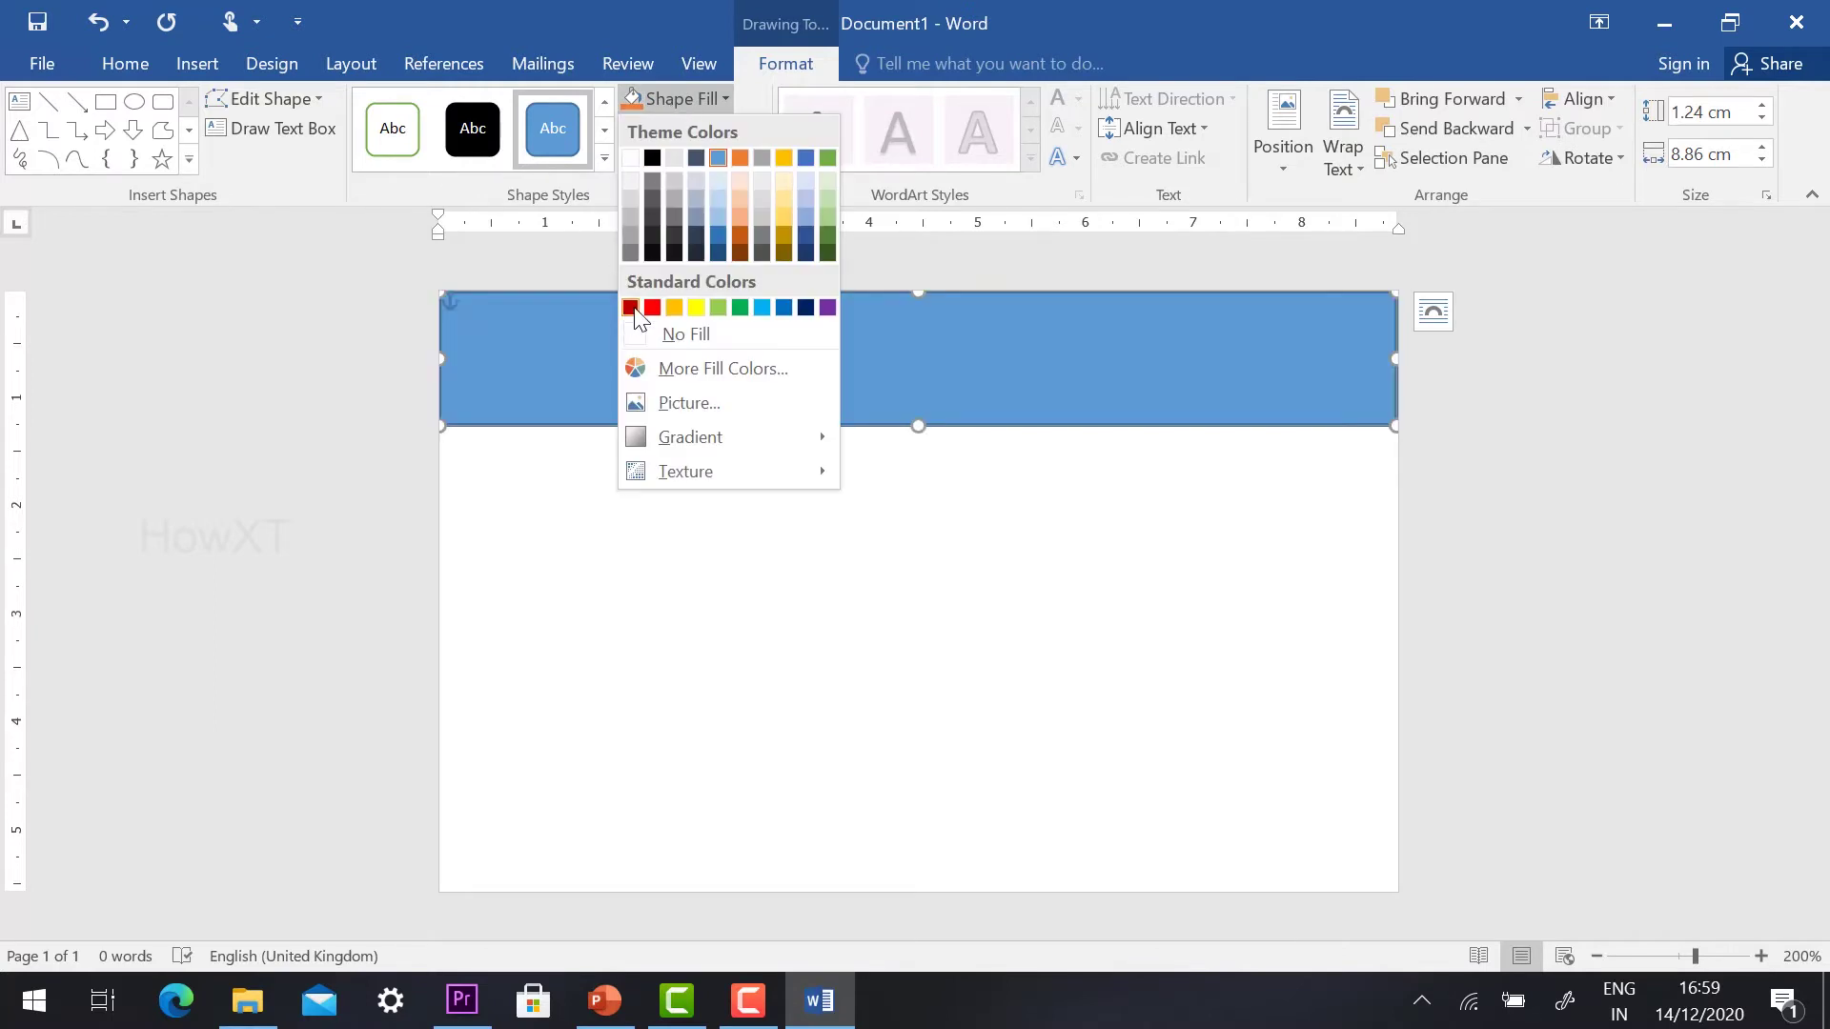
pyautogui.click(705, 379)
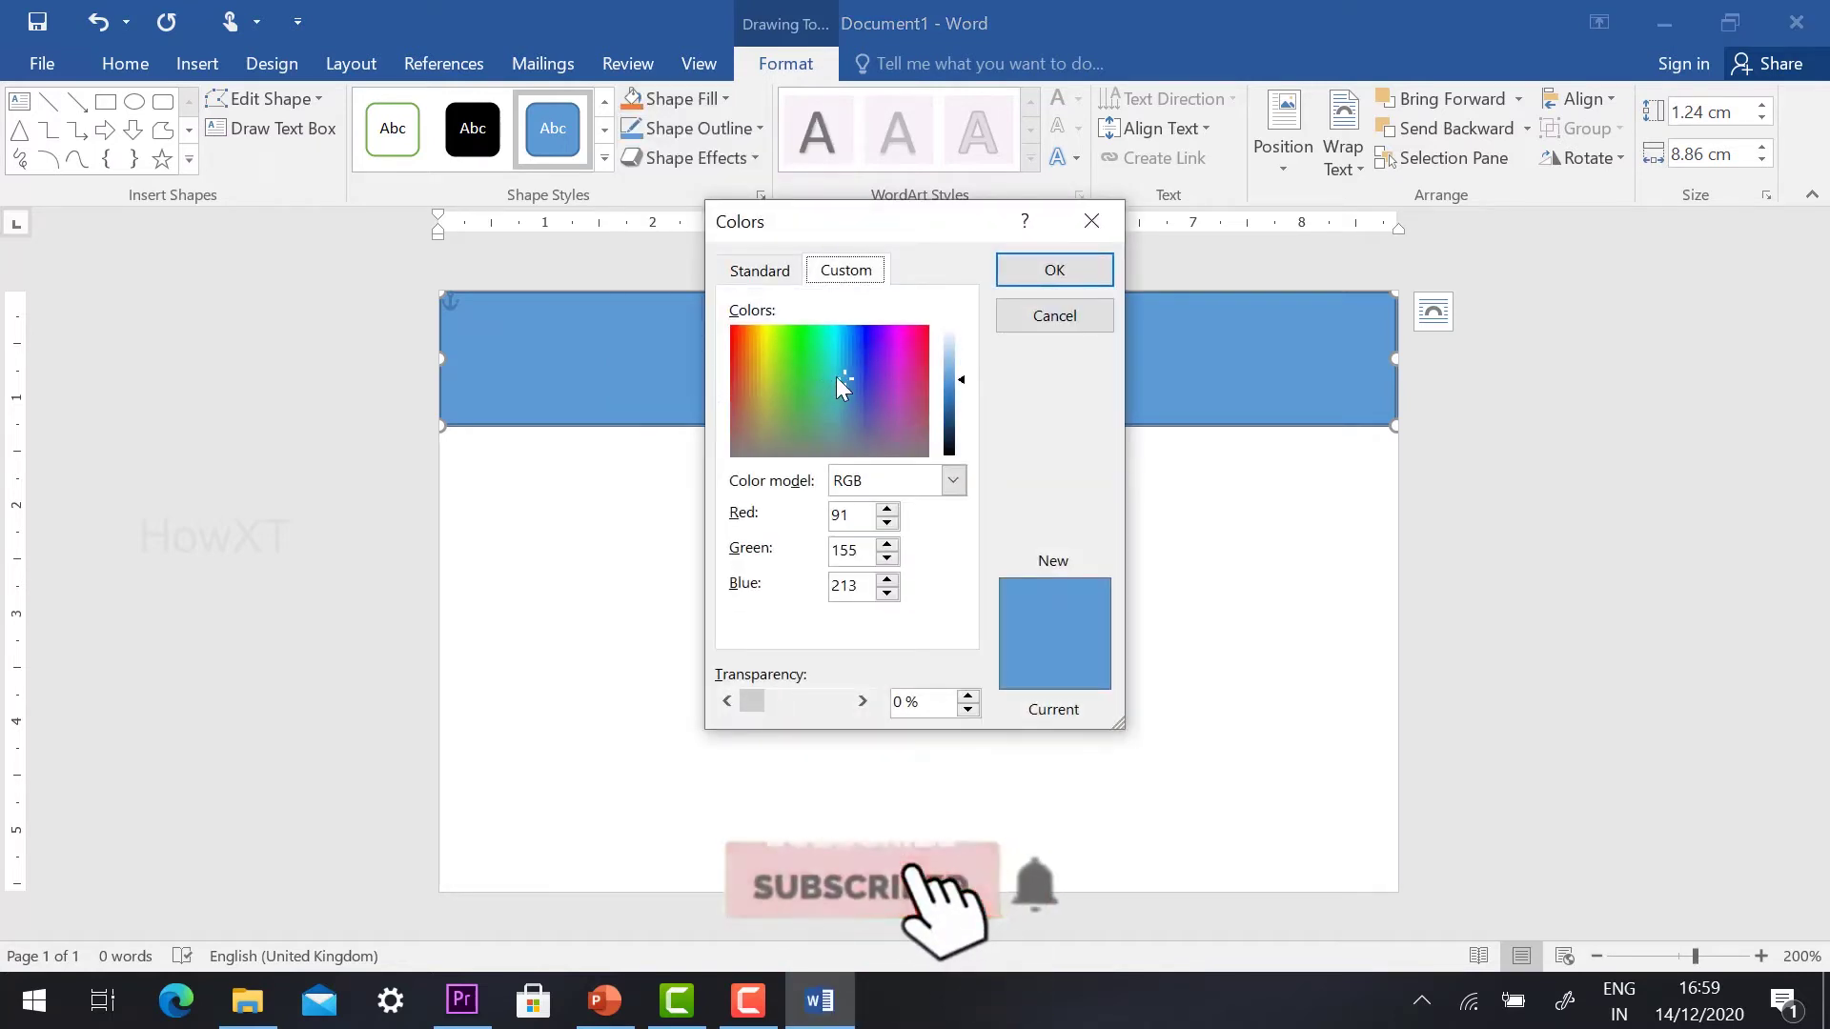
pyautogui.moveTo(837, 377); pyautogui.dragTo(707, 379)
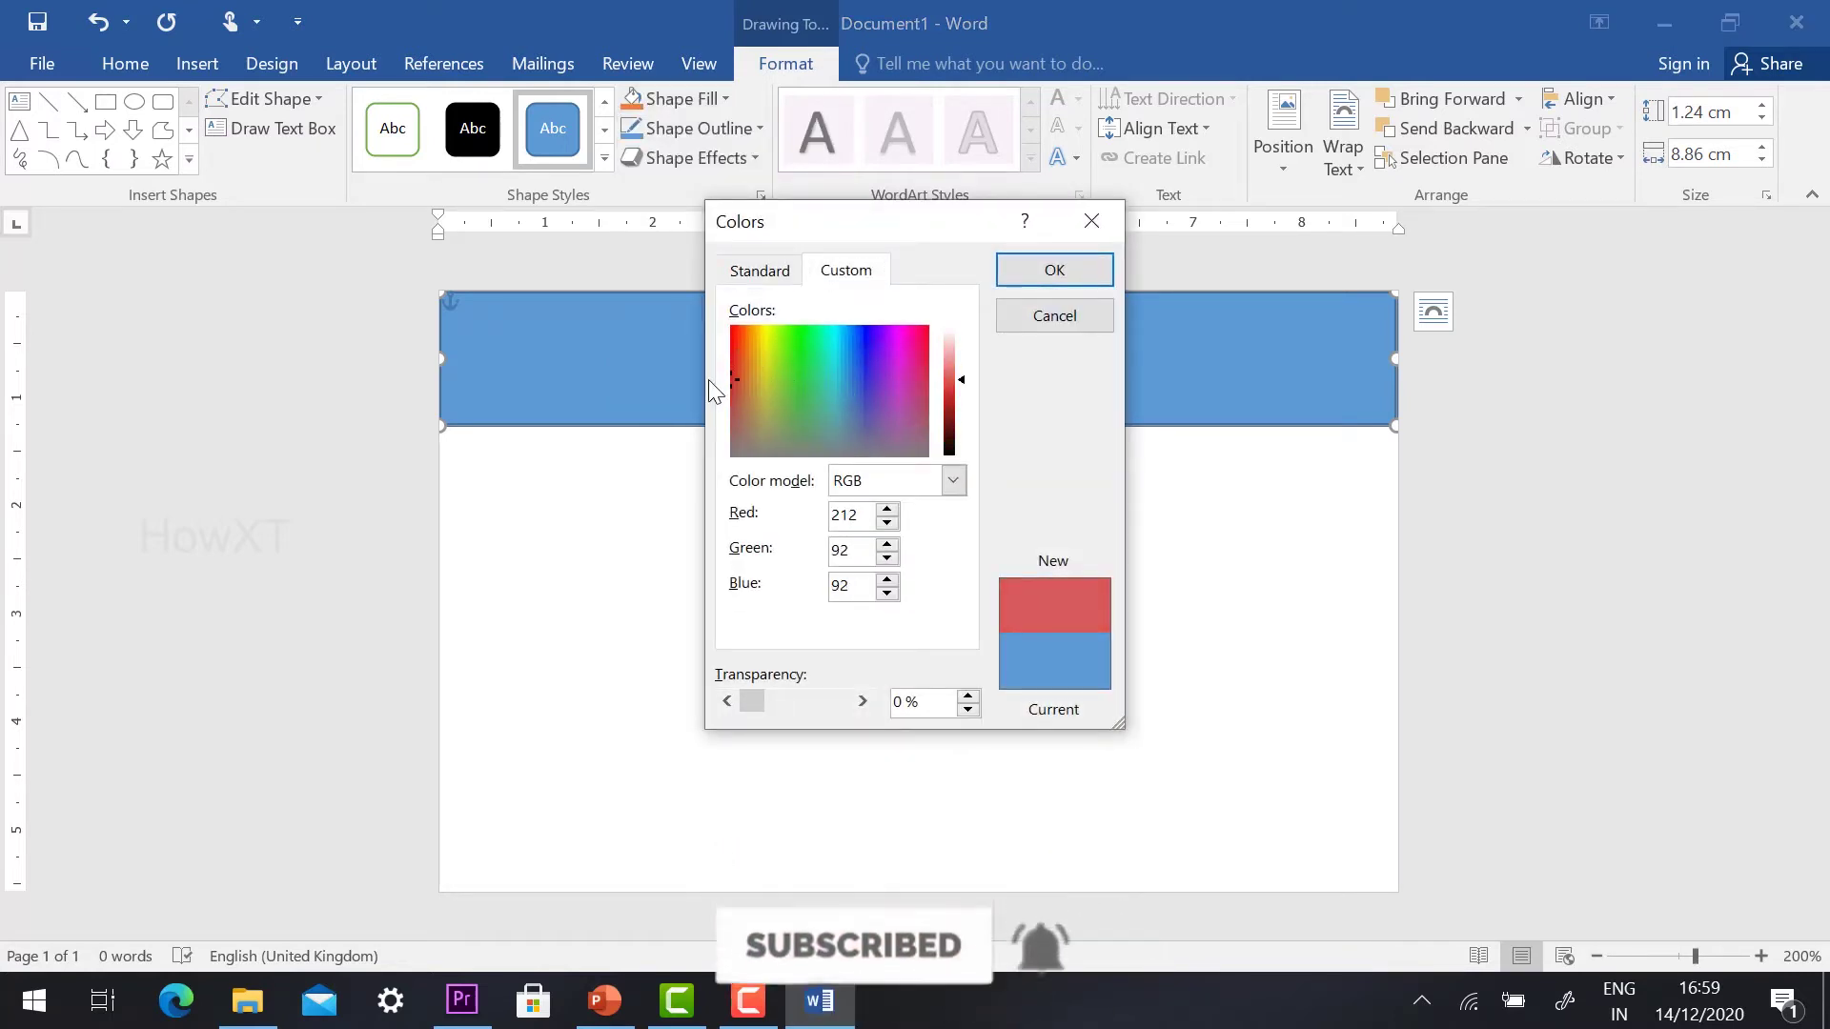
pyautogui.moveTo(964, 382); pyautogui.dragTo(963, 428)
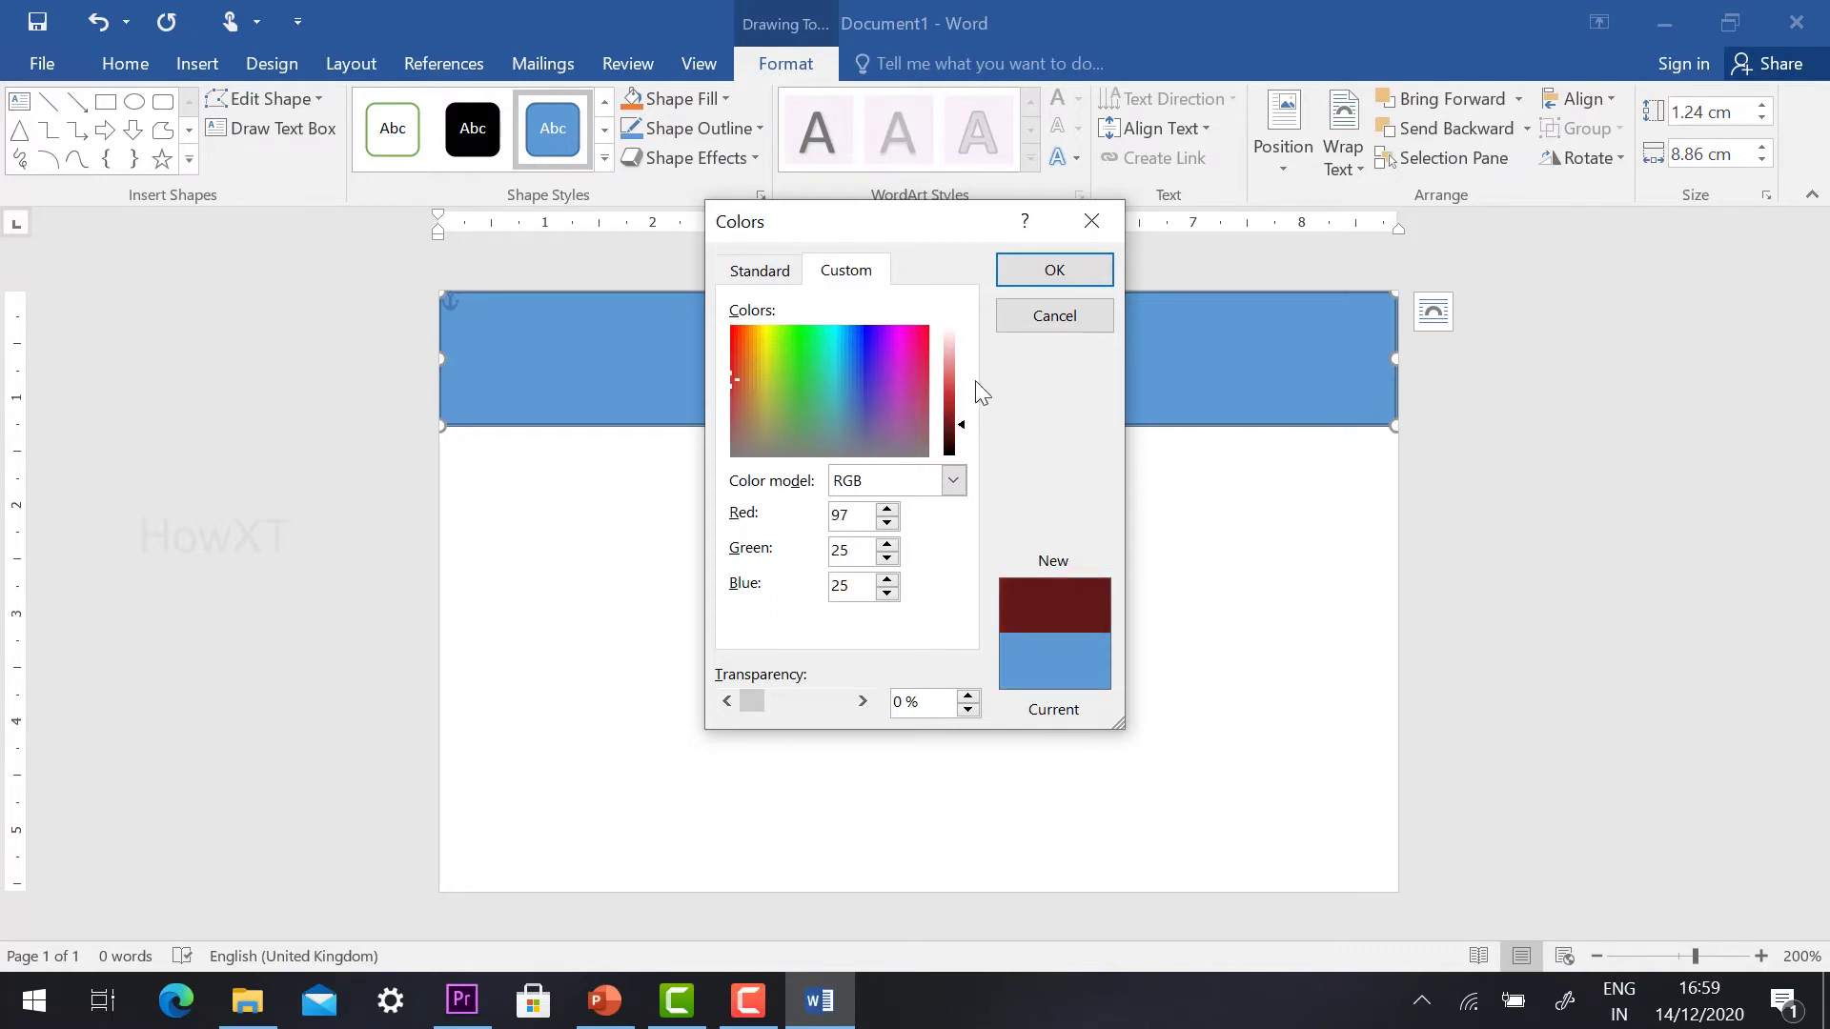
pyautogui.click(1031, 273)
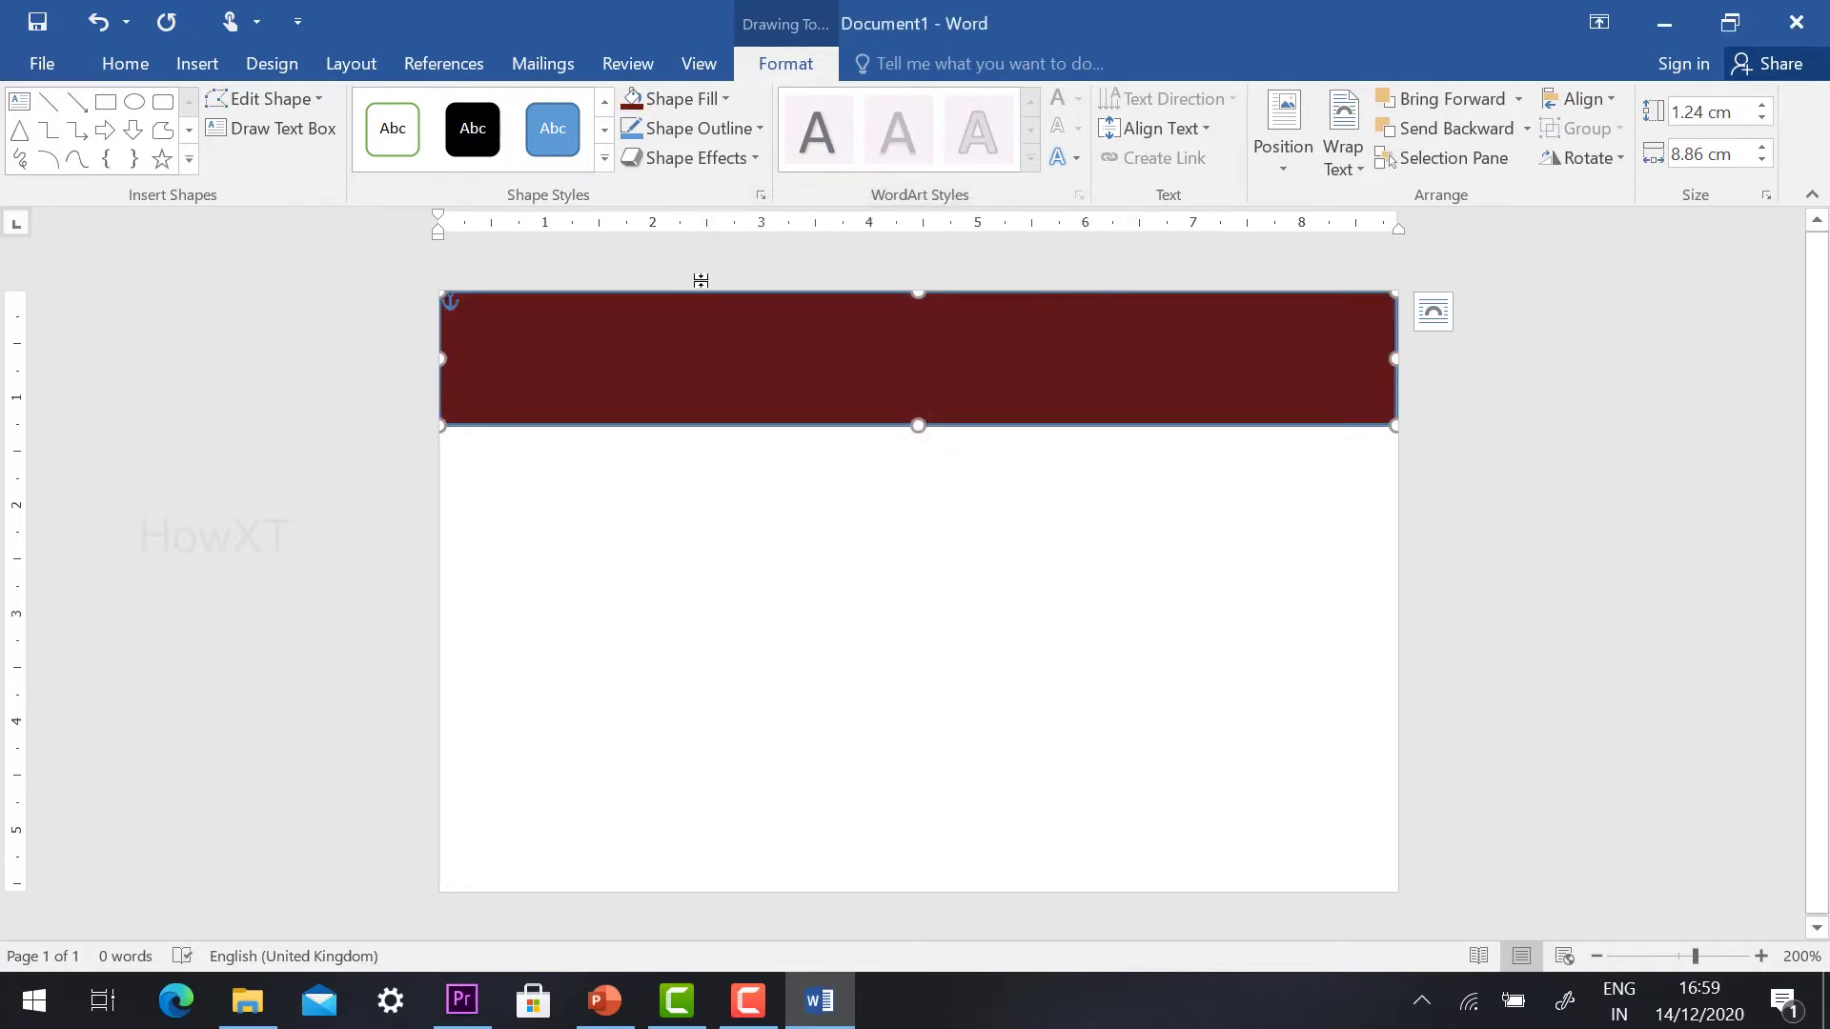
# Remove the header band's outline and extend it slightly downward
pyautogui.click(723, 126)
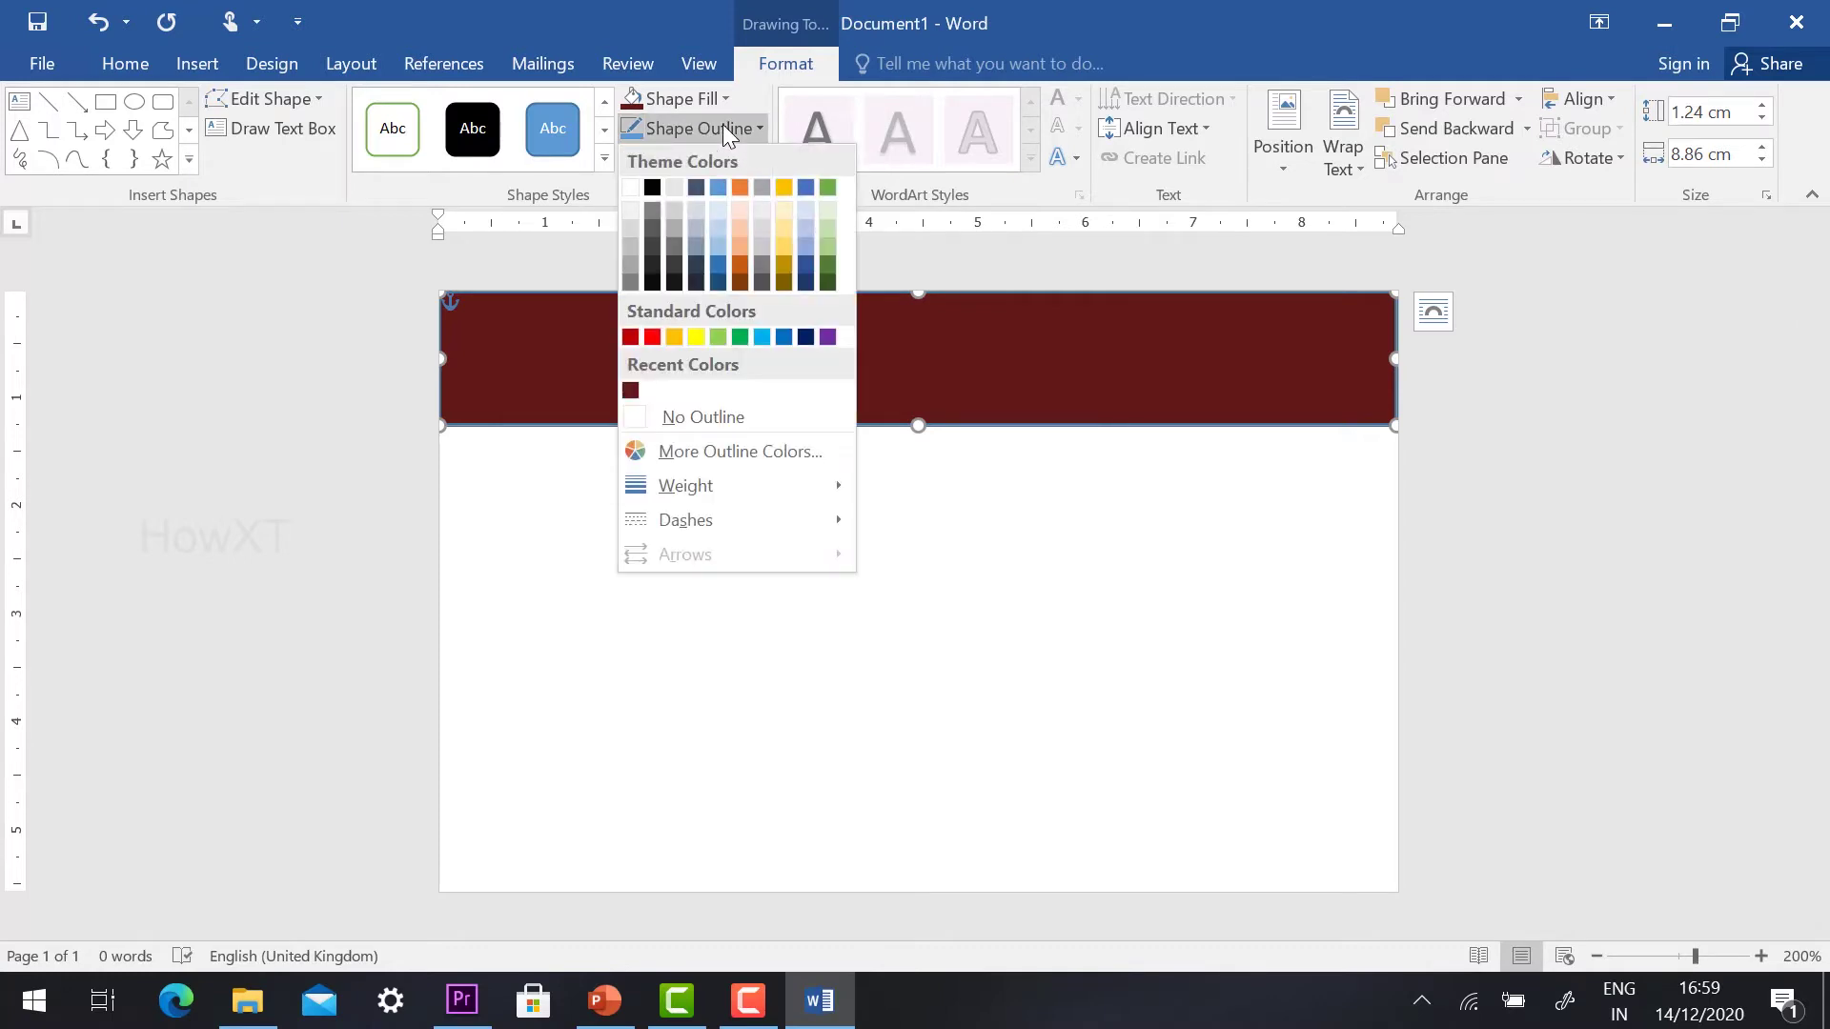
pyautogui.click(746, 417)
pyautogui.click(919, 572)
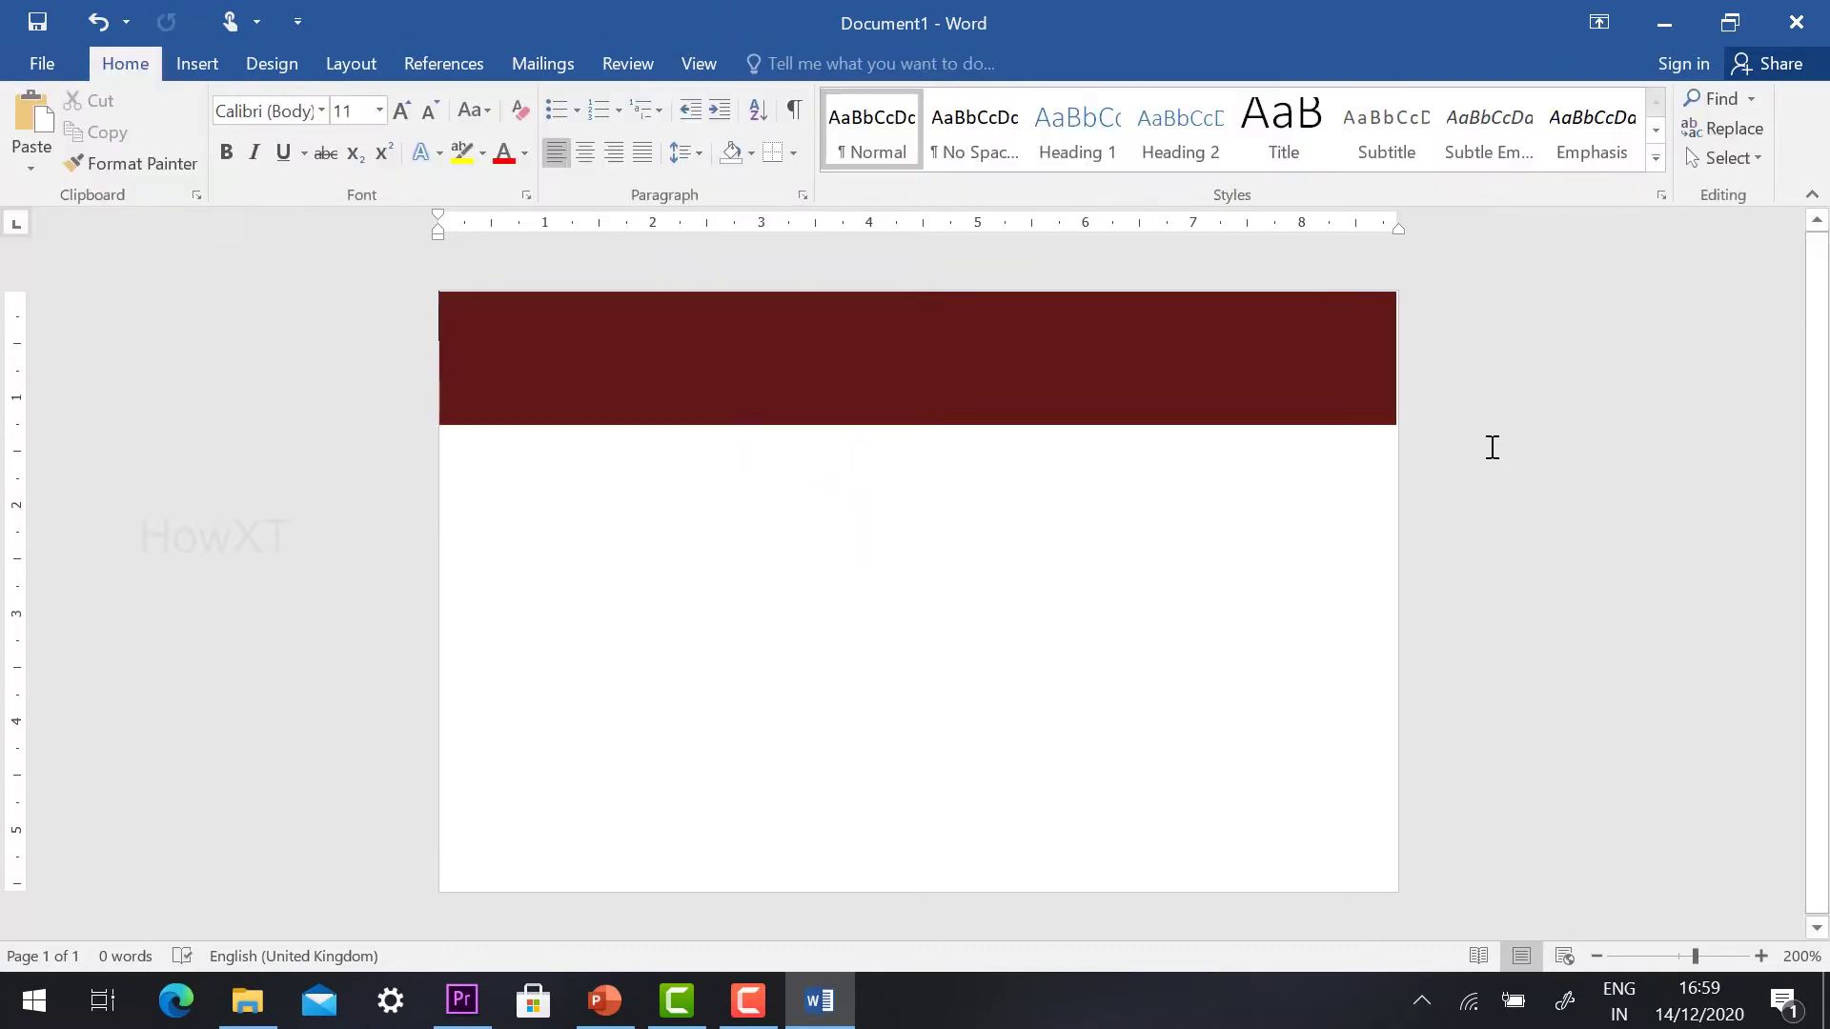
pyautogui.click(1340, 420)
pyautogui.moveTo(1405, 429); pyautogui.dragTo(1401, 437)
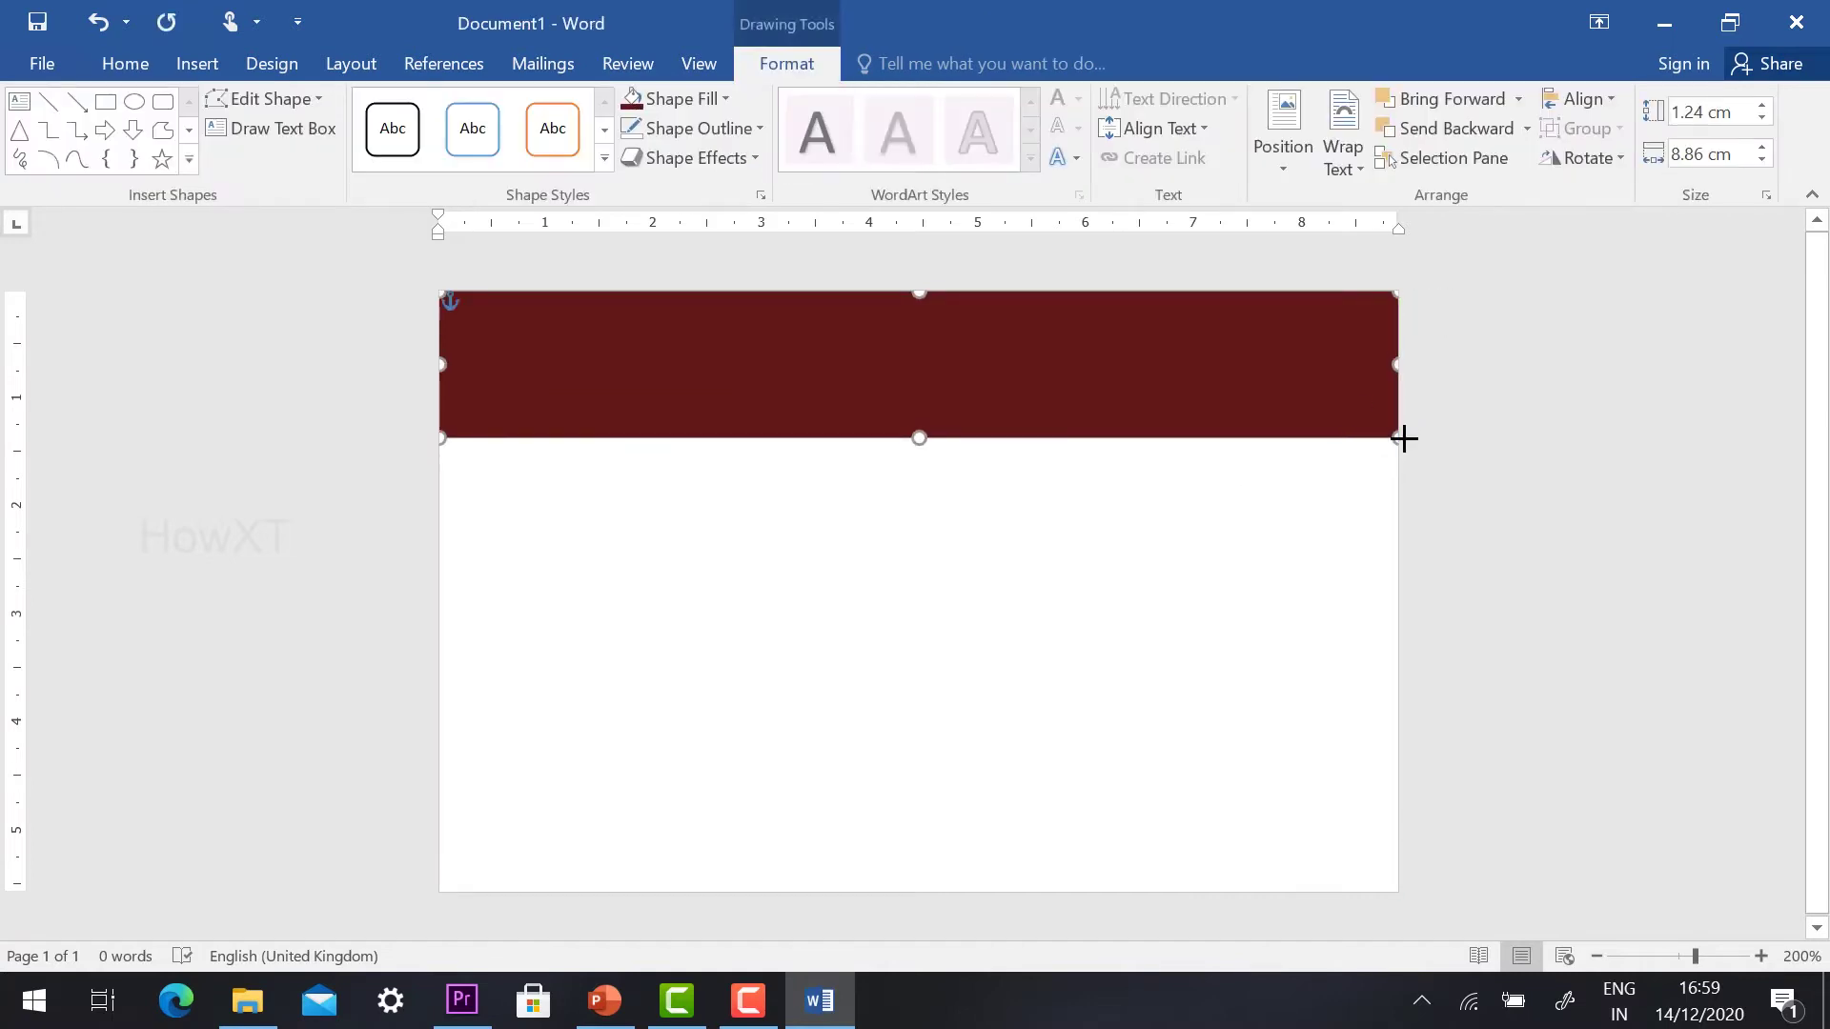
pyautogui.click(1608, 456)
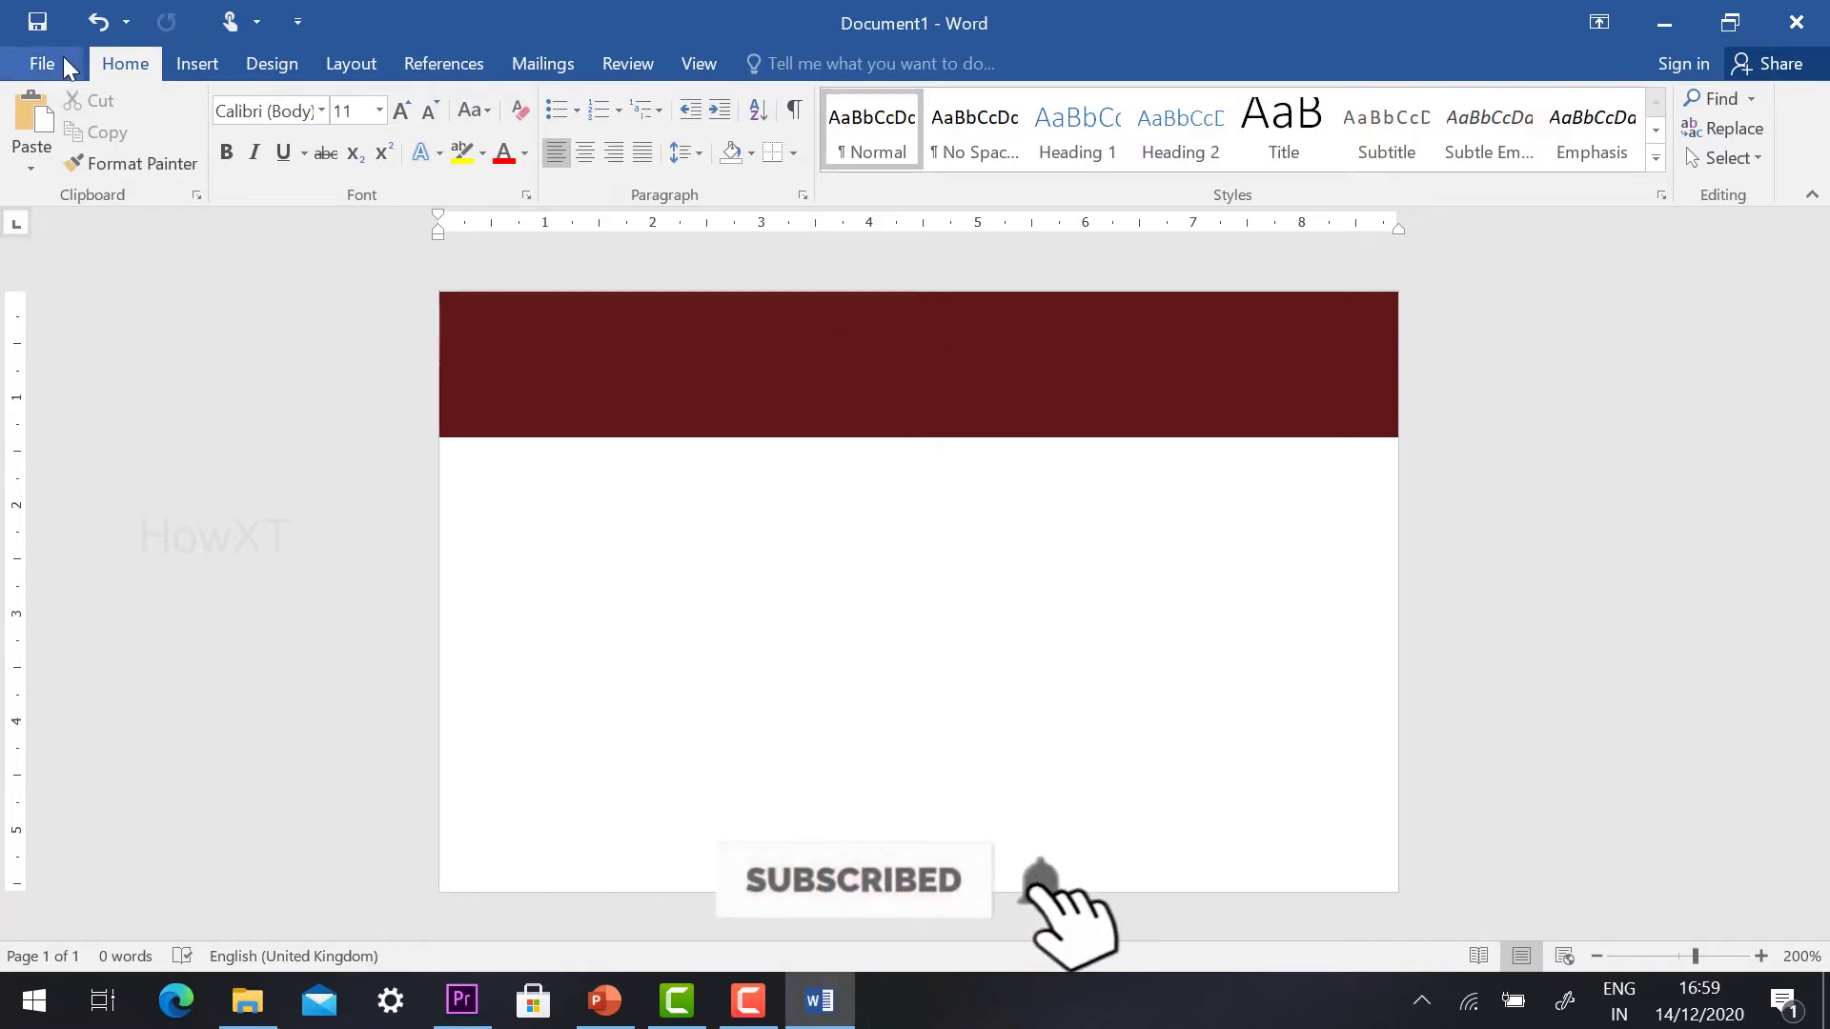
# Draw a thin rectangle along the card's bottom edge with maroon fill and no outline
pyautogui.click(190, 72)
pyautogui.click(362, 133)
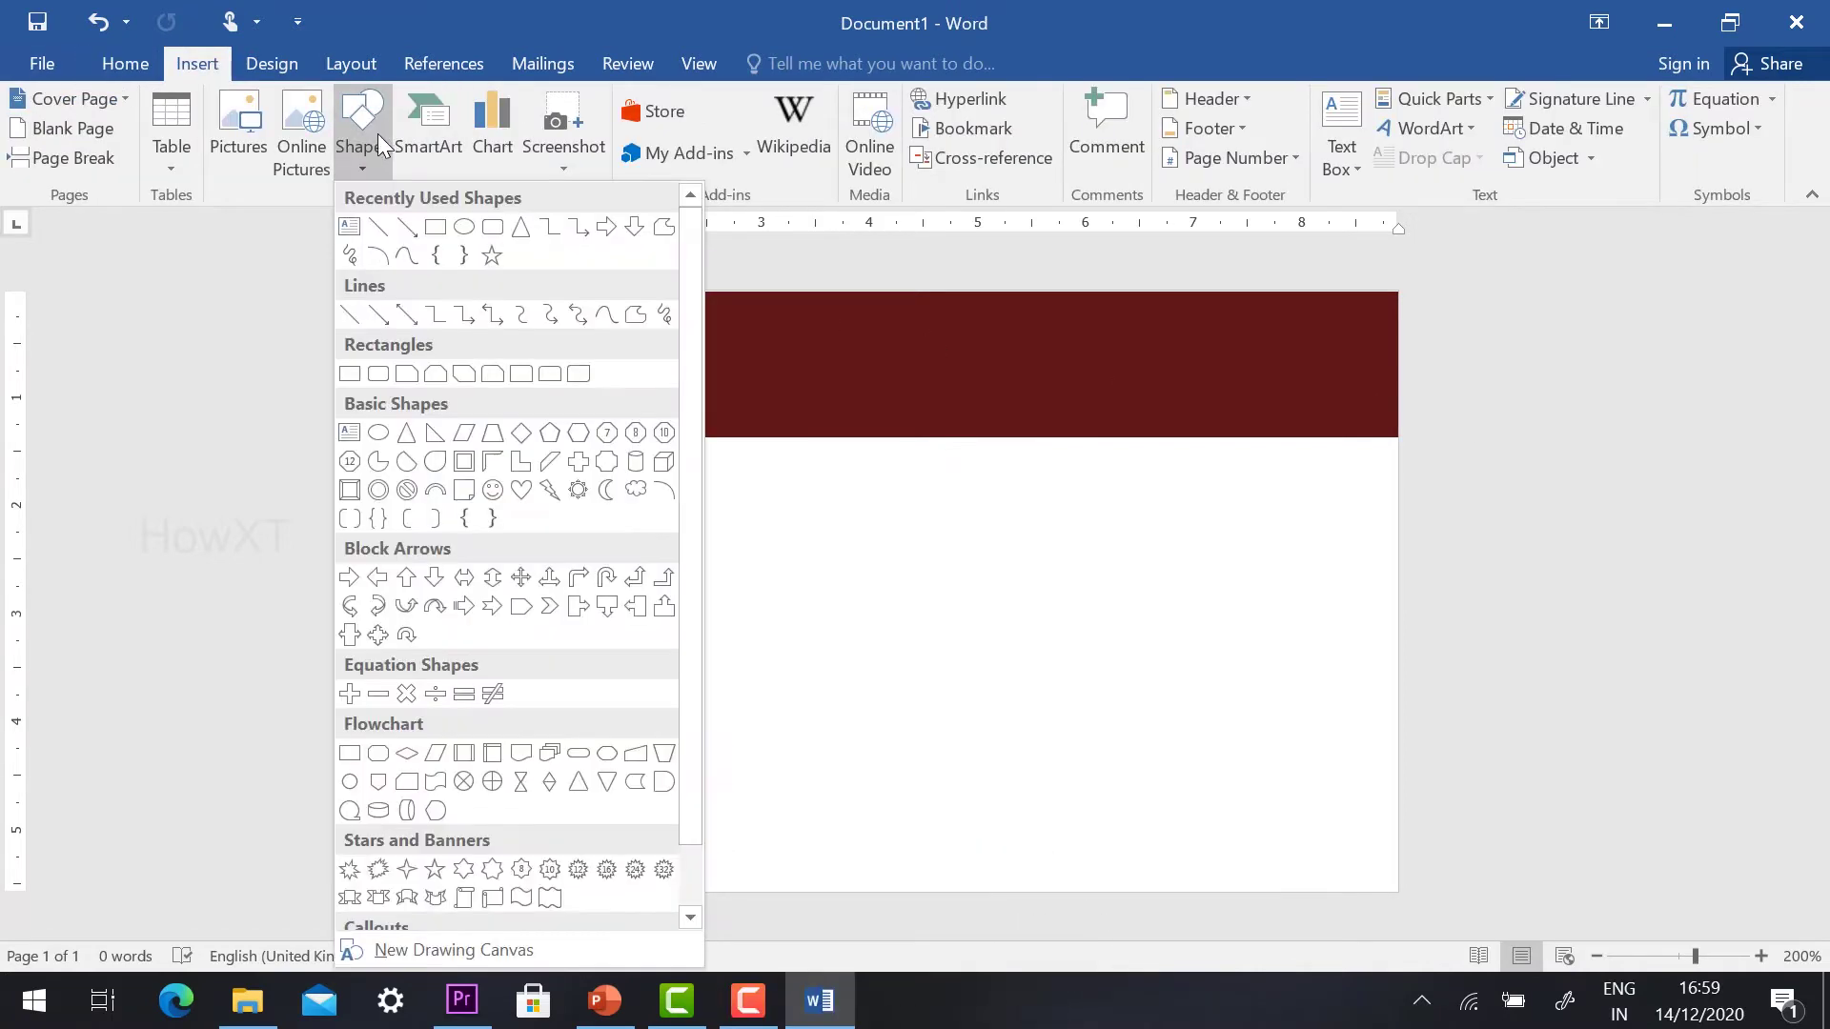
pyautogui.click(437, 243)
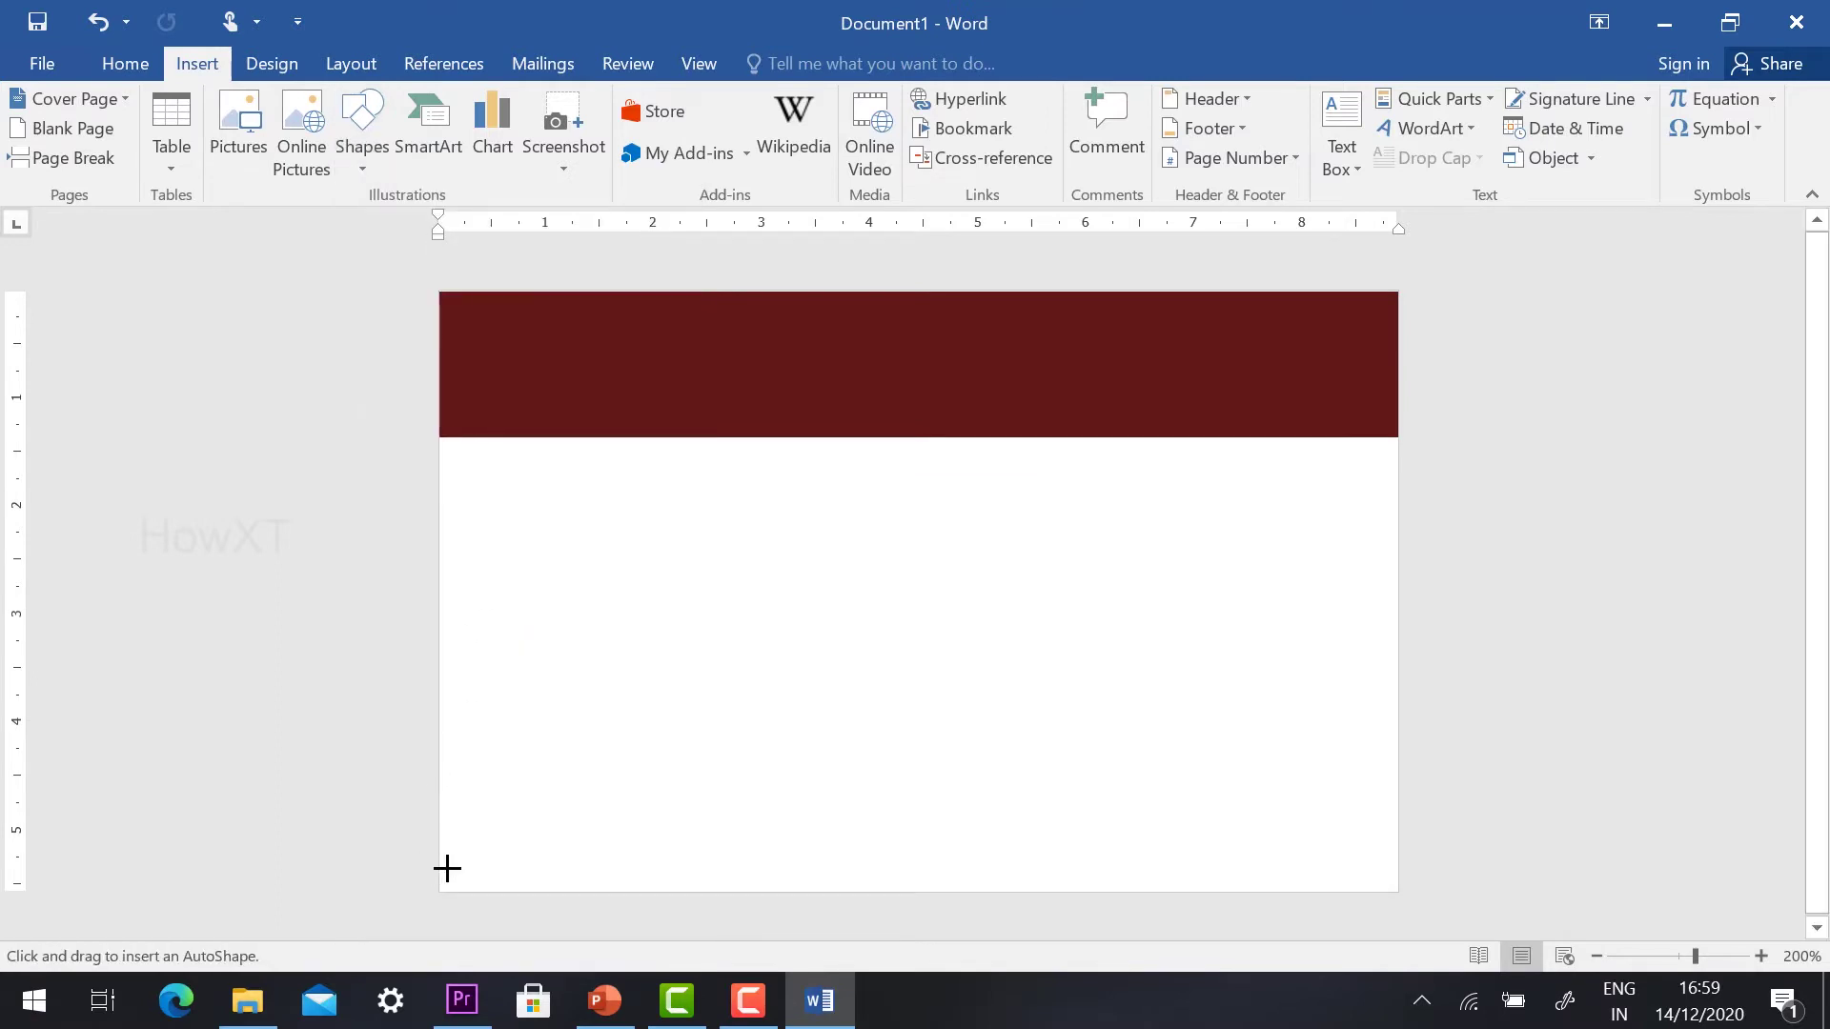
pyautogui.moveTo(441, 868)
pyautogui.mouseDown()
pyautogui.moveTo(556, 903)
pyautogui.moveTo(1395, 888)
pyautogui.mouseUp()
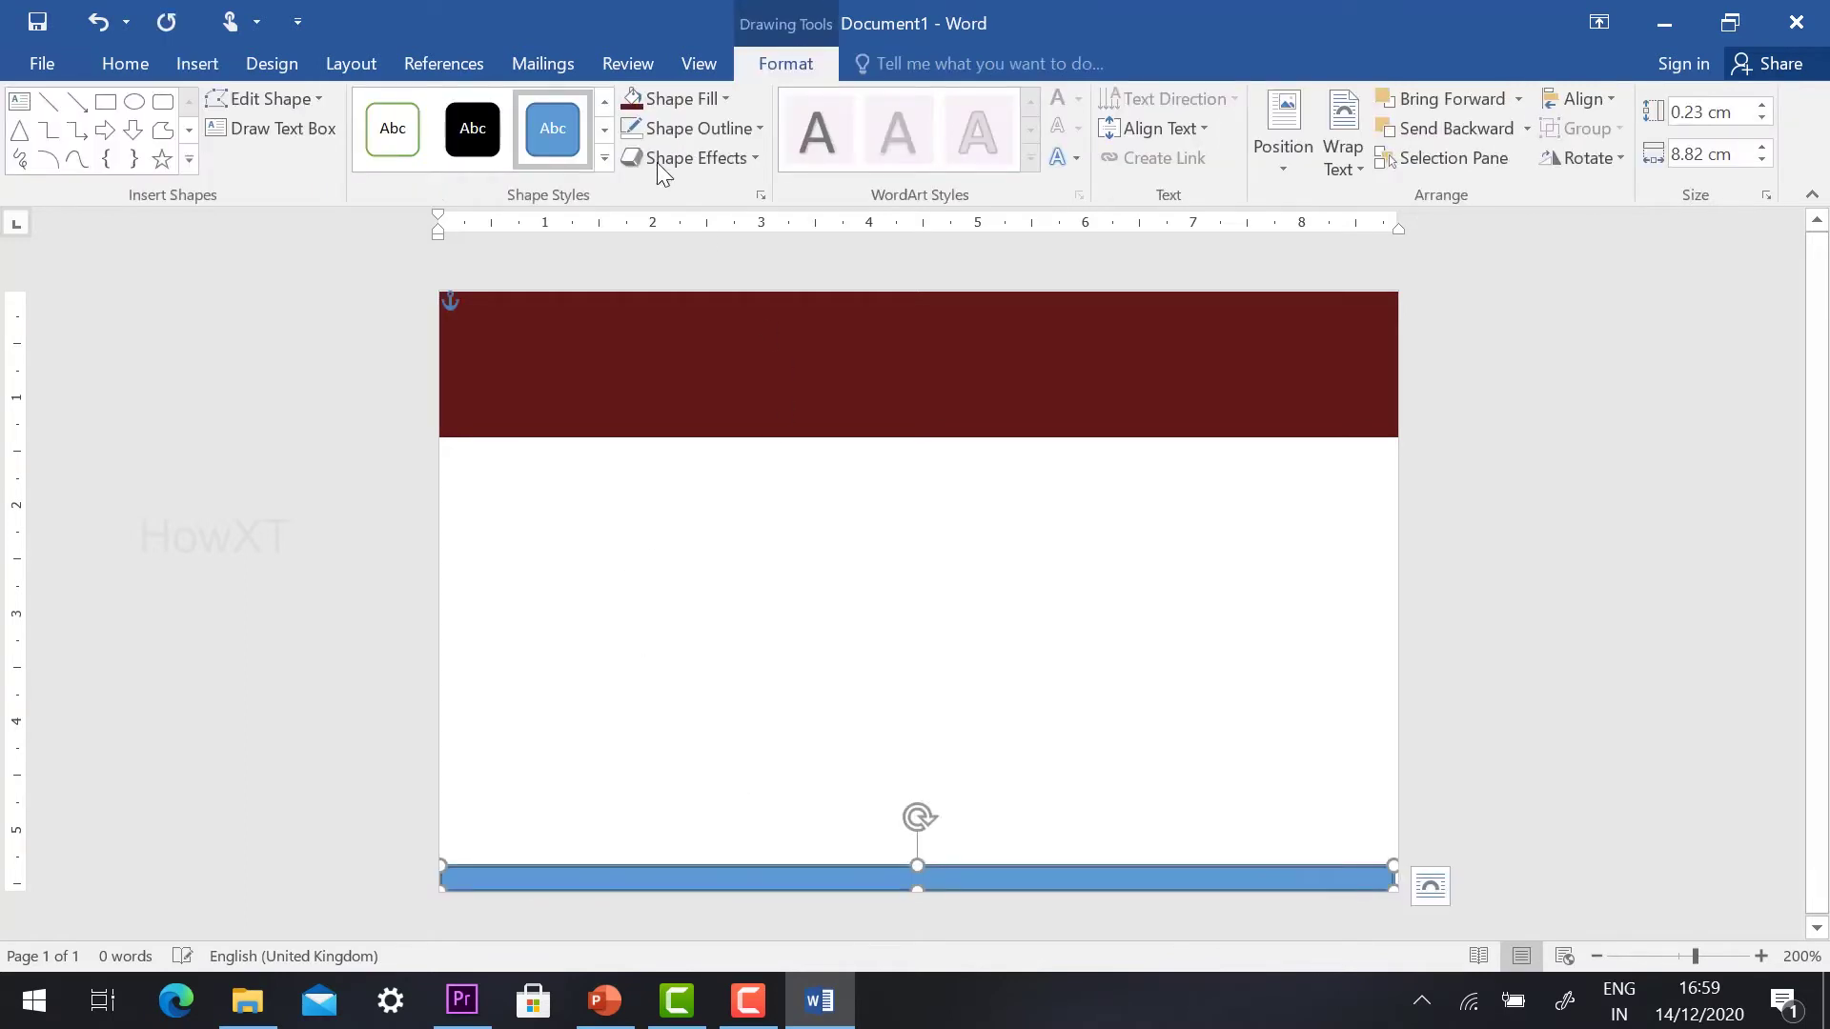
pyautogui.click(672, 99)
pyautogui.click(655, 134)
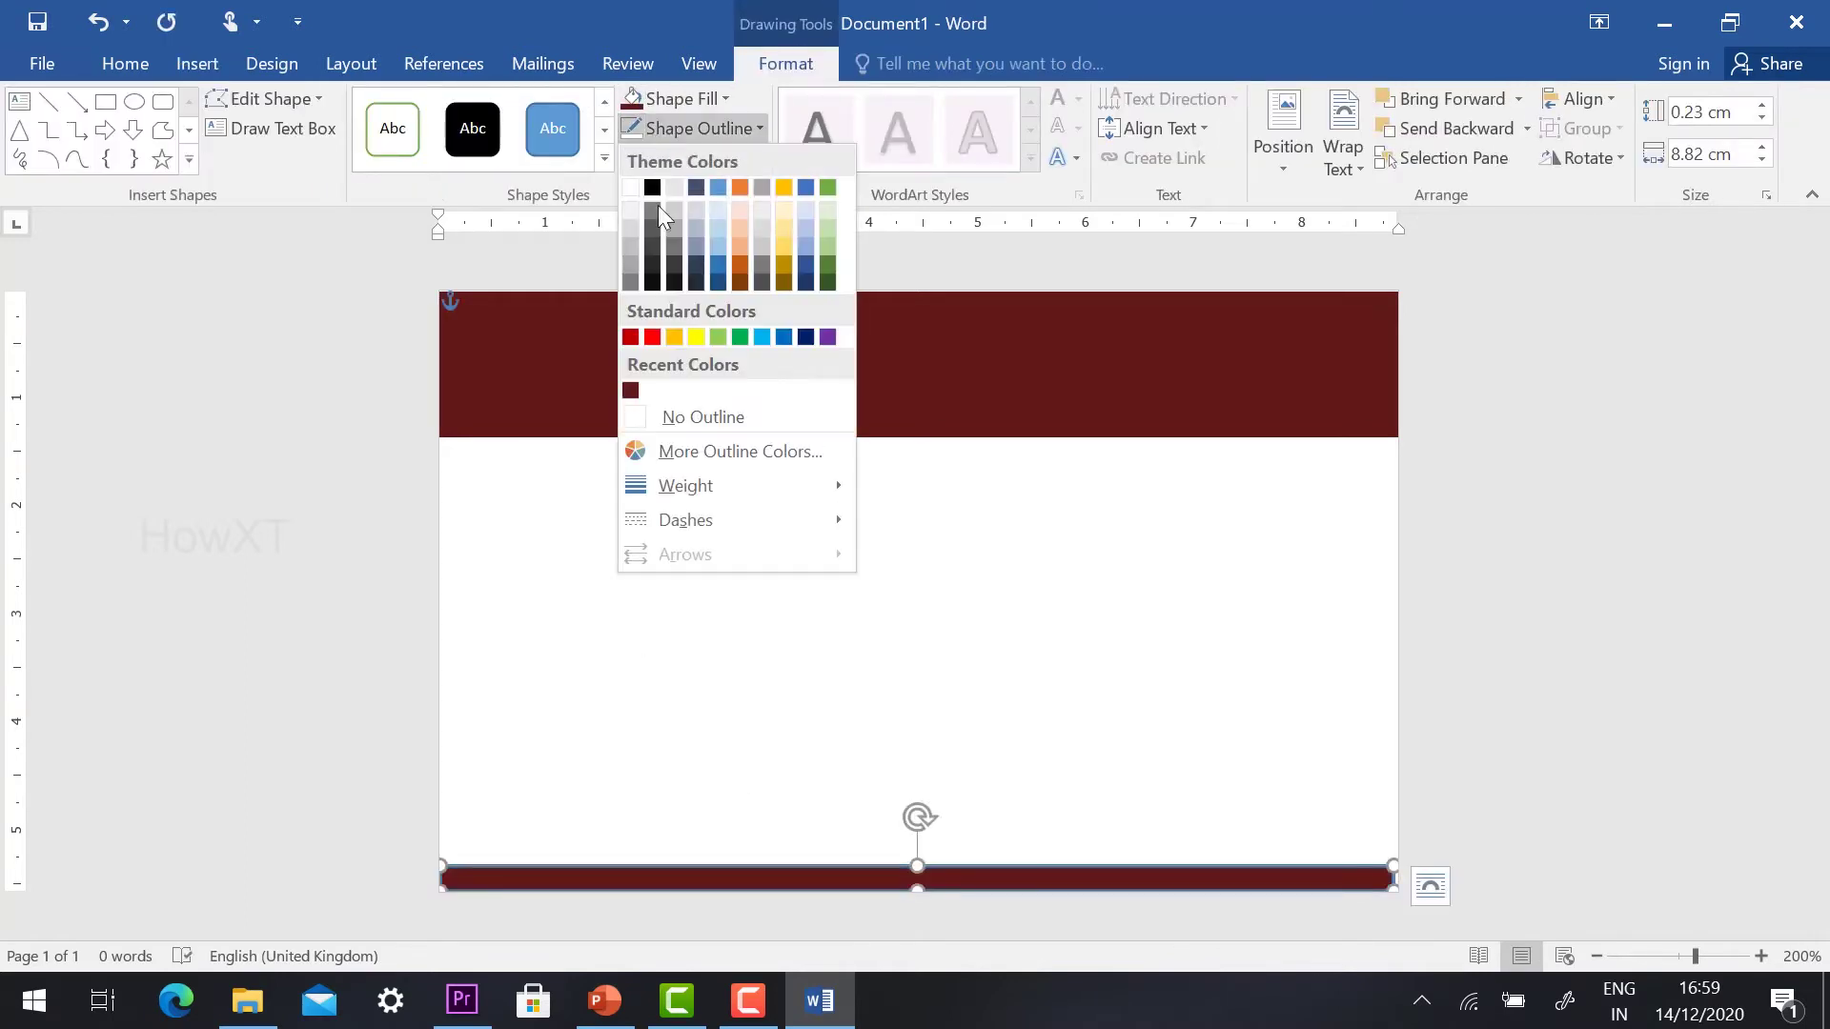
pyautogui.click(686, 419)
pyautogui.click(305, 833)
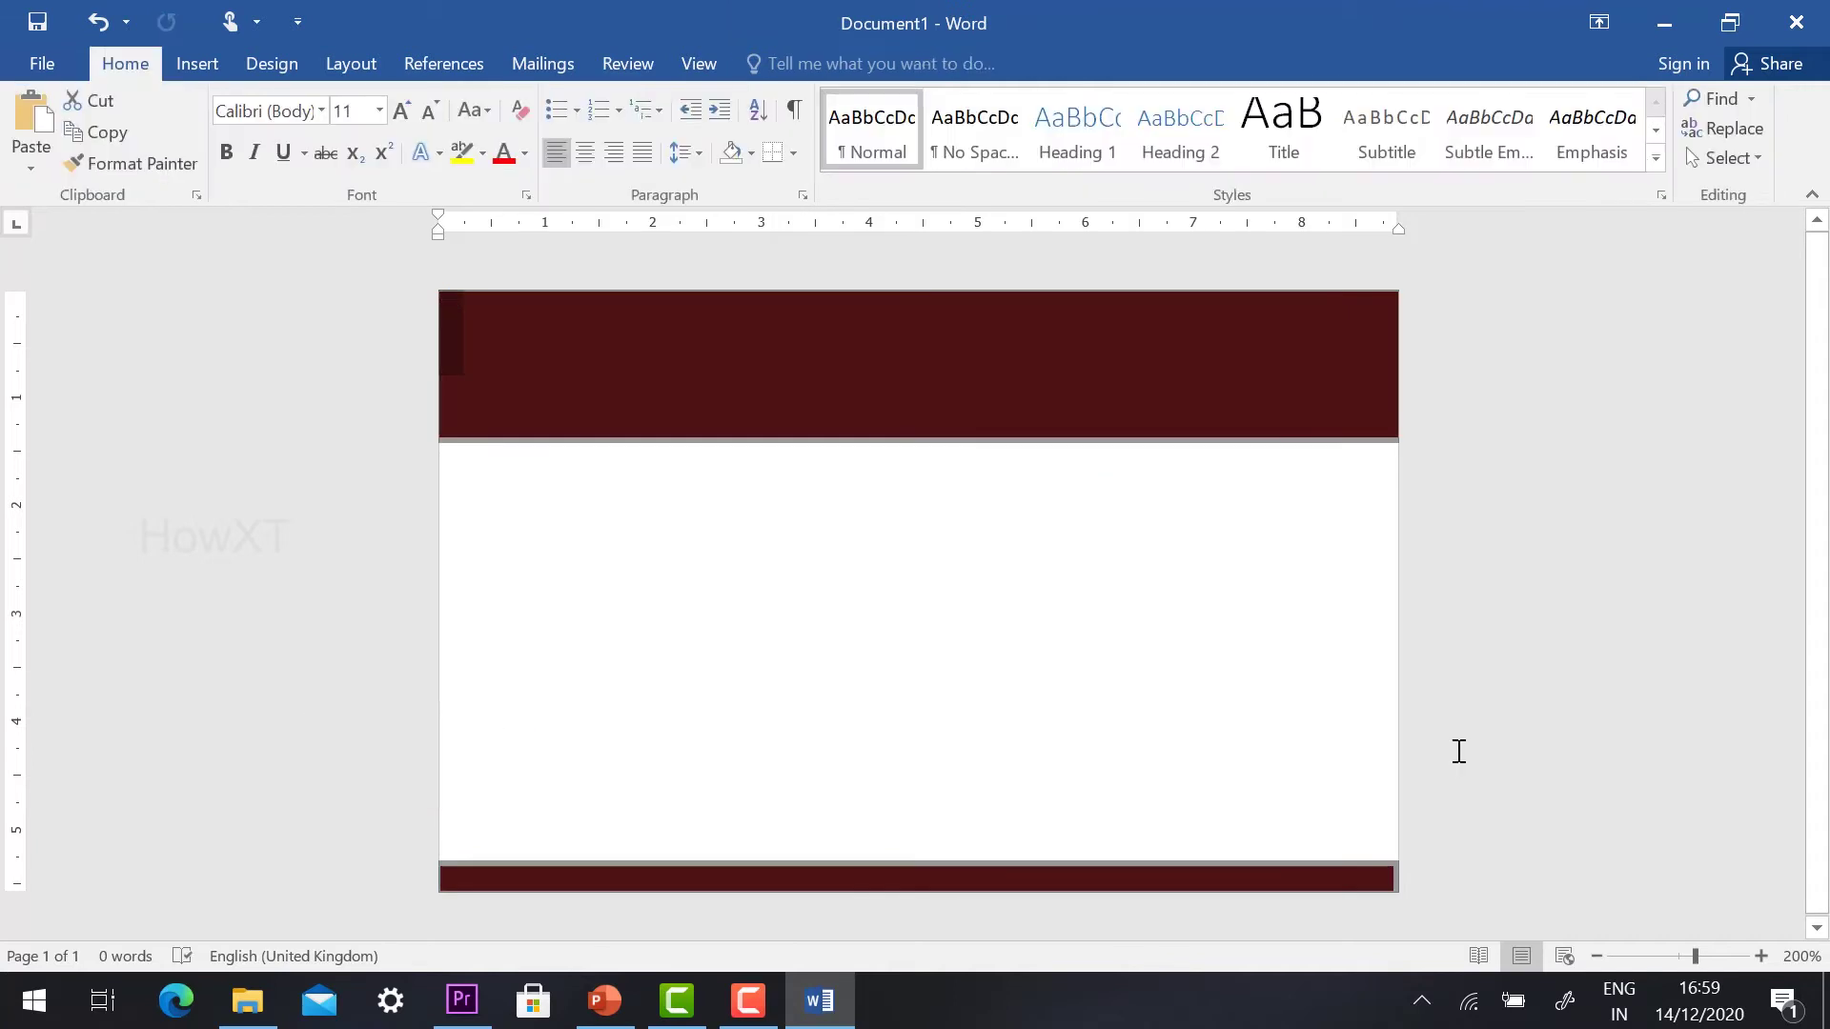
# Raise the bottom bar's top edge to make the strip taller
pyautogui.click(1048, 882)
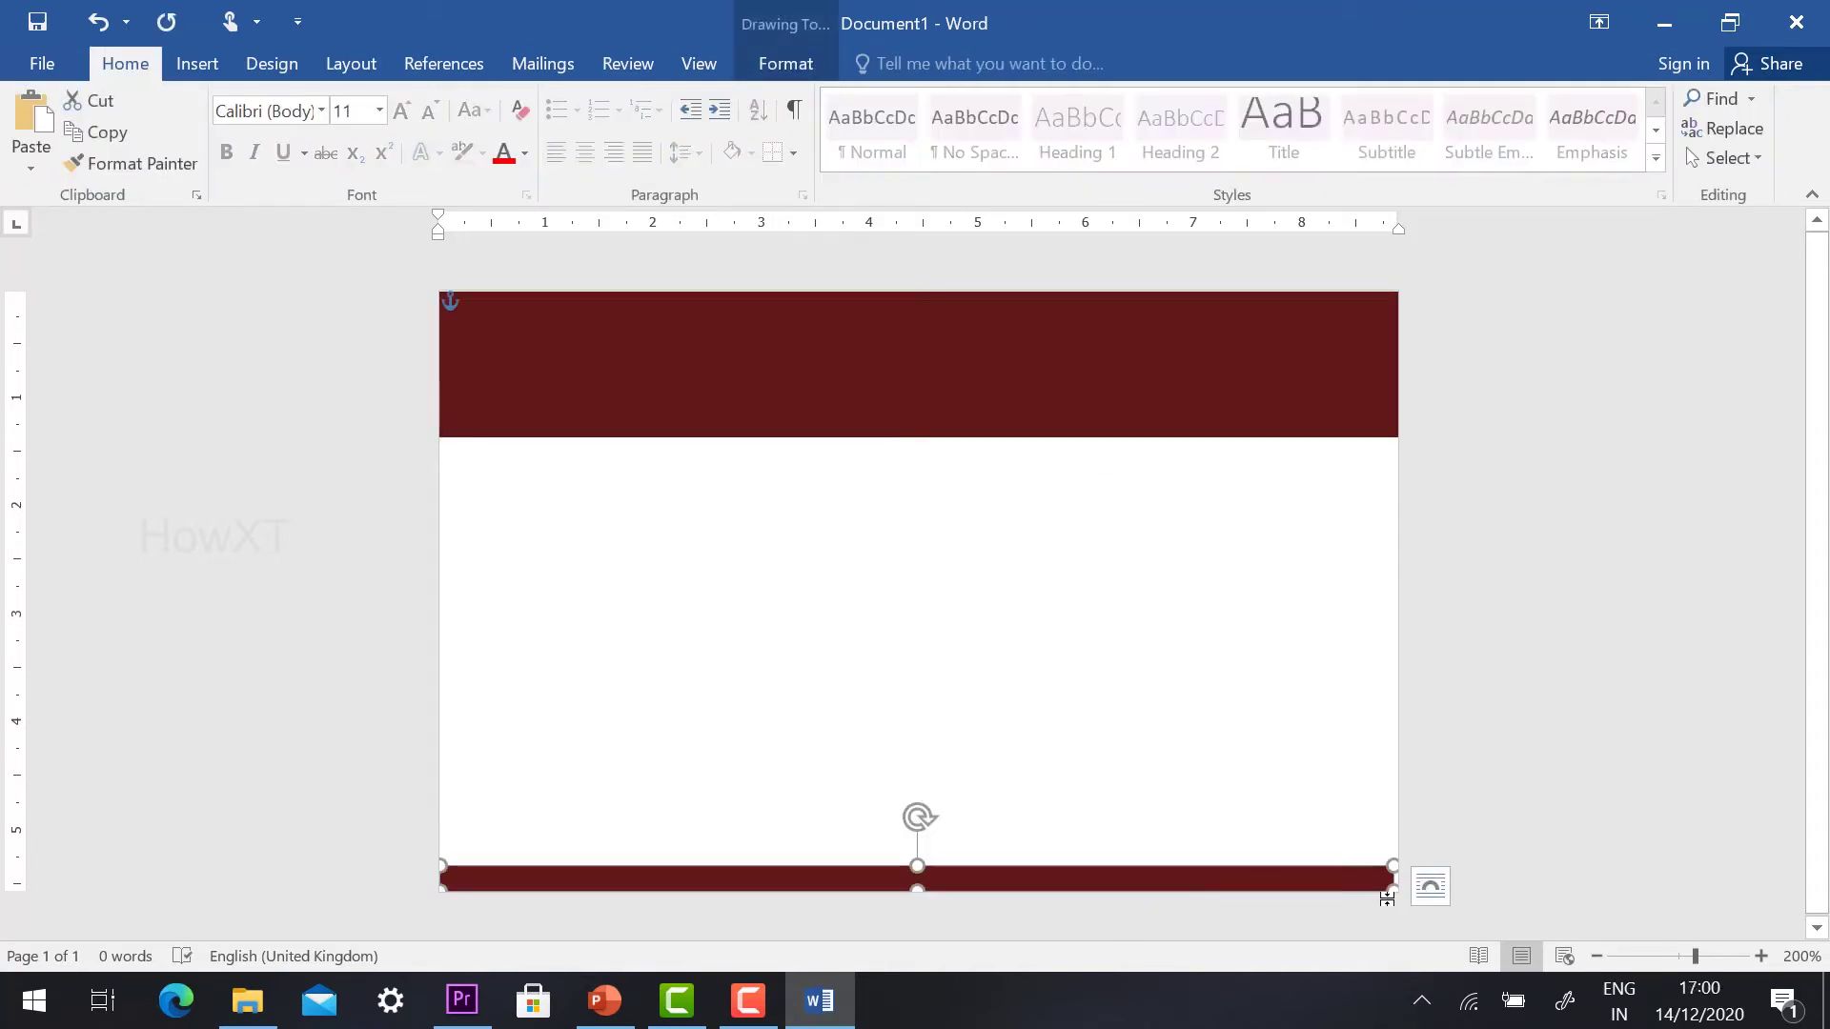
pyautogui.moveTo(1393, 865); pyautogui.dragTo(1403, 856)
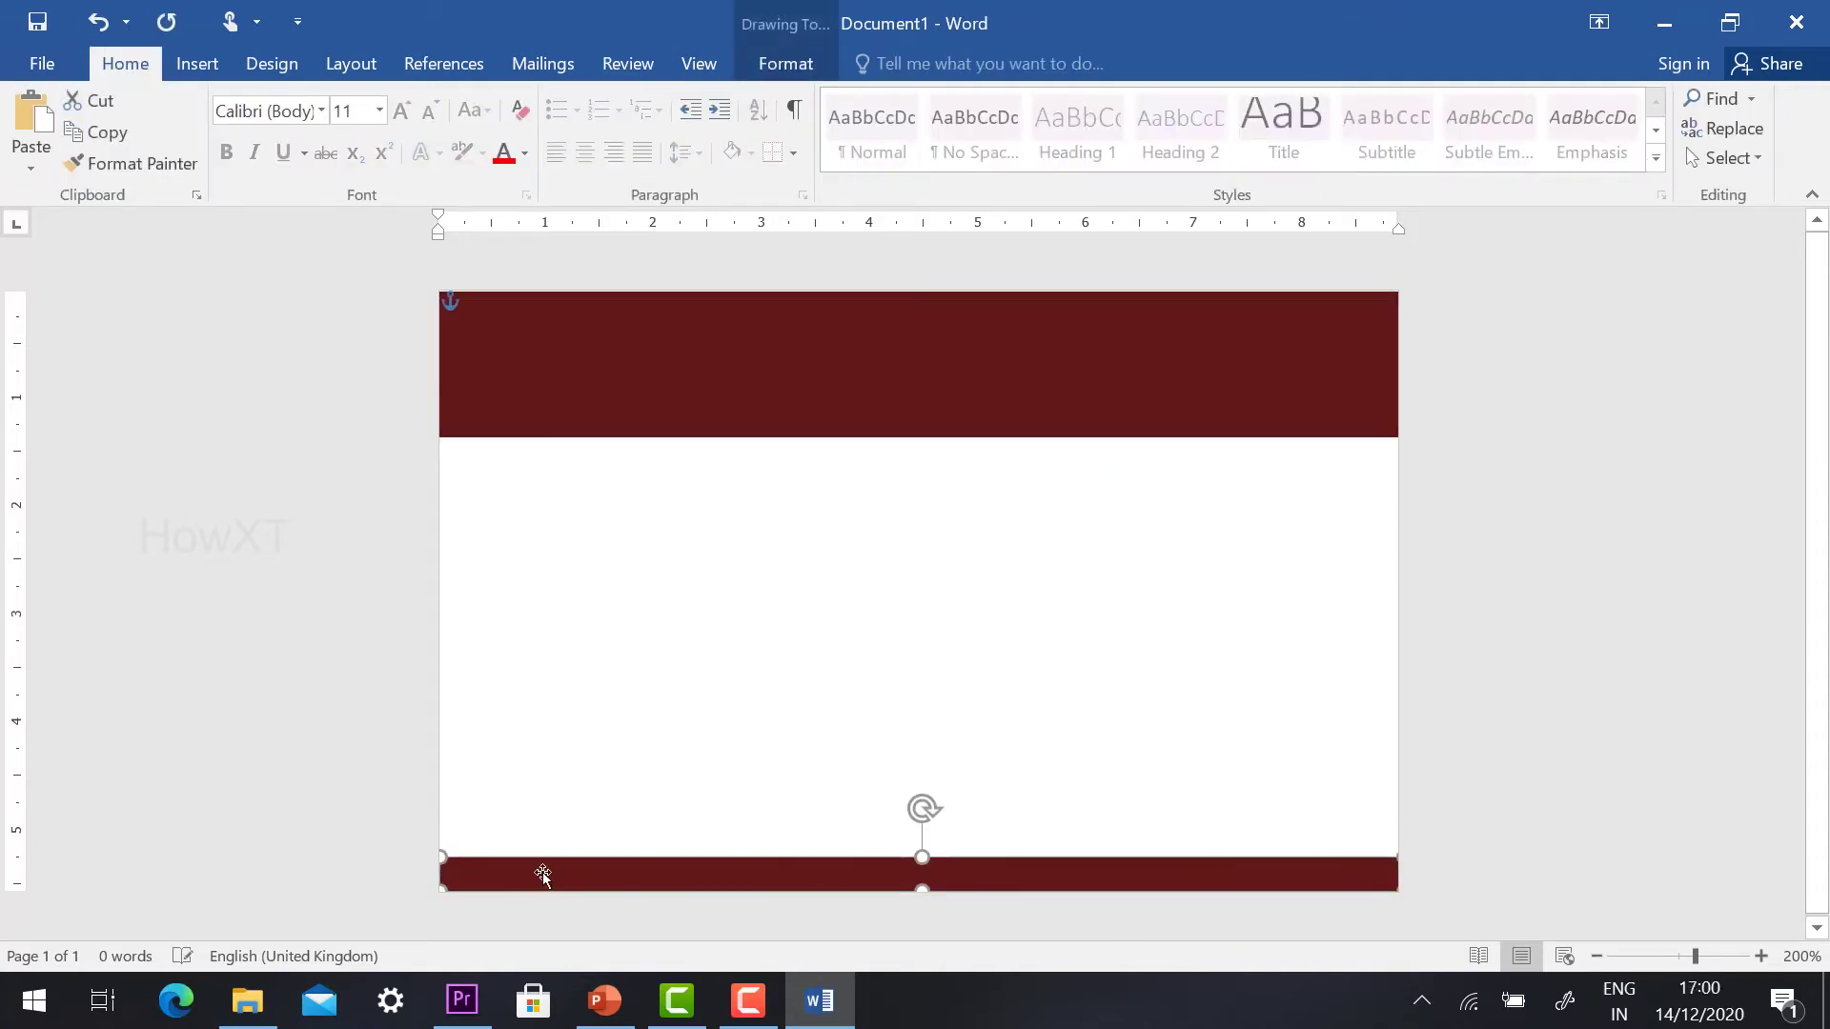
pyautogui.click(438, 861)
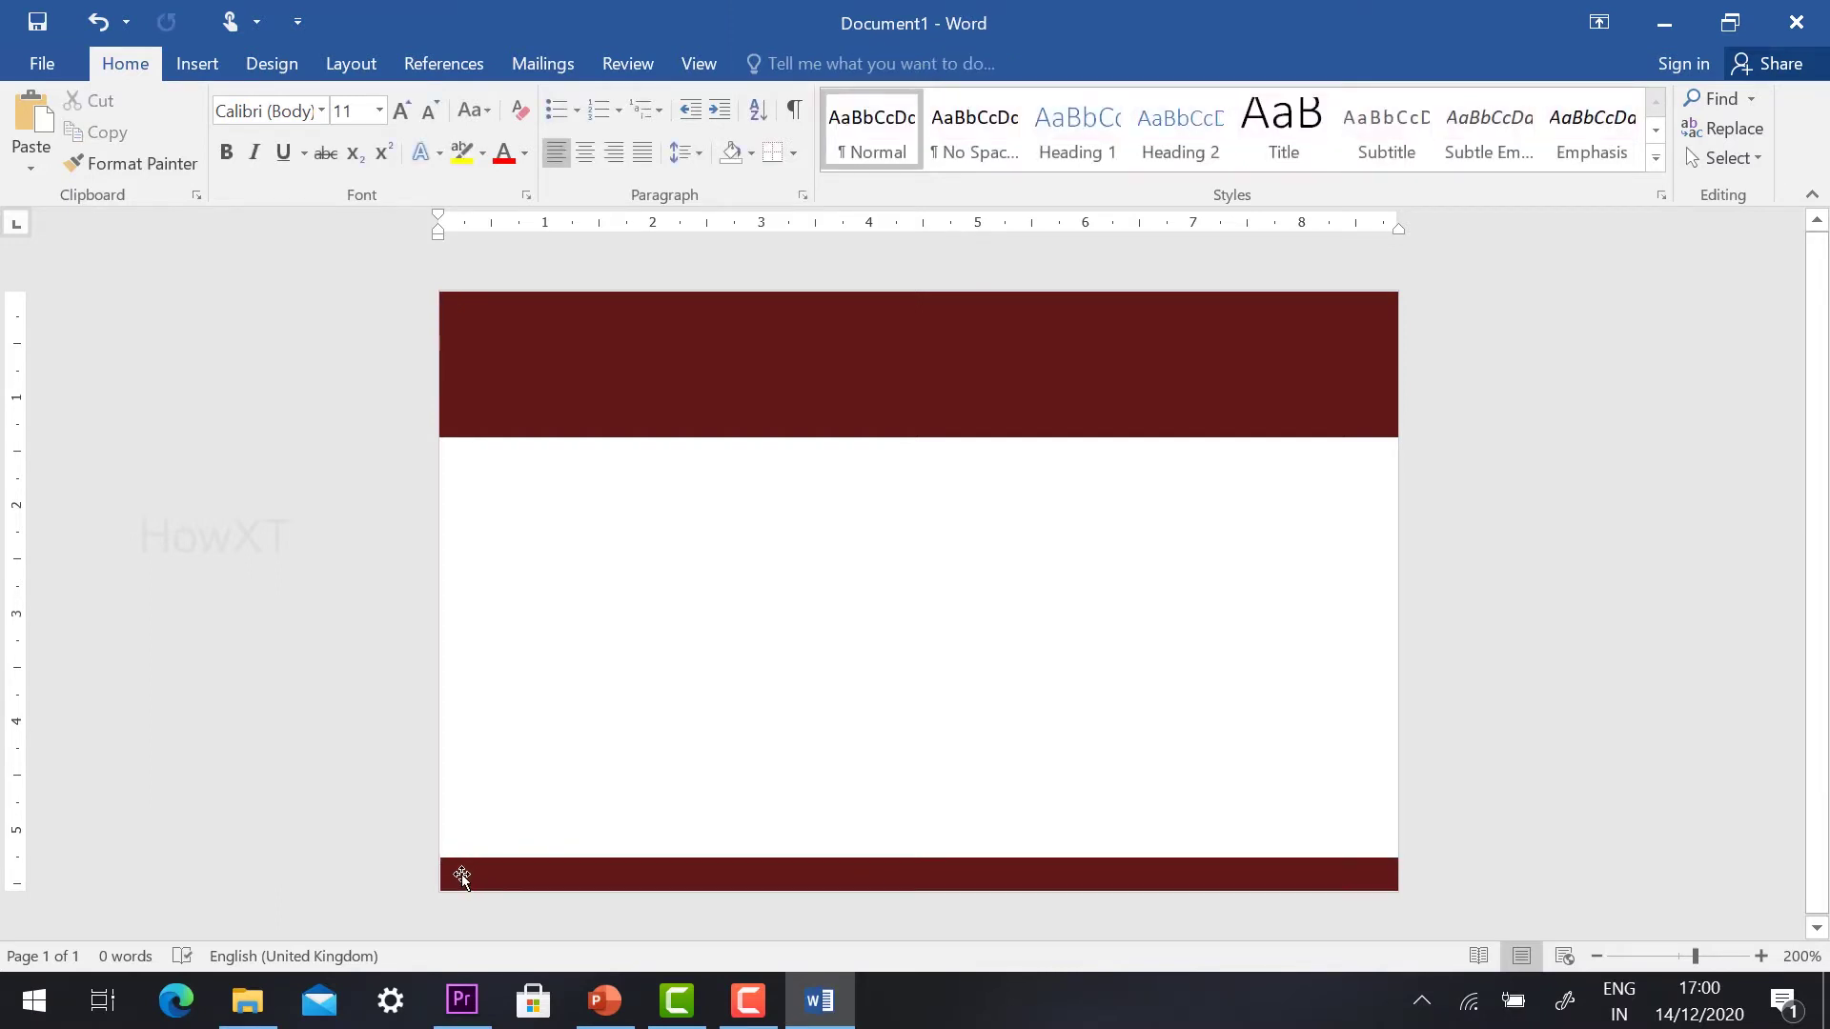
pyautogui.click(463, 870)
pyautogui.moveTo(440, 857); pyautogui.dragTo(416, 850)
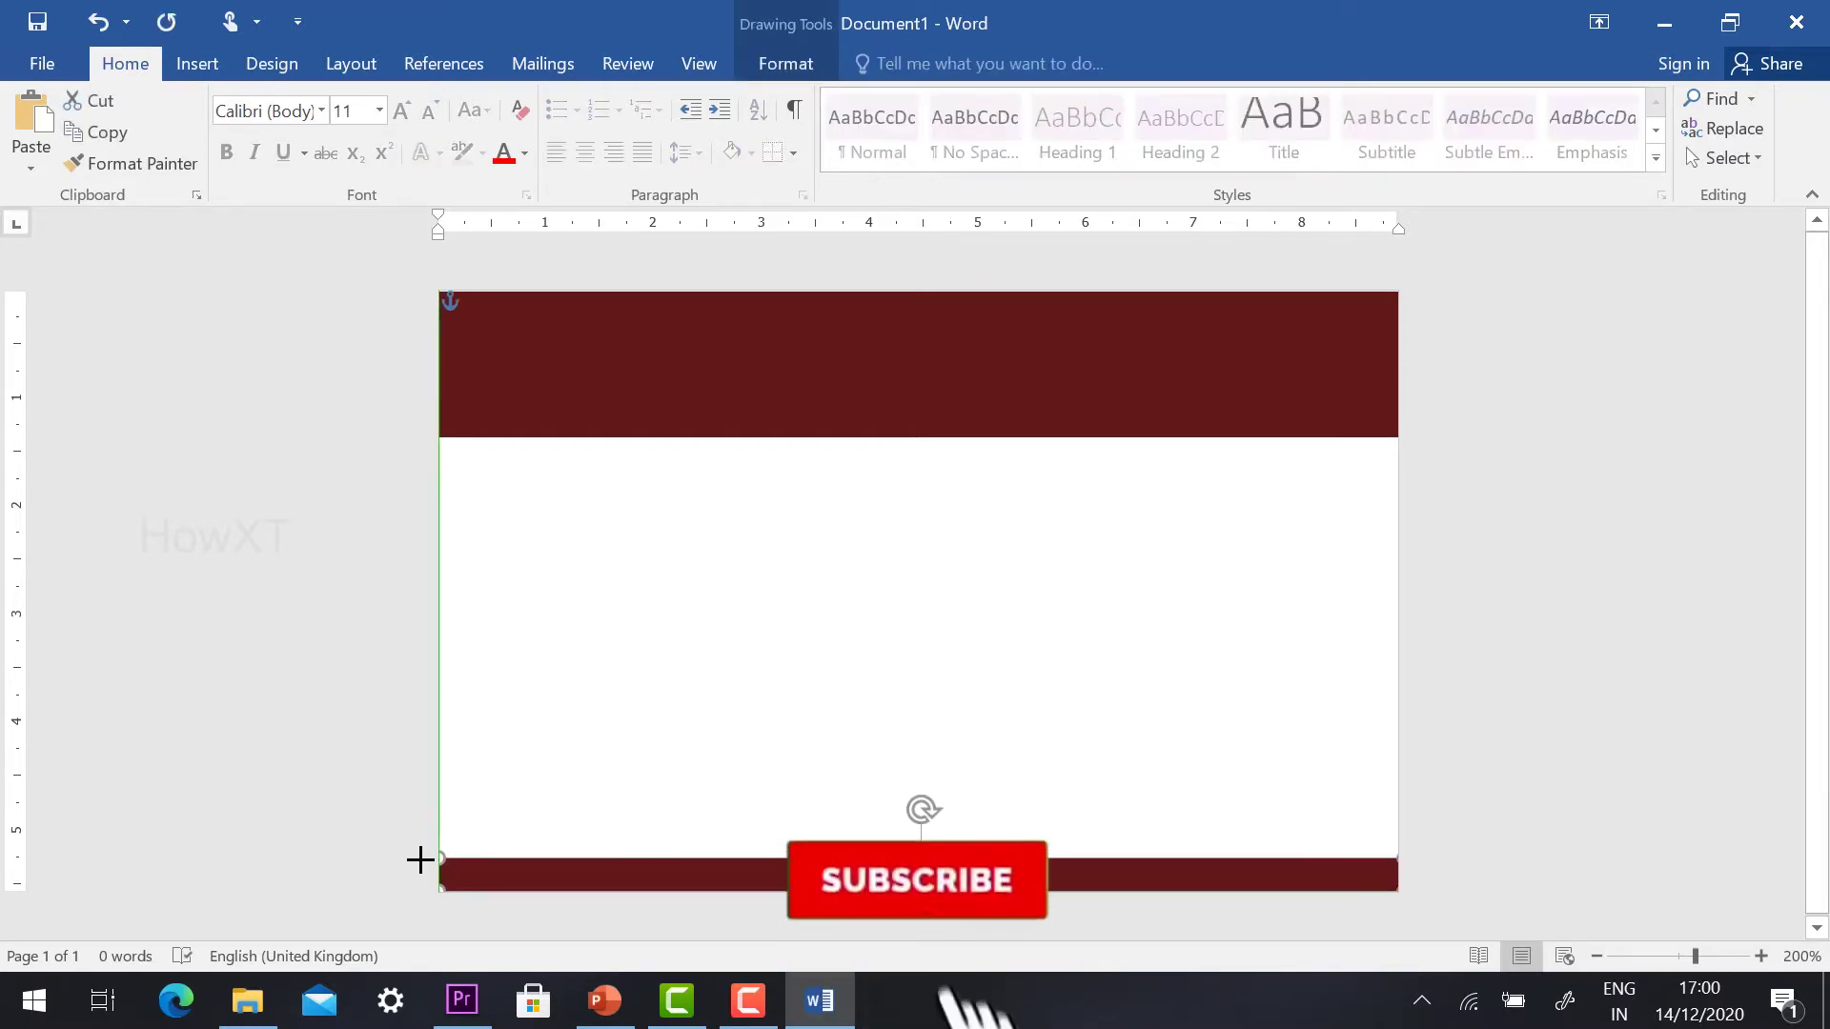
pyautogui.click(408, 797)
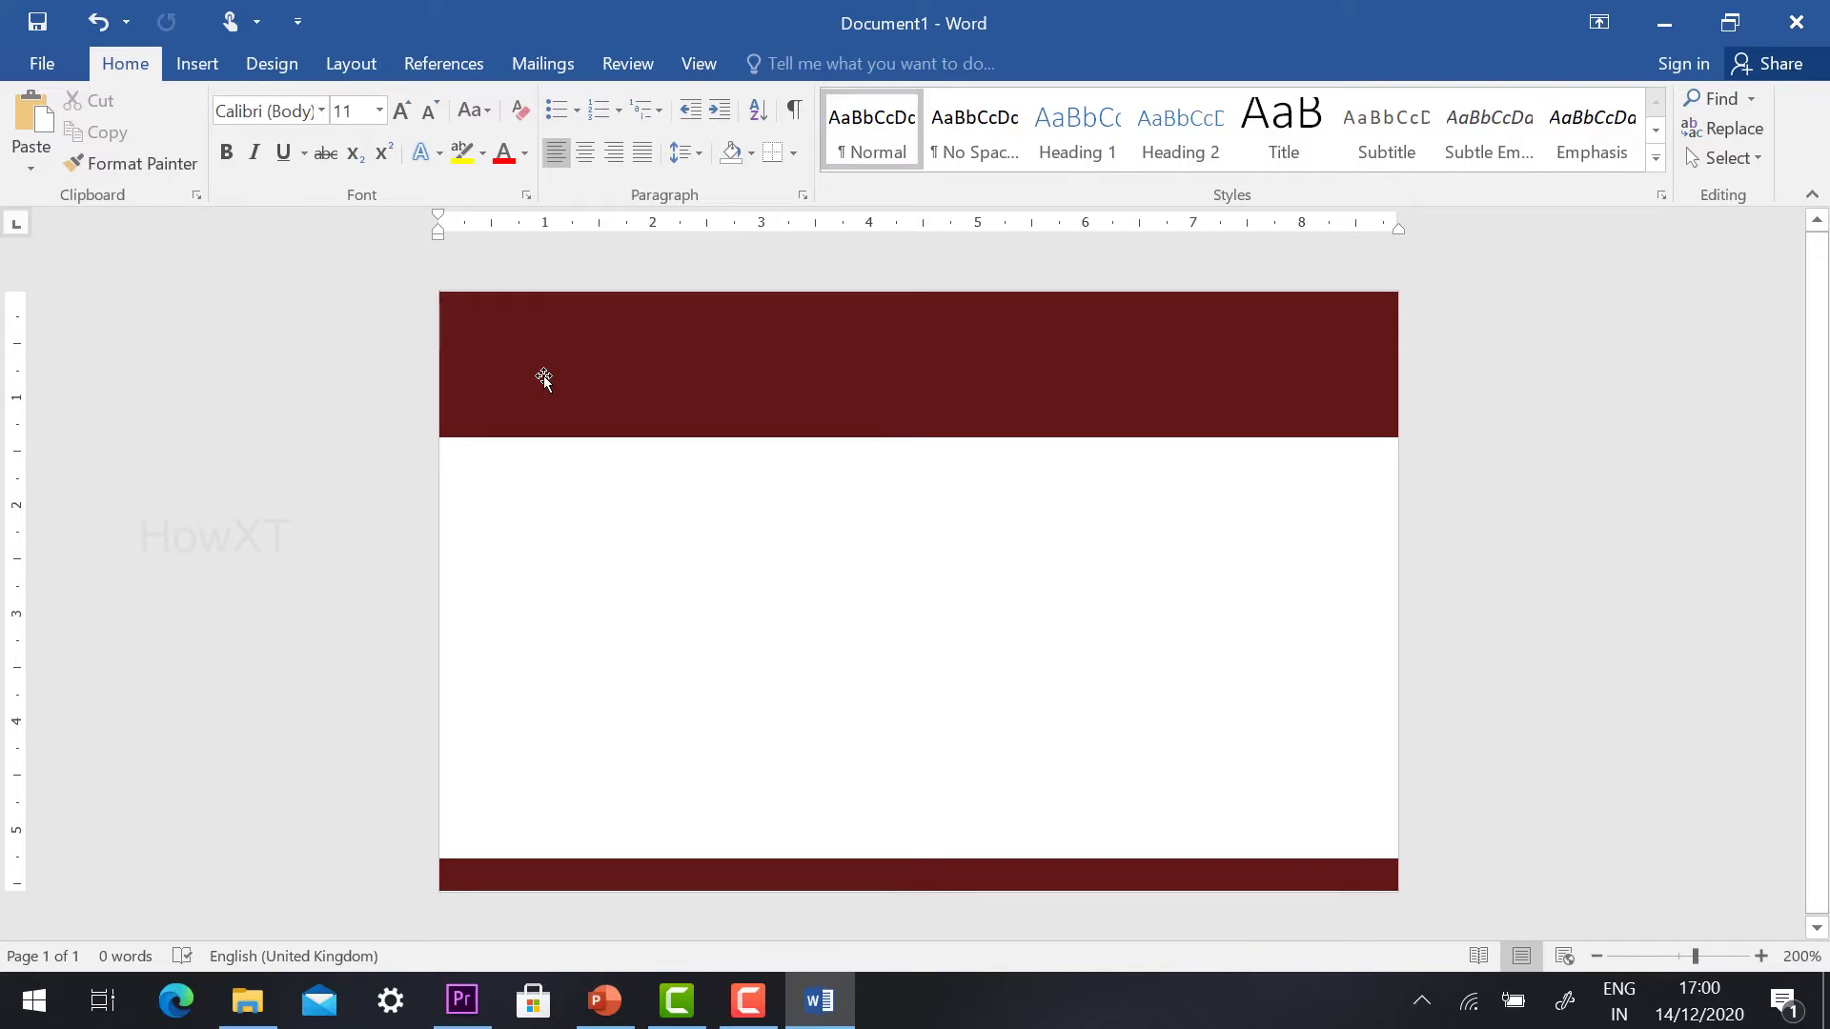
# Insert a Simple Text Box and type the school name "St.Peter's Hr Sec School"
pyautogui.click(181, 69)
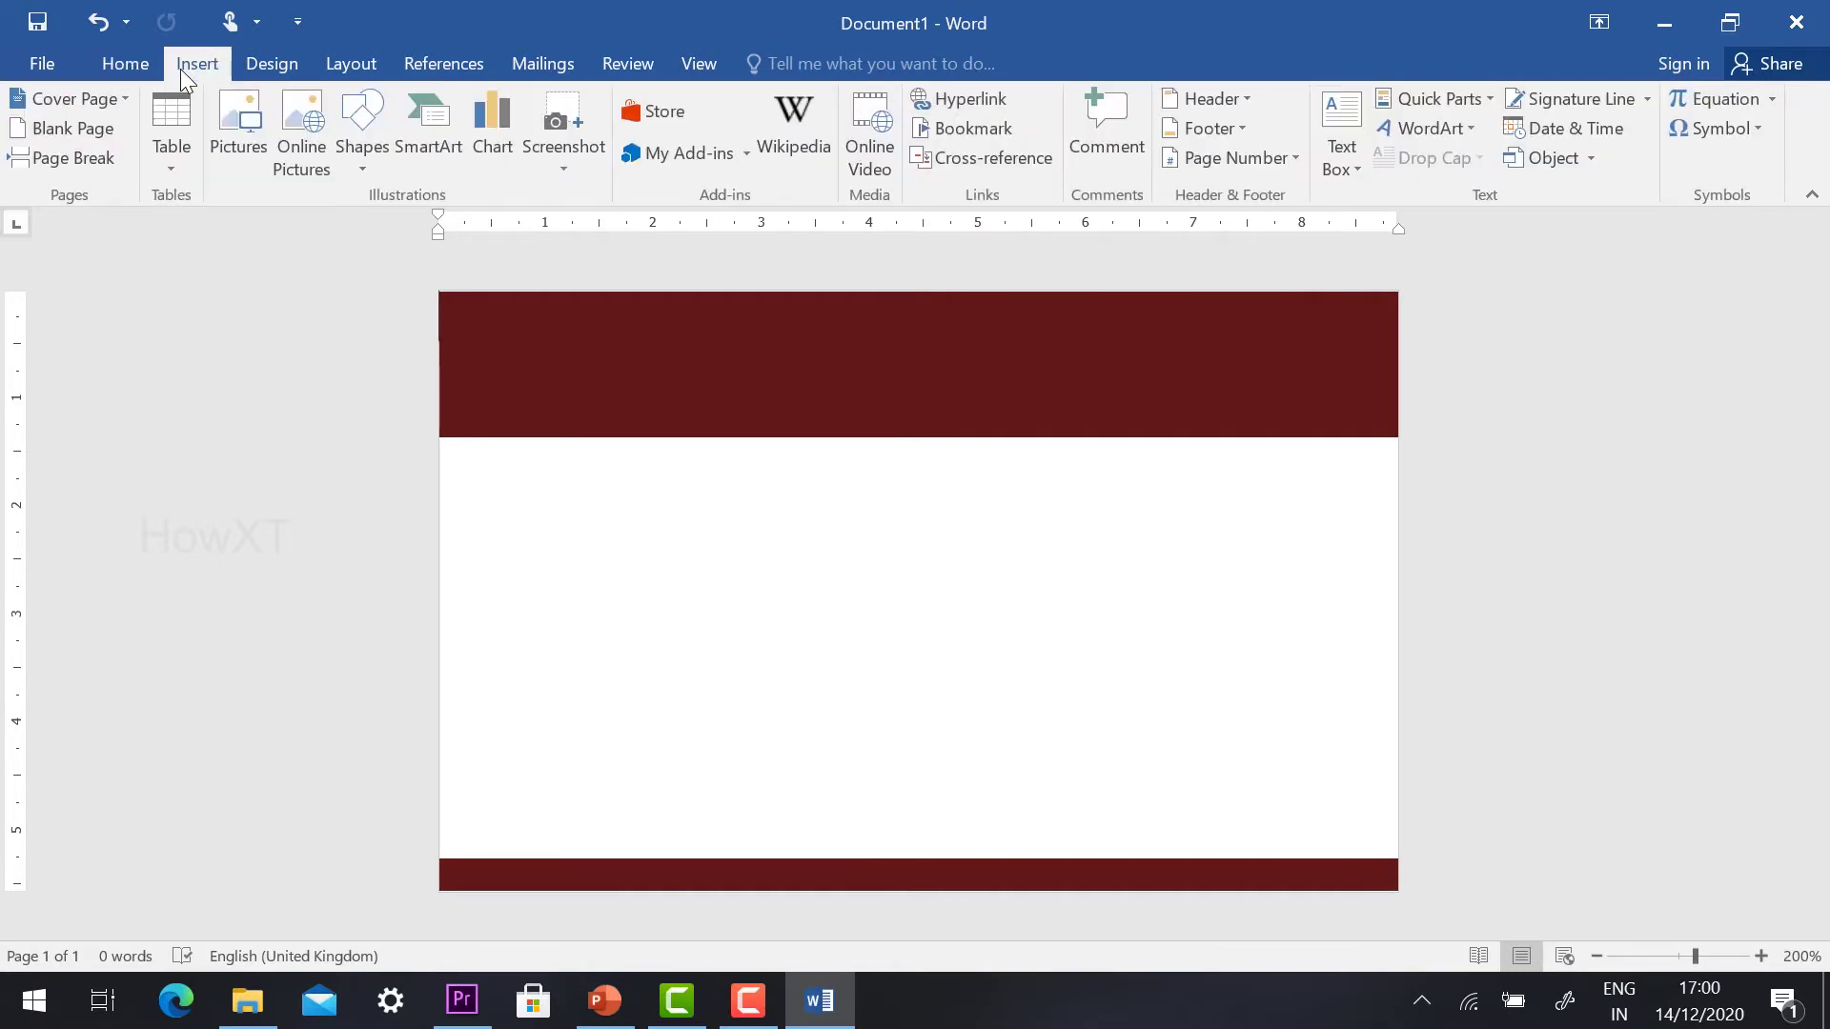
pyautogui.click(1339, 124)
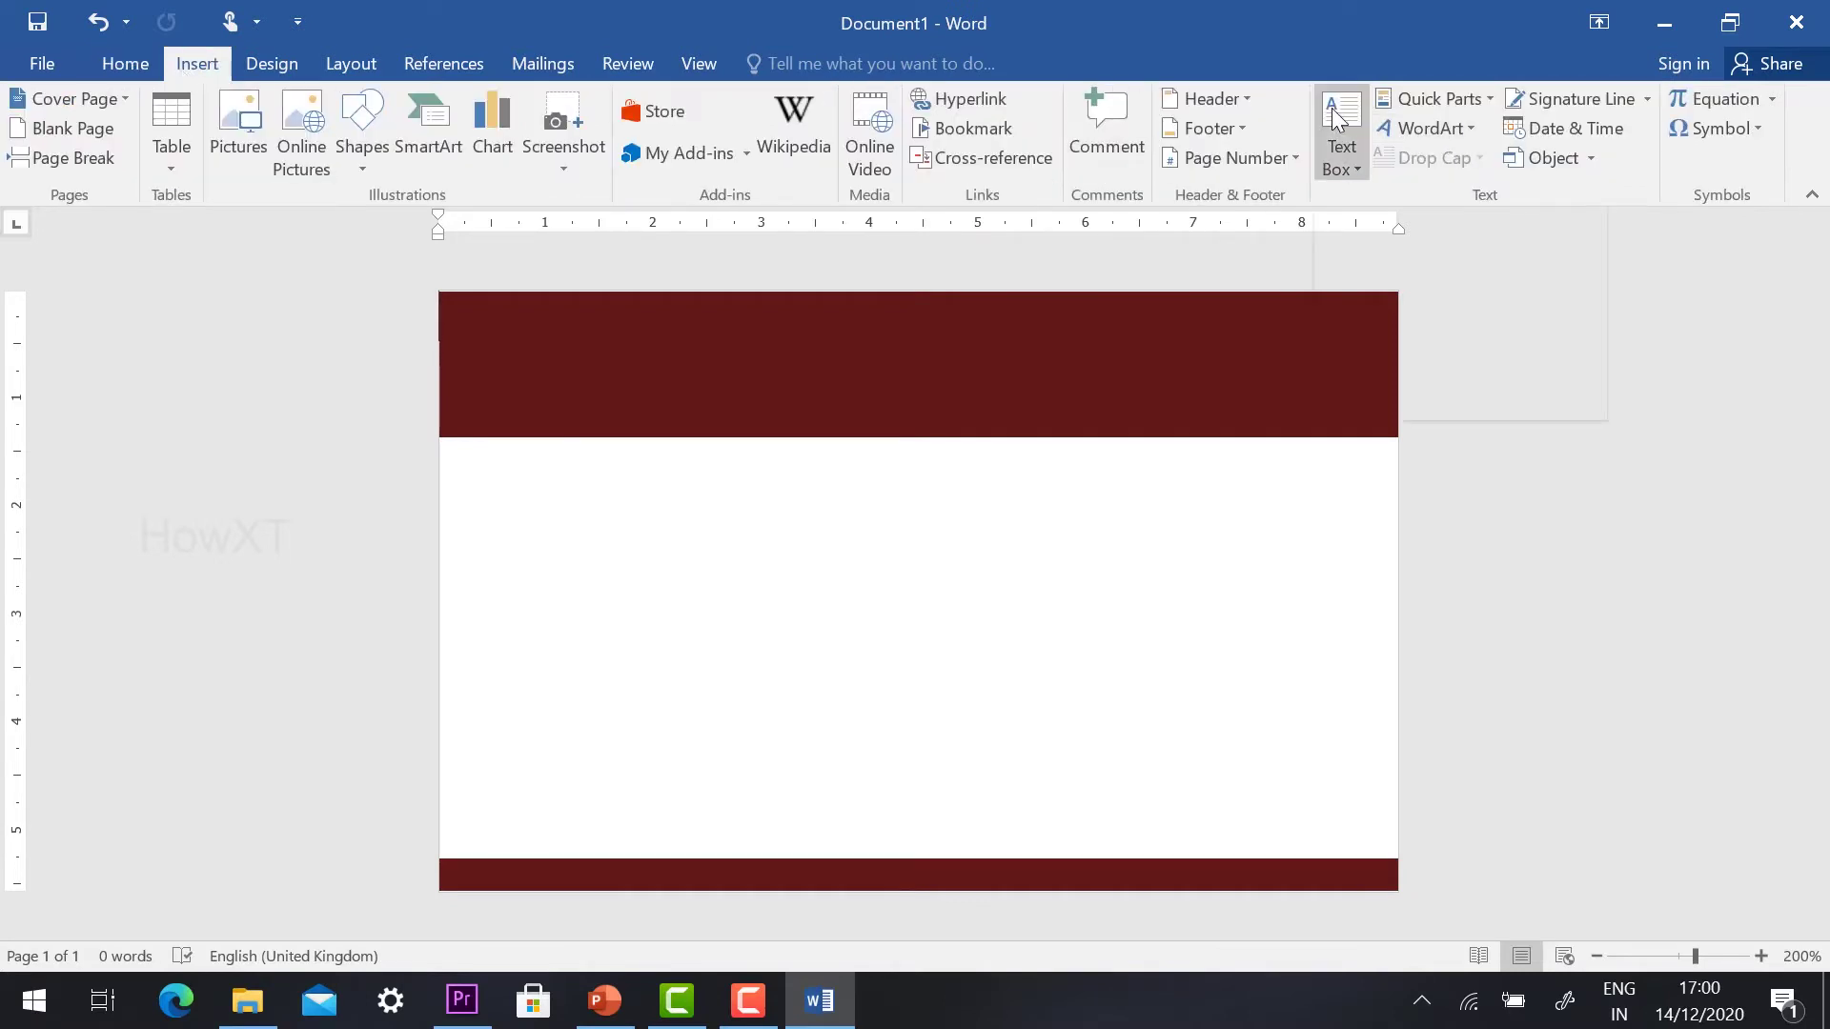
pyautogui.click(1339, 119)
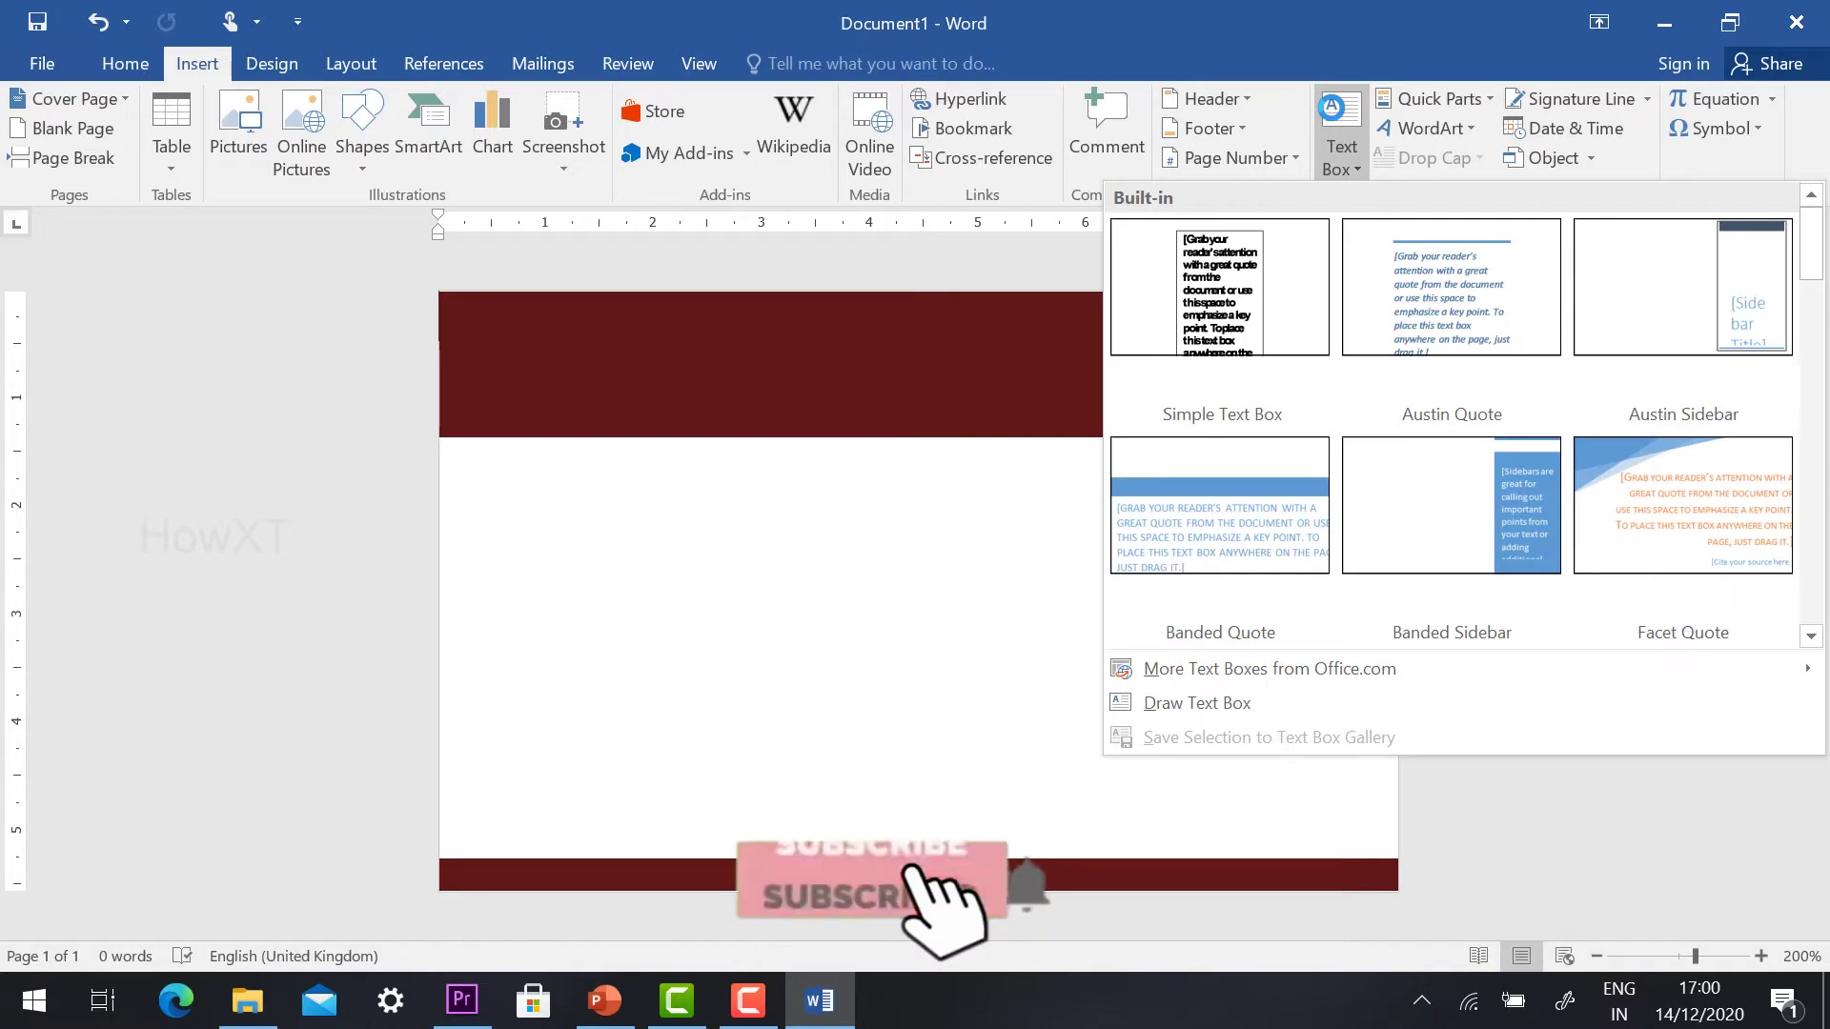
pyautogui.click(1174, 291)
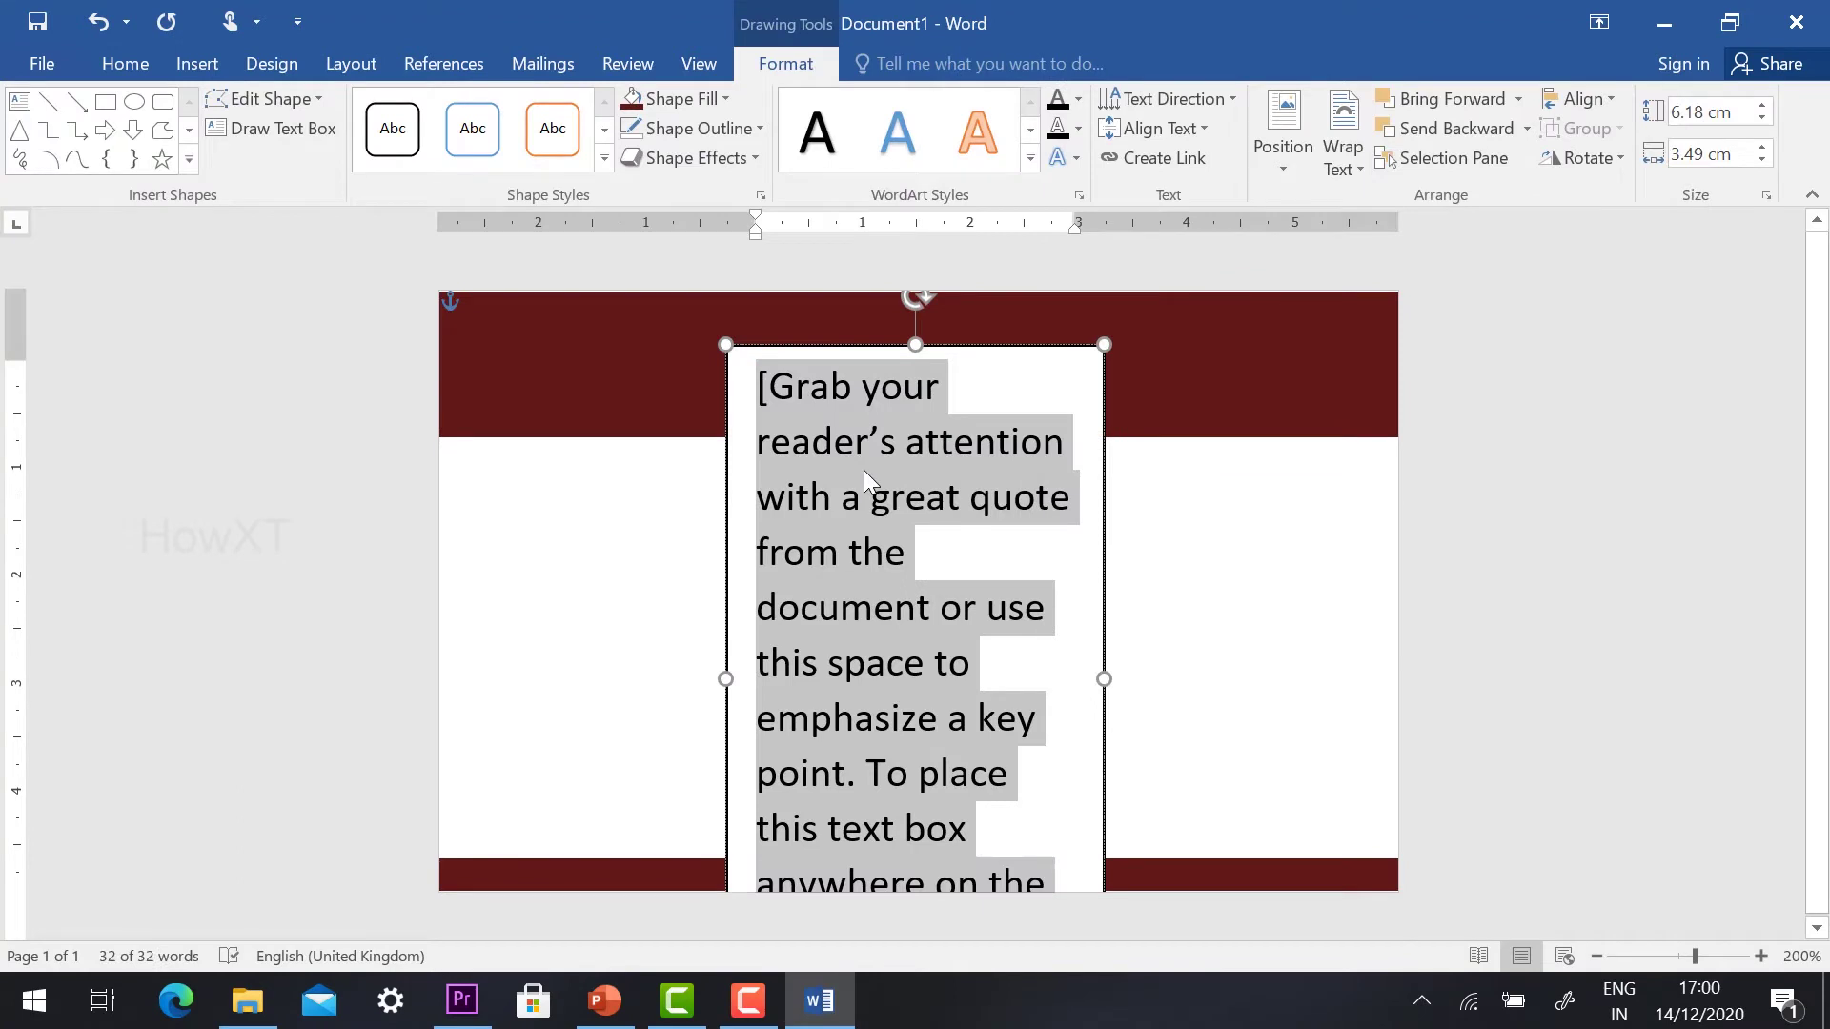
pyautogui.write('St.Patri')
pyautogui.press('BackSpace')
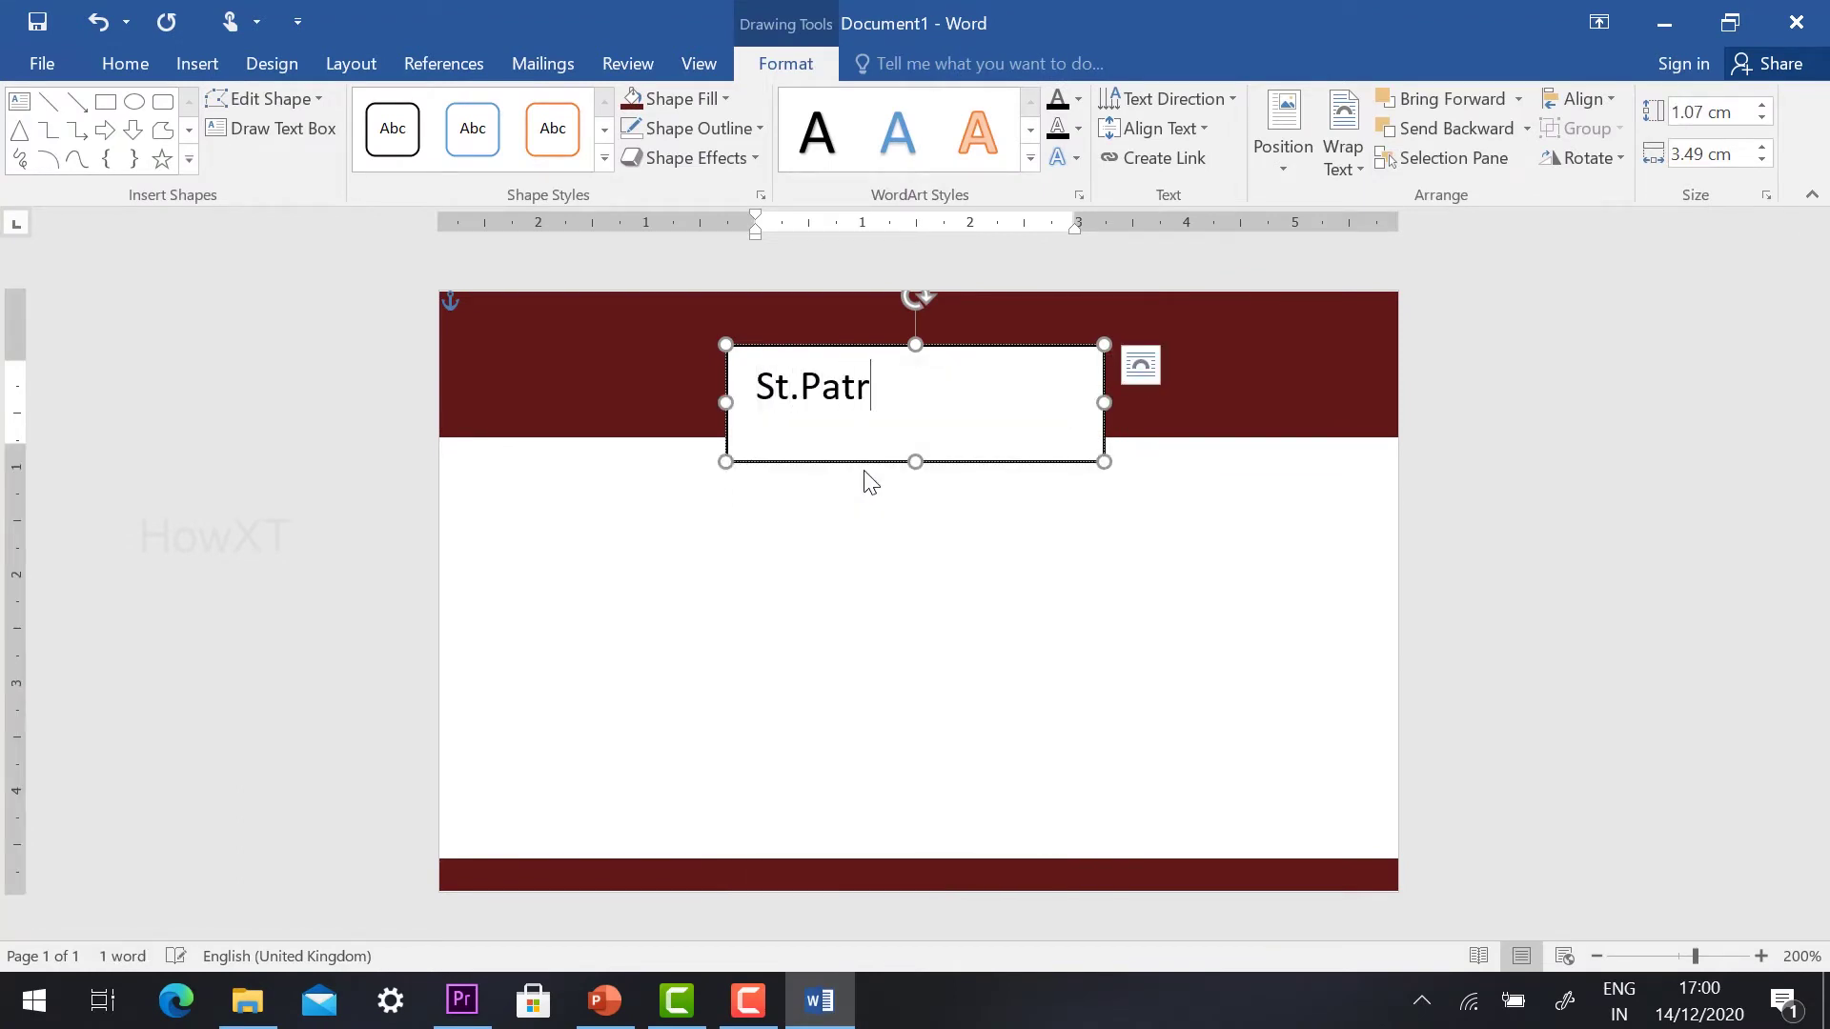
pyautogui.press('BackSpace')
pyautogui.press('BackSpace')
pyautogui.write('eter')
pyautogui.write("'s ")
pyautogui.write('Hr Sec')
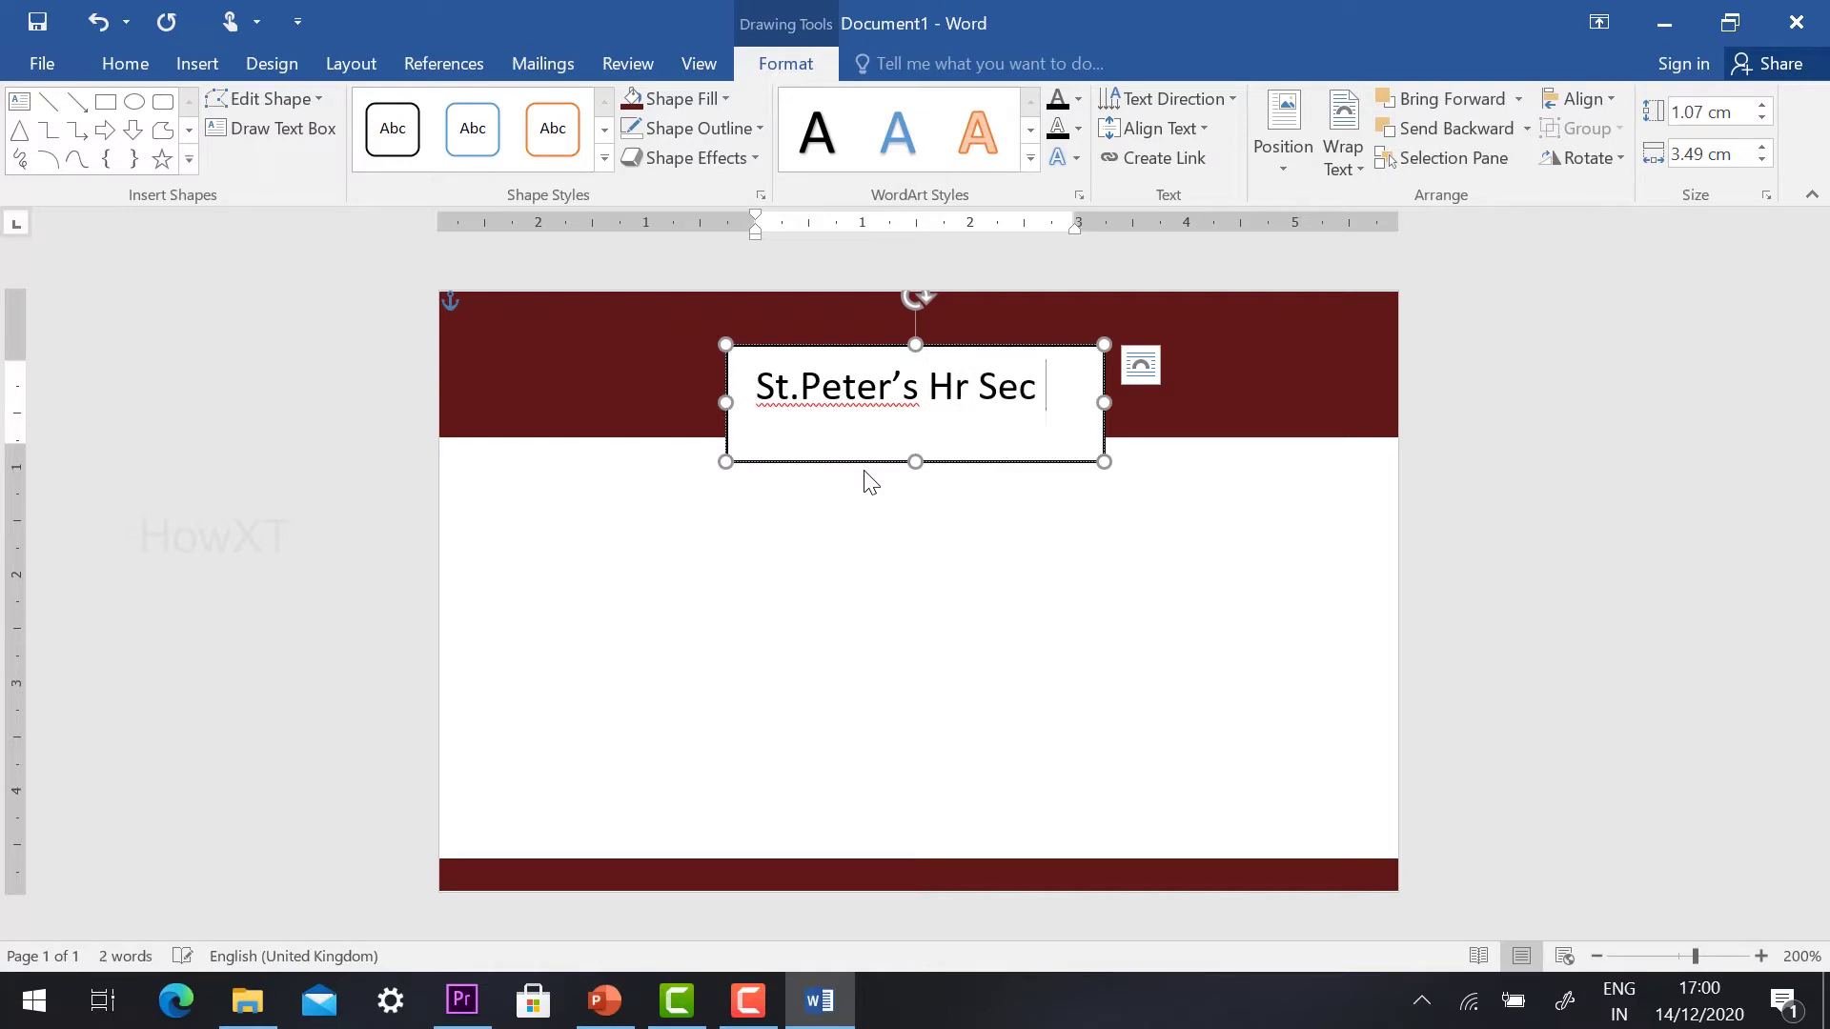
pyautogui.write('School')
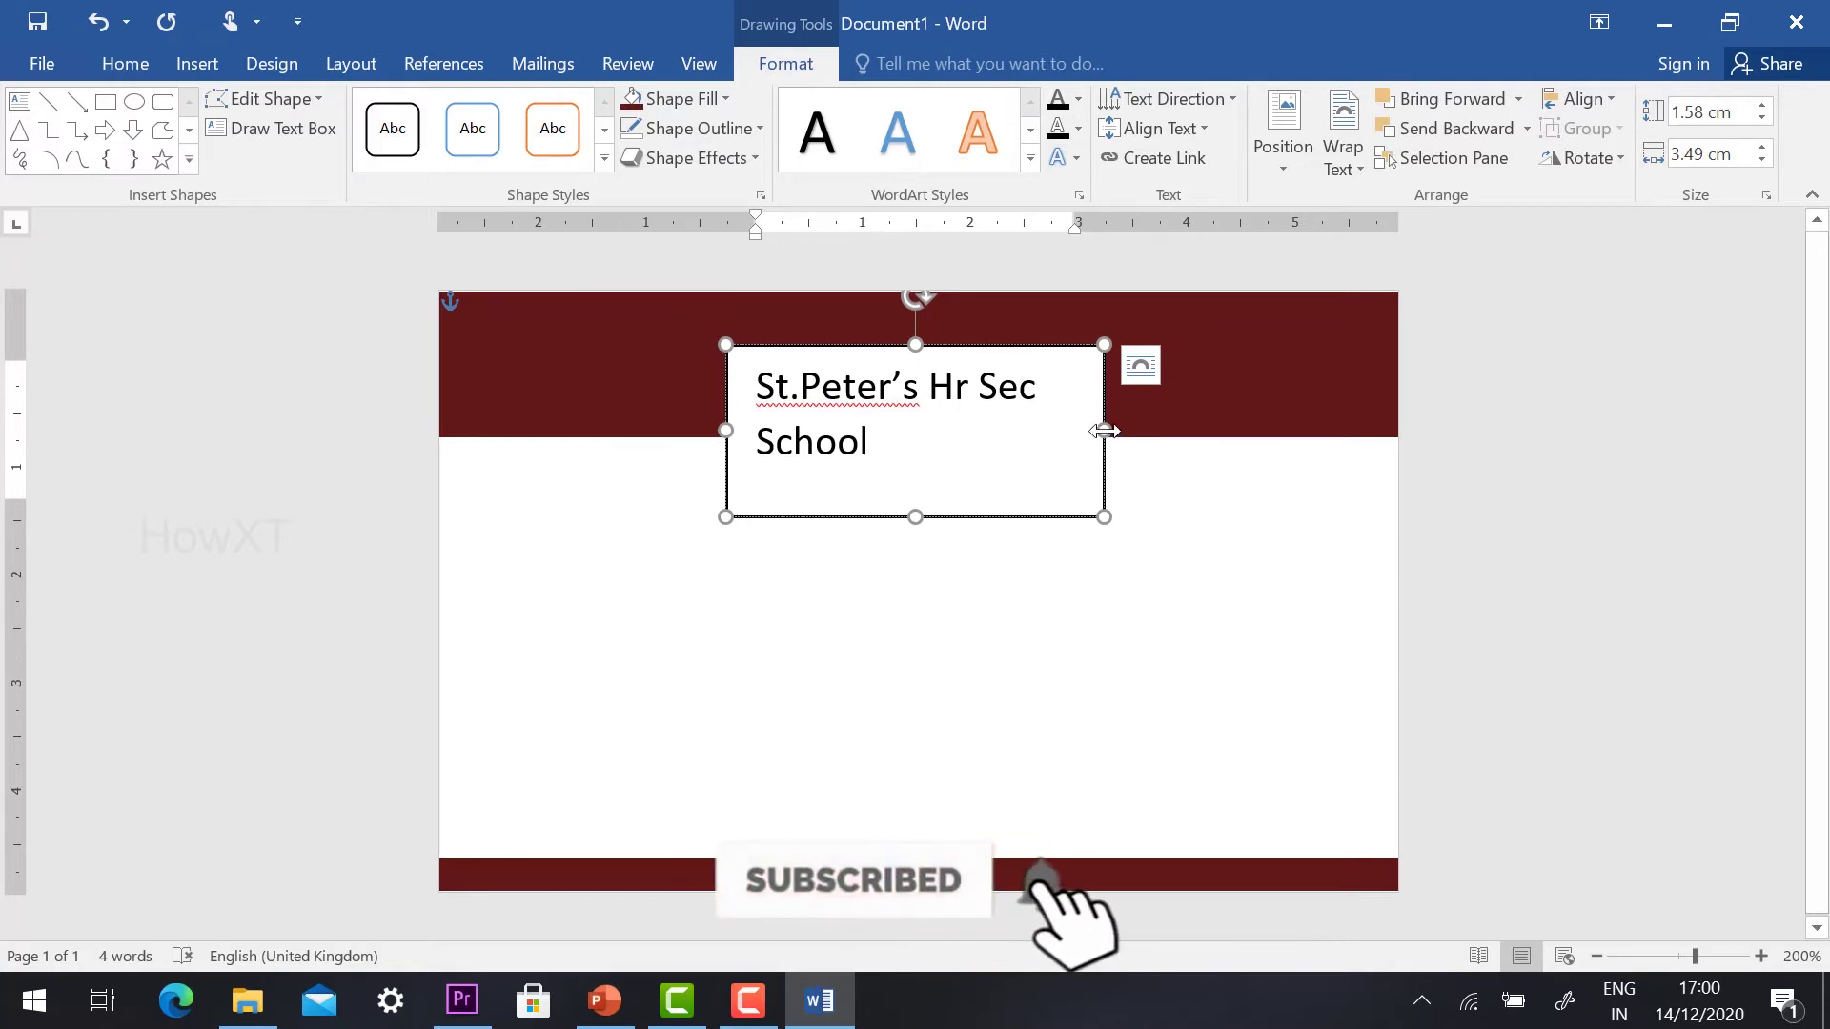
# Widen the text box, add "Chennai, Tamil Nadu, India" on a new line, and select all
pyautogui.moveTo(1103, 430); pyautogui.dragTo(1196, 417)
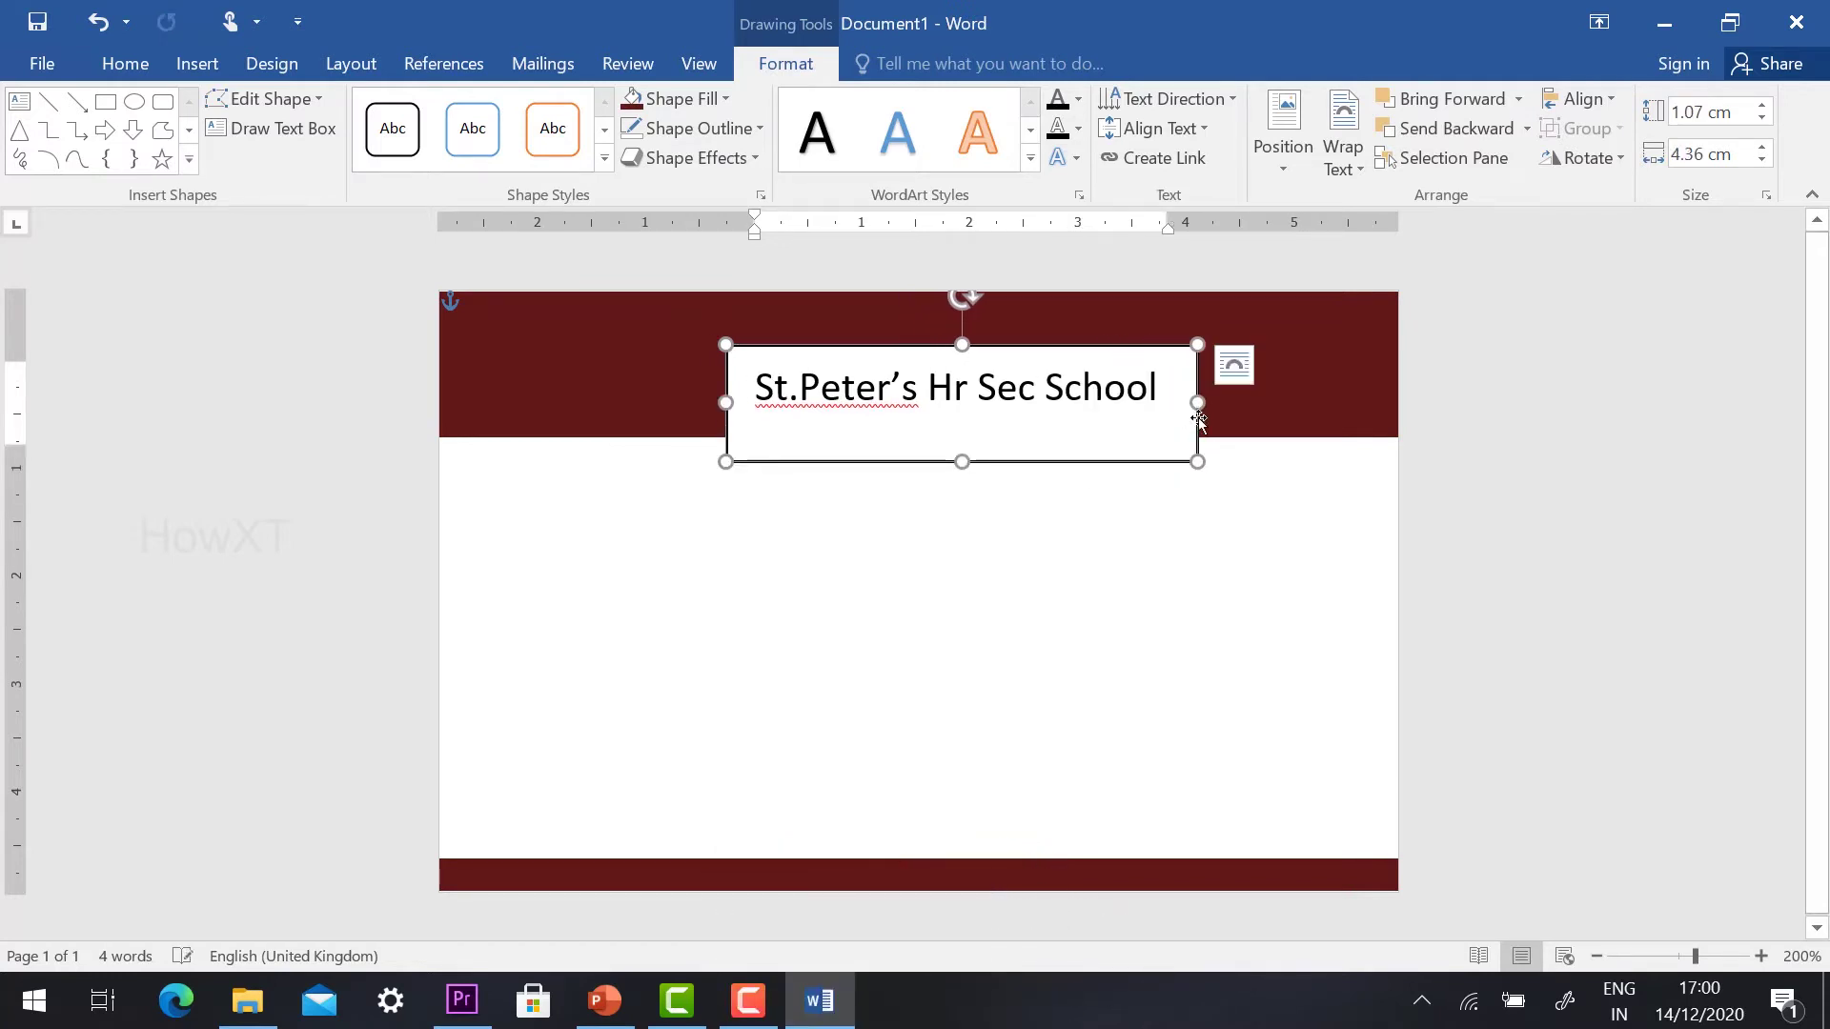
pyautogui.click(1154, 394)
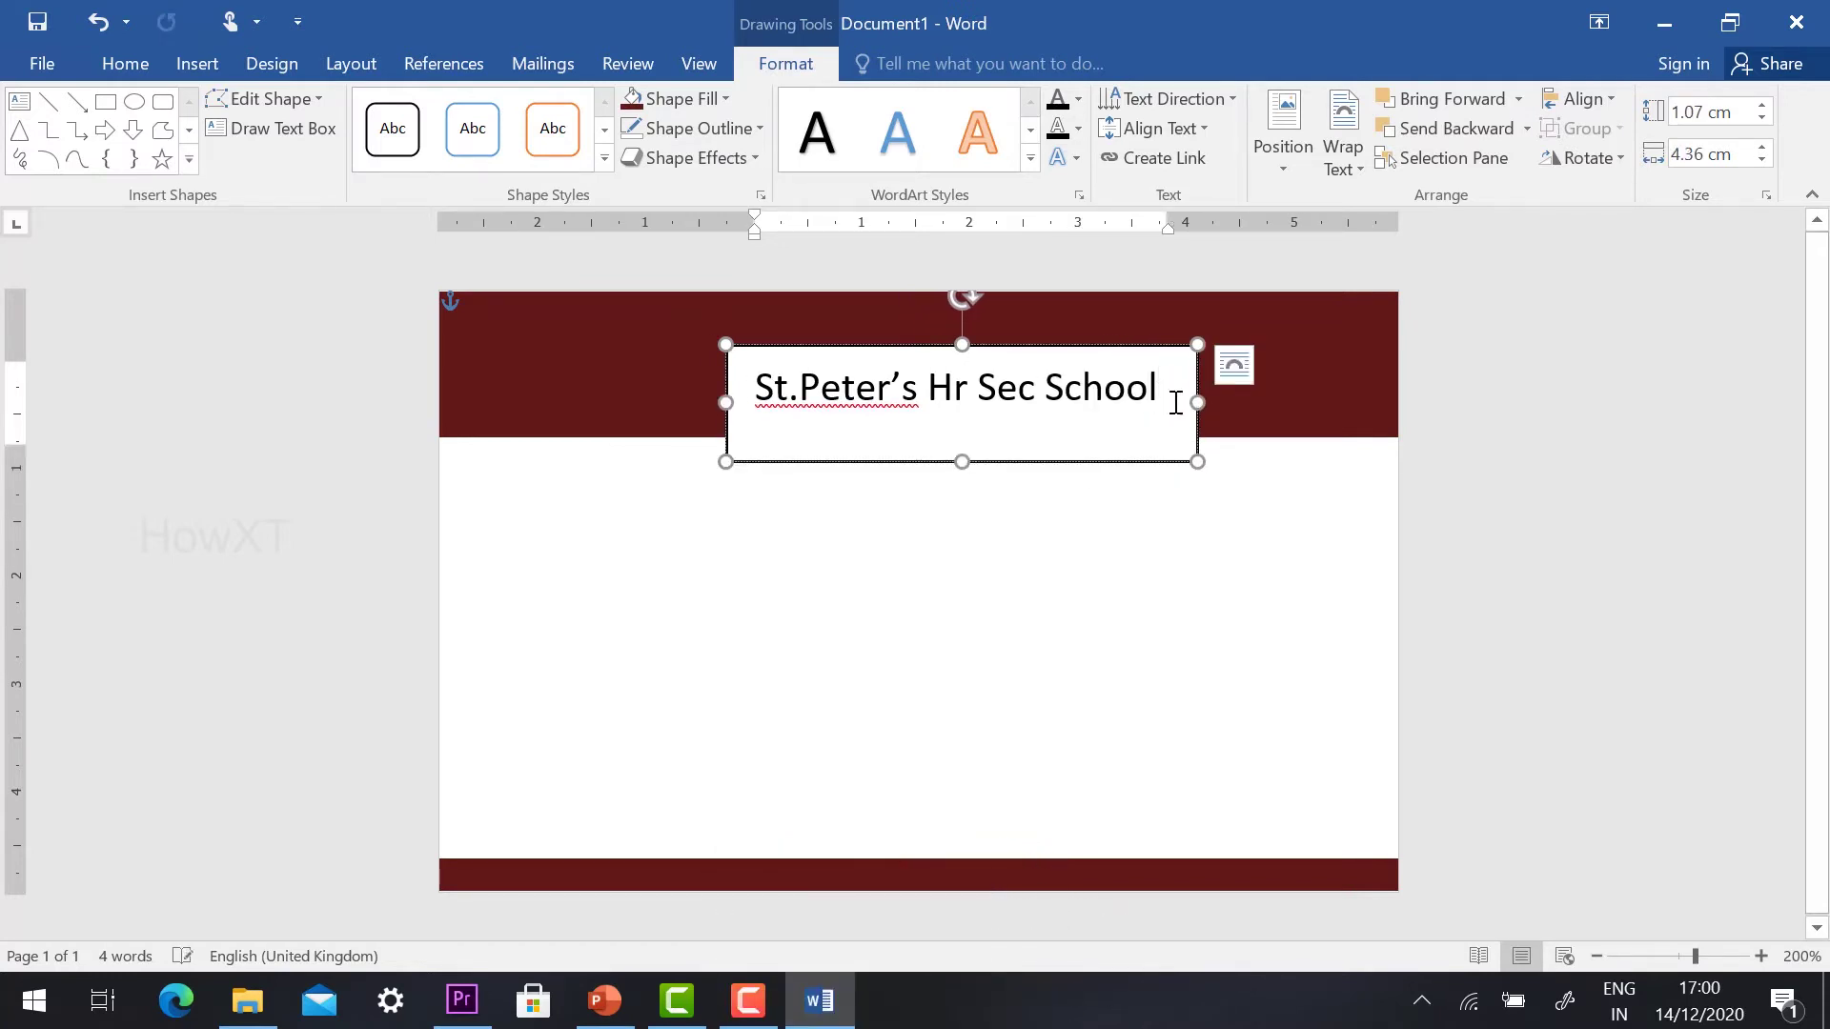
pyautogui.press('Return')
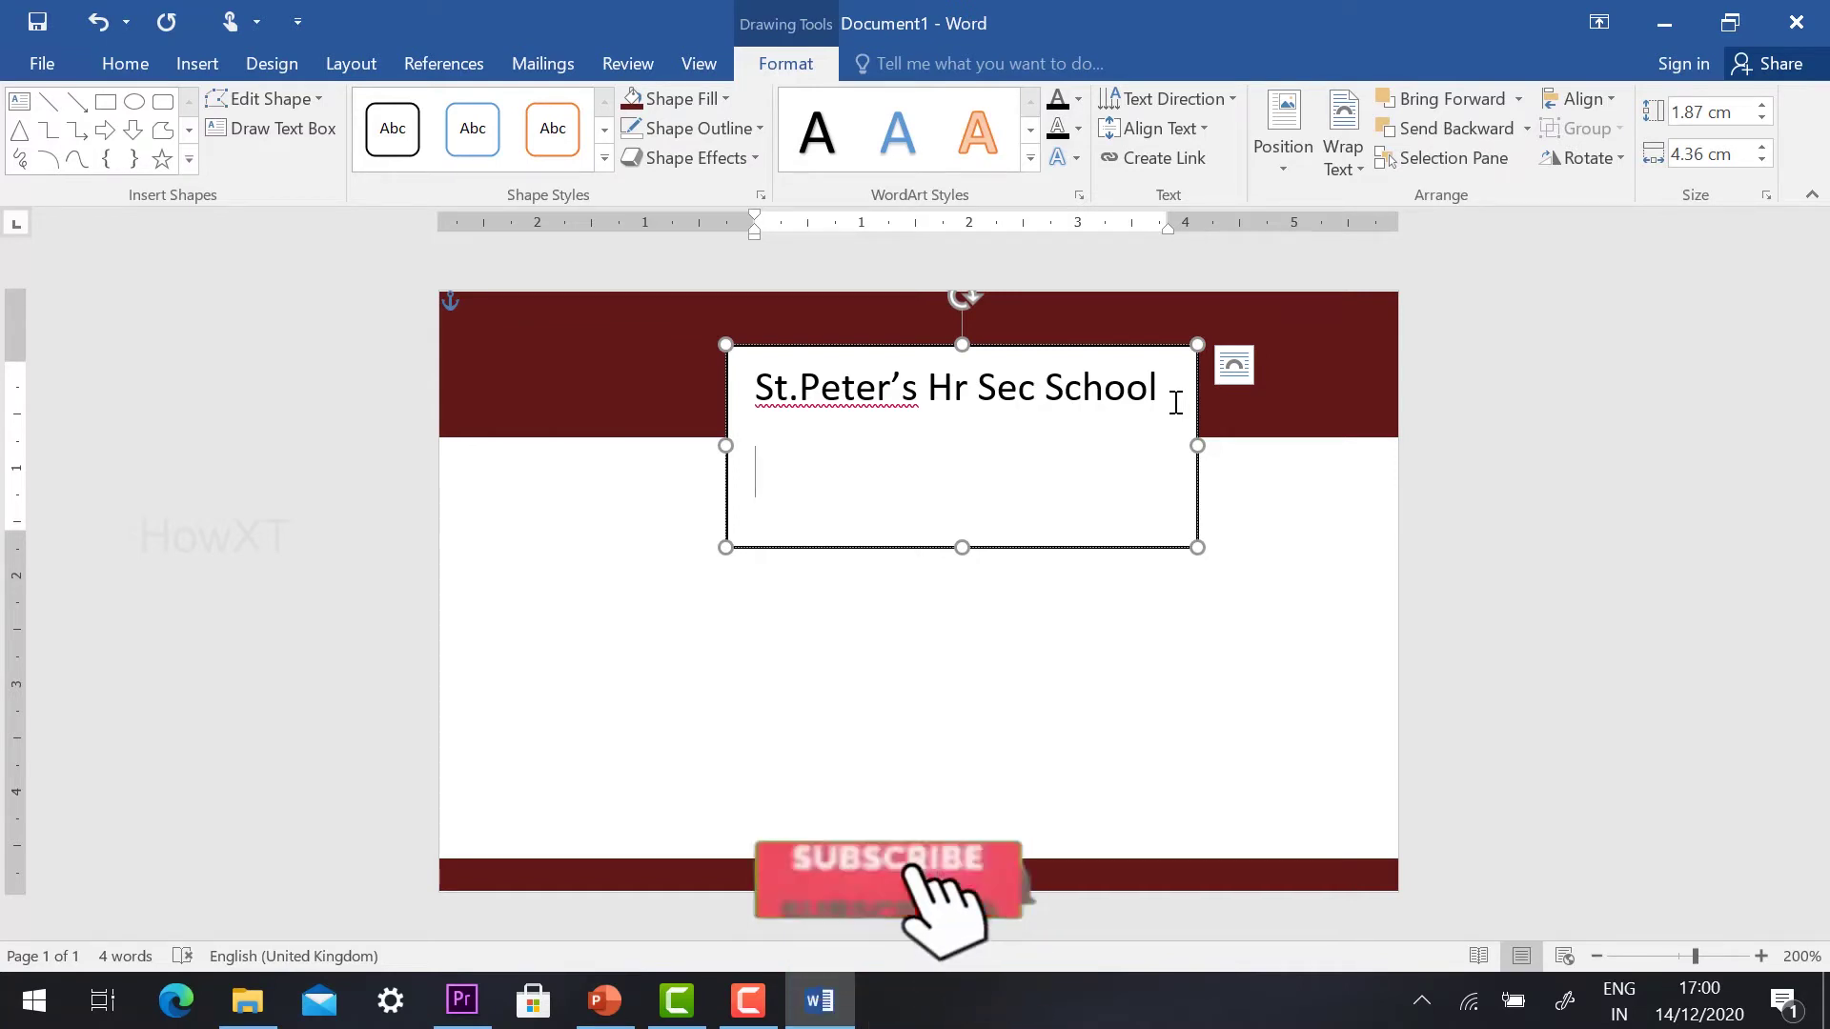
pyautogui.write('Chennai')
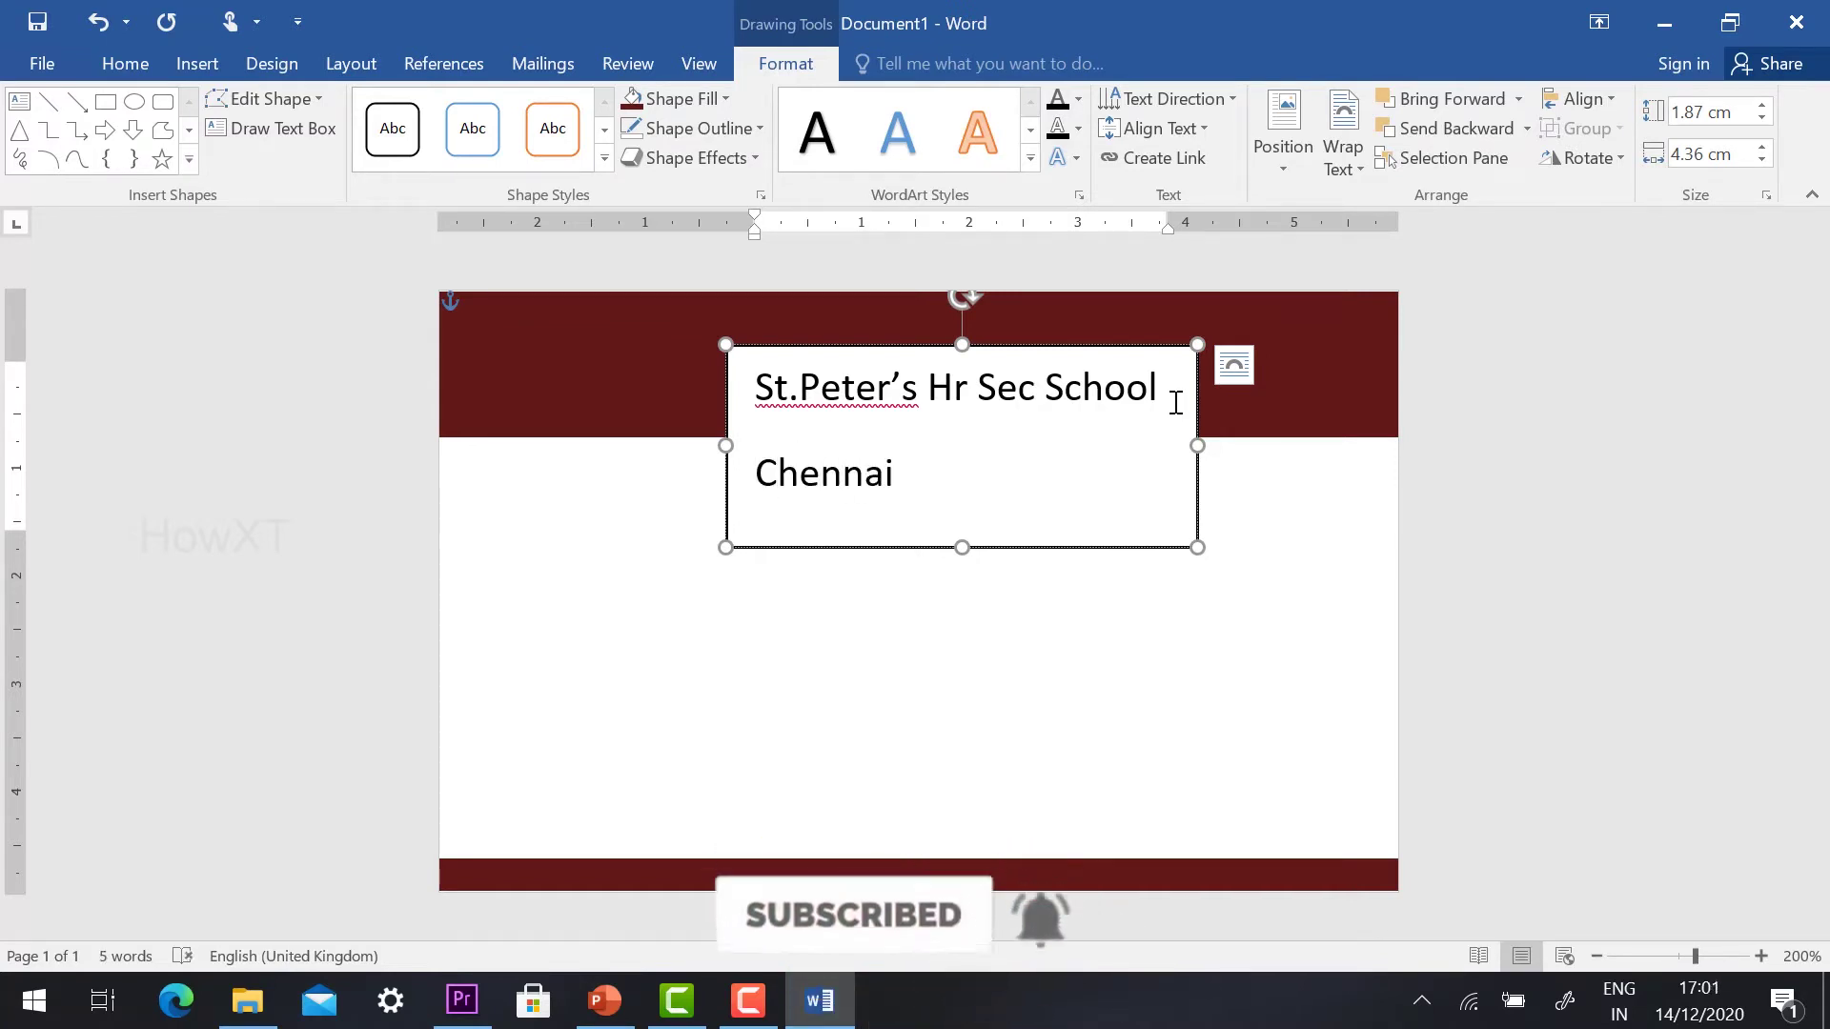
pyautogui.write(', Tamil')
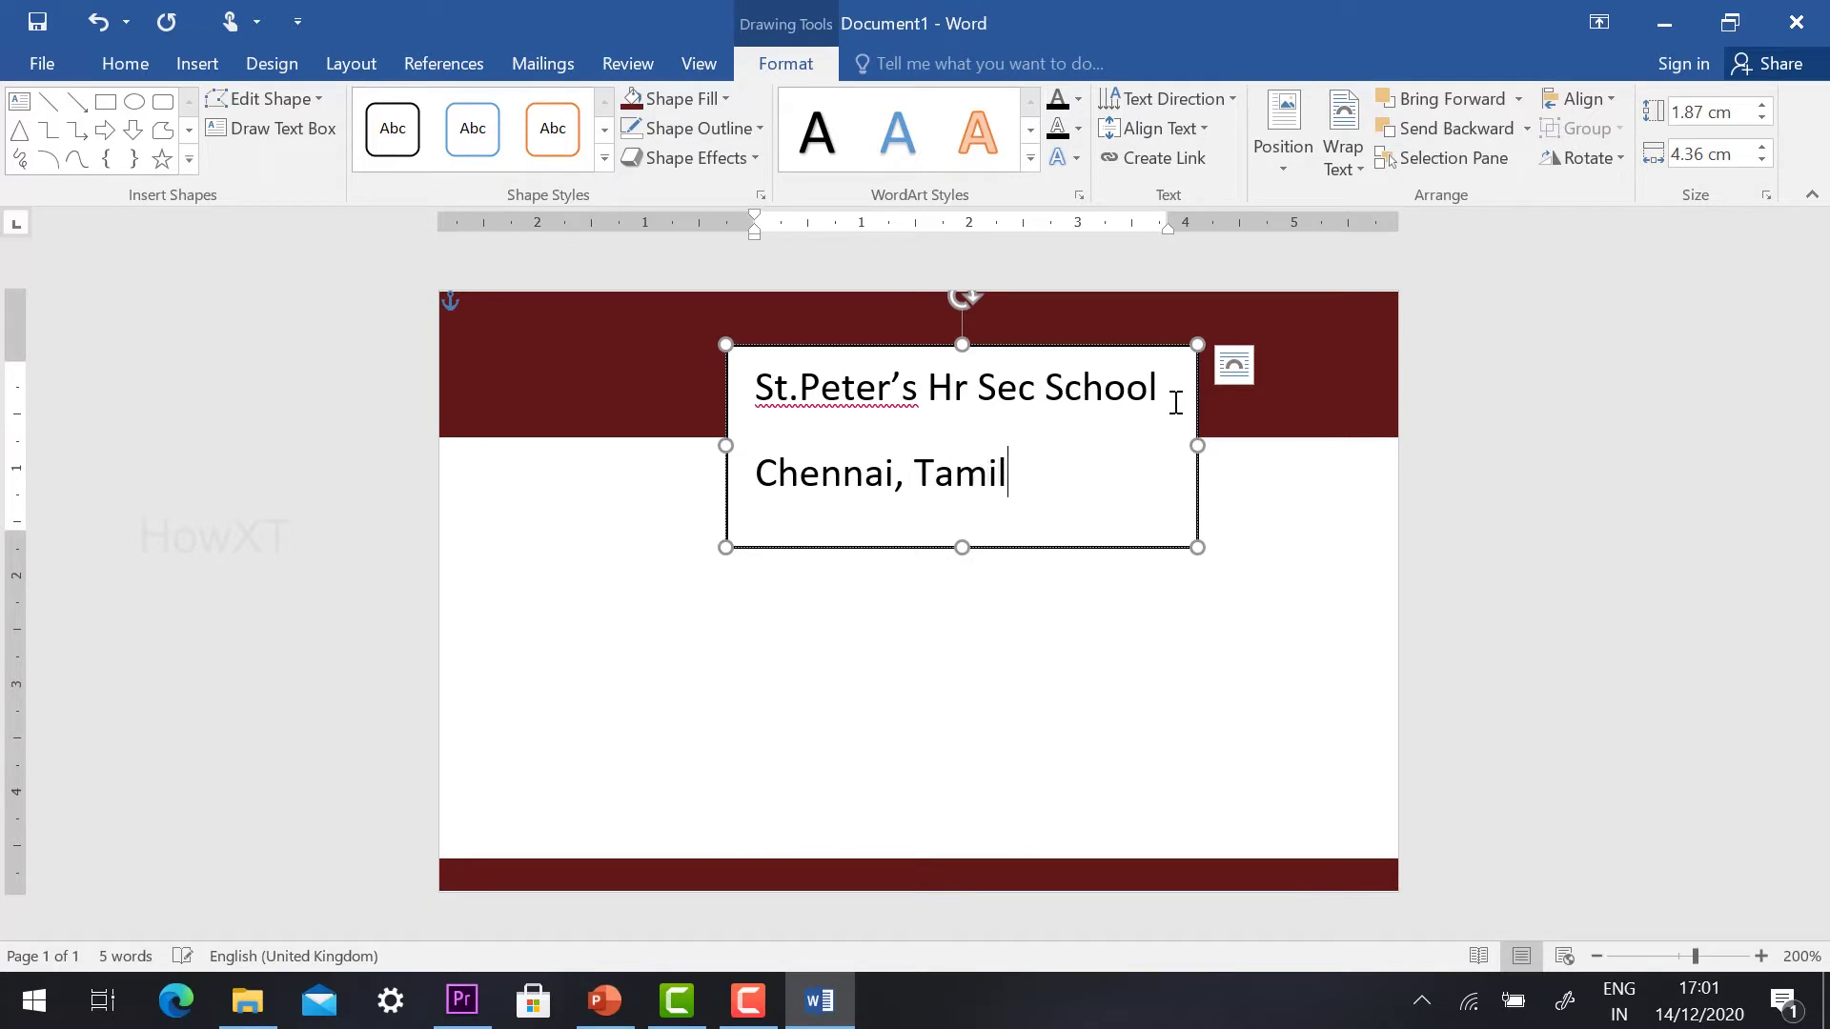
pyautogui.write(' Nadu, India')
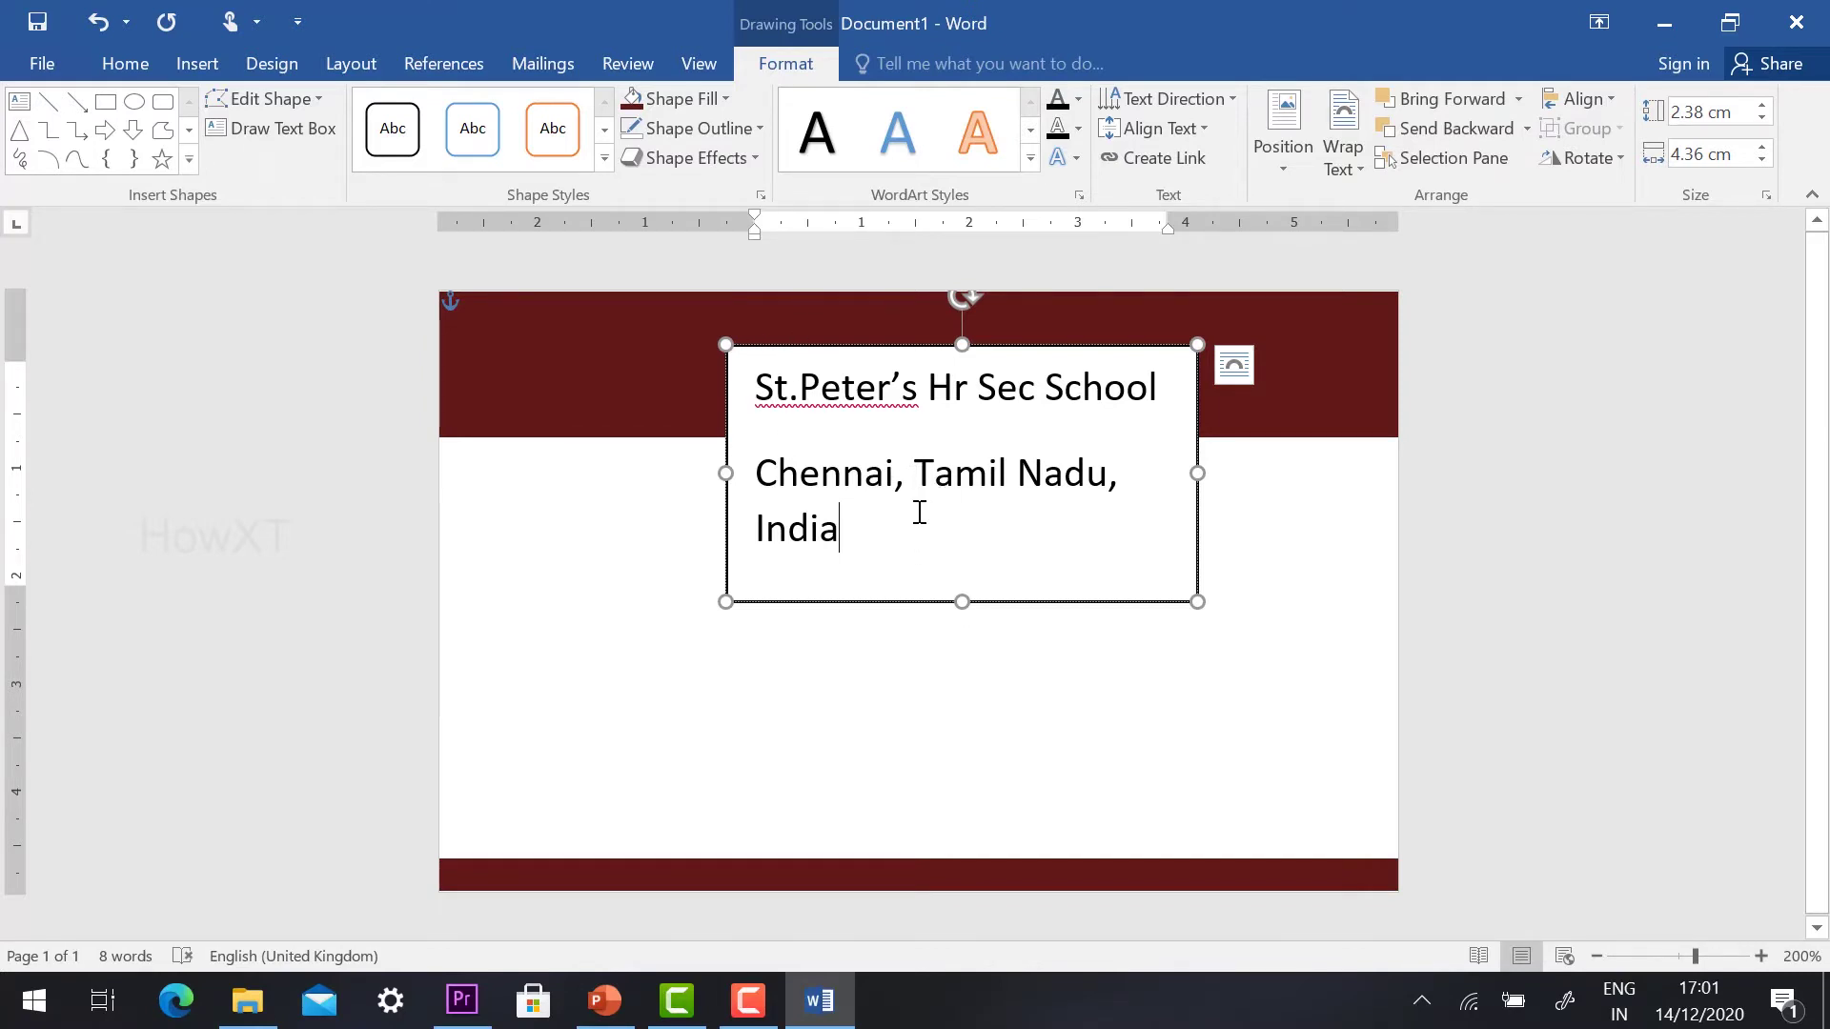
pyautogui.hotkey('ctrl', 'a')
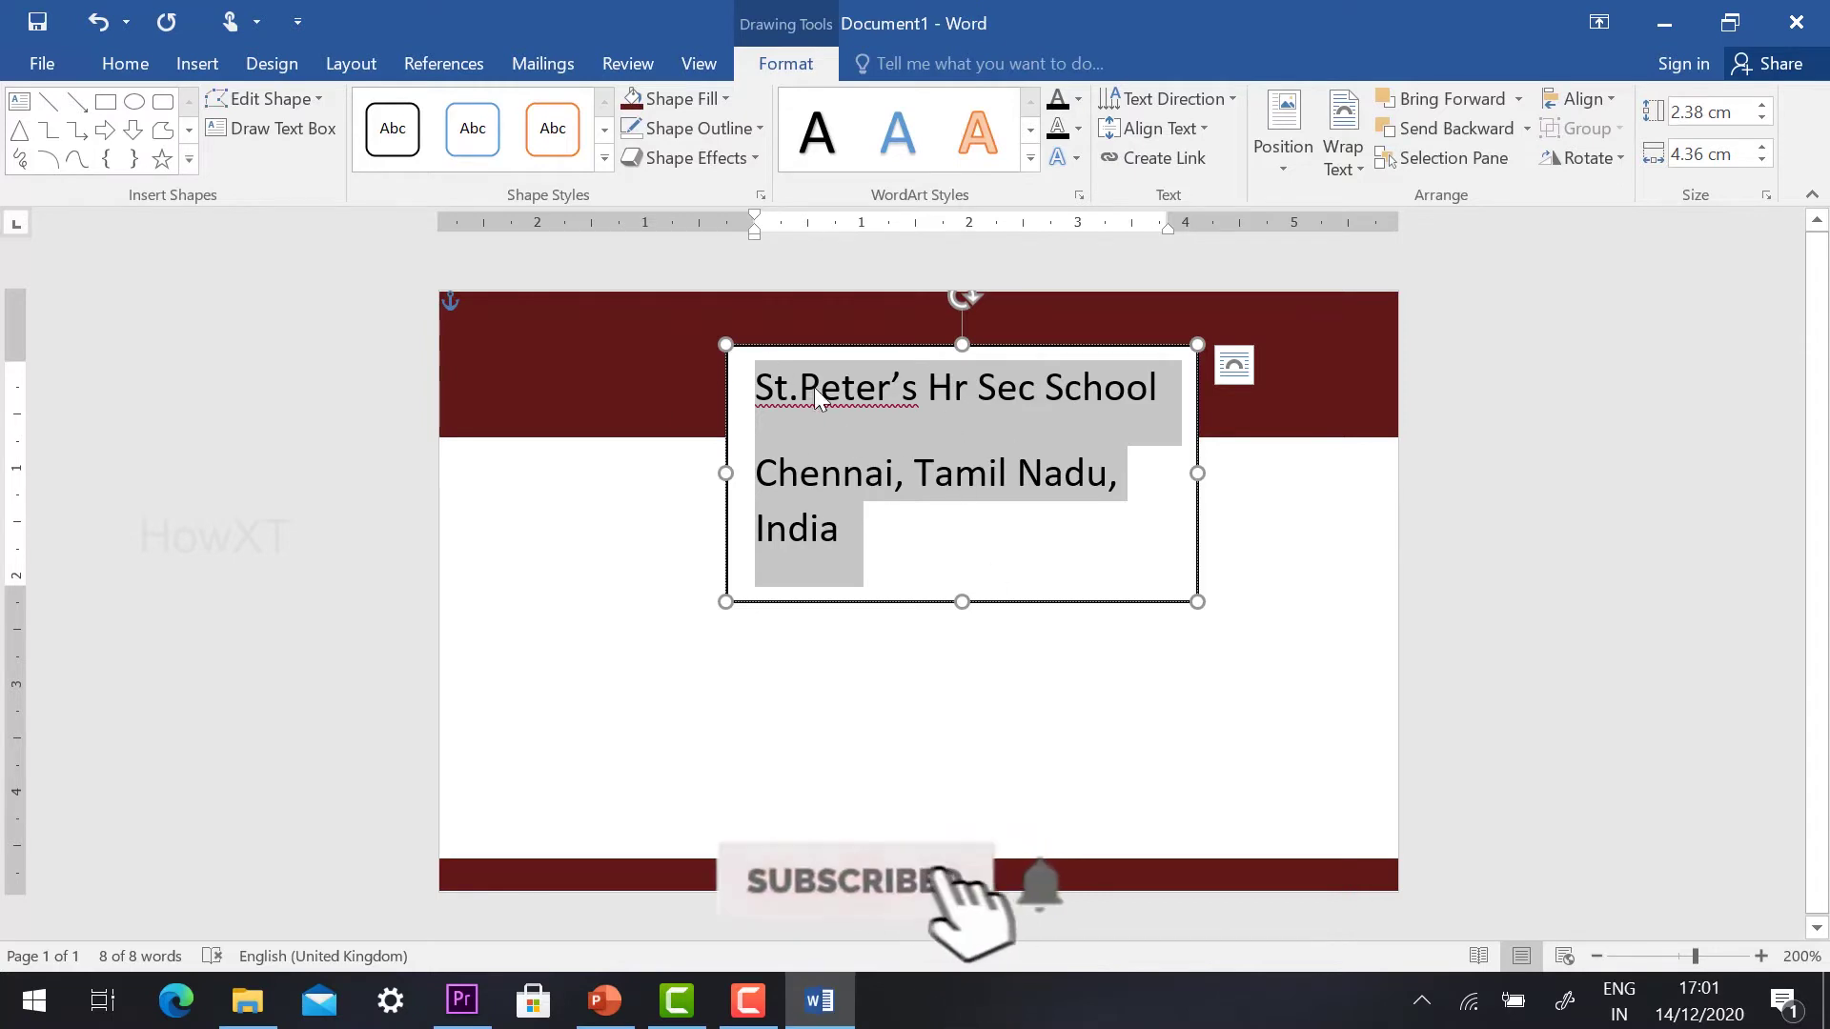
# Set the header text to Arial, size 12
pyautogui.click(125, 66)
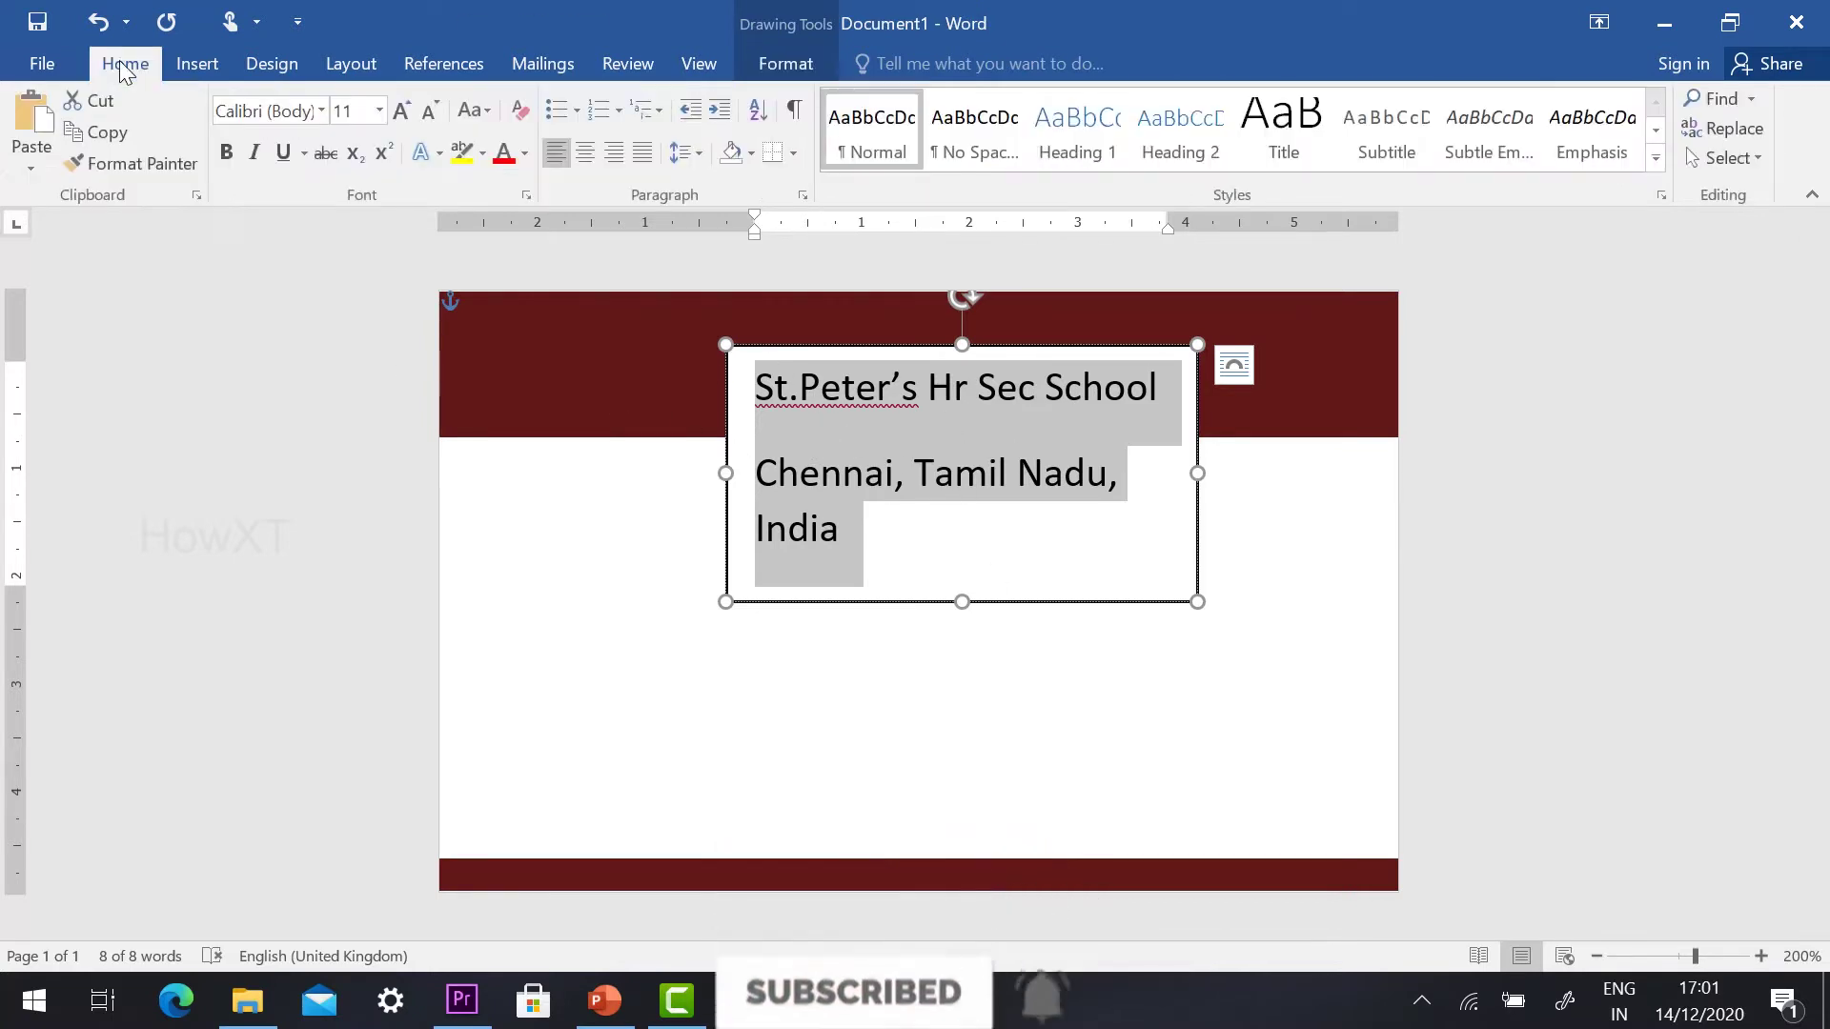
pyautogui.click(276, 111)
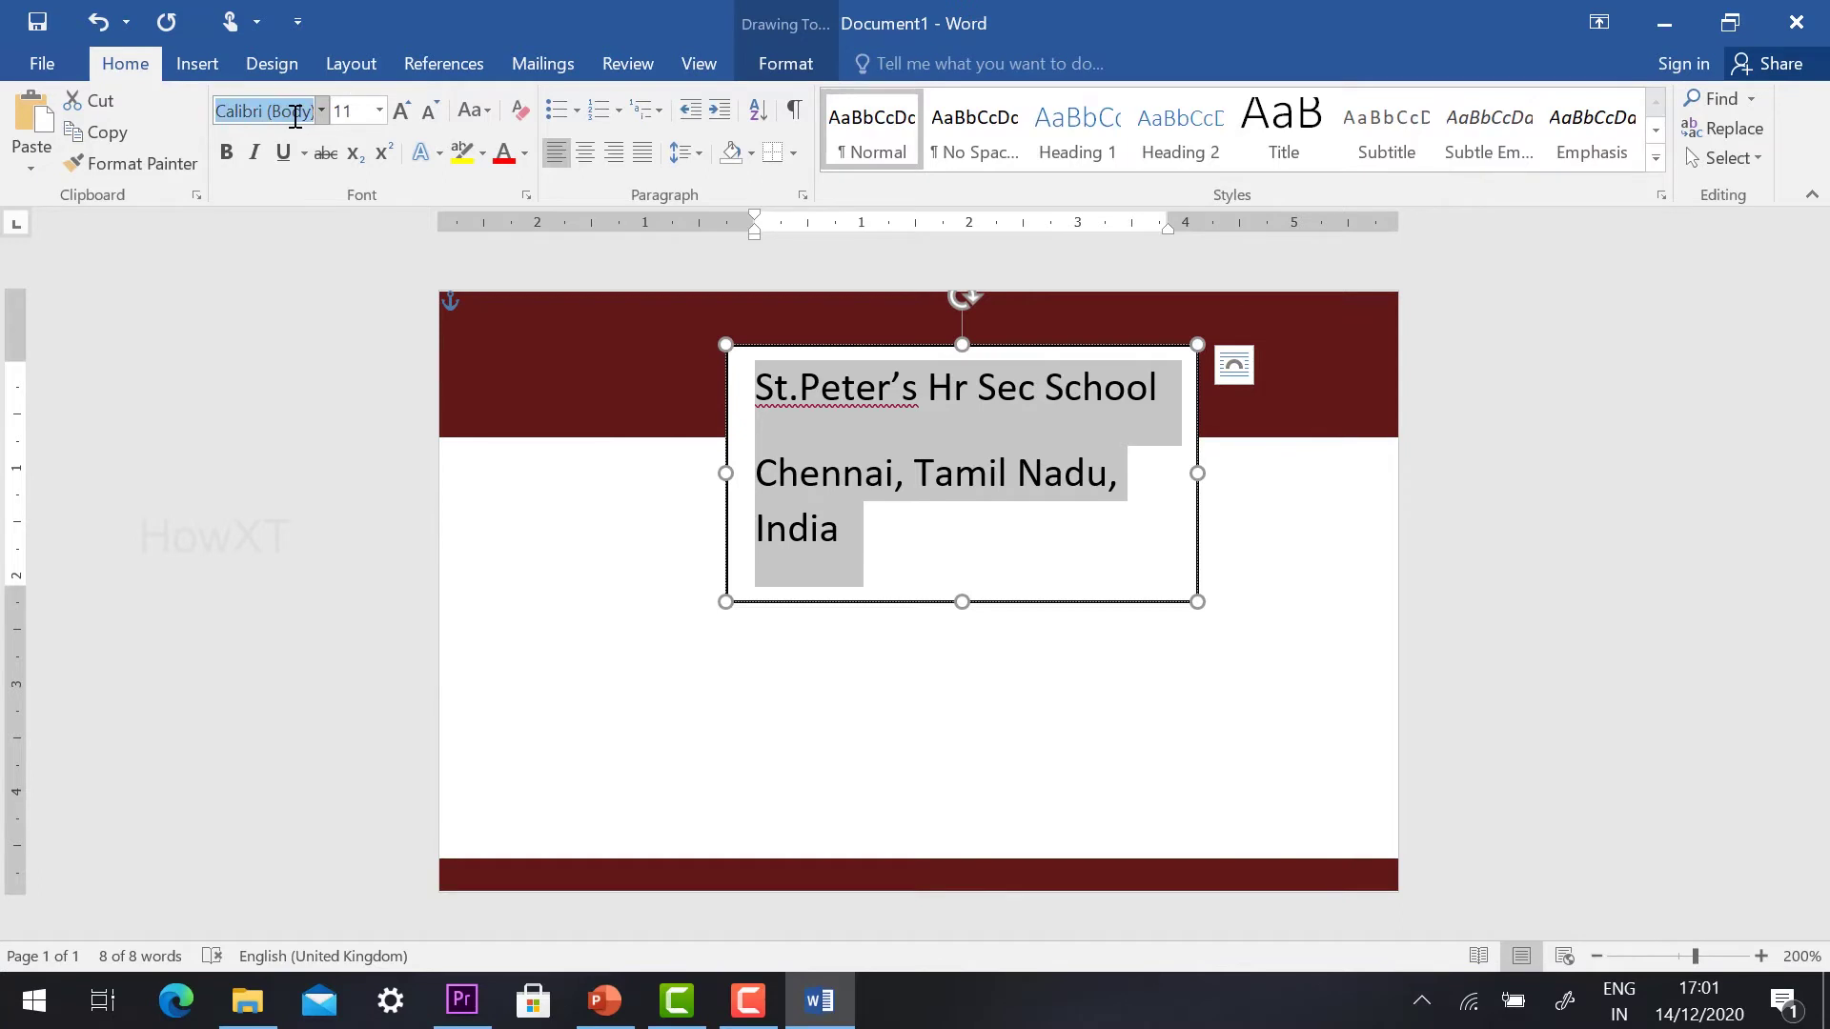
pyautogui.write('Arial')
pyautogui.press('Return')
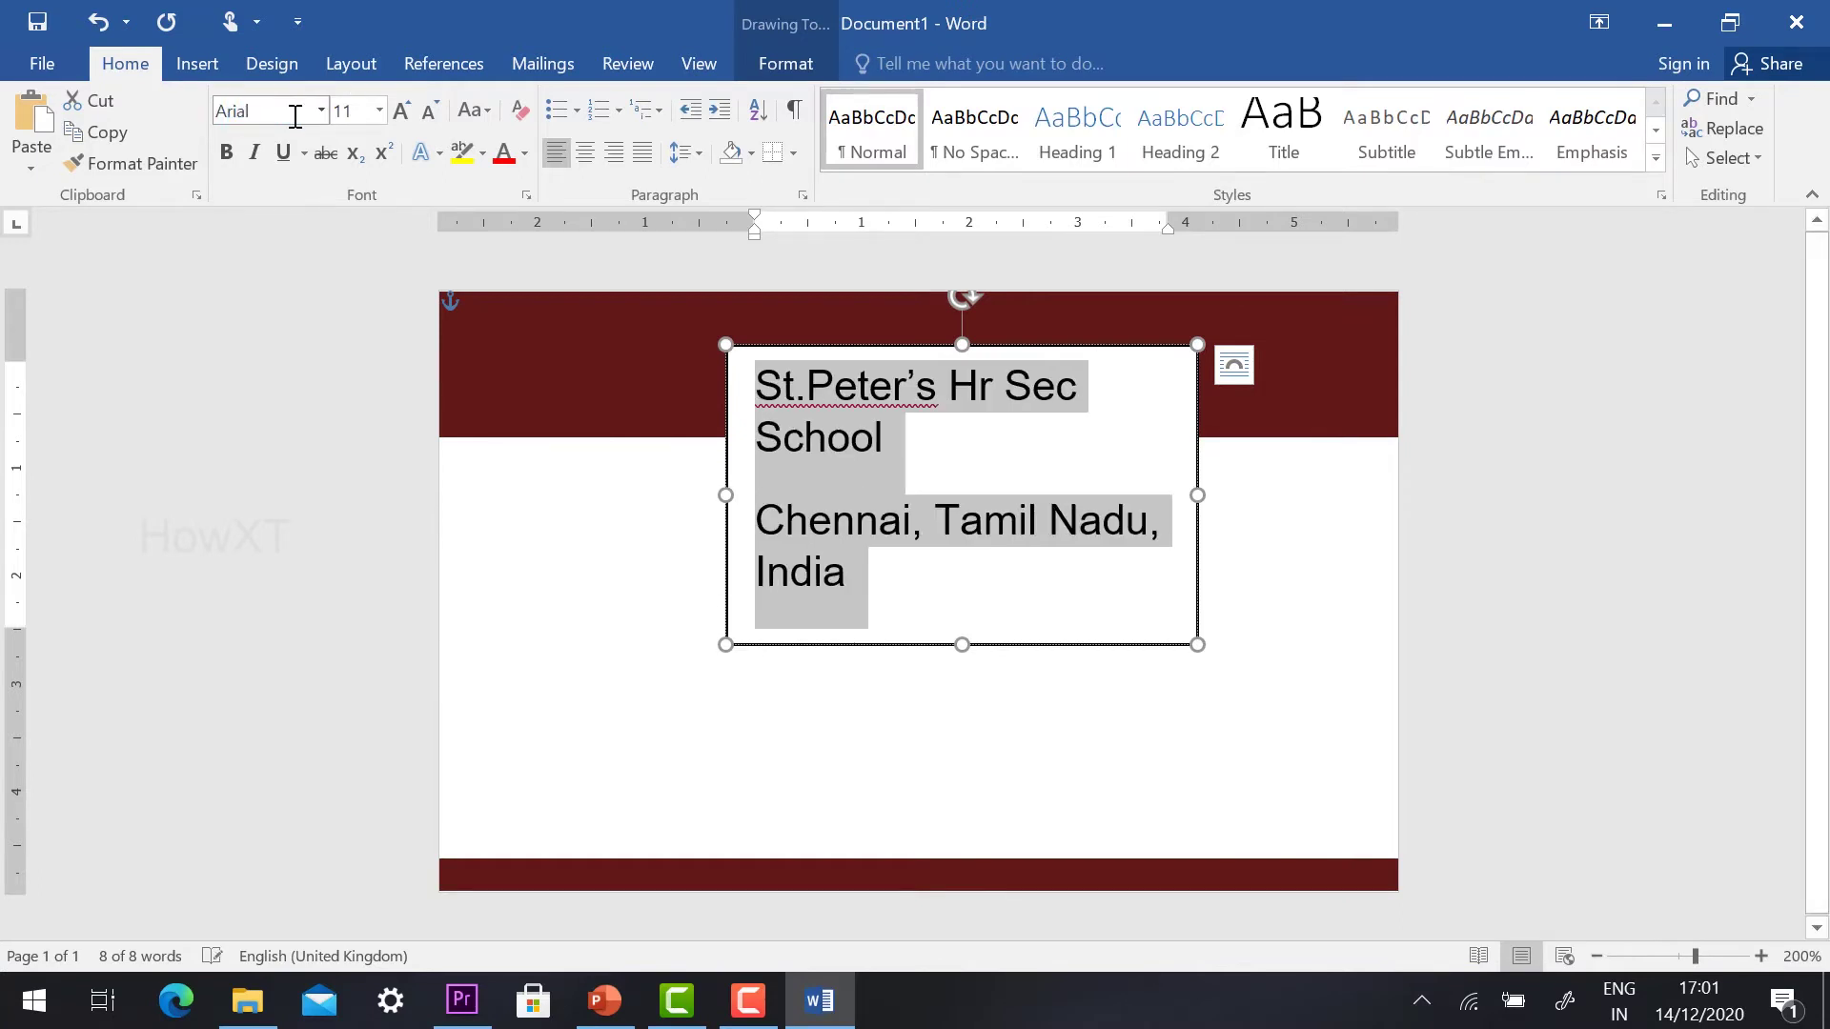
pyautogui.click(358, 121)
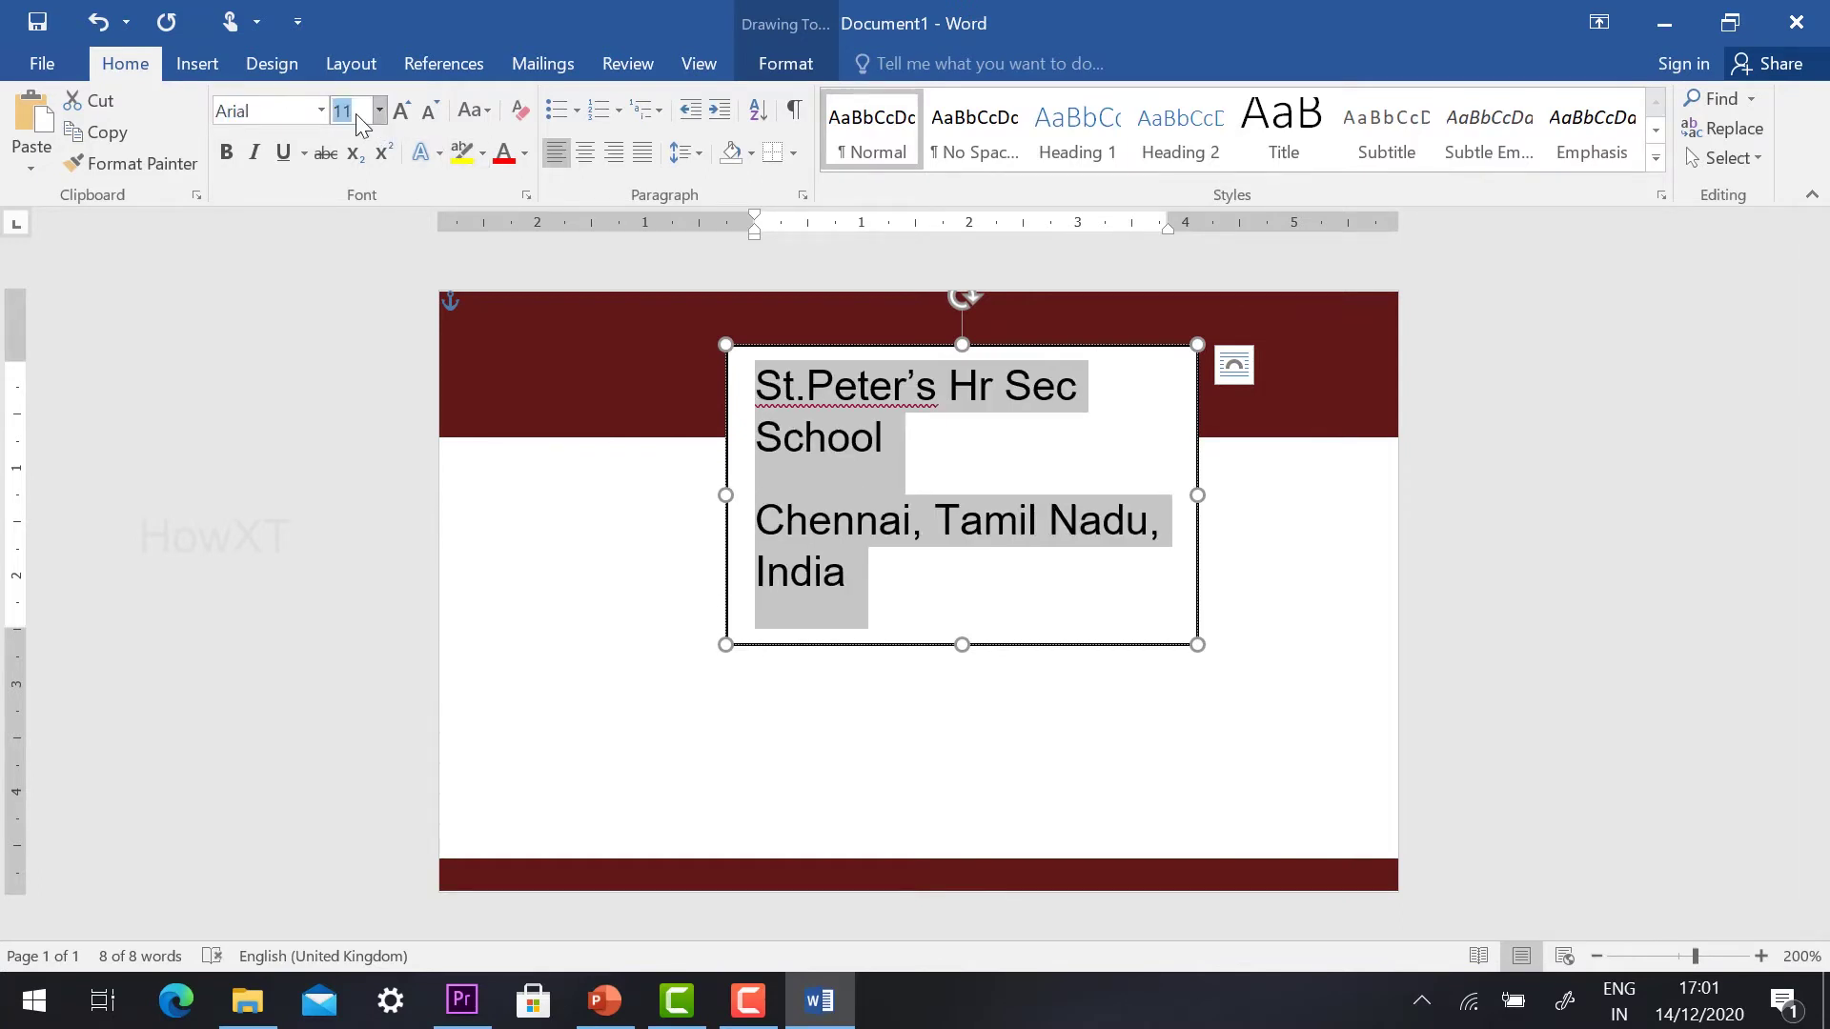
pyautogui.write('12')
pyautogui.press('Return')
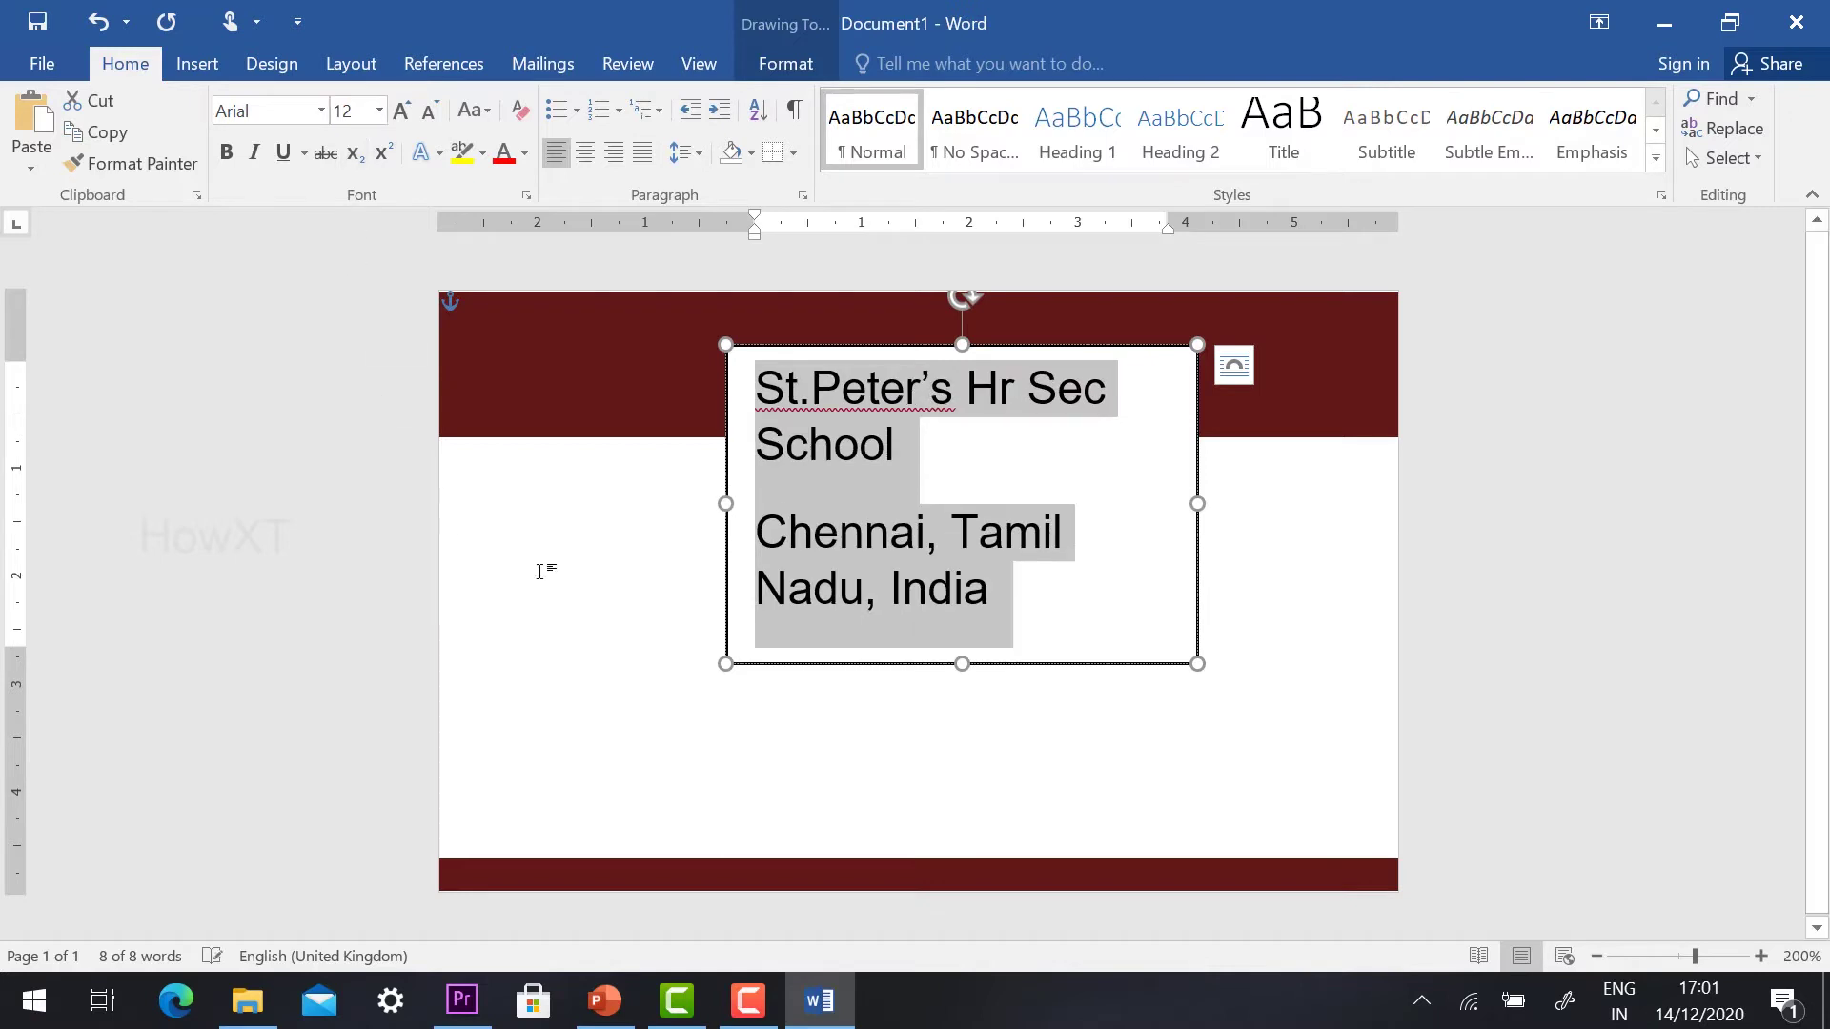
# Widen the text box and set the address line to size 8
pyautogui.moveTo(1200, 505); pyautogui.dragTo(758, 477)
pyautogui.click(354, 111)
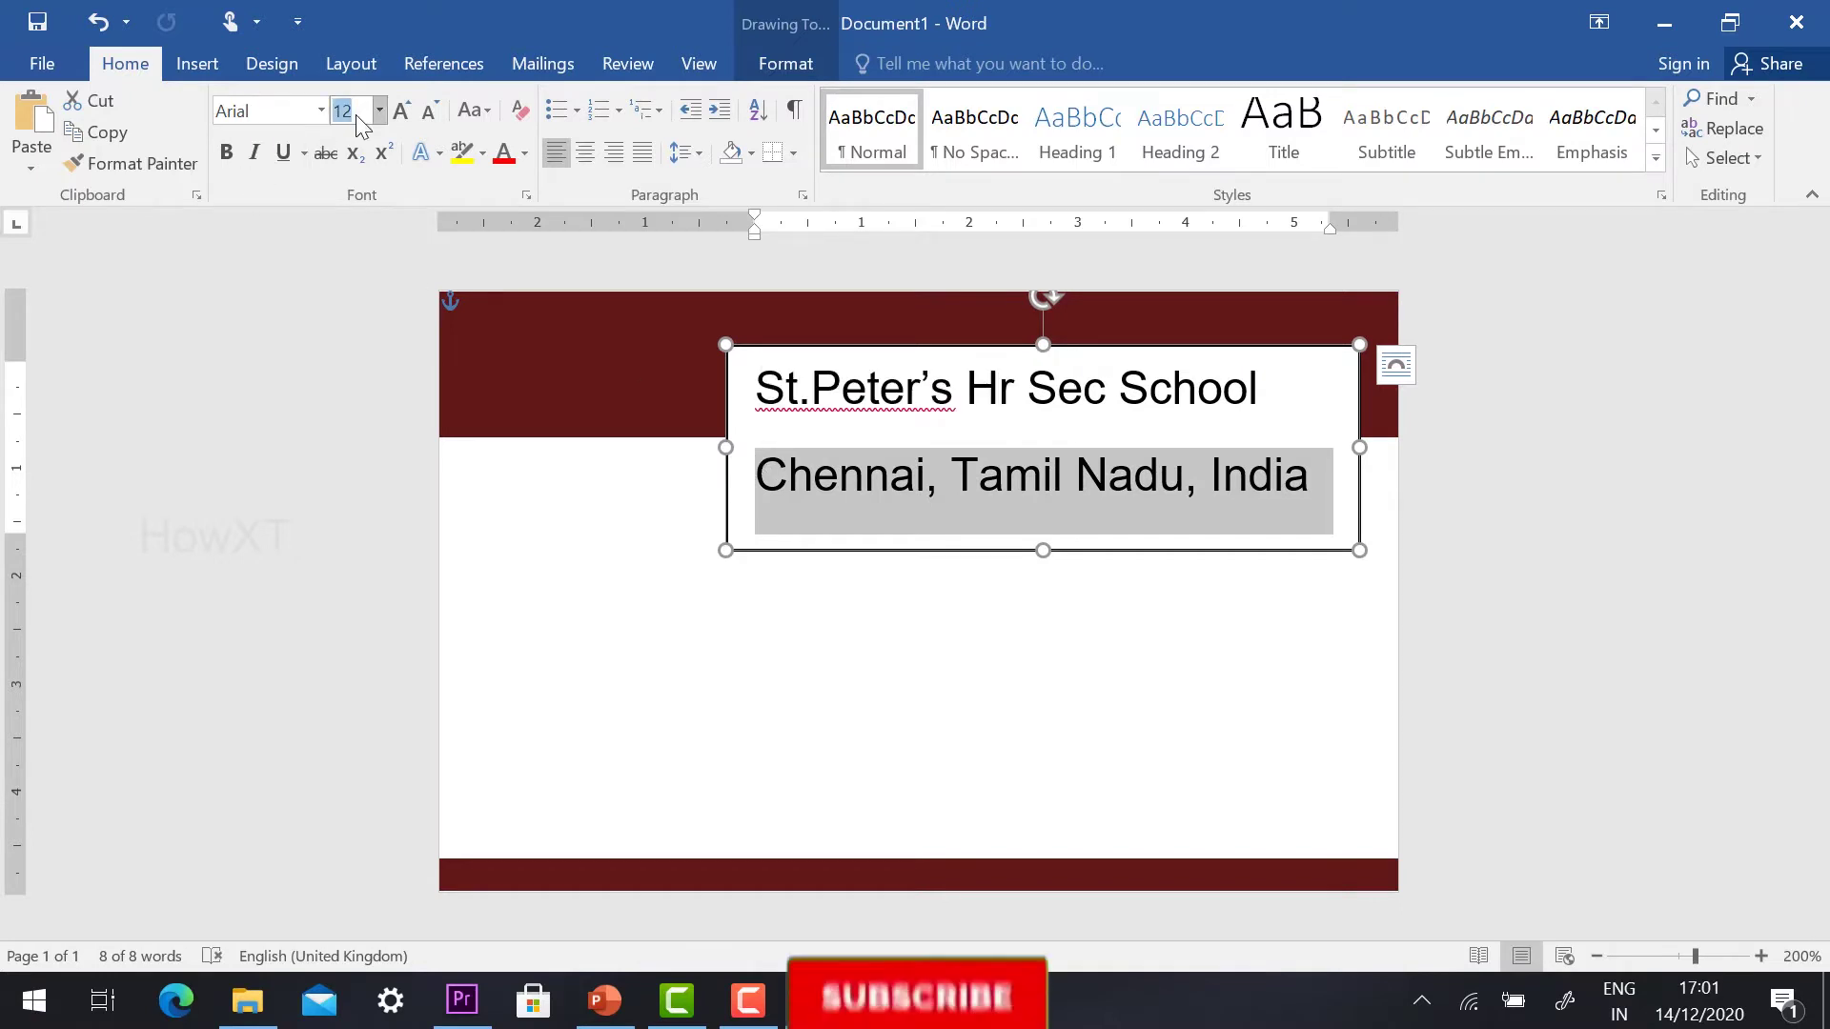
pyautogui.write('8')
pyautogui.press('Return')
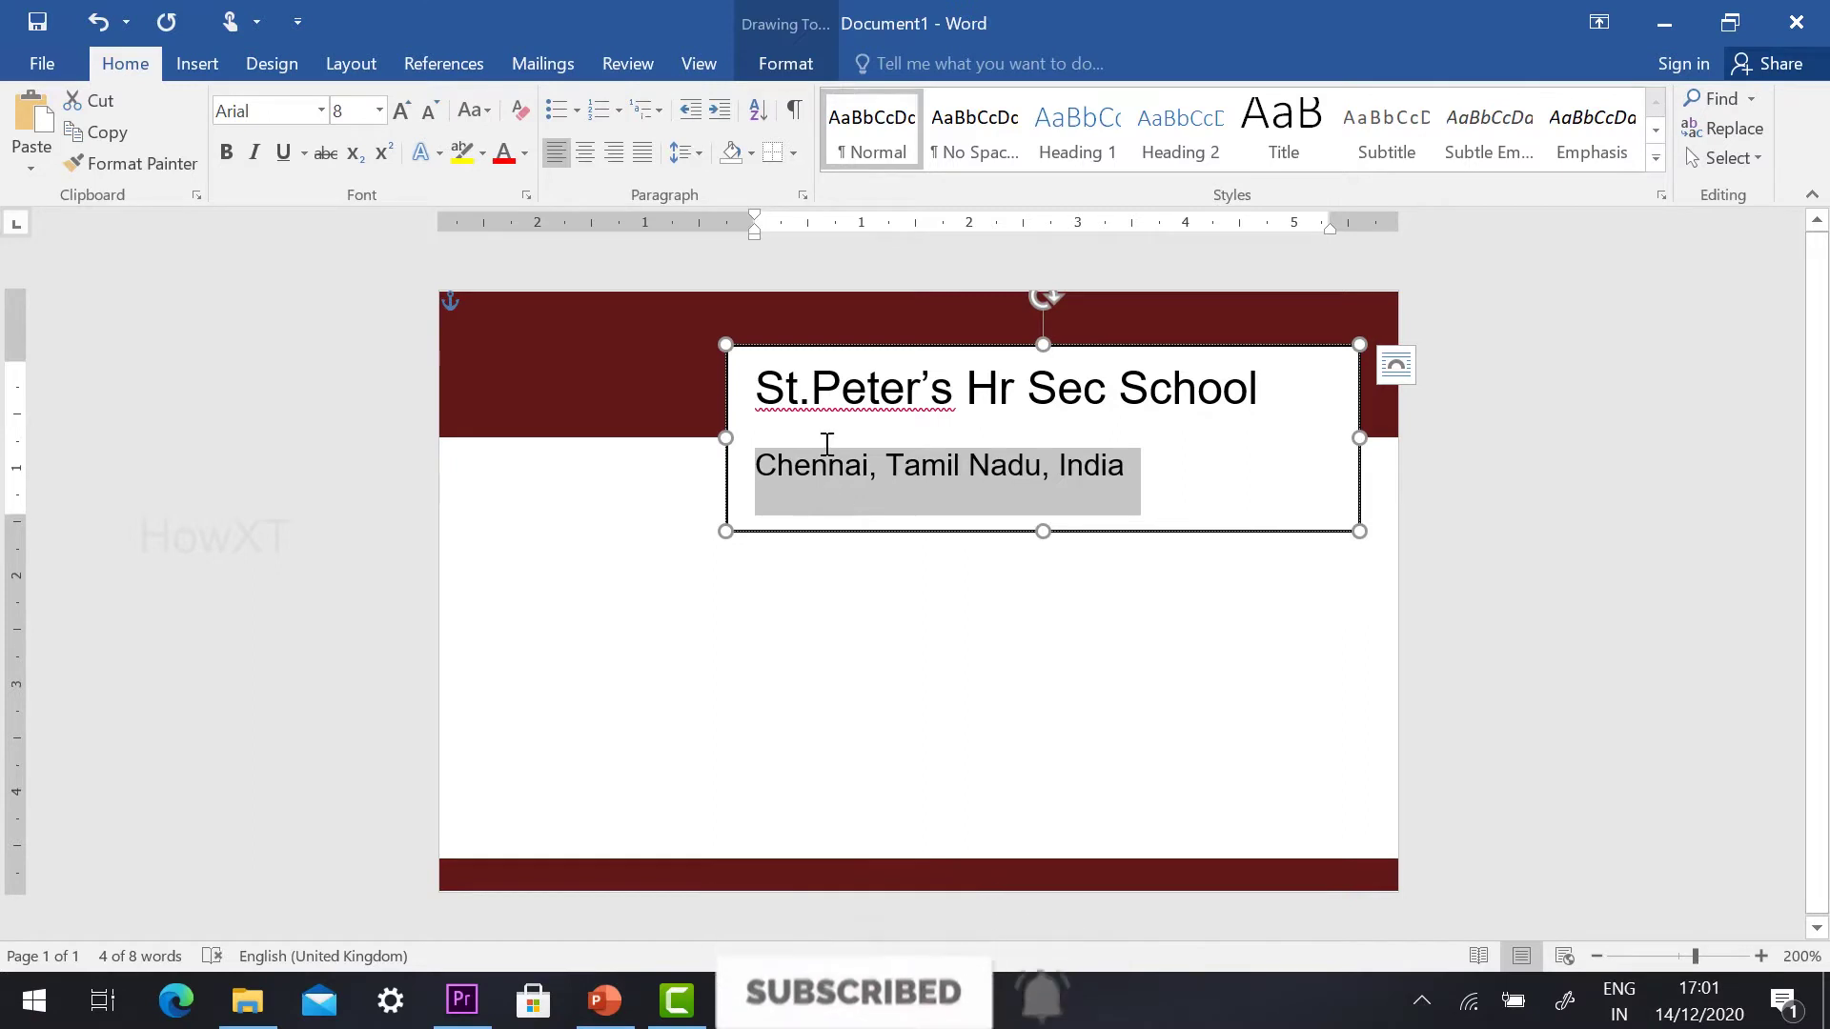
pyautogui.click(776, 398)
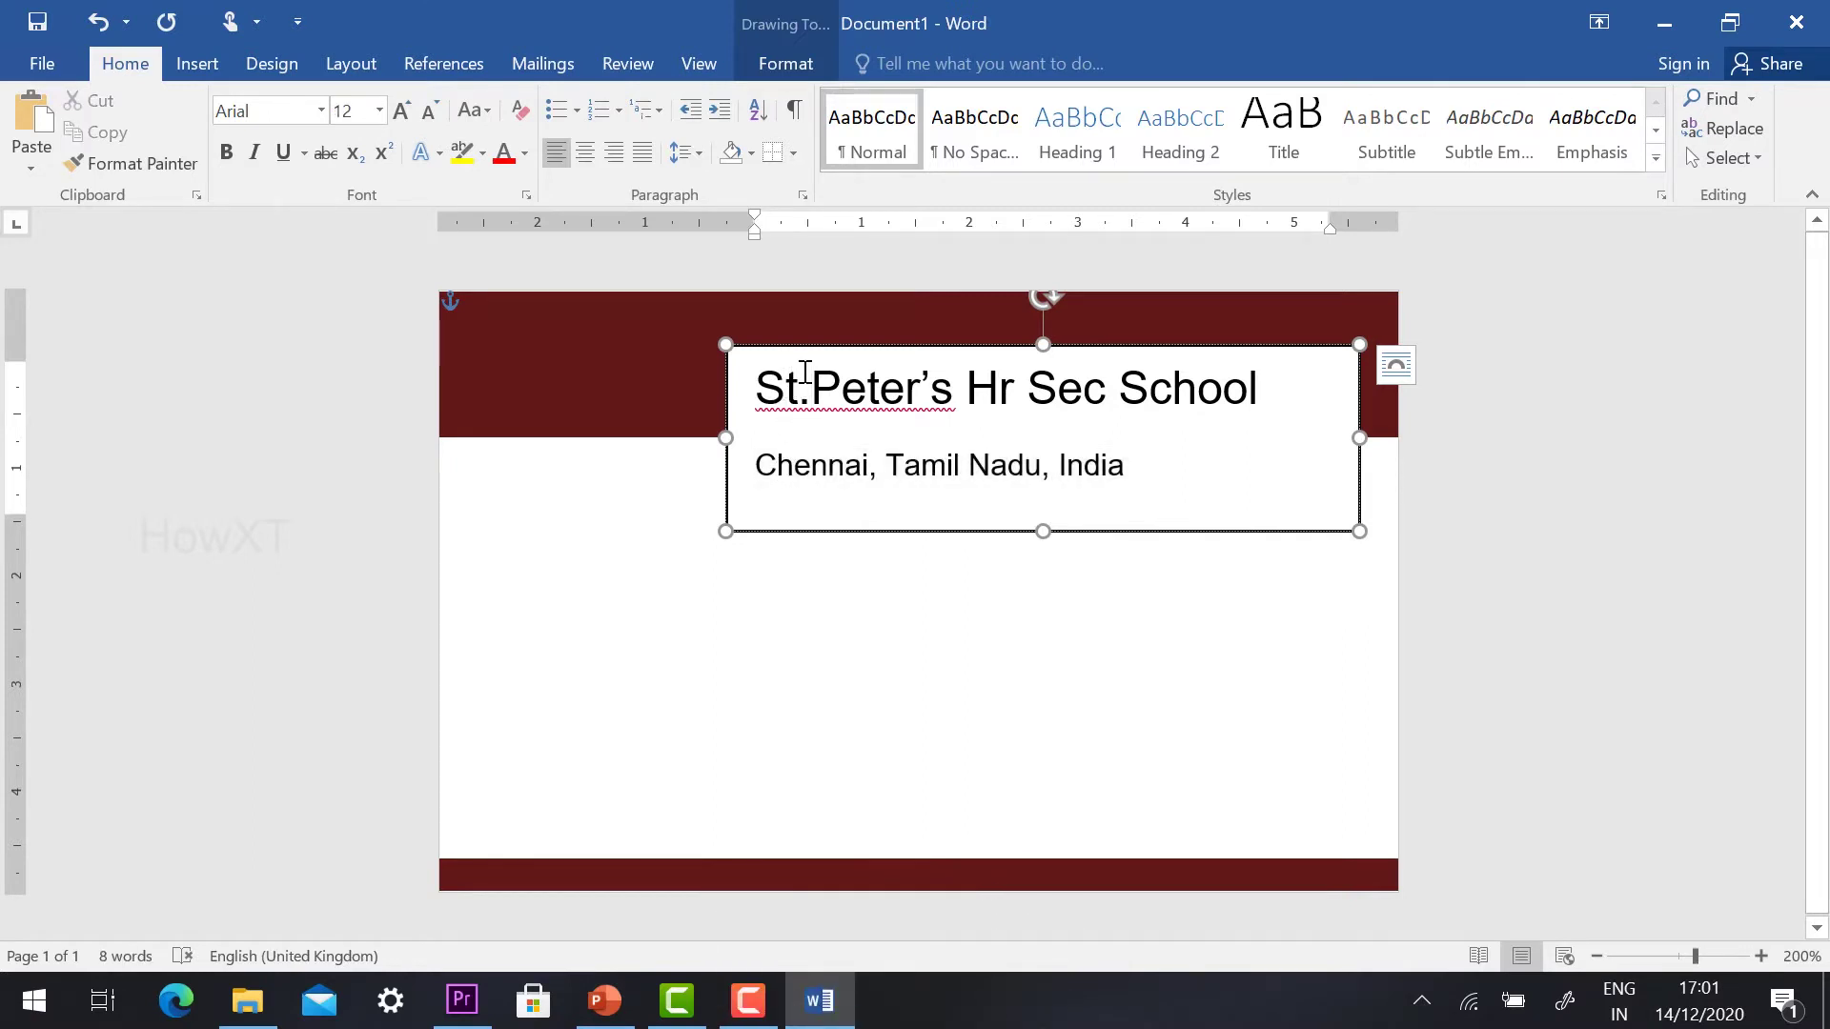
pyautogui.moveTo(753, 378); pyautogui.dragTo(1239, 498)
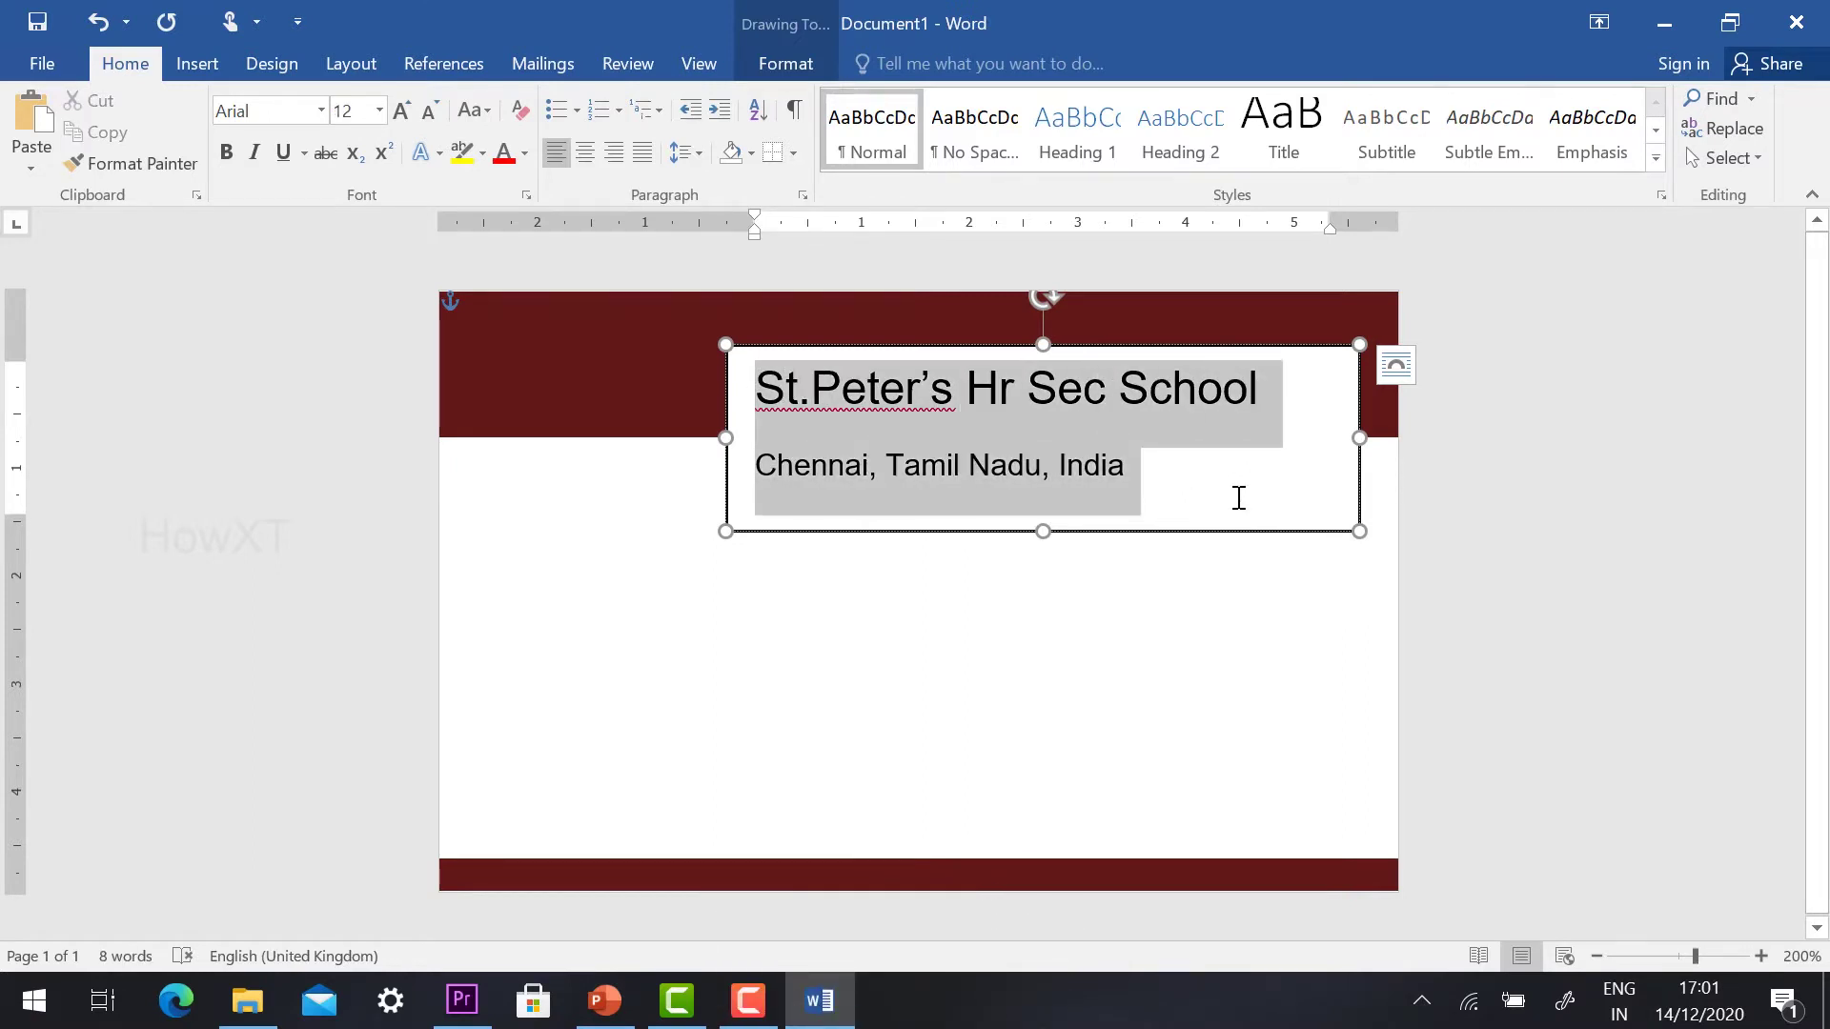
# Set both header lines to 0 spacing before/after with single line spacing, centre them, and raise the box
pyautogui.rightClick(946, 399)
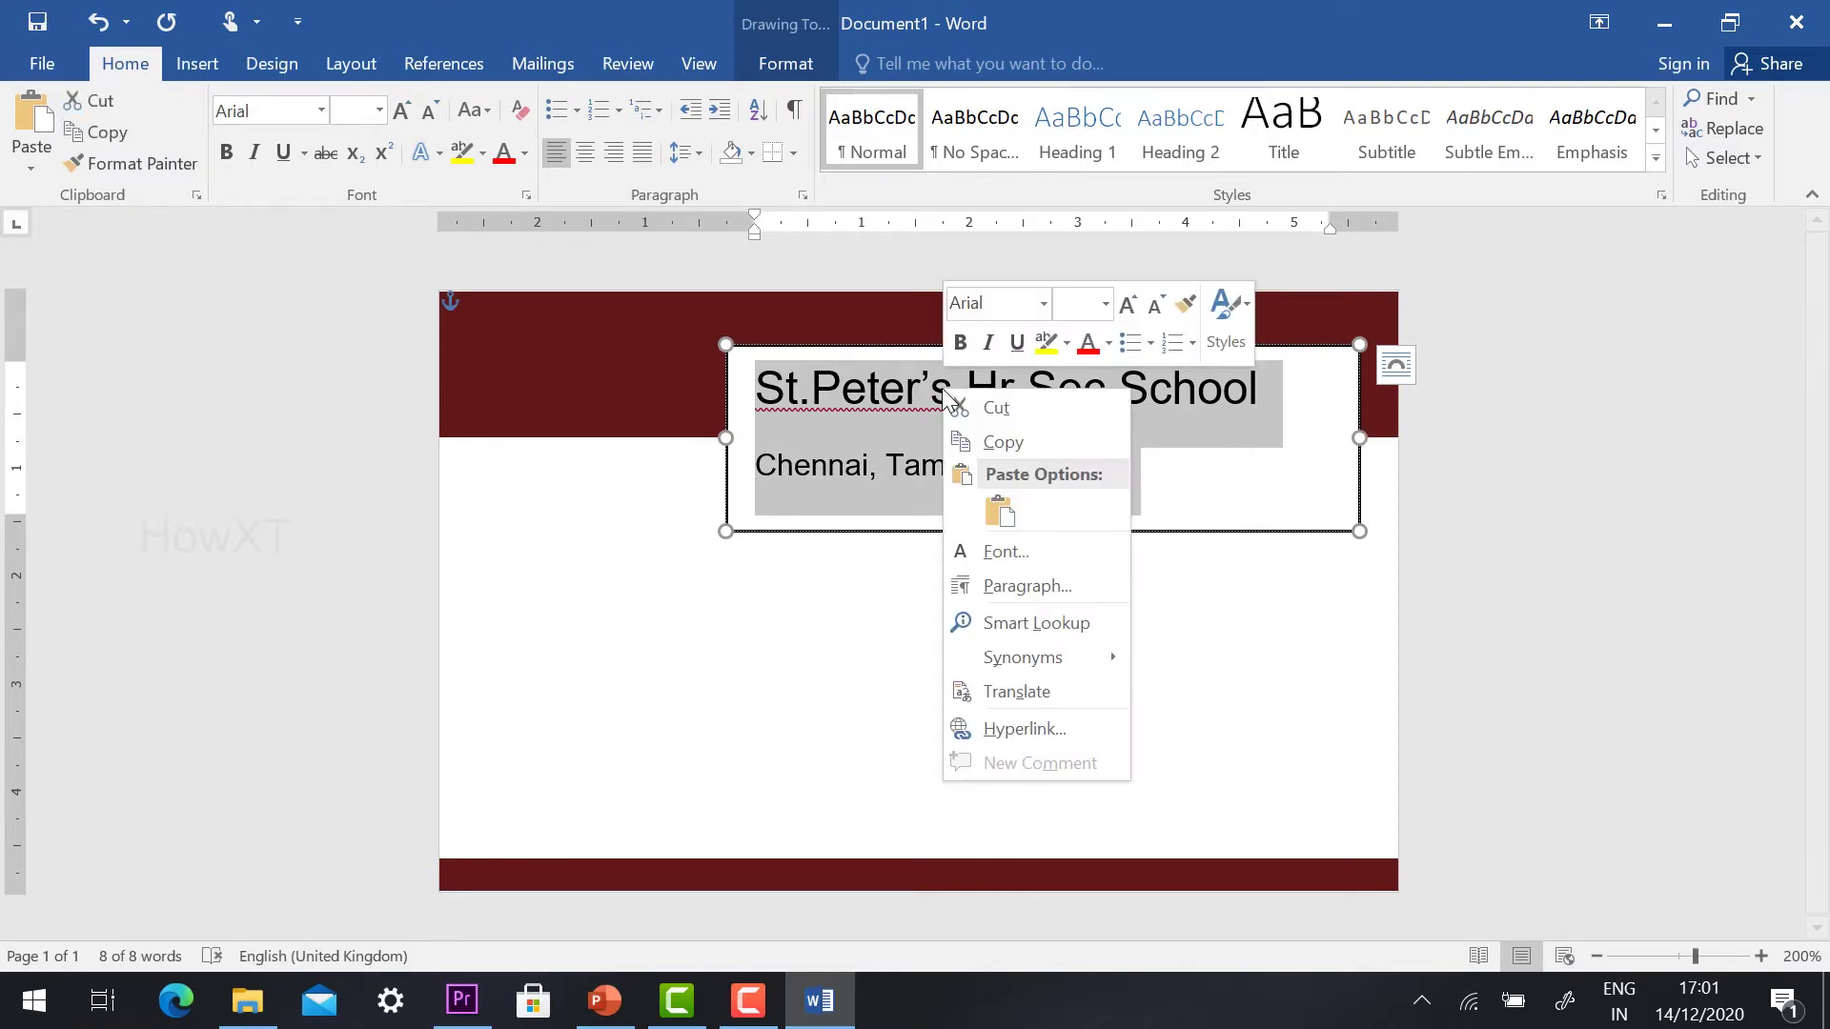
pyautogui.click(1025, 586)
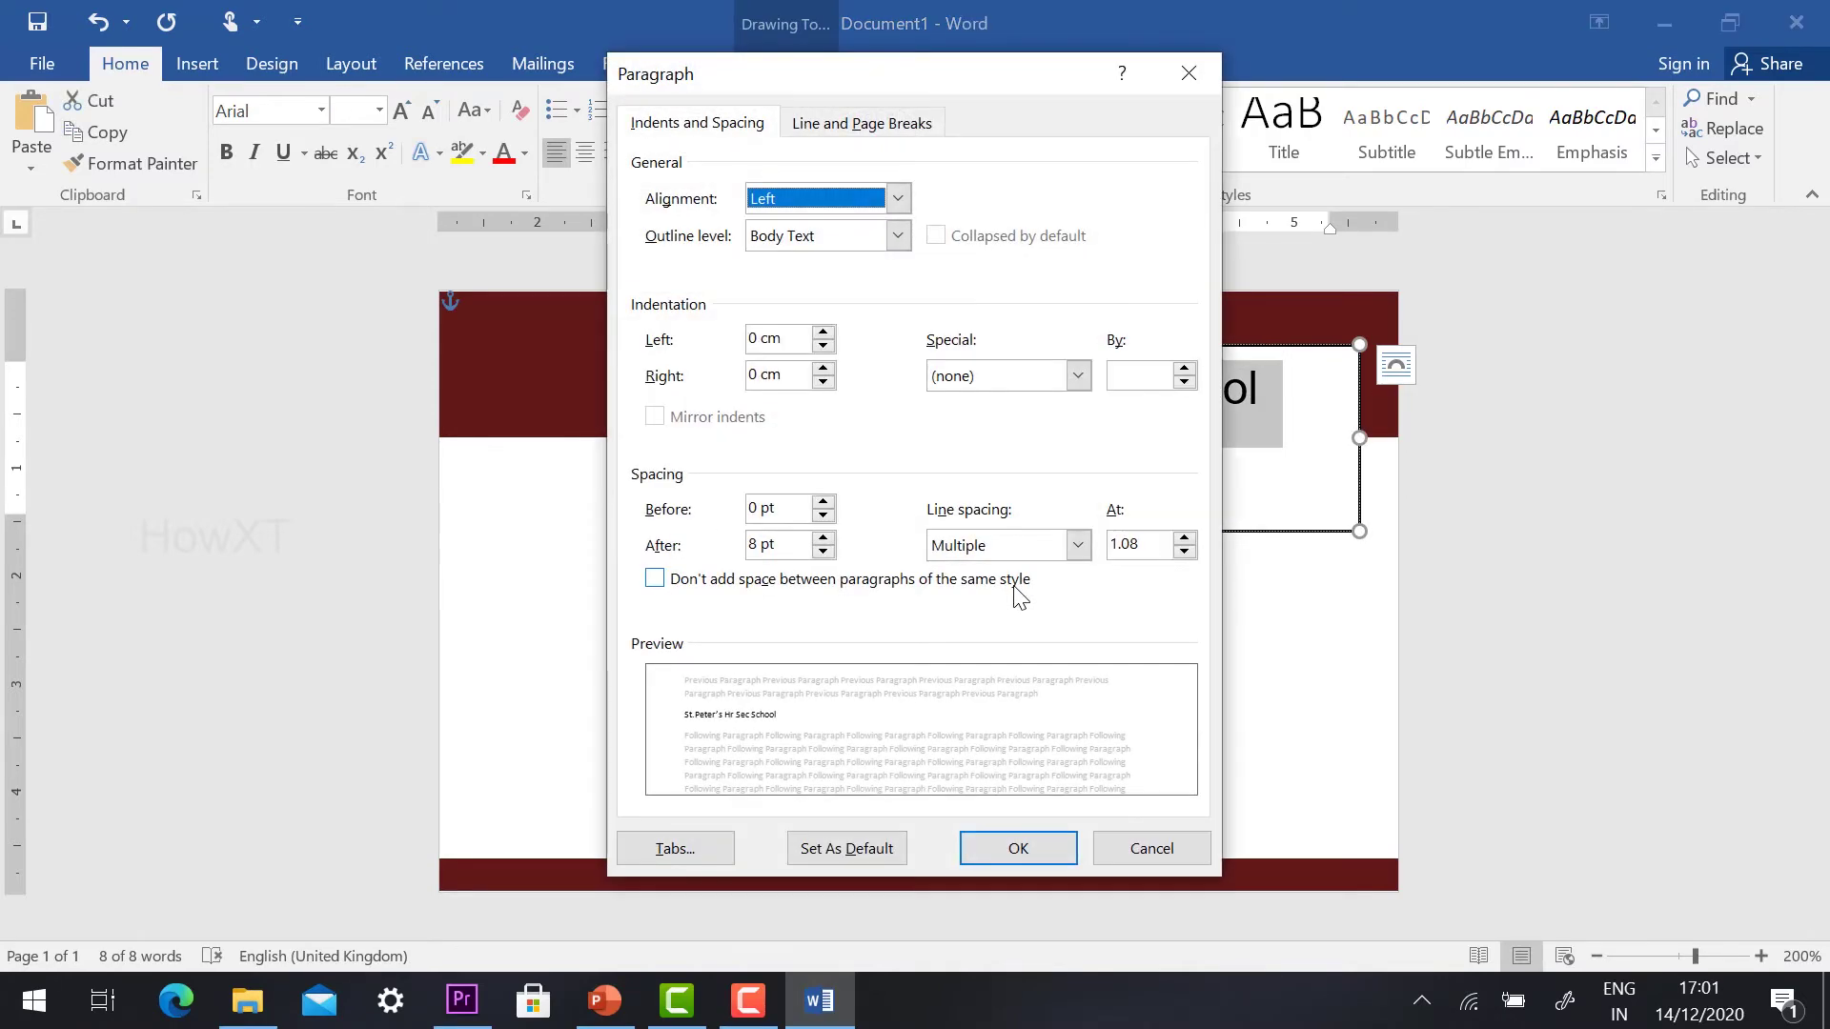
pyautogui.moveTo(810, 90); pyautogui.dragTo(267, 74)
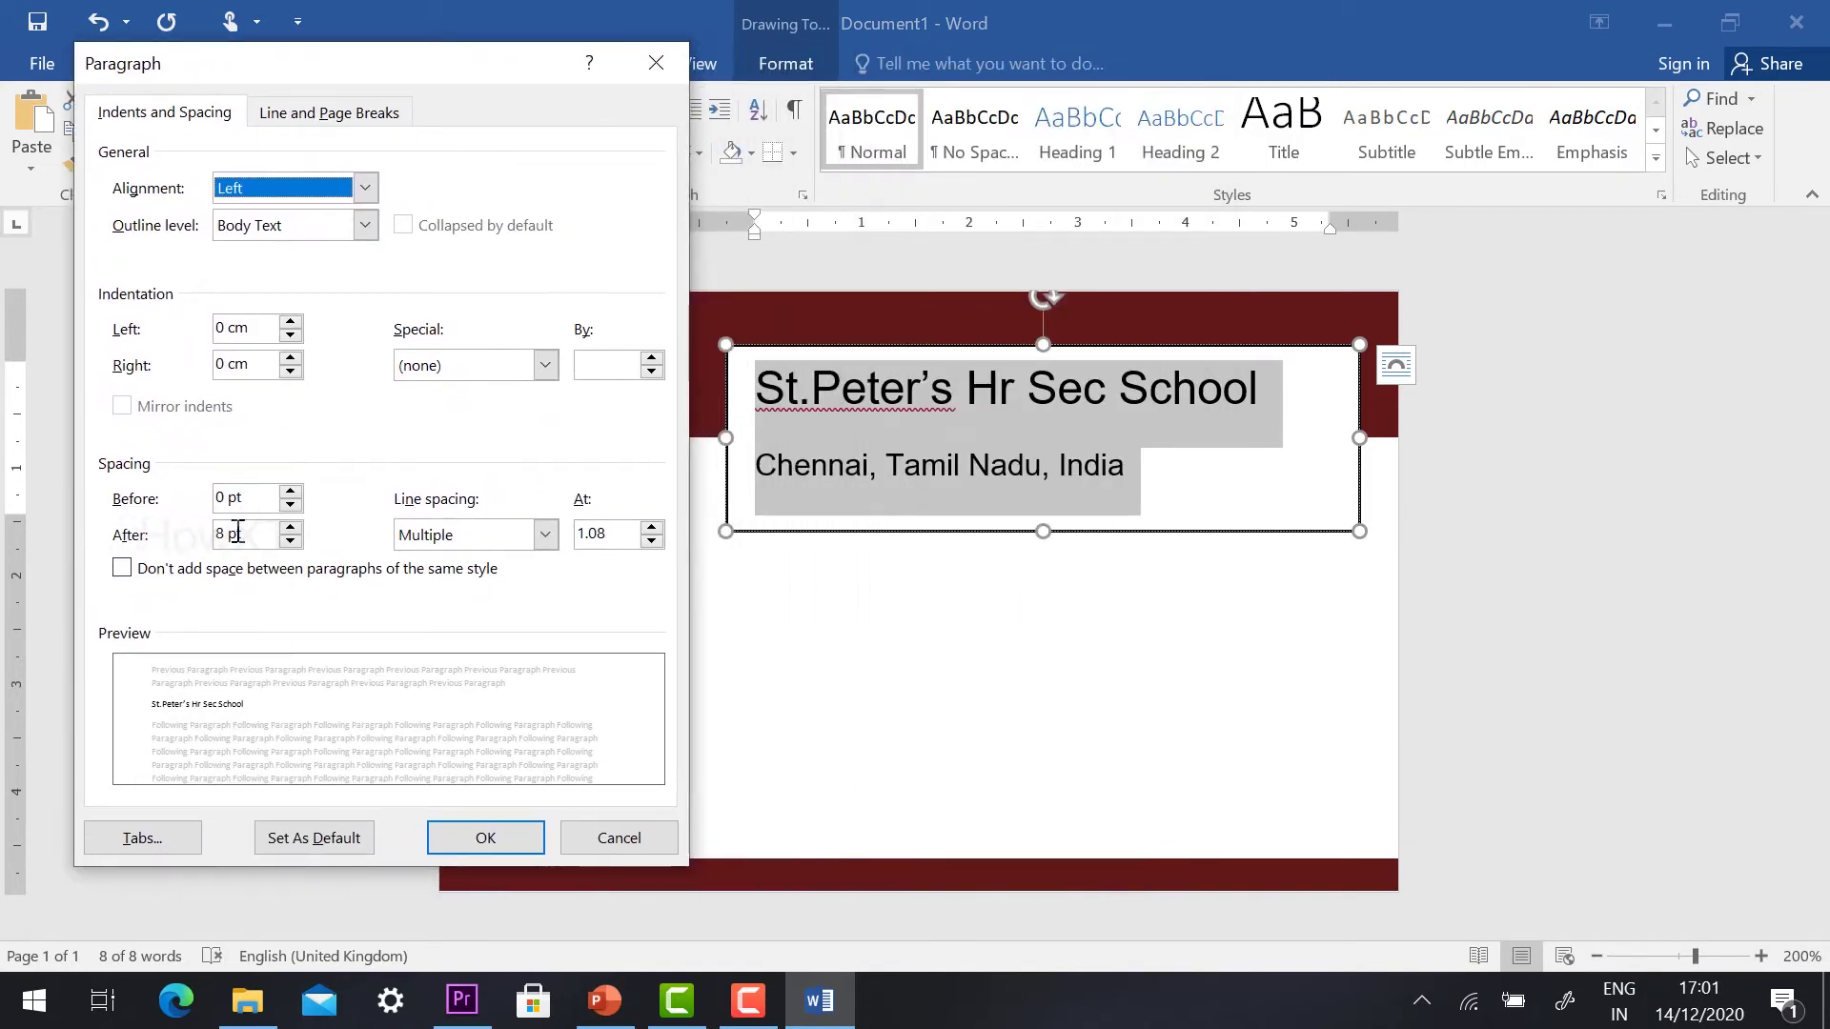
pyautogui.moveTo(253, 497); pyautogui.dragTo(5, 488)
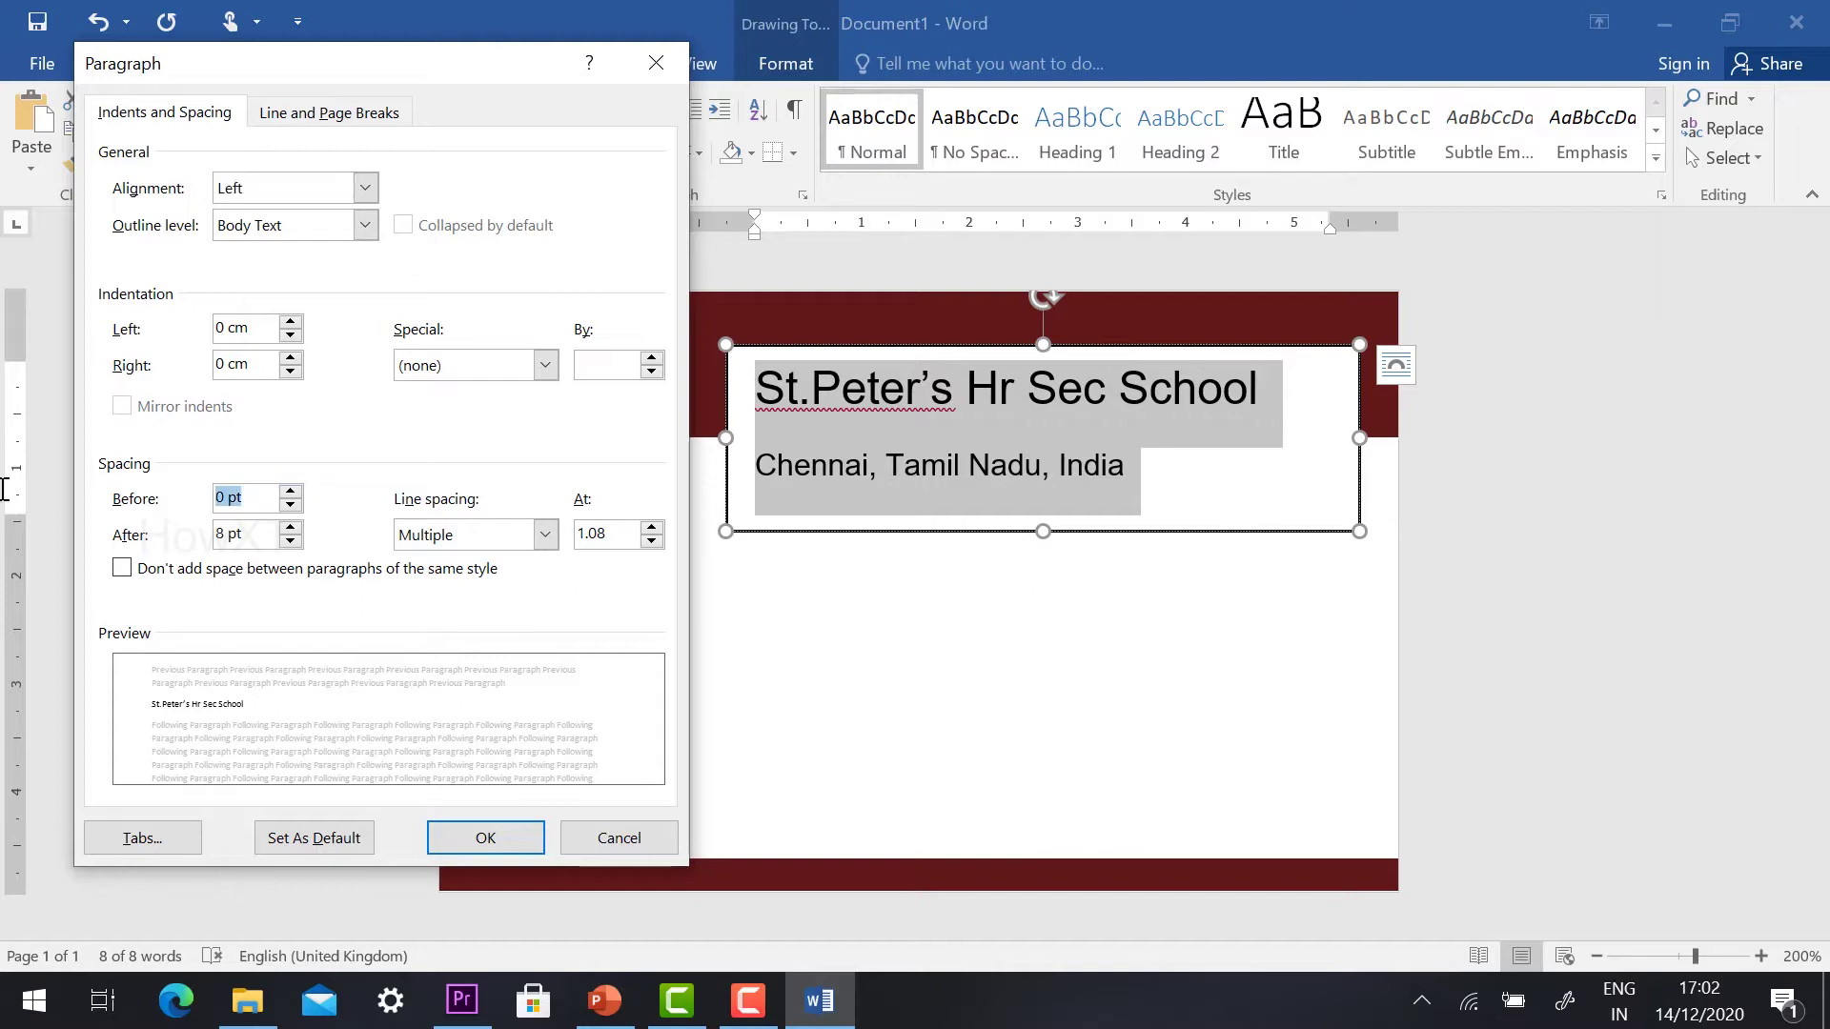
pyautogui.write('0')
pyautogui.moveTo(269, 533); pyautogui.dragTo(132, 534)
pyautogui.write('0')
pyautogui.click(544, 535)
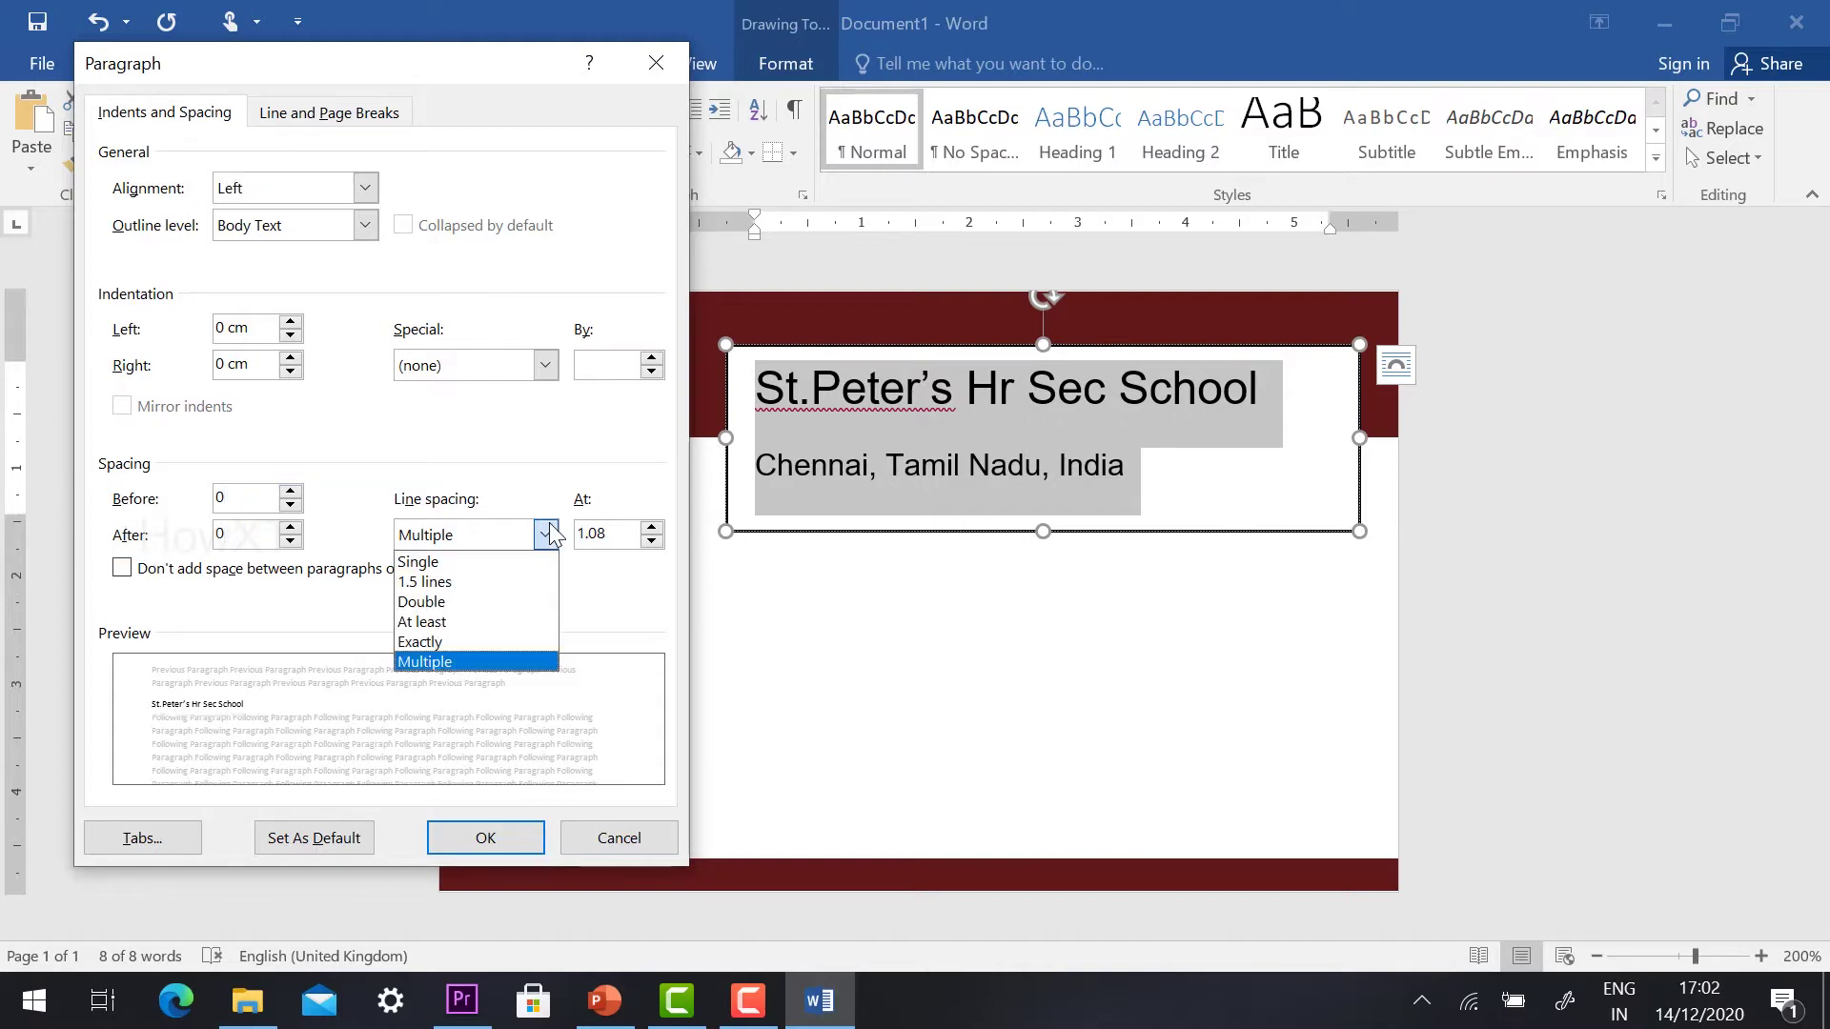
pyautogui.click(484, 565)
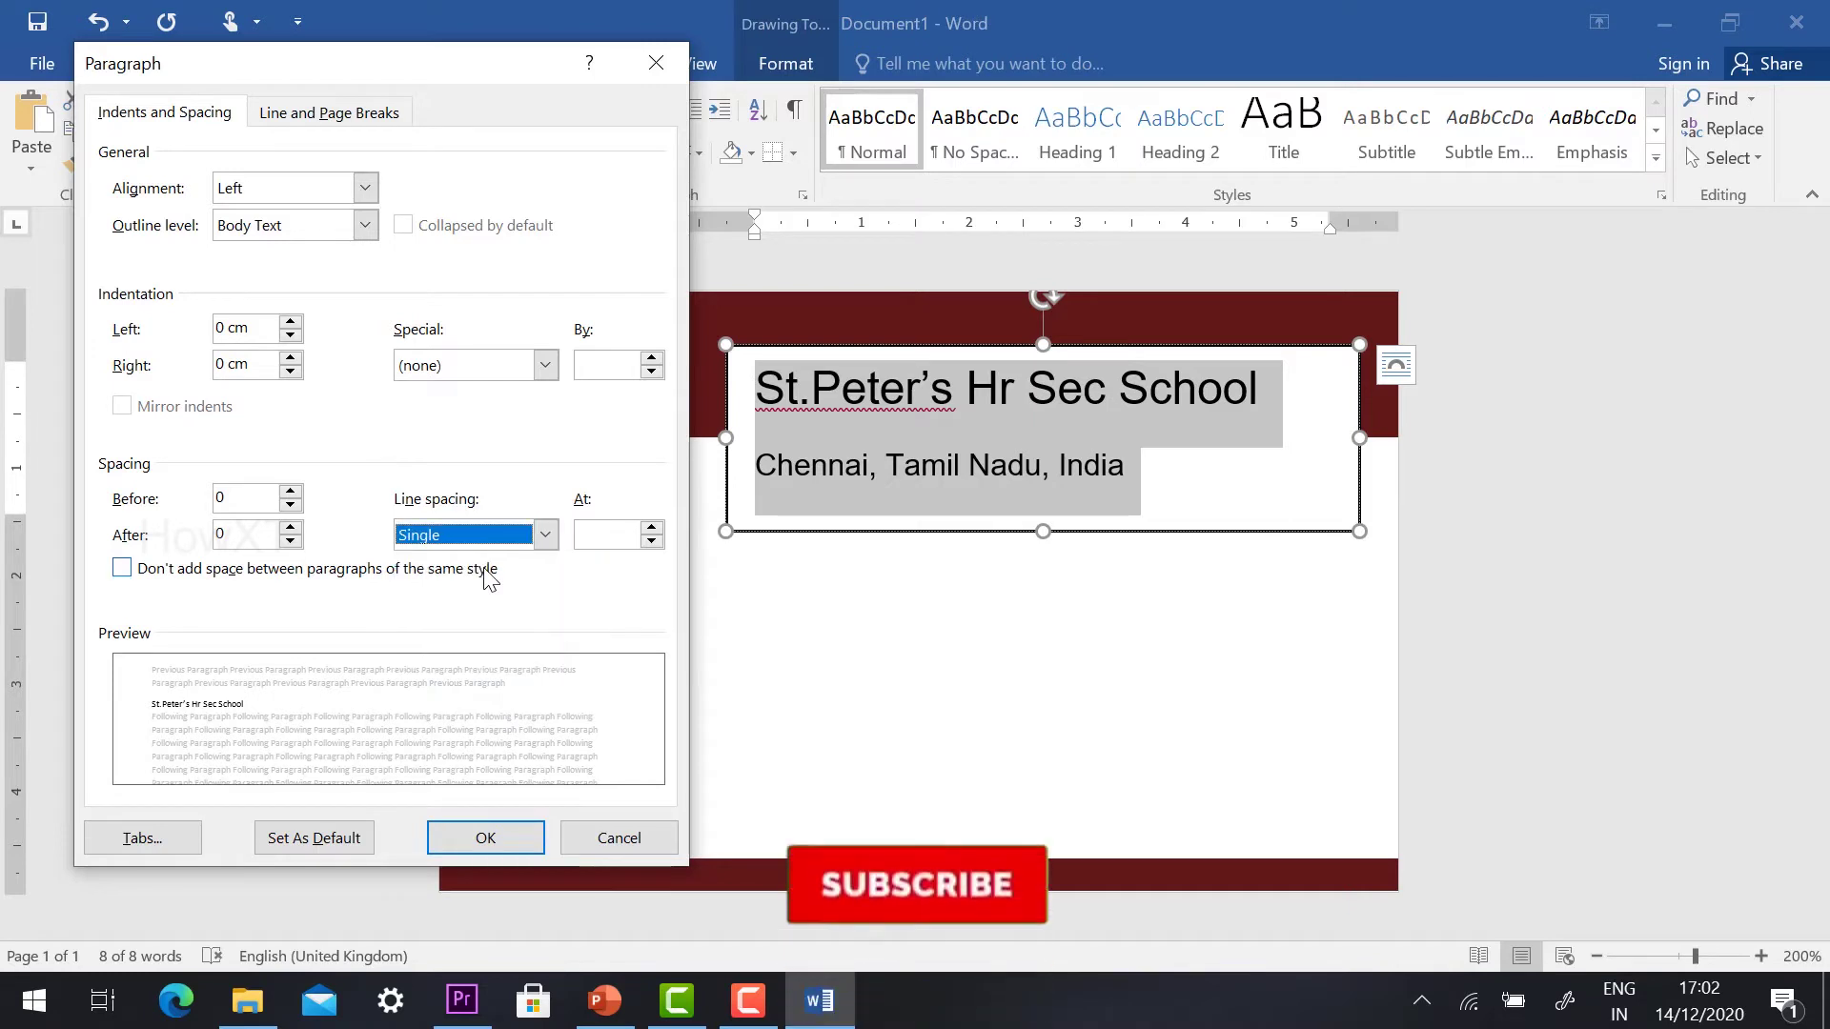
pyautogui.click(486, 837)
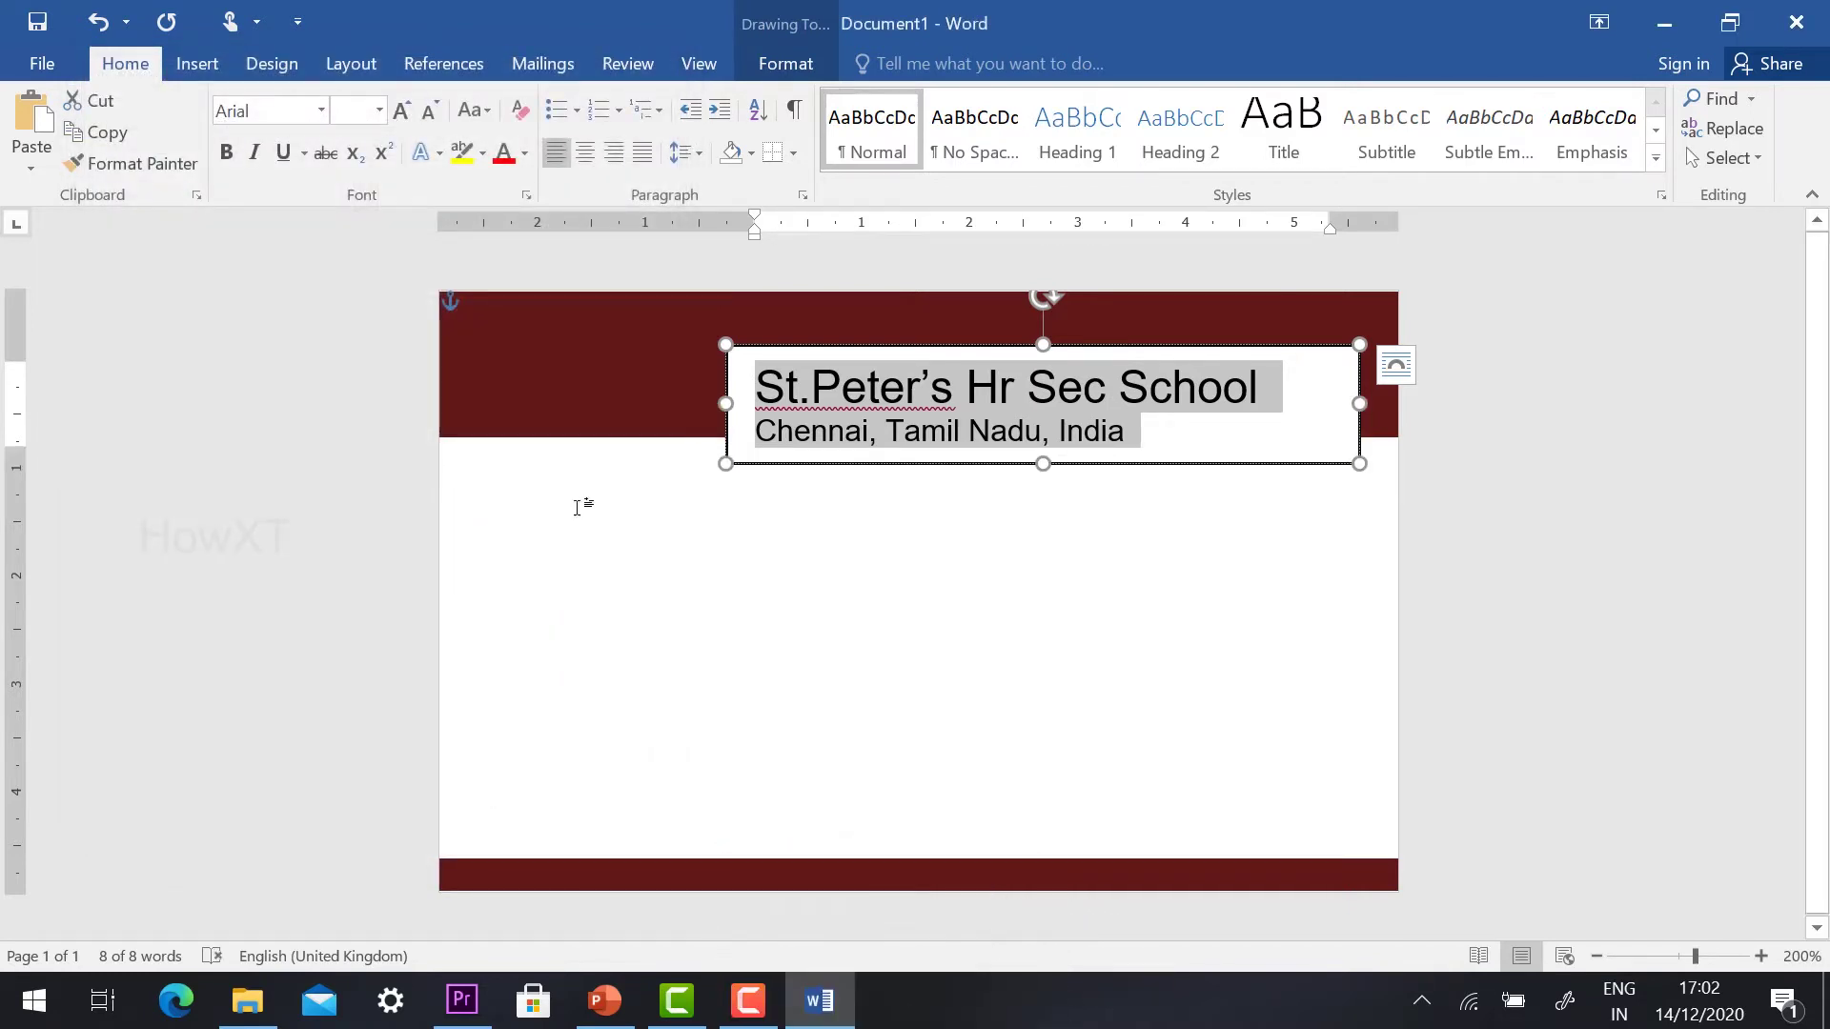
pyautogui.click(592, 156)
pyautogui.moveTo(991, 351); pyautogui.dragTo(929, 311)
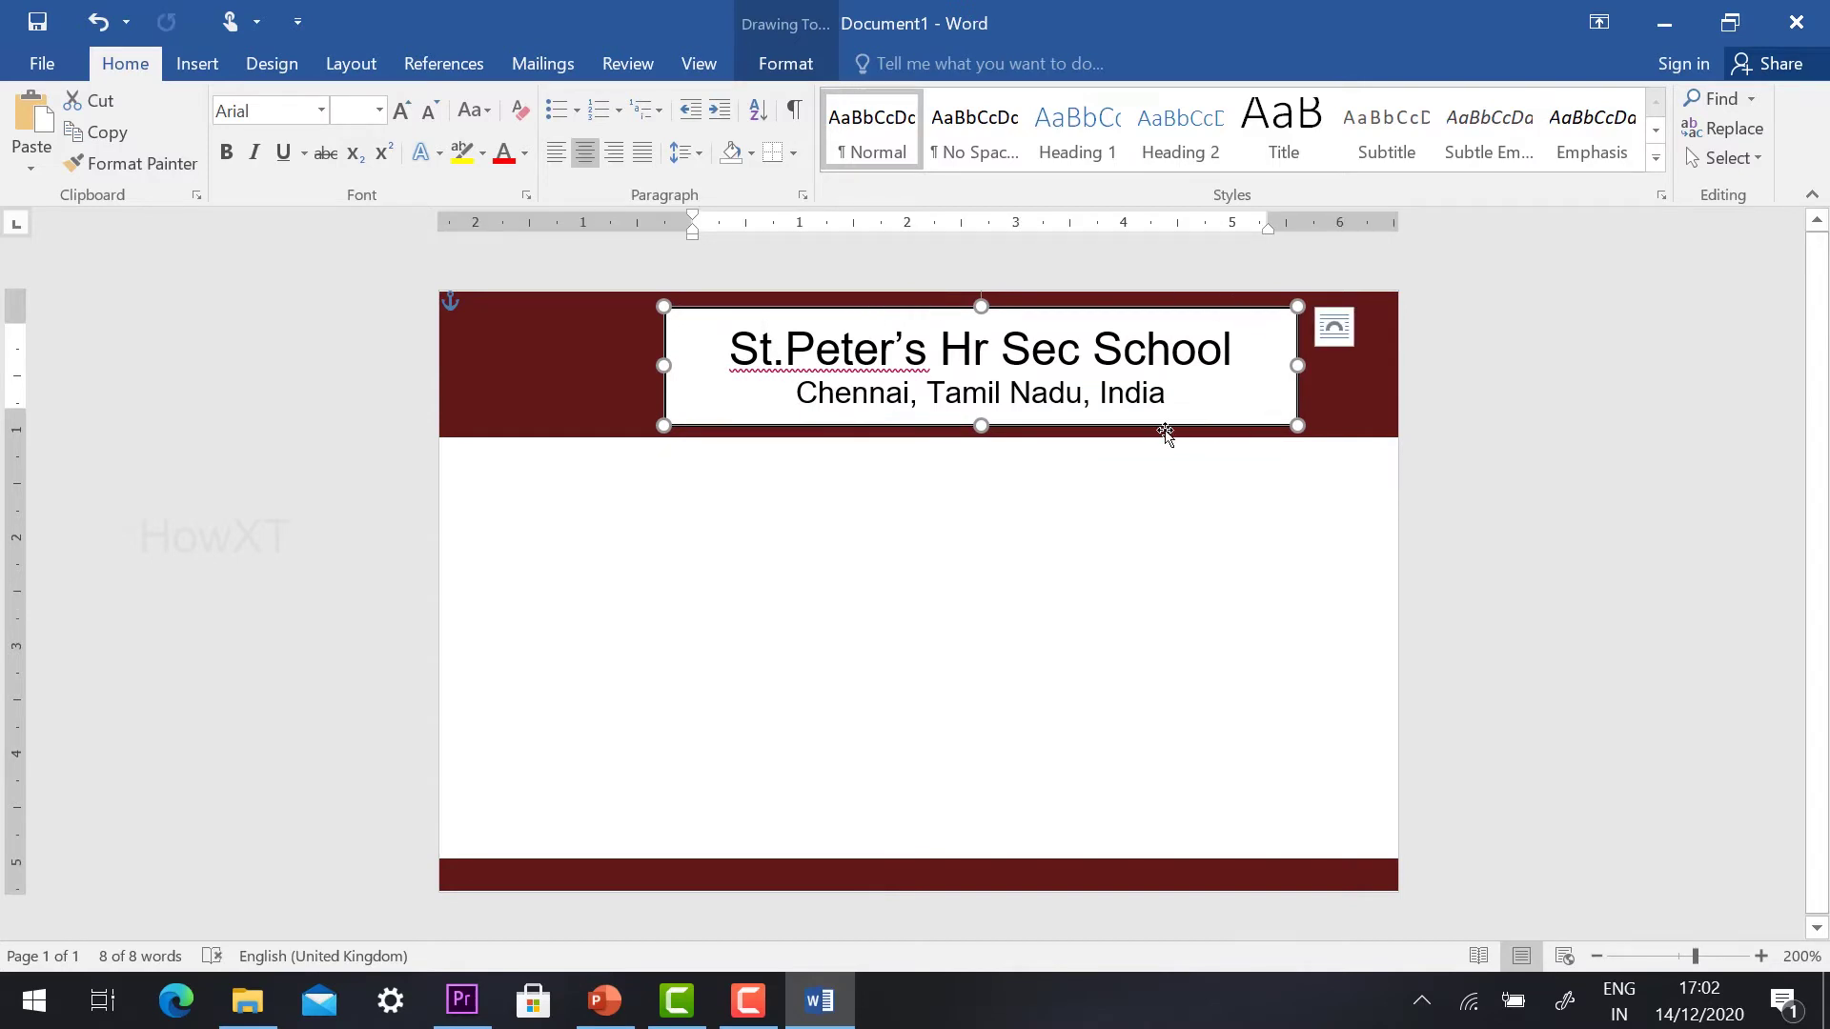
# Give the header text box No Fill and No Outline, and make its text white
pyautogui.click(778, 61)
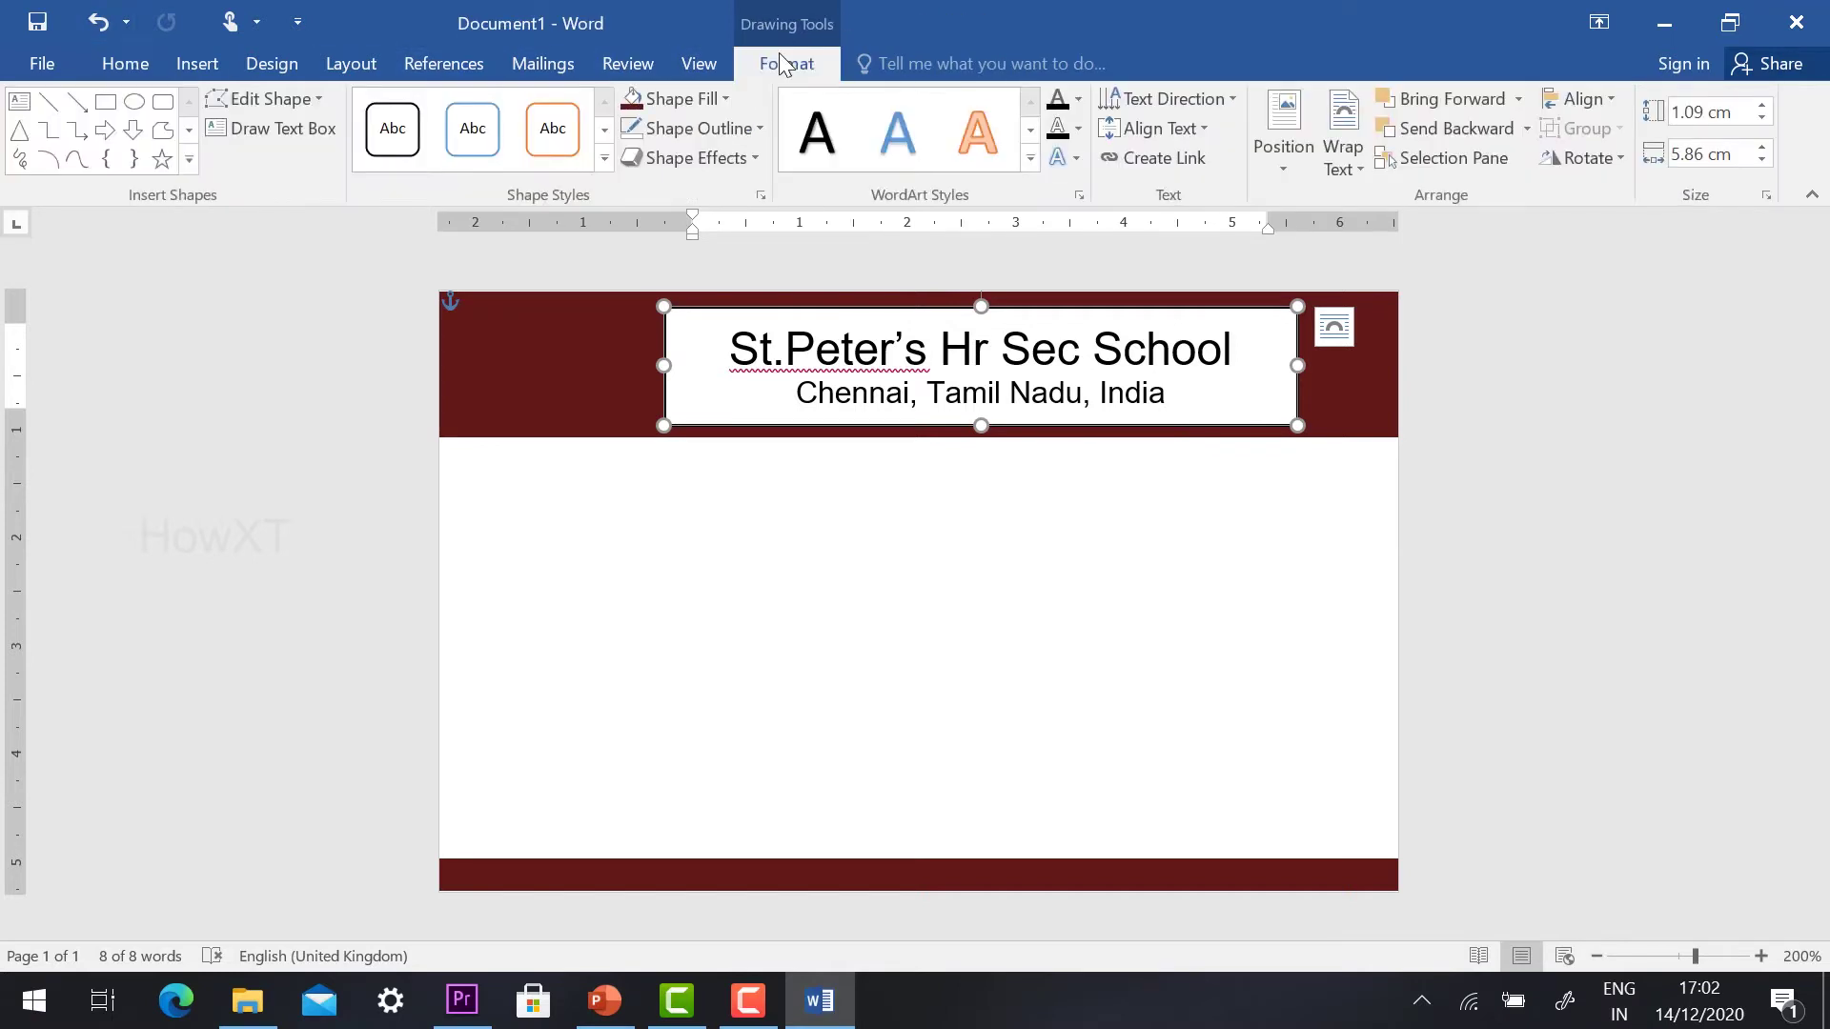
pyautogui.click(716, 99)
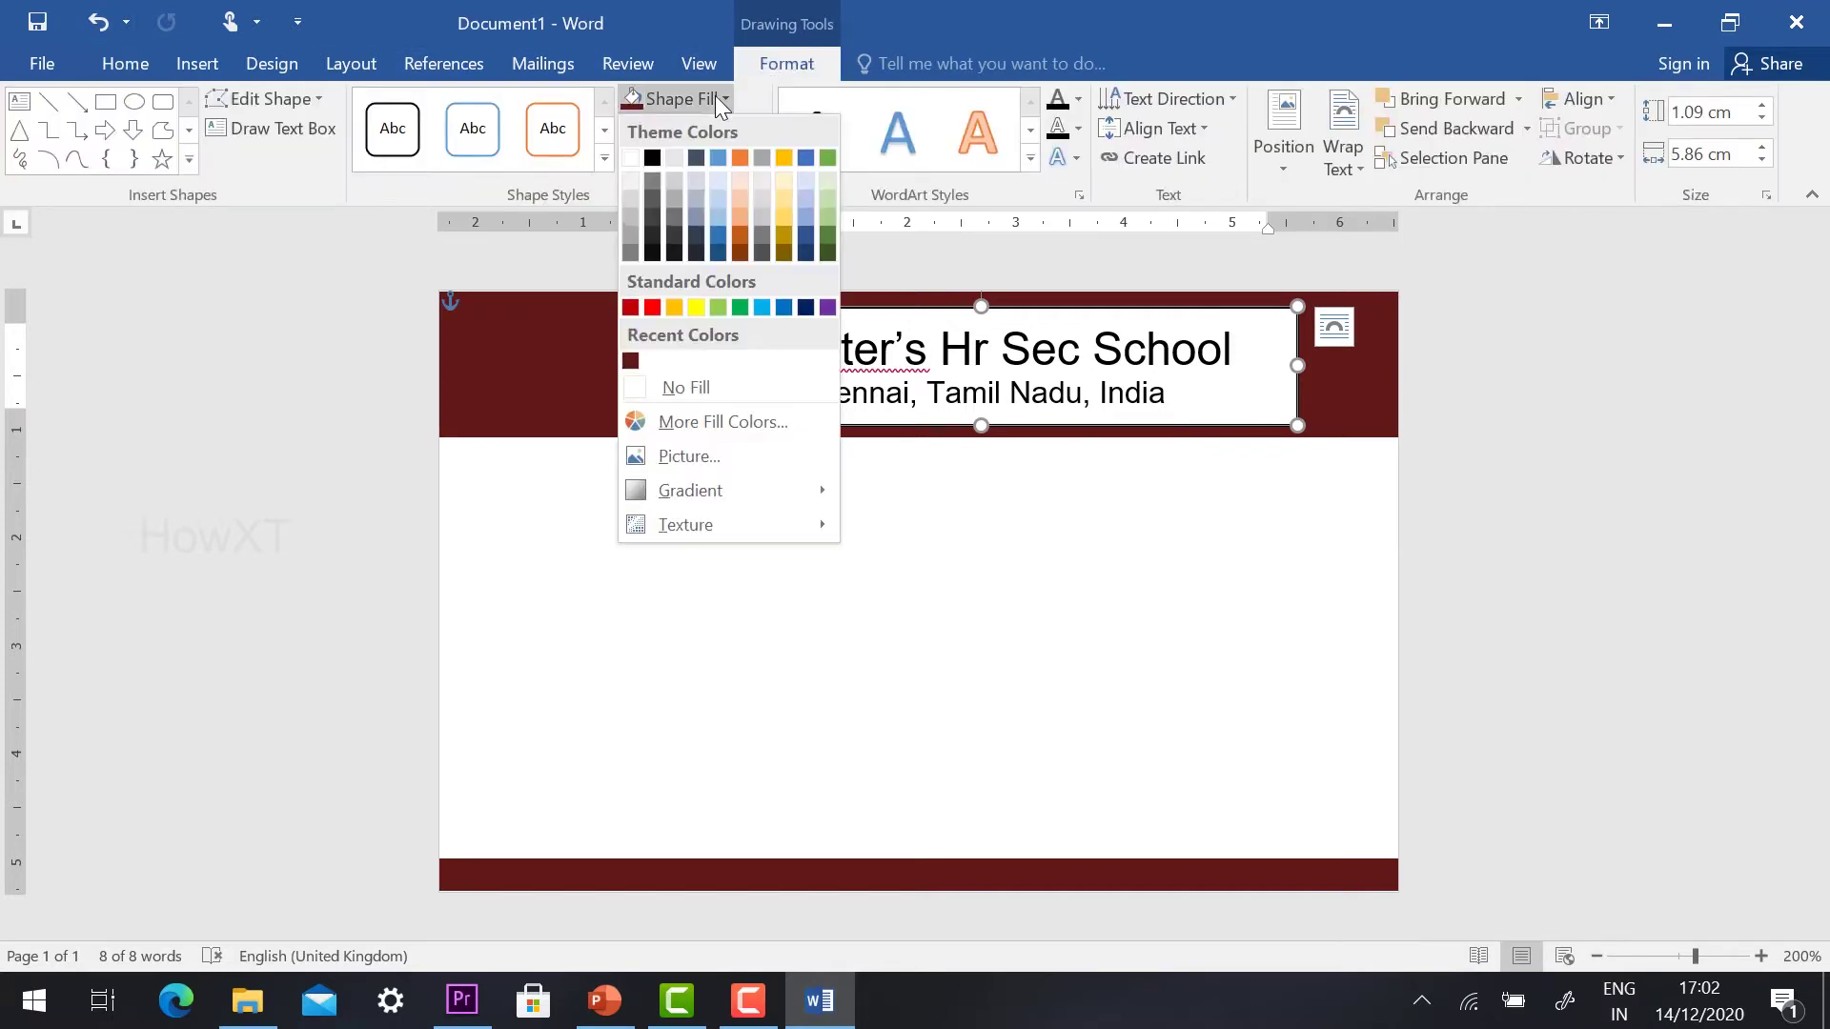
pyautogui.click(672, 398)
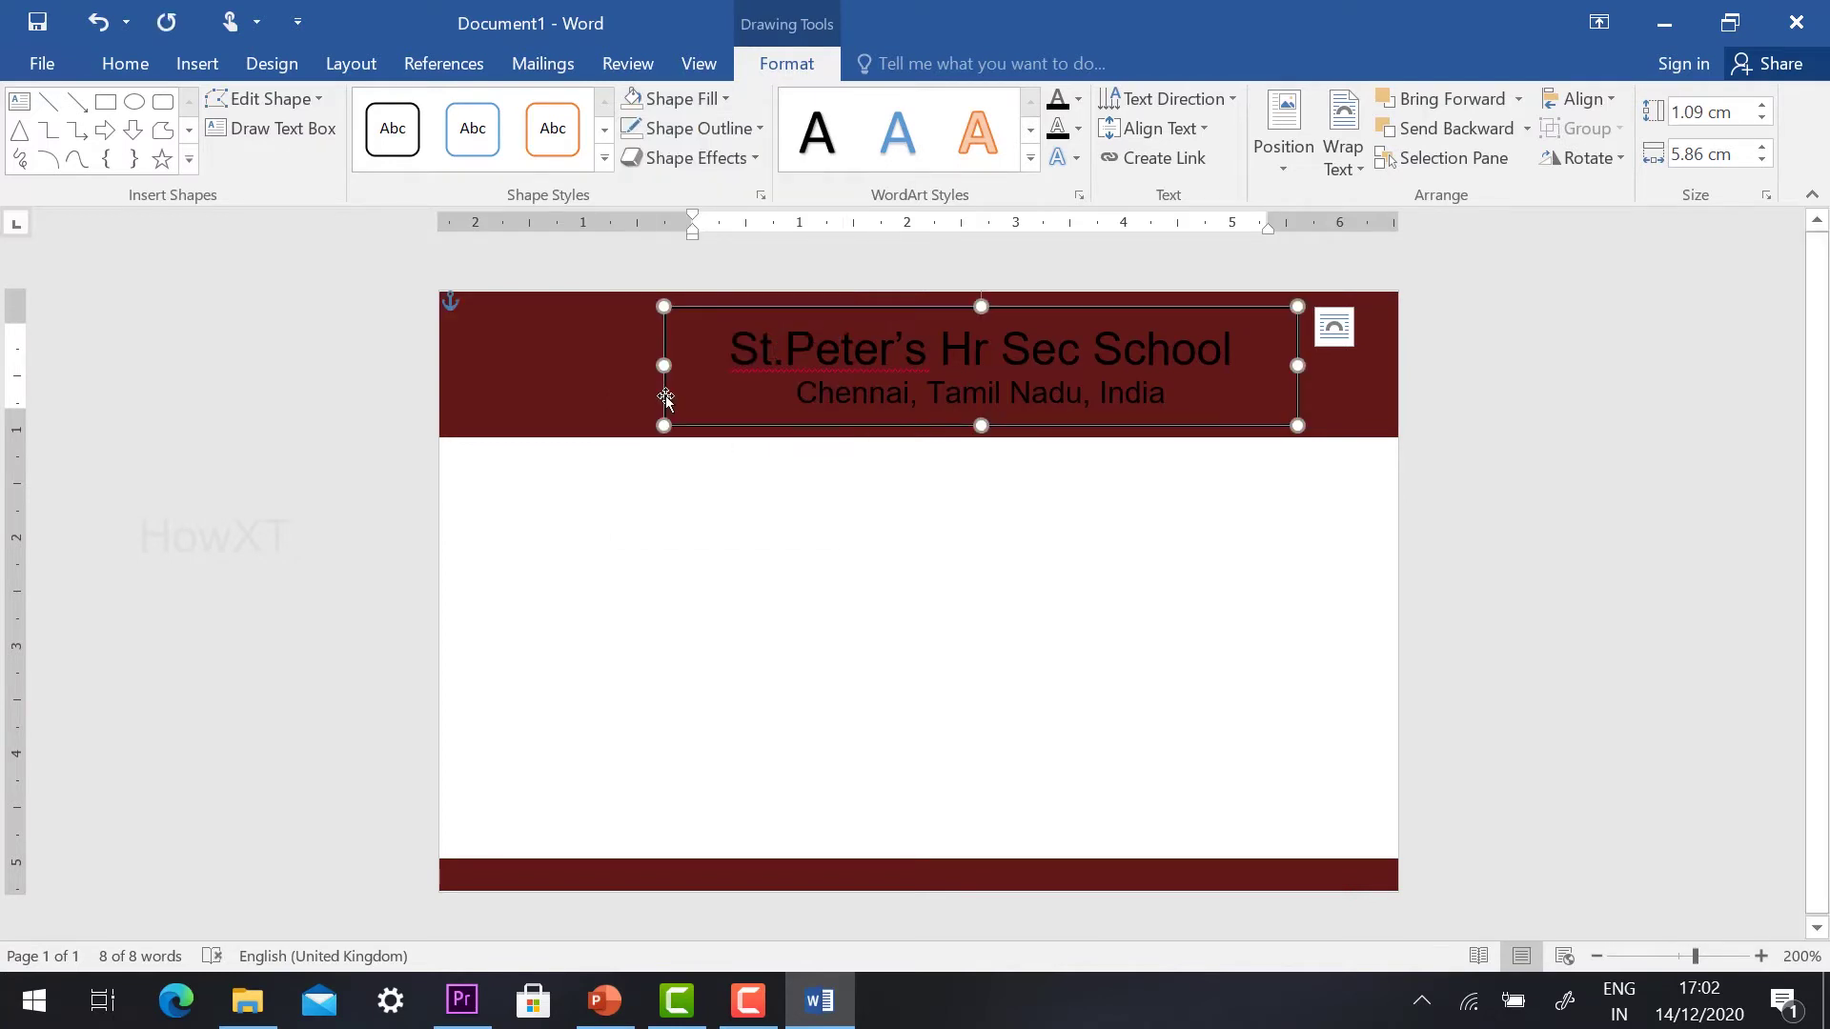
pyautogui.click(1078, 100)
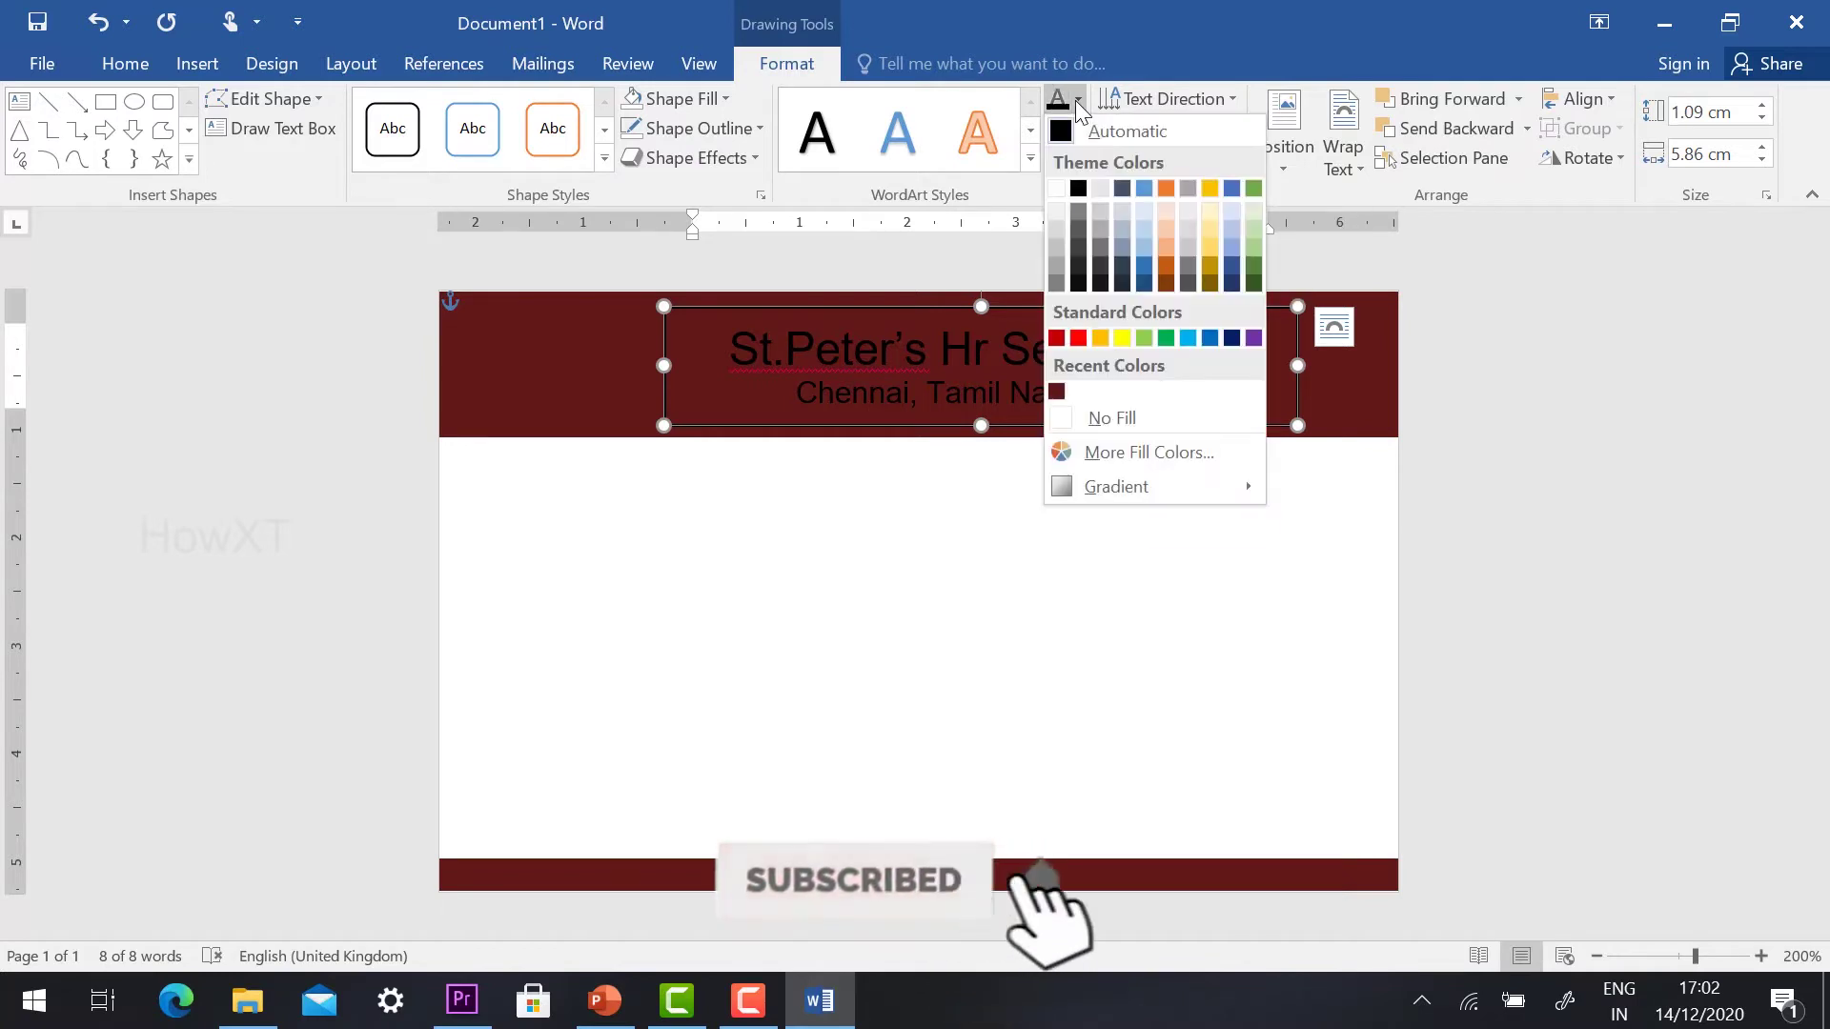
pyautogui.click(1060, 185)
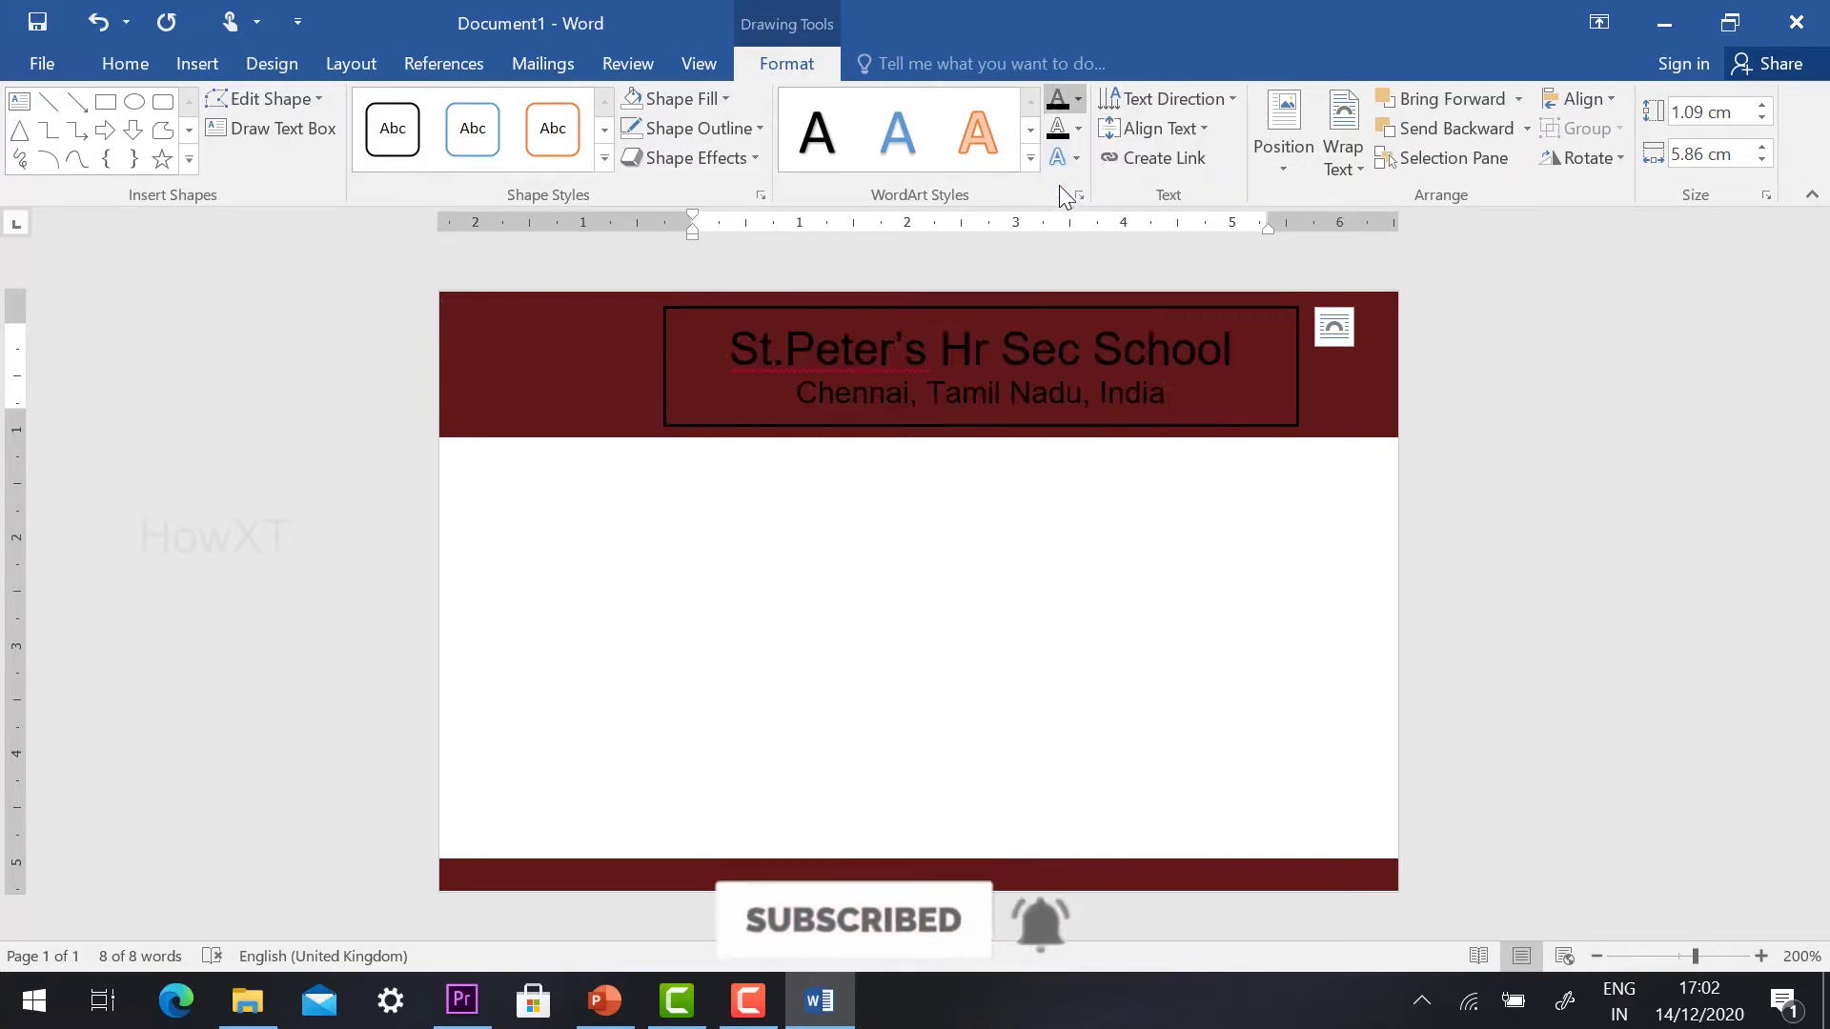
pyautogui.click(724, 135)
pyautogui.click(717, 410)
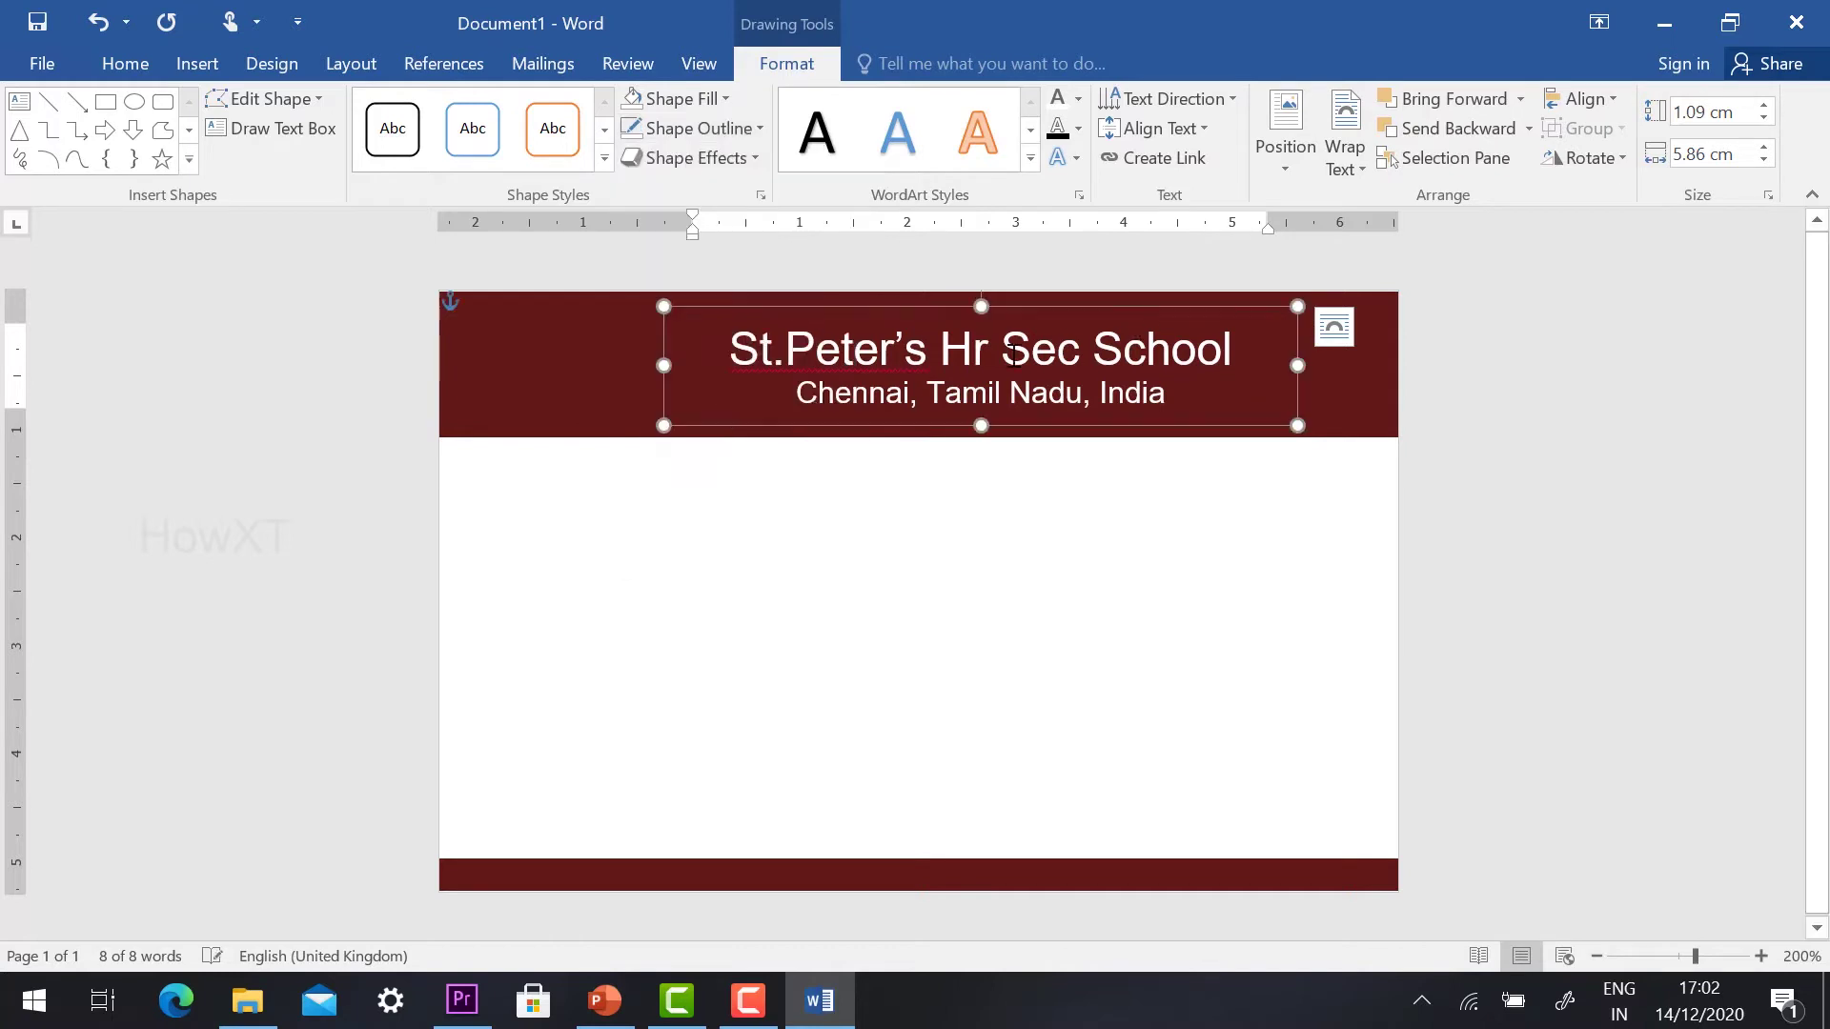
pyautogui.click(1444, 359)
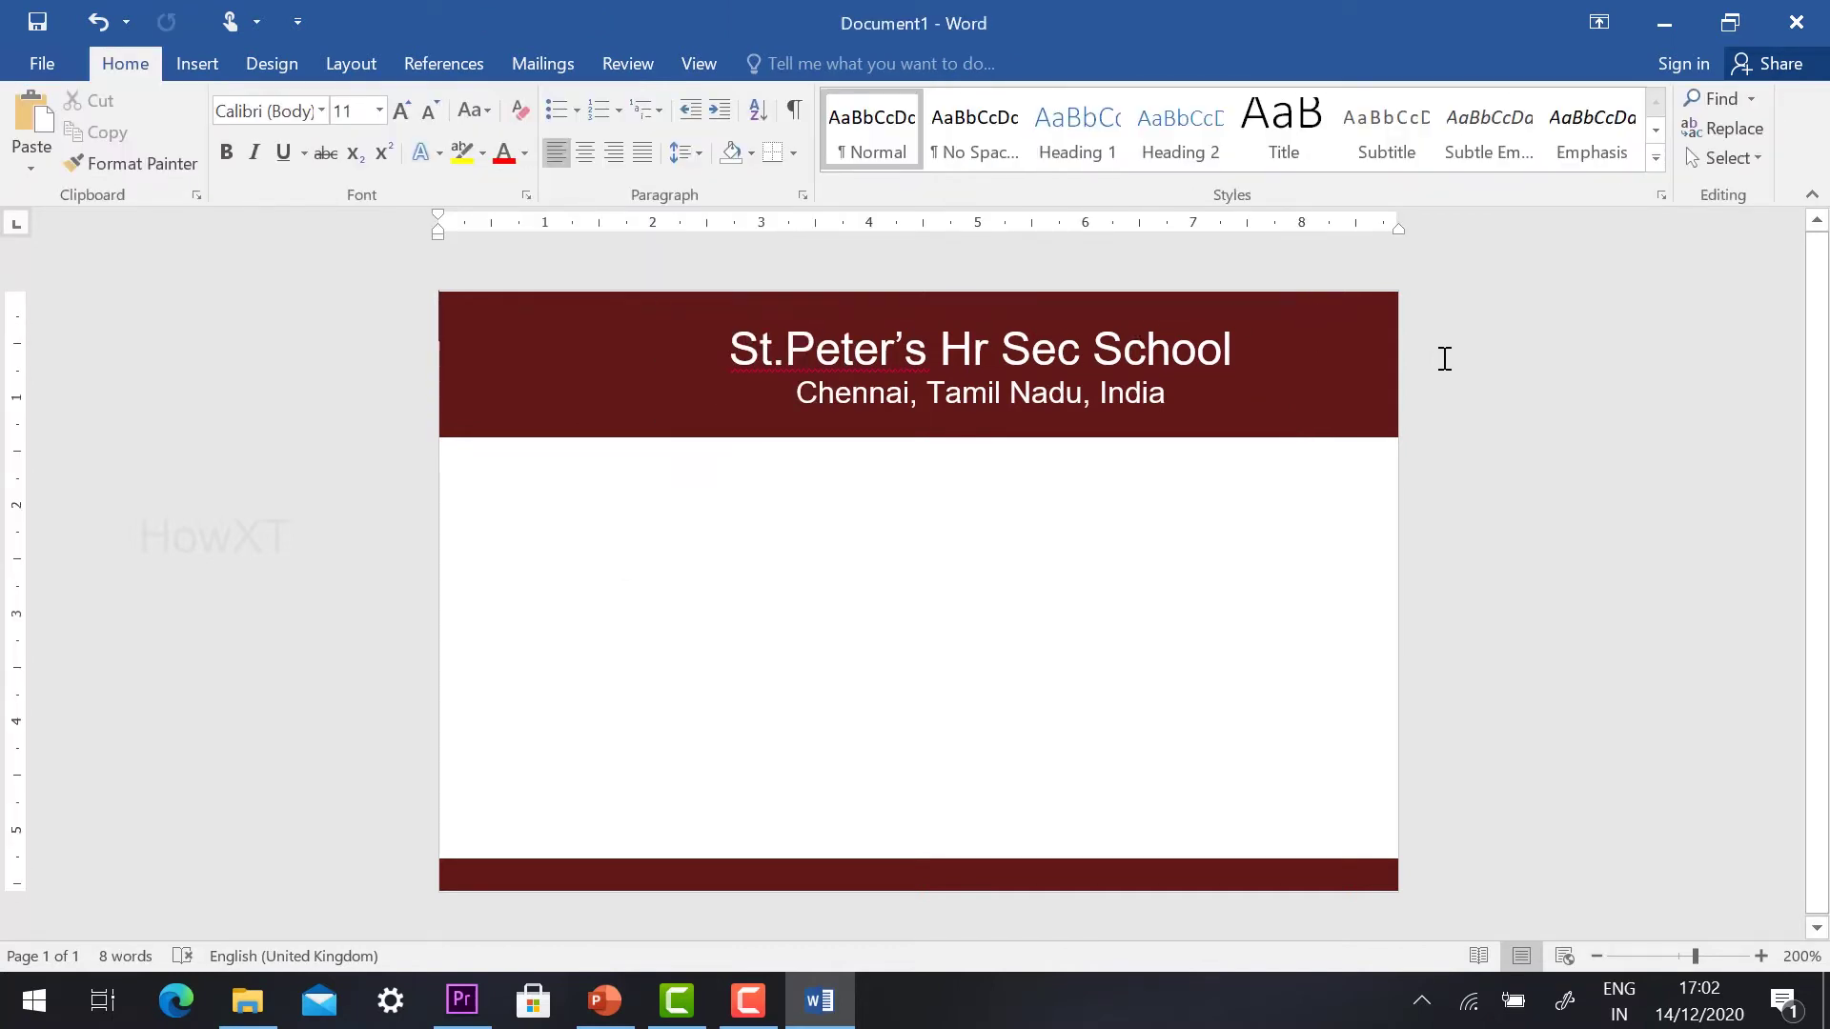
# Correct the spelling of the school name to "St. Peter's"
pyautogui.click(772, 347)
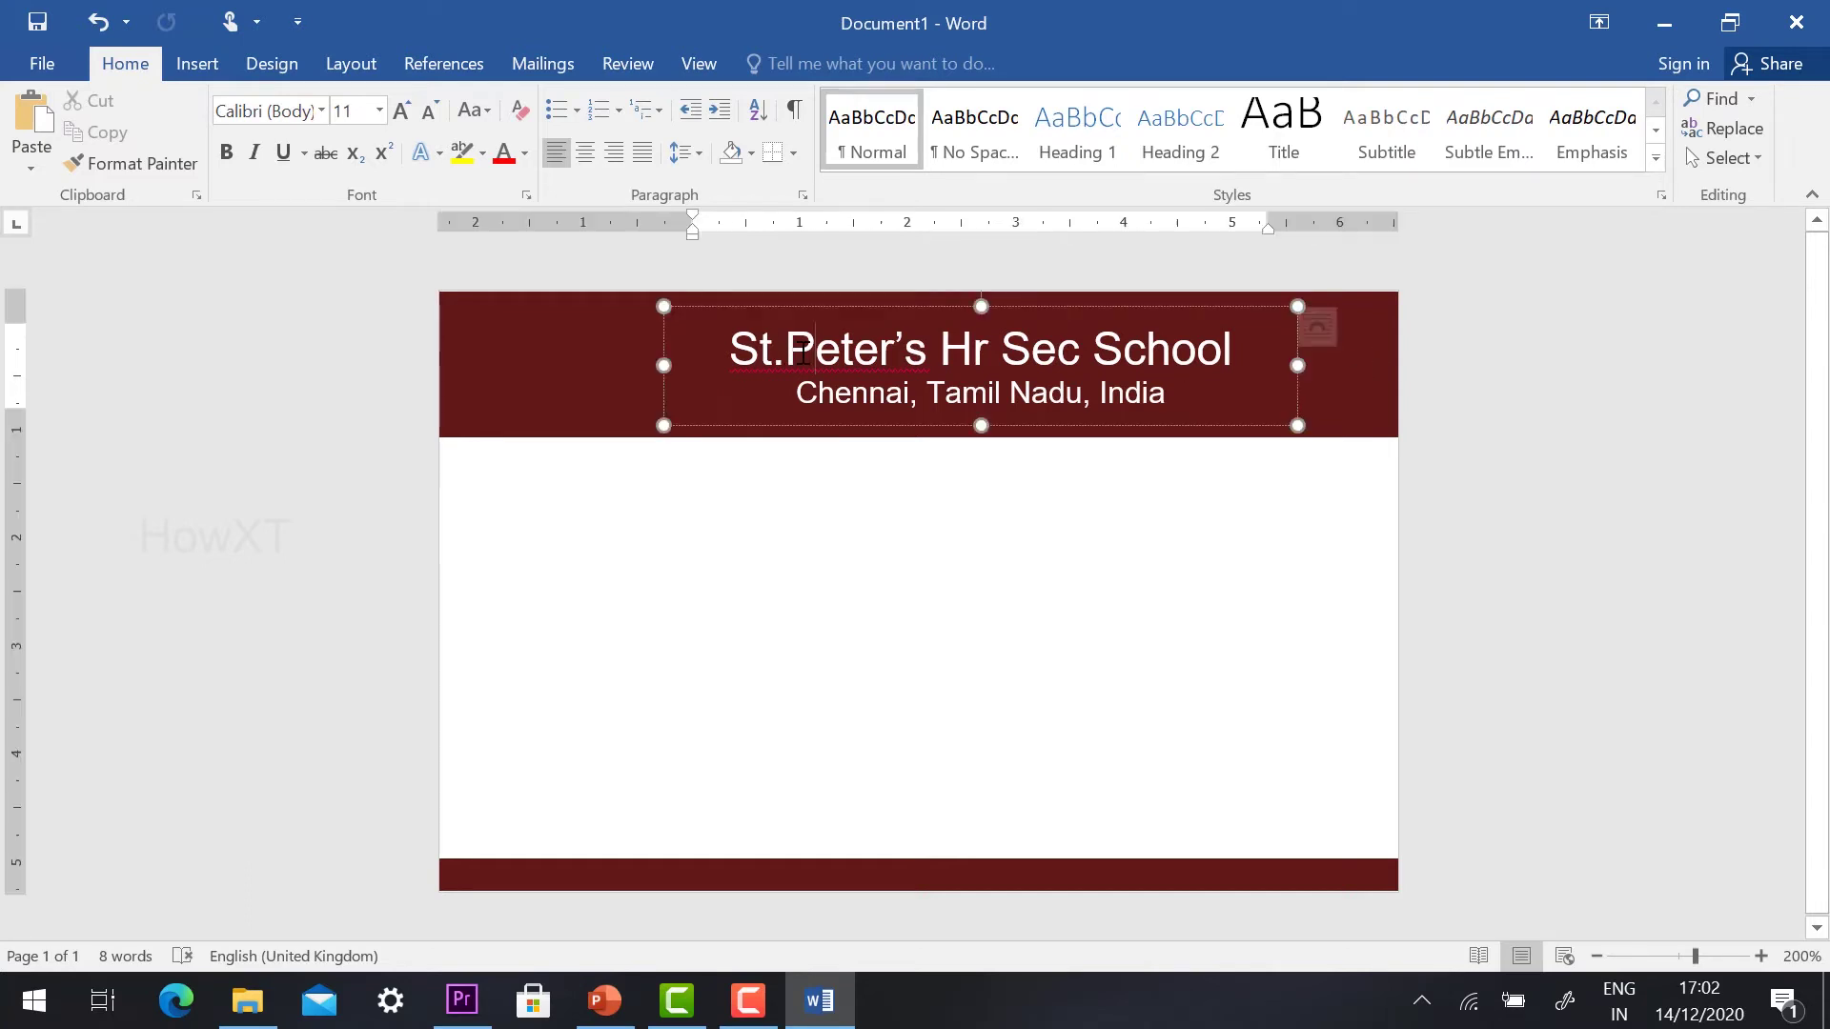
pyautogui.rightClick(767, 348)
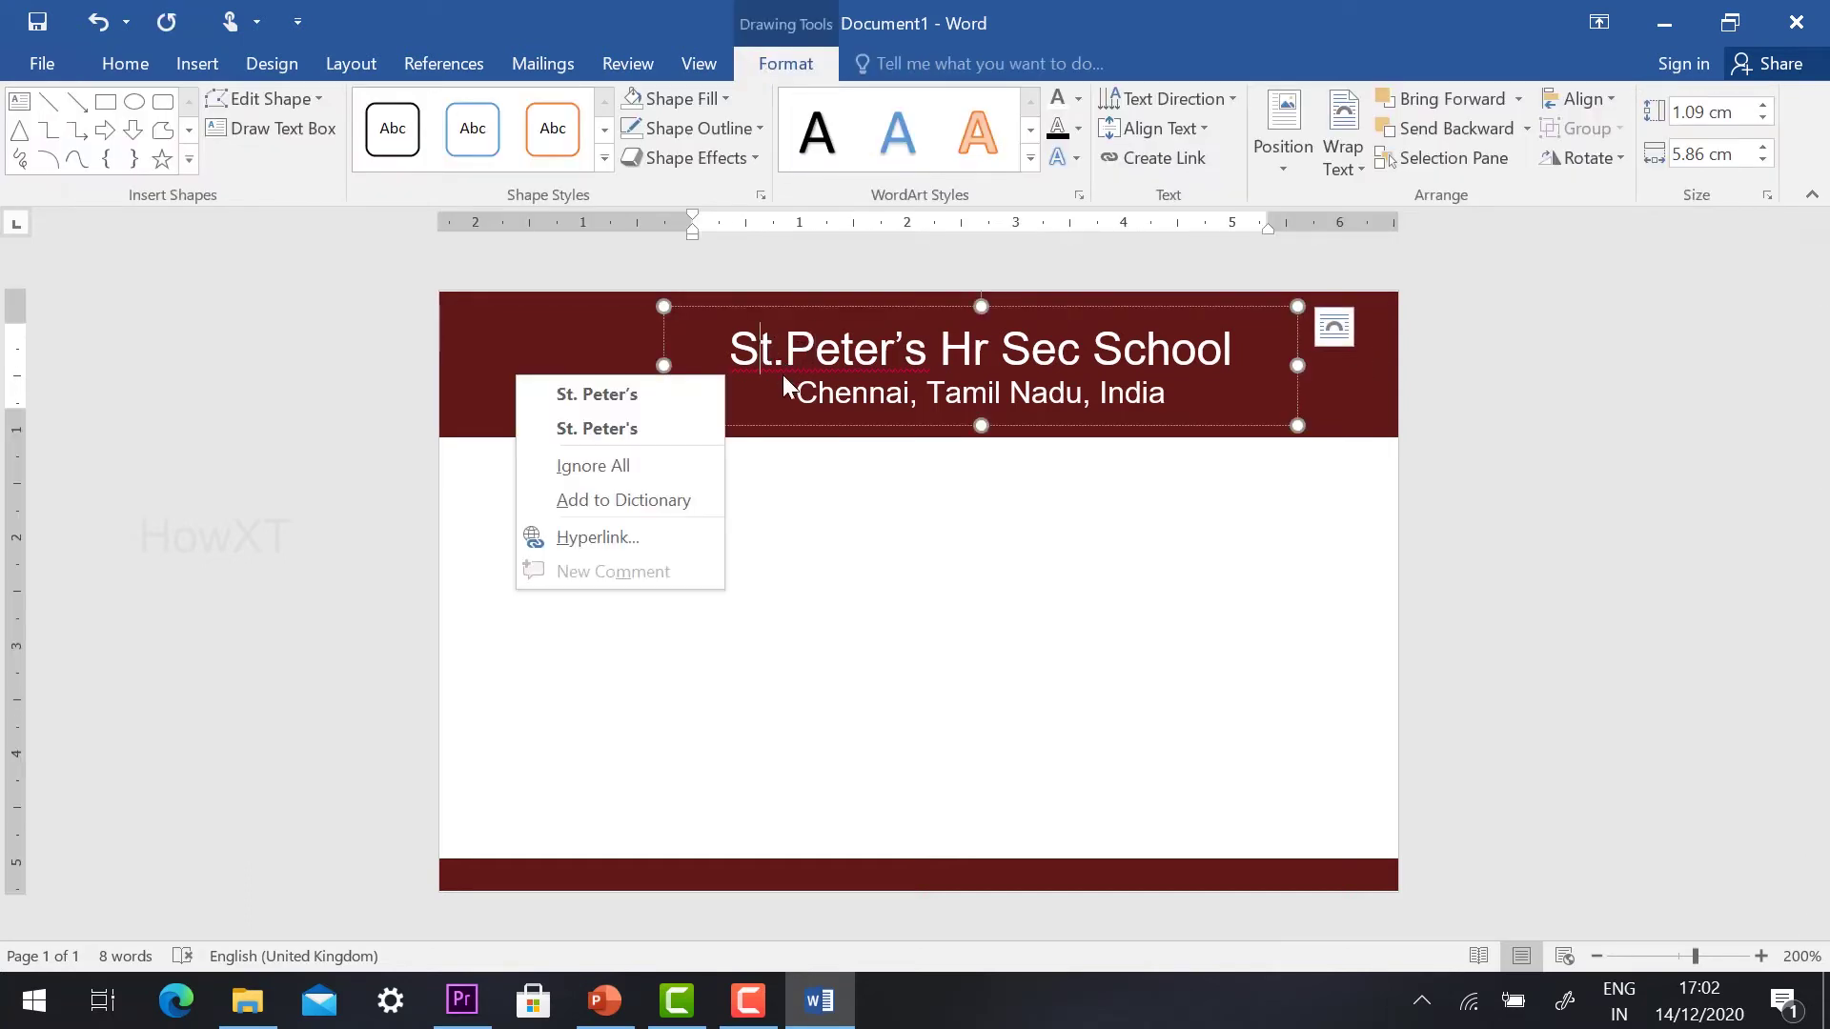
pyautogui.click(650, 391)
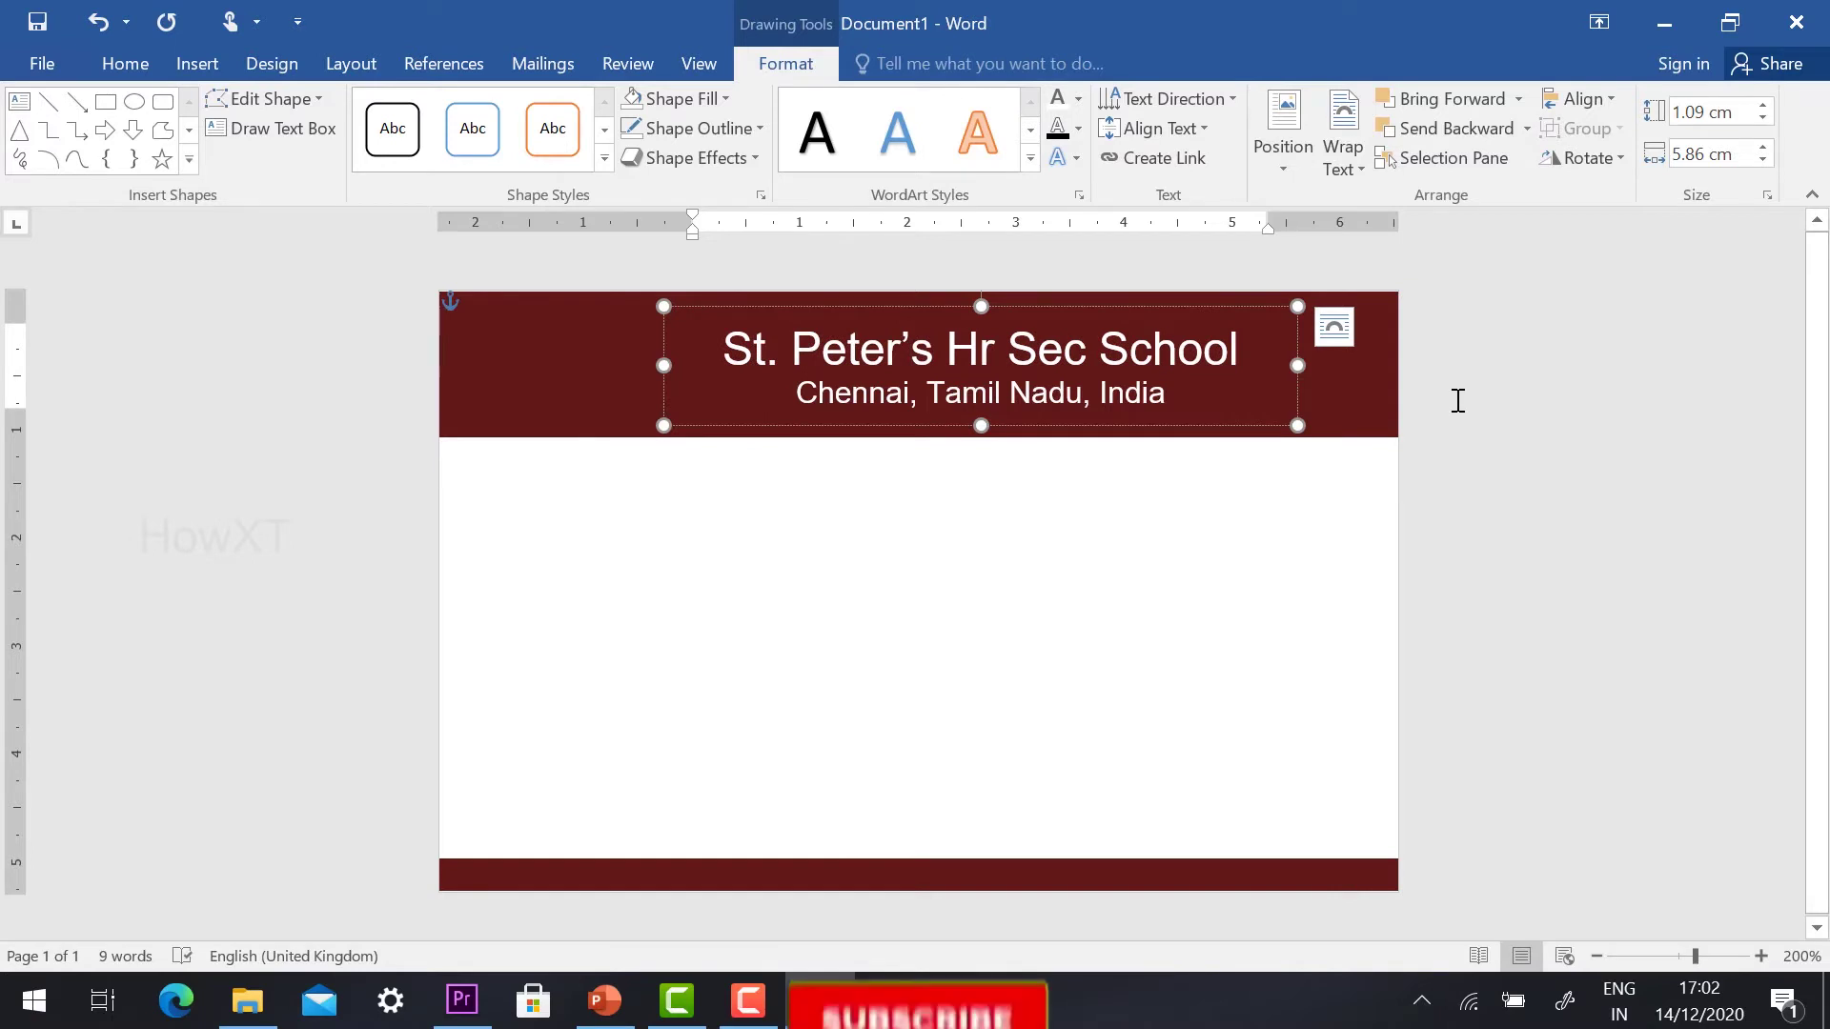
pyautogui.click(1458, 400)
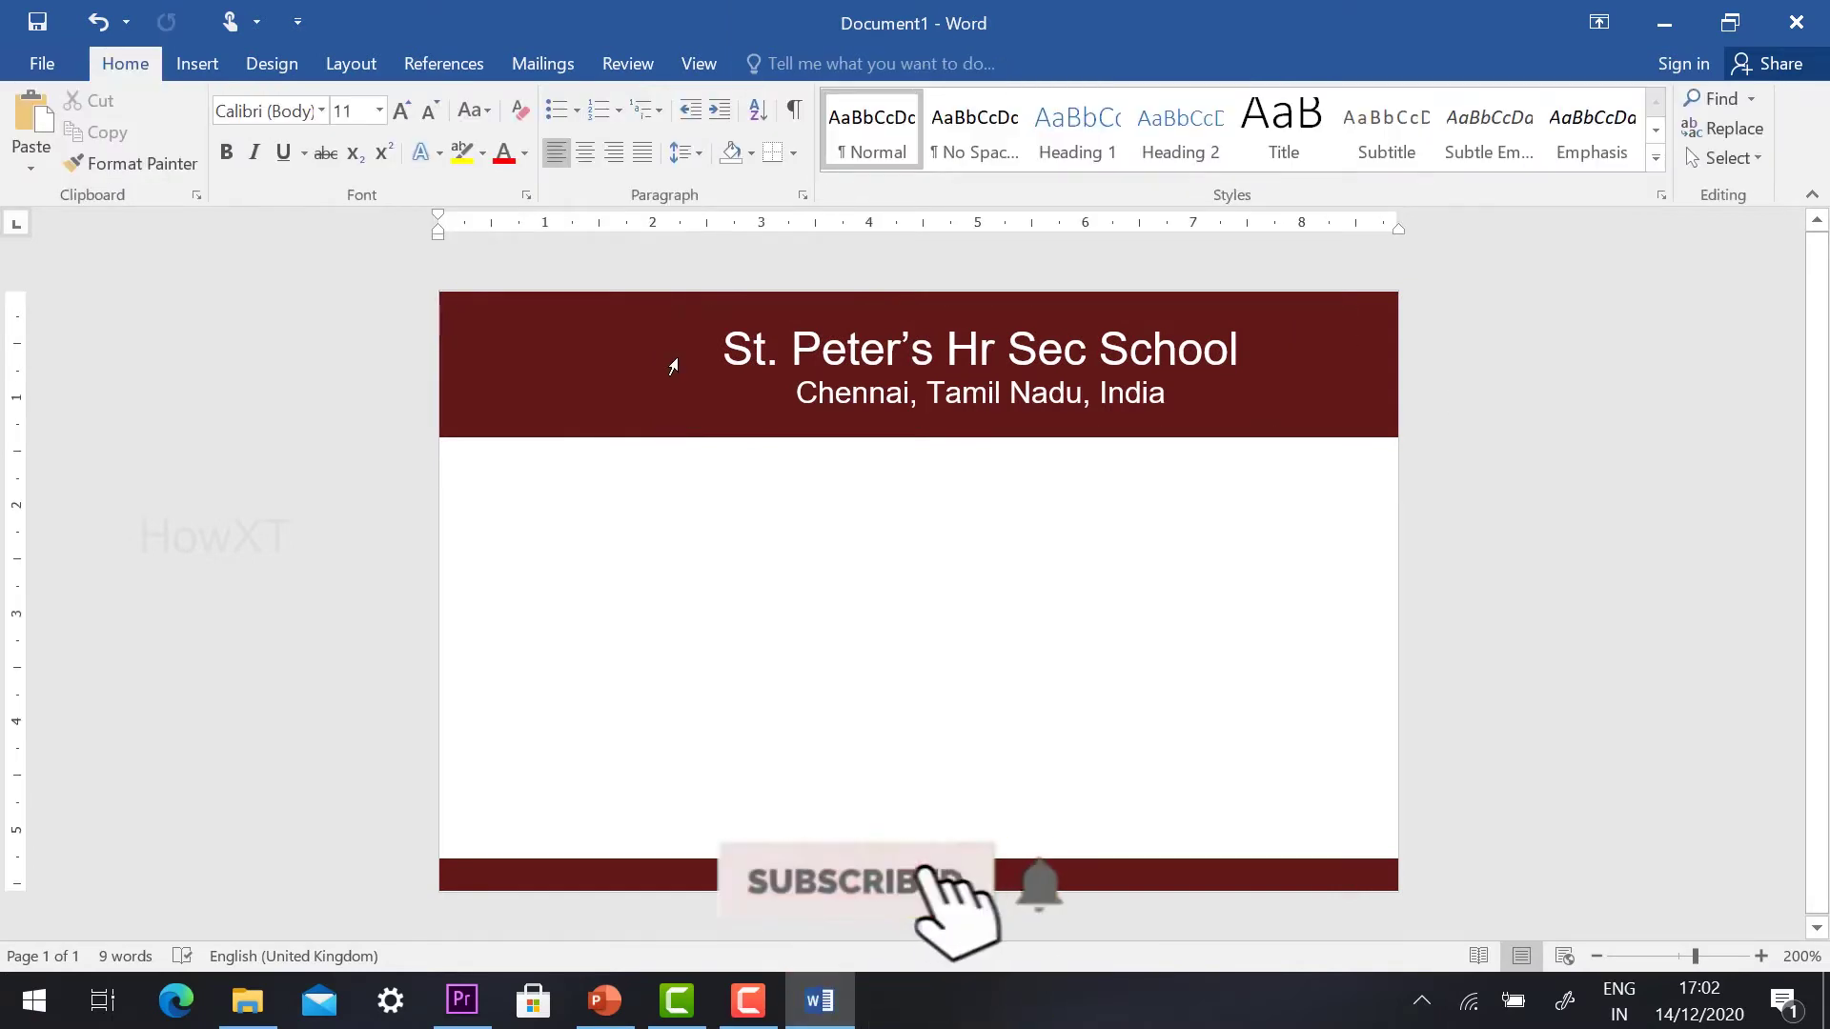
# Widen the heading box on both sides to 6.96 cm and shift it slightly left
pyautogui.click(829, 352)
pyautogui.moveTo(664, 360); pyautogui.dragTo(622, 360)
pyautogui.moveTo(1294, 366); pyautogui.dragTo(1375, 366)
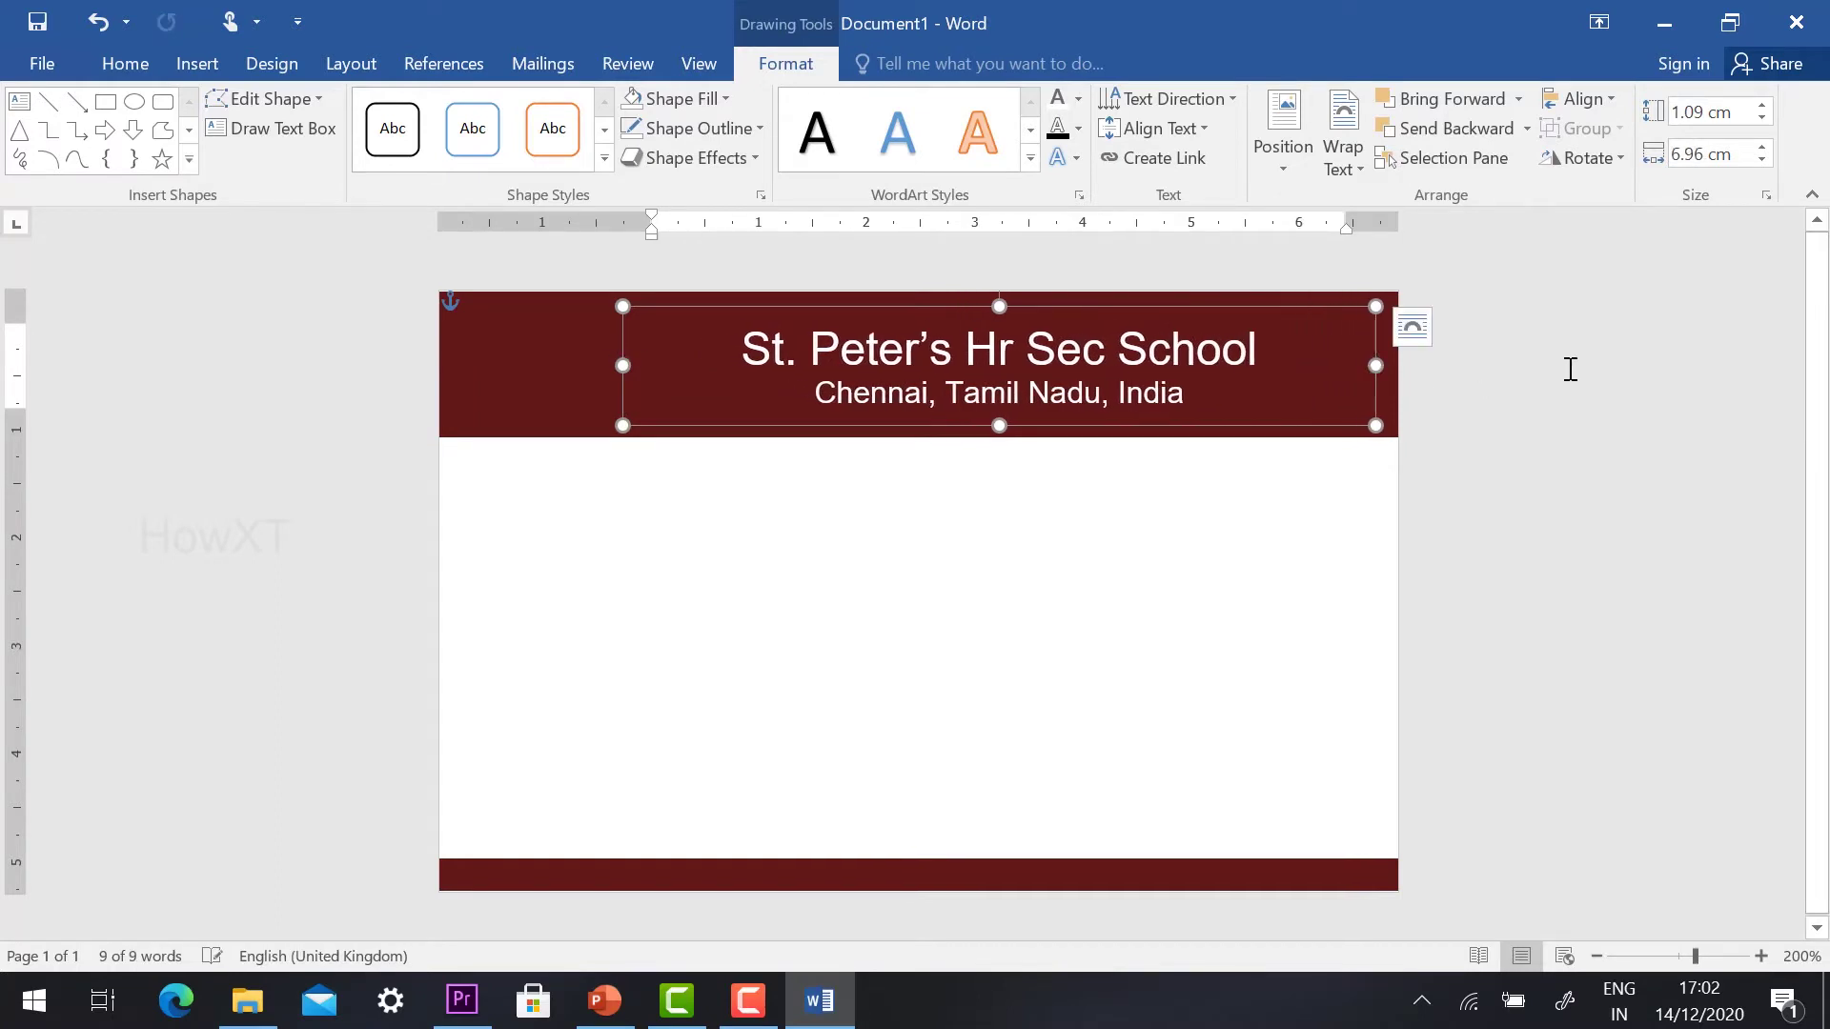
pyautogui.click(1571, 369)
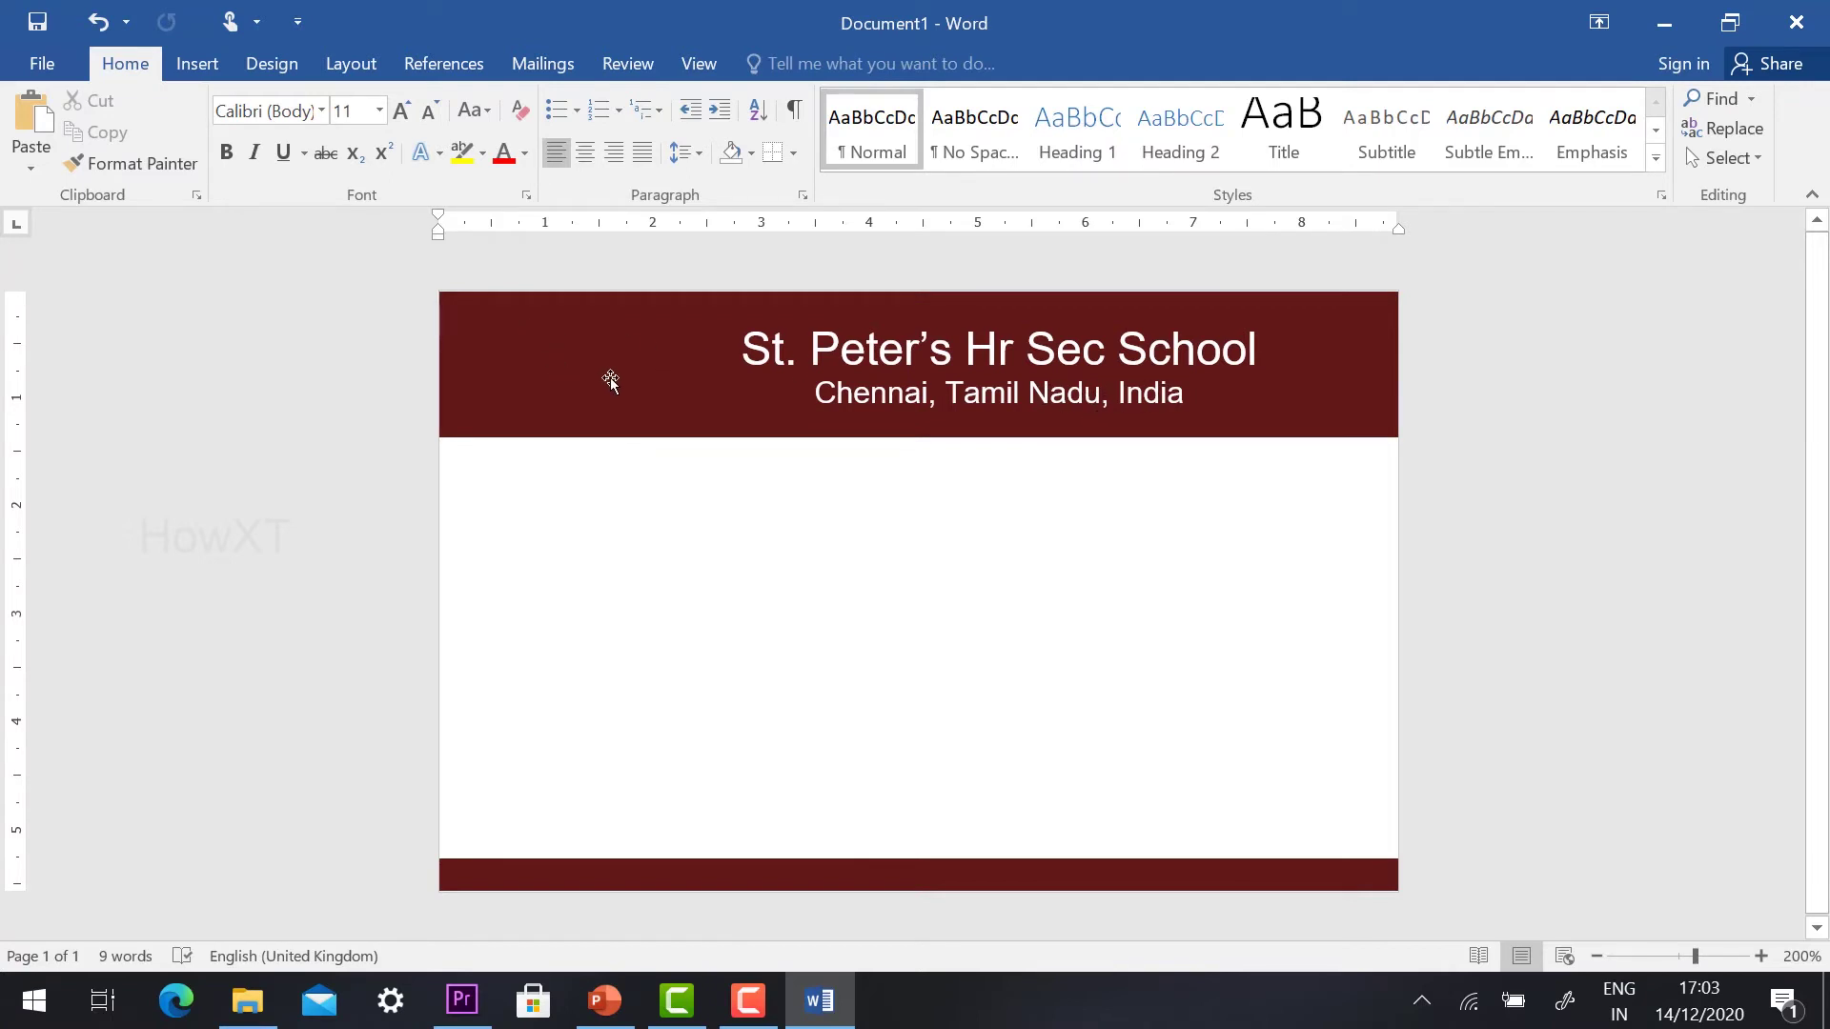
pyautogui.moveTo(740, 306); pyautogui.dragTo(693, 306)
pyautogui.tripleClick(274, 372)
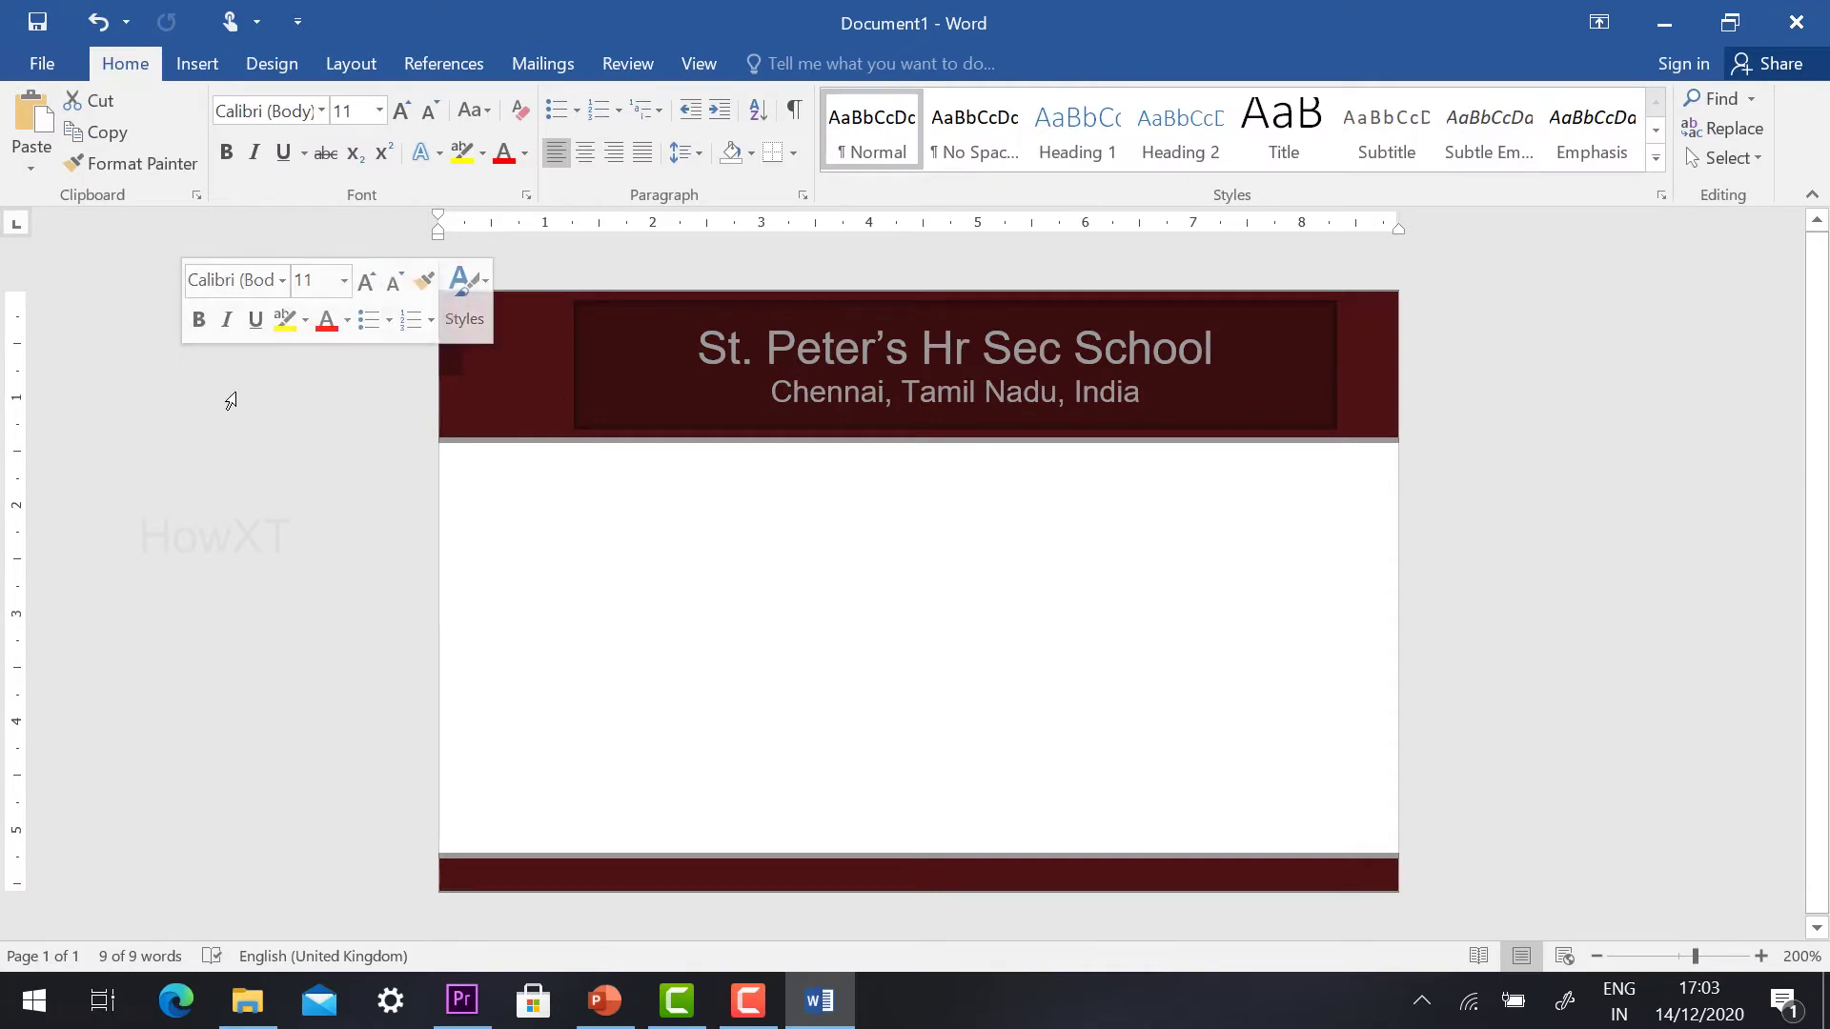
pyautogui.click(931, 349)
pyautogui.tripleClick(231, 435)
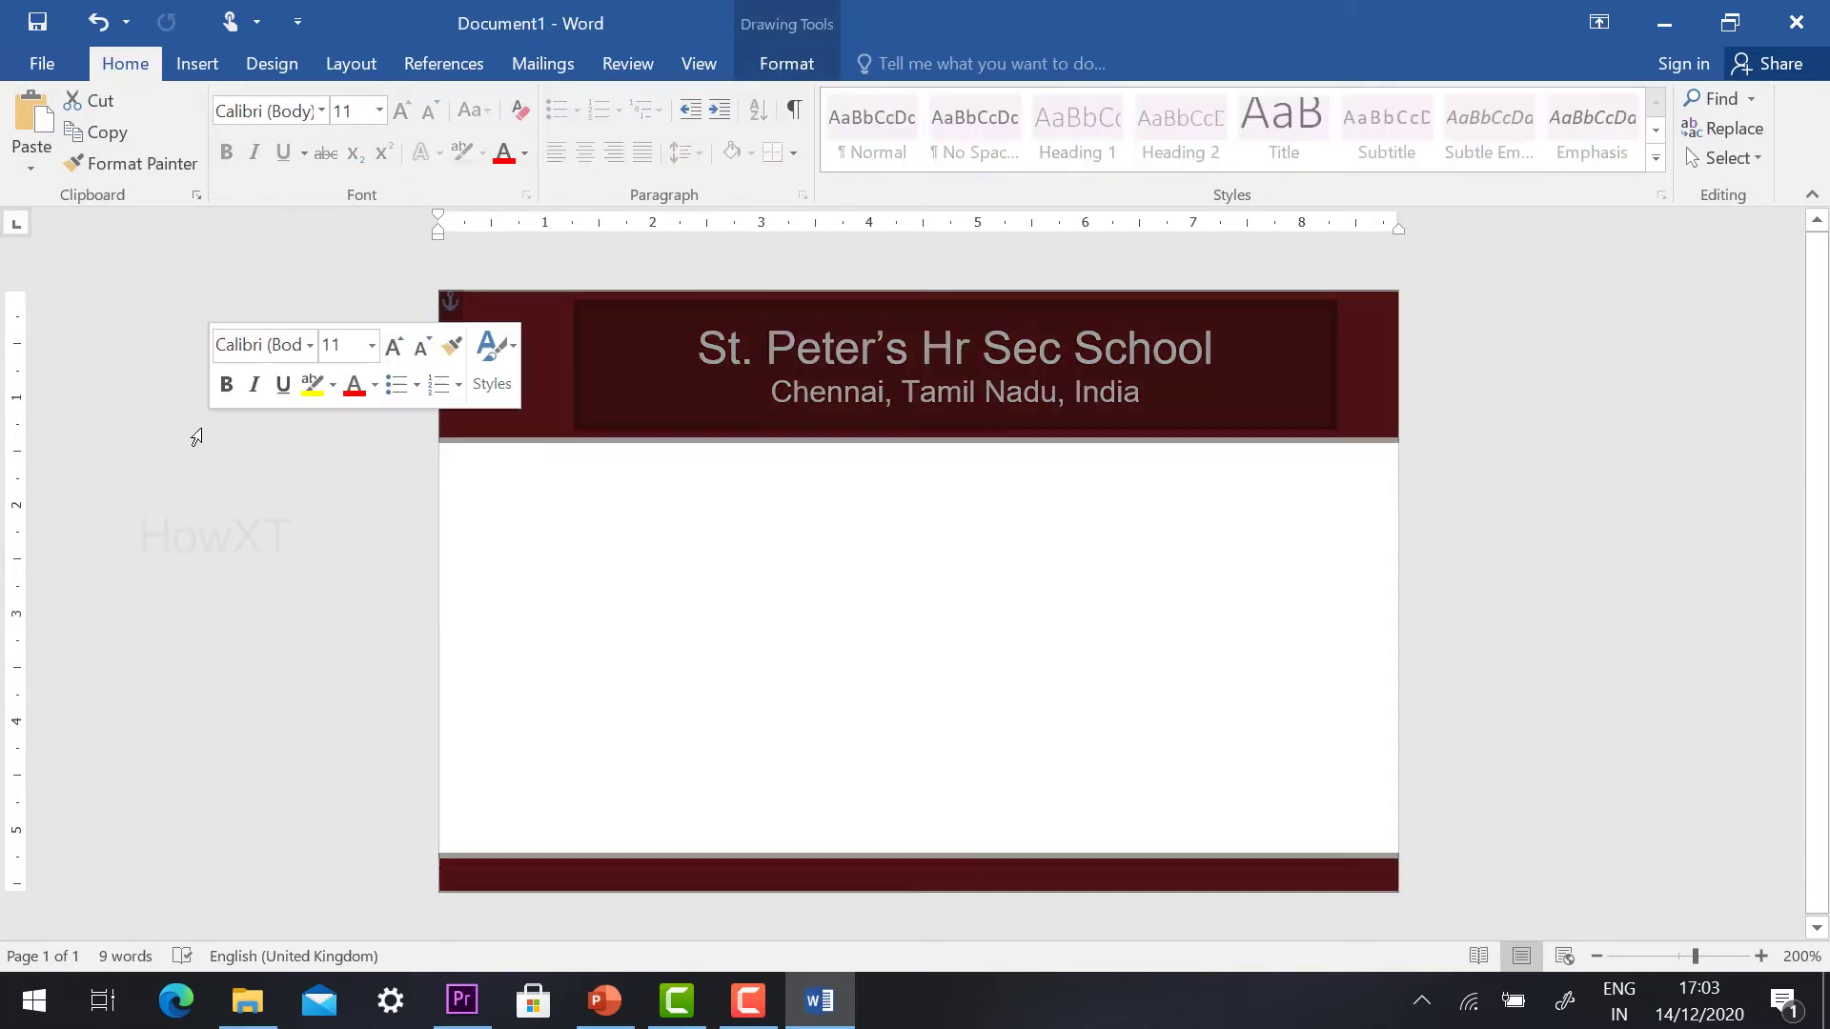
pyautogui.click(1247, 585)
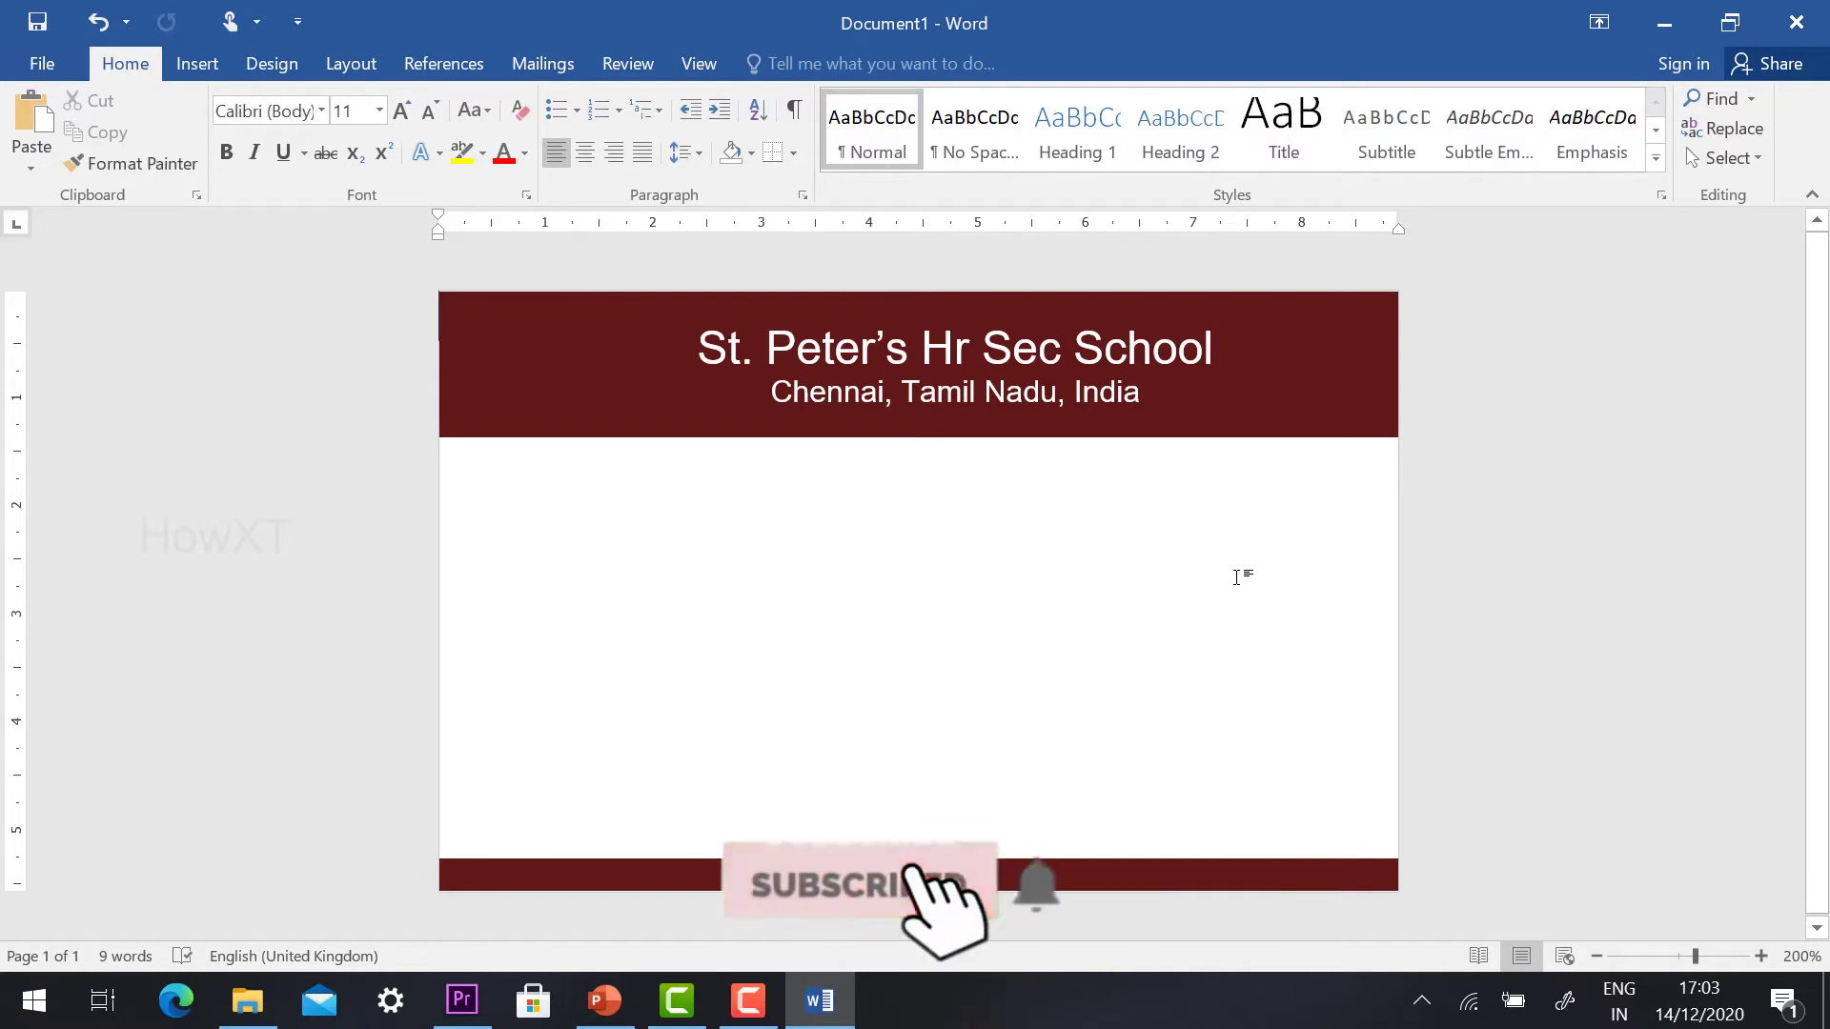
# Draw an oval circle at the left end of the maroon header
pyautogui.click(197, 62)
pyautogui.click(375, 118)
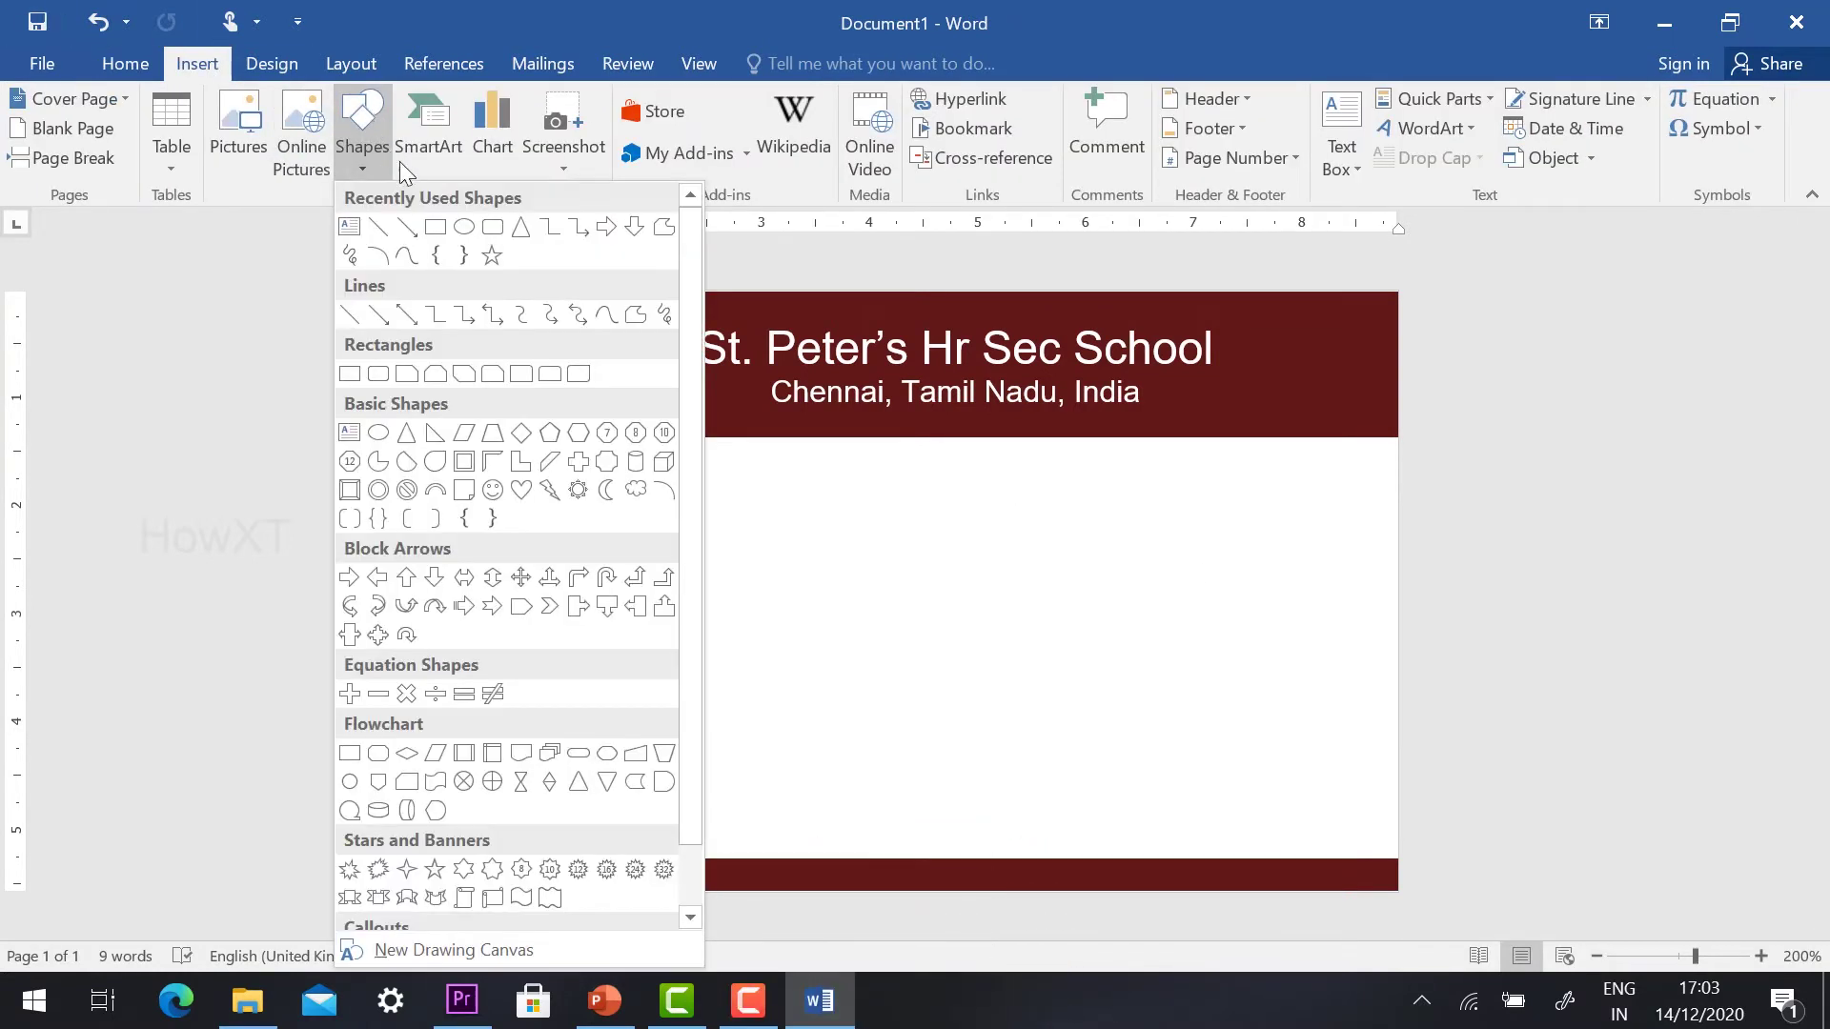
pyautogui.click(465, 245)
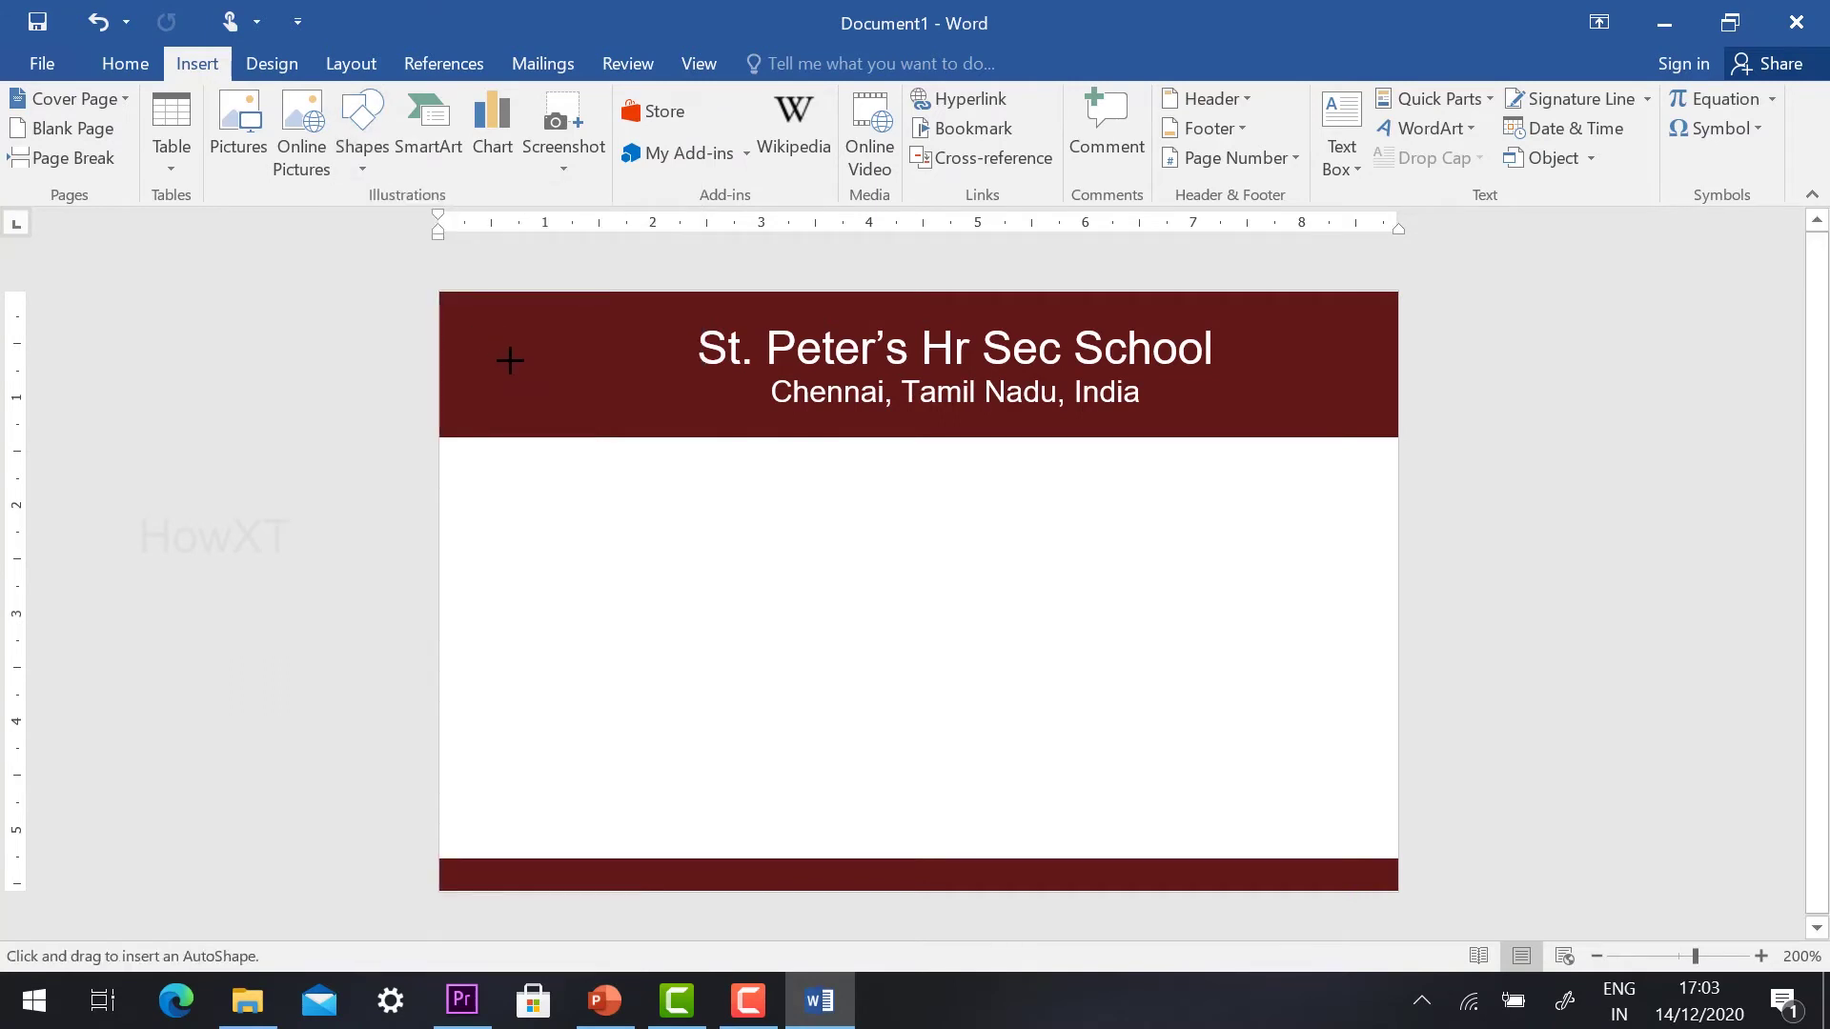
pyautogui.moveTo(494, 314); pyautogui.dragTo(613, 438)
pyautogui.click(331, 376)
pyautogui.click(528, 365)
pyautogui.click(531, 378)
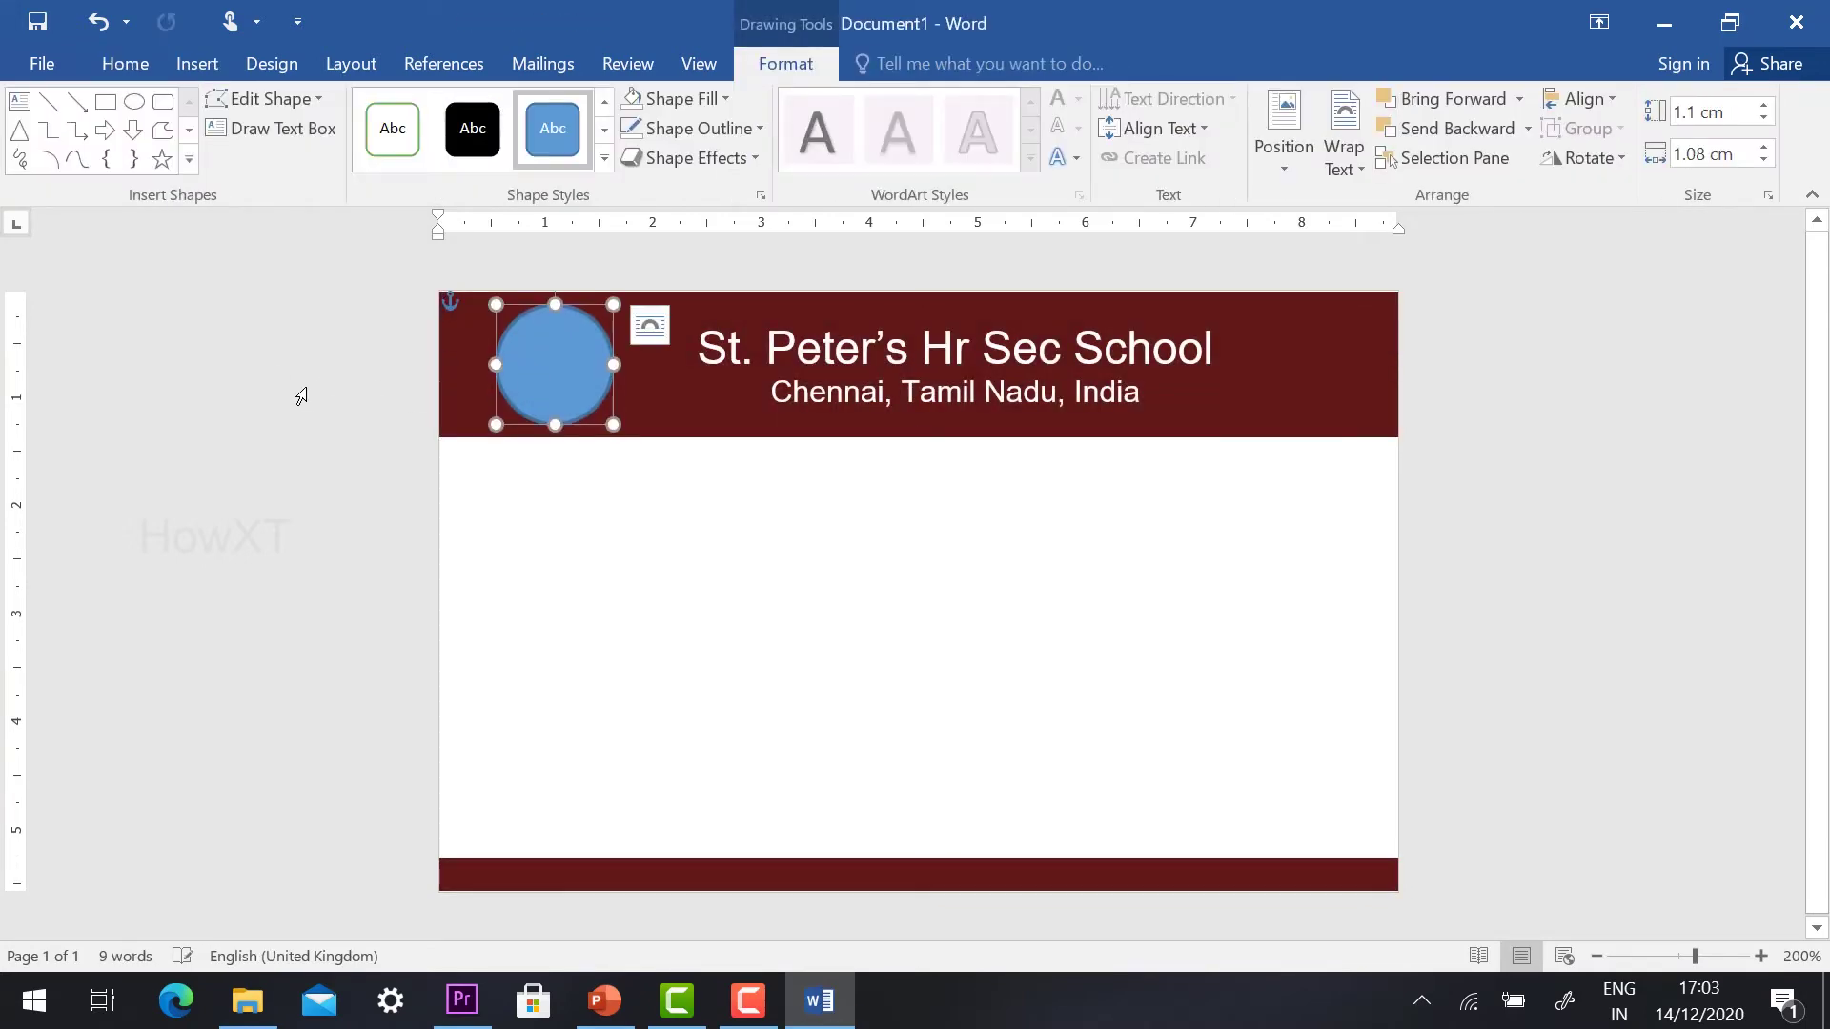
pyautogui.click(298, 396)
pyautogui.click(517, 642)
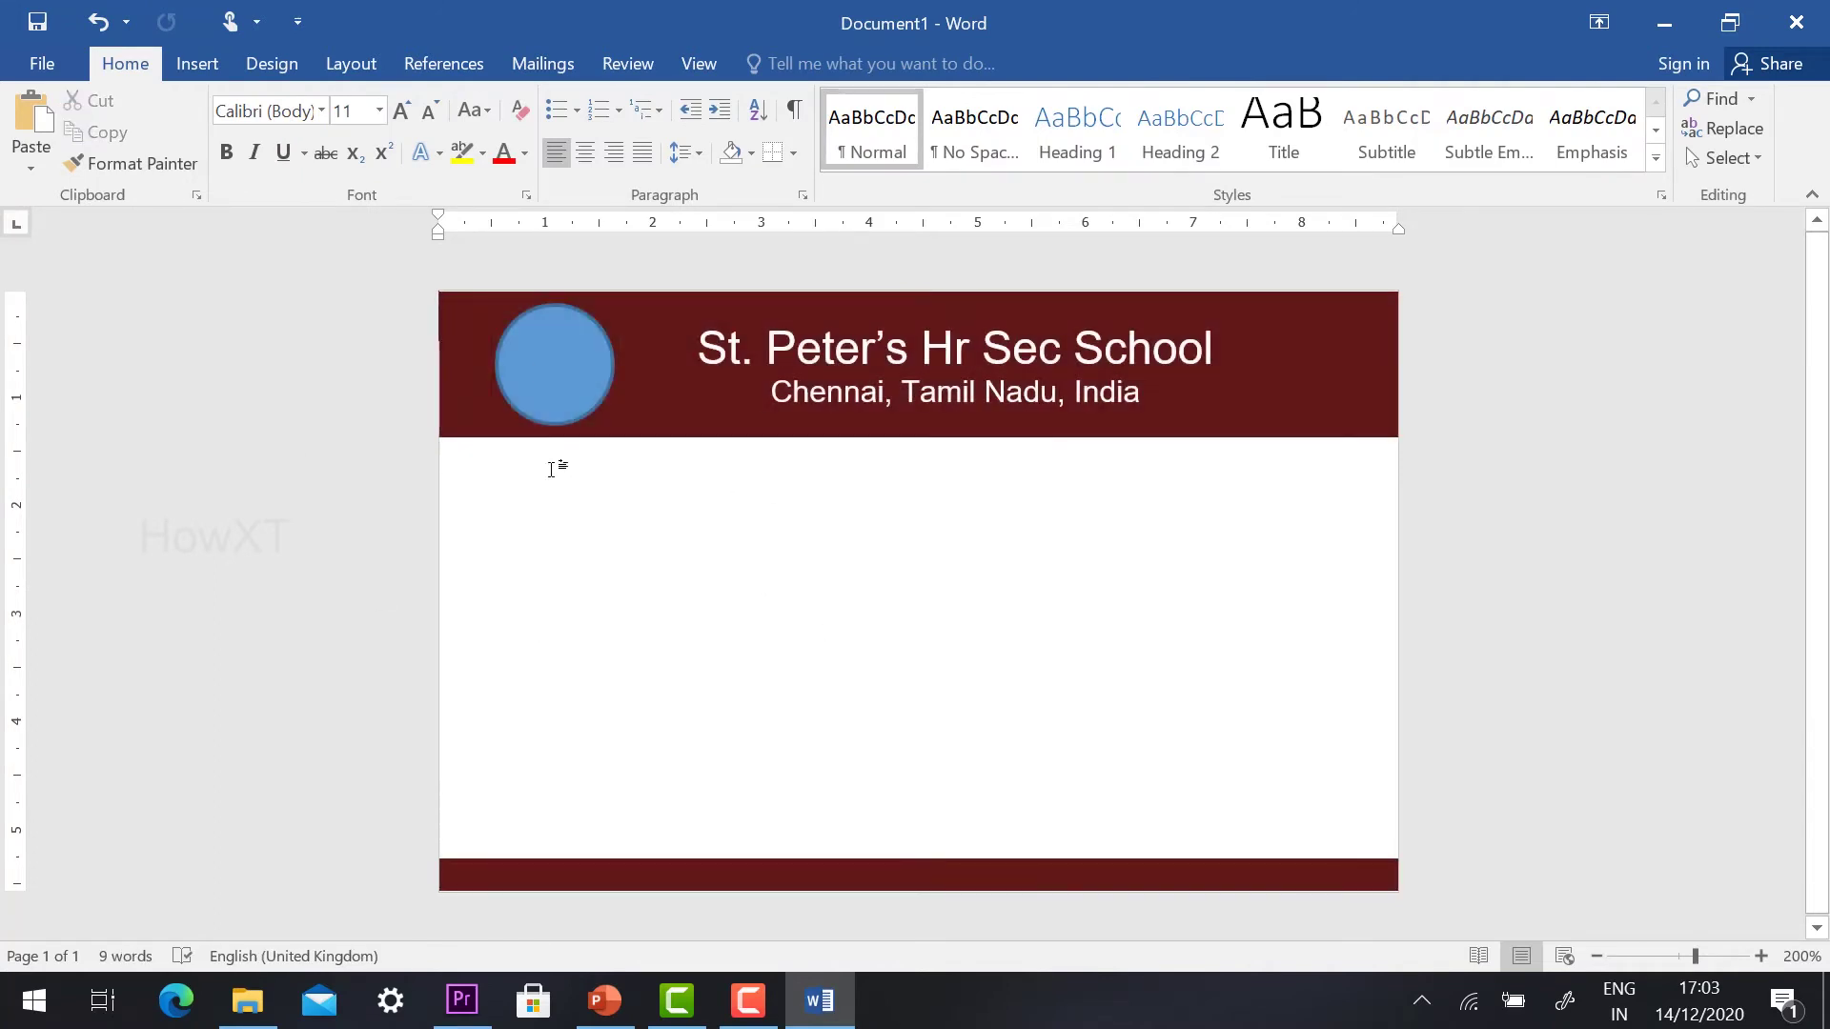
# Open the Format Shape settings for the blue circle
pyautogui.click(539, 355)
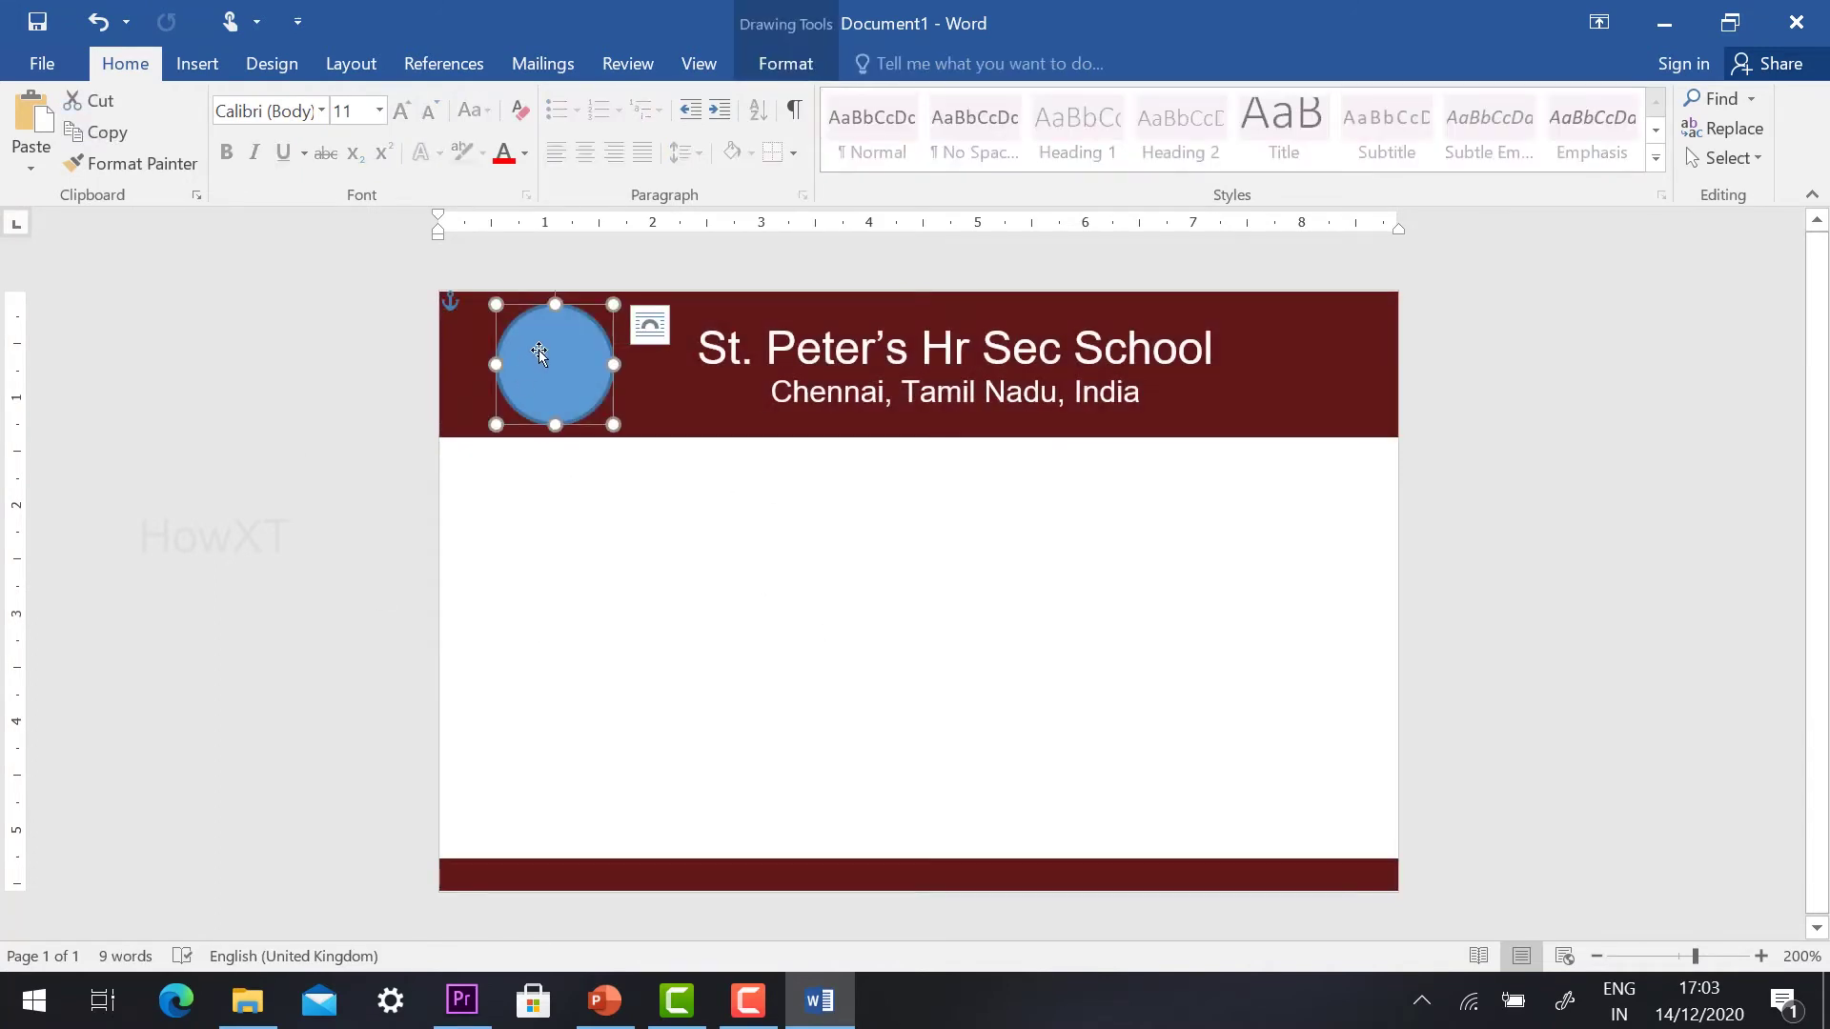
pyautogui.rightClick(540, 355)
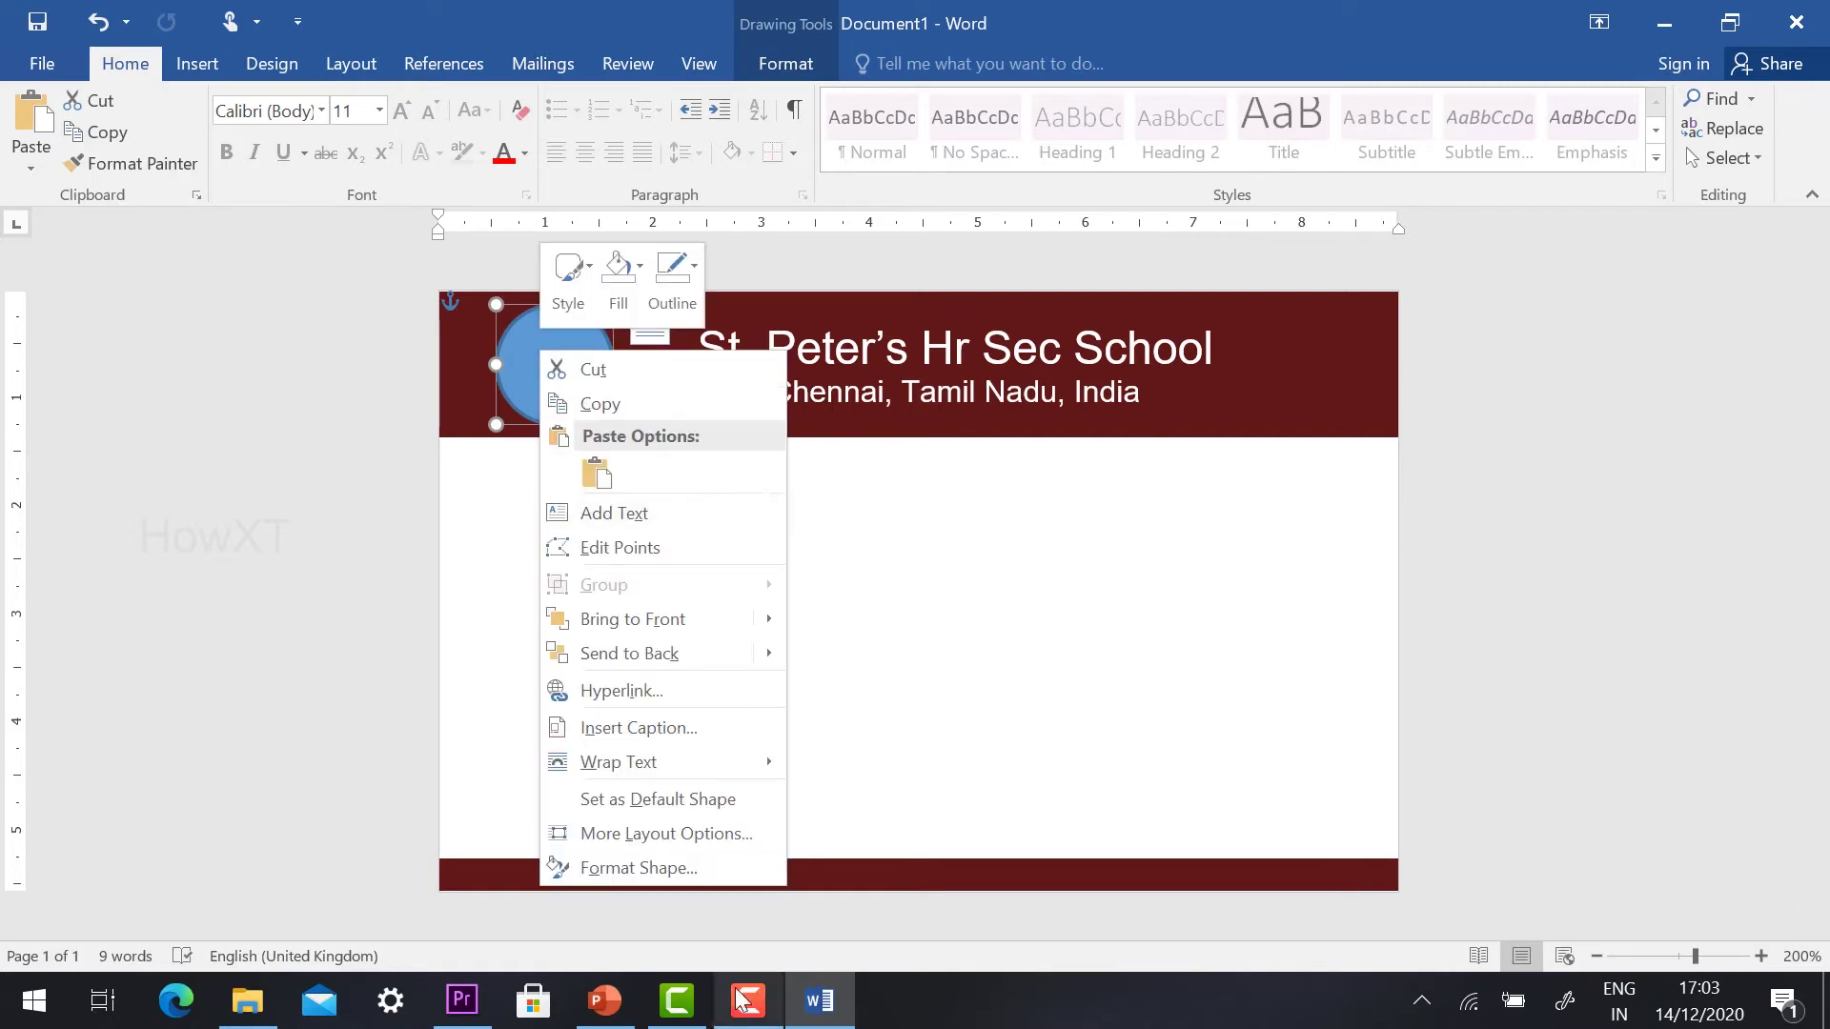
pyautogui.click(629, 869)
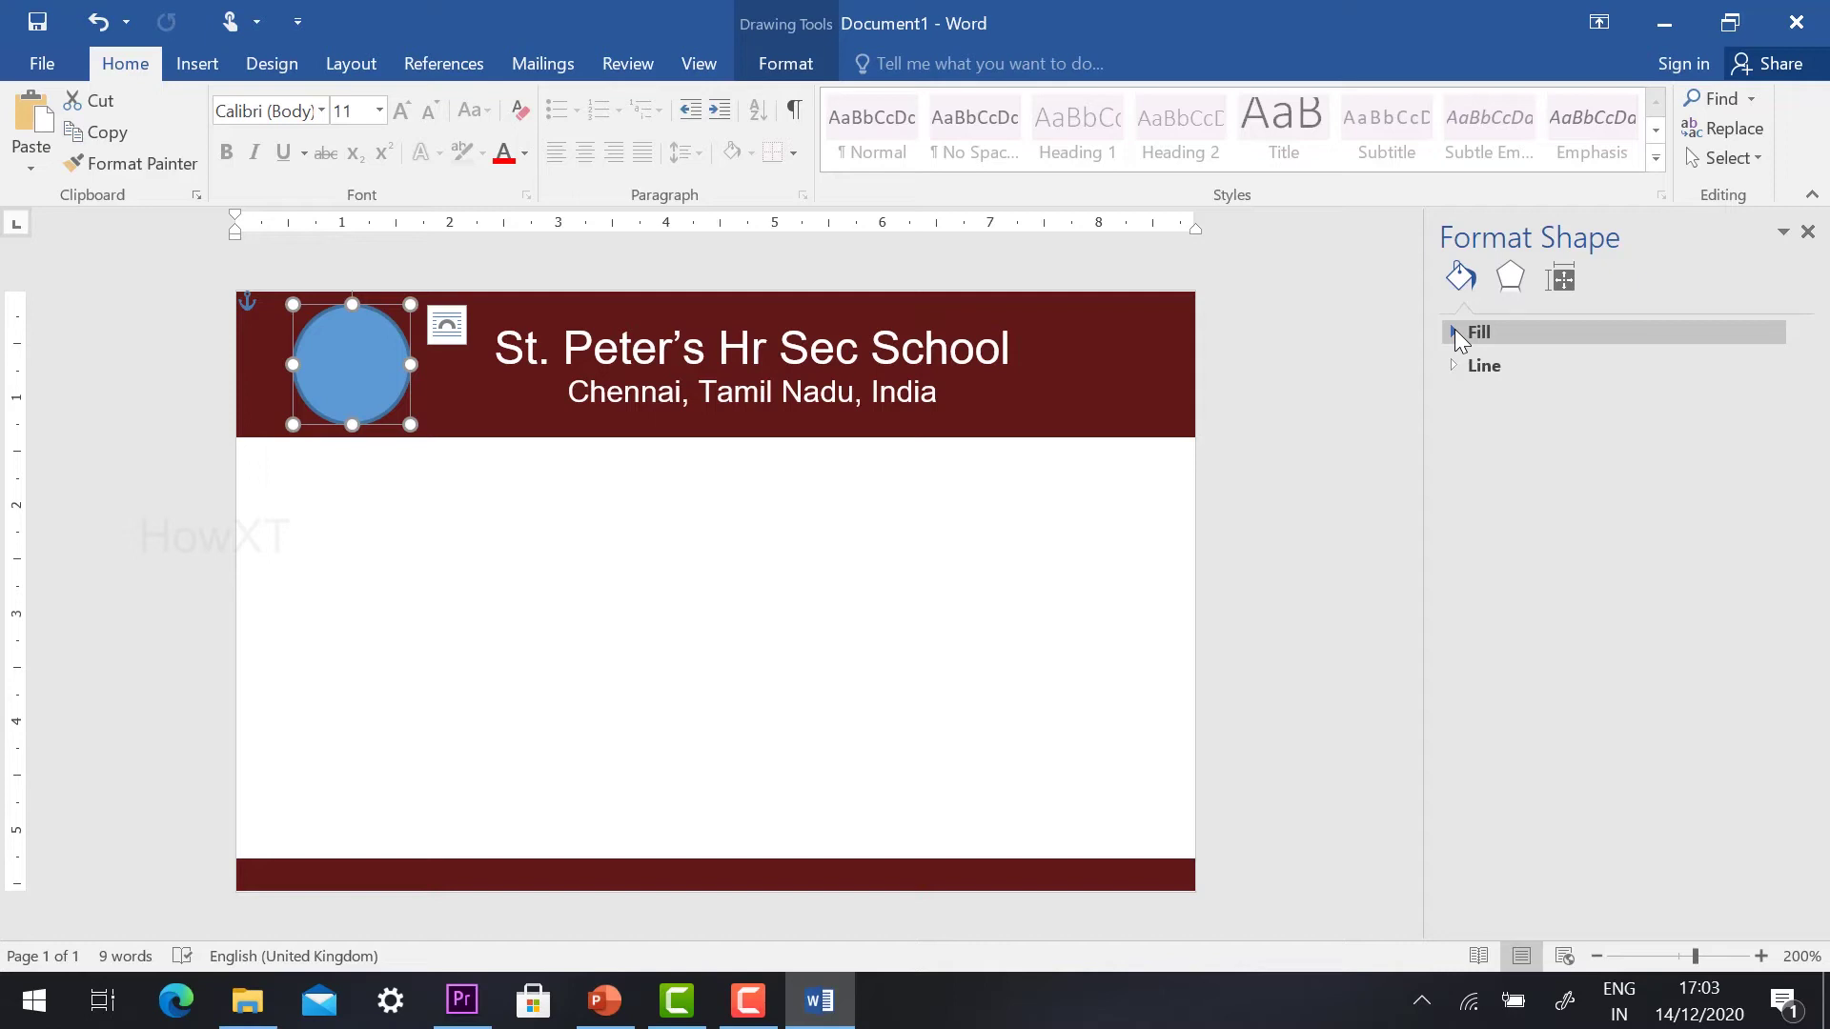
# Switch the header circle to a picture or texture fill and bring up File Explorer
pyautogui.click(1455, 330)
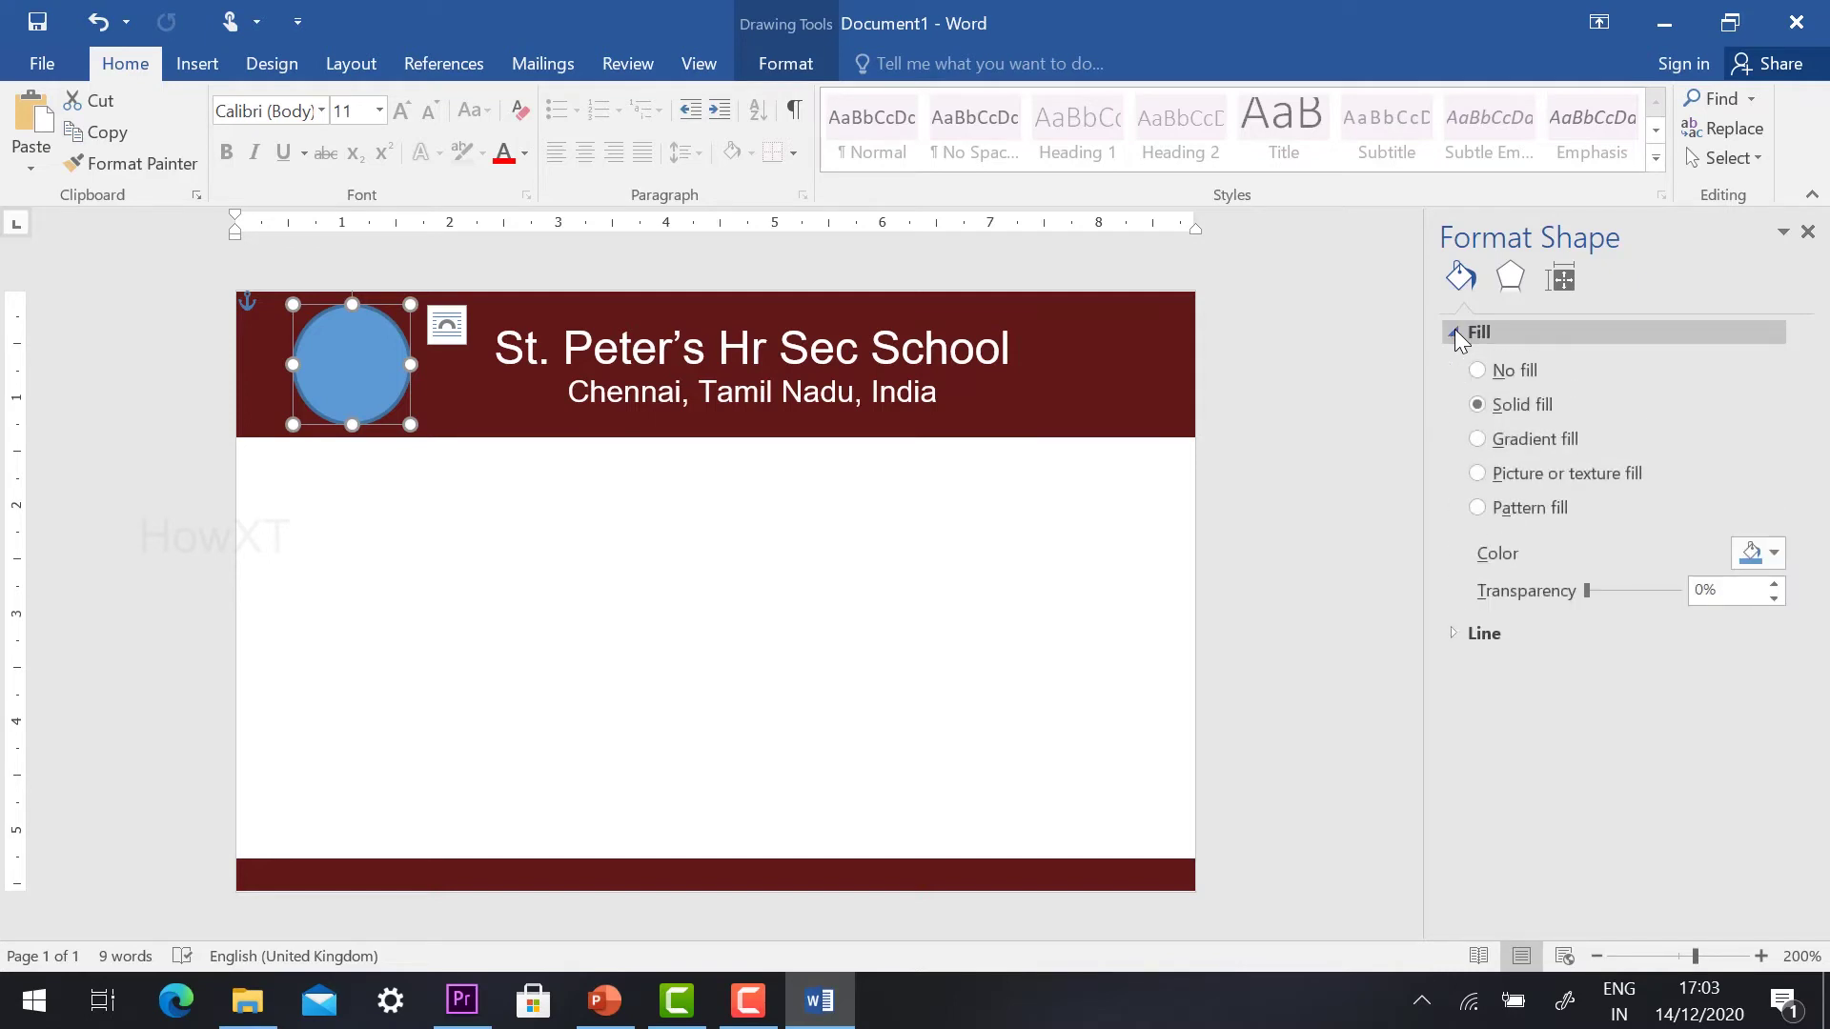
pyautogui.click(1493, 381)
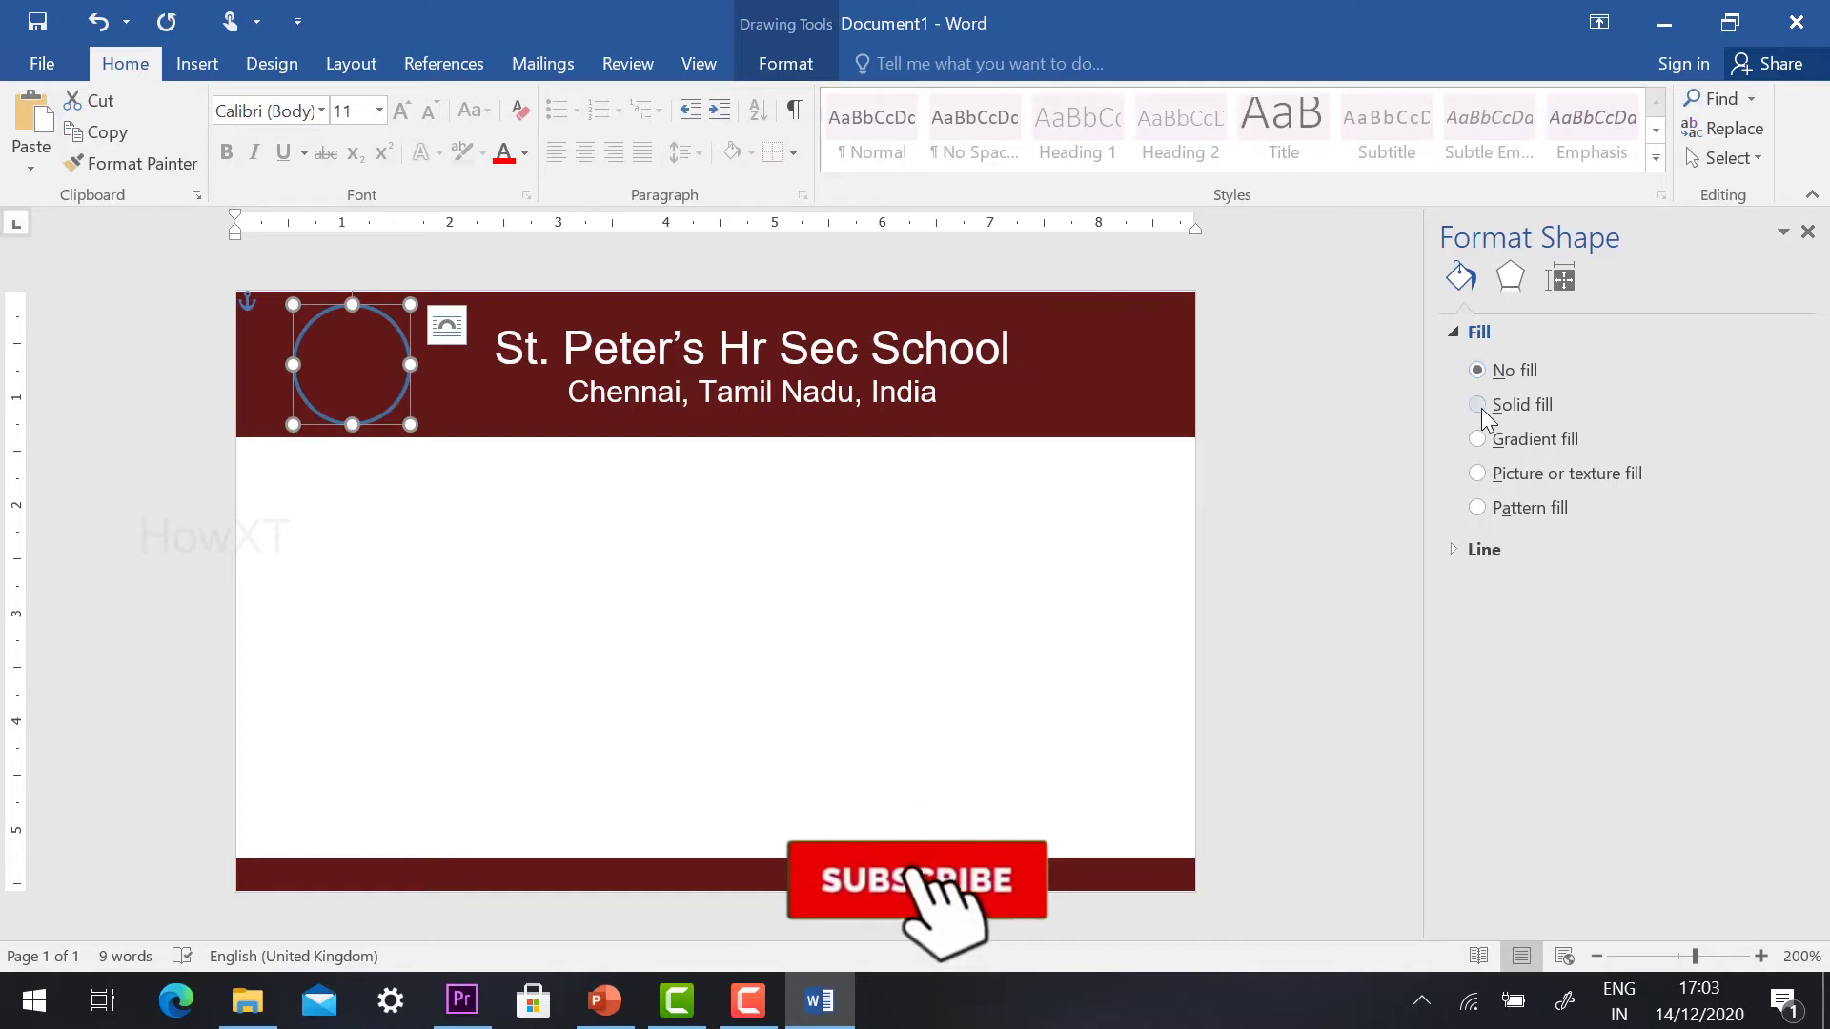
pyautogui.click(1481, 414)
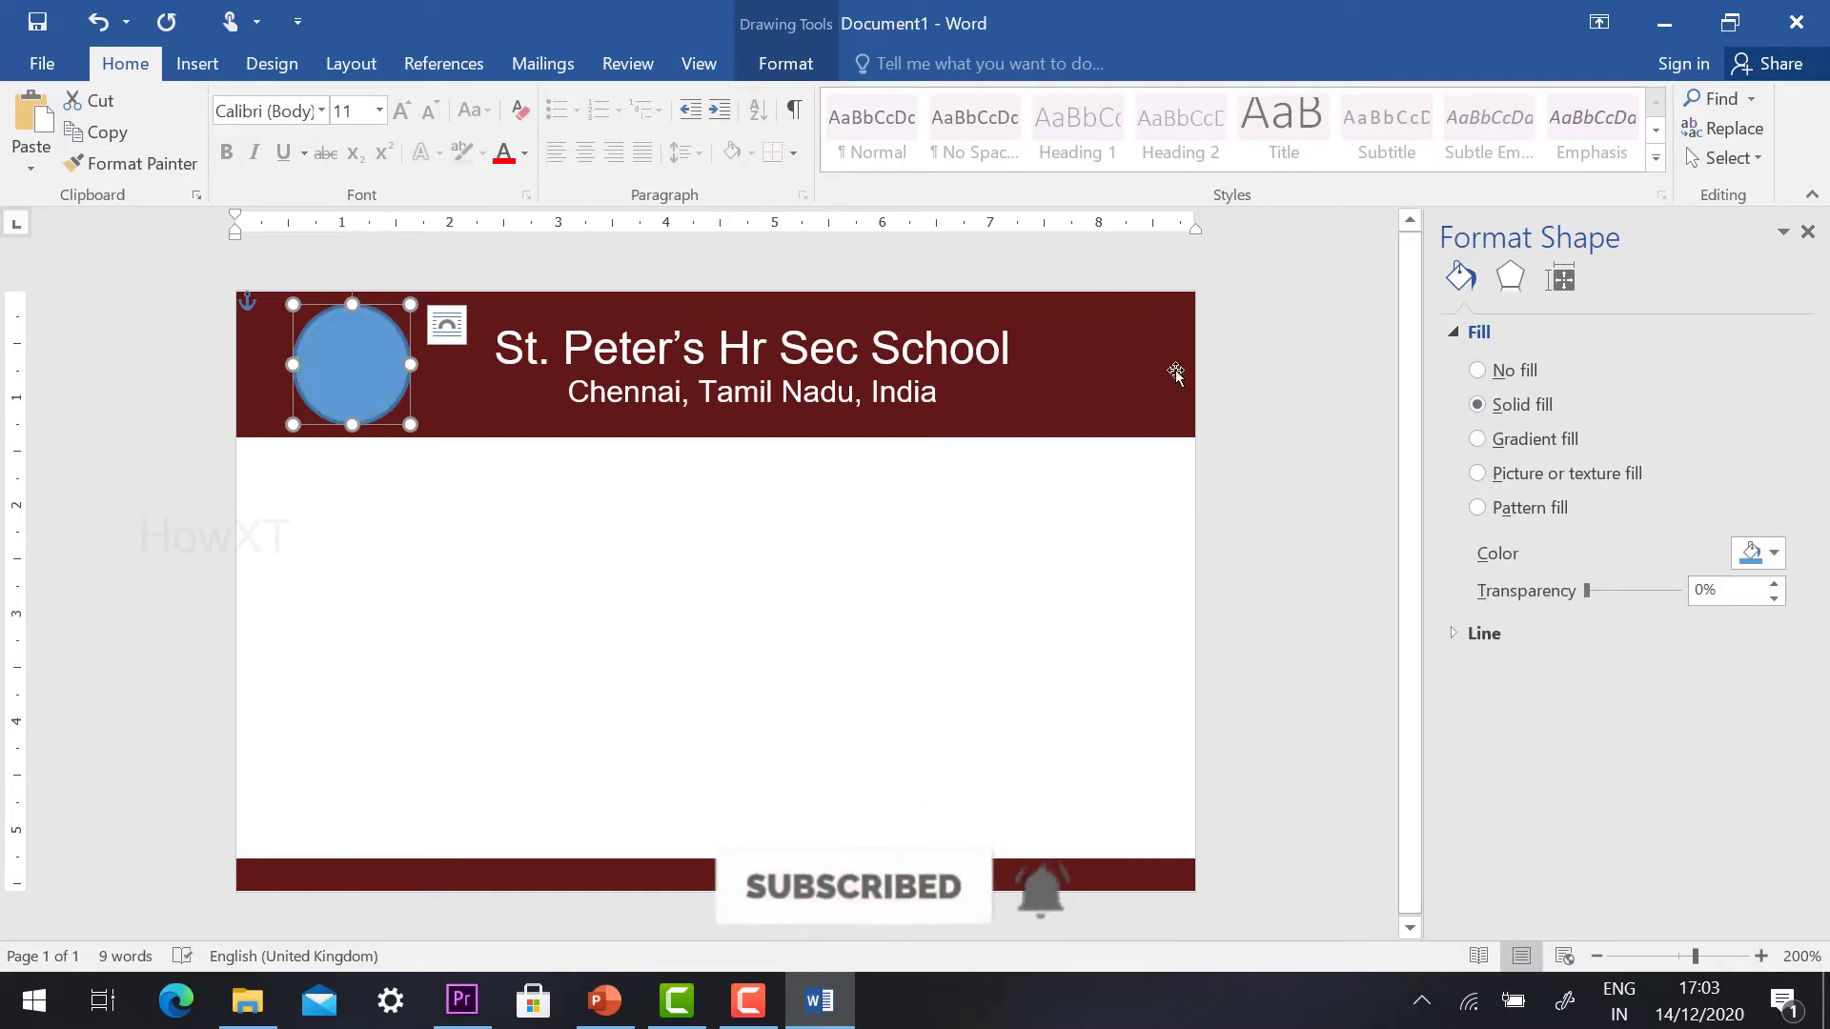
pyautogui.click(1480, 475)
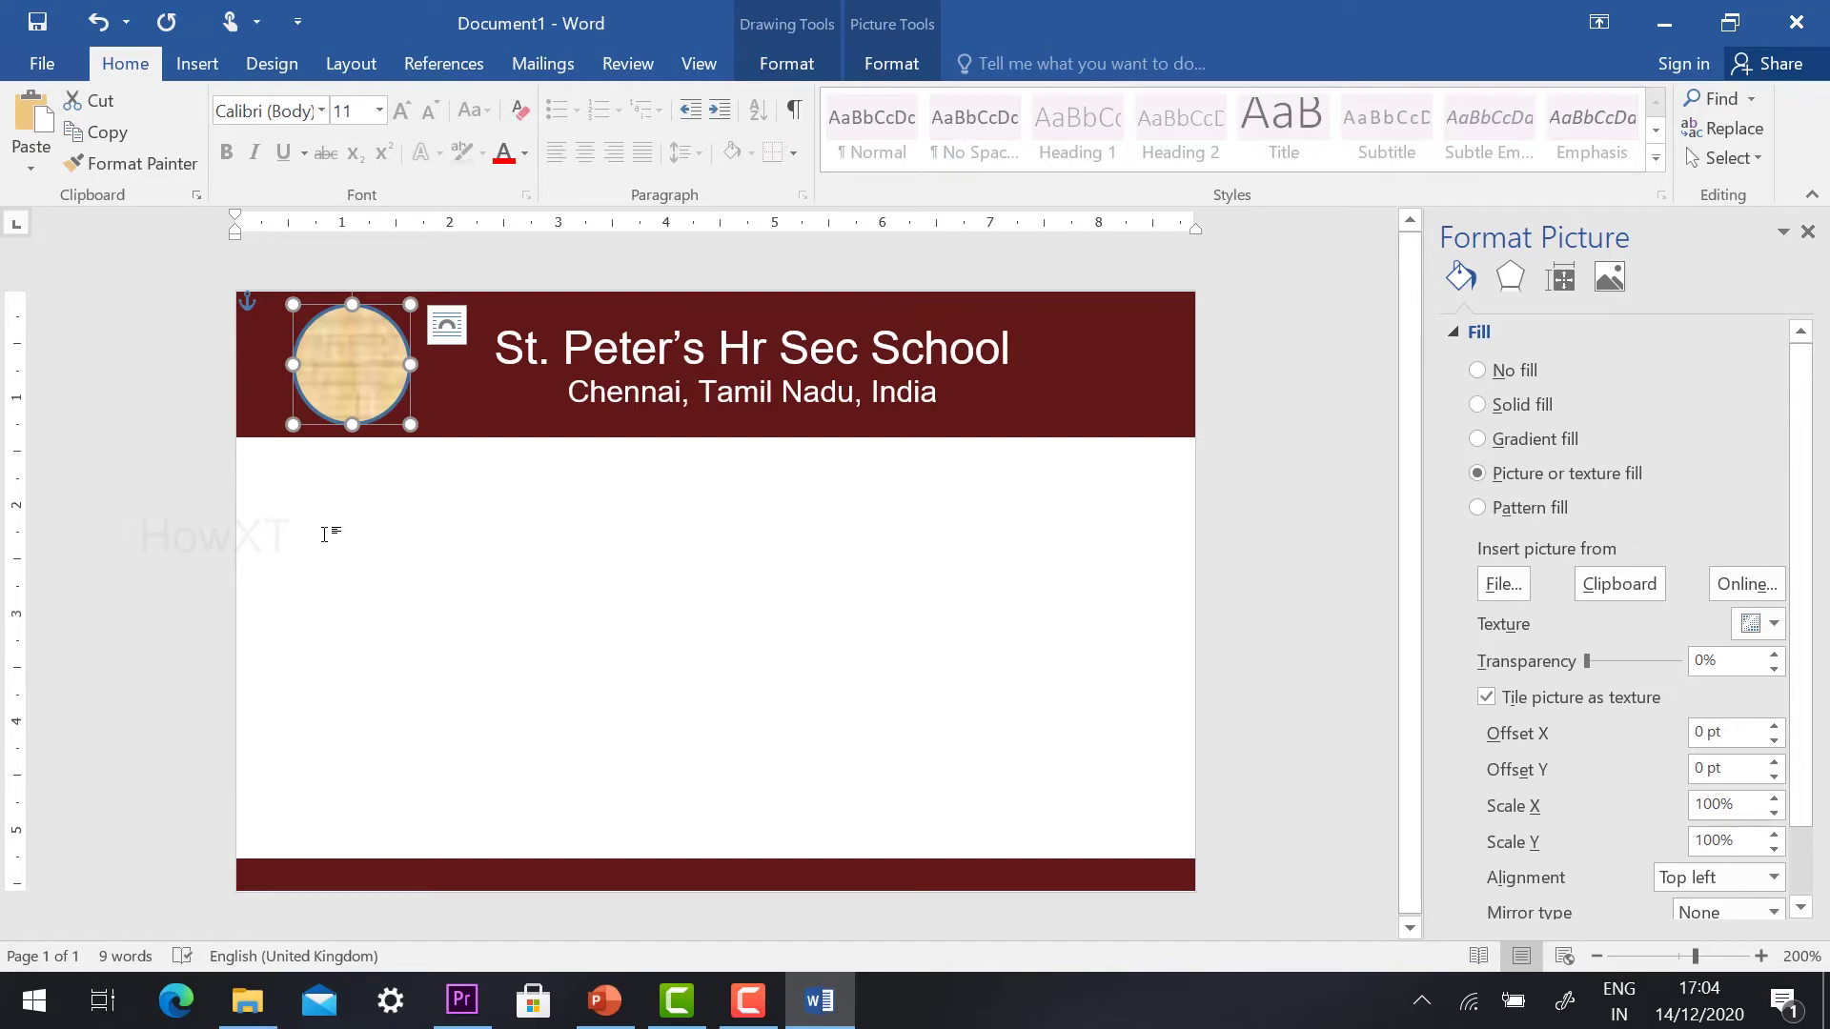
pyautogui.press('super+e')
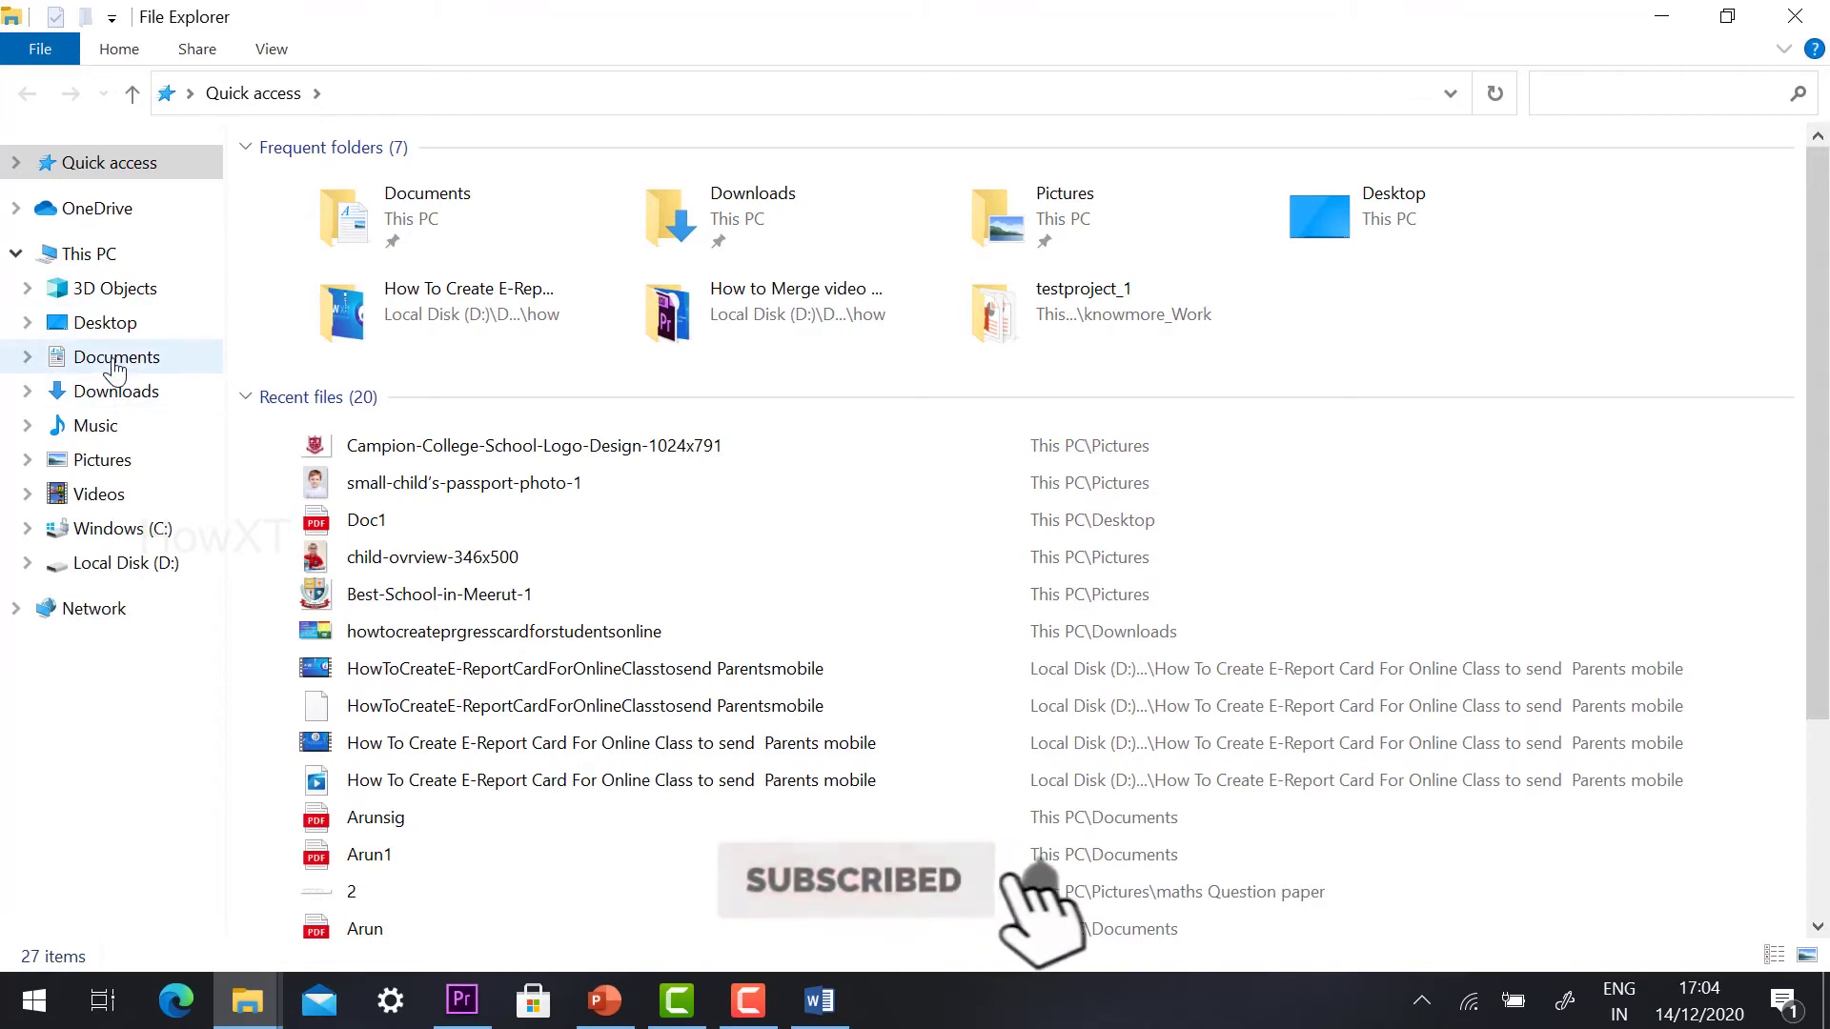
# Locate the Campion-College logo in Pictures, then minimize File Explorer
pyautogui.click(103, 460)
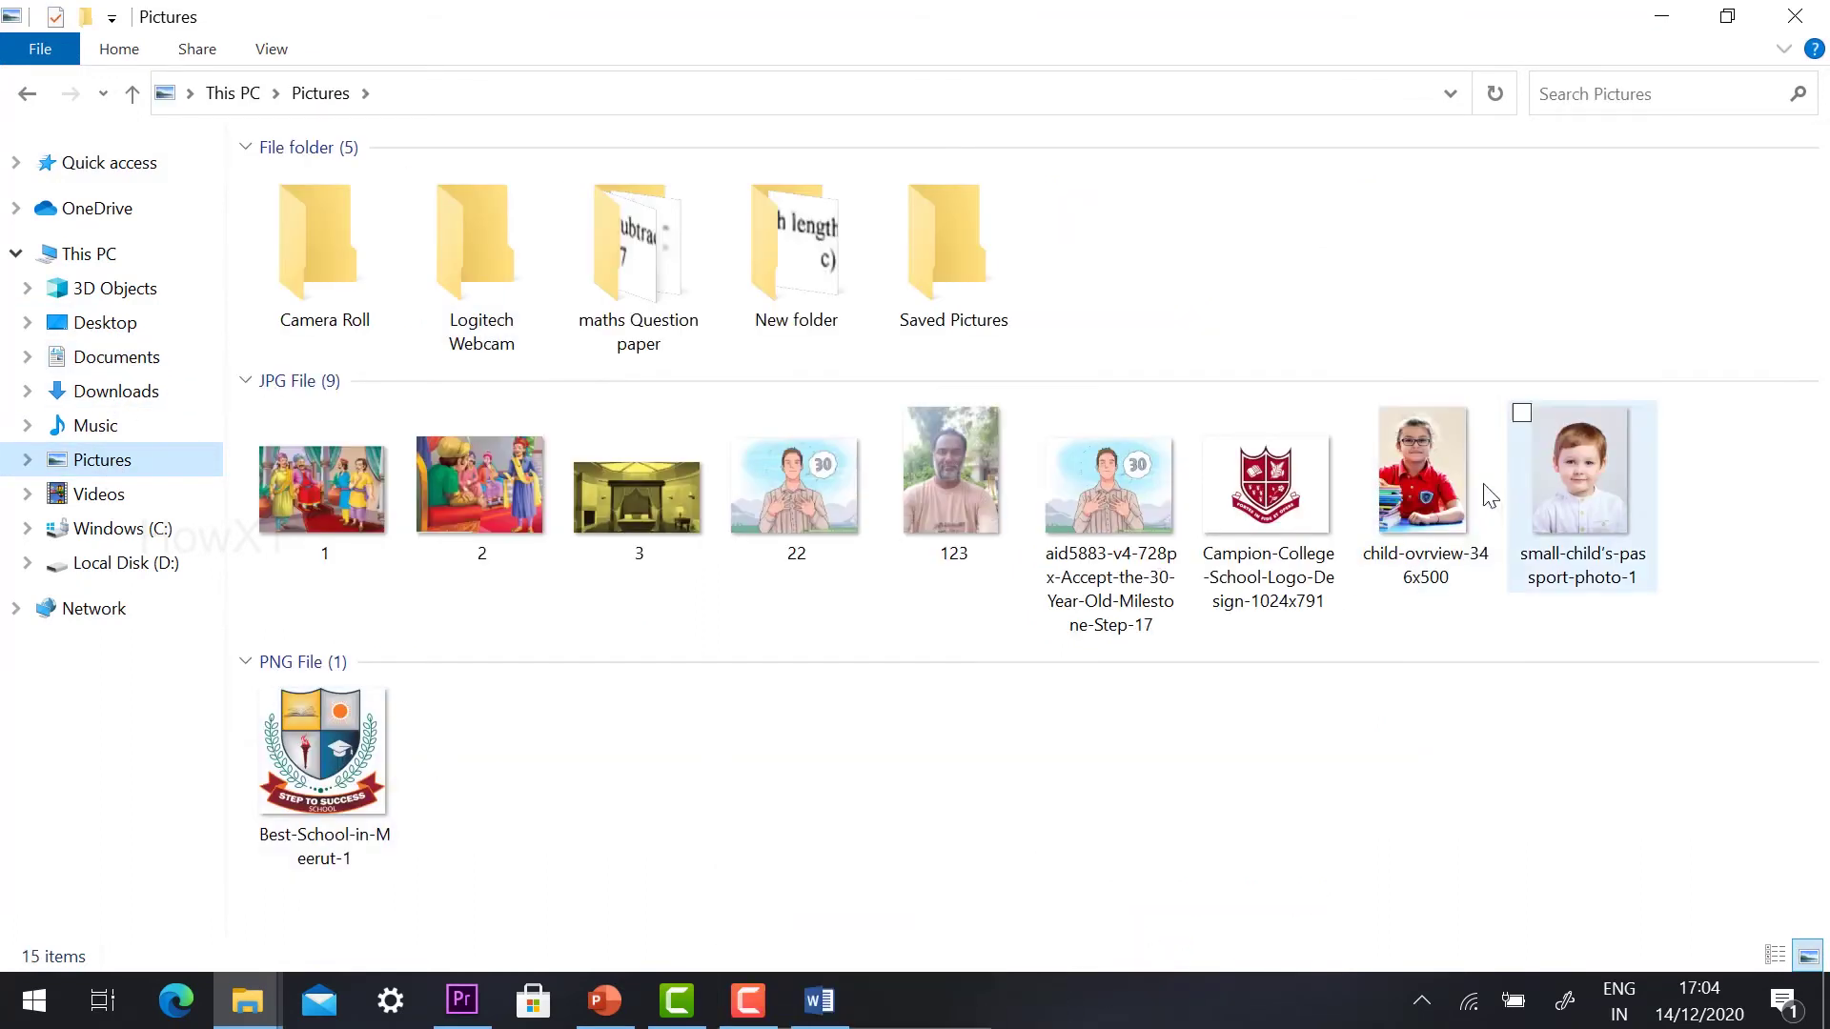
pyautogui.click(1258, 512)
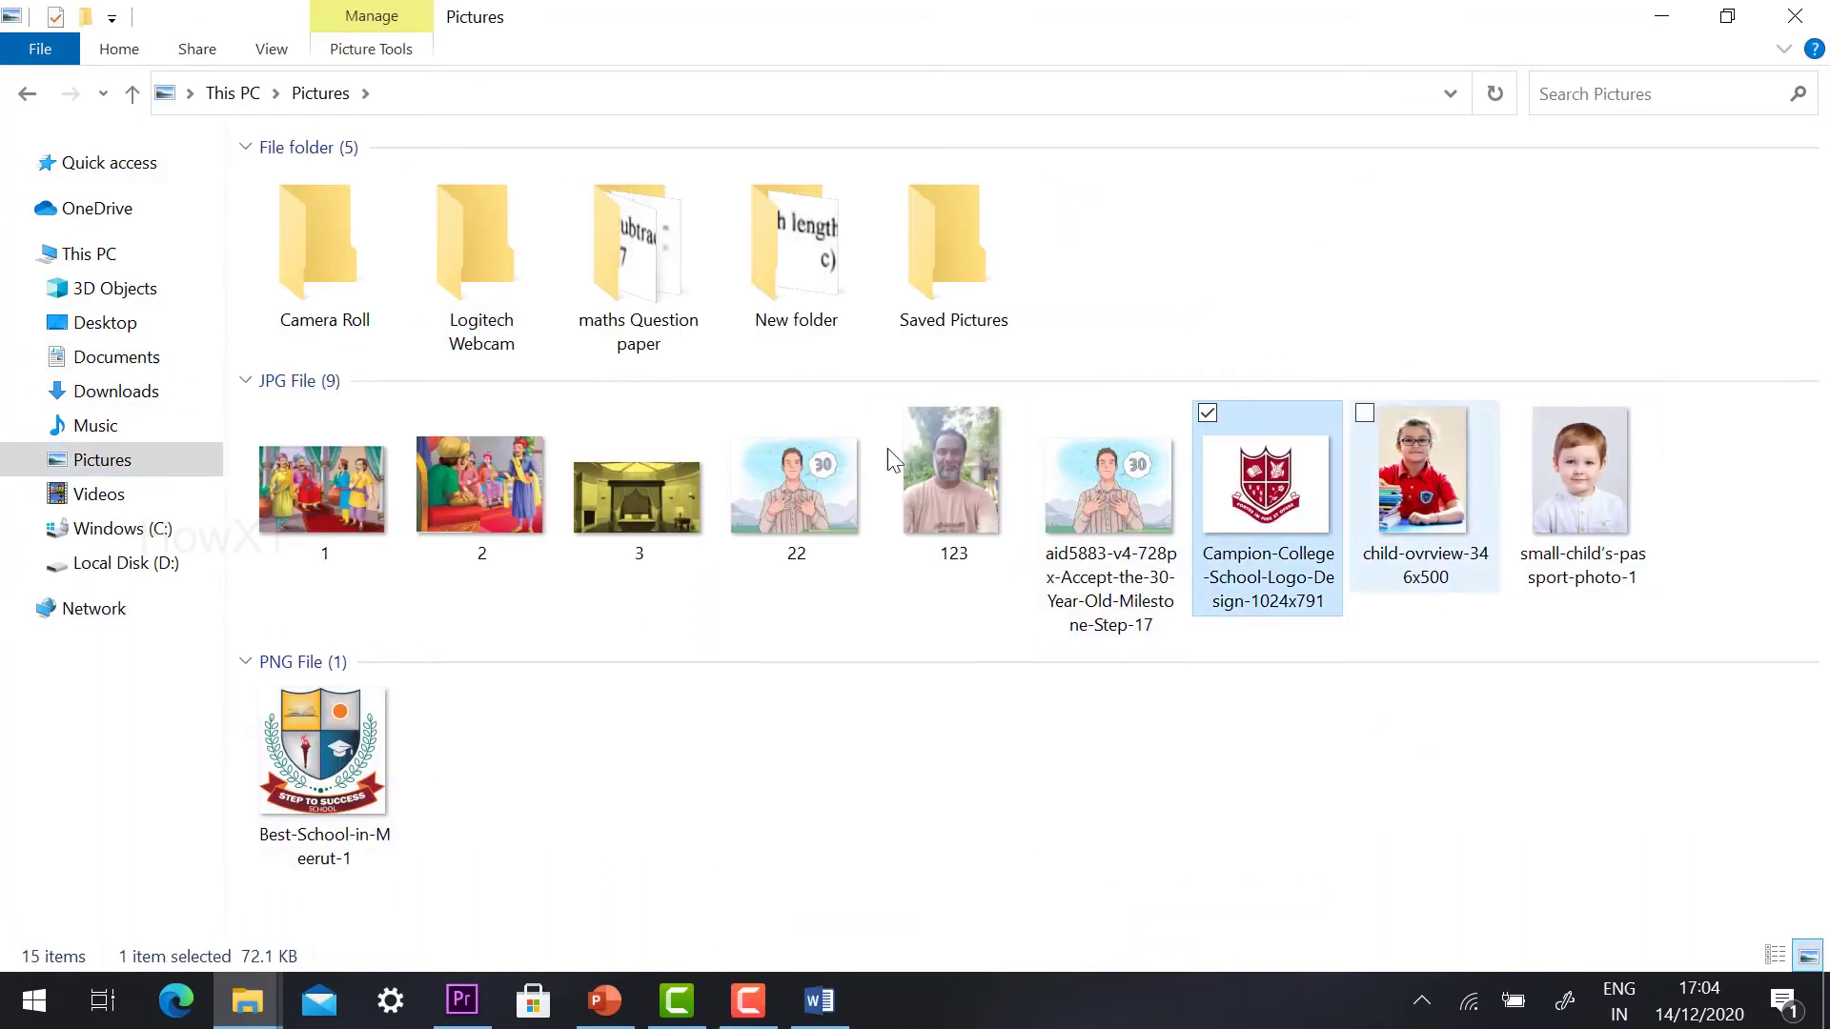
pyautogui.click(1661, 16)
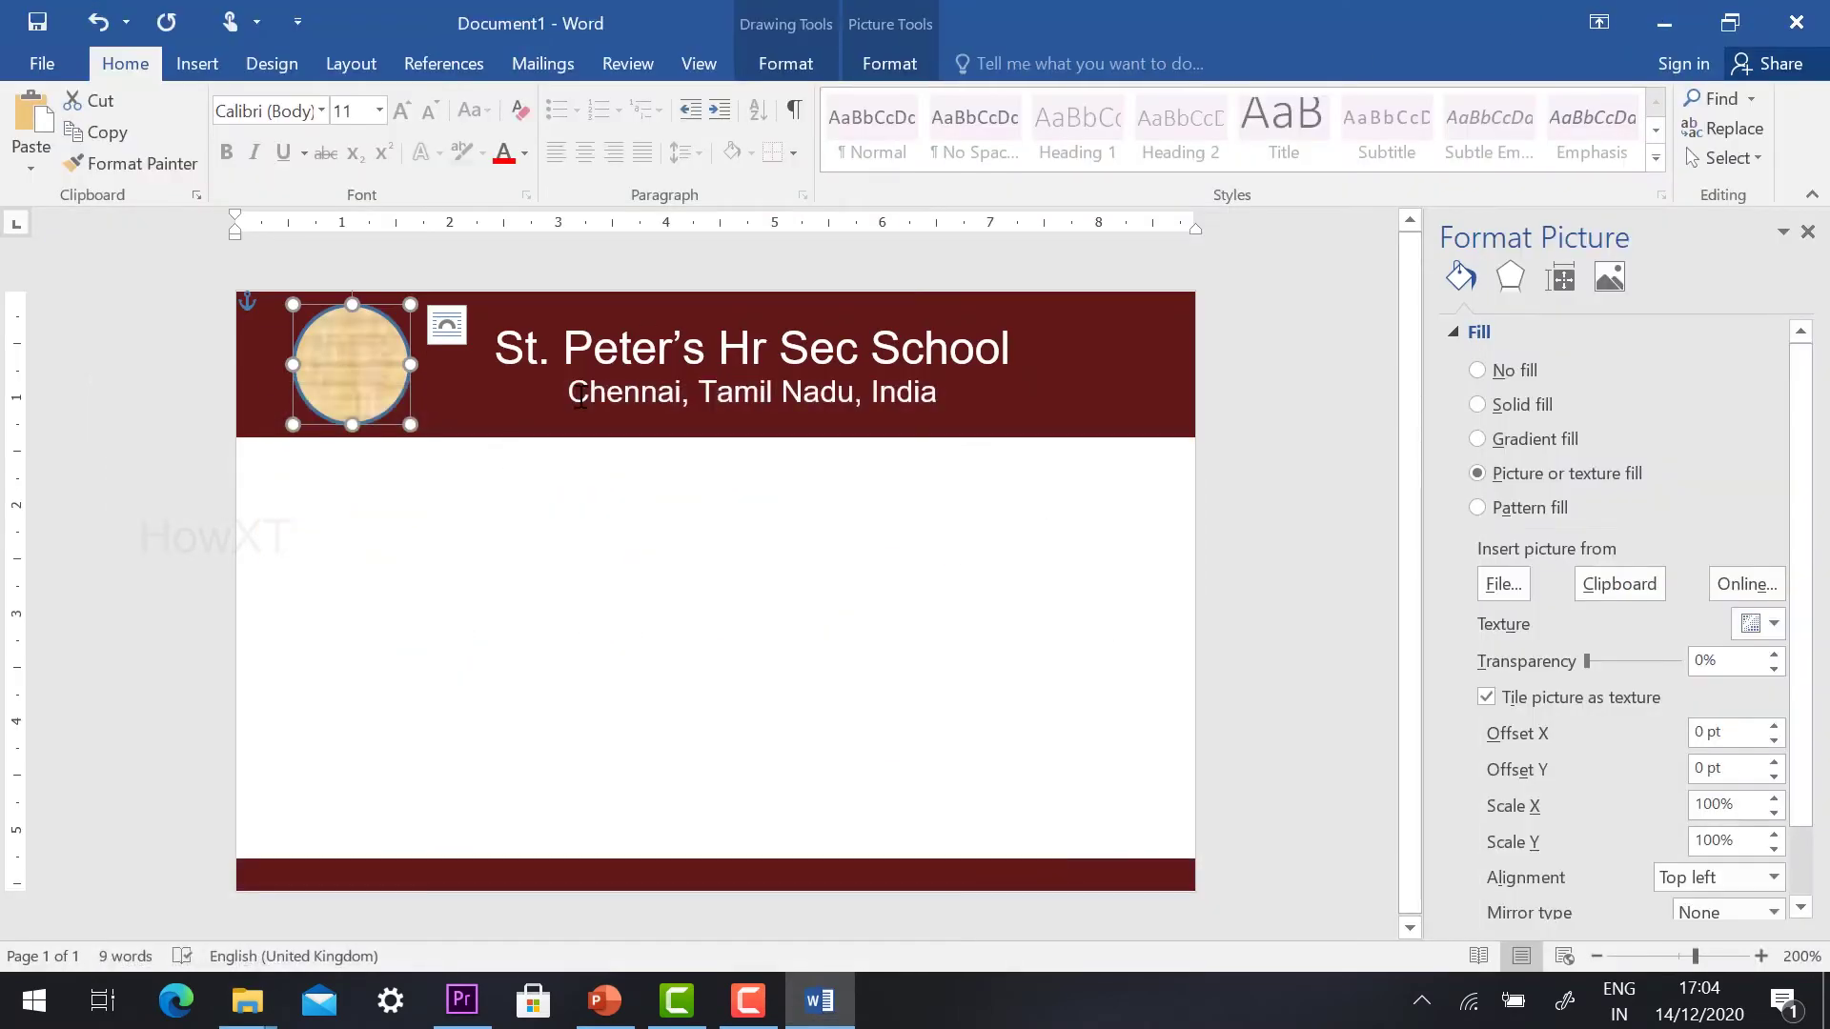
# Fill the header circle with the Campion-College logo and enlarge the circle slightly
pyautogui.click(1503, 585)
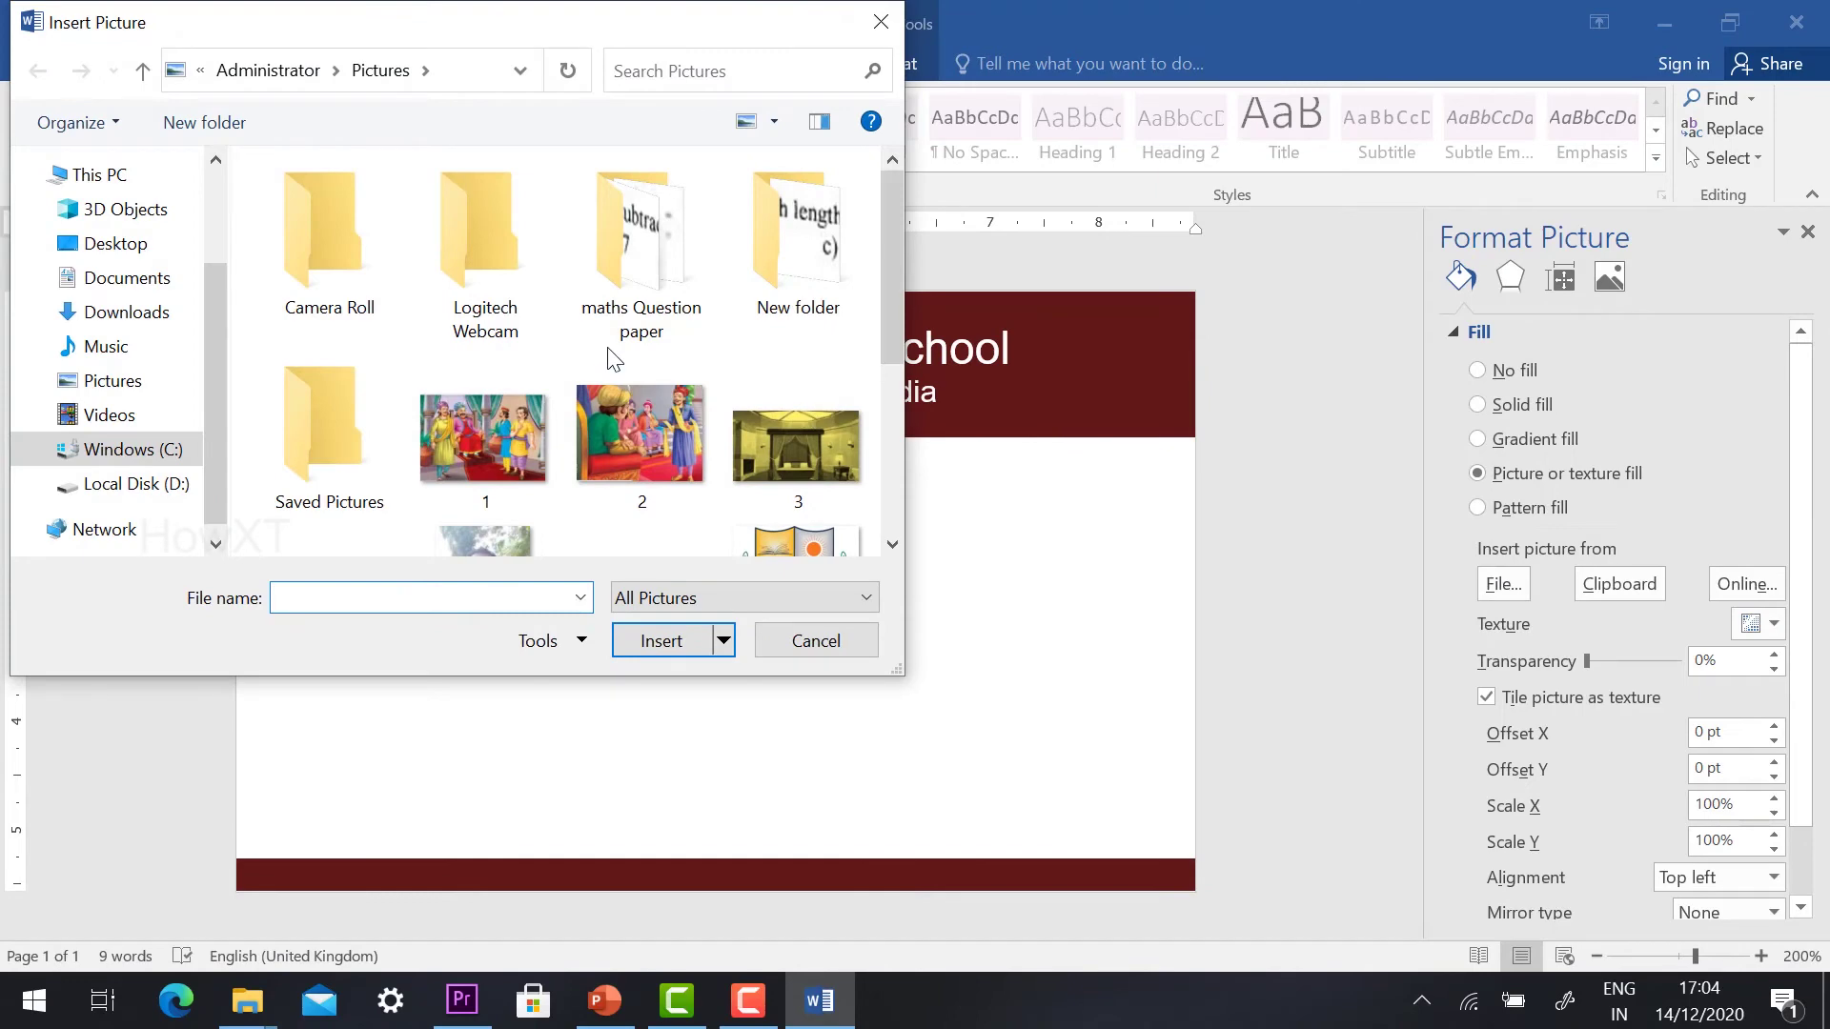
pyautogui.scroll(-2, 608, 347)
pyautogui.click(353, 417)
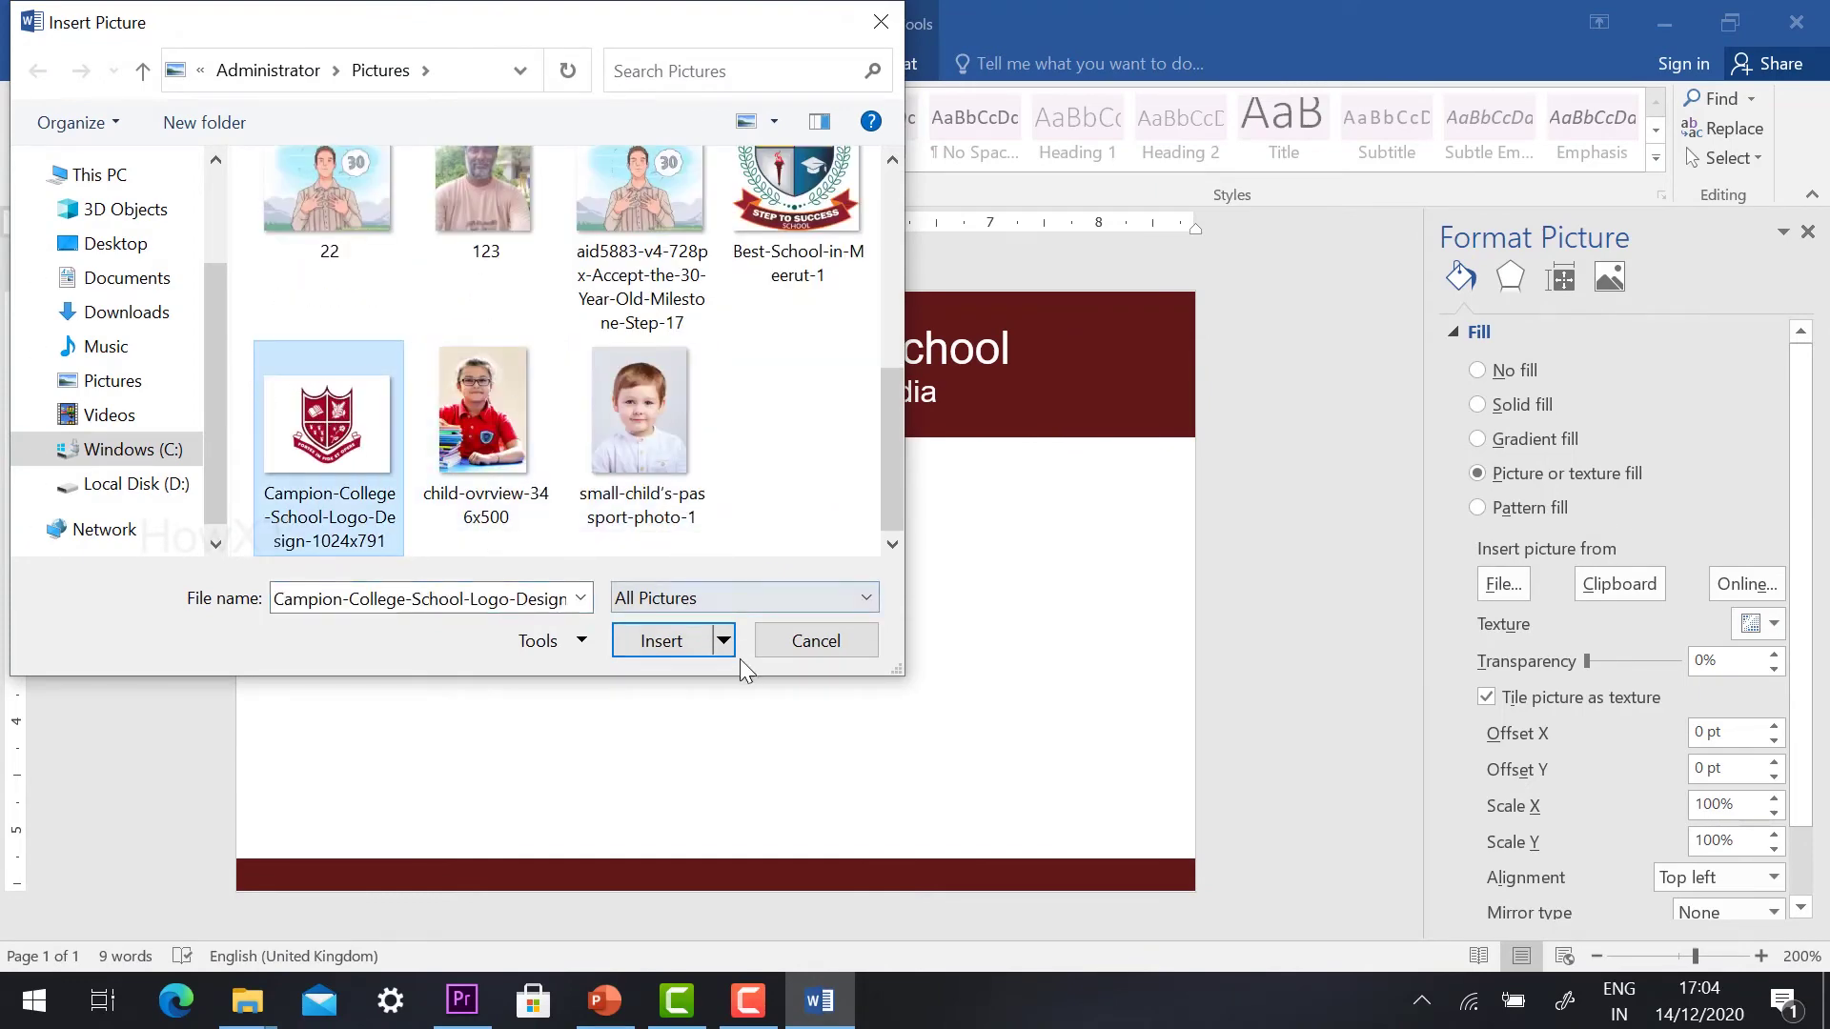
pyautogui.click(660, 643)
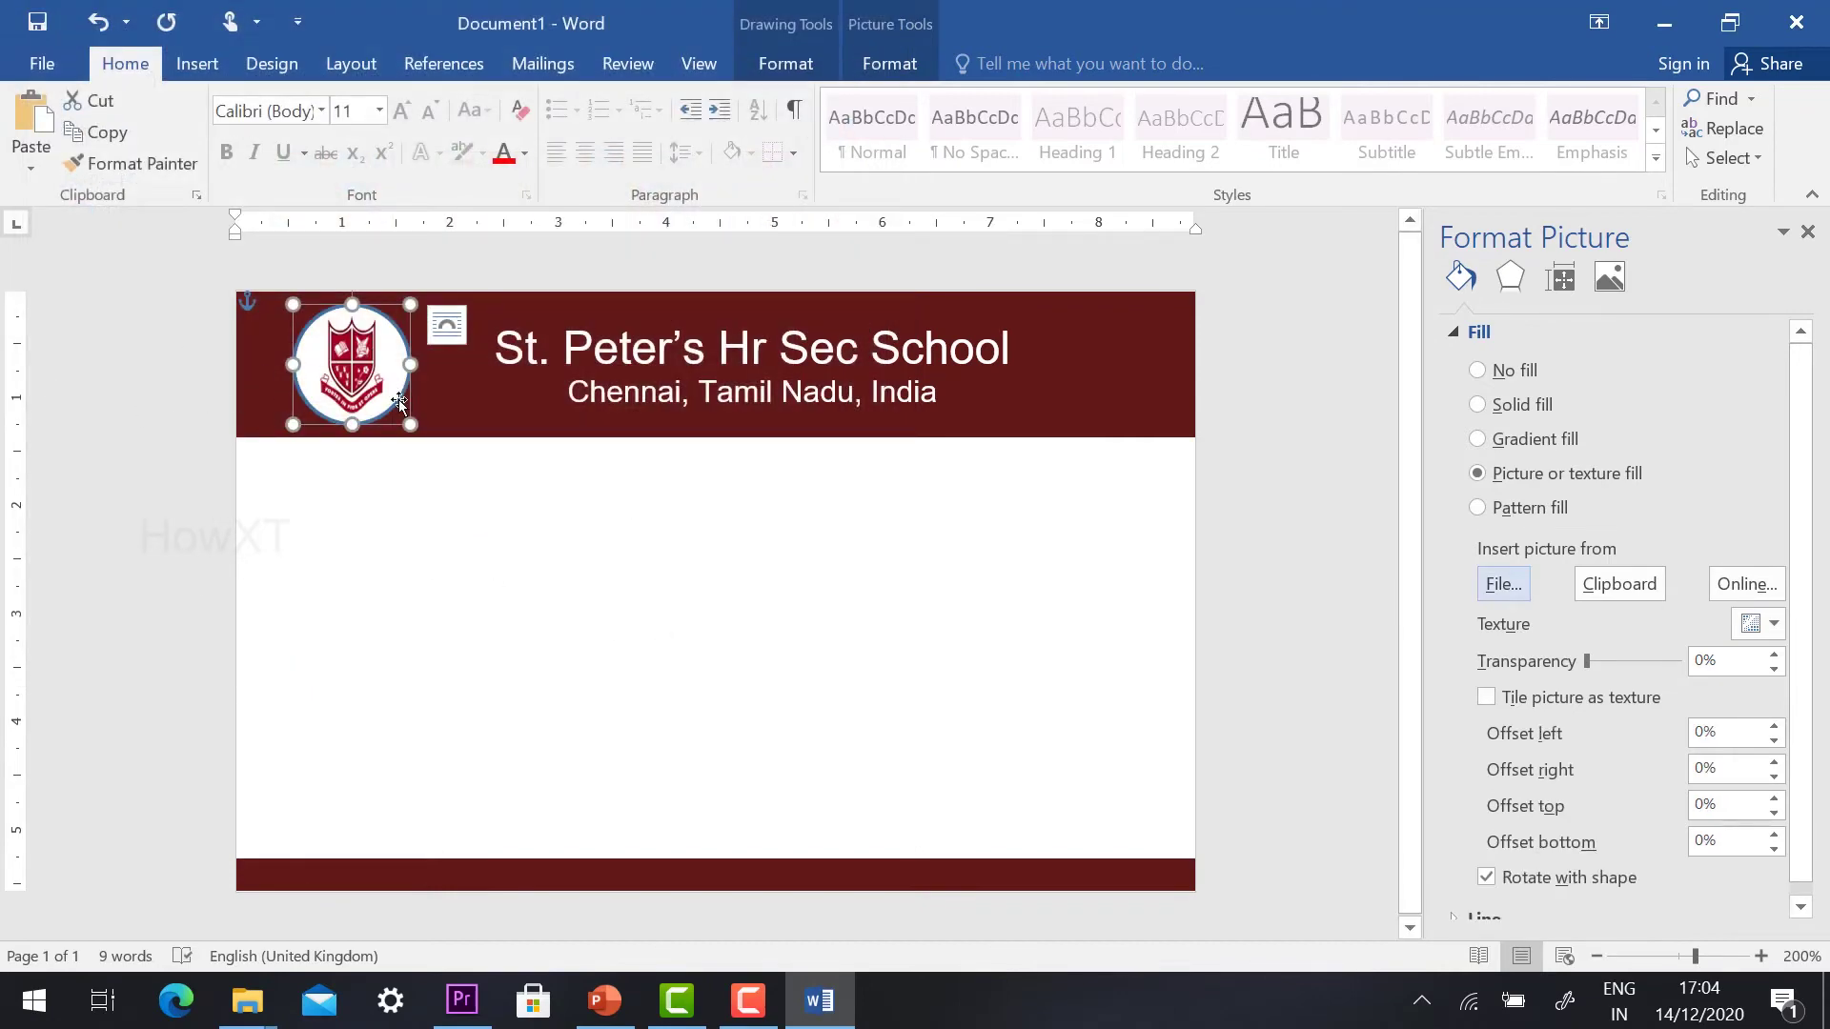
pyautogui.moveTo(415, 375); pyautogui.dragTo(424, 374)
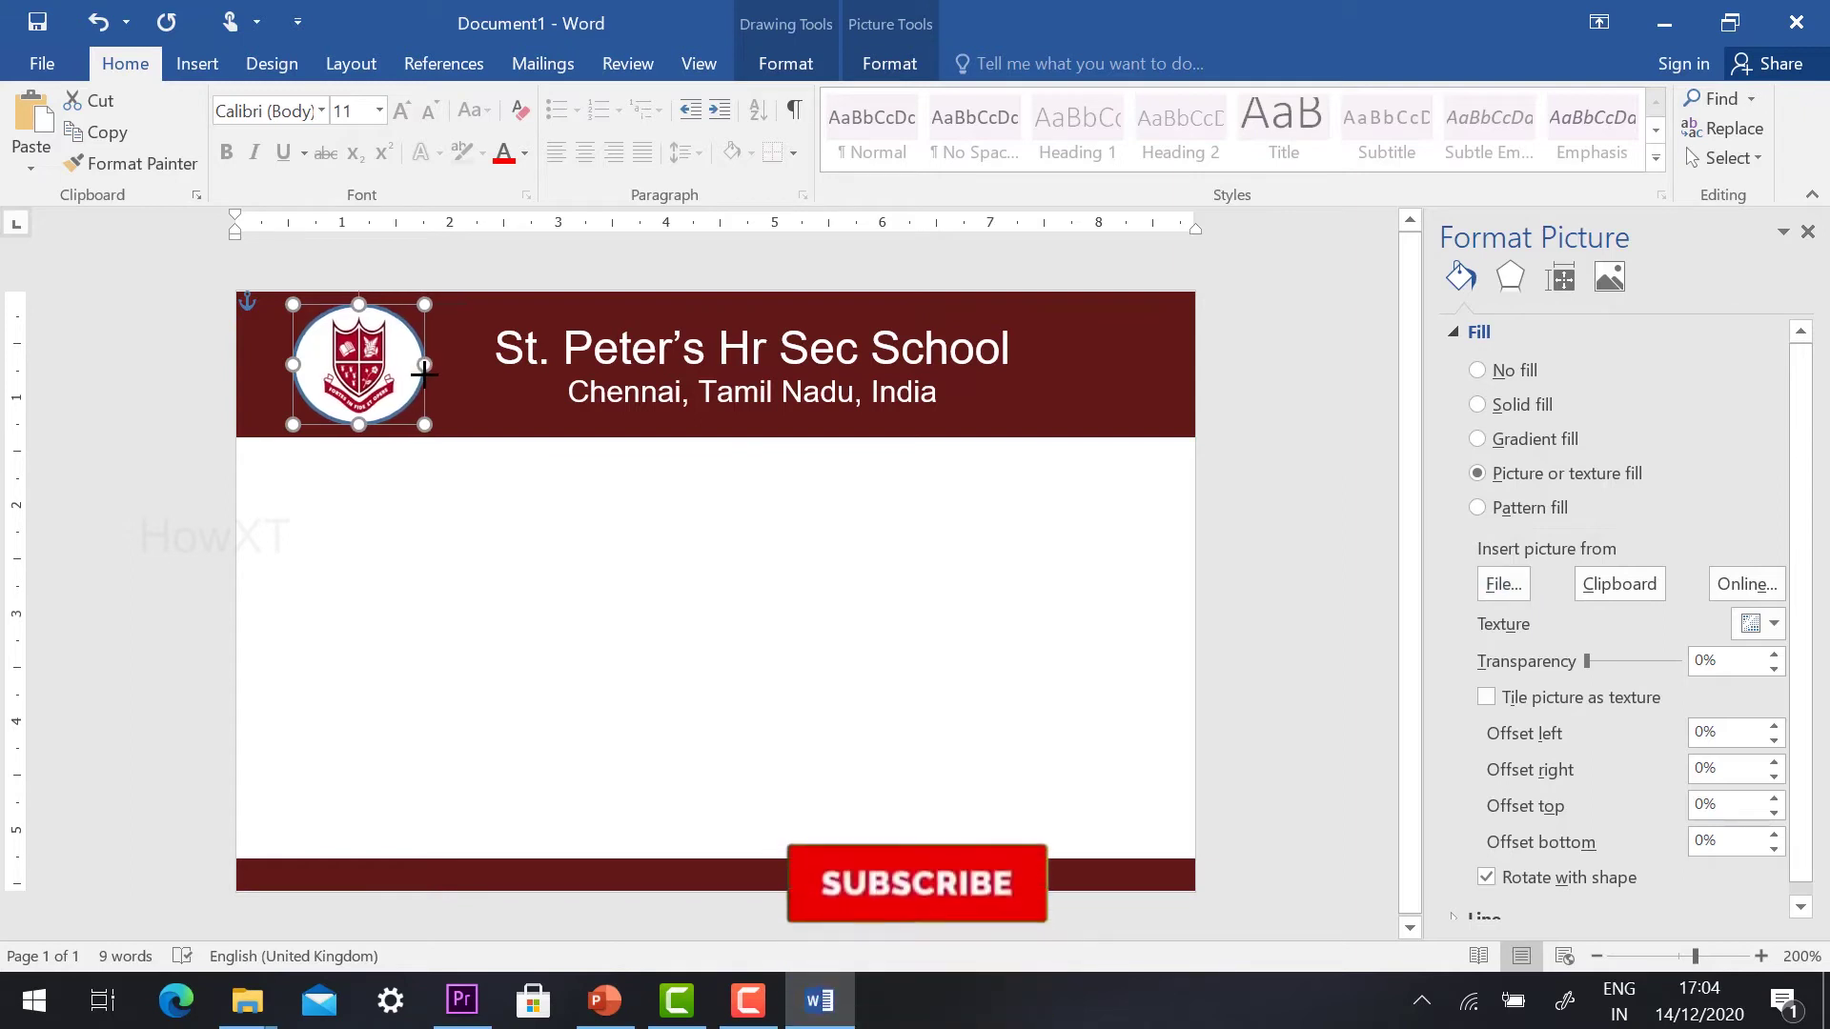
pyautogui.scroll(4, 365, 562)
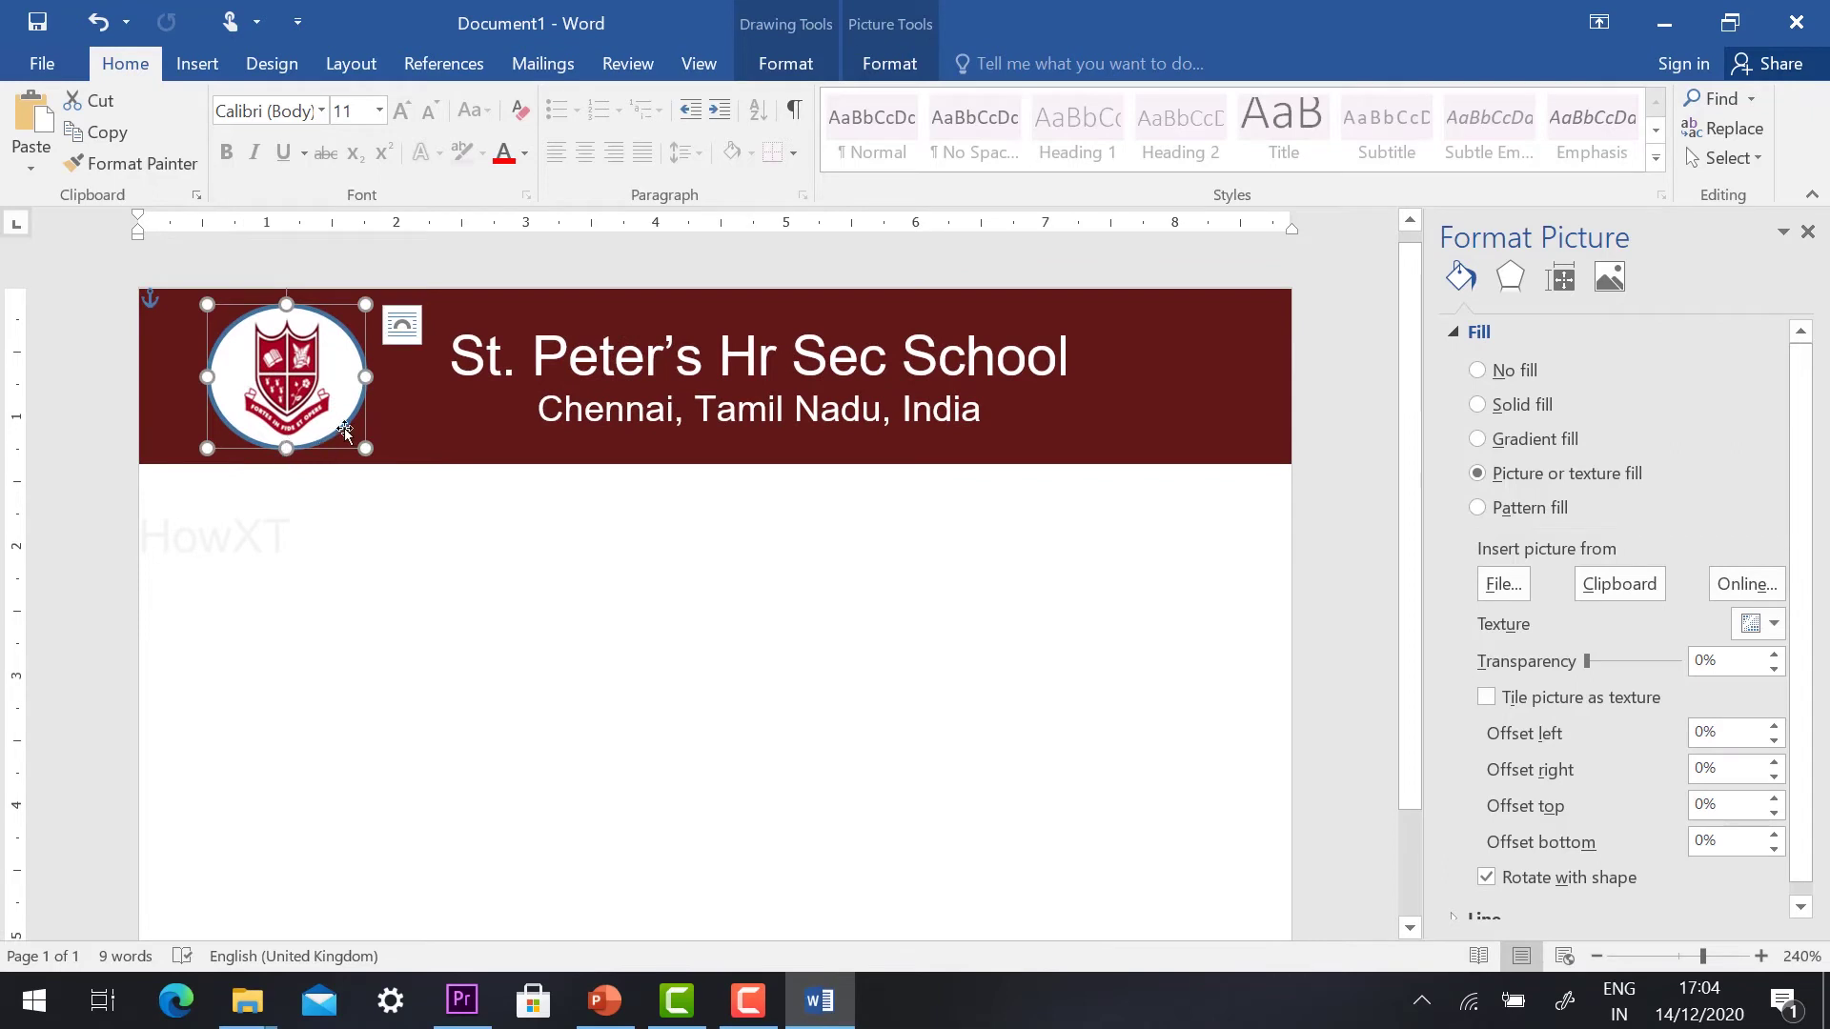
pyautogui.moveTo(370, 304); pyautogui.dragTo(361, 298)
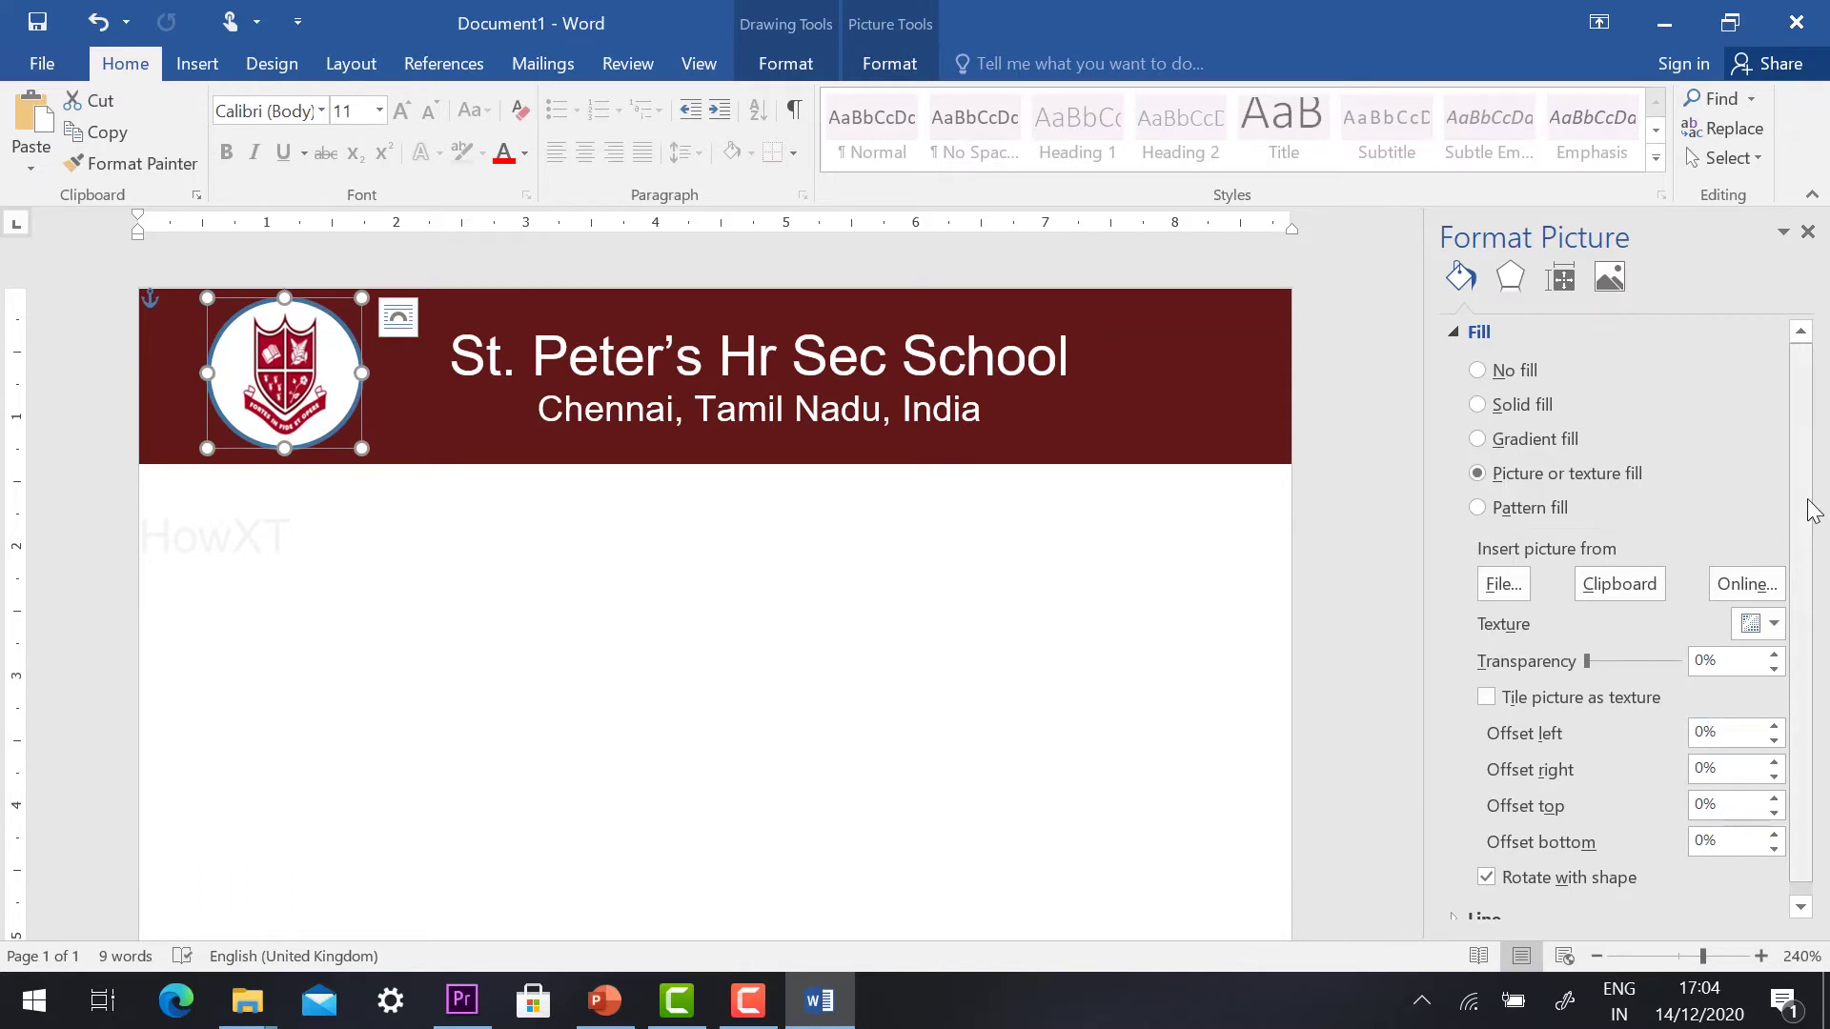
# Set the logo's picture offsets to -10% left, -10% right and -3% top, then close the pane
pyautogui.scroll(-1, 1813, 511)
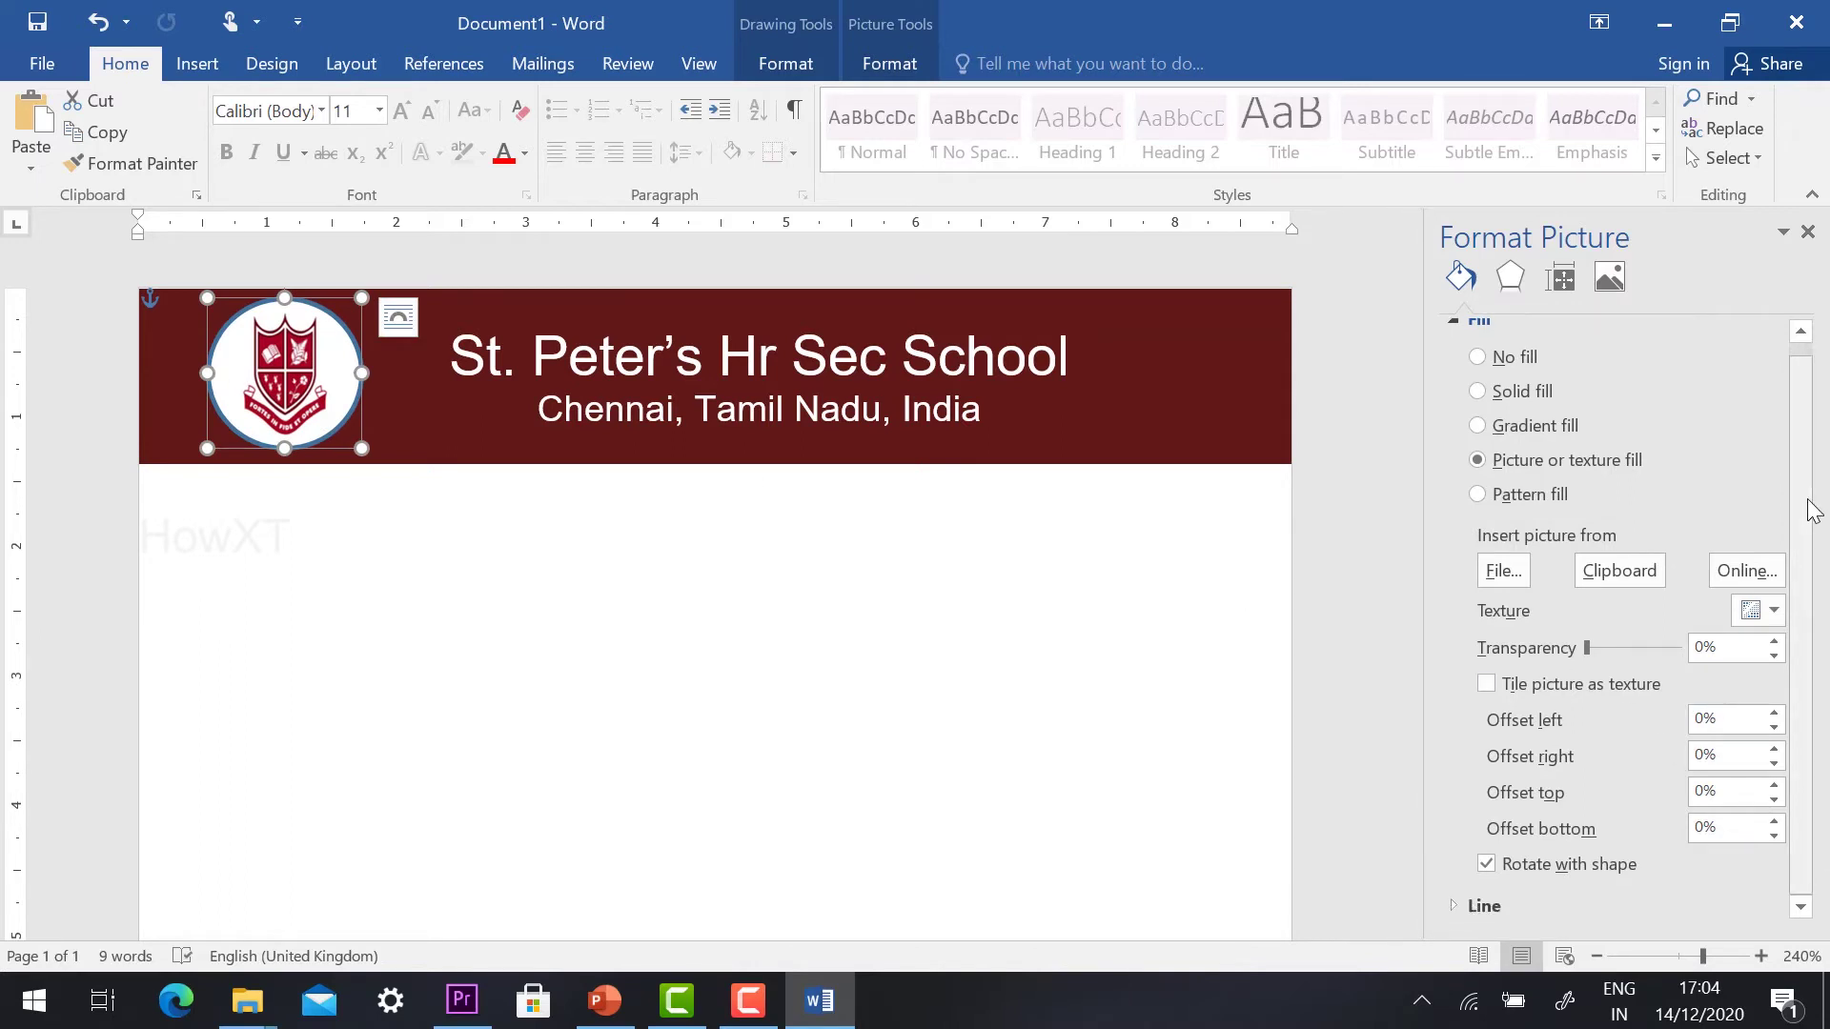
pyautogui.click(1776, 729)
pyautogui.click(1777, 729)
pyautogui.click(1777, 729)
pyautogui.click(1777, 729)
pyautogui.click(1774, 727)
pyautogui.click(1773, 763)
pyautogui.click(1773, 764)
pyautogui.click(1773, 763)
pyautogui.click(1773, 763)
pyautogui.click(1773, 763)
pyautogui.click(1773, 763)
pyautogui.click(1774, 764)
pyautogui.click(1773, 764)
pyautogui.click(1774, 764)
pyautogui.click(1774, 800)
pyautogui.click(1773, 800)
pyautogui.click(1774, 800)
pyautogui.click(1773, 763)
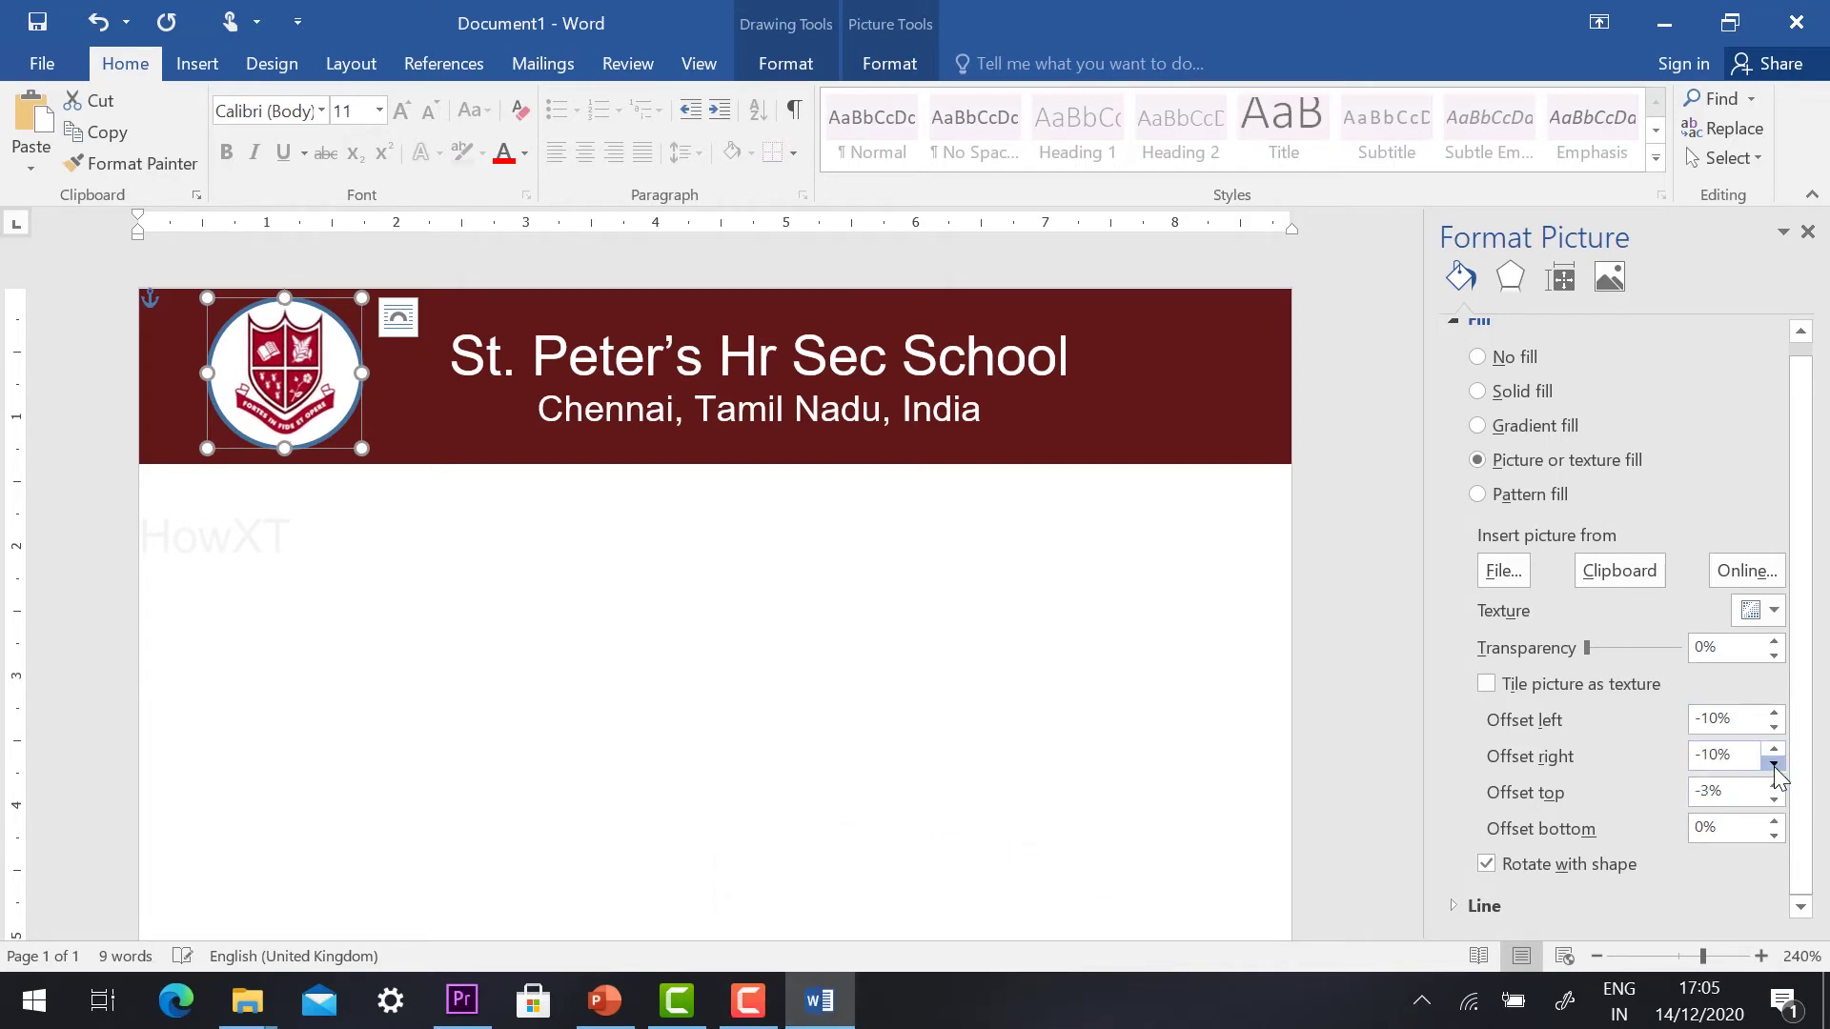
pyautogui.click(143, 533)
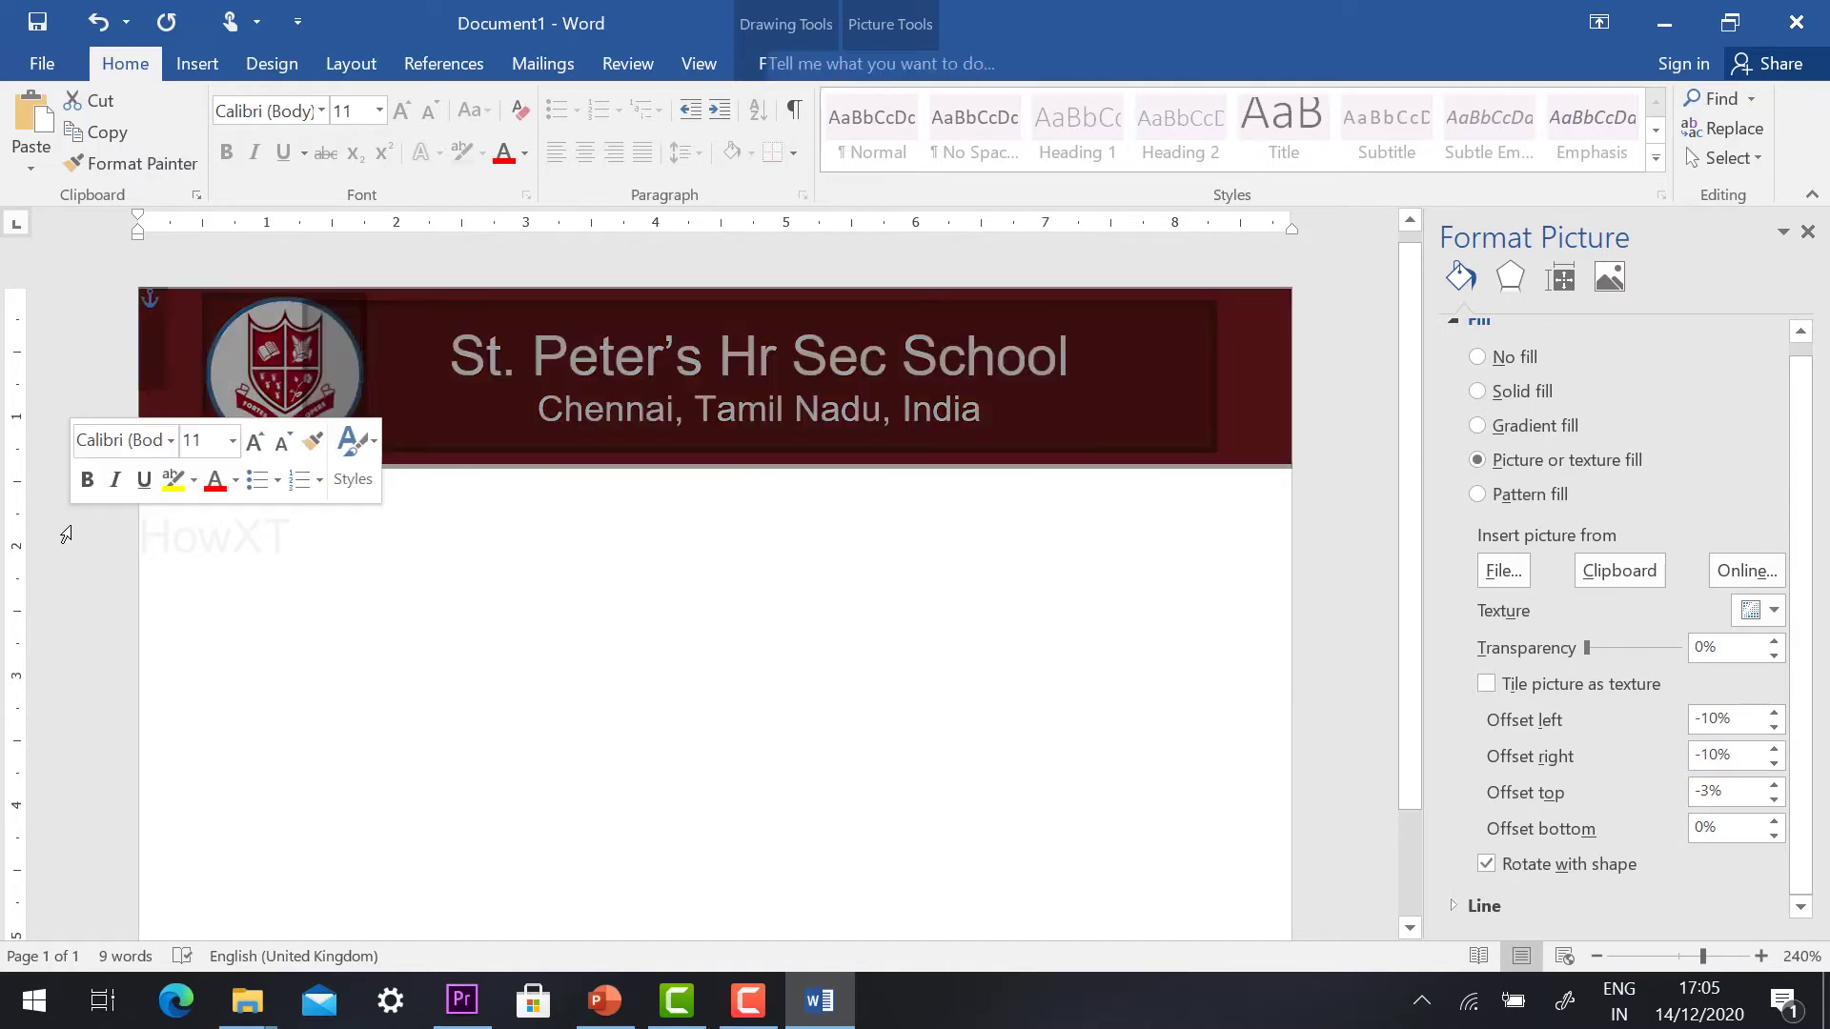
pyautogui.click(1806, 233)
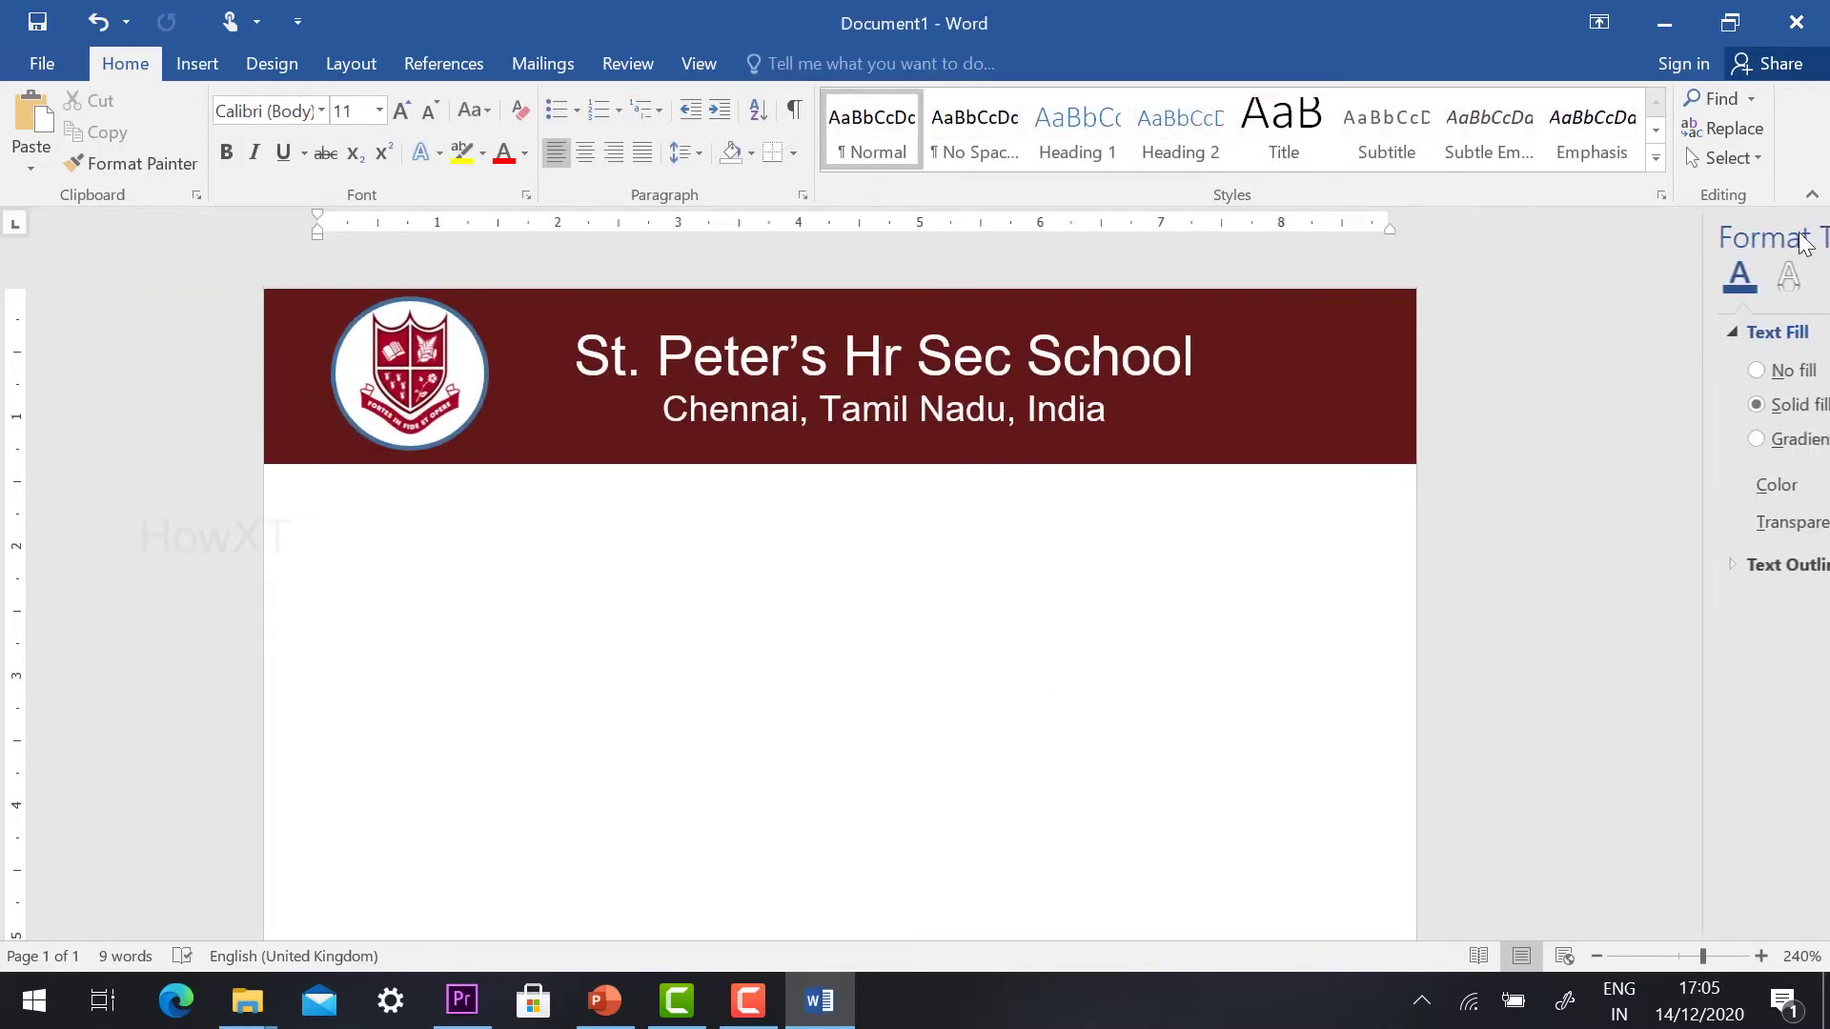
# Zoom back to 200% and switch to the Insert ribbon
pyautogui.scroll(-4, 816, 461)
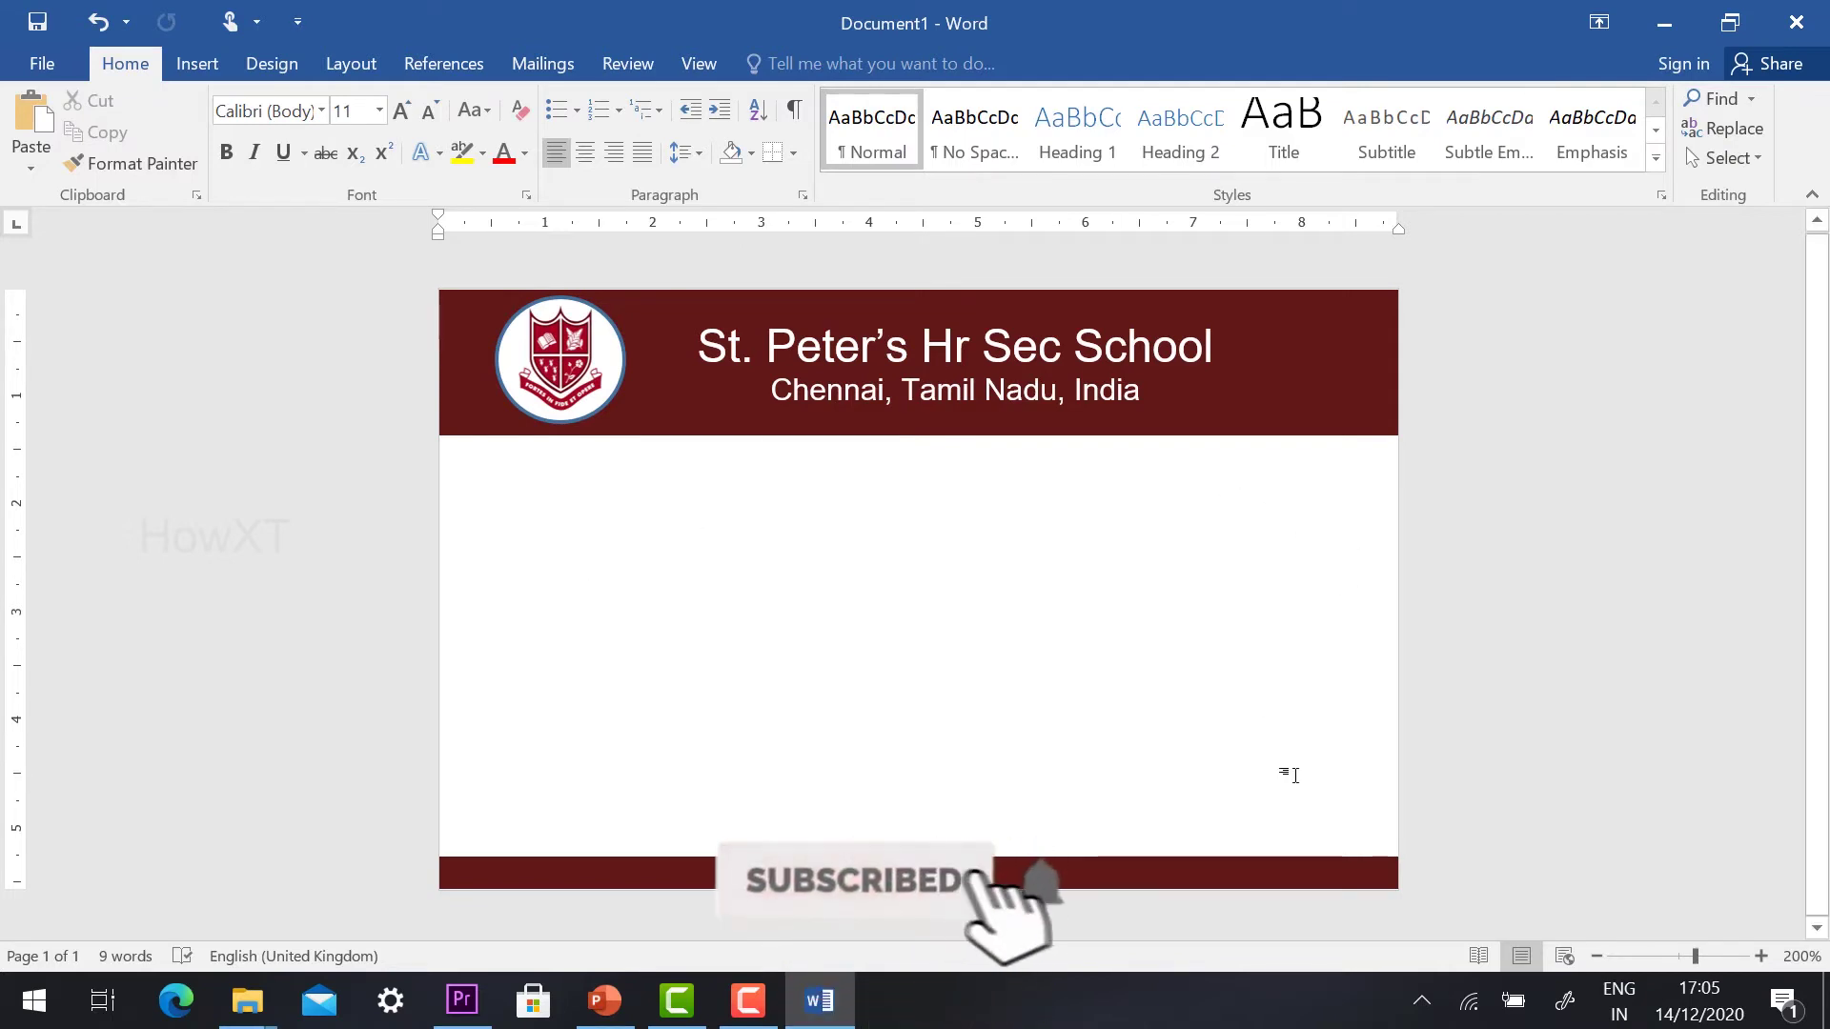
pyautogui.click(192, 72)
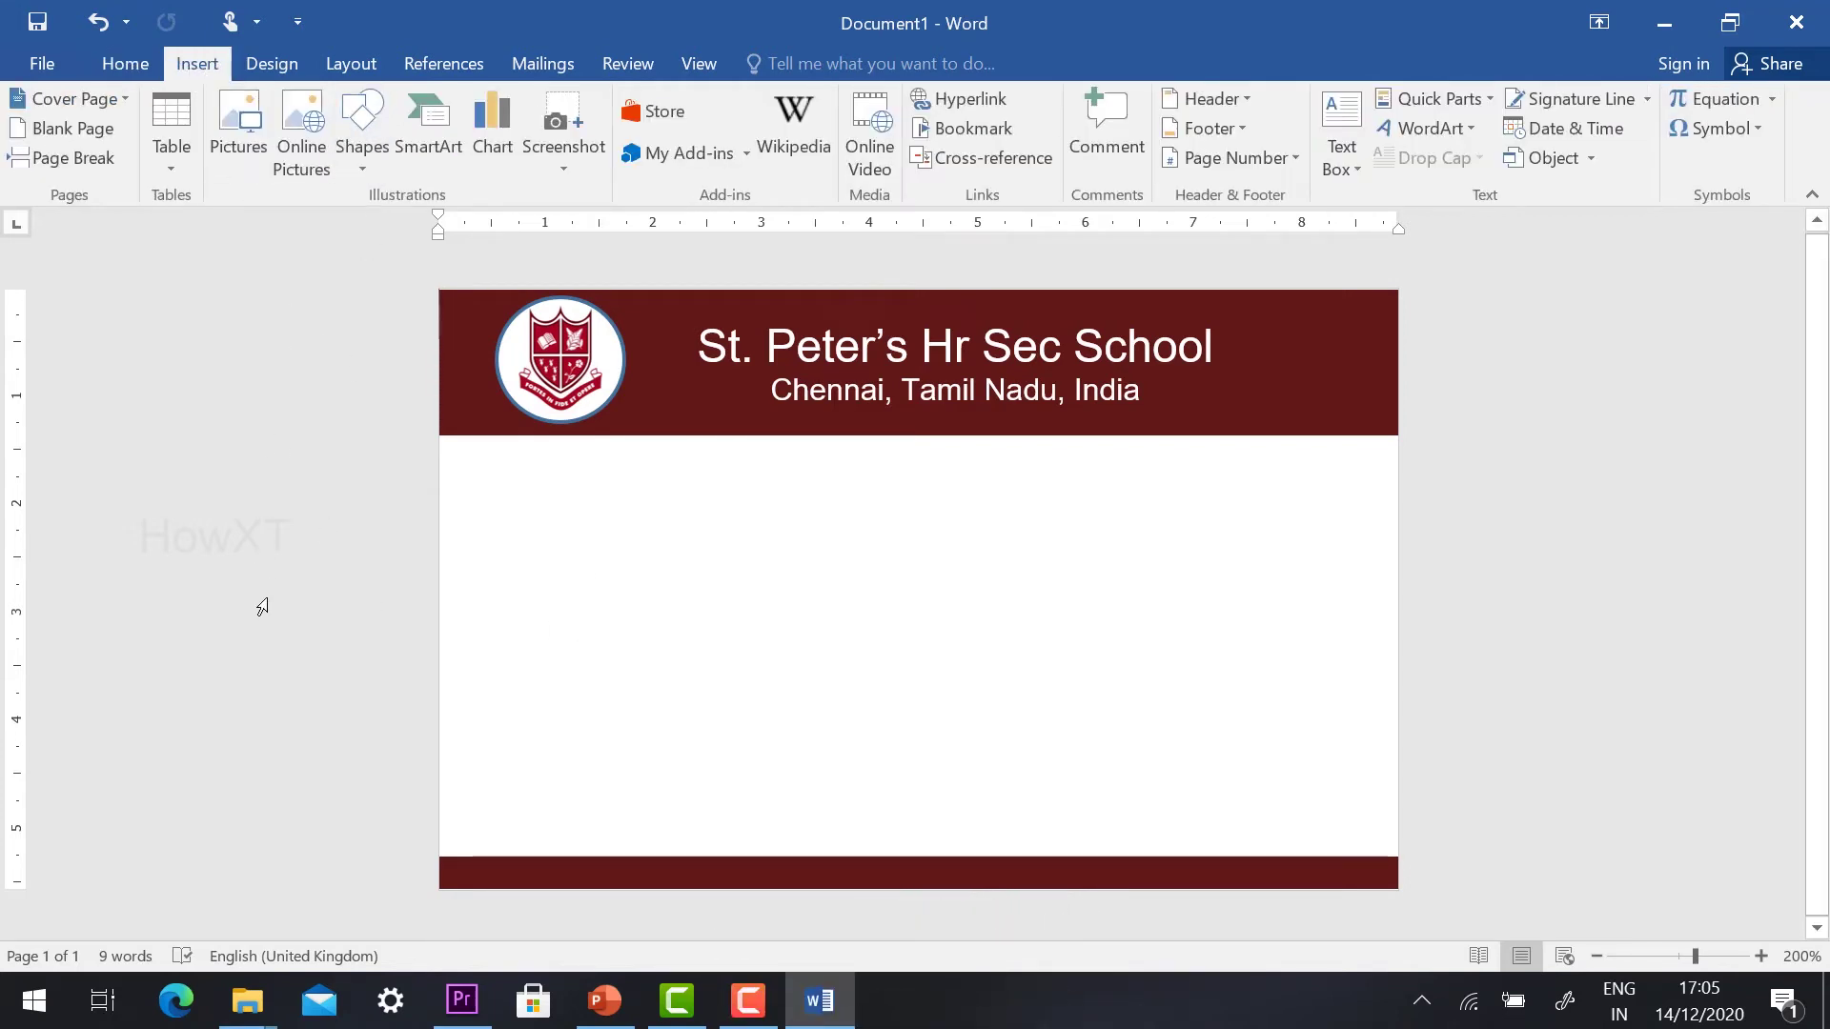
# Draw a rounded rectangle photo frame beneath the logo and open its Format Shape settings
pyautogui.click(361, 128)
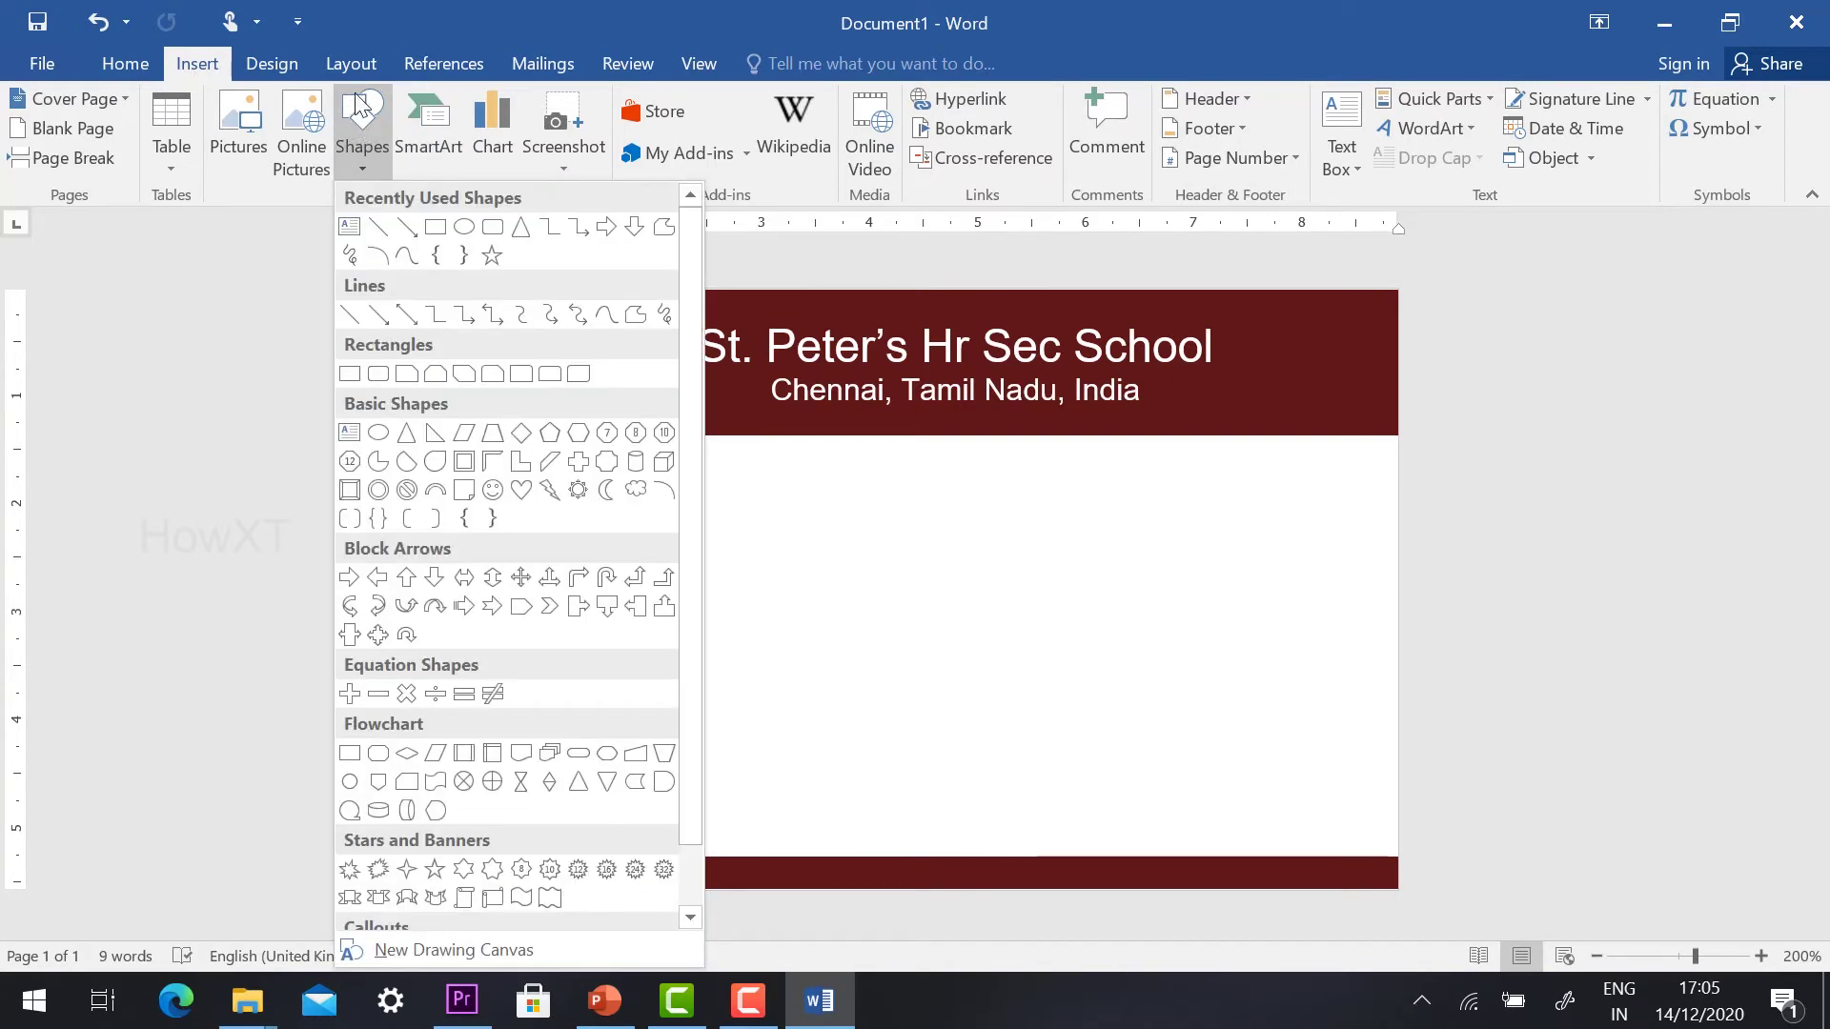
pyautogui.click(492, 229)
pyautogui.moveTo(523, 486); pyautogui.dragTo(730, 711)
pyautogui.moveTo(600, 605); pyautogui.dragTo(569, 591)
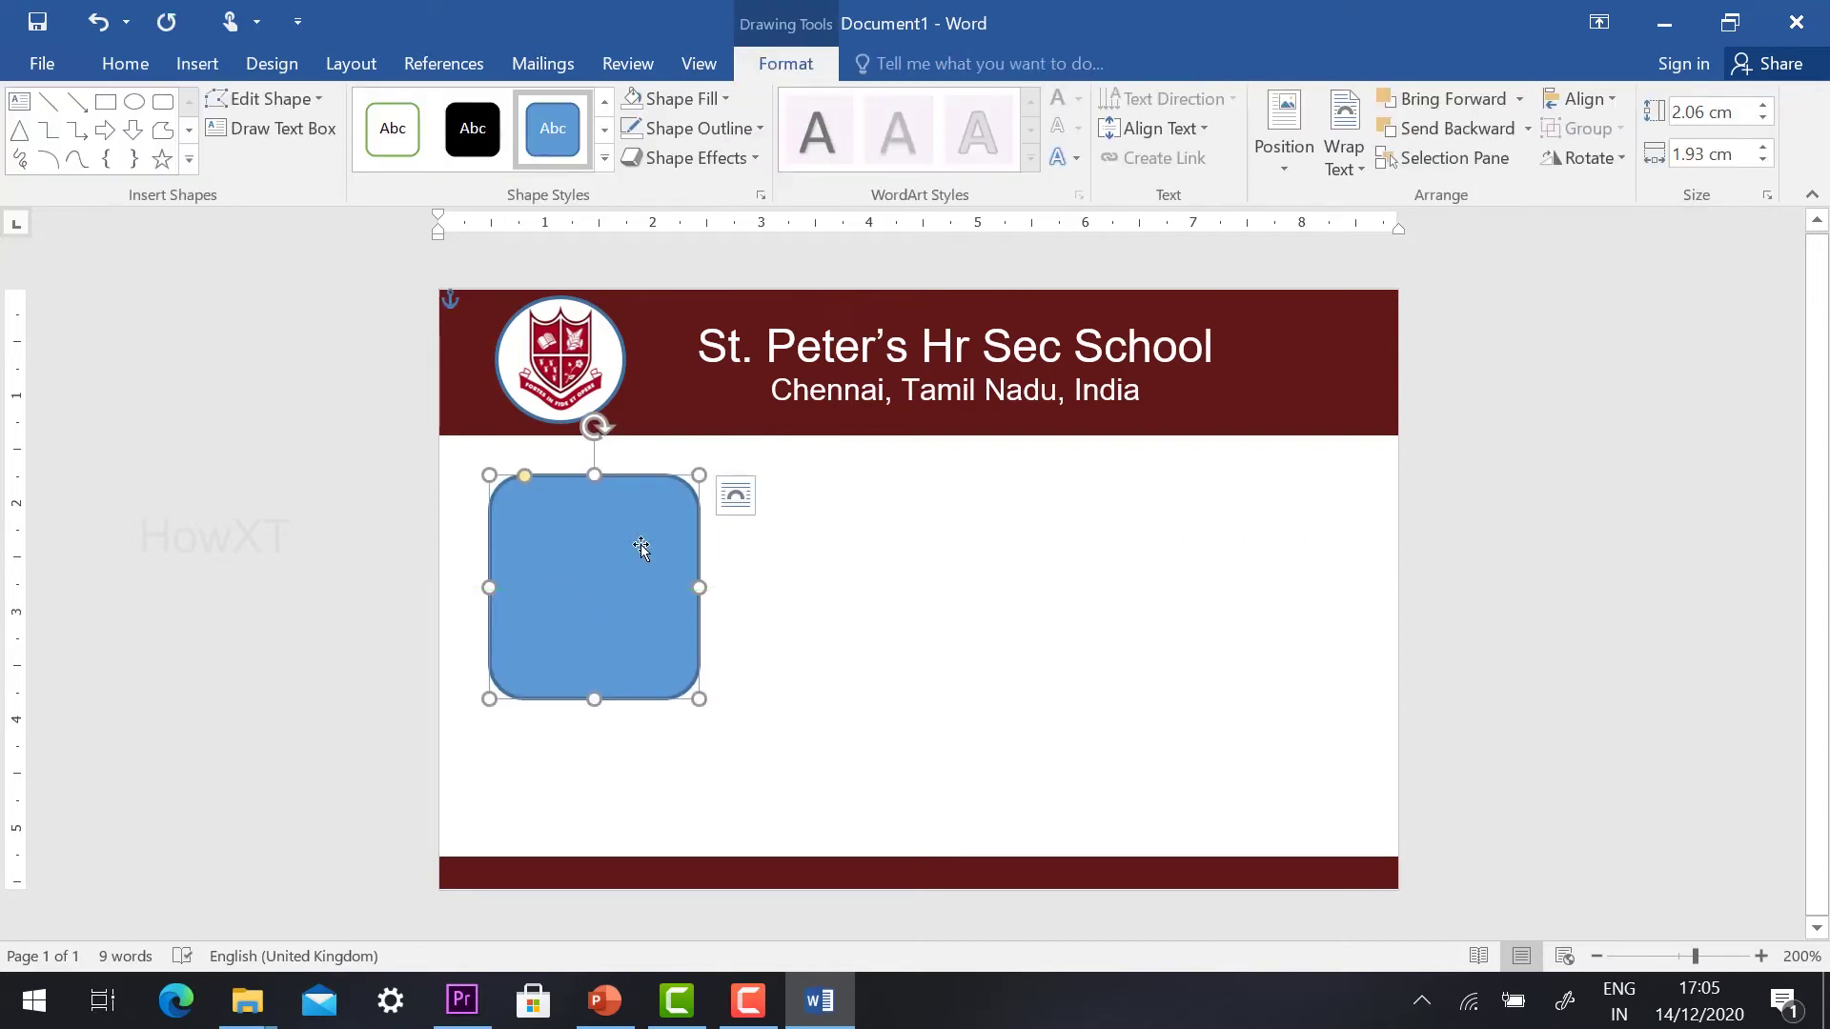
pyautogui.rightClick(632, 598)
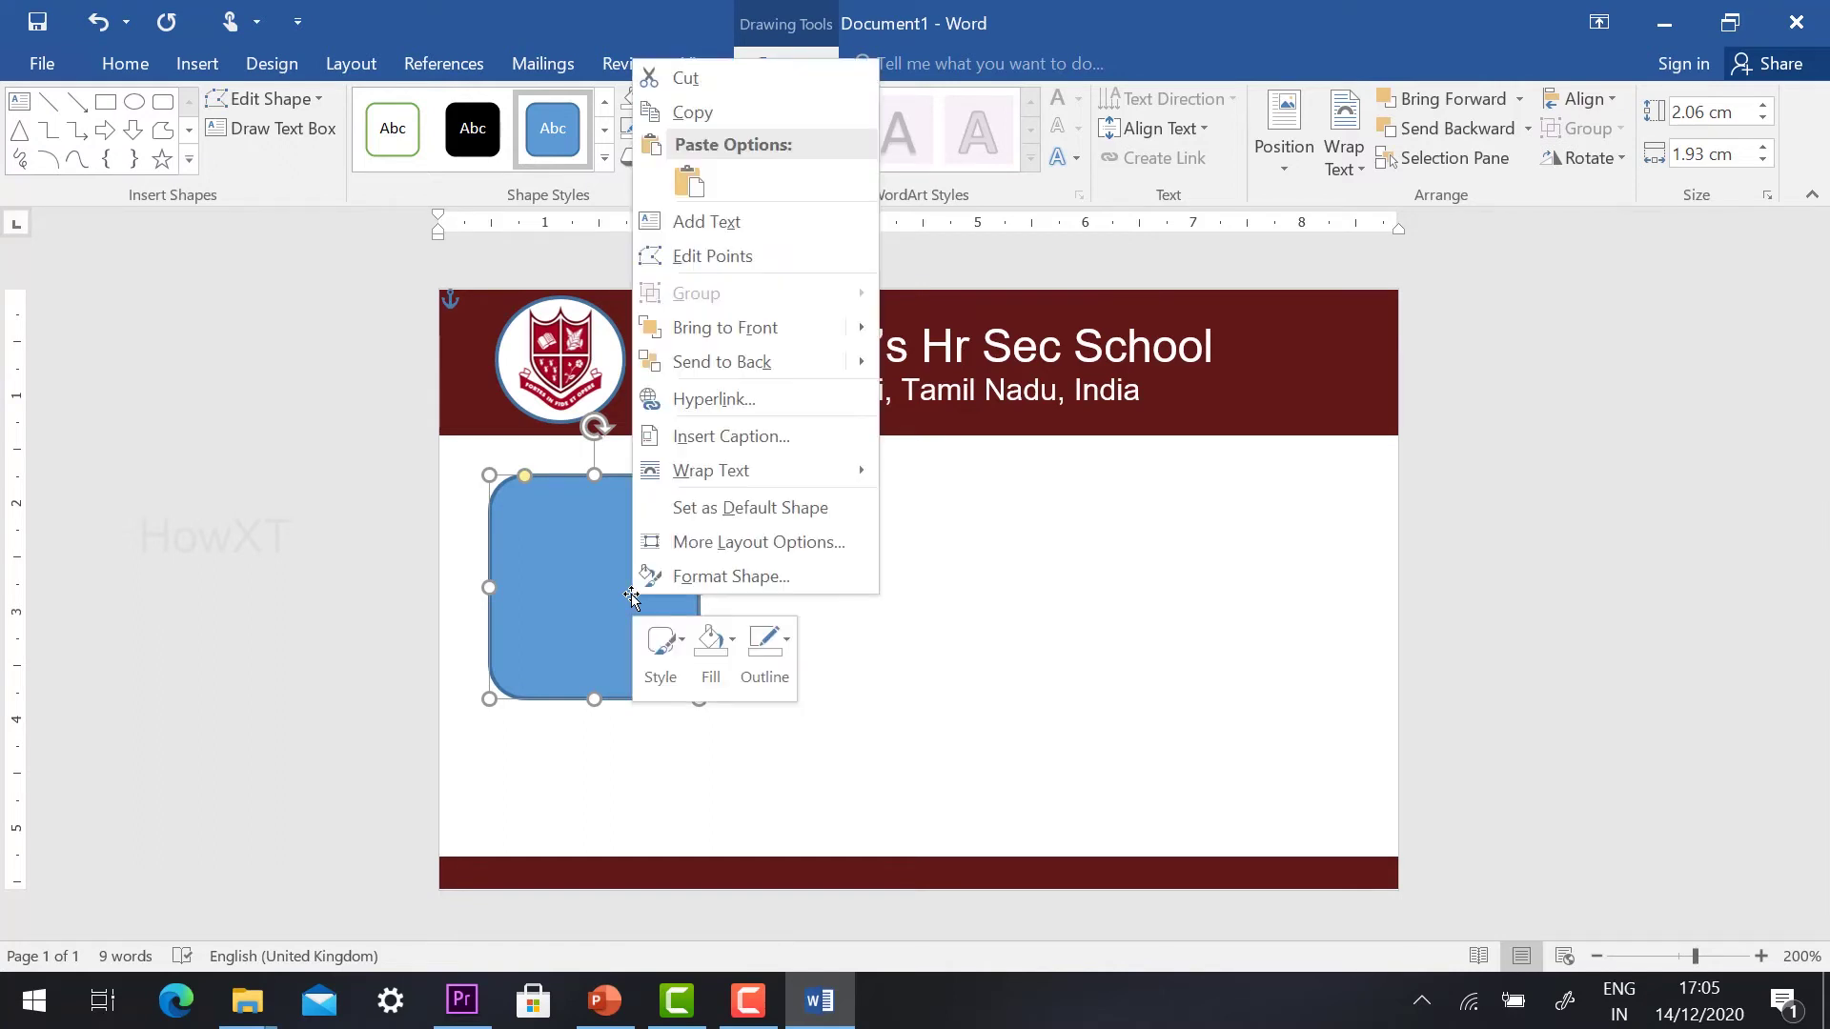
pyautogui.click(693, 577)
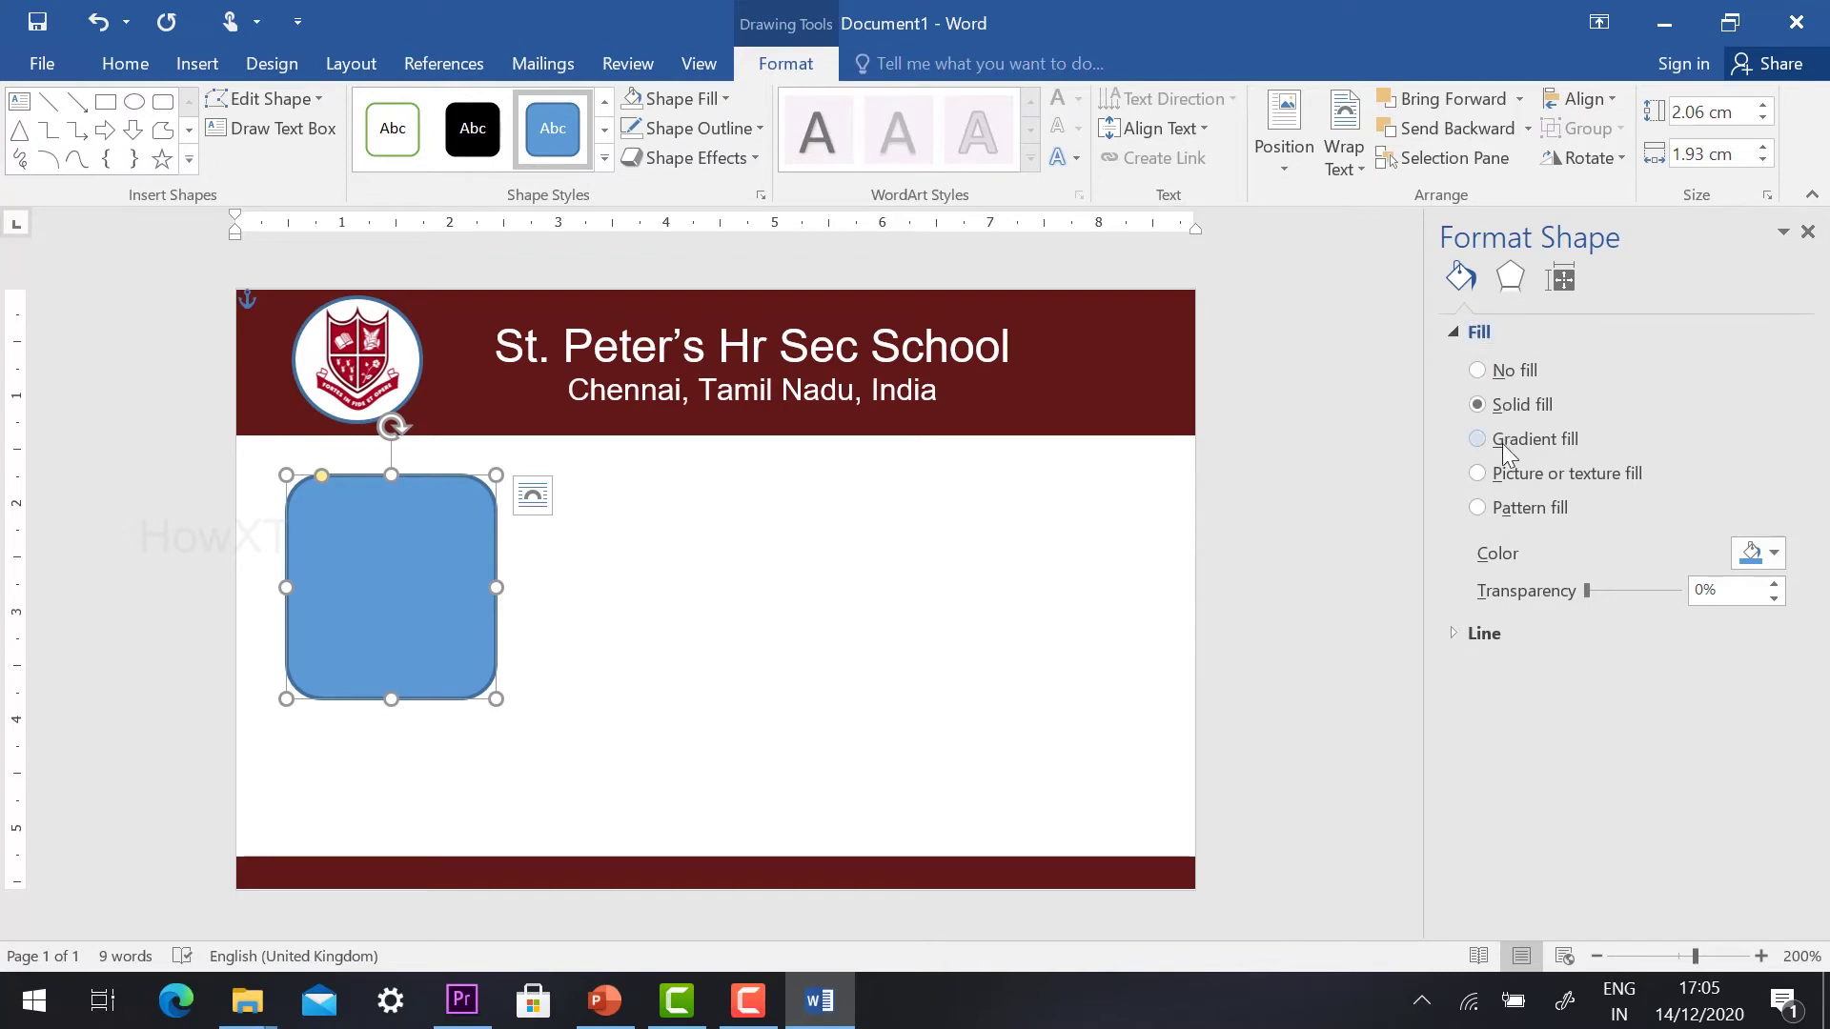
# Fill the frame with small-child's-passport-photo-1 and drag its bottom edge to make it taller
pyautogui.click(1479, 474)
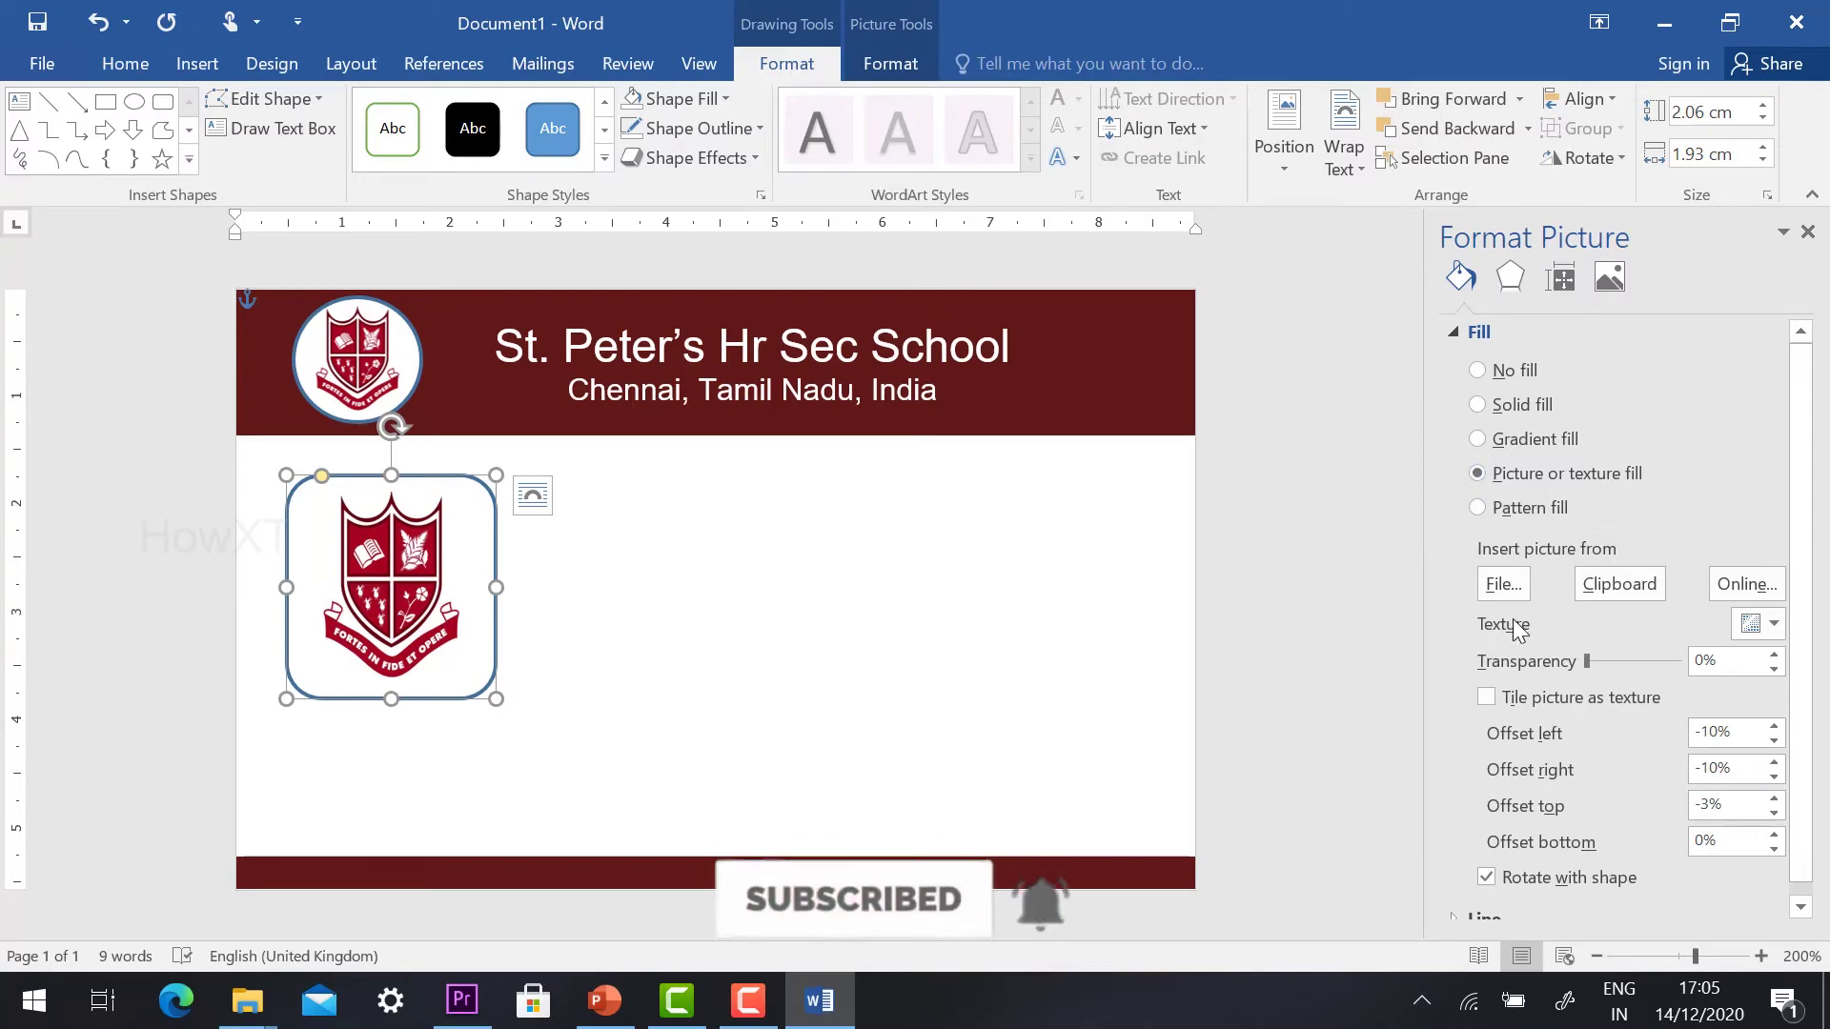
pyautogui.click(1517, 586)
pyautogui.scroll(-5, 664, 327)
pyautogui.click(643, 415)
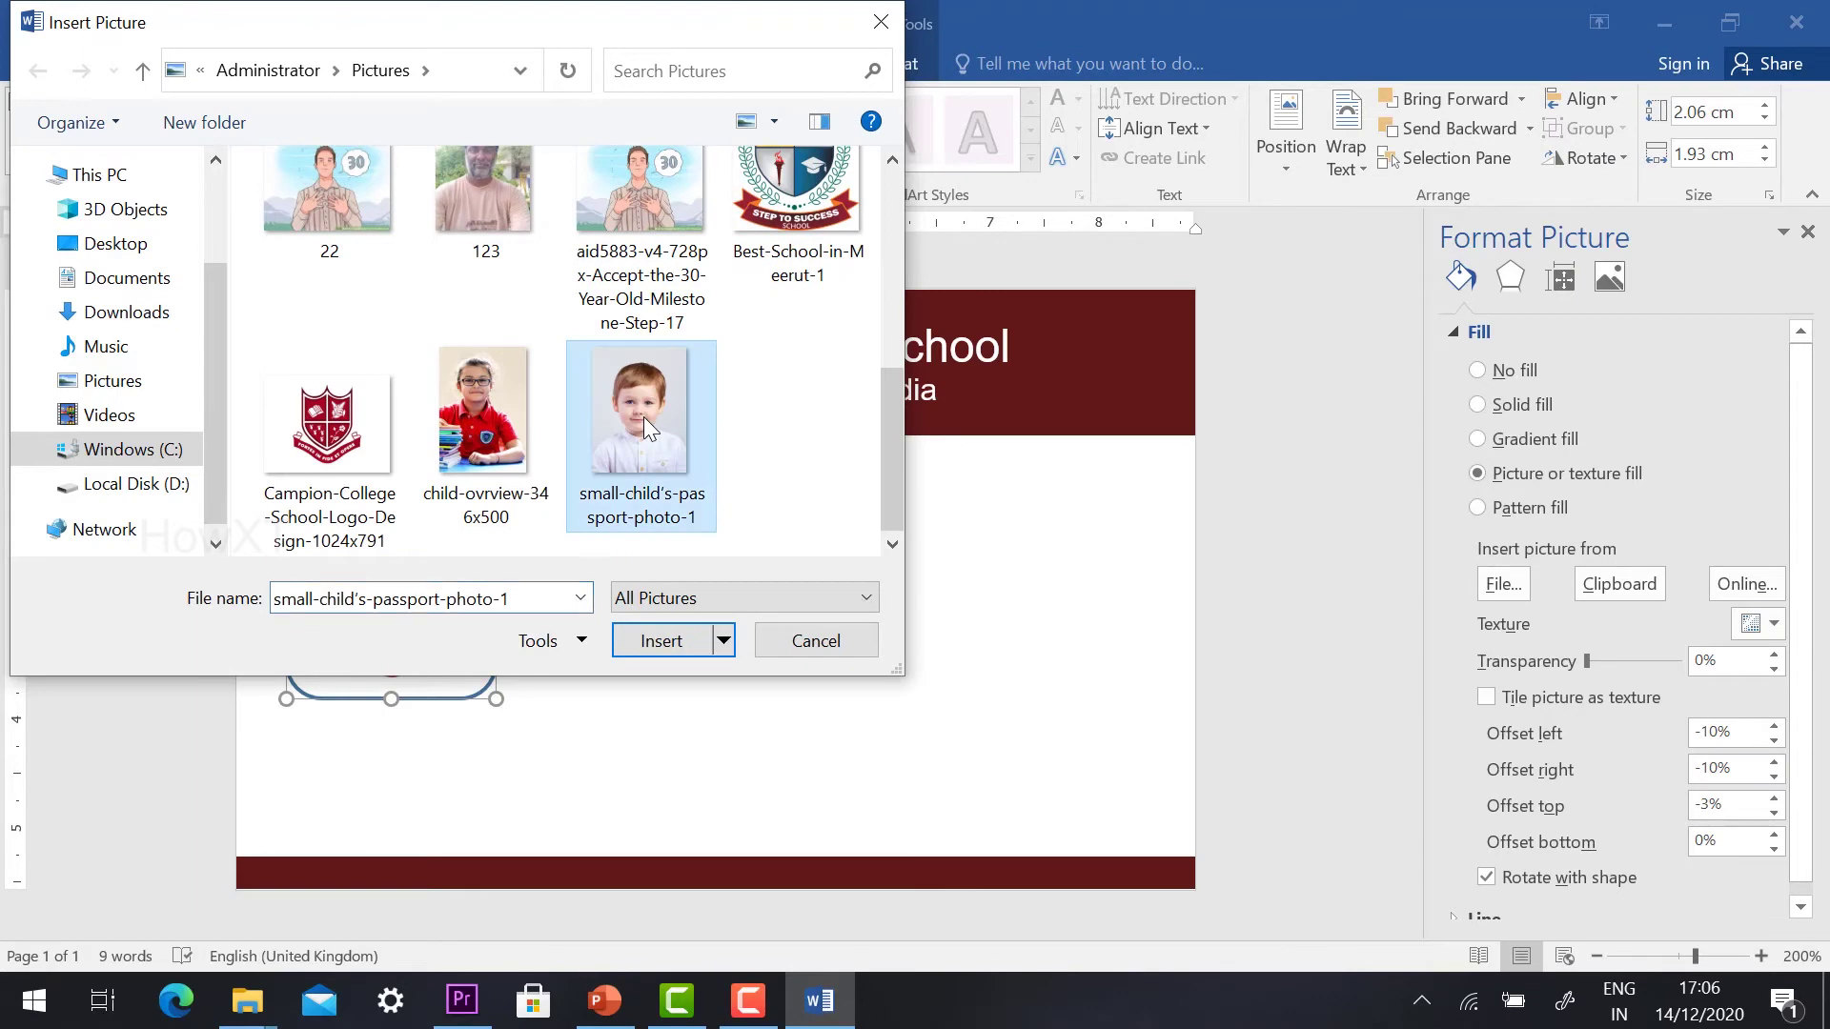
pyautogui.click(661, 648)
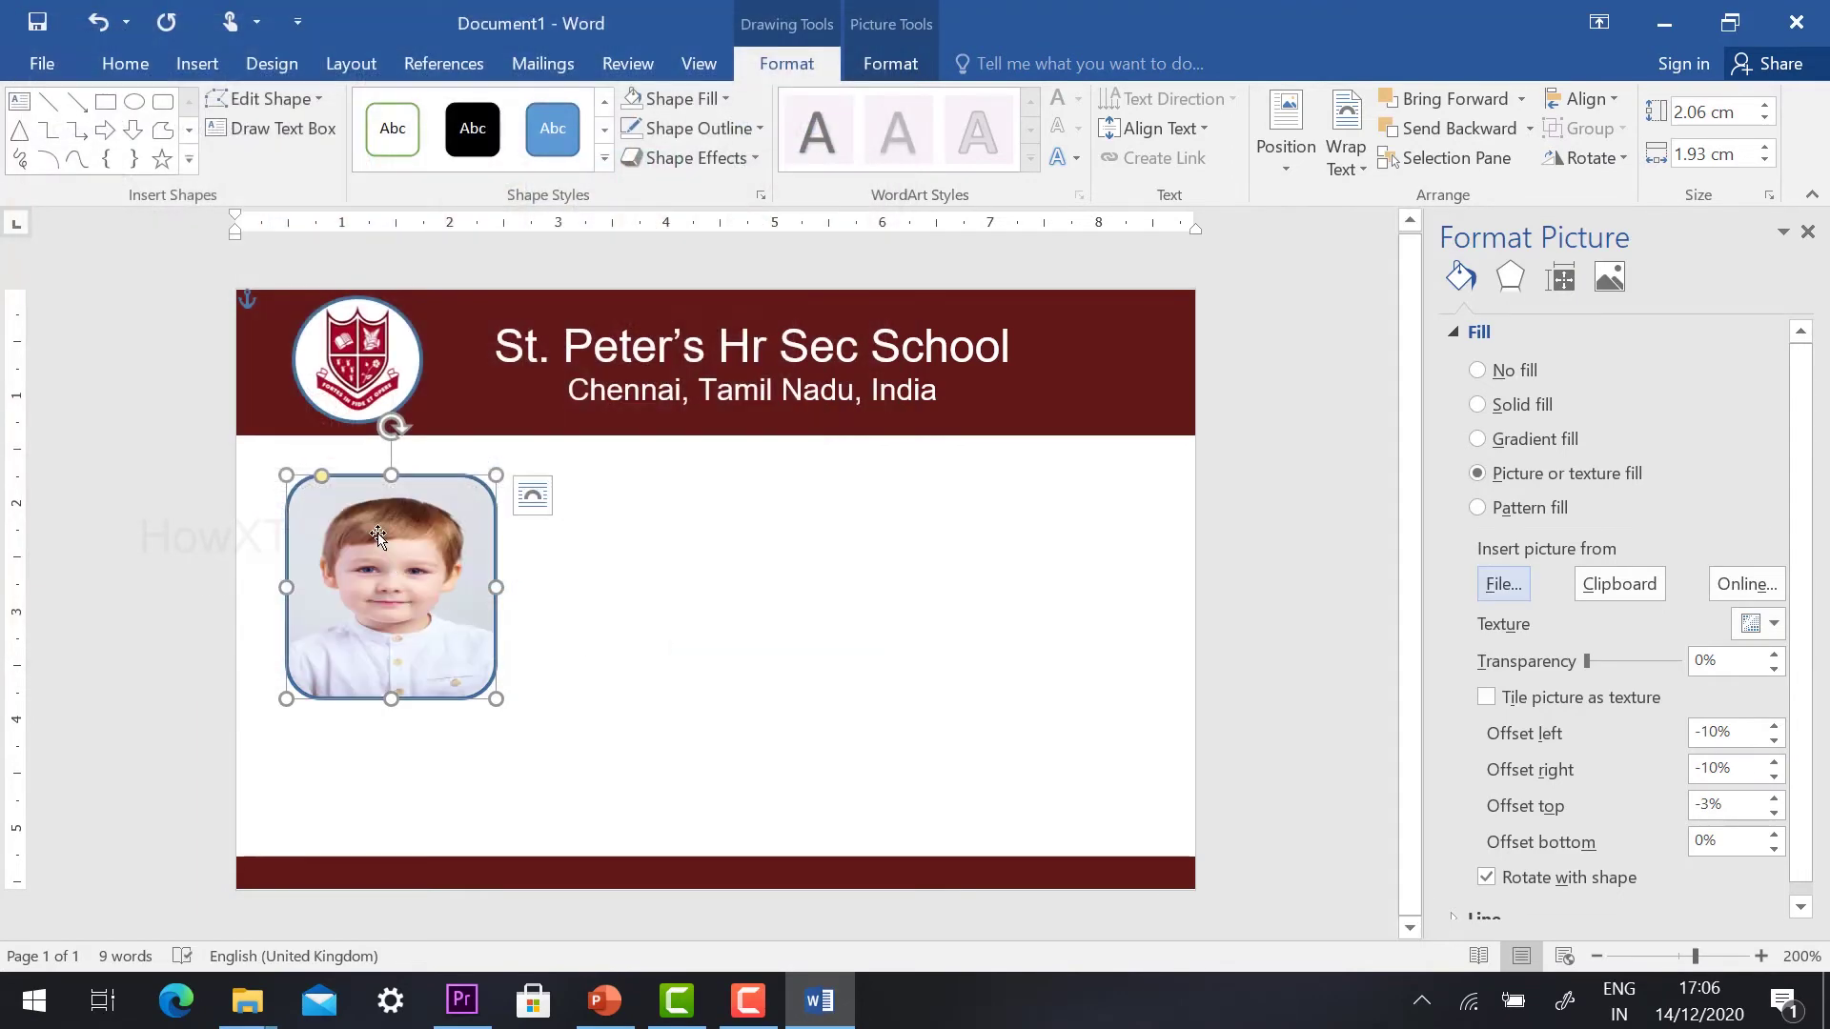
pyautogui.moveTo(391, 698); pyautogui.dragTo(390, 721)
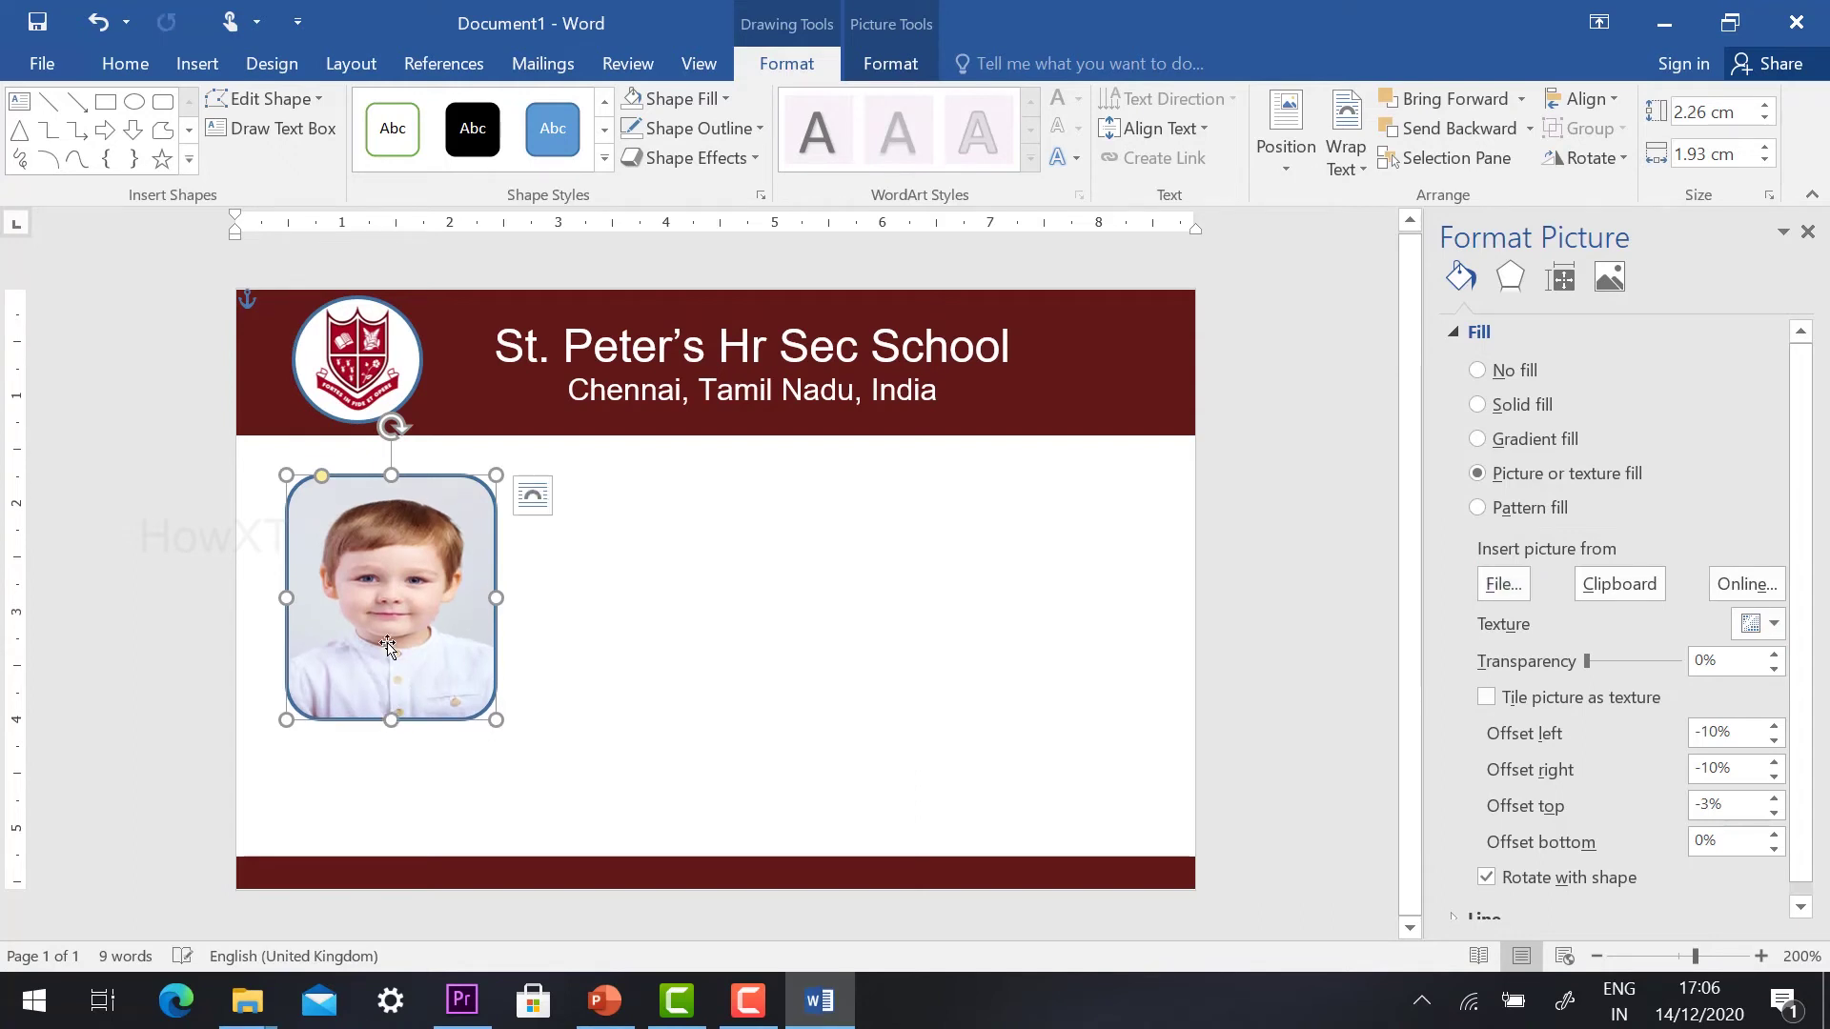
# Reset the photo's left, right and top picture offsets to 0%
pyautogui.click(1774, 740)
pyautogui.click(1773, 740)
pyautogui.click(1774, 741)
pyautogui.click(1773, 741)
pyautogui.click(1774, 740)
pyautogui.click(1774, 741)
pyautogui.click(1773, 740)
pyautogui.click(1774, 740)
pyautogui.click(1774, 741)
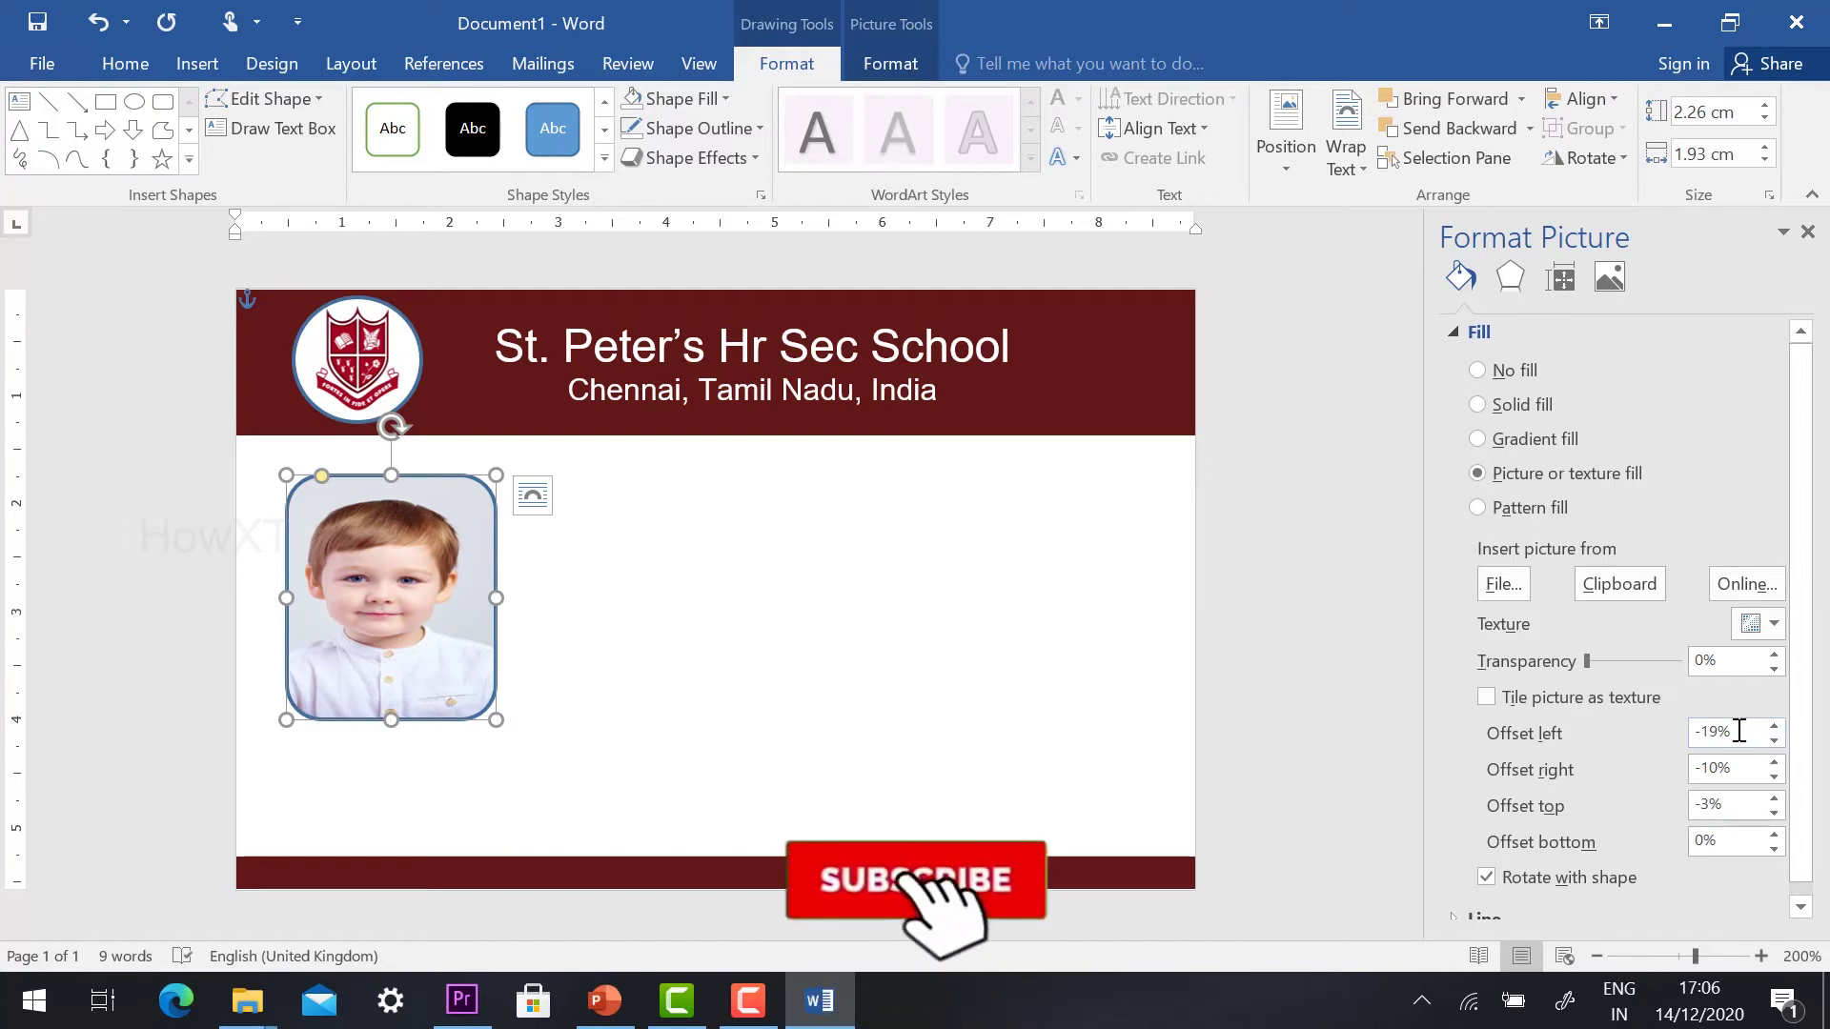
pyautogui.tripleClick(1739, 731)
pyautogui.write('0')
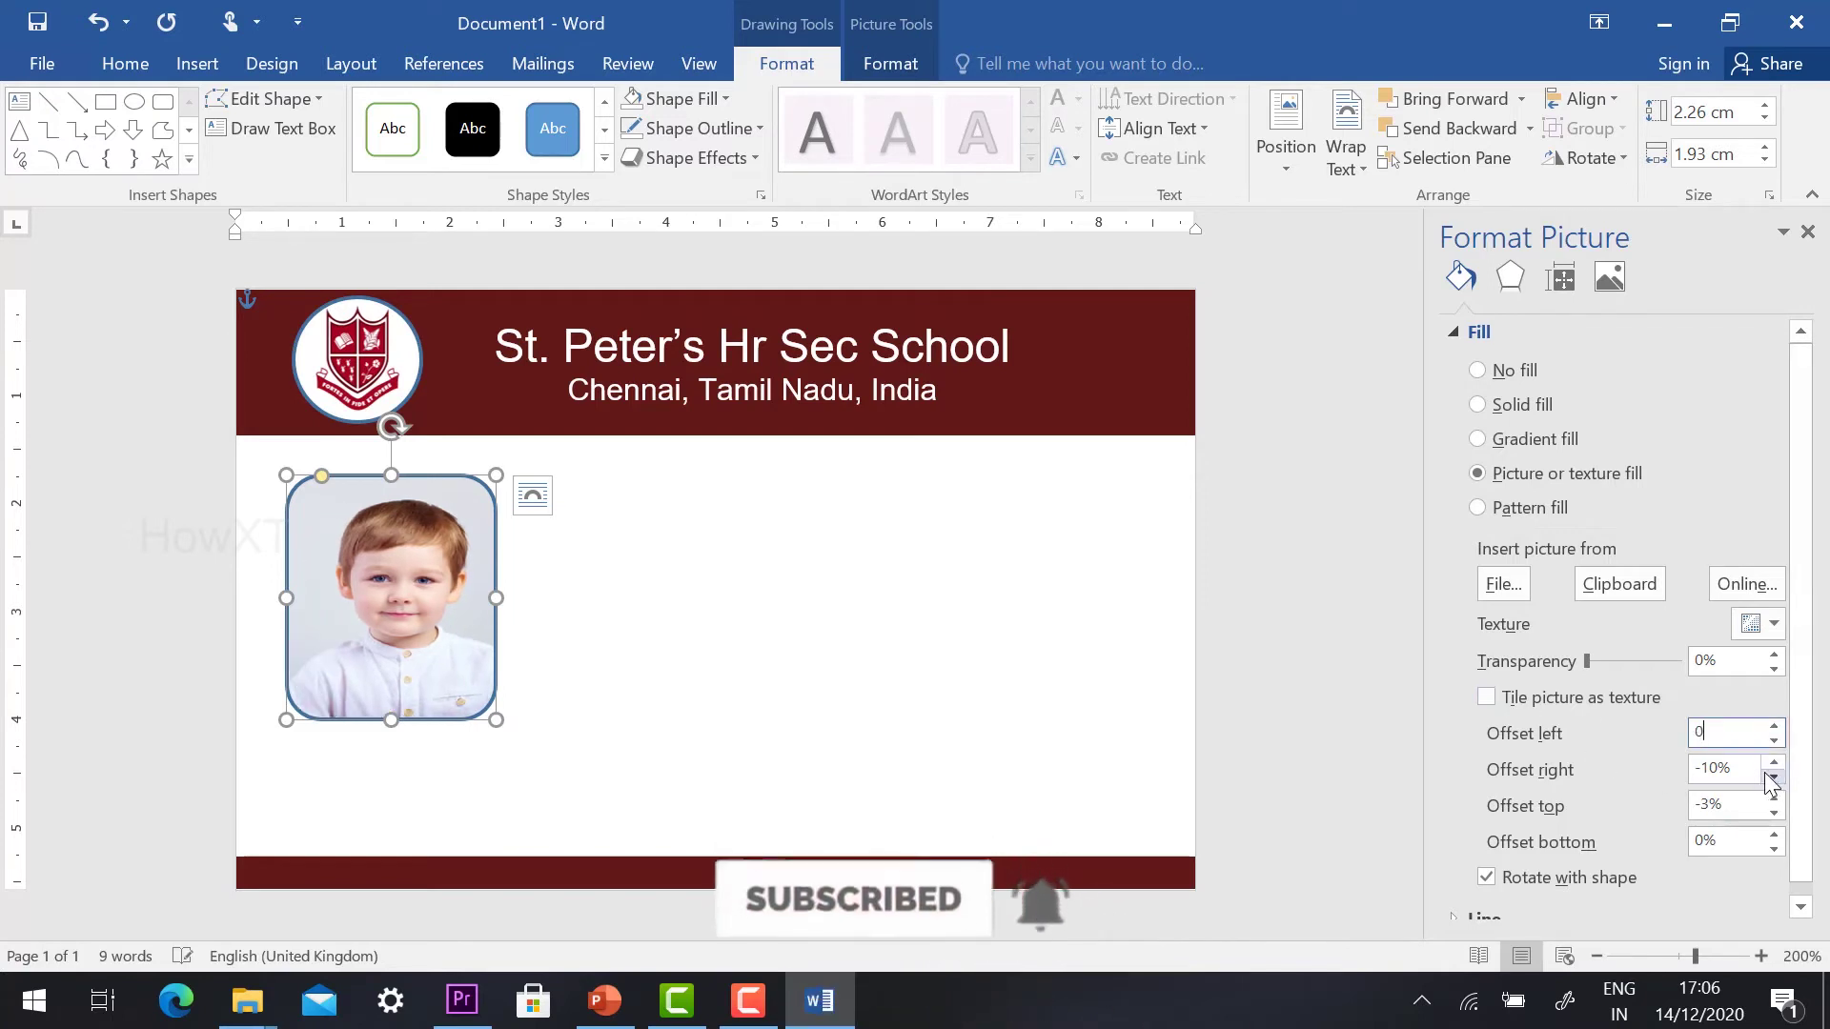
pyautogui.press('Tab')
pyautogui.write('0')
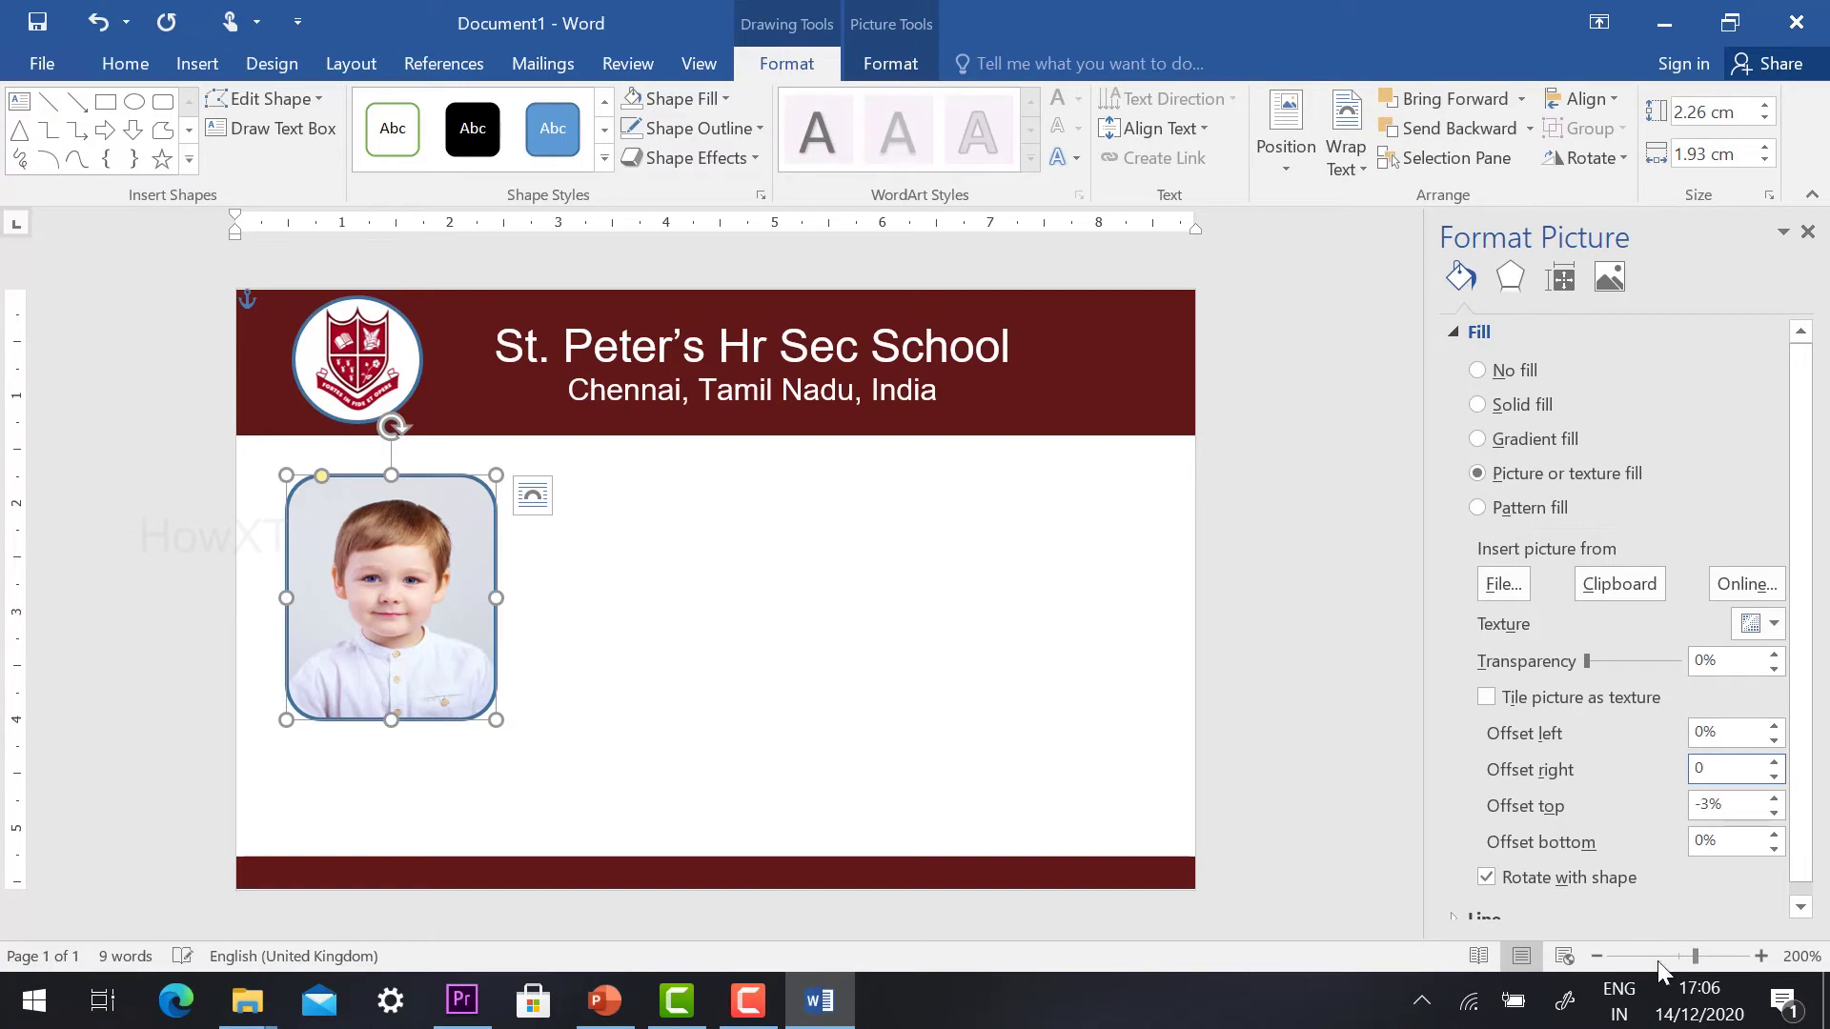
pyautogui.press('Tab')
pyautogui.write('0')
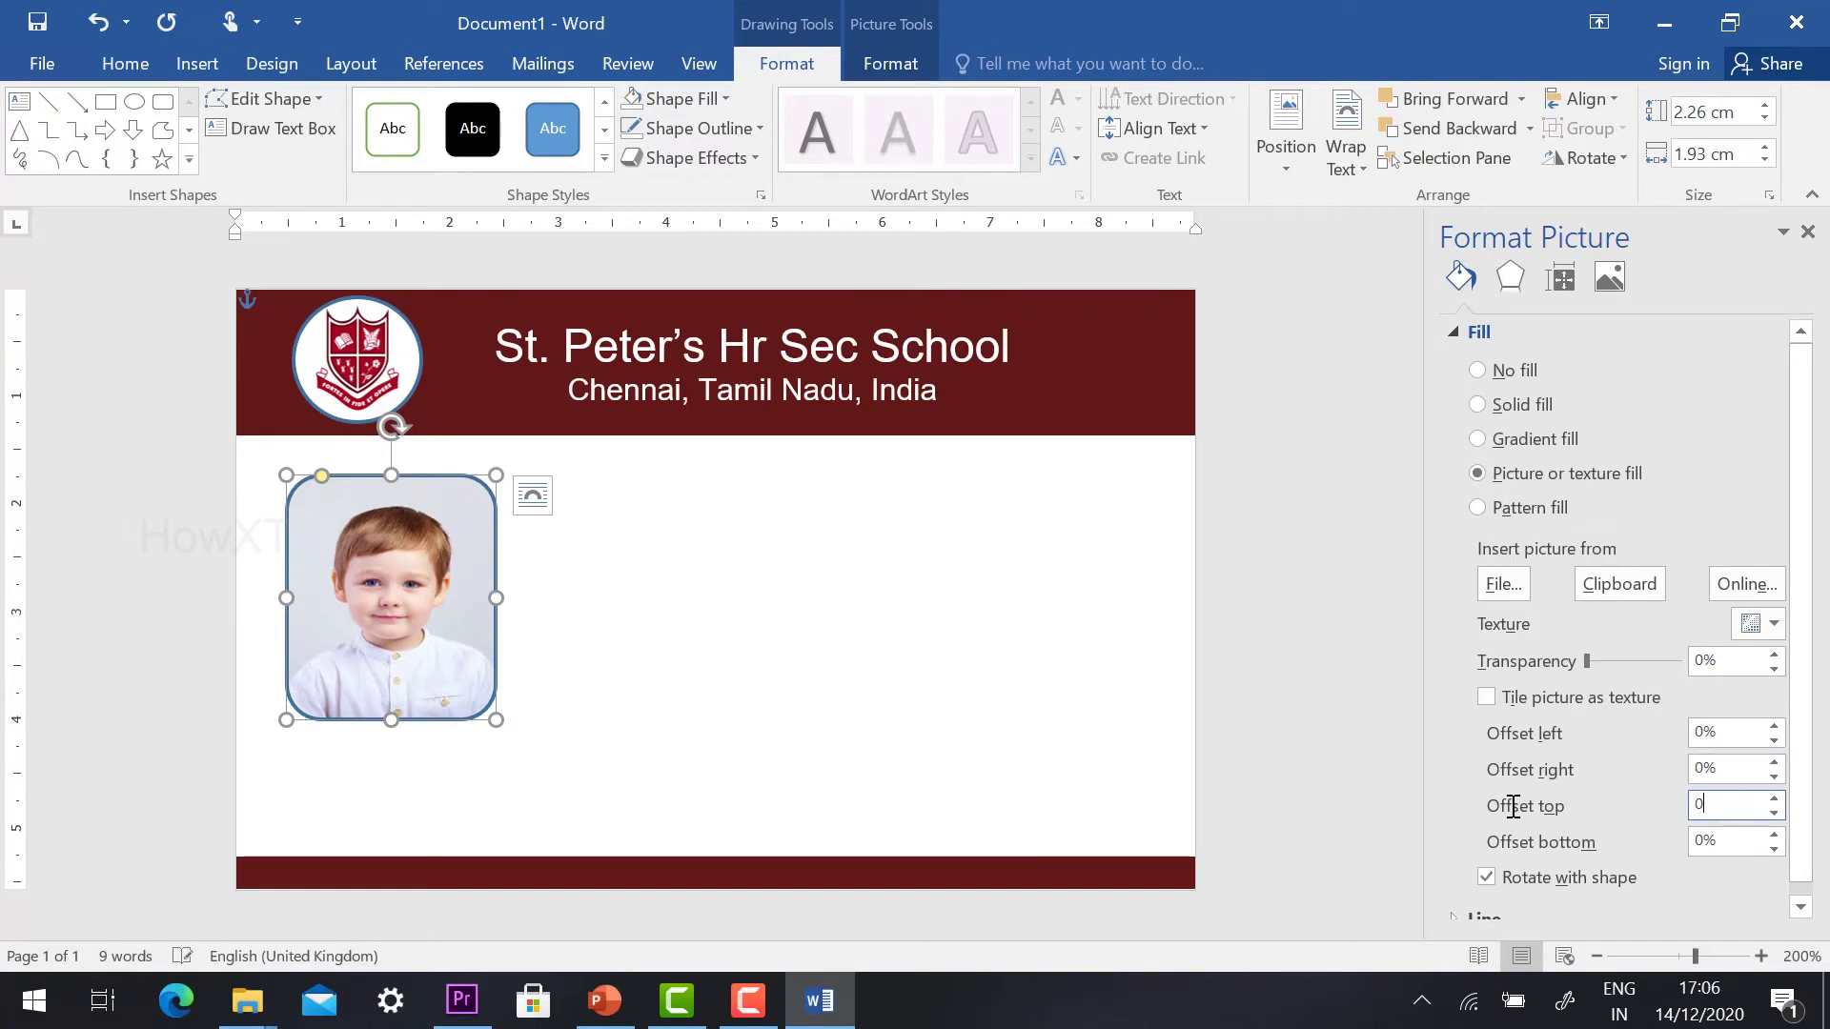
pyautogui.click(172, 531)
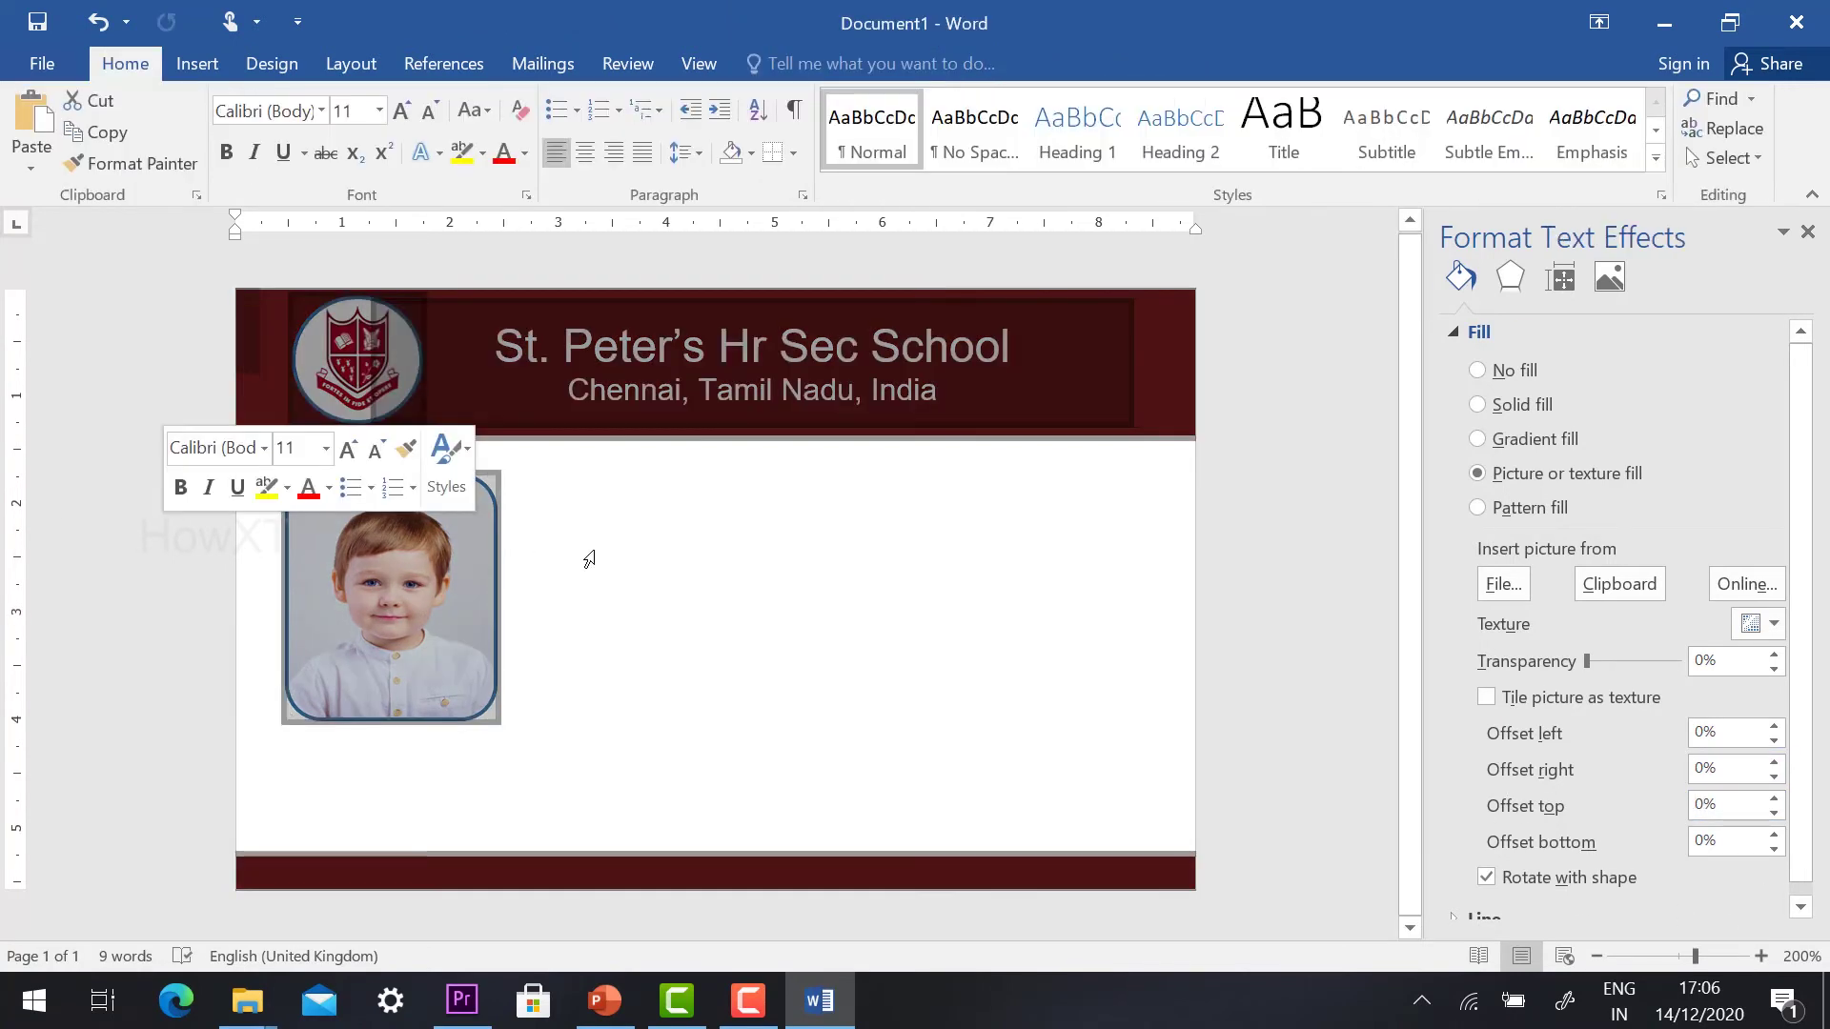
# Give the photo frame a dark maroon outline, close the formatting pane, and select the school logo
pyautogui.click(496, 489)
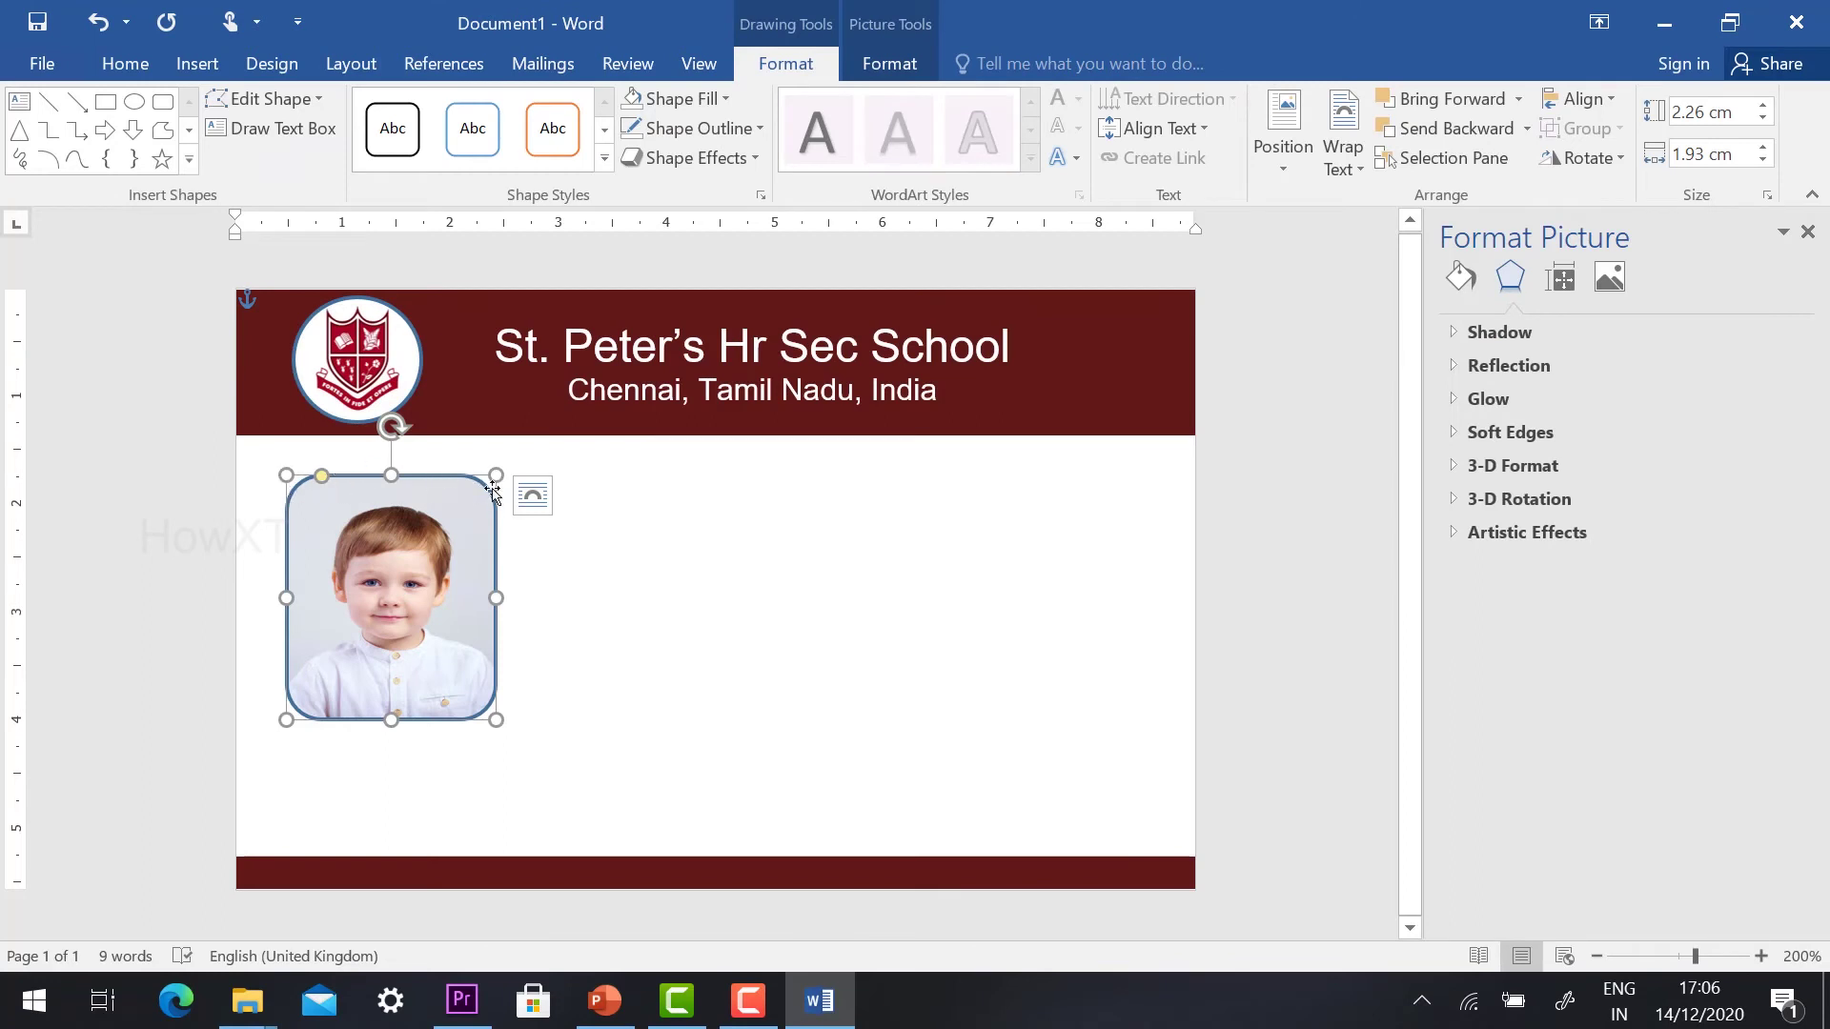
pyautogui.click(729, 128)
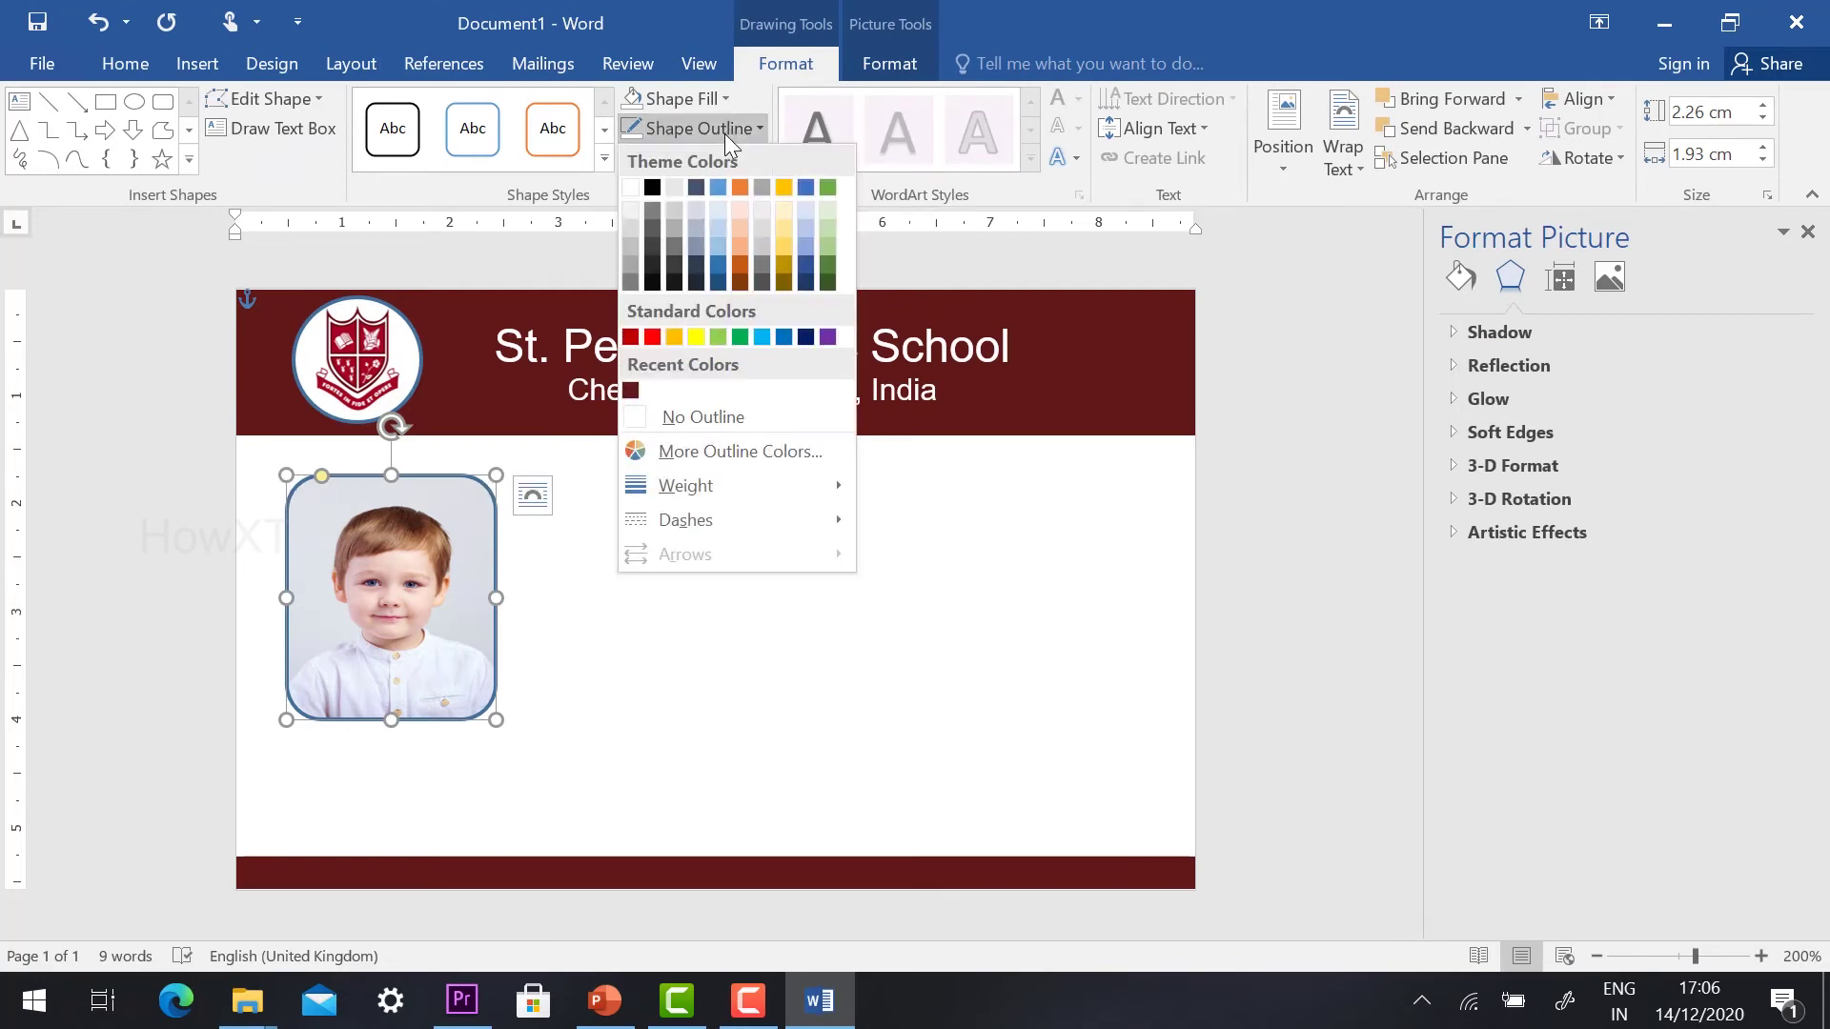
pyautogui.click(631, 392)
pyautogui.tripleClick(190, 543)
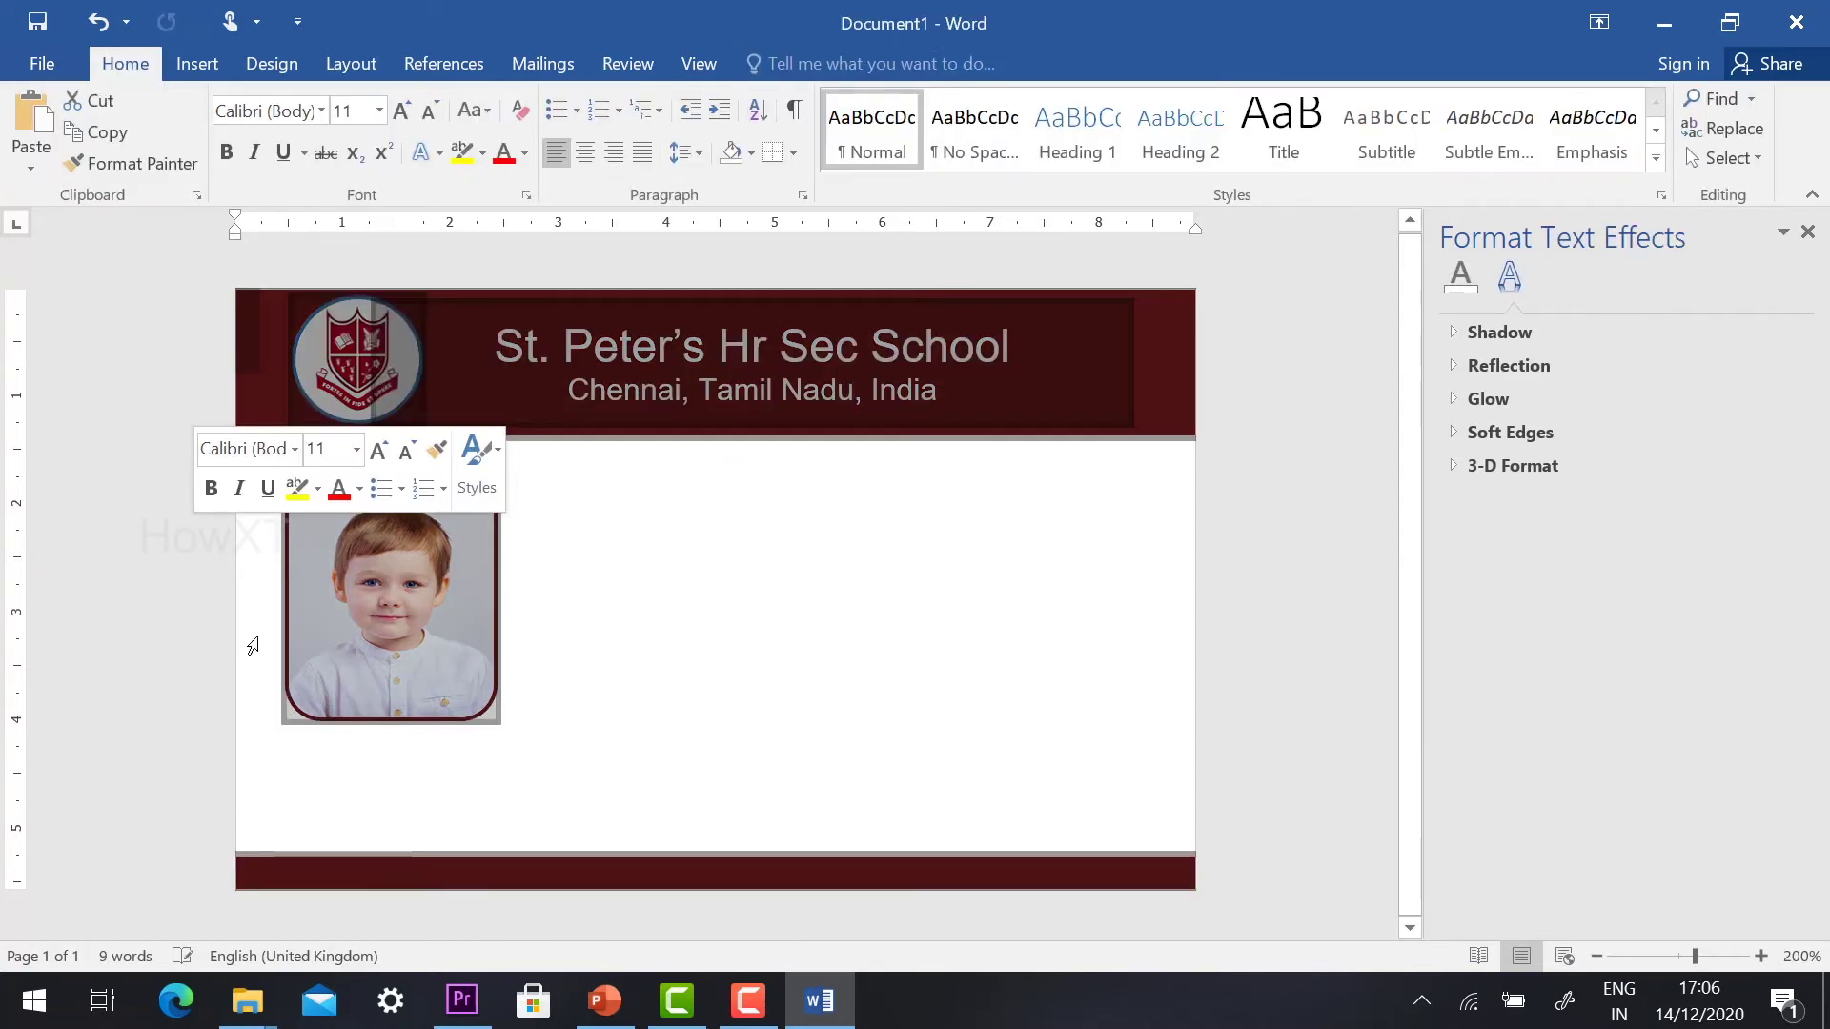
pyautogui.click(1808, 232)
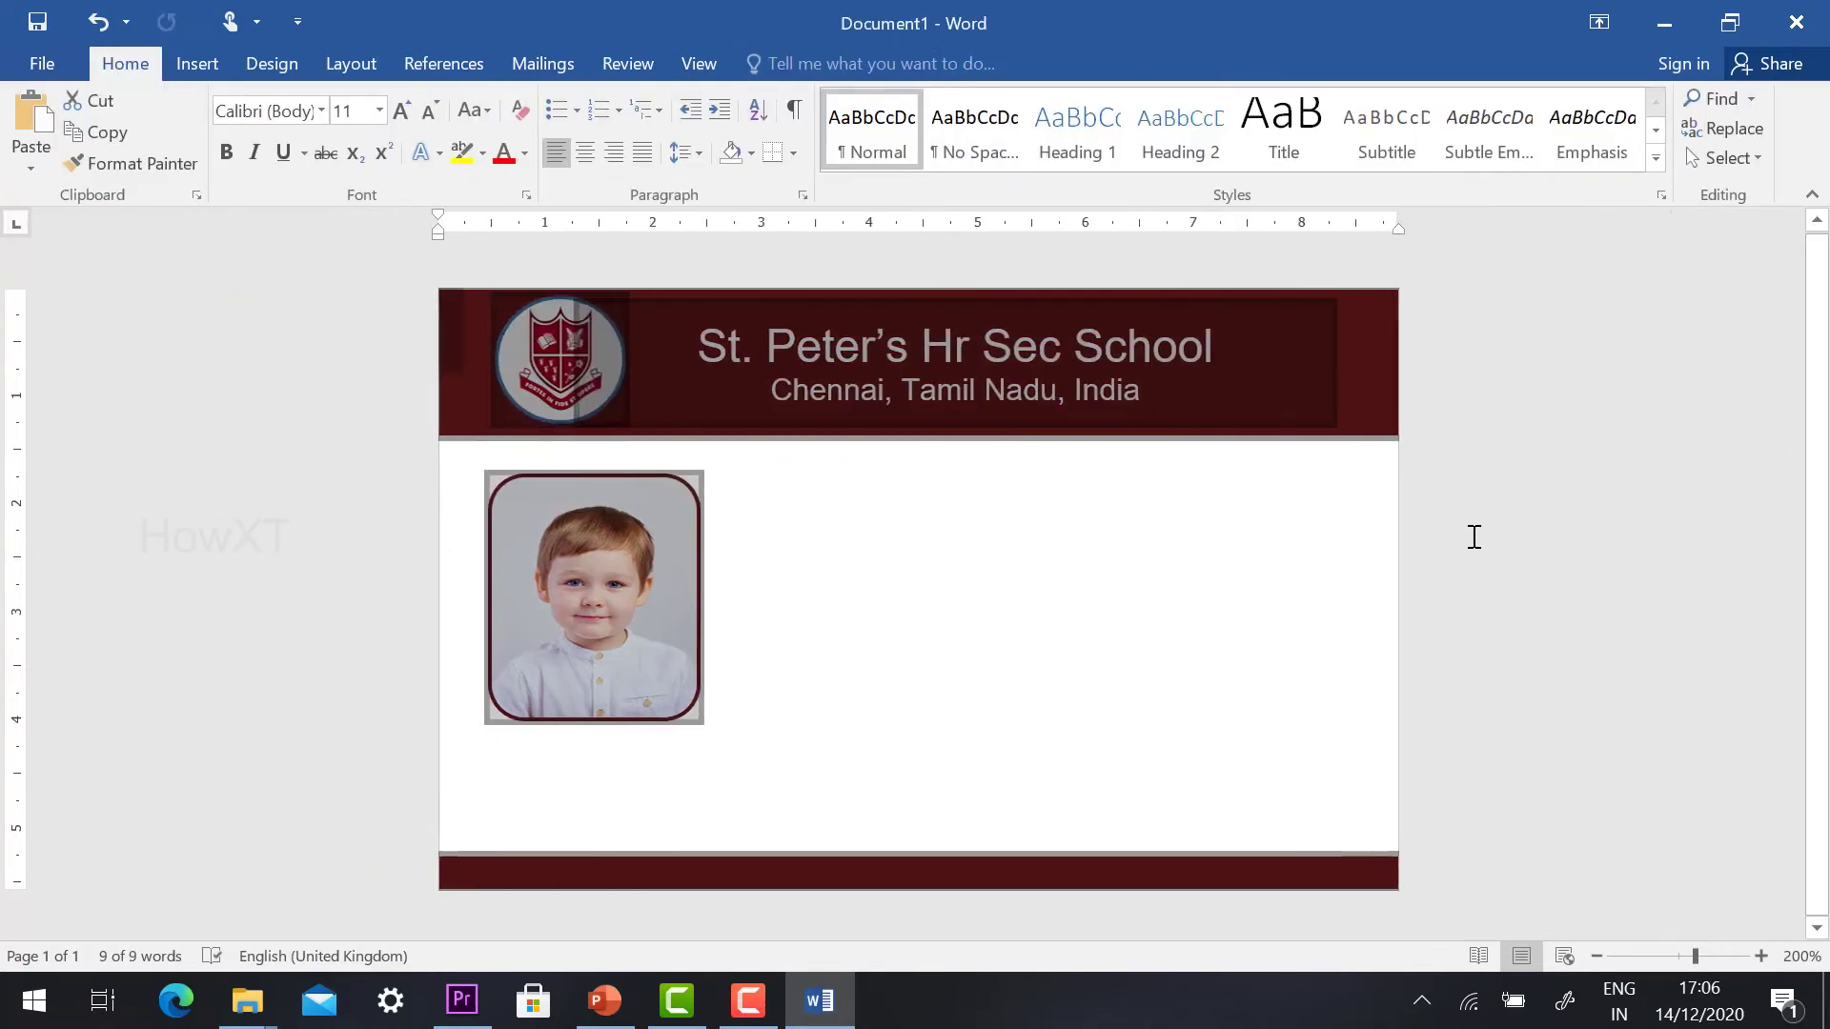
pyautogui.click(1288, 555)
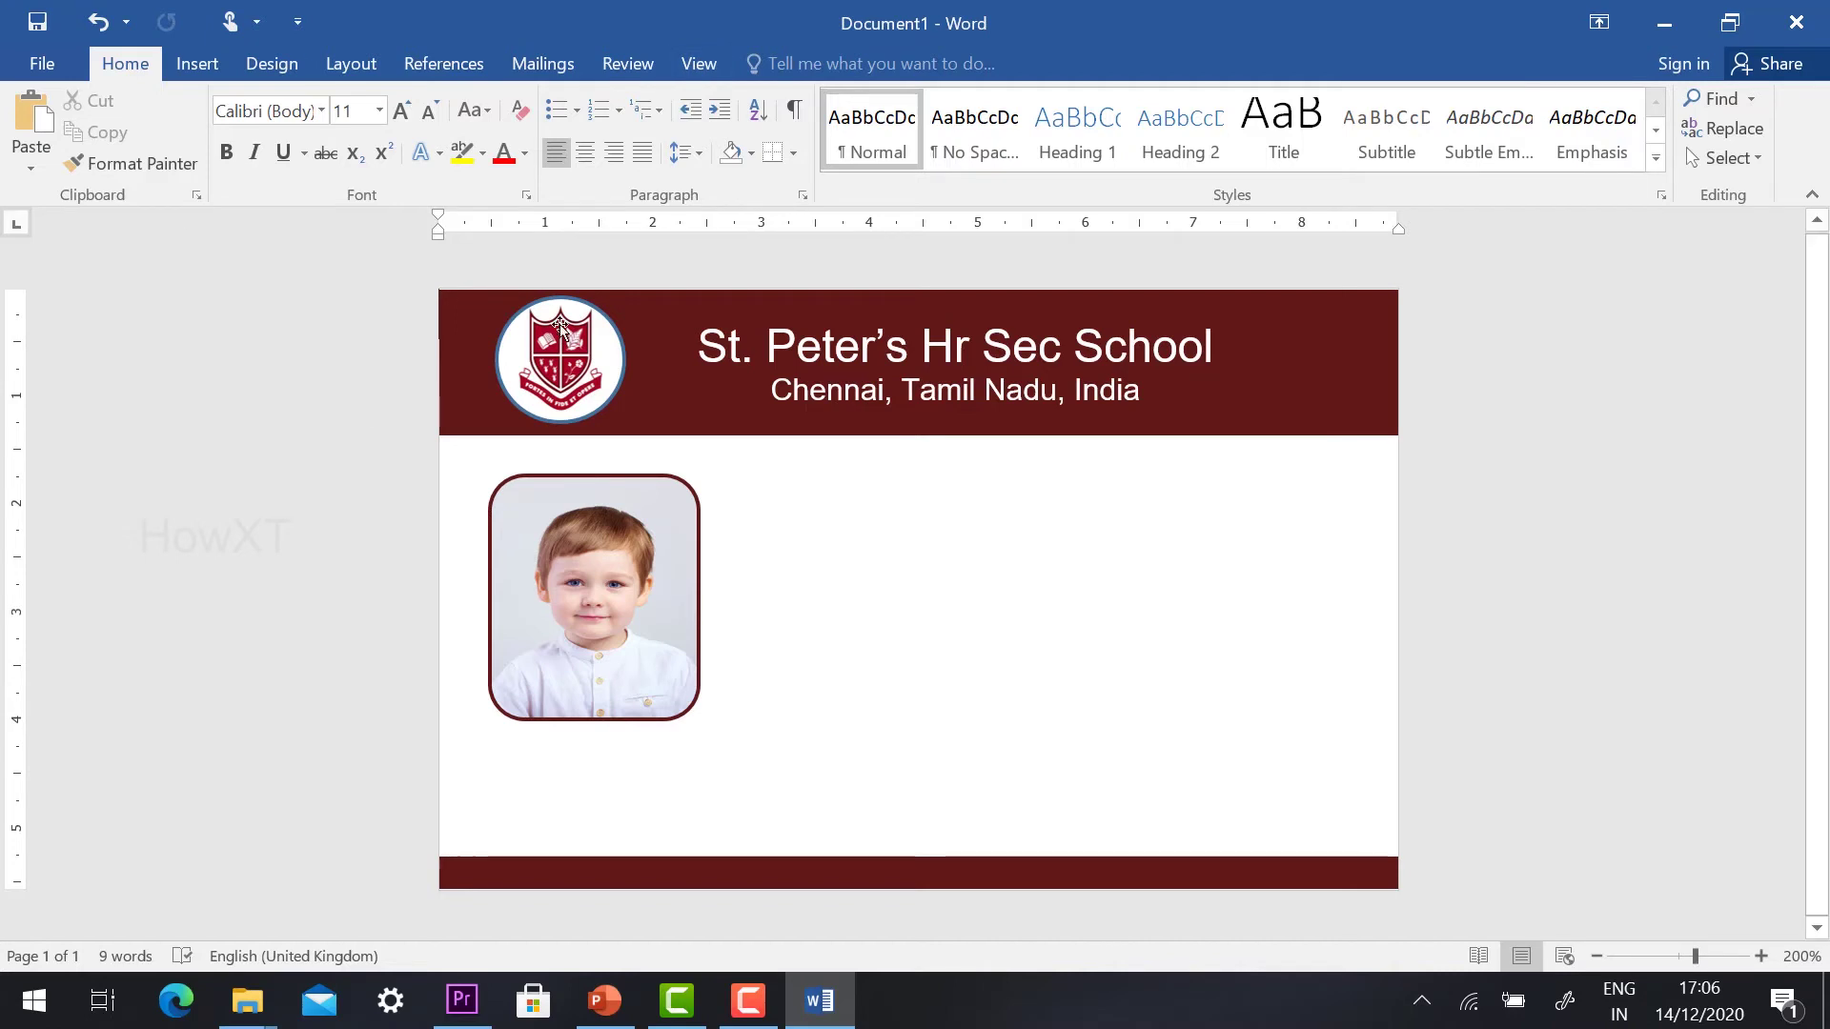
pyautogui.click(513, 323)
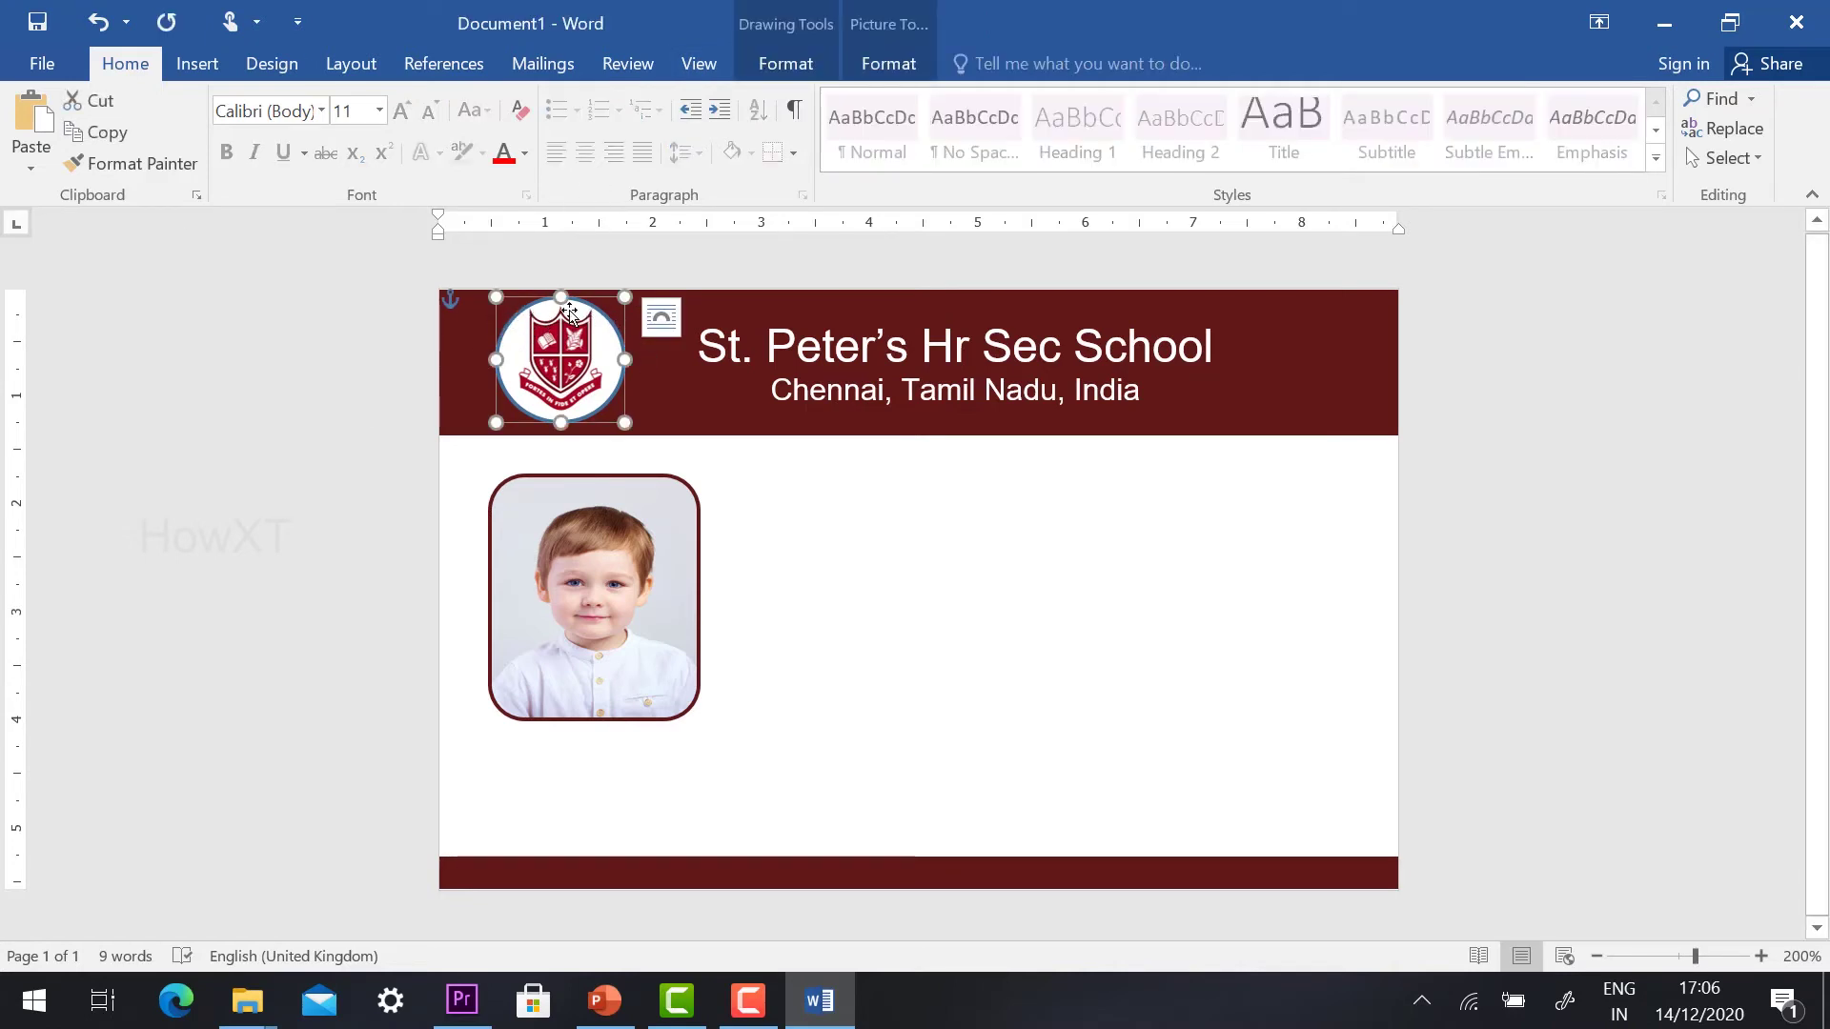
# Give the school logo a maroon picture border
pyautogui.click(884, 65)
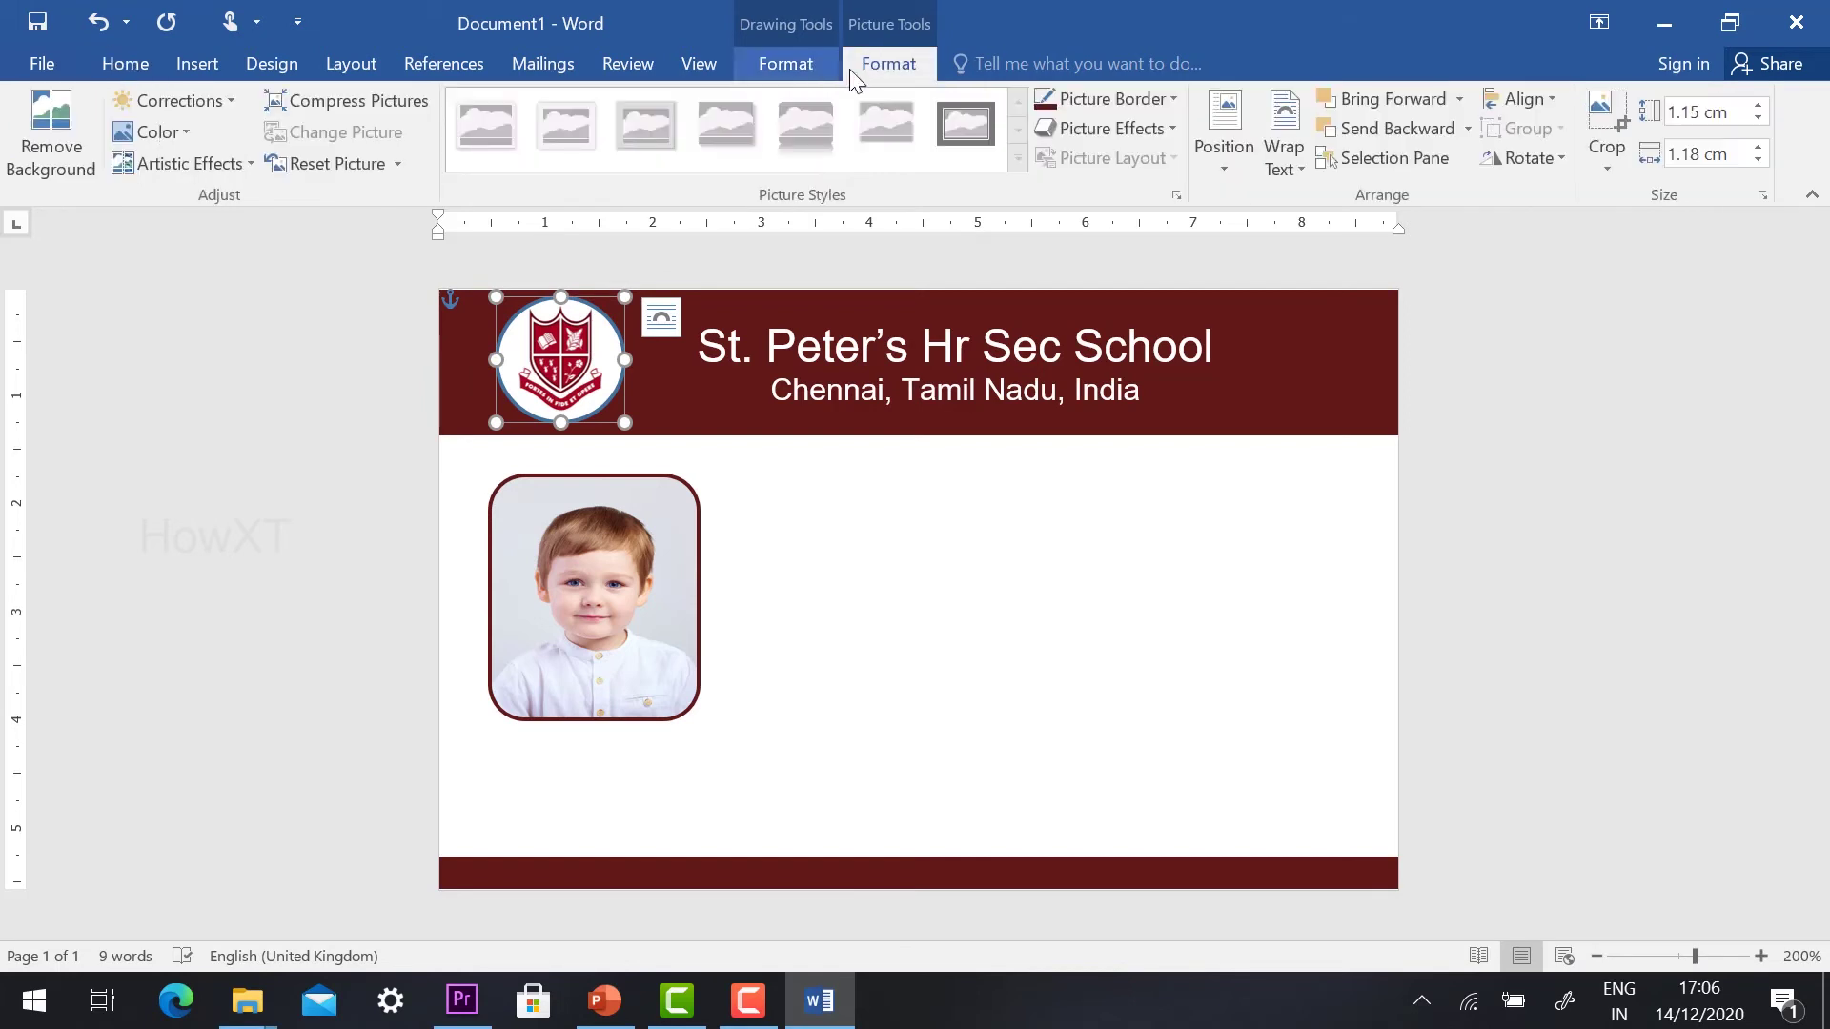
pyautogui.click(1043, 104)
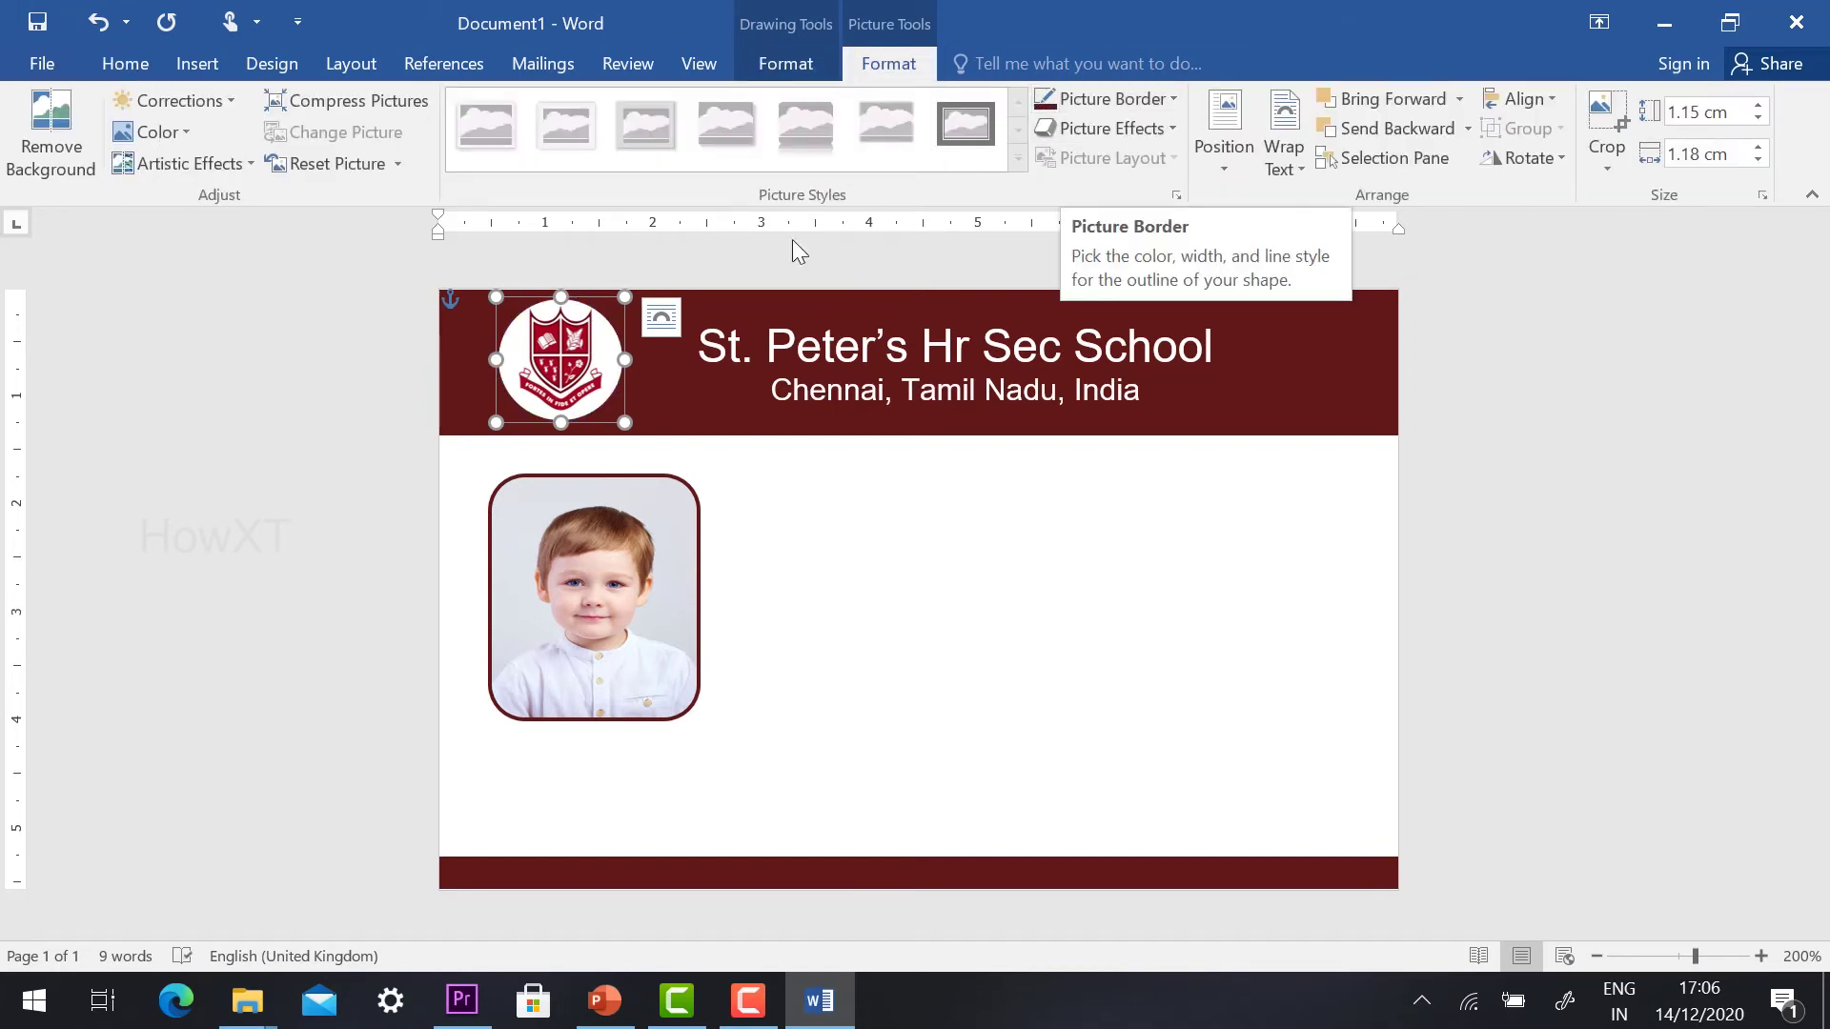
pyautogui.click(356, 429)
pyautogui.click(962, 636)
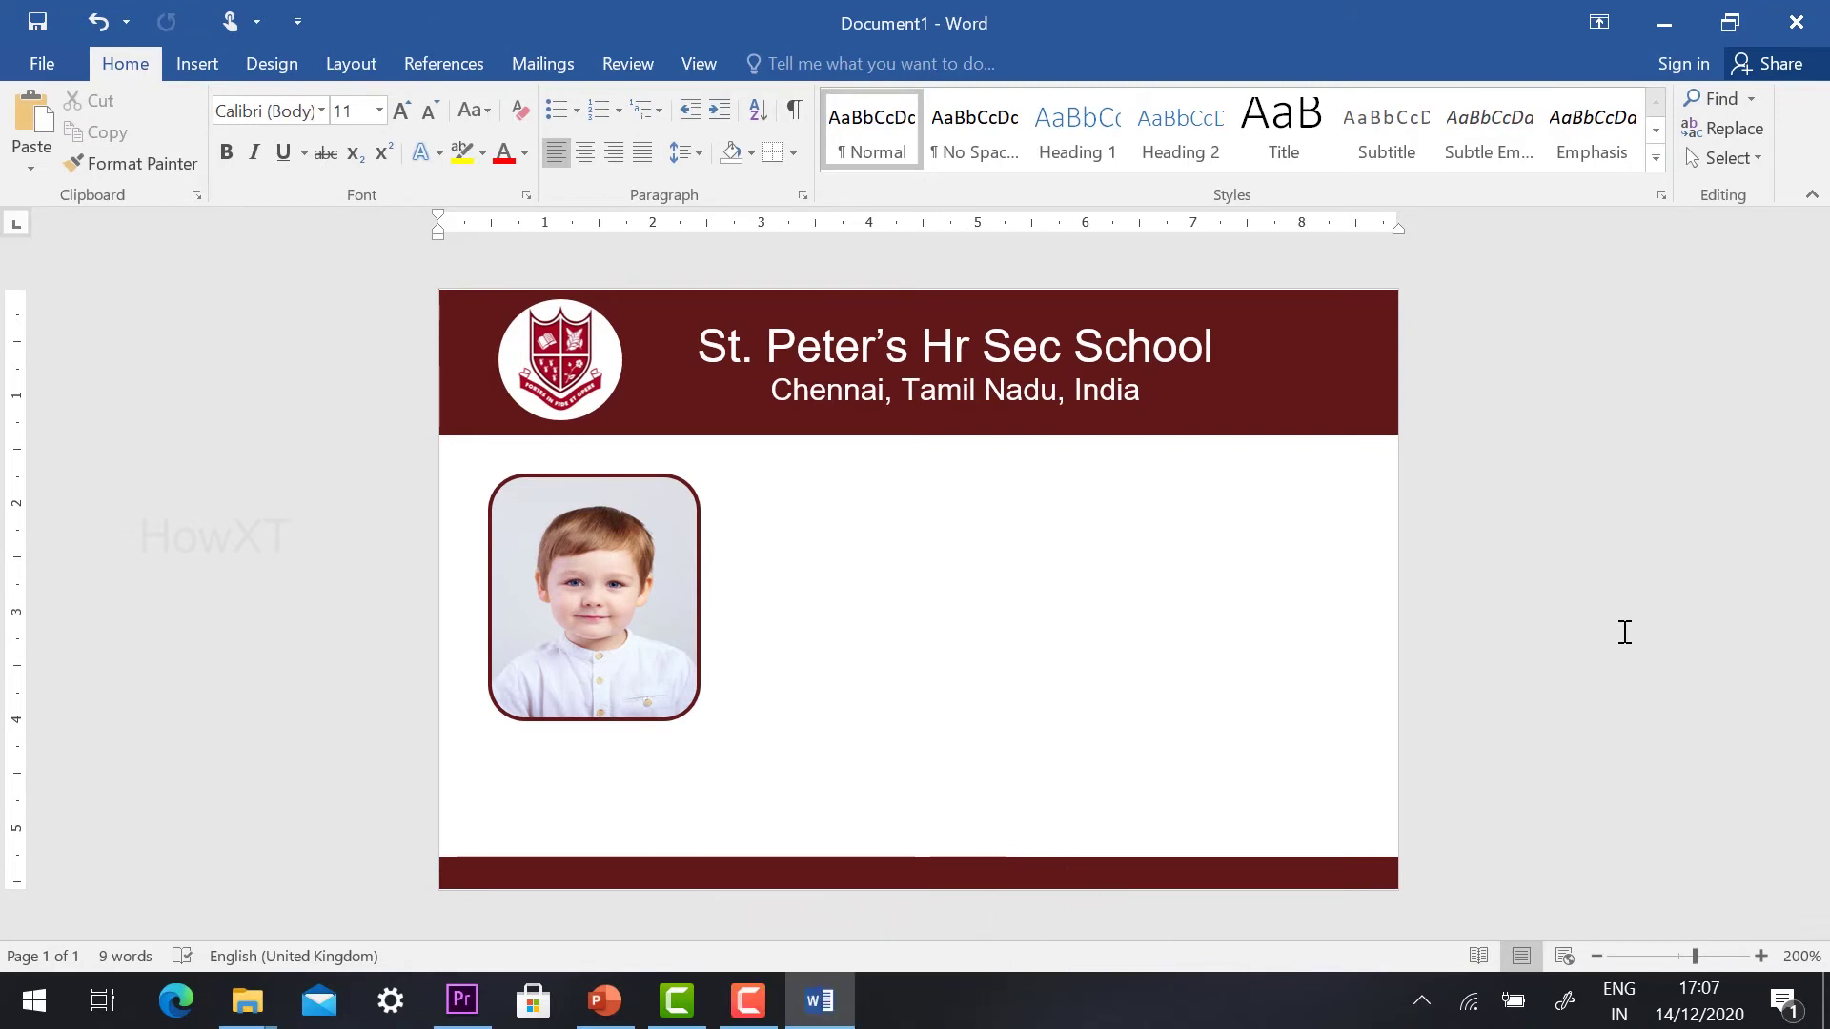
# Insert a Simple Text Box onto the card
pyautogui.click(208, 67)
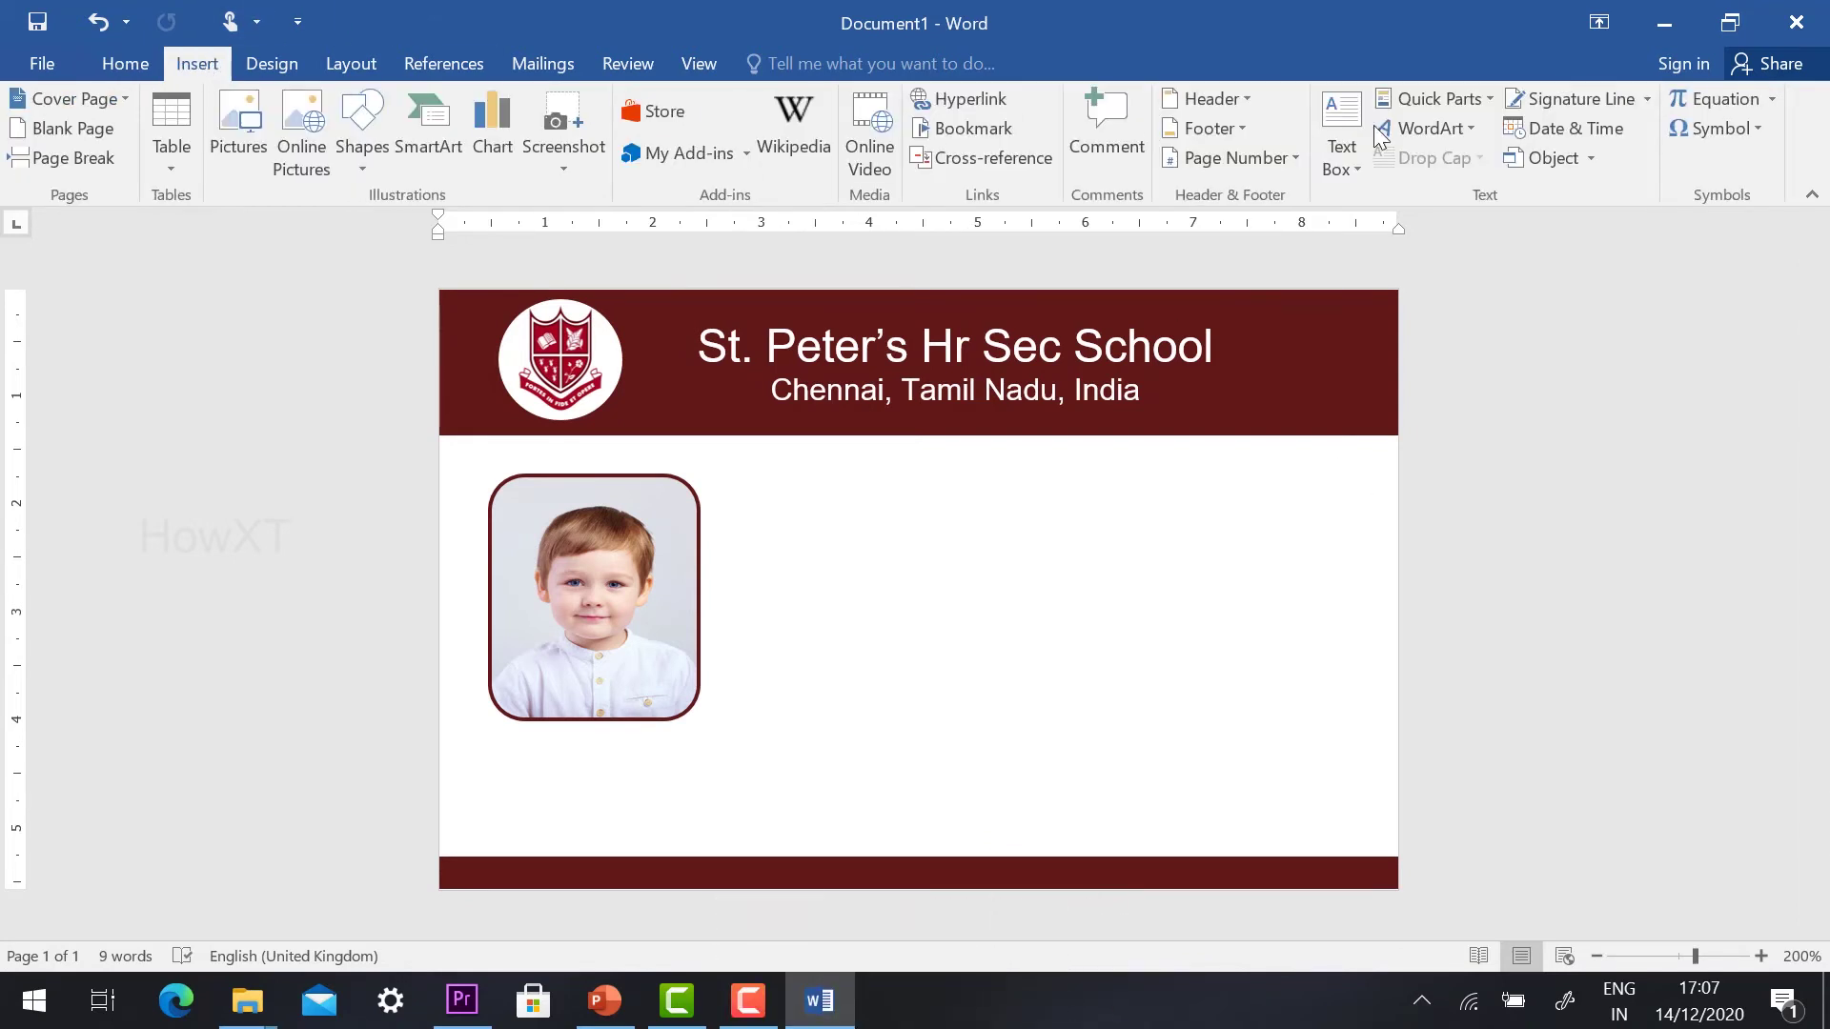
pyautogui.click(1342, 143)
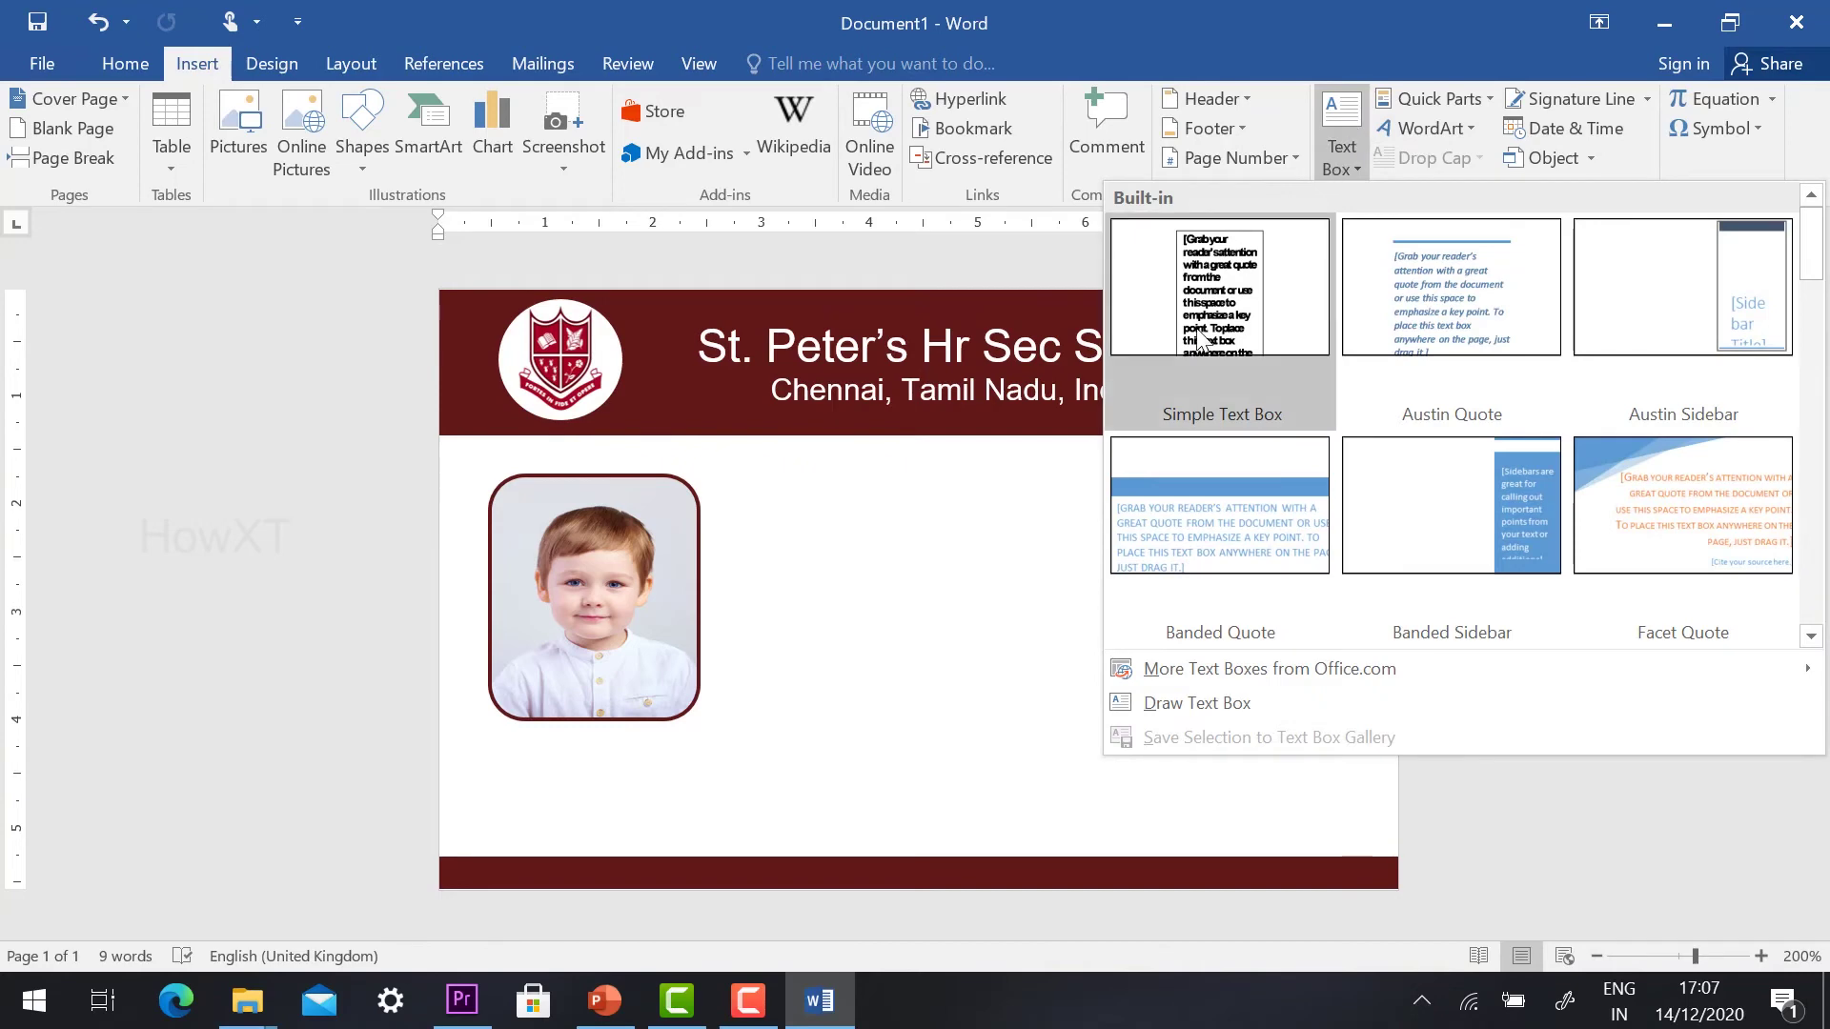
pyautogui.click(1202, 338)
# Resize the text box beside the photo to about 2.97 by 6.31 cm, with no outline and no fill
pyautogui.moveTo(915, 350); pyautogui.dragTo(915, 468)
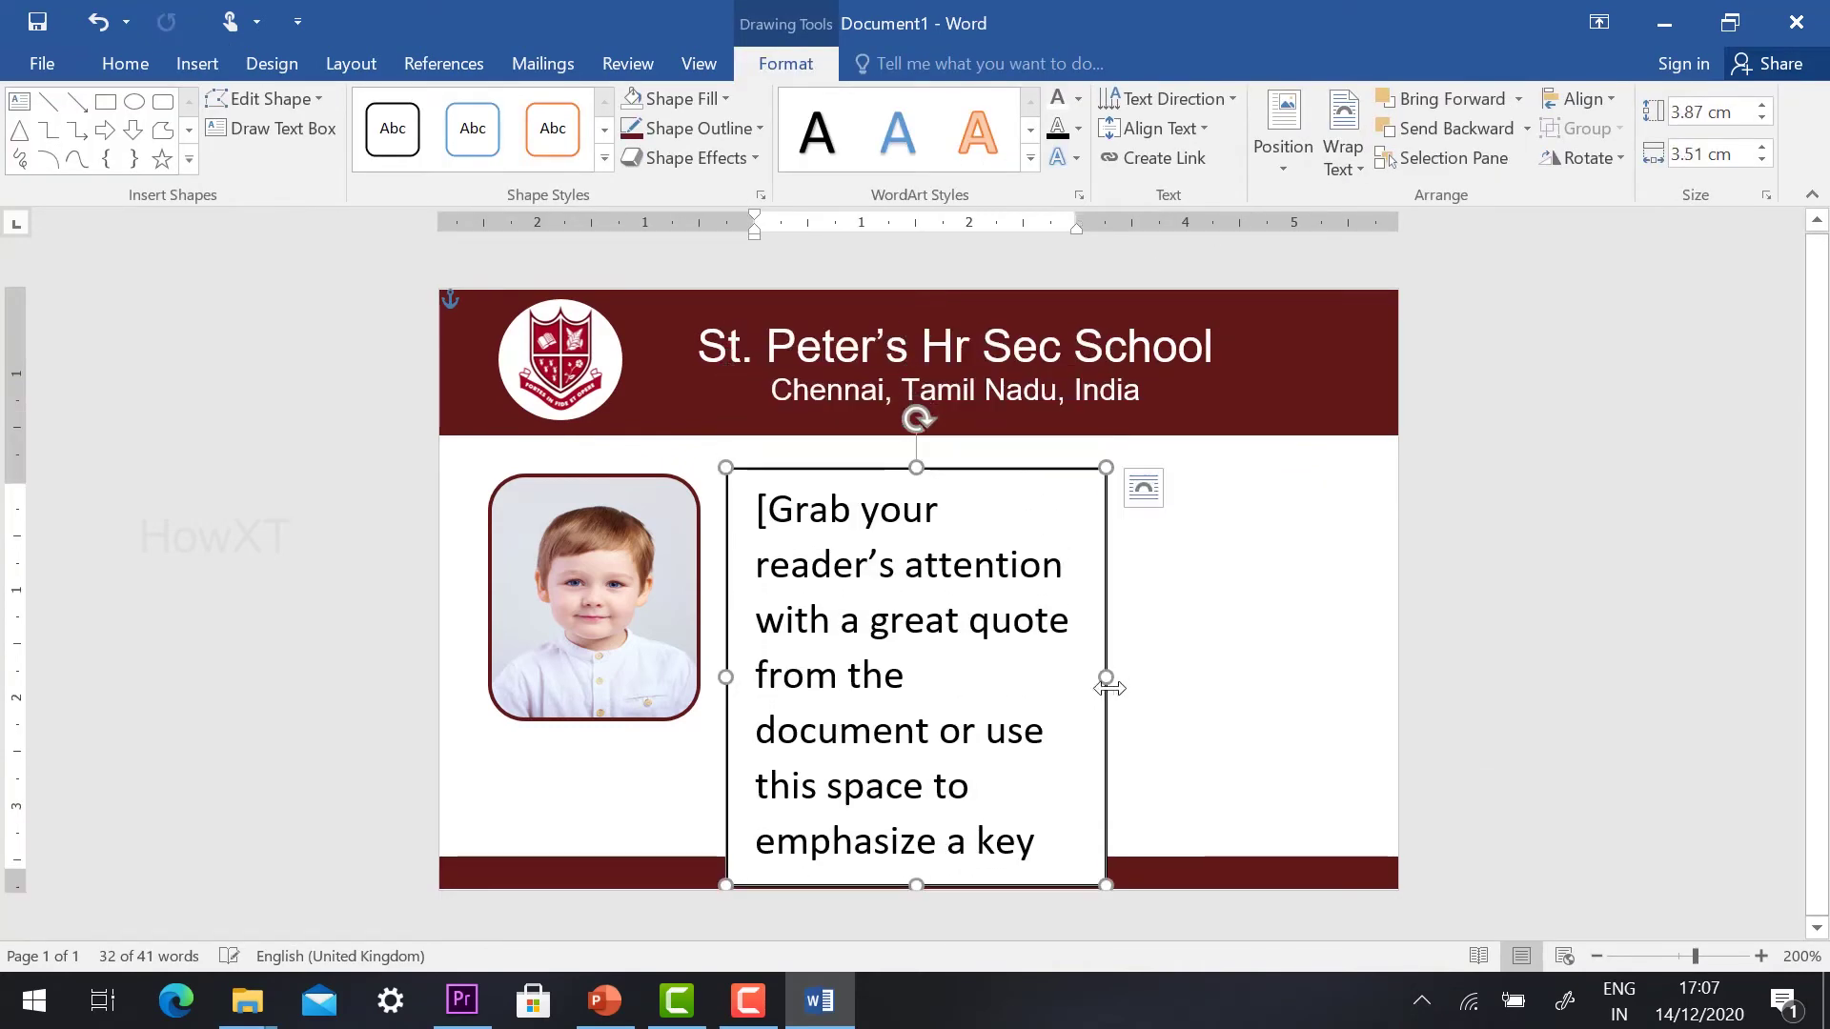
pyautogui.moveTo(1107, 687); pyautogui.dragTo(1394, 665)
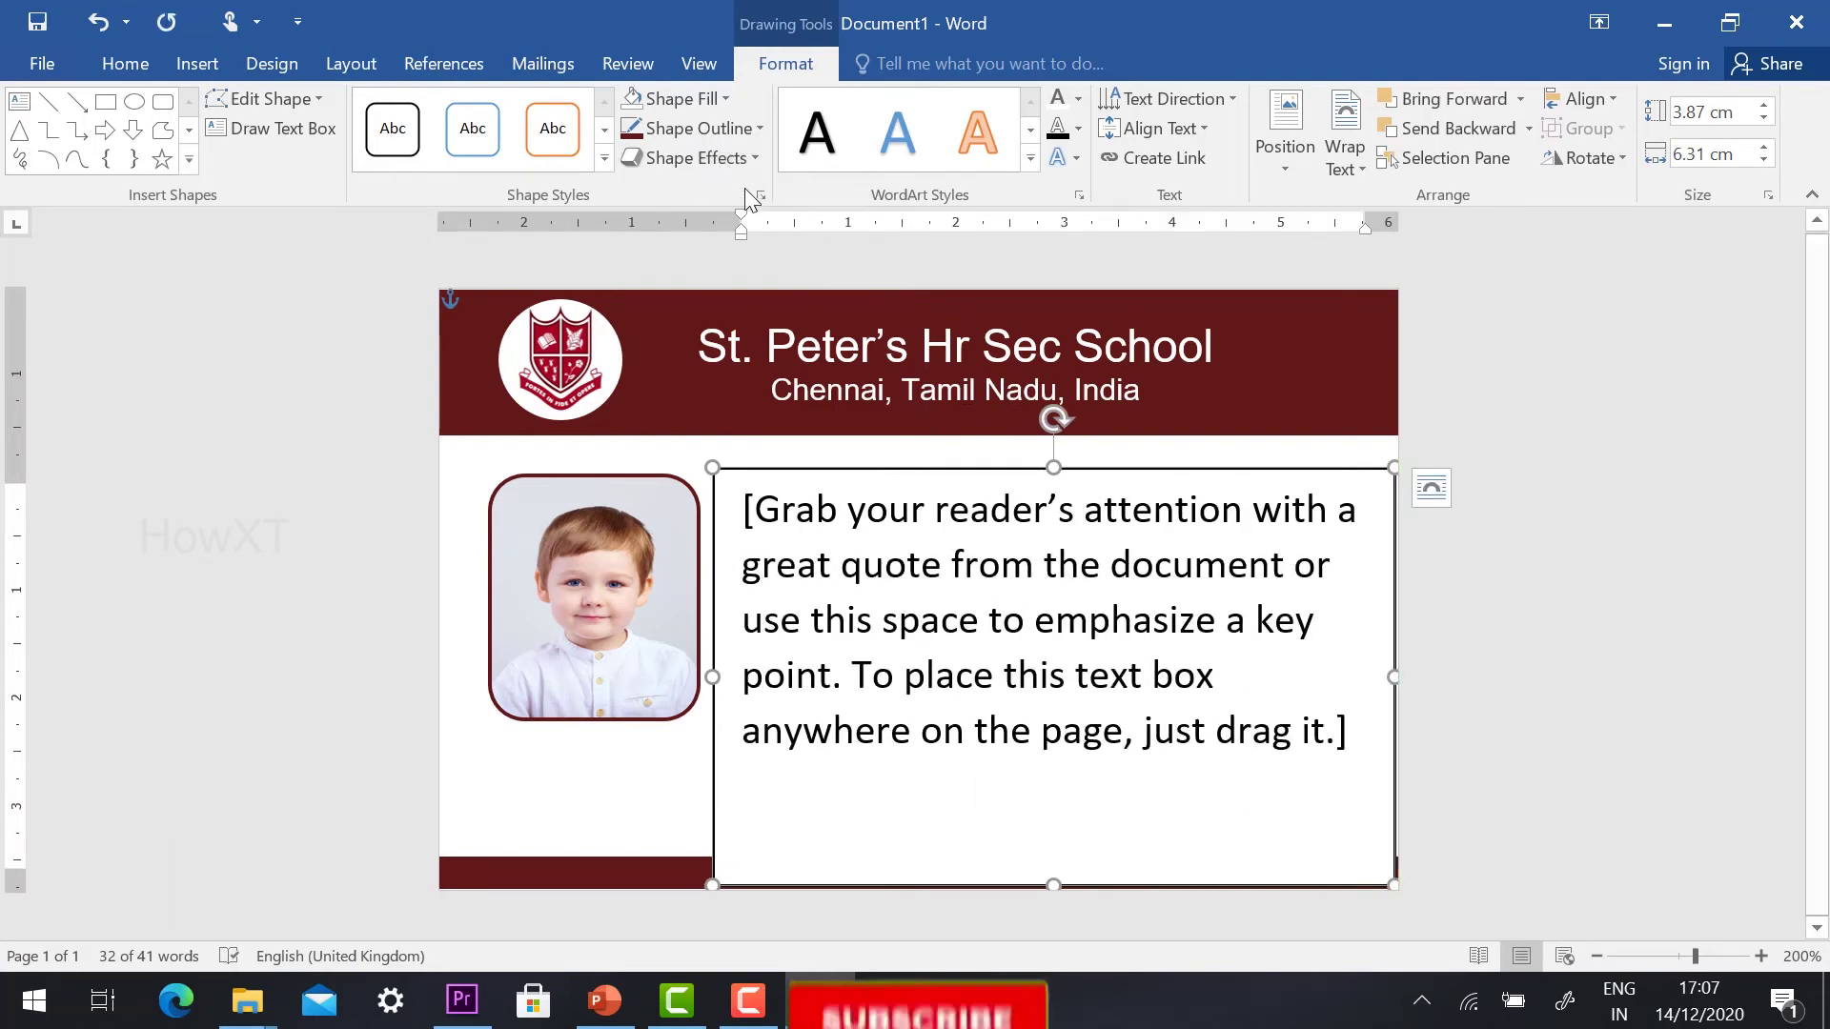
pyautogui.click(700, 128)
pyautogui.click(713, 415)
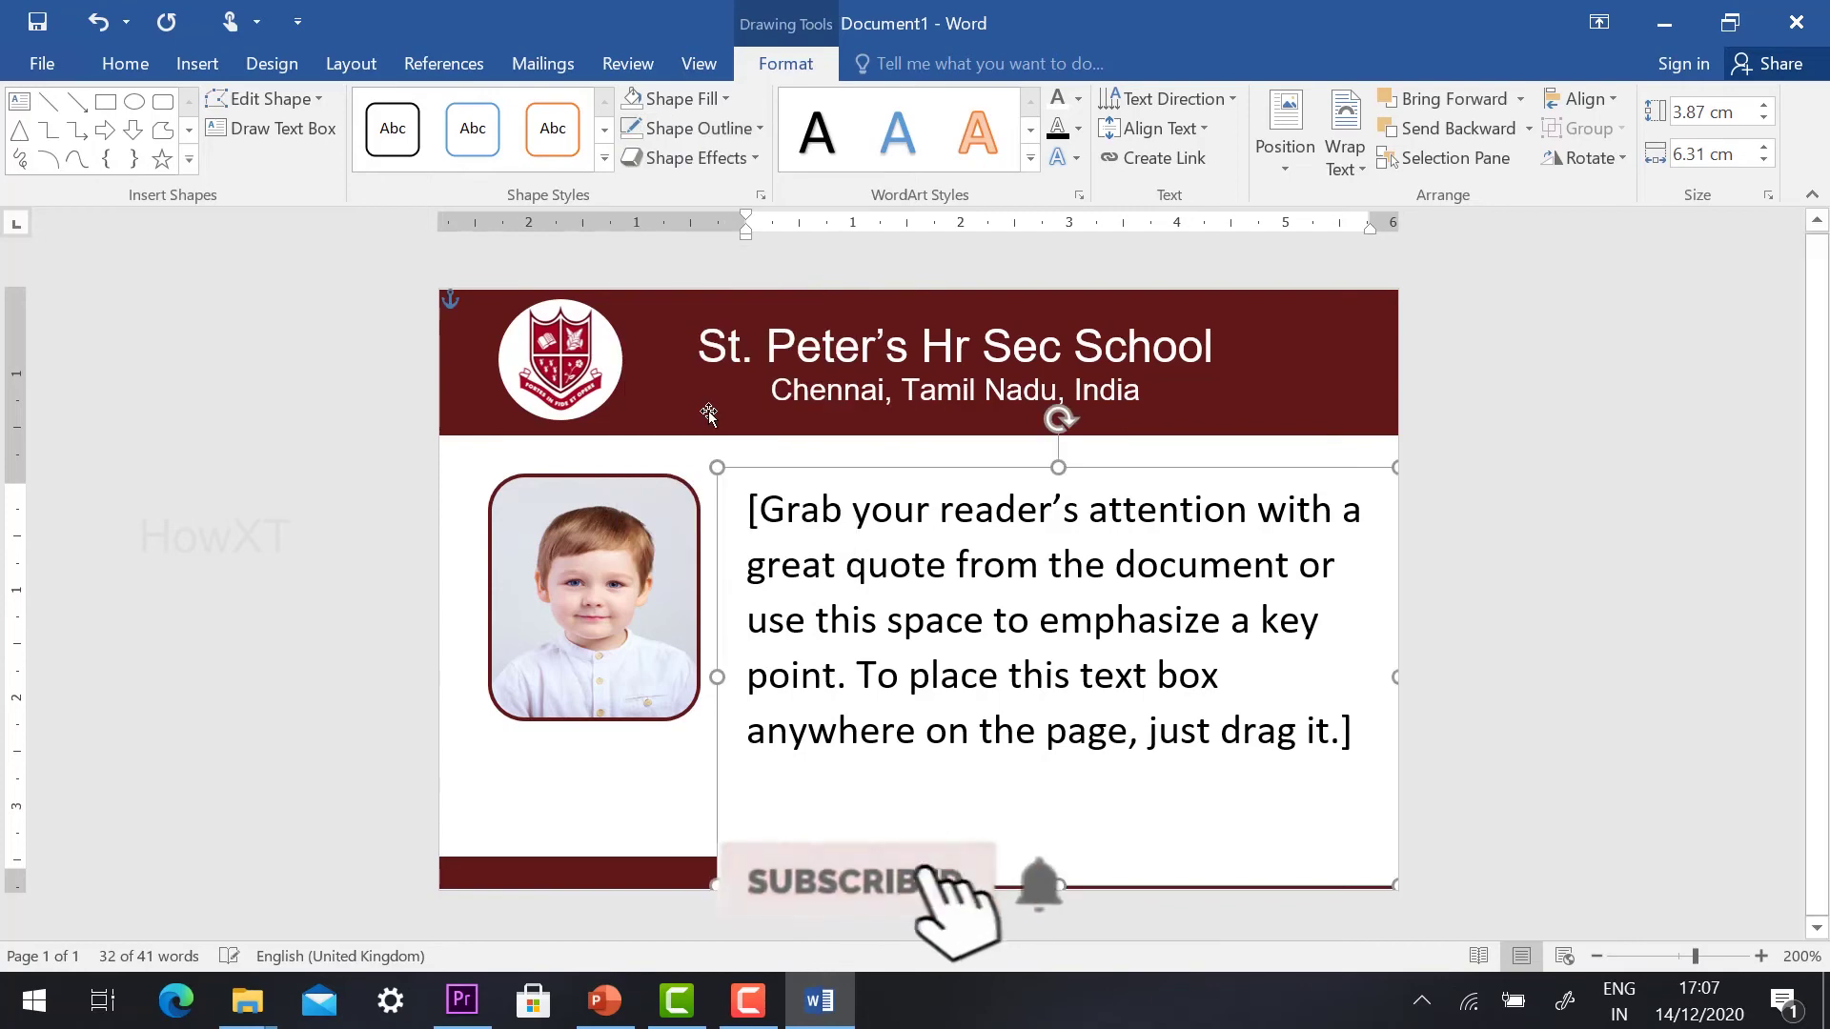
pyautogui.click(721, 99)
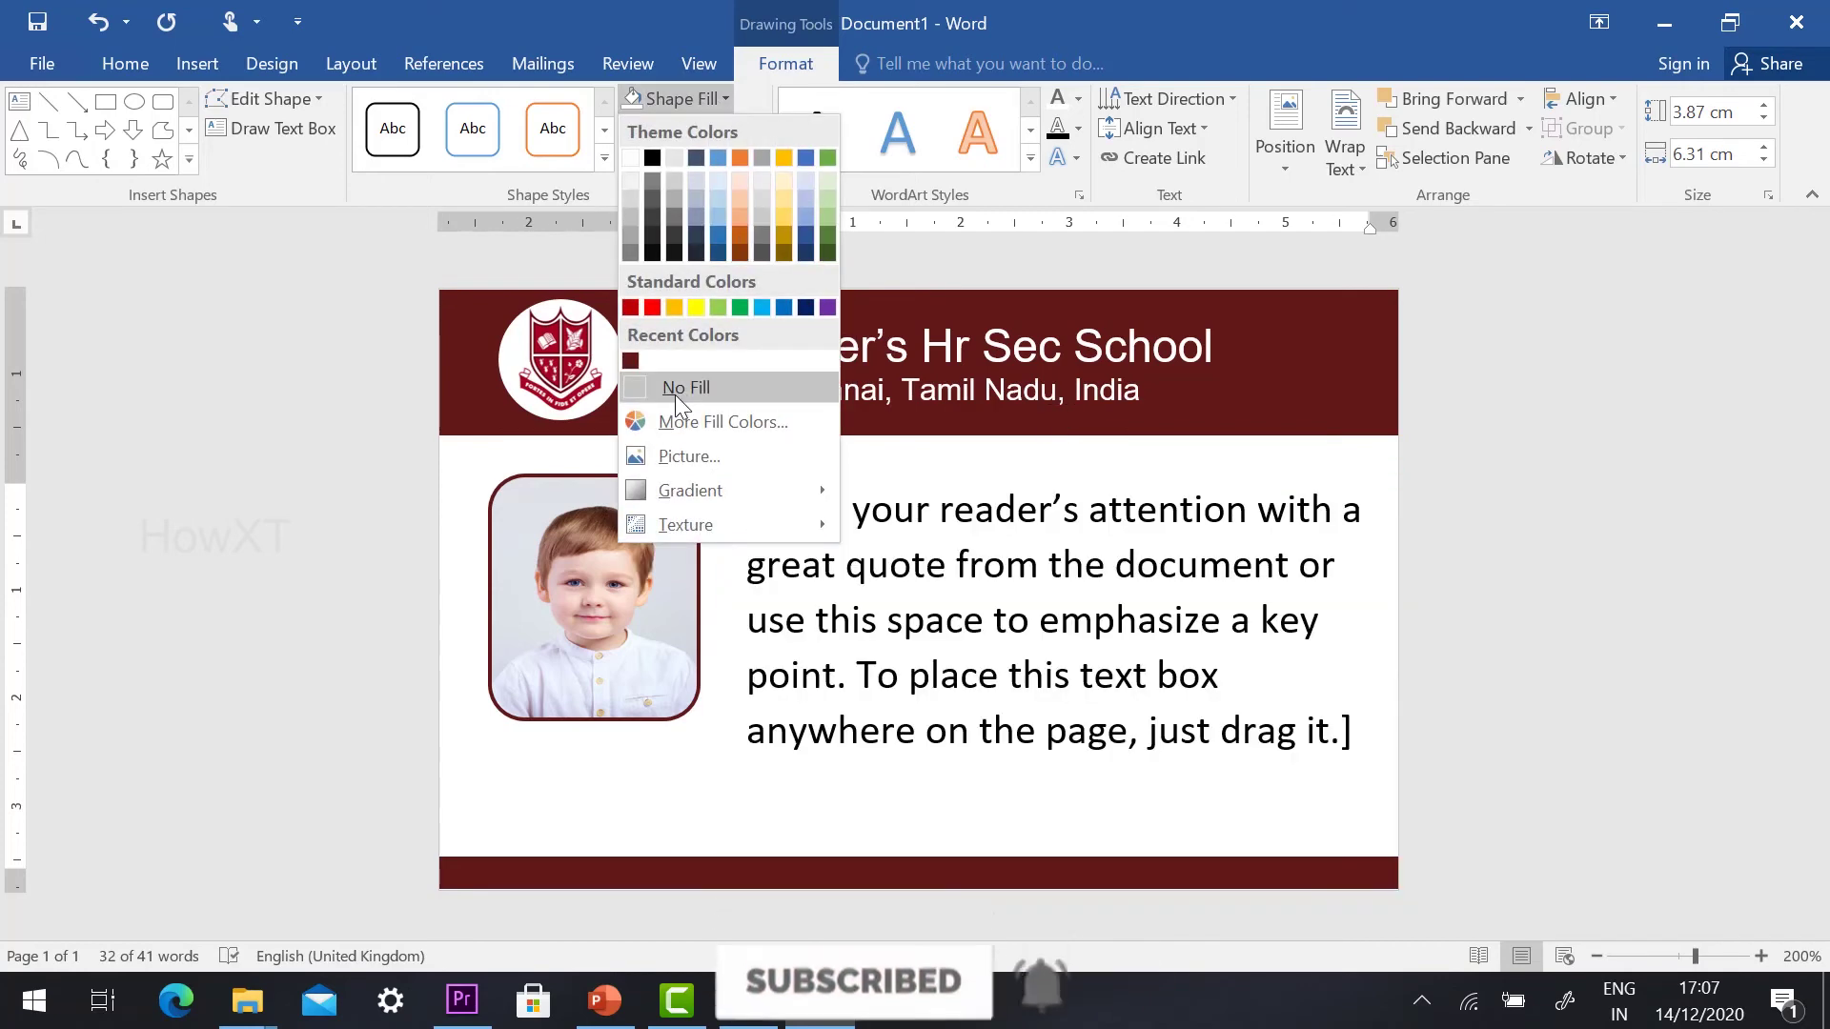
pyautogui.click(675, 392)
pyautogui.moveTo(1055, 884); pyautogui.dragTo(1054, 790)
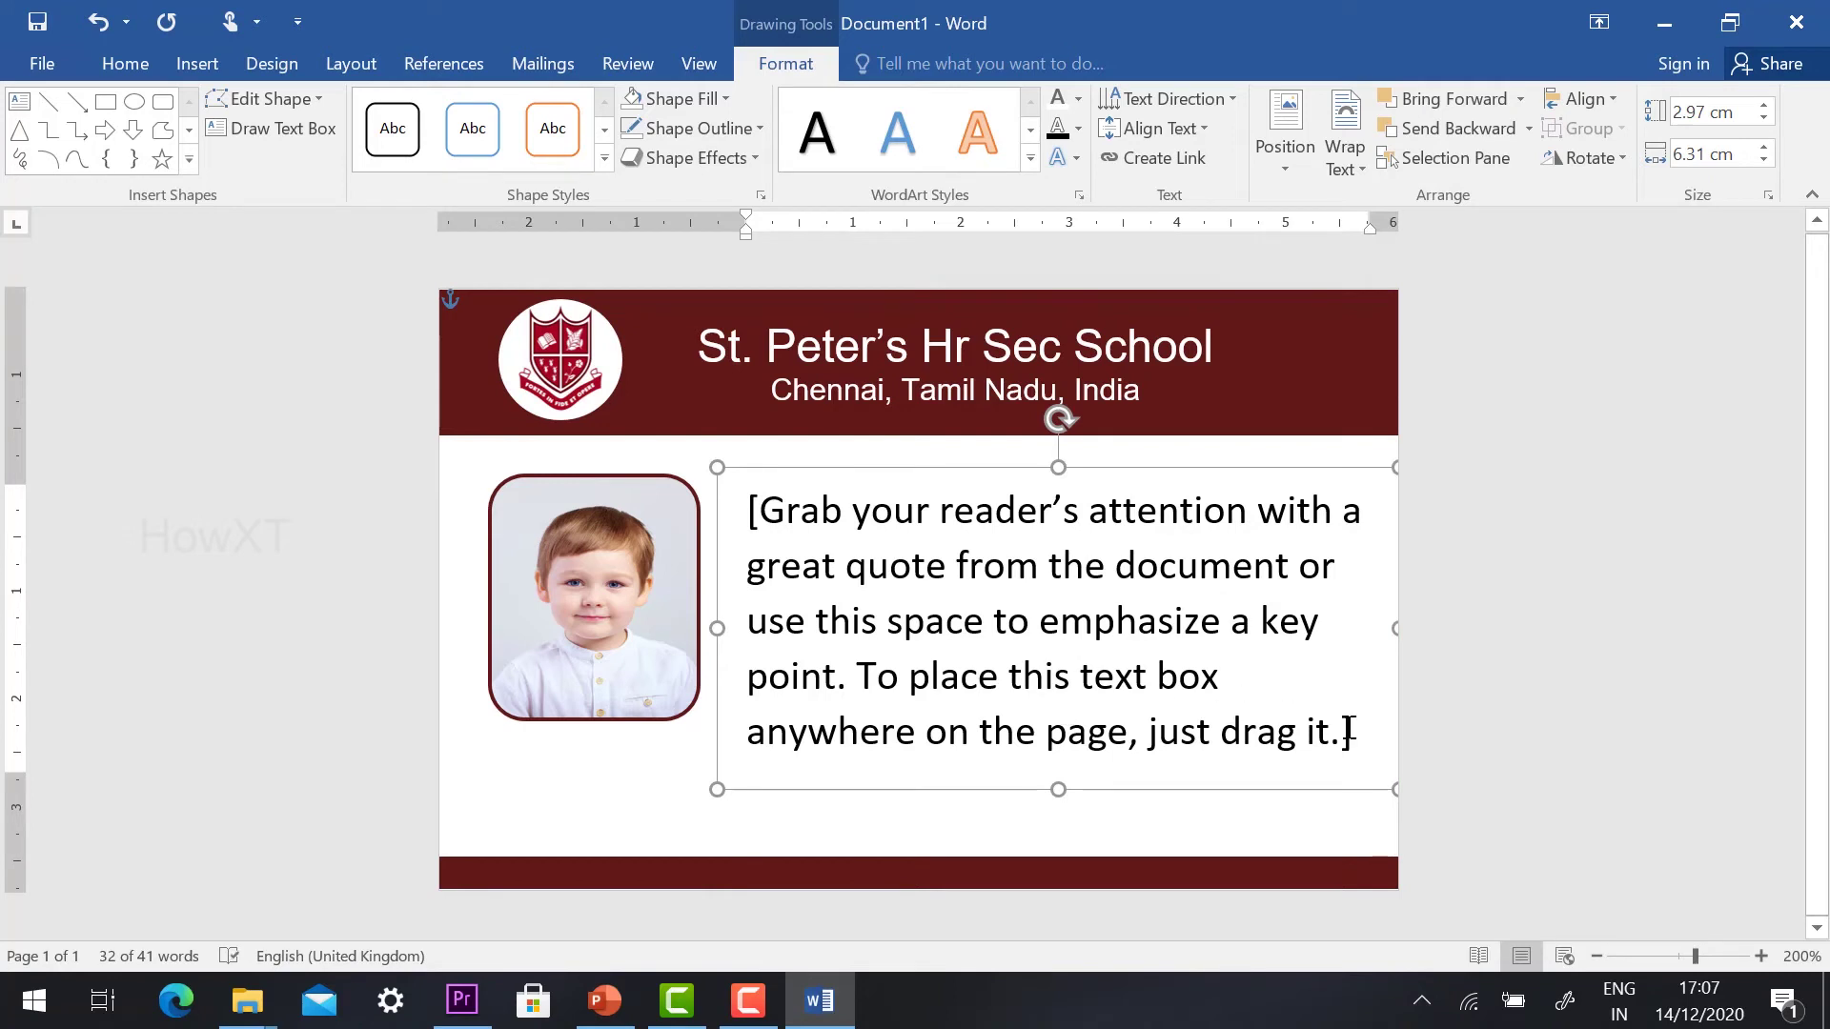
pyautogui.tripleClick(996, 670)
# Type the Name, S/O, 'Class : LKG' and Roll No lines with the student's details
pyautogui.write('N')
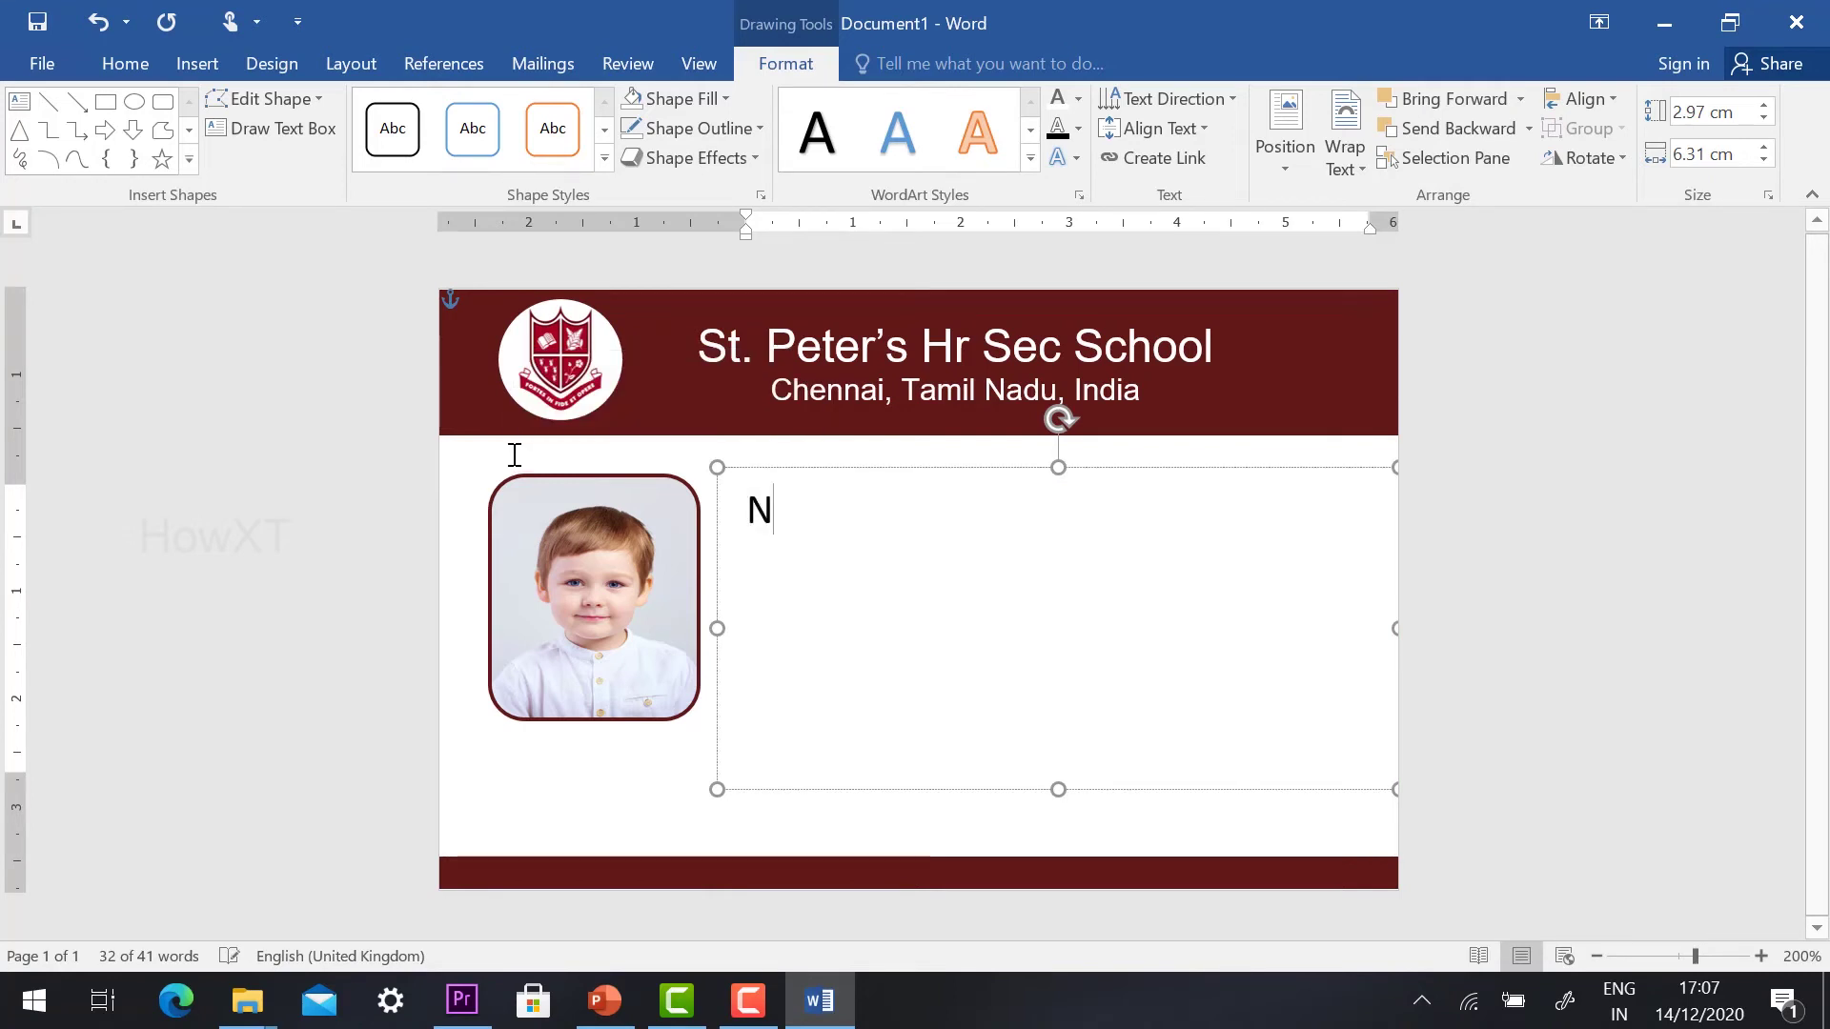
pyautogui.write('ame :  ')
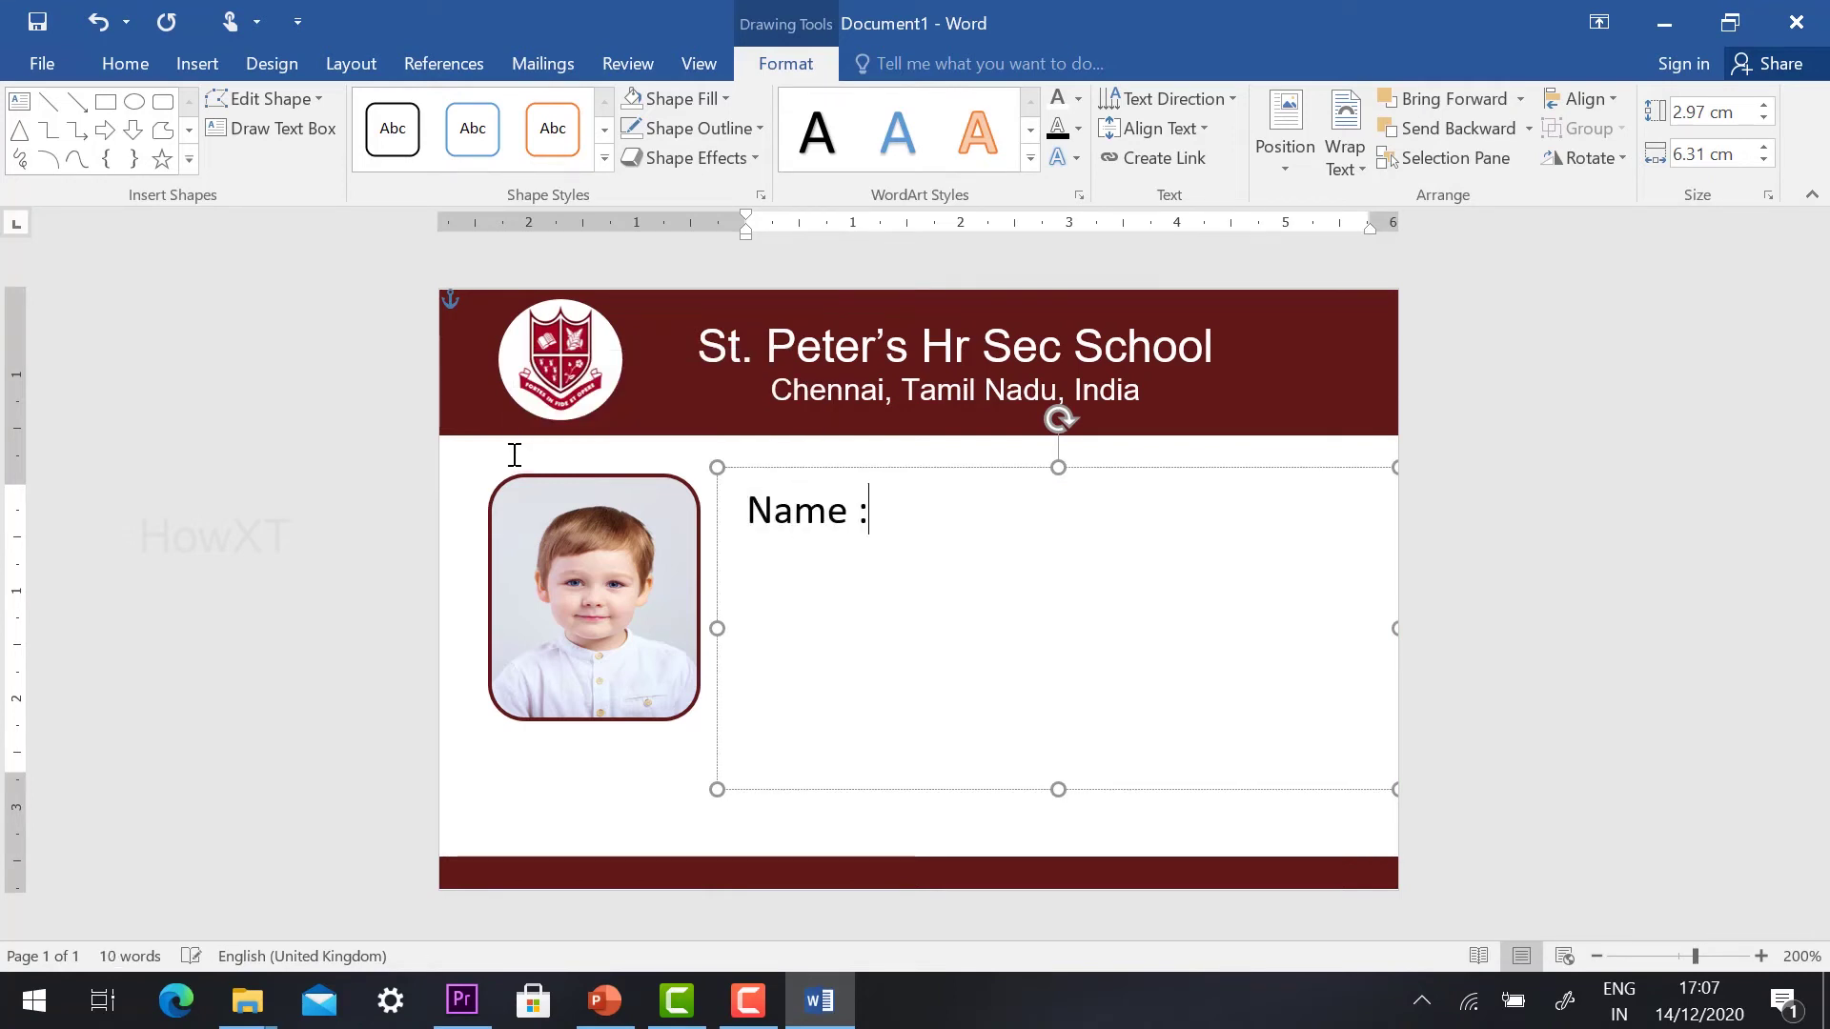
pyautogui.write('Ajay')
pyautogui.press('Return')
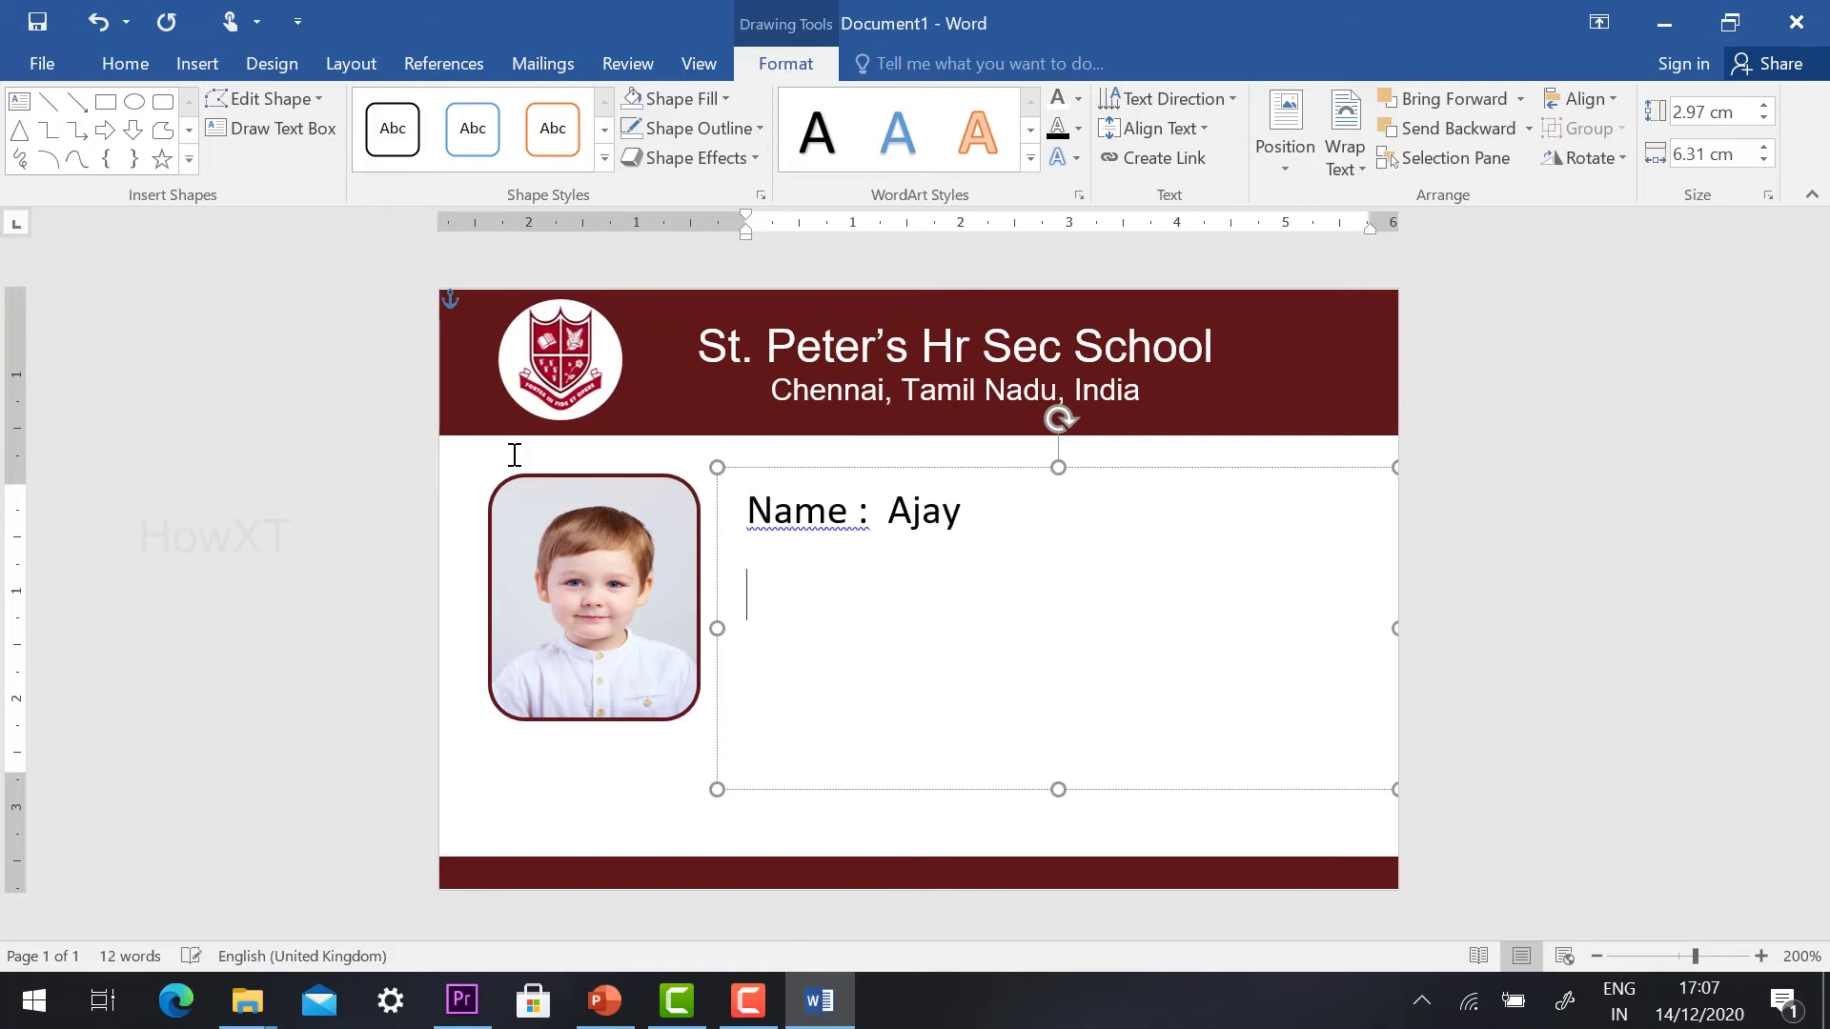
pyautogui.write('So')
pyautogui.write('/O')
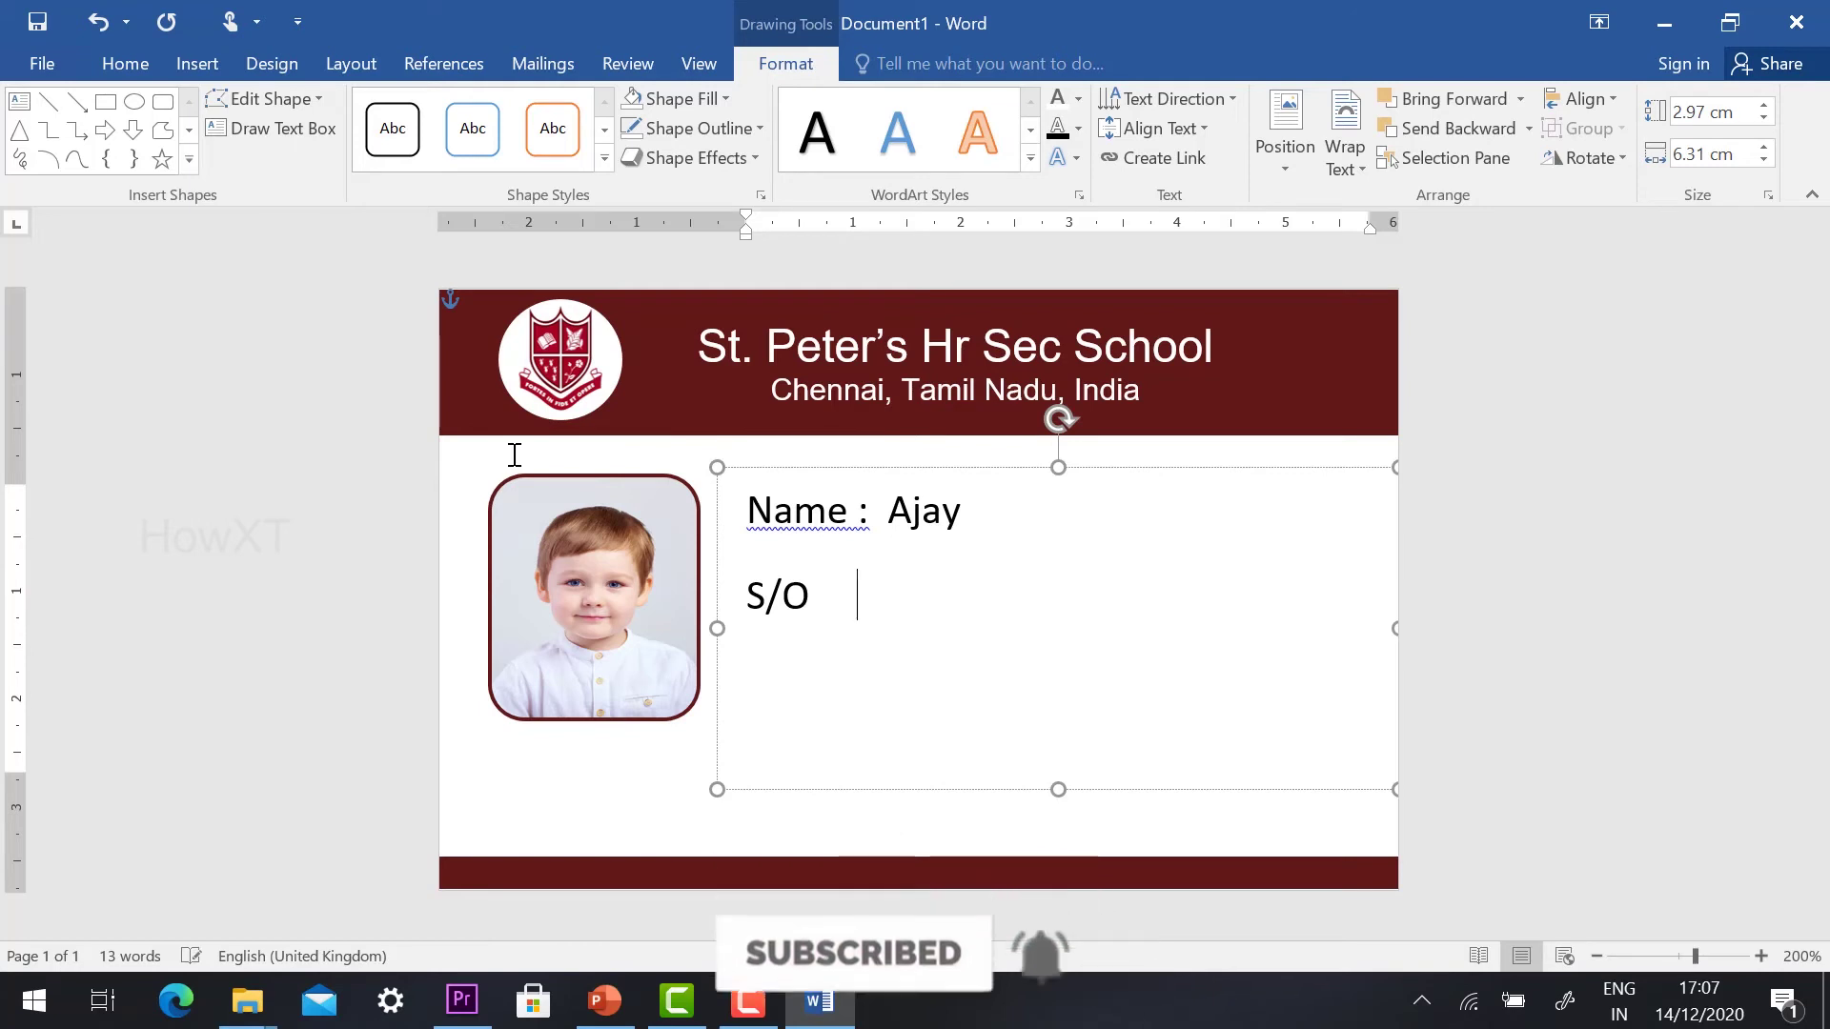
pyautogui.write('     : A')
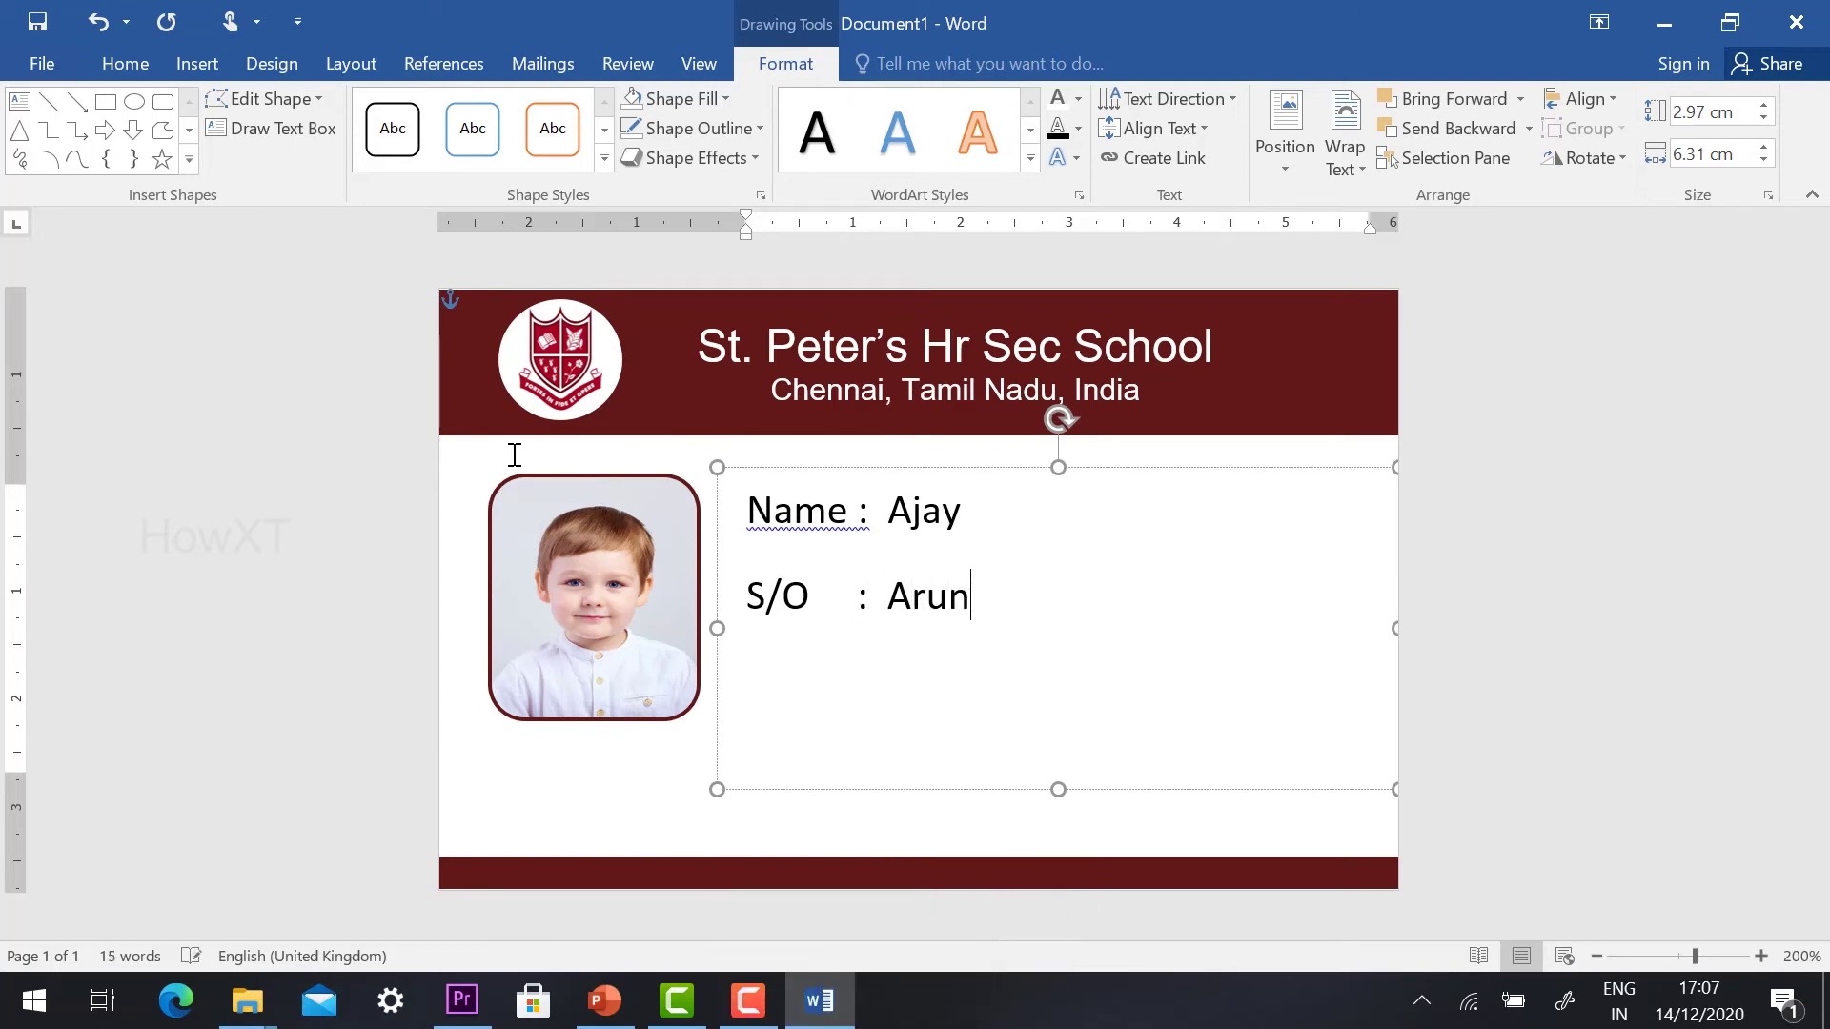
pyautogui.write('run')
pyautogui.press('Return')
pyautogui.write('Class :')
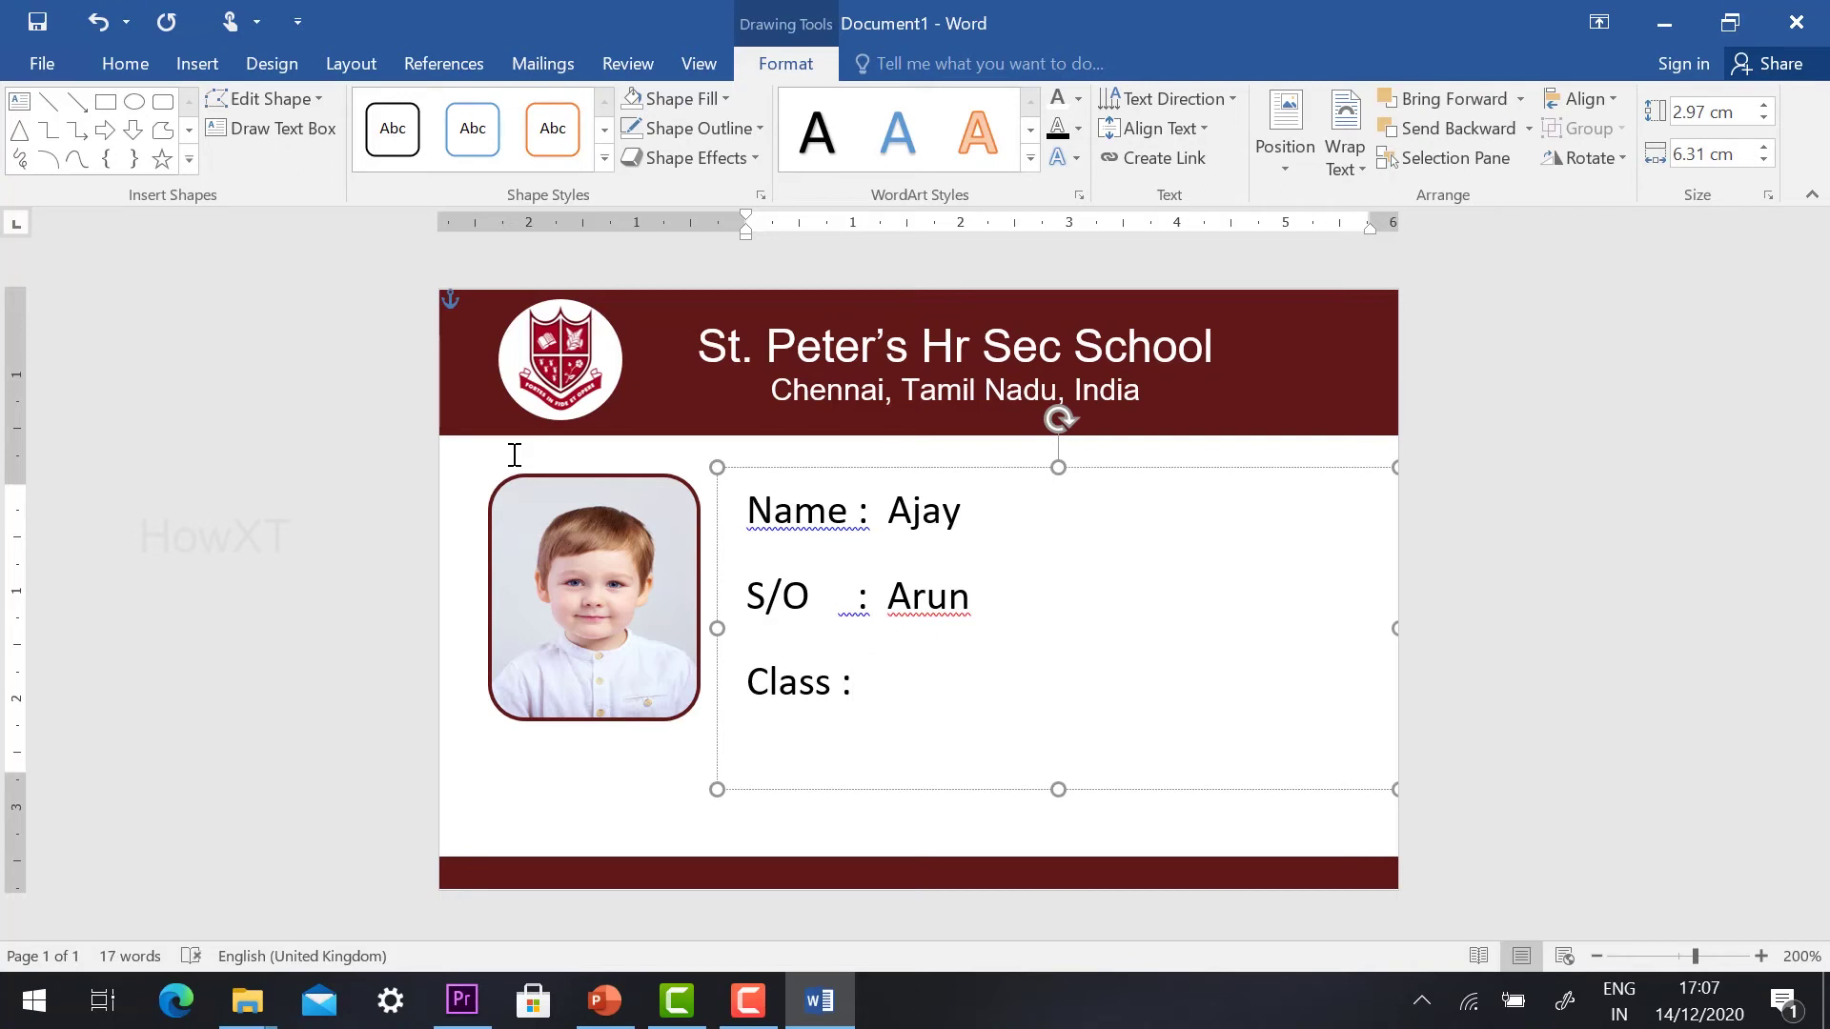
pyautogui.write(' LKG')
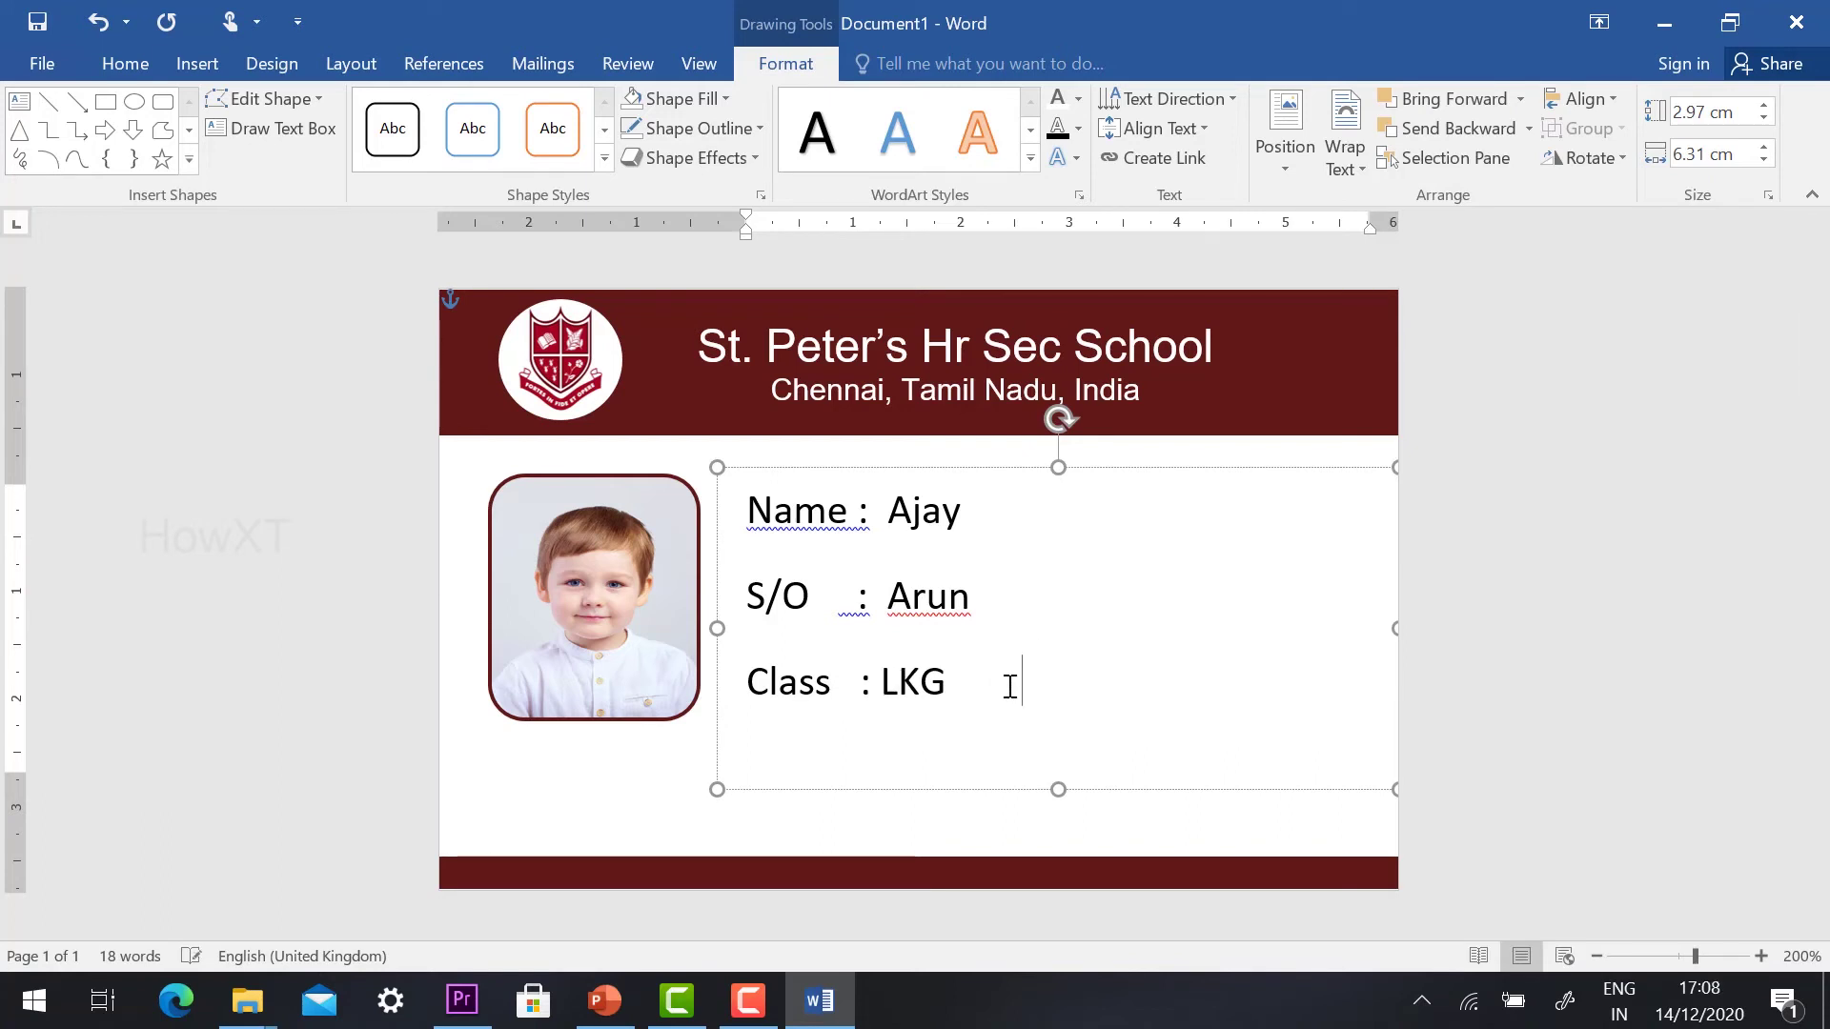
pyautogui.write('  oll')
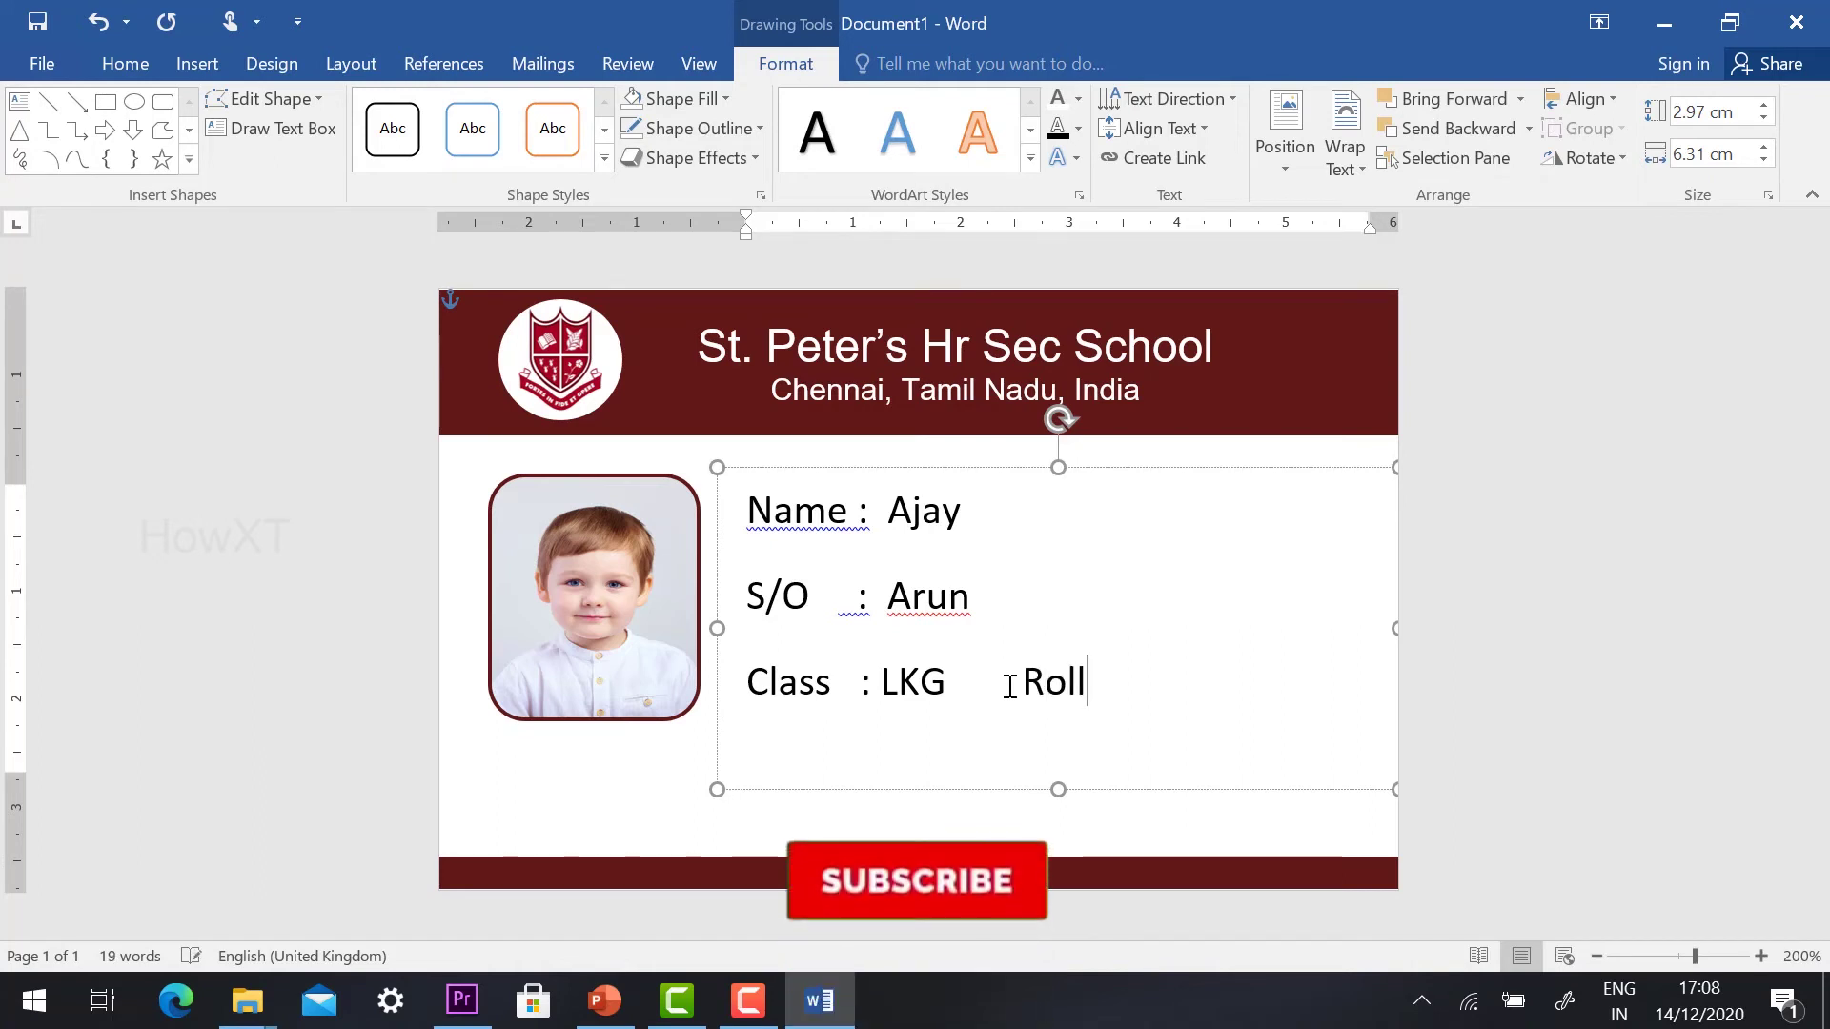
pyautogui.write(' no')
pyautogui.press('BackSpace')
pyautogui.press('BackSpace')
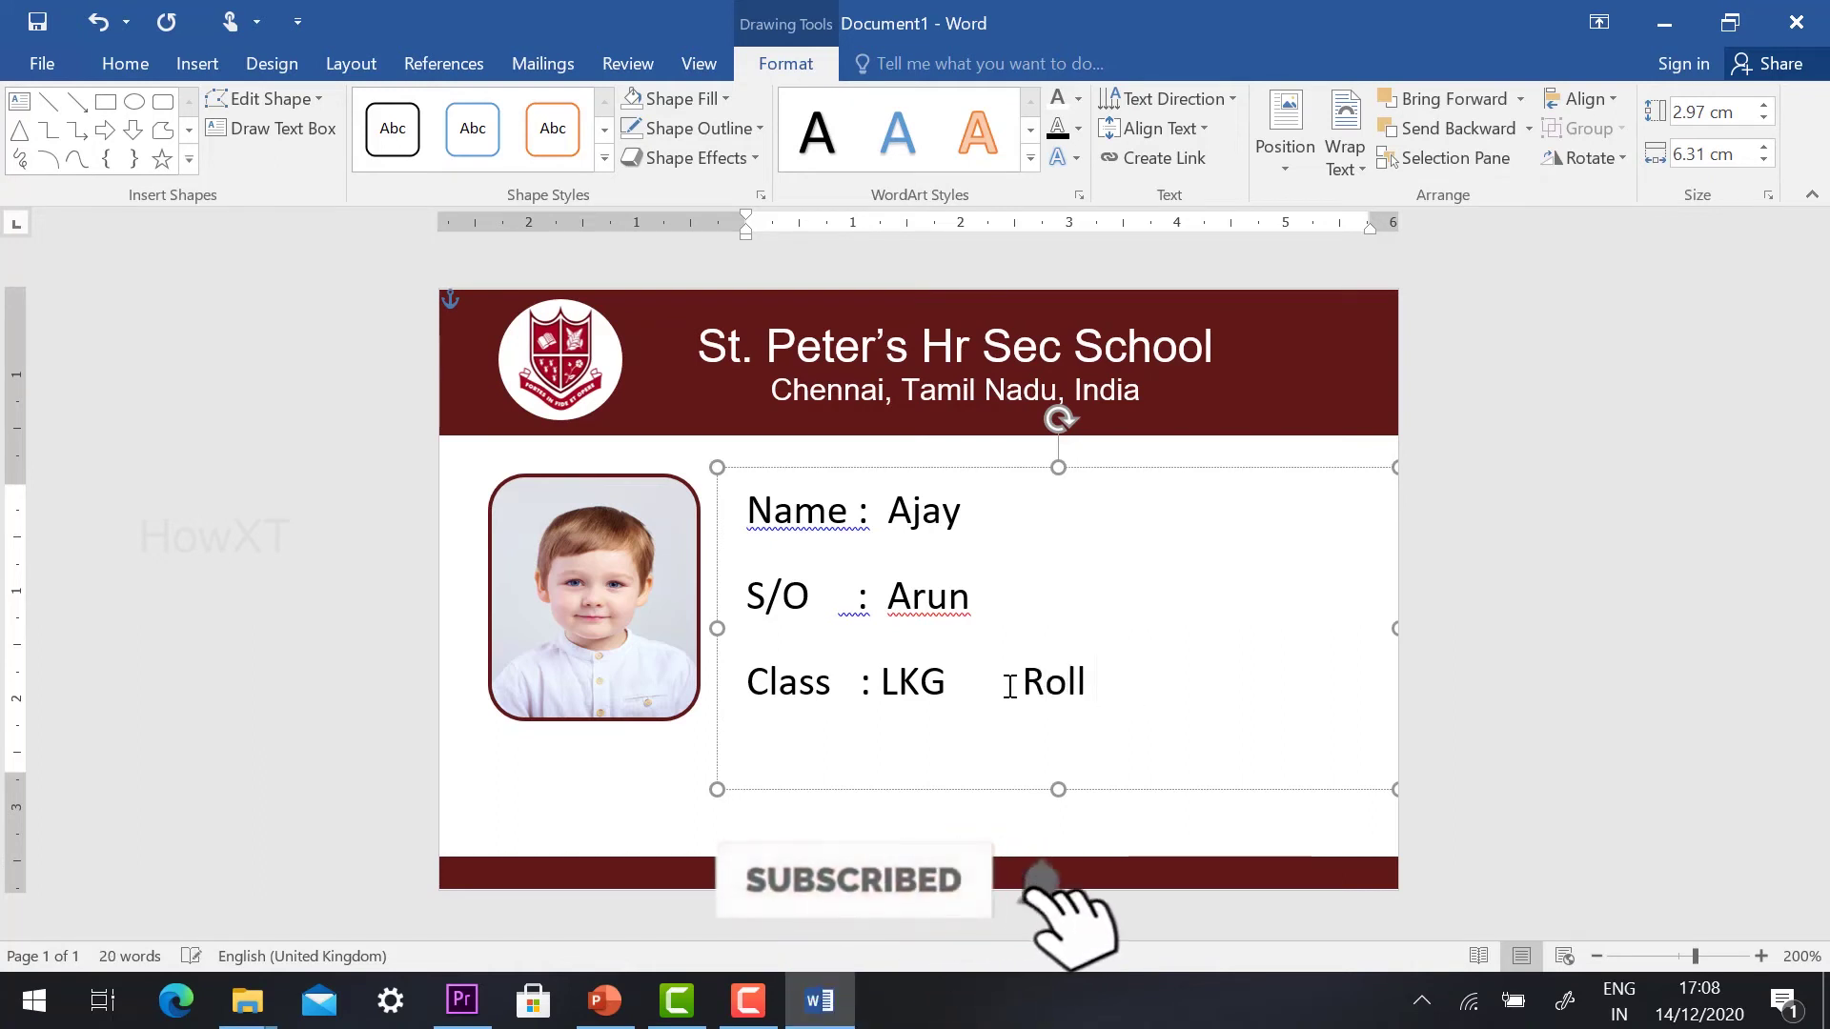
pyautogui.write('No')
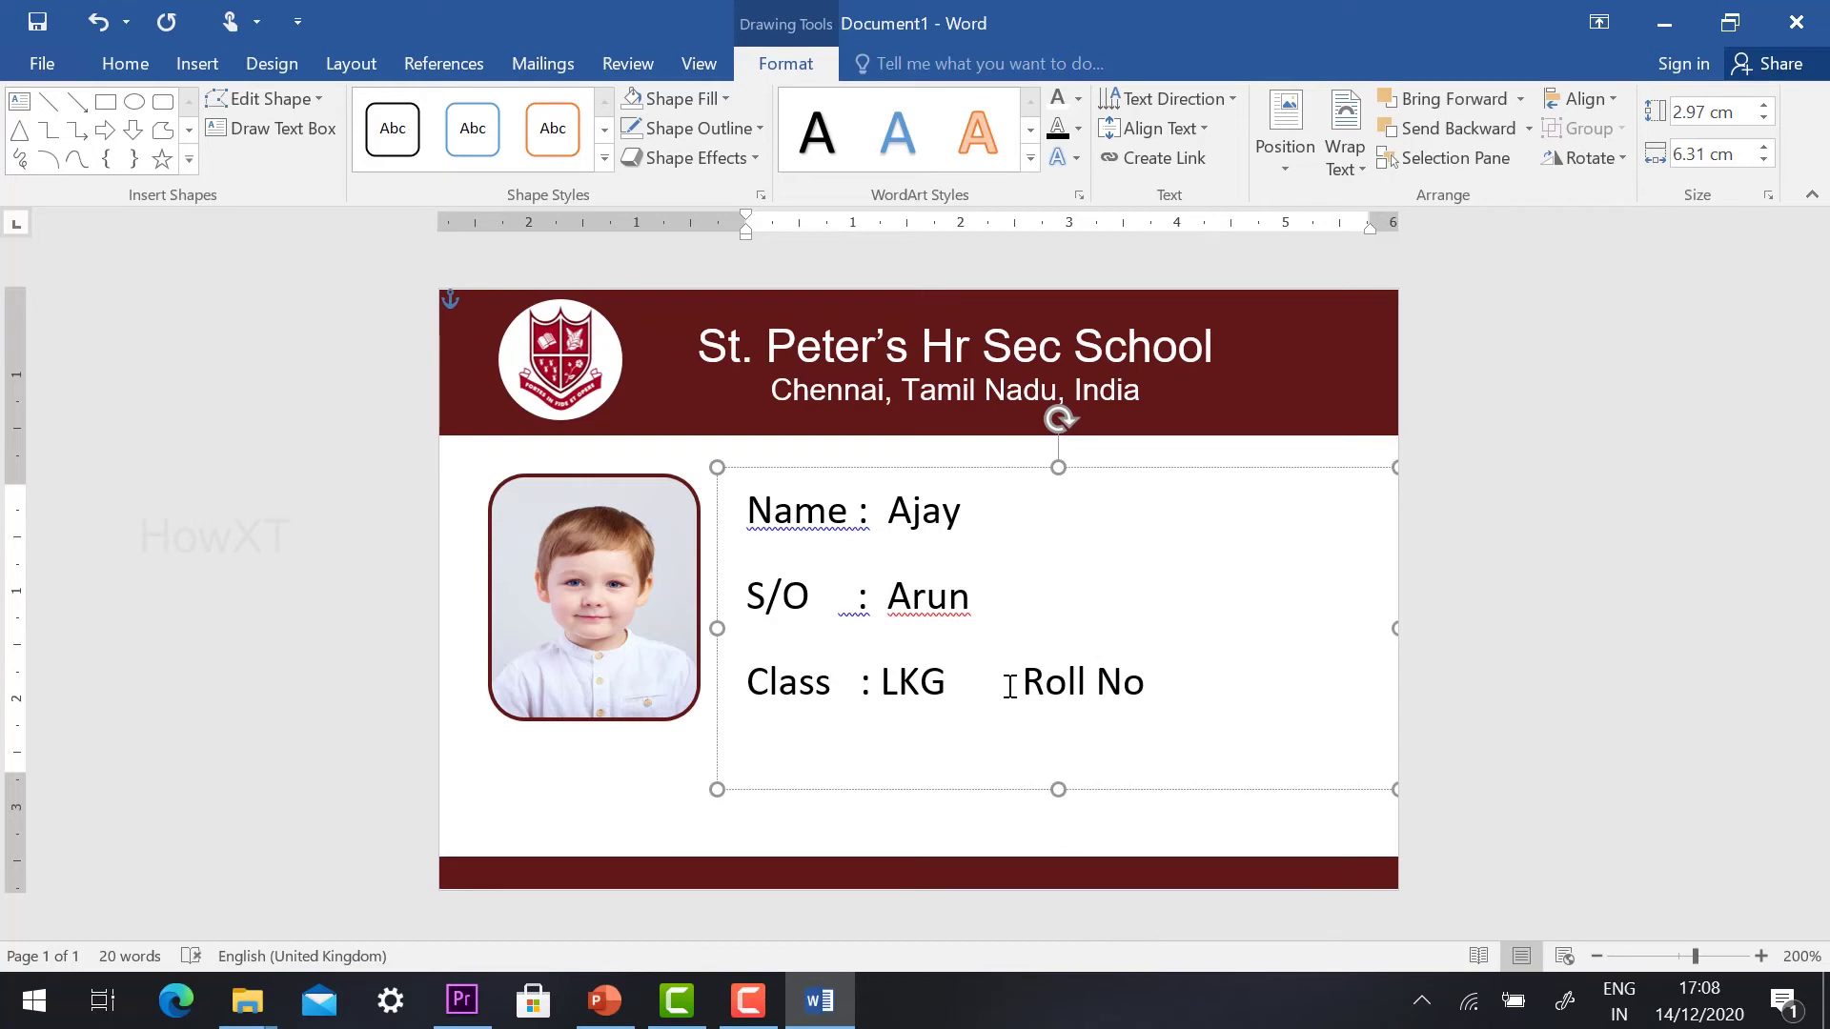
pyautogui.write(' : 12345')
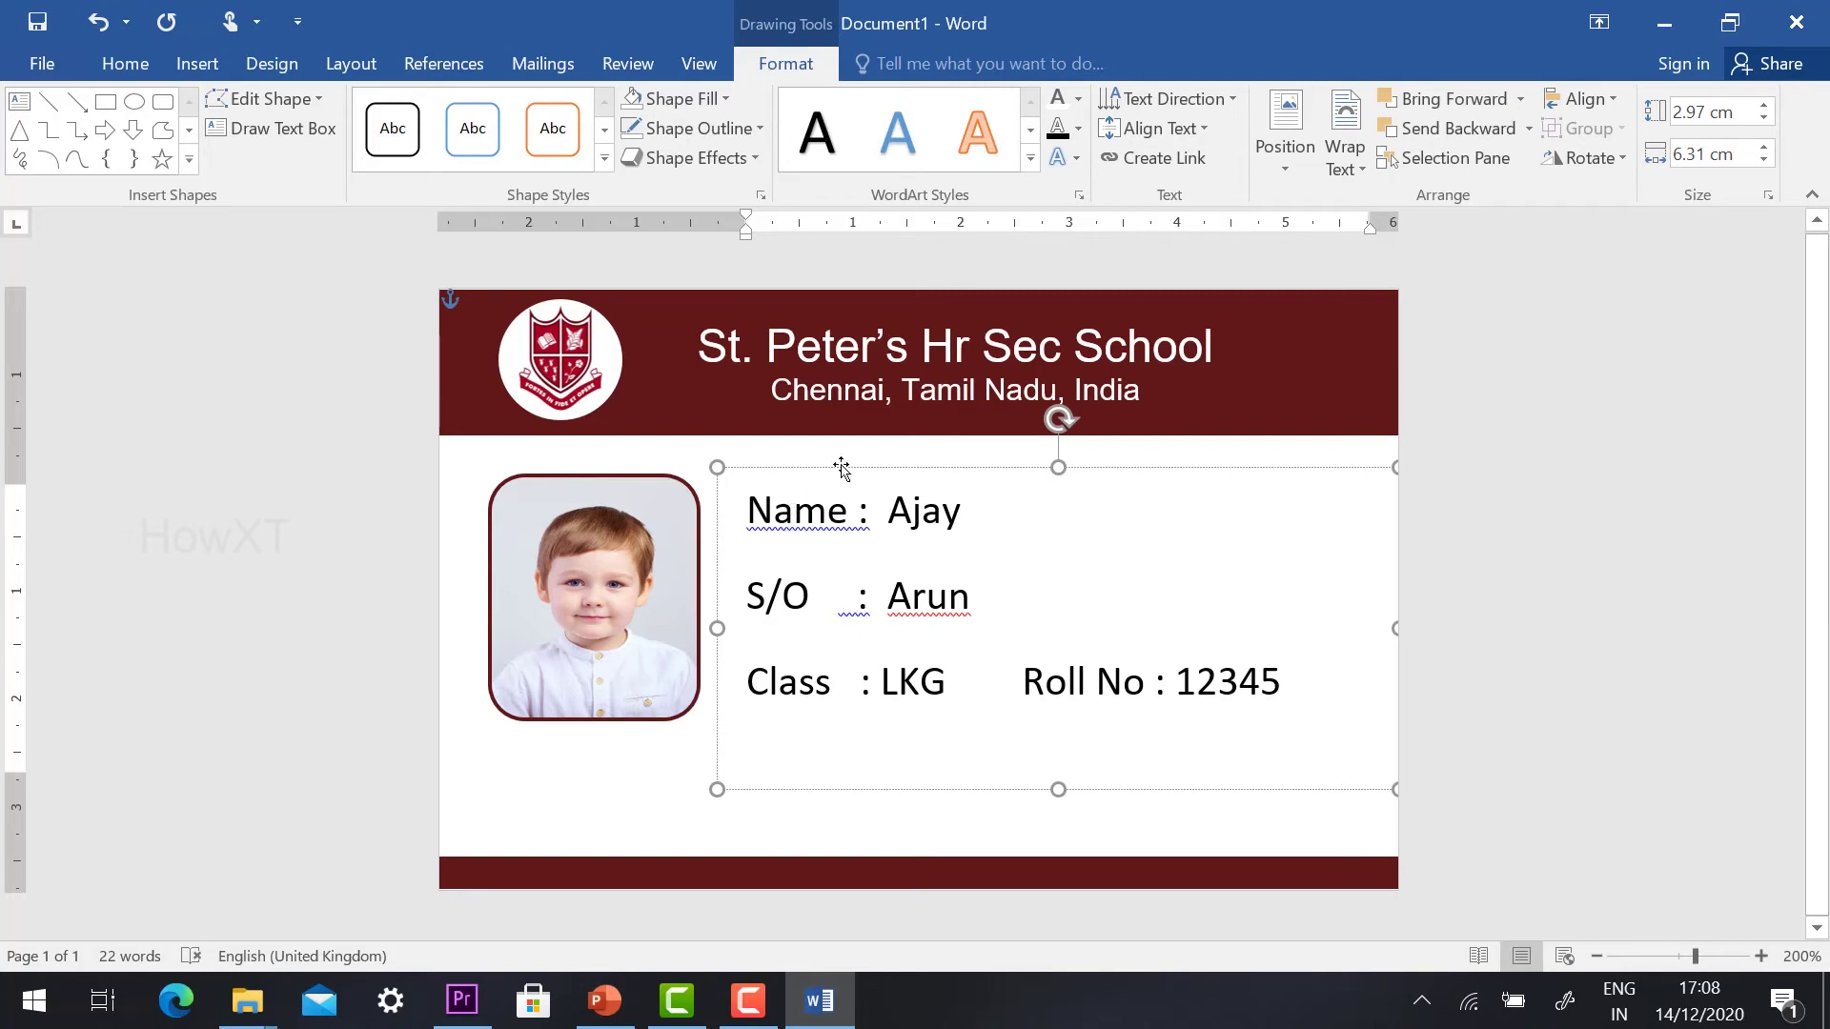
# Set the detail lines to Single line spacing with 0 pt after each paragraph
pyautogui.moveTo(759, 509); pyautogui.dragTo(1445, 733)
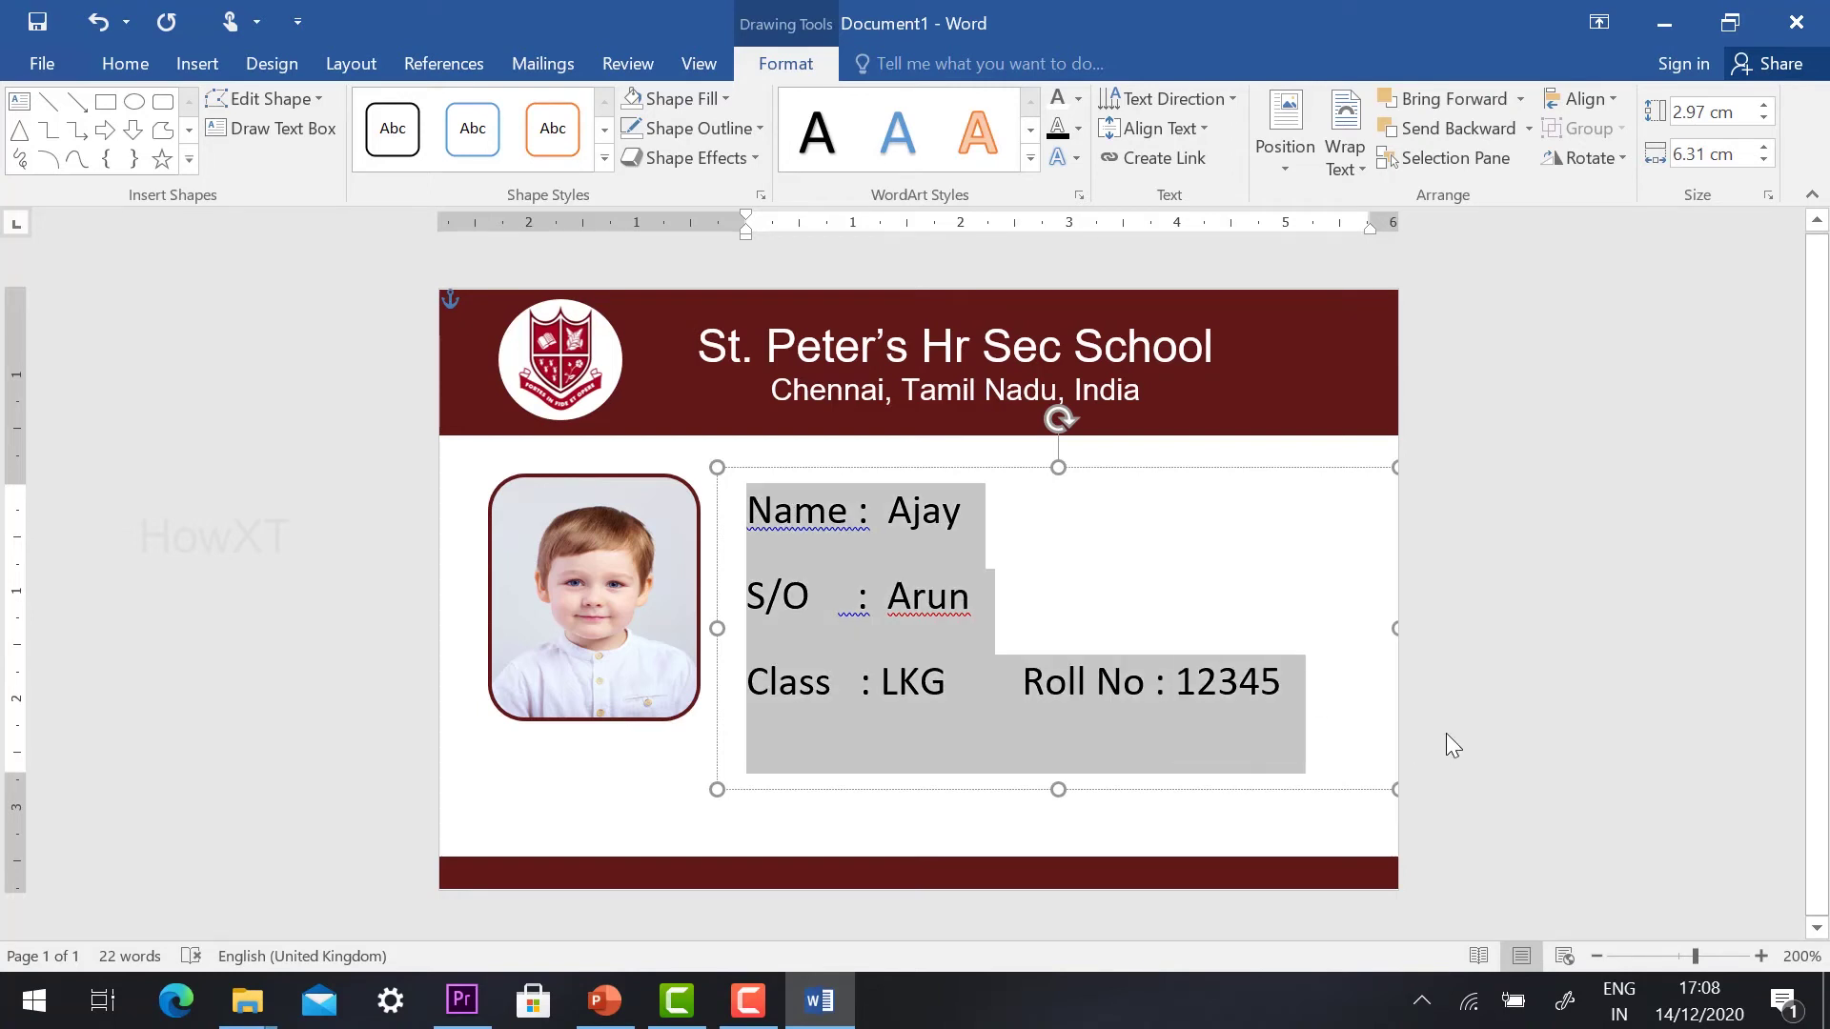
pyautogui.rightClick(944, 515)
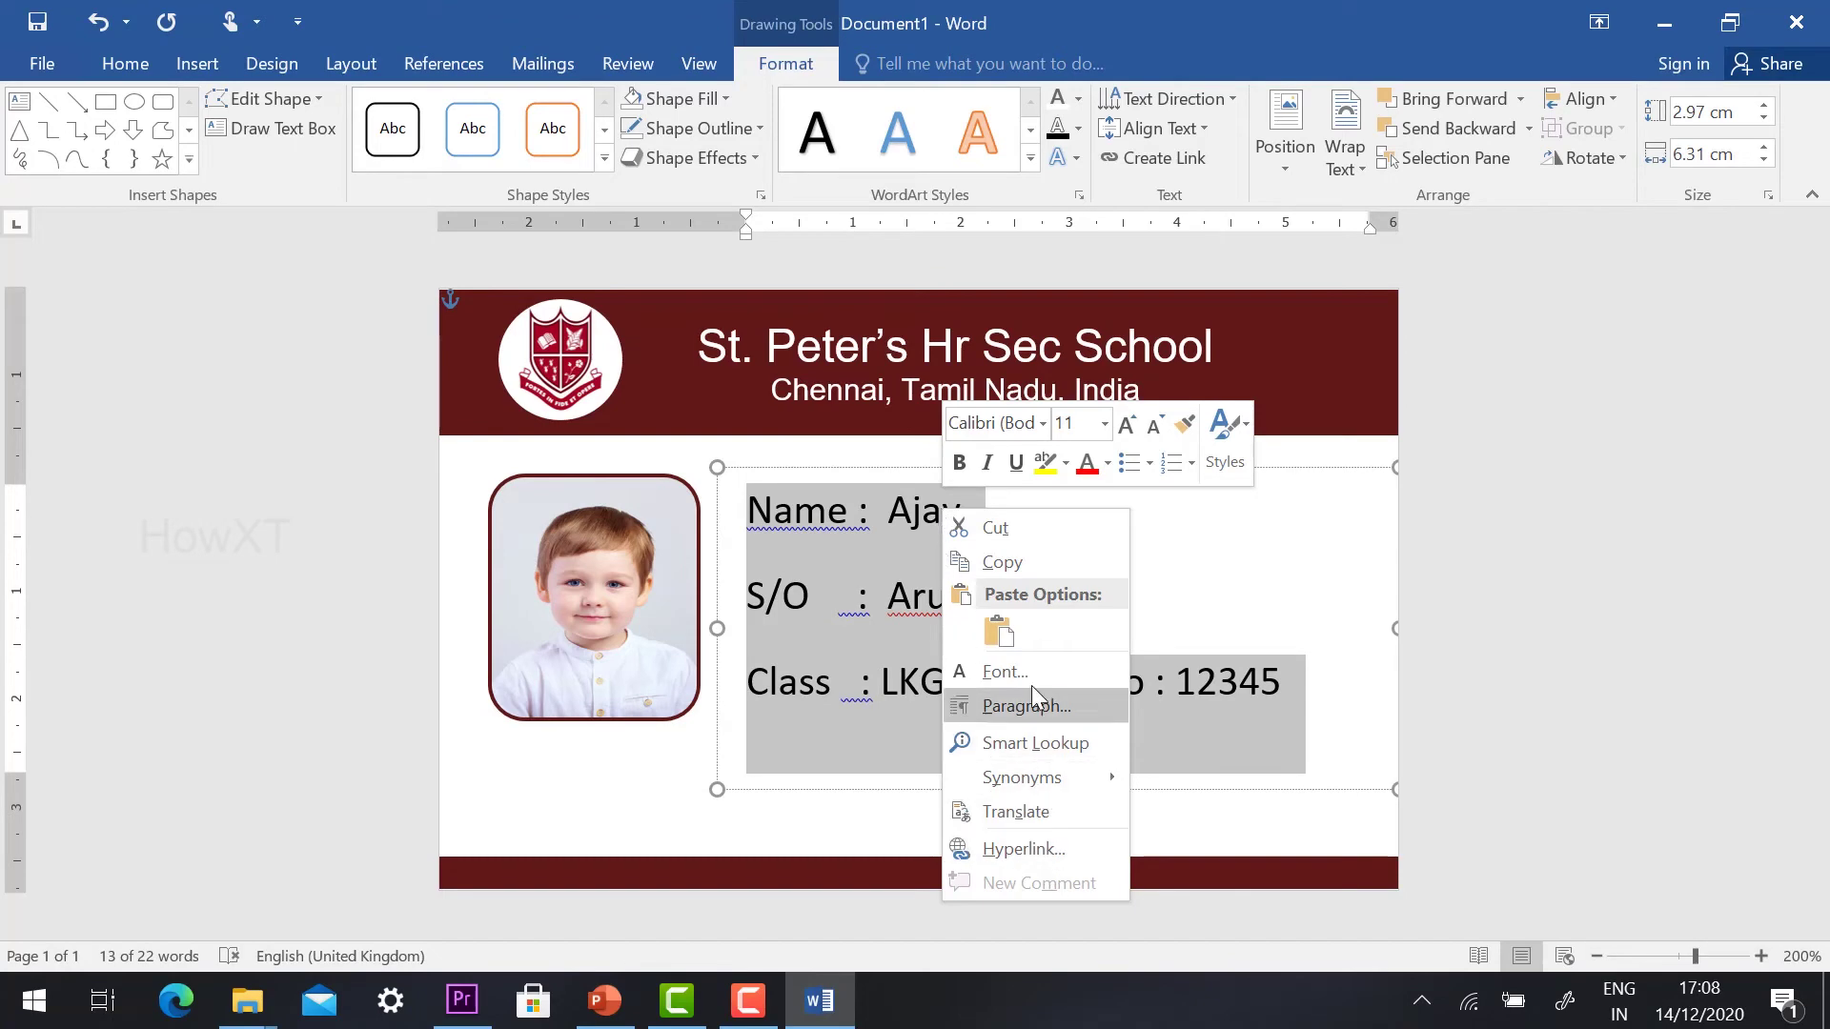
pyautogui.click(1031, 717)
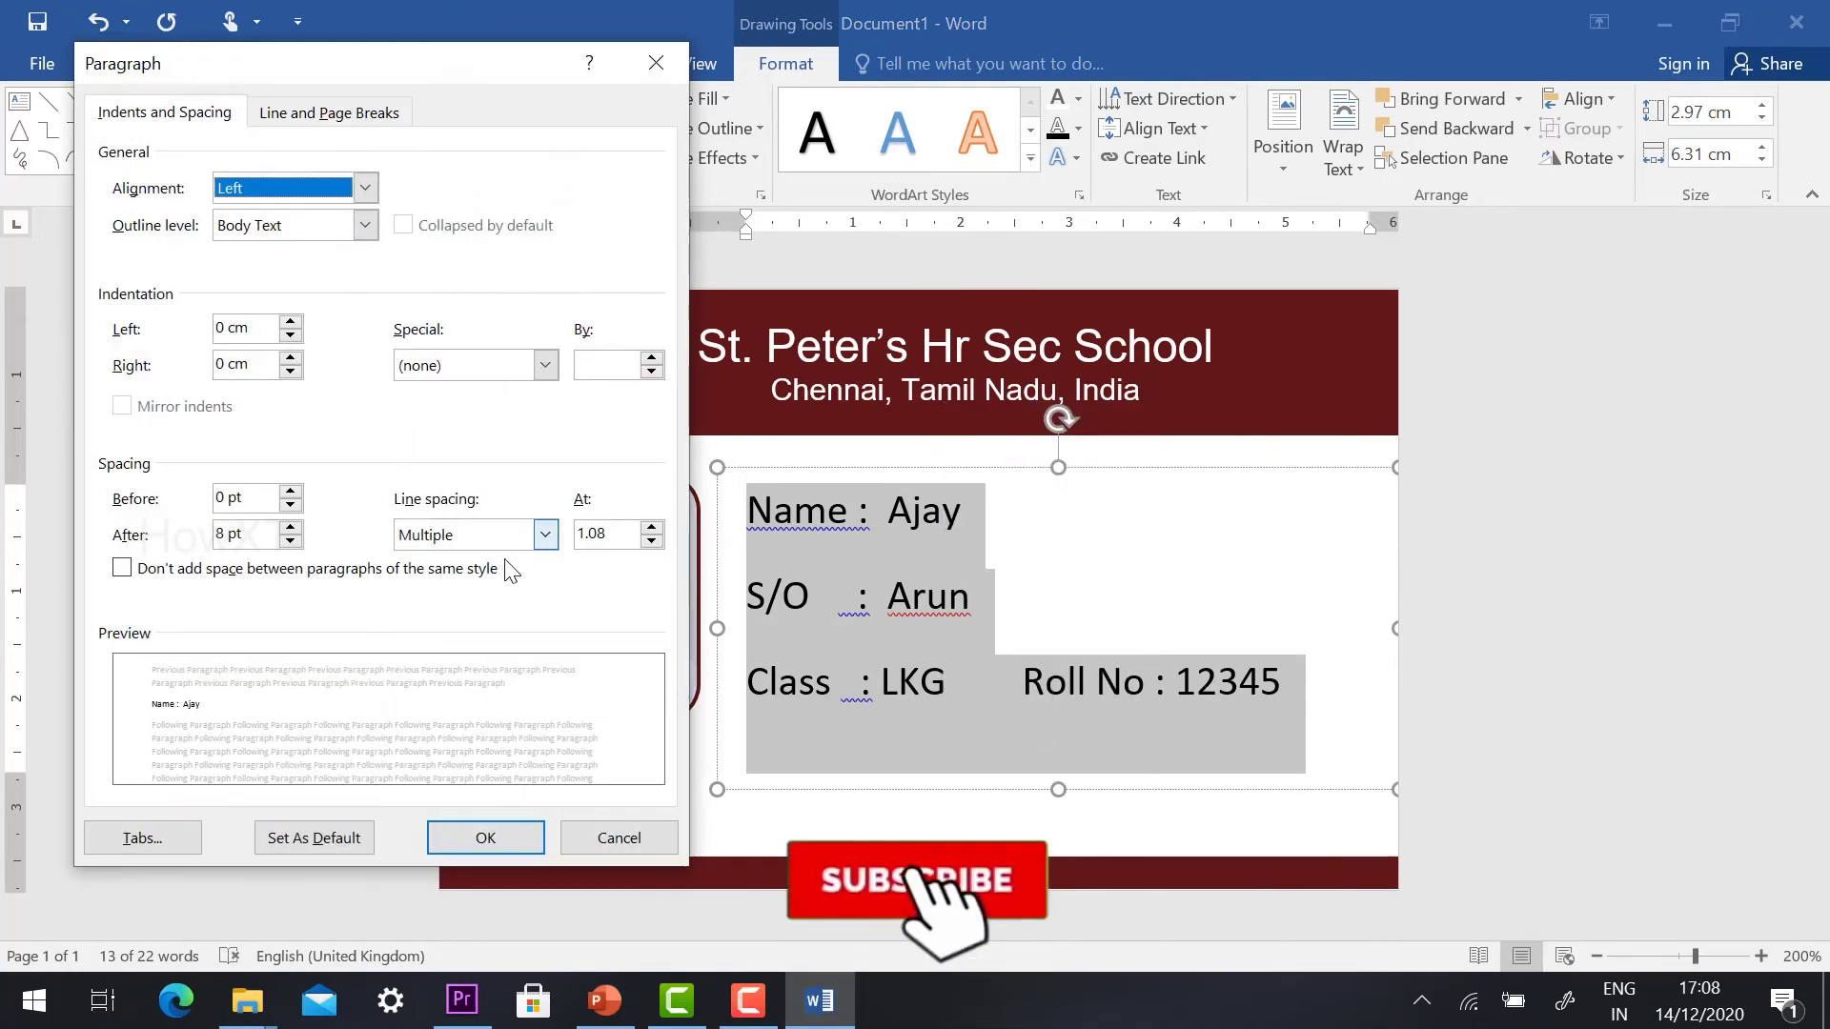
pyautogui.click(477, 534)
pyautogui.click(463, 568)
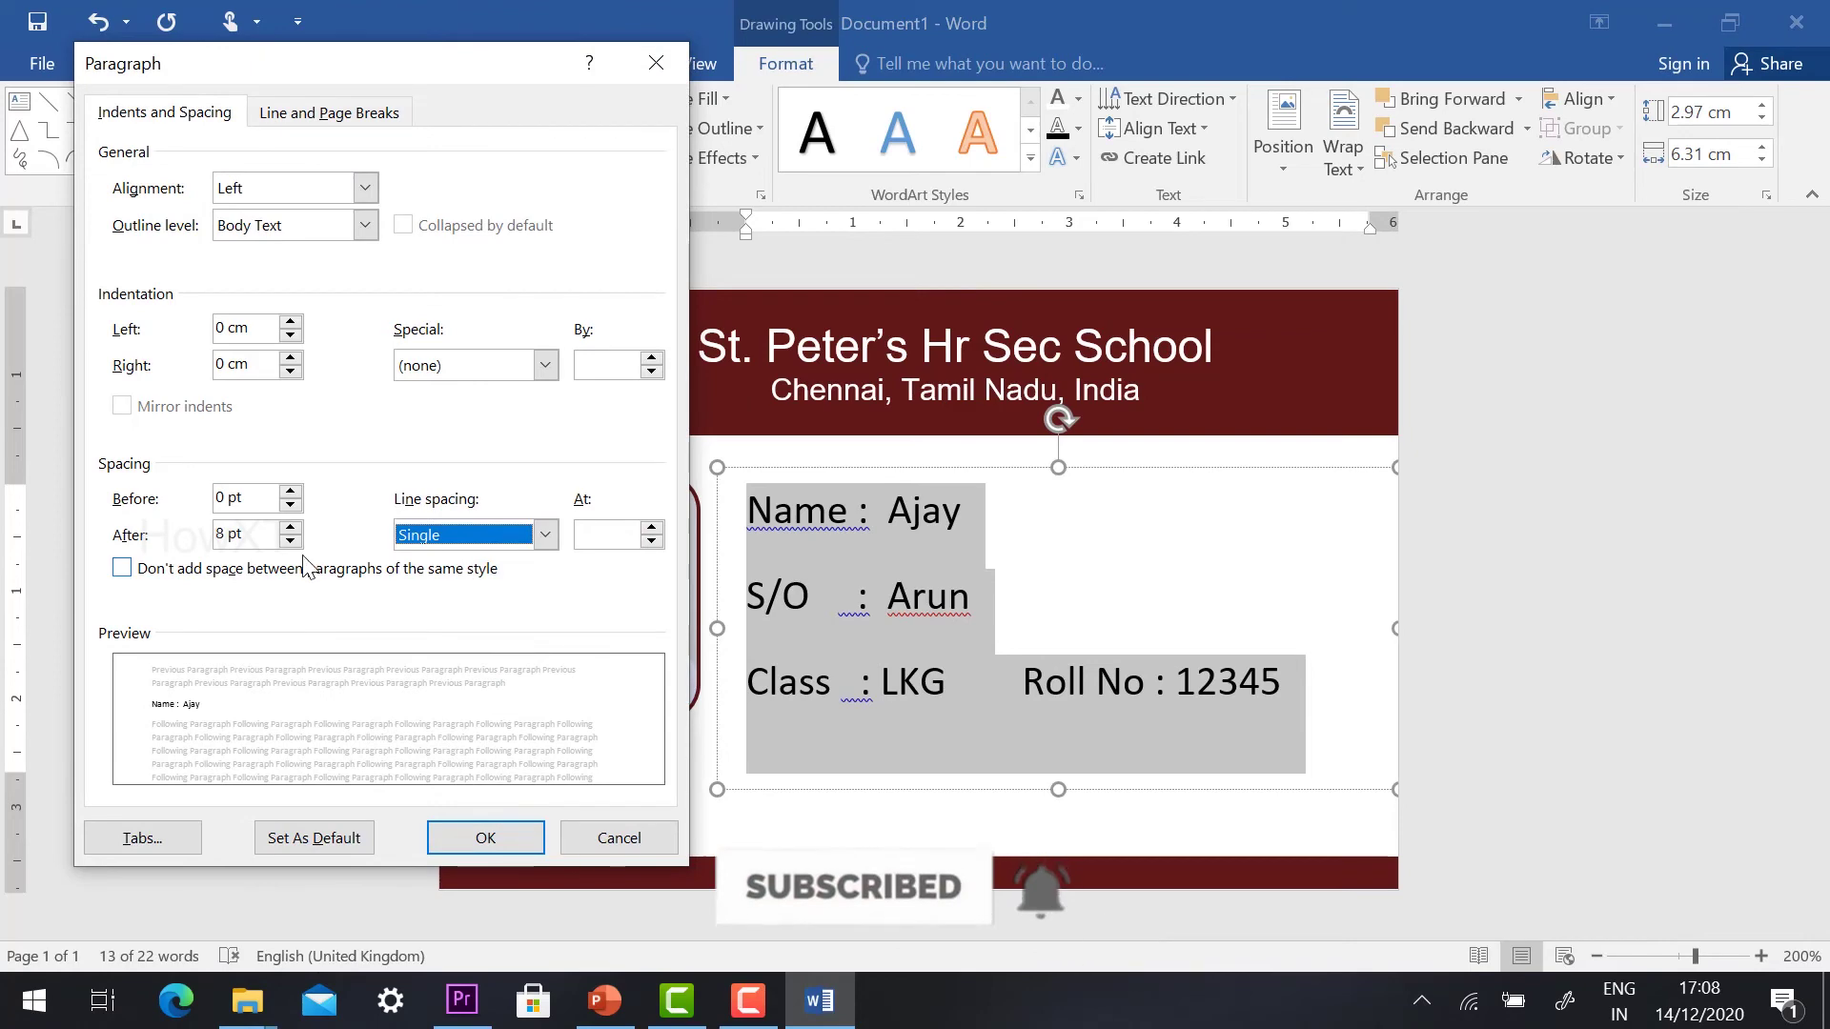
pyautogui.hotkey('shift', 'Tab')
pyautogui.write('0')
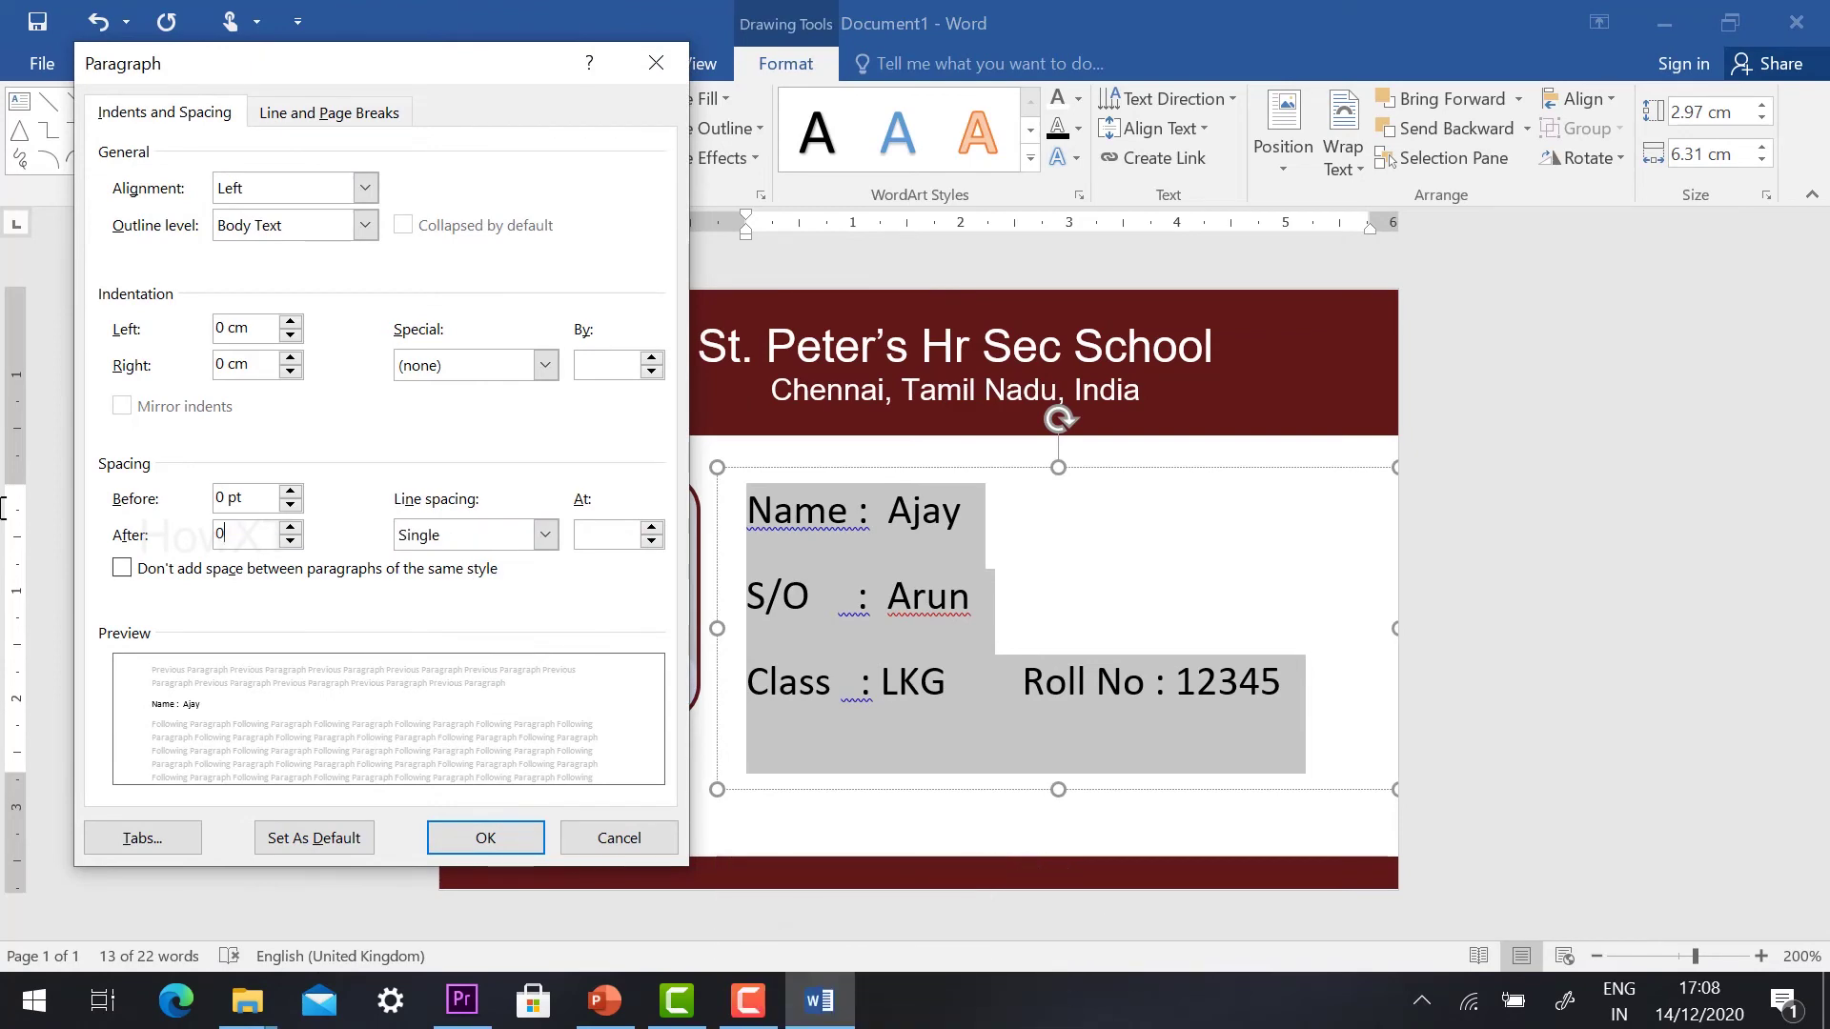
pyautogui.press('Return')
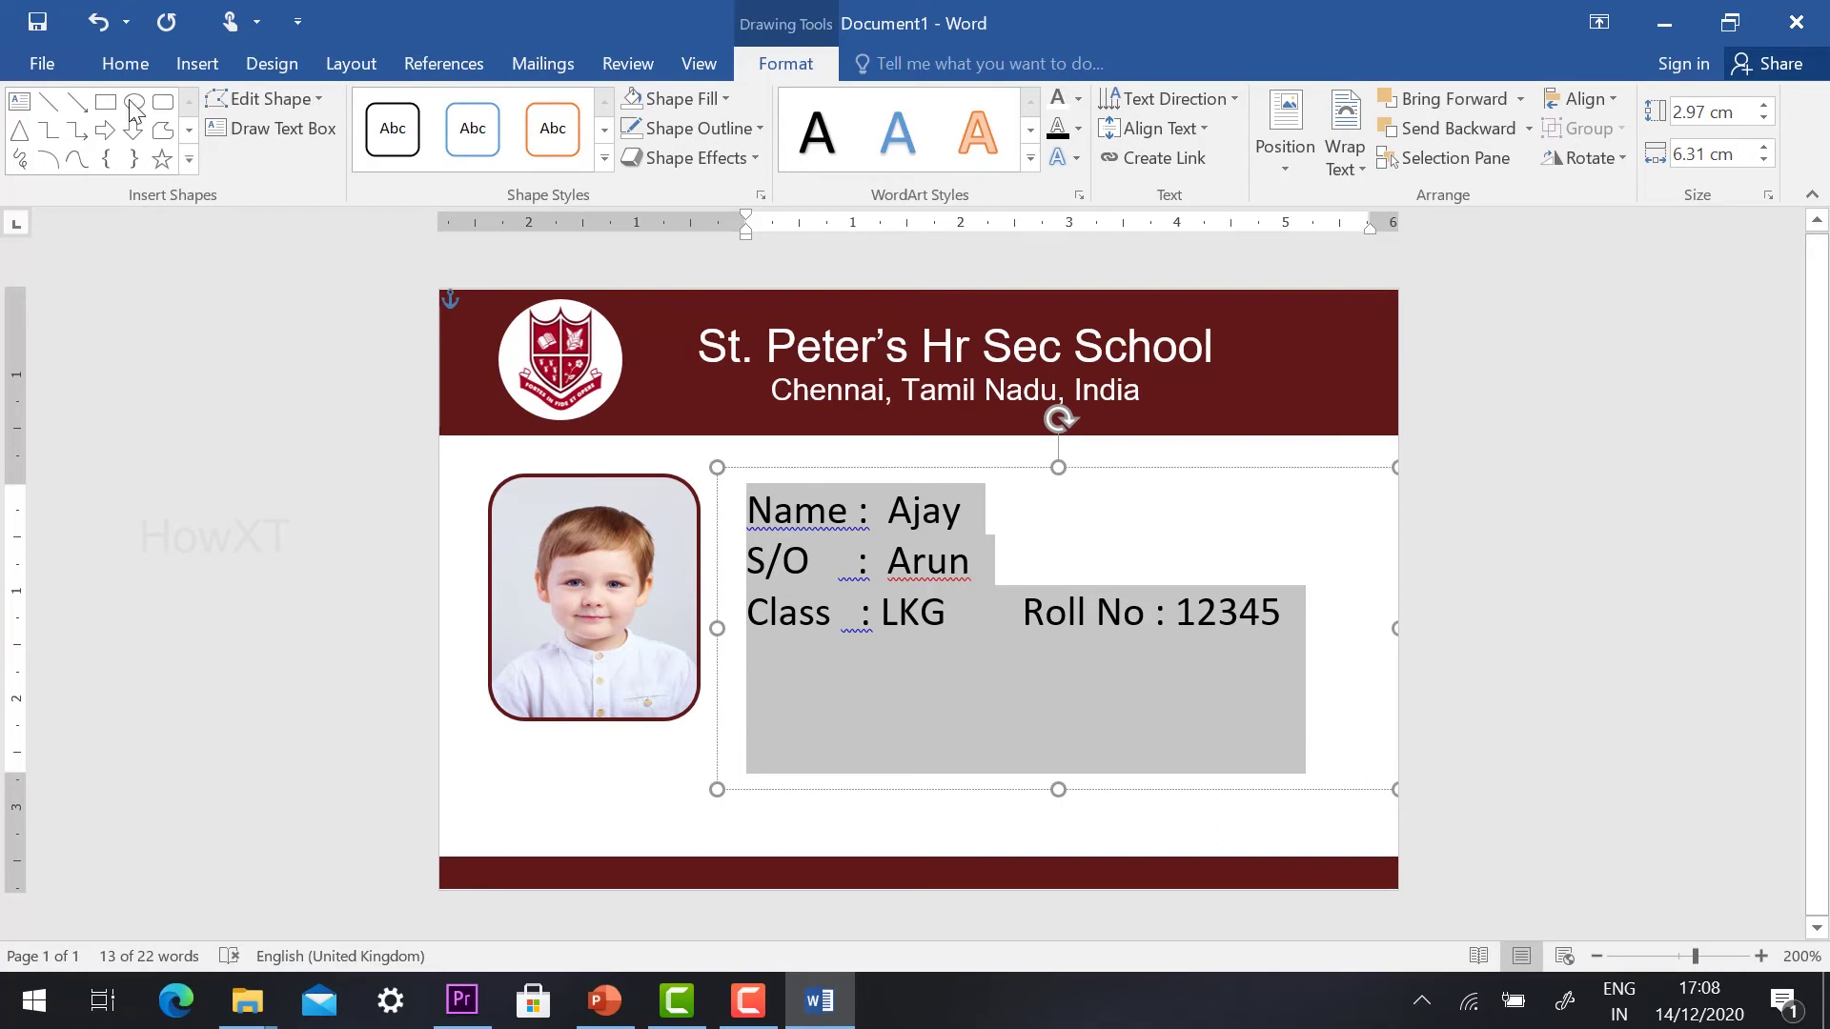
# Change the detail text's font to Arial
pyautogui.click(125, 63)
pyautogui.click(284, 111)
pyautogui.write('Arial')
pyautogui.press('Return')
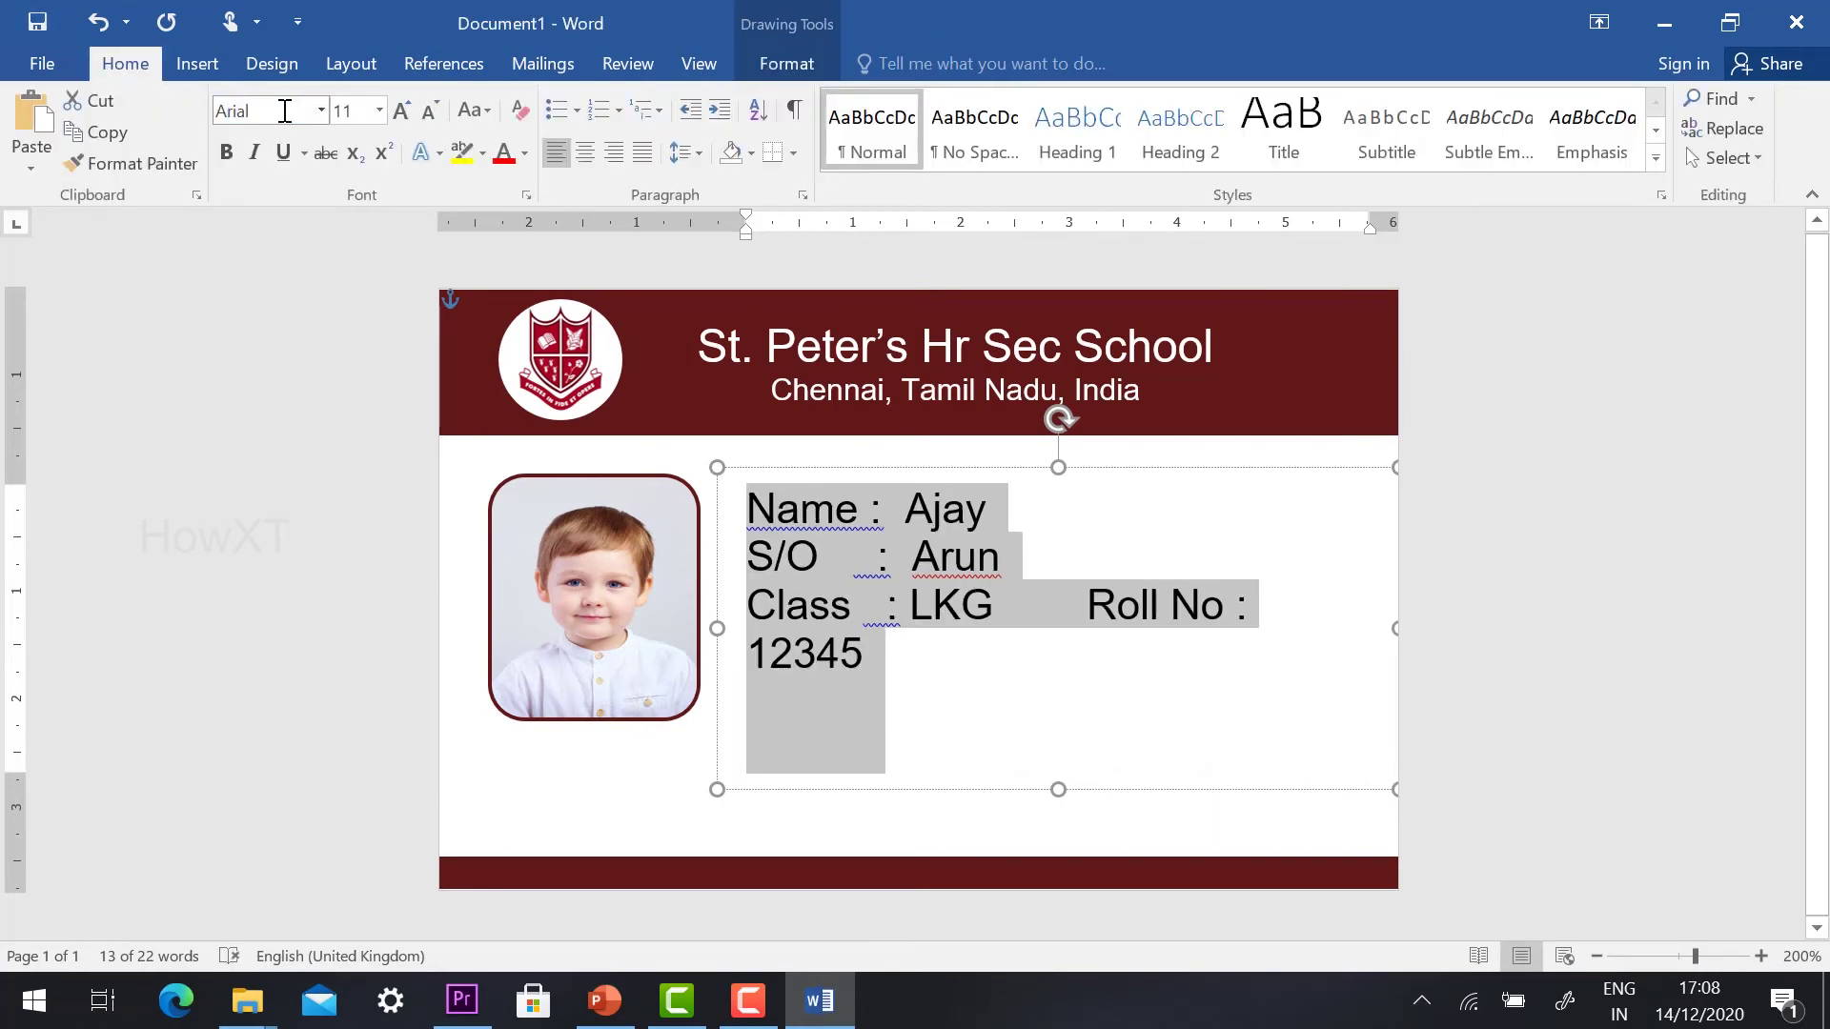
# Make the details 10 pt dark grey and remove the extra space before the Class colon
pyautogui.click(429, 113)
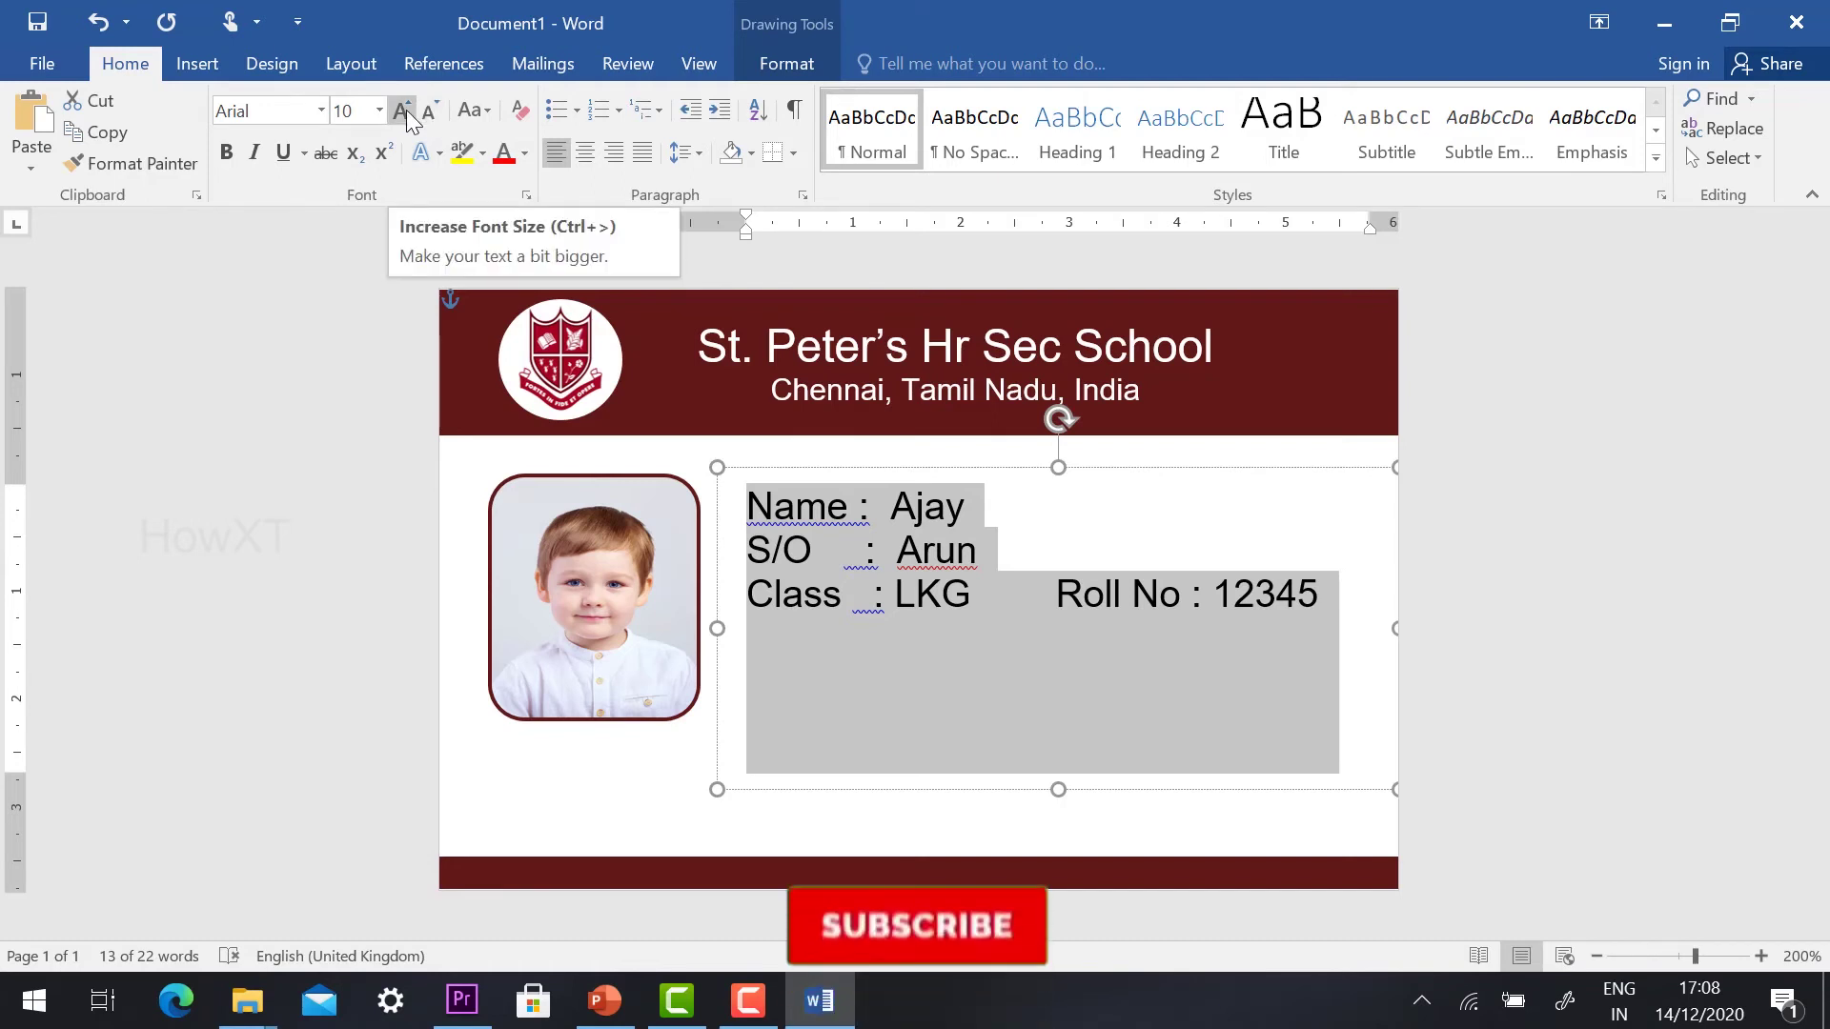
pyautogui.click(525, 154)
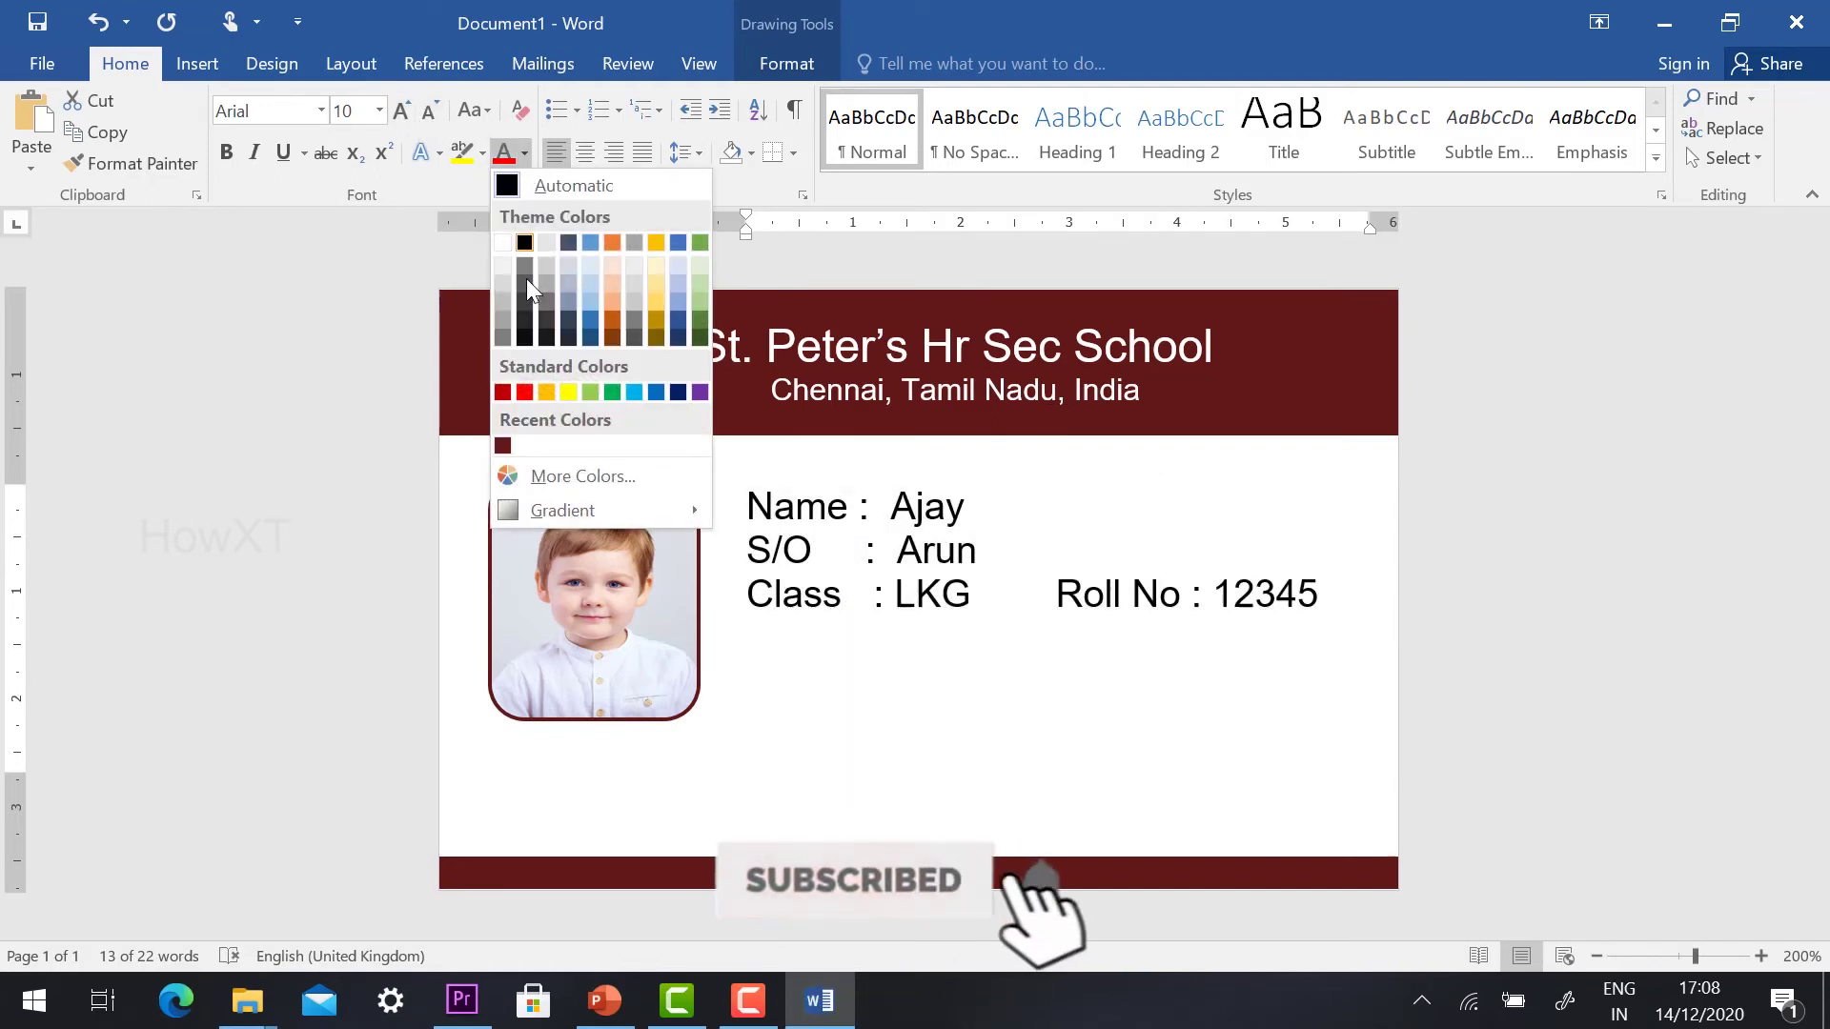
pyautogui.click(545, 329)
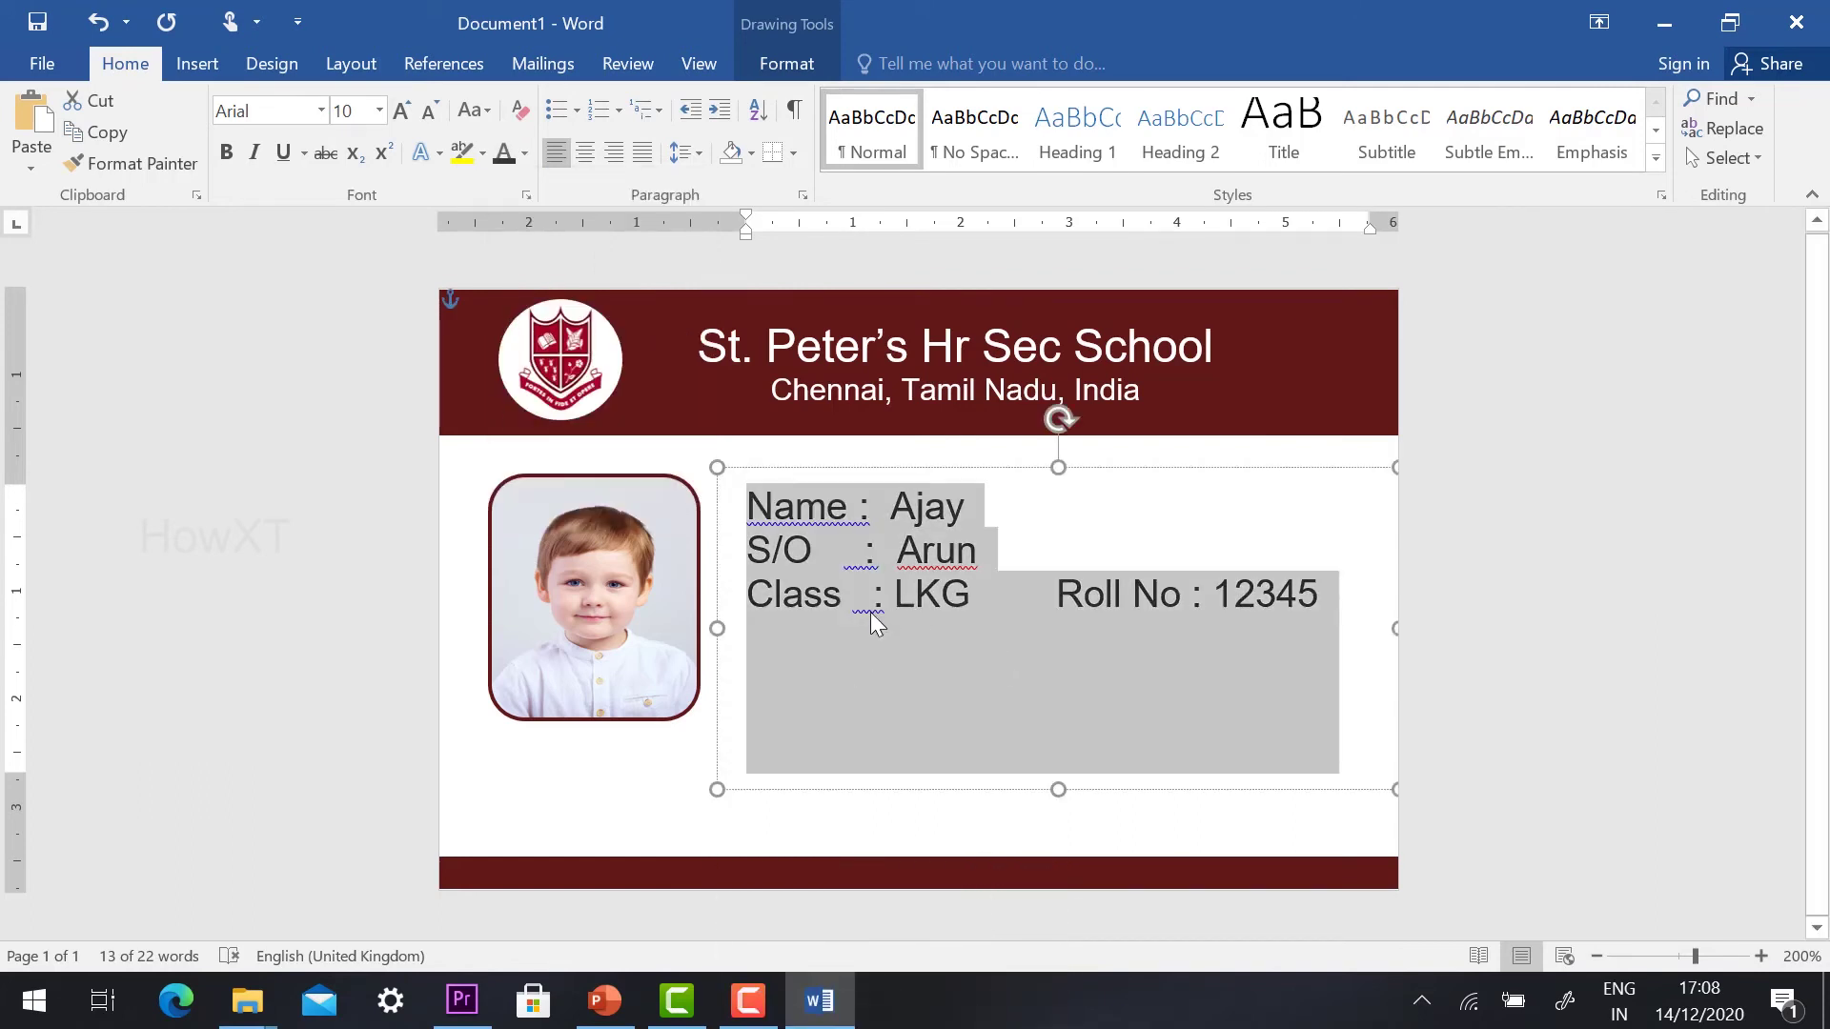
pyautogui.click(874, 600)
pyautogui.press('BackSpace')
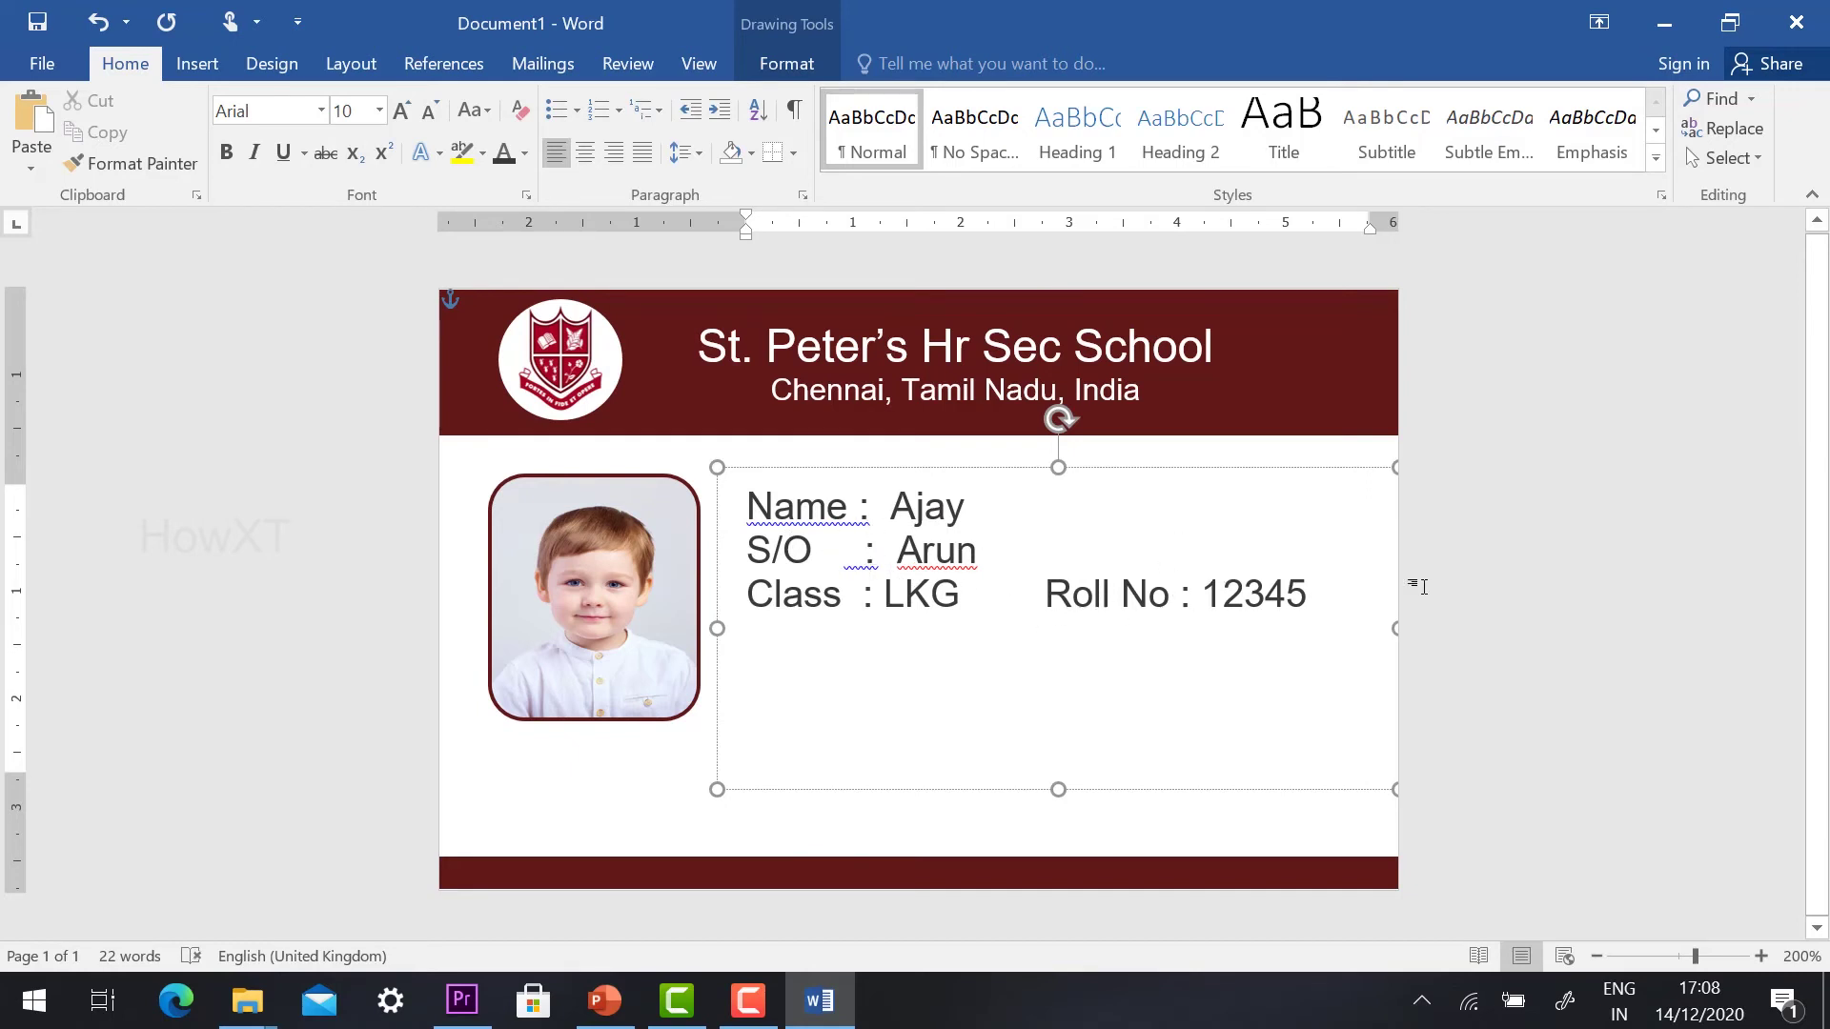
# Set all text in the details box to 1.5 line spacing
pyautogui.hotkey('ctrl', 'a')
pyautogui.rightClick(780, 510)
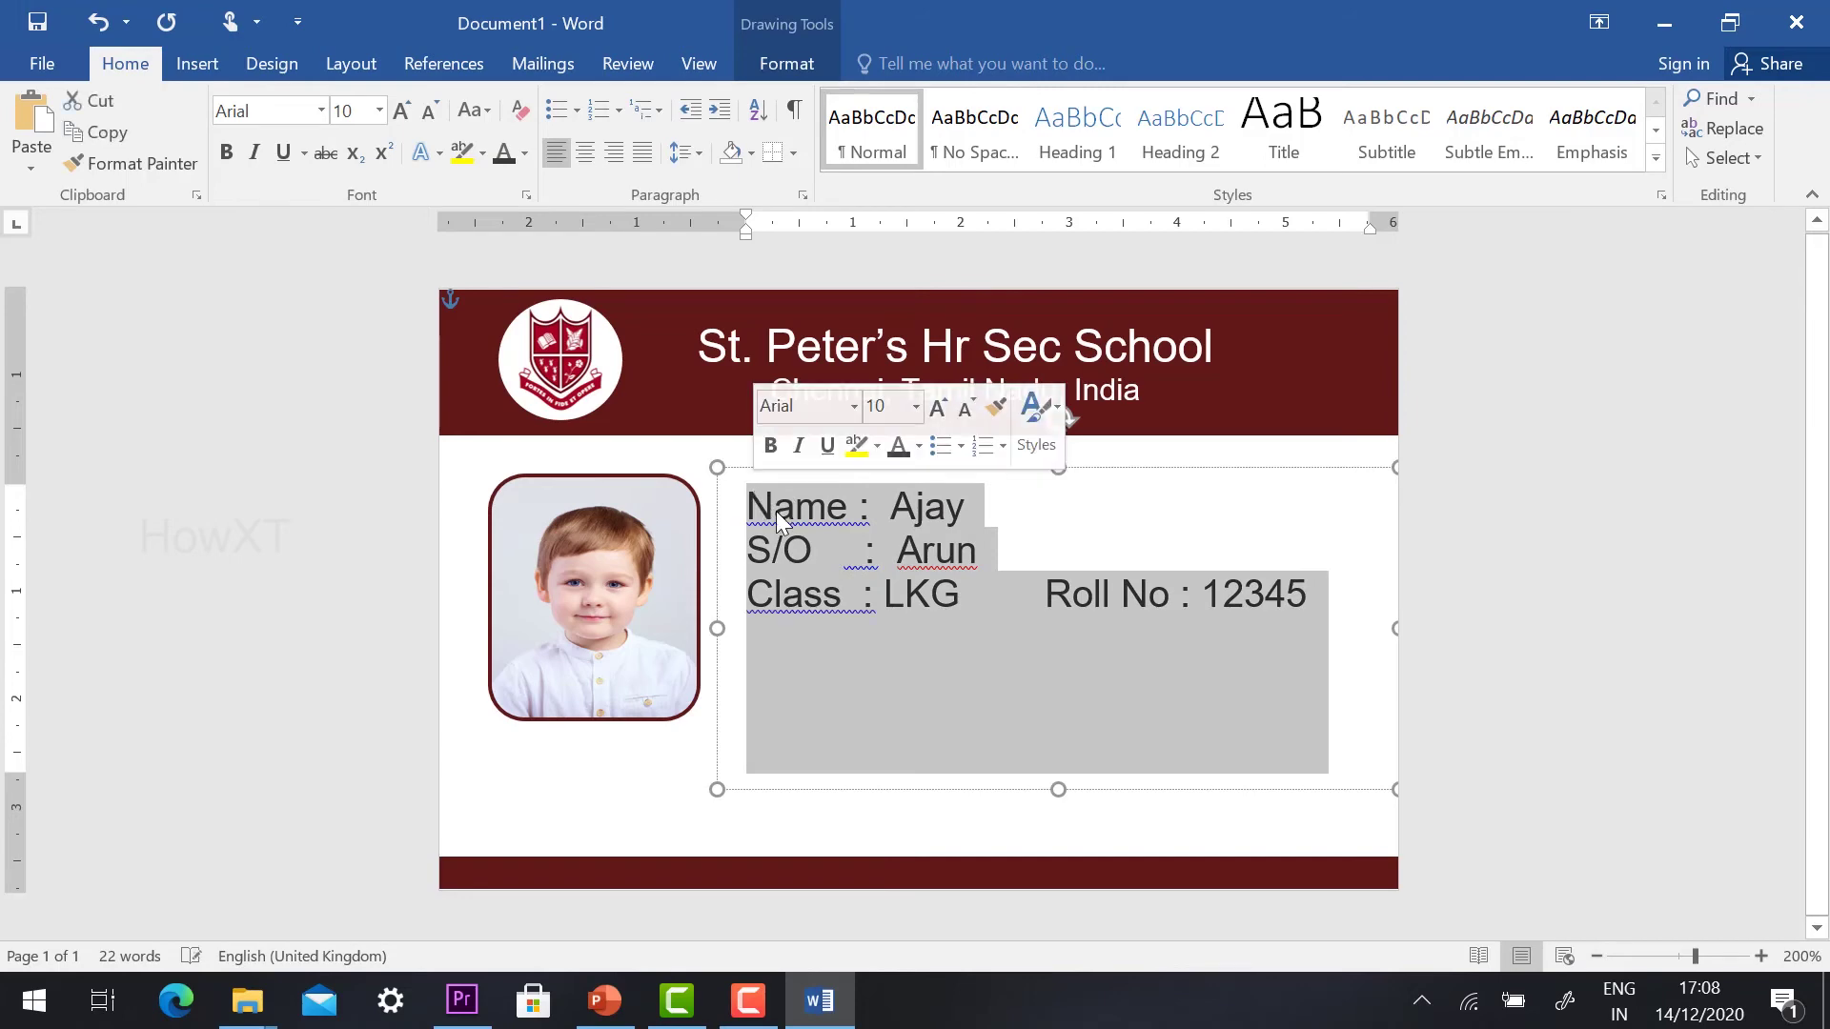
pyautogui.click(902, 707)
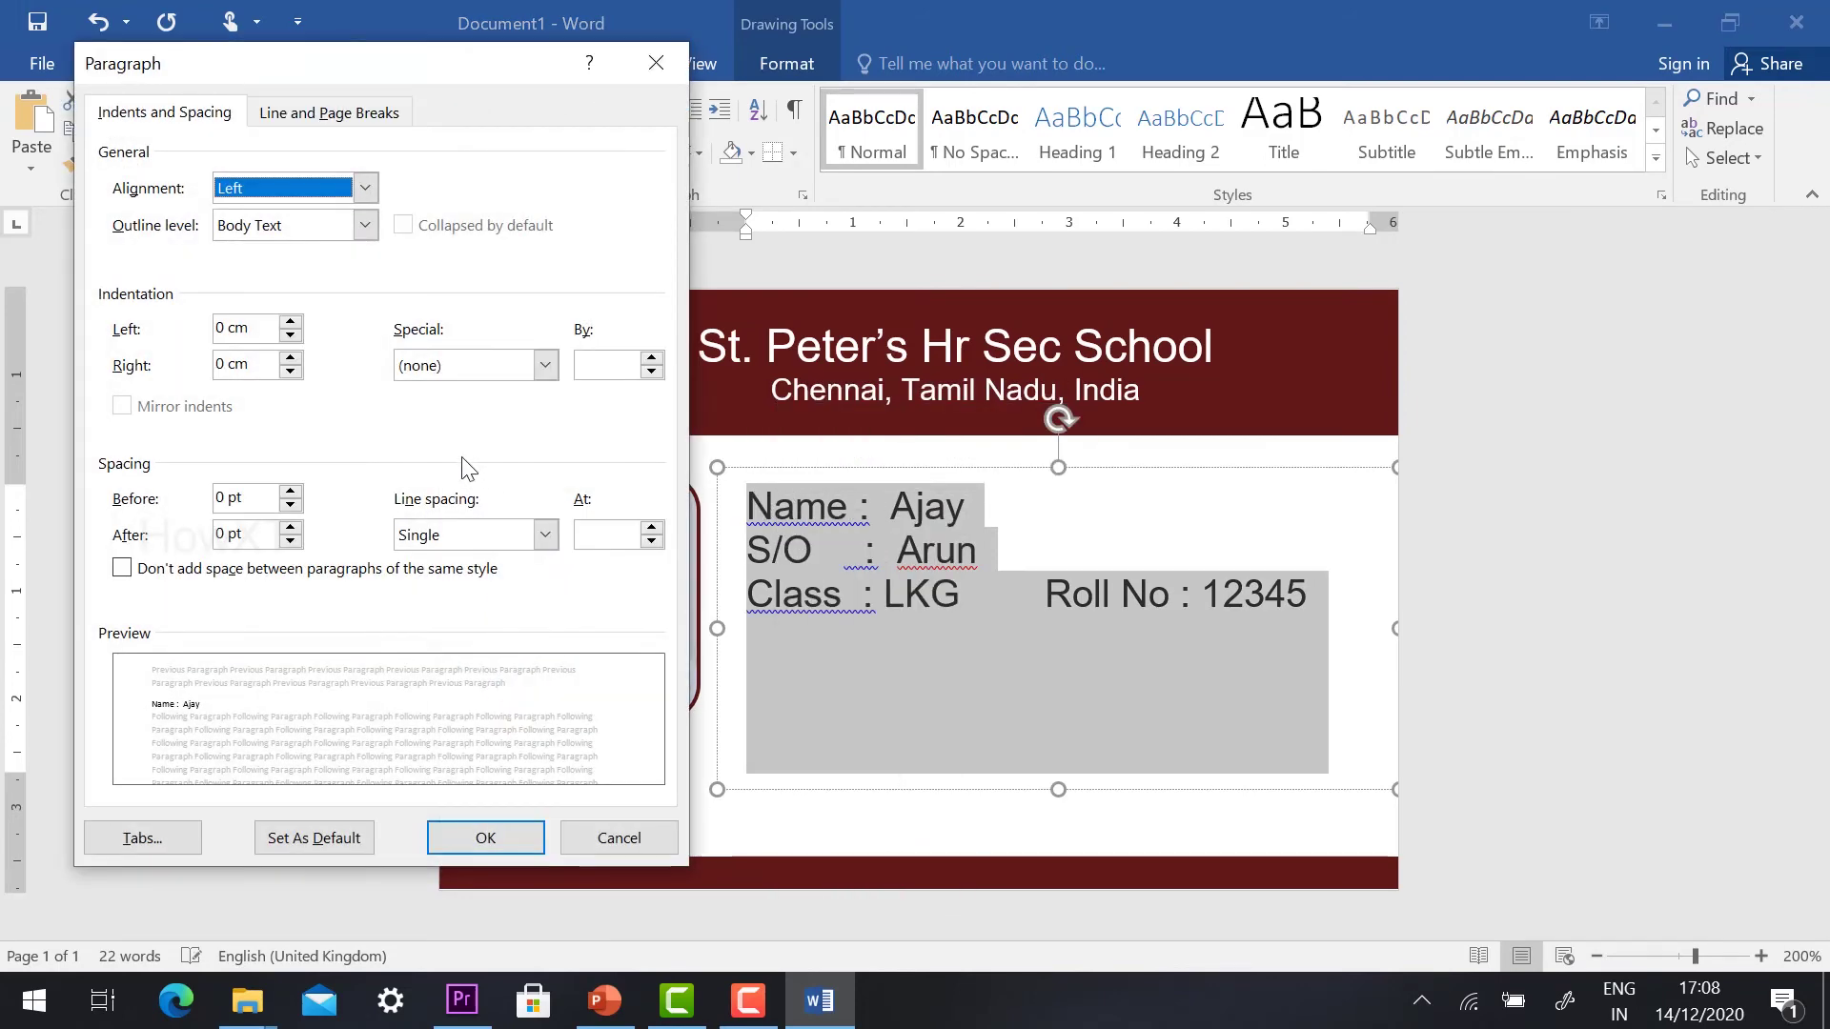
pyautogui.click(531, 533)
pyautogui.click(474, 583)
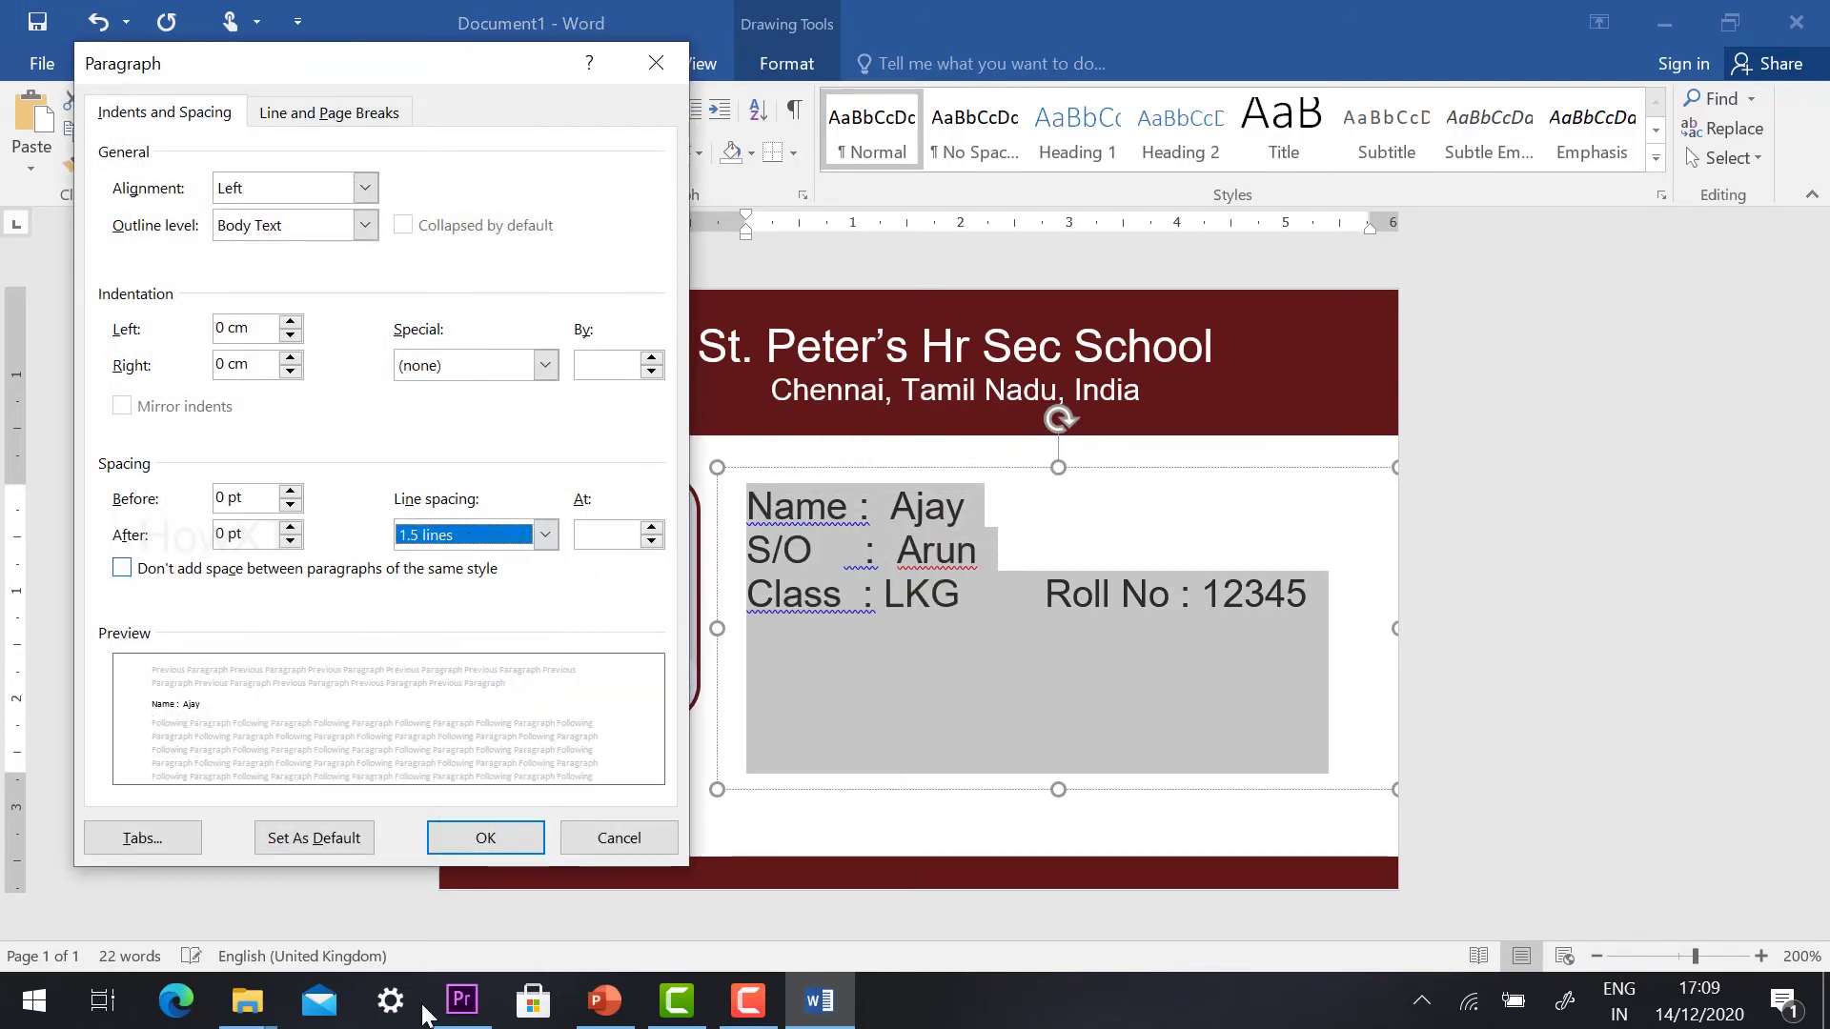
pyautogui.click(467, 840)
pyautogui.click(1577, 639)
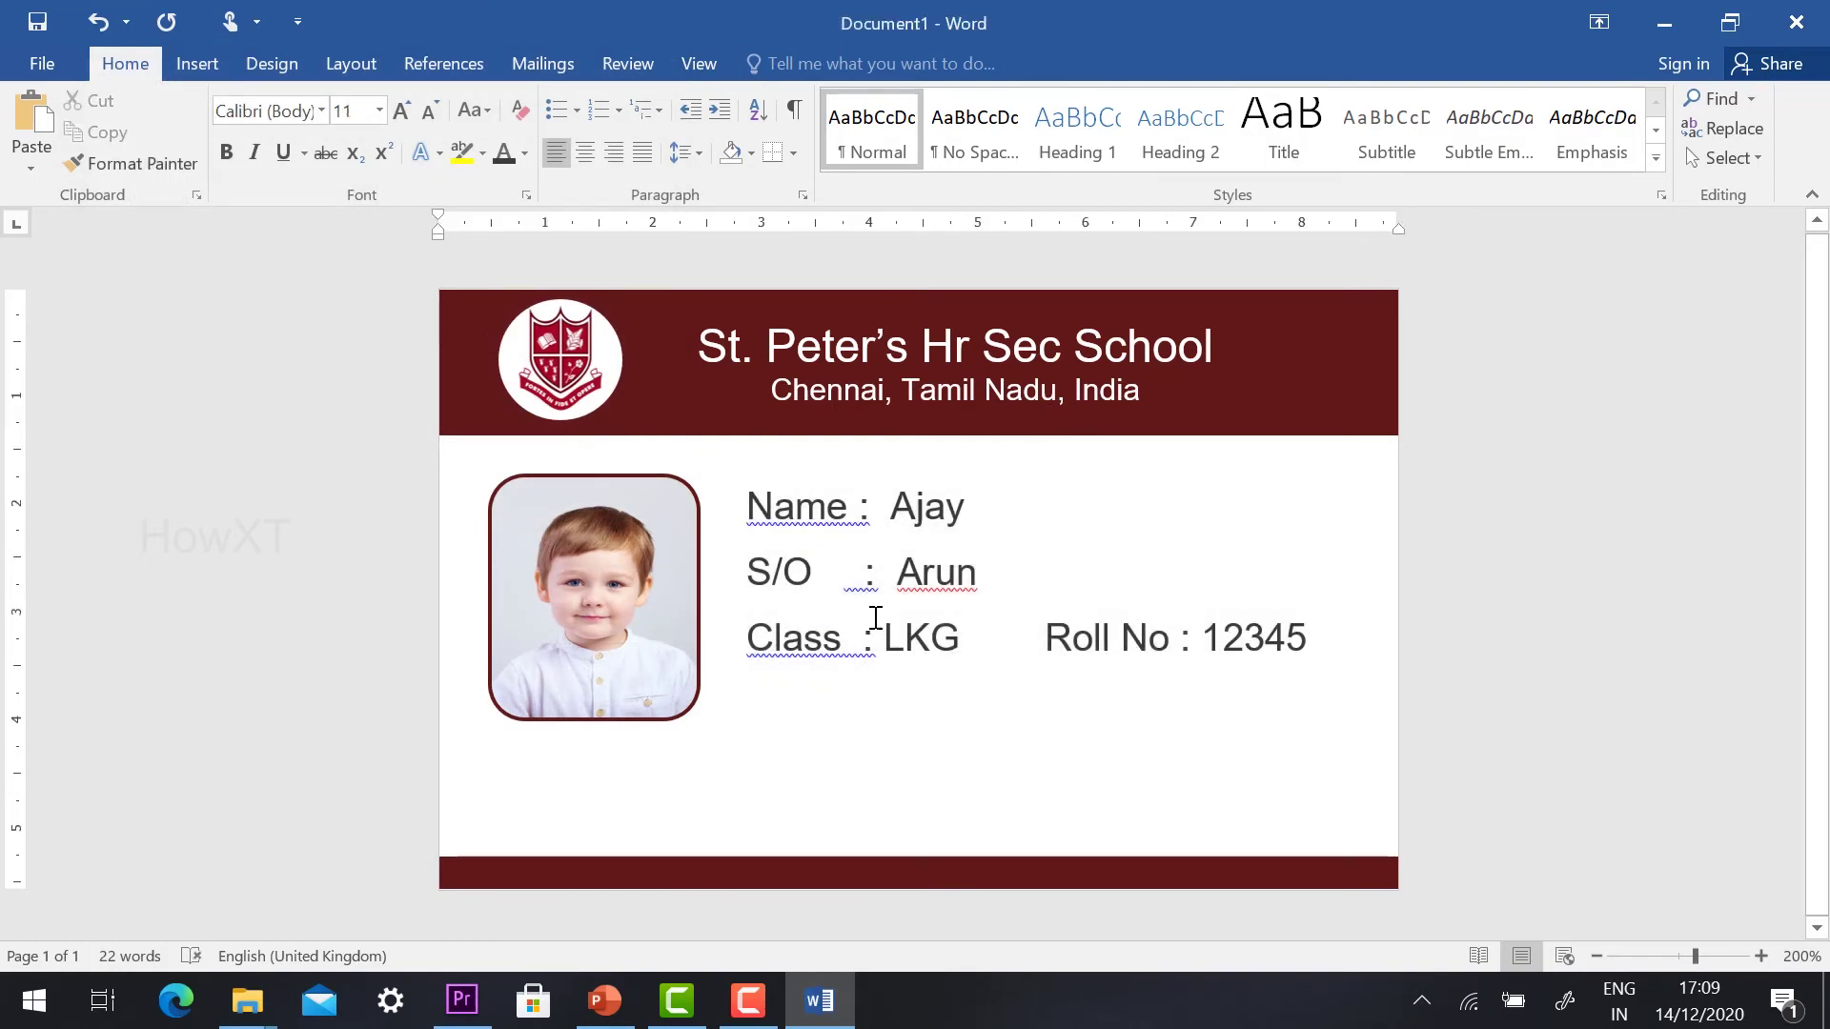
# Apply dark red font colour to the Class, S/O, Name and Roll No labels
pyautogui.moveTo(749, 622); pyautogui.dragTo(882, 772)
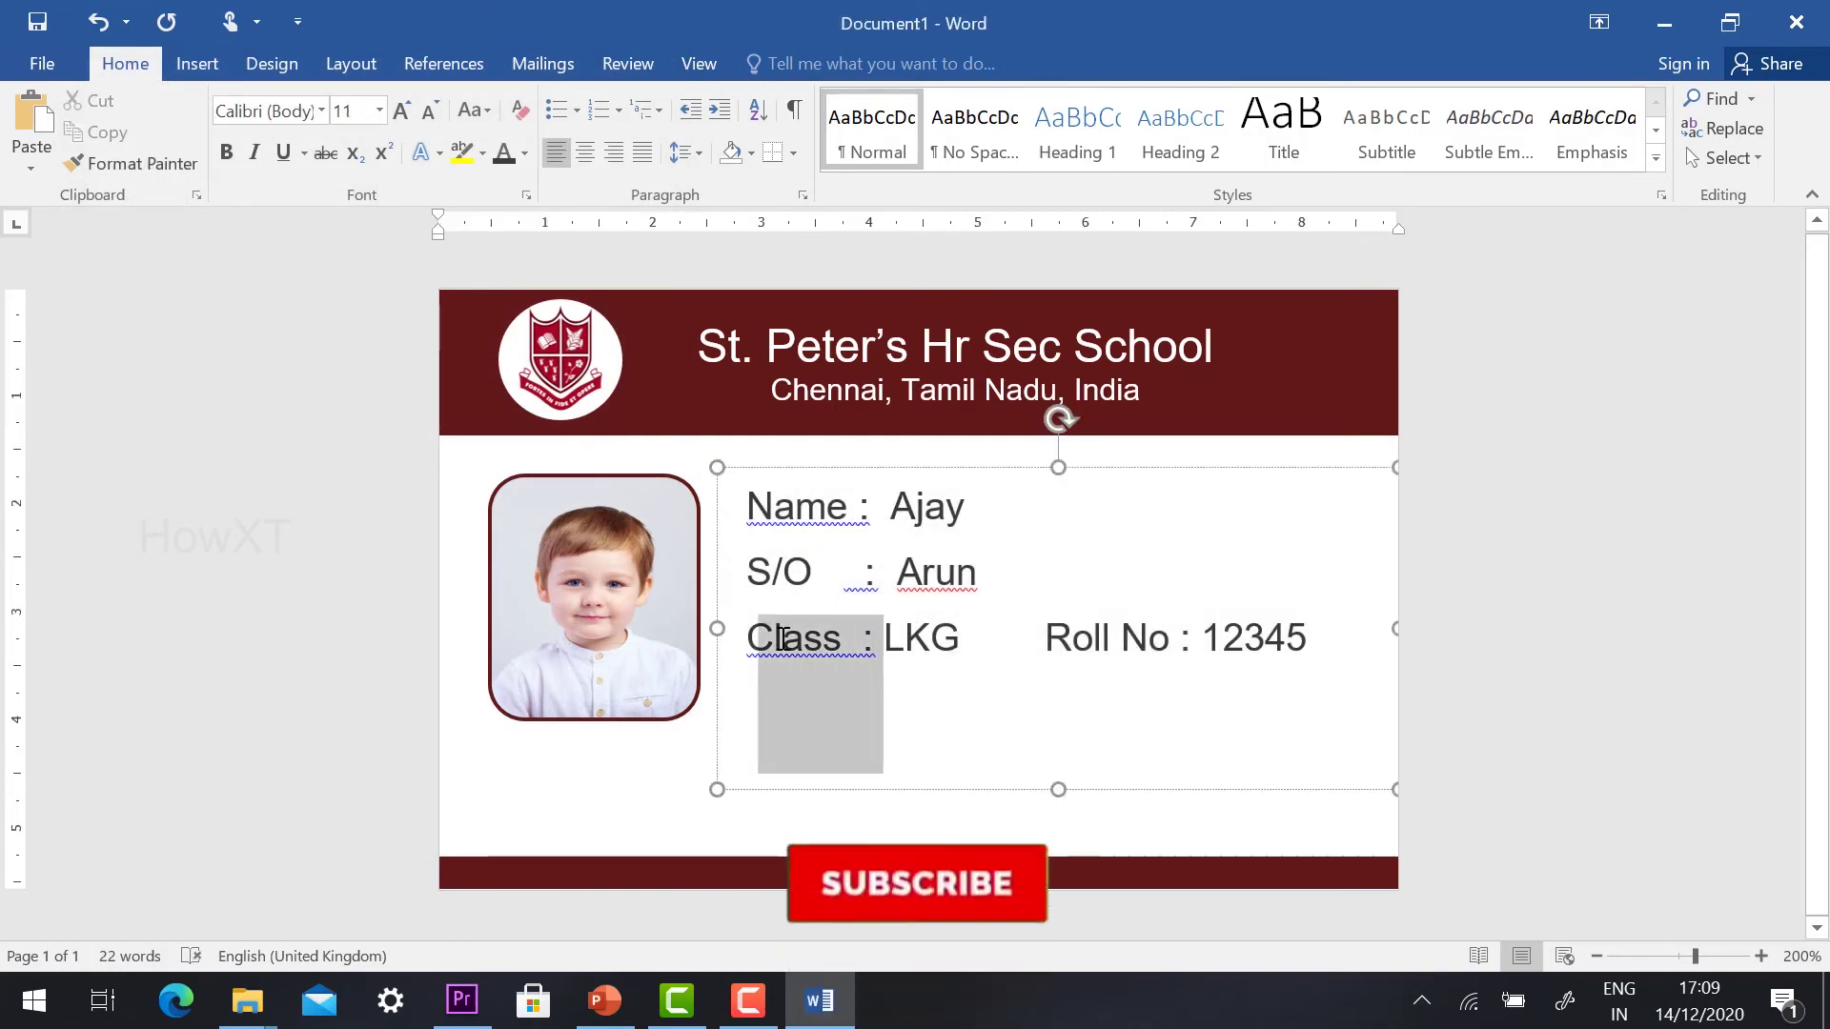
pyautogui.click(525, 152)
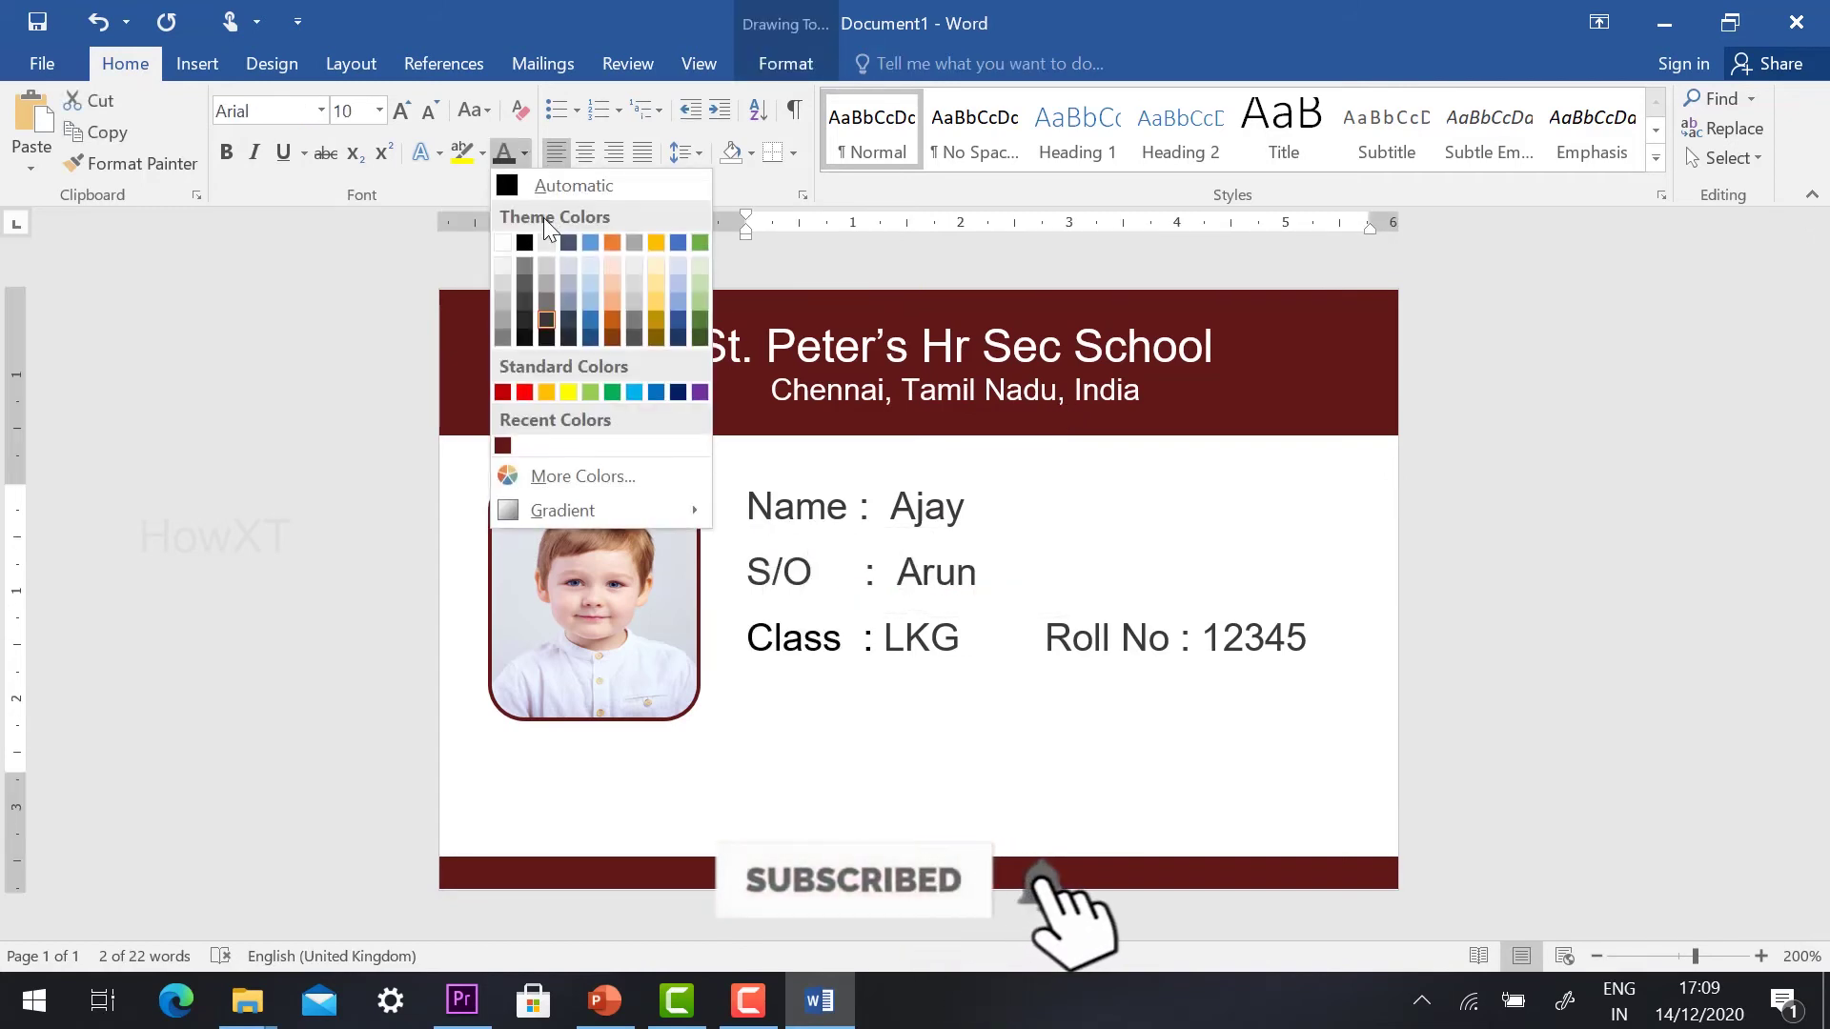
pyautogui.click(503, 448)
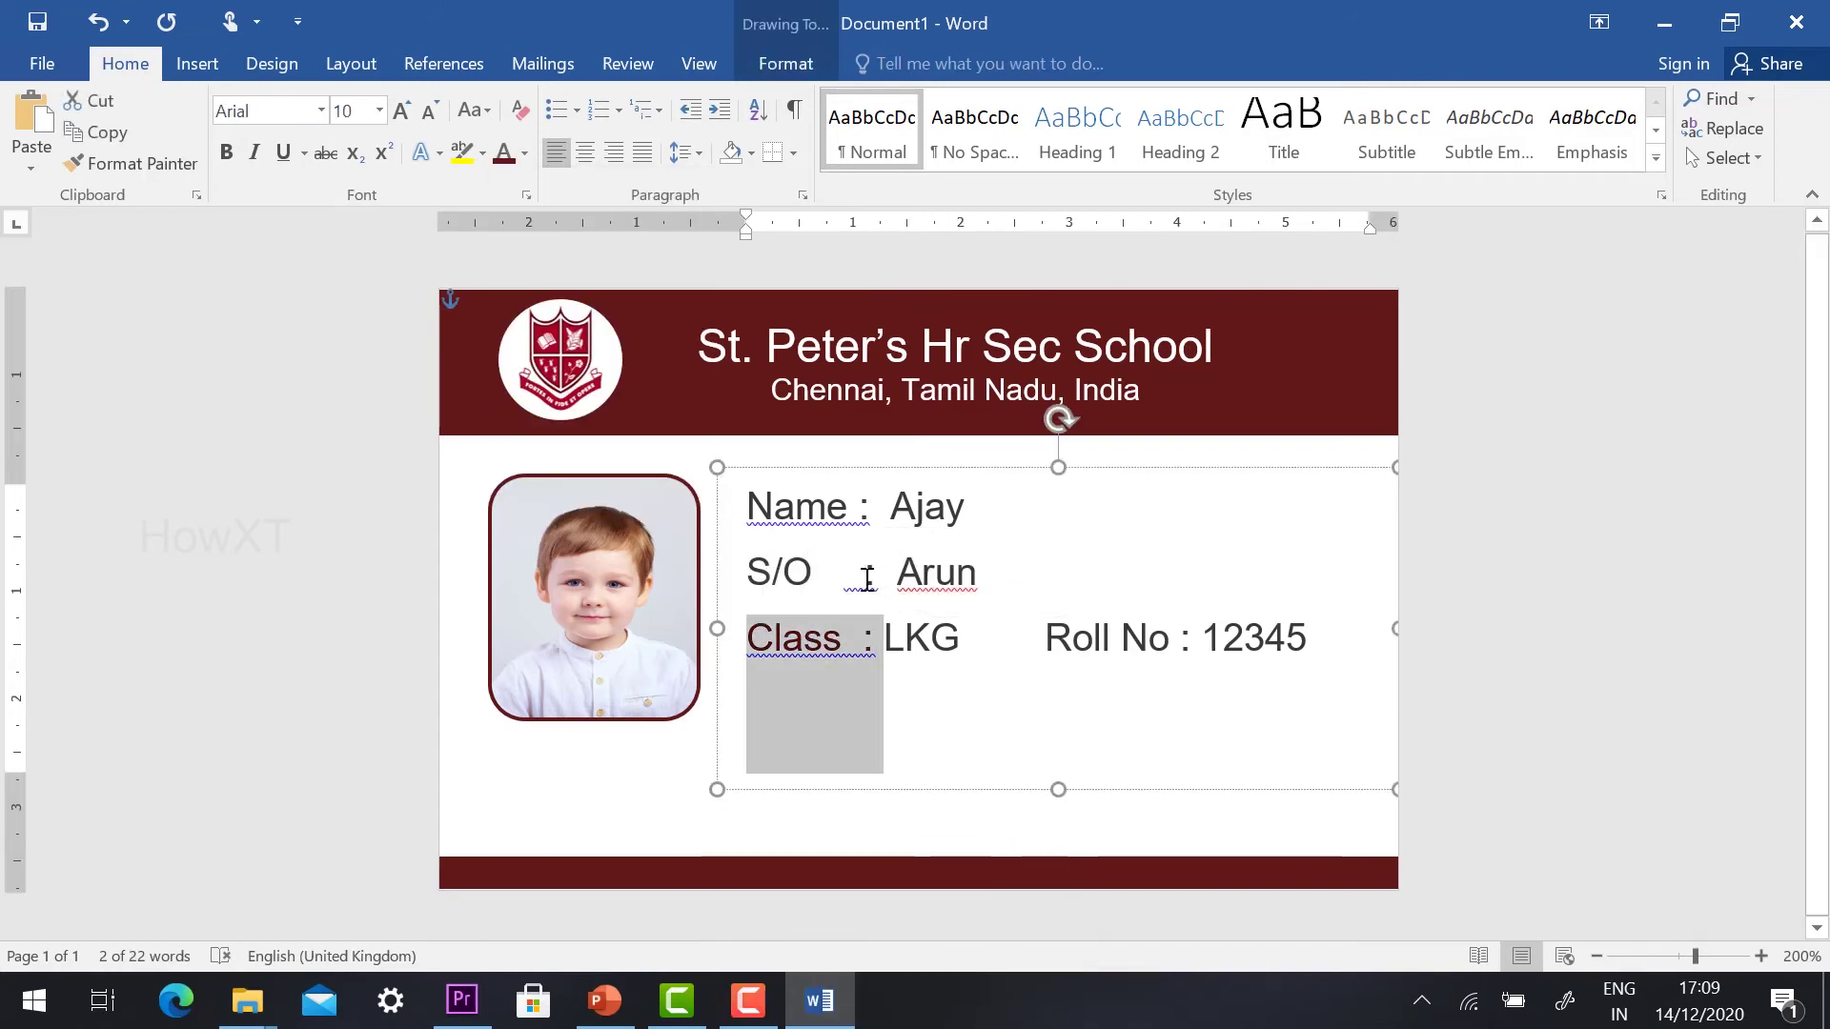
pyautogui.moveTo(892, 574); pyautogui.dragTo(695, 574)
pyautogui.click(503, 152)
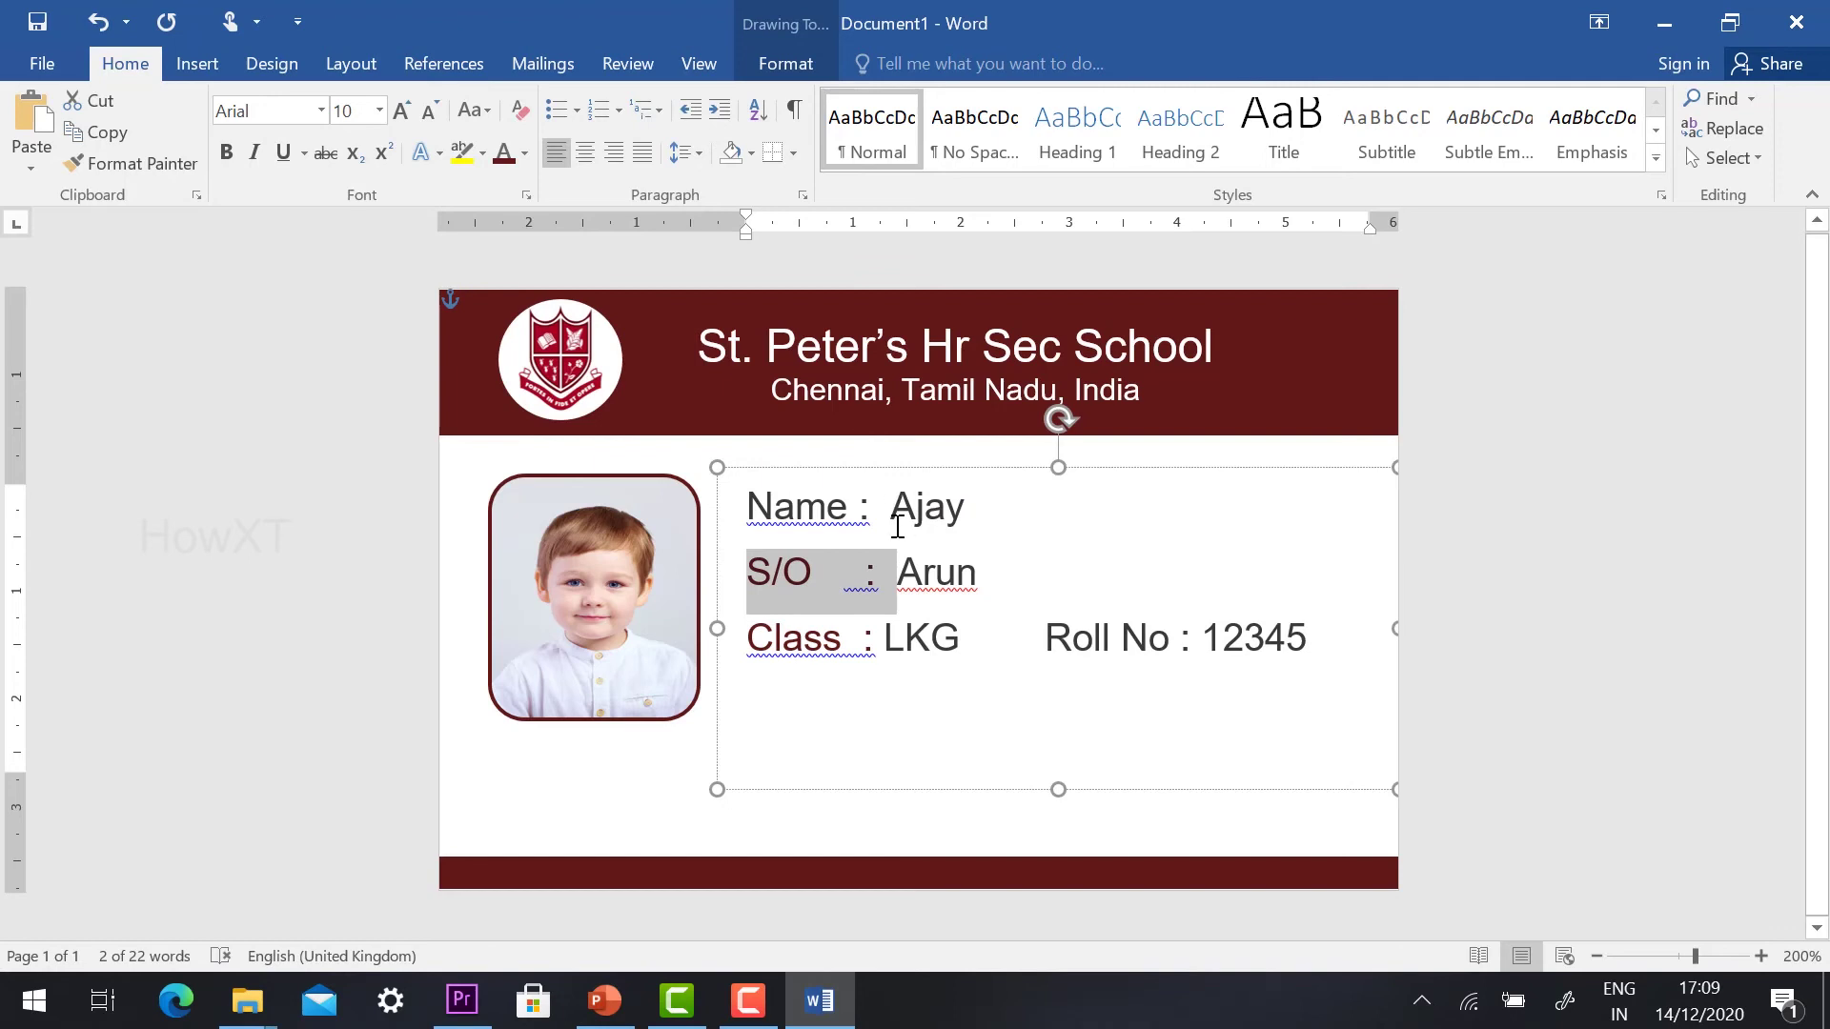
pyautogui.moveTo(892, 510); pyautogui.dragTo(735, 507)
pyautogui.click(503, 153)
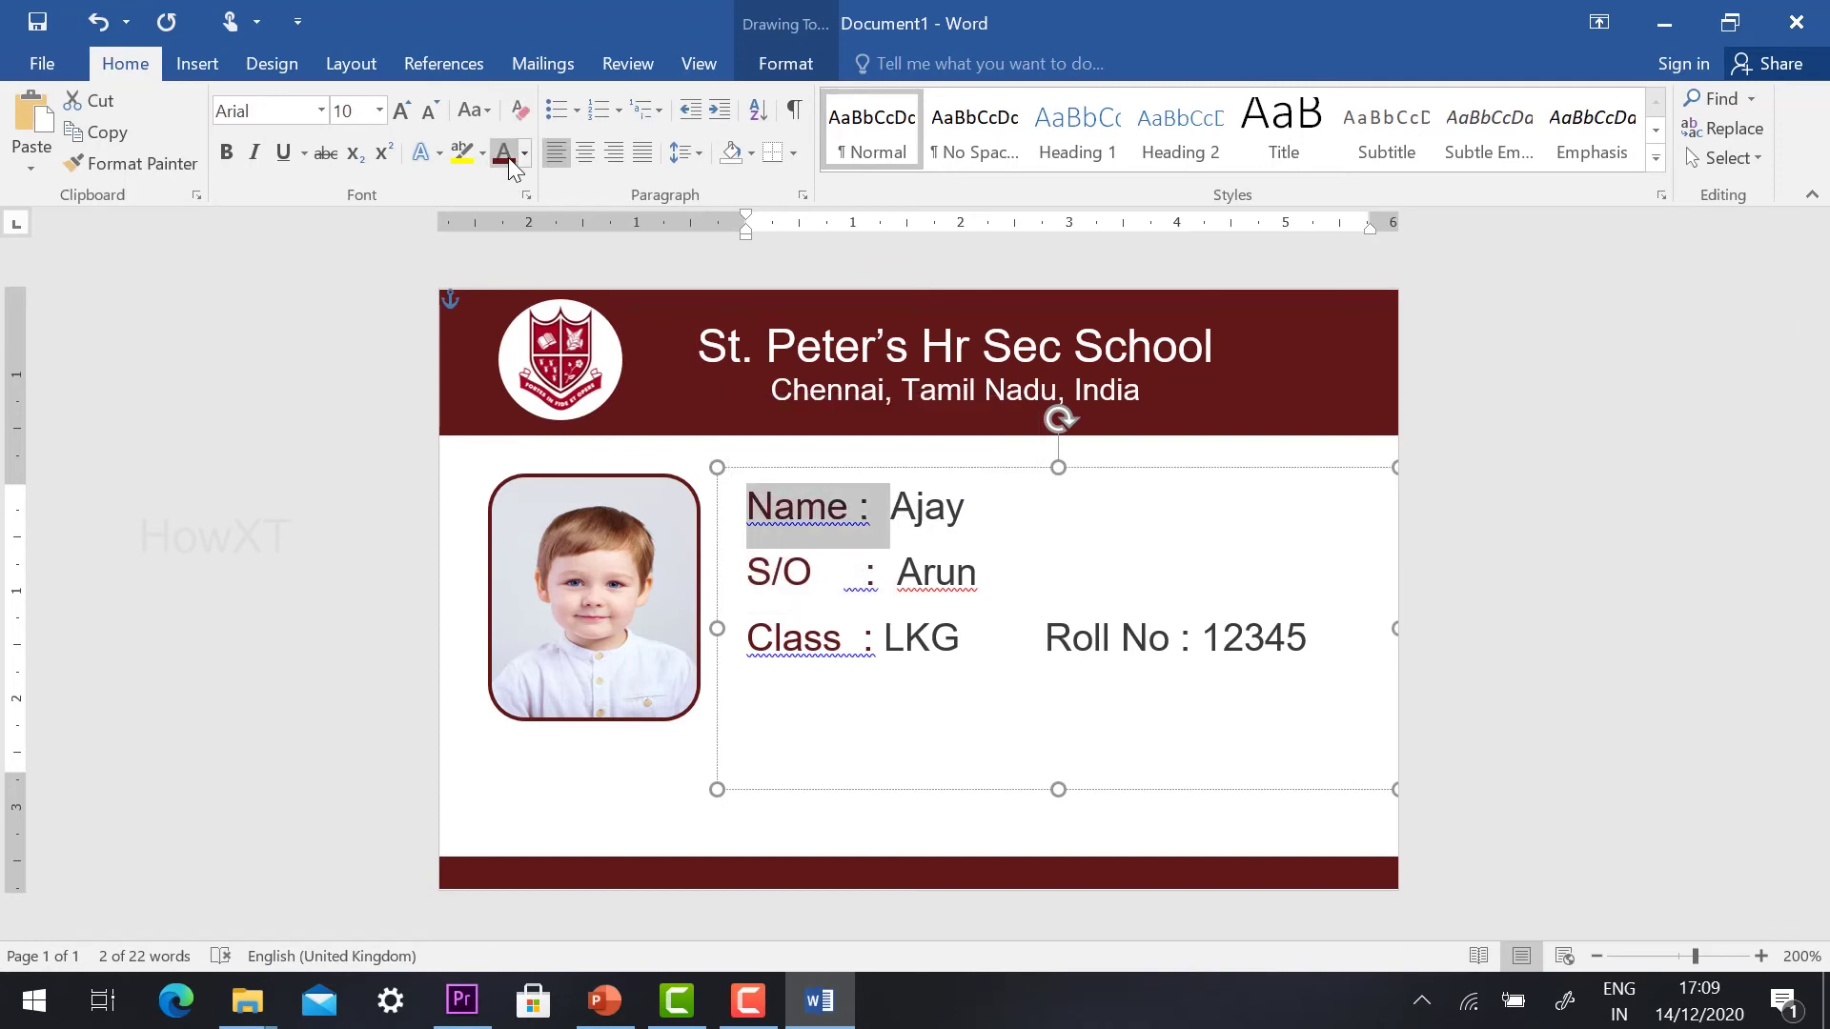
pyautogui.click(866, 702)
pyautogui.moveTo(1190, 644); pyautogui.dragTo(1058, 634)
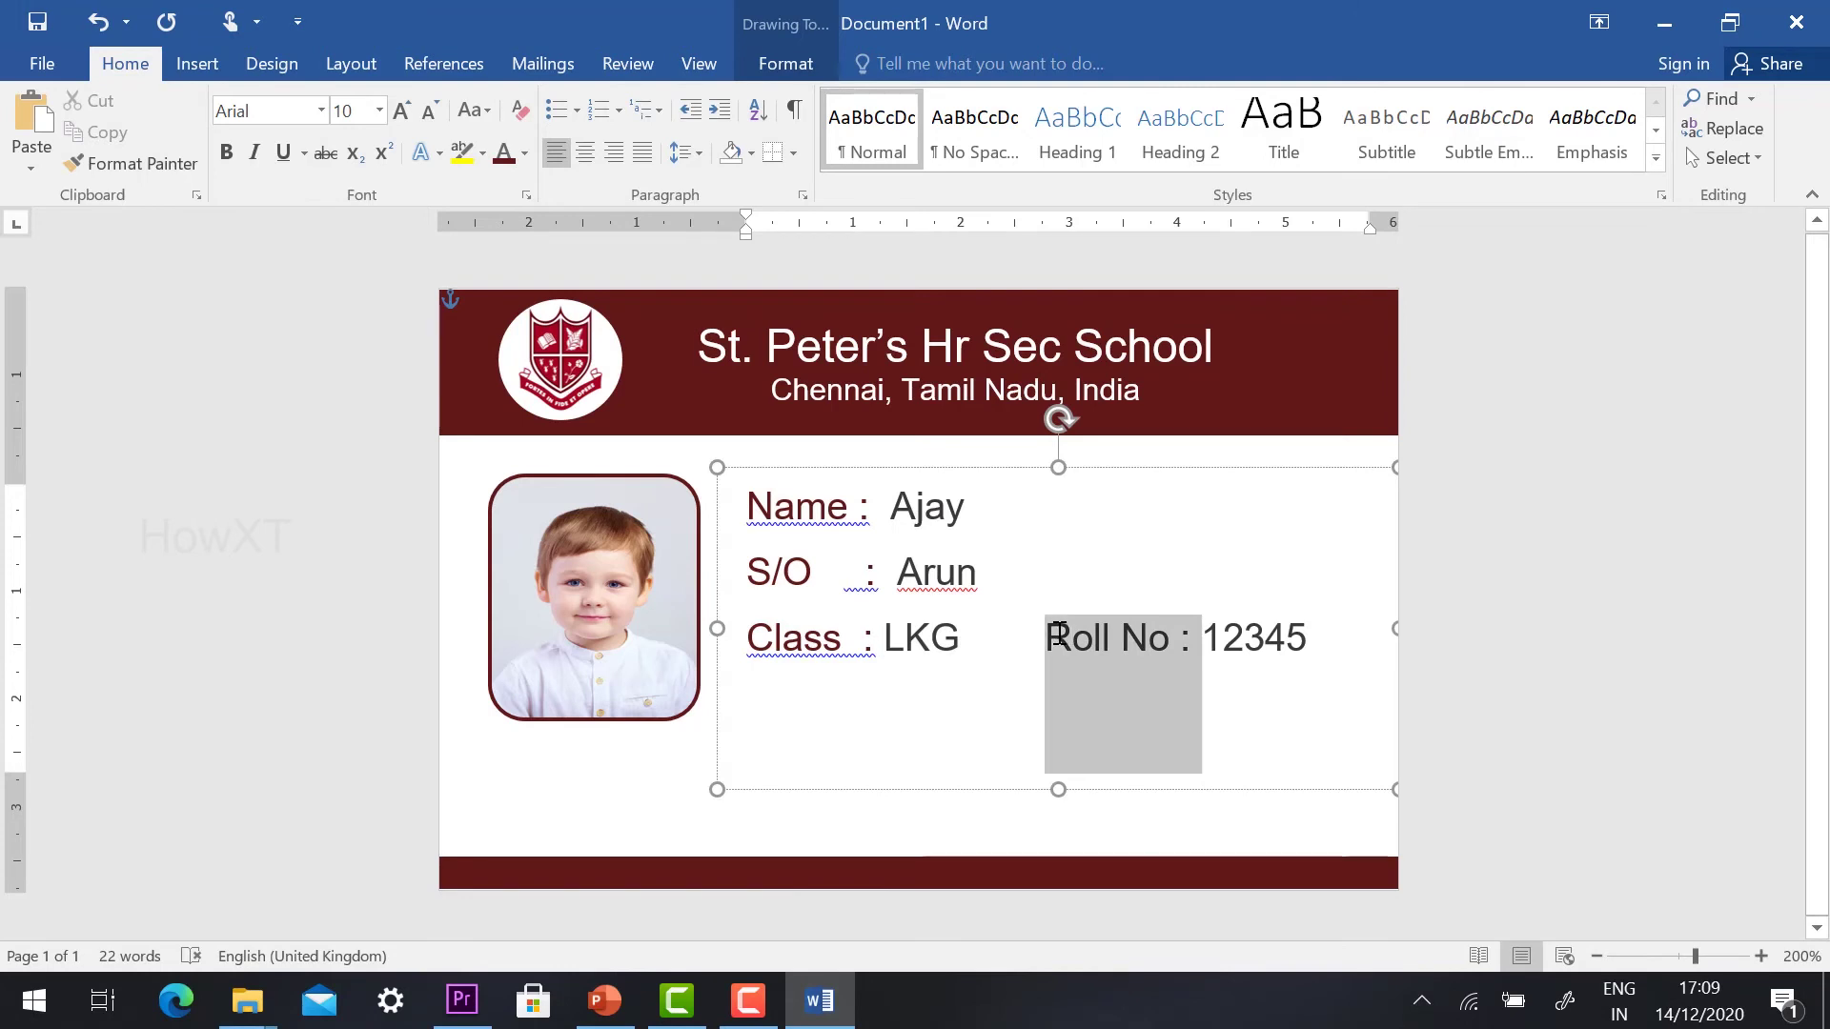
pyautogui.click(503, 152)
pyautogui.click(1288, 638)
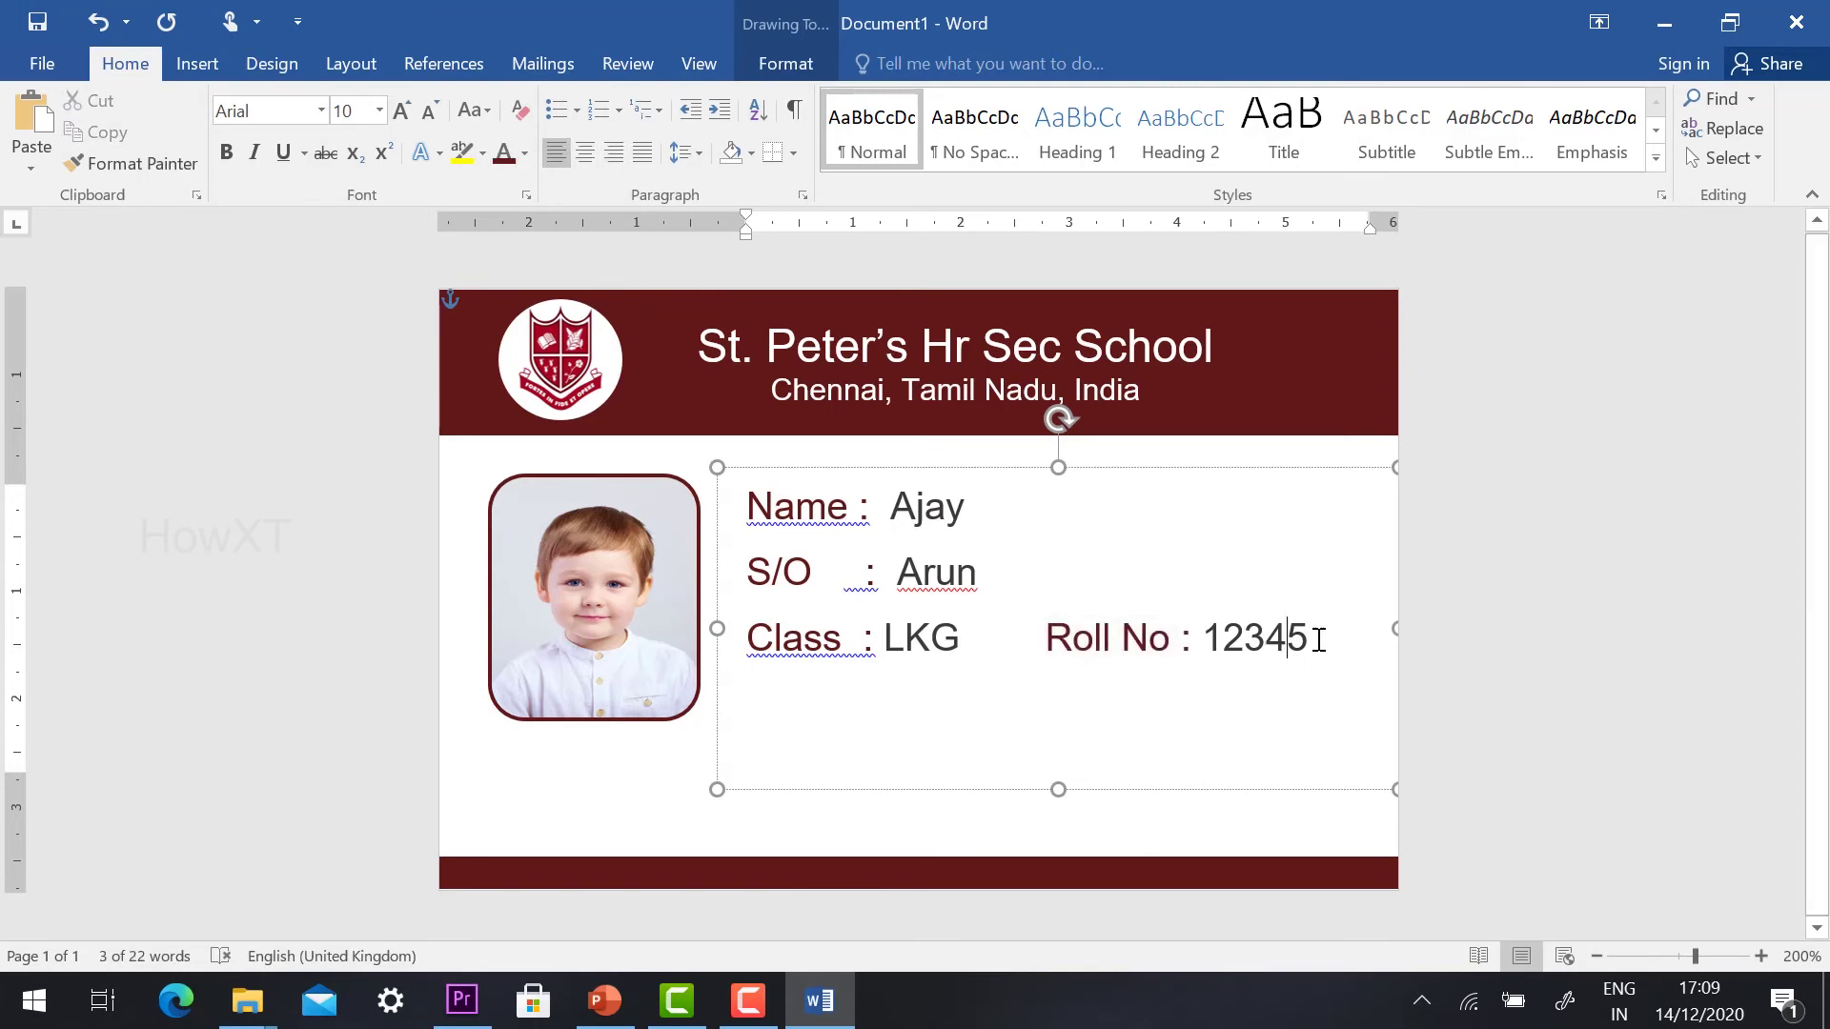
pyautogui.click(1318, 638)
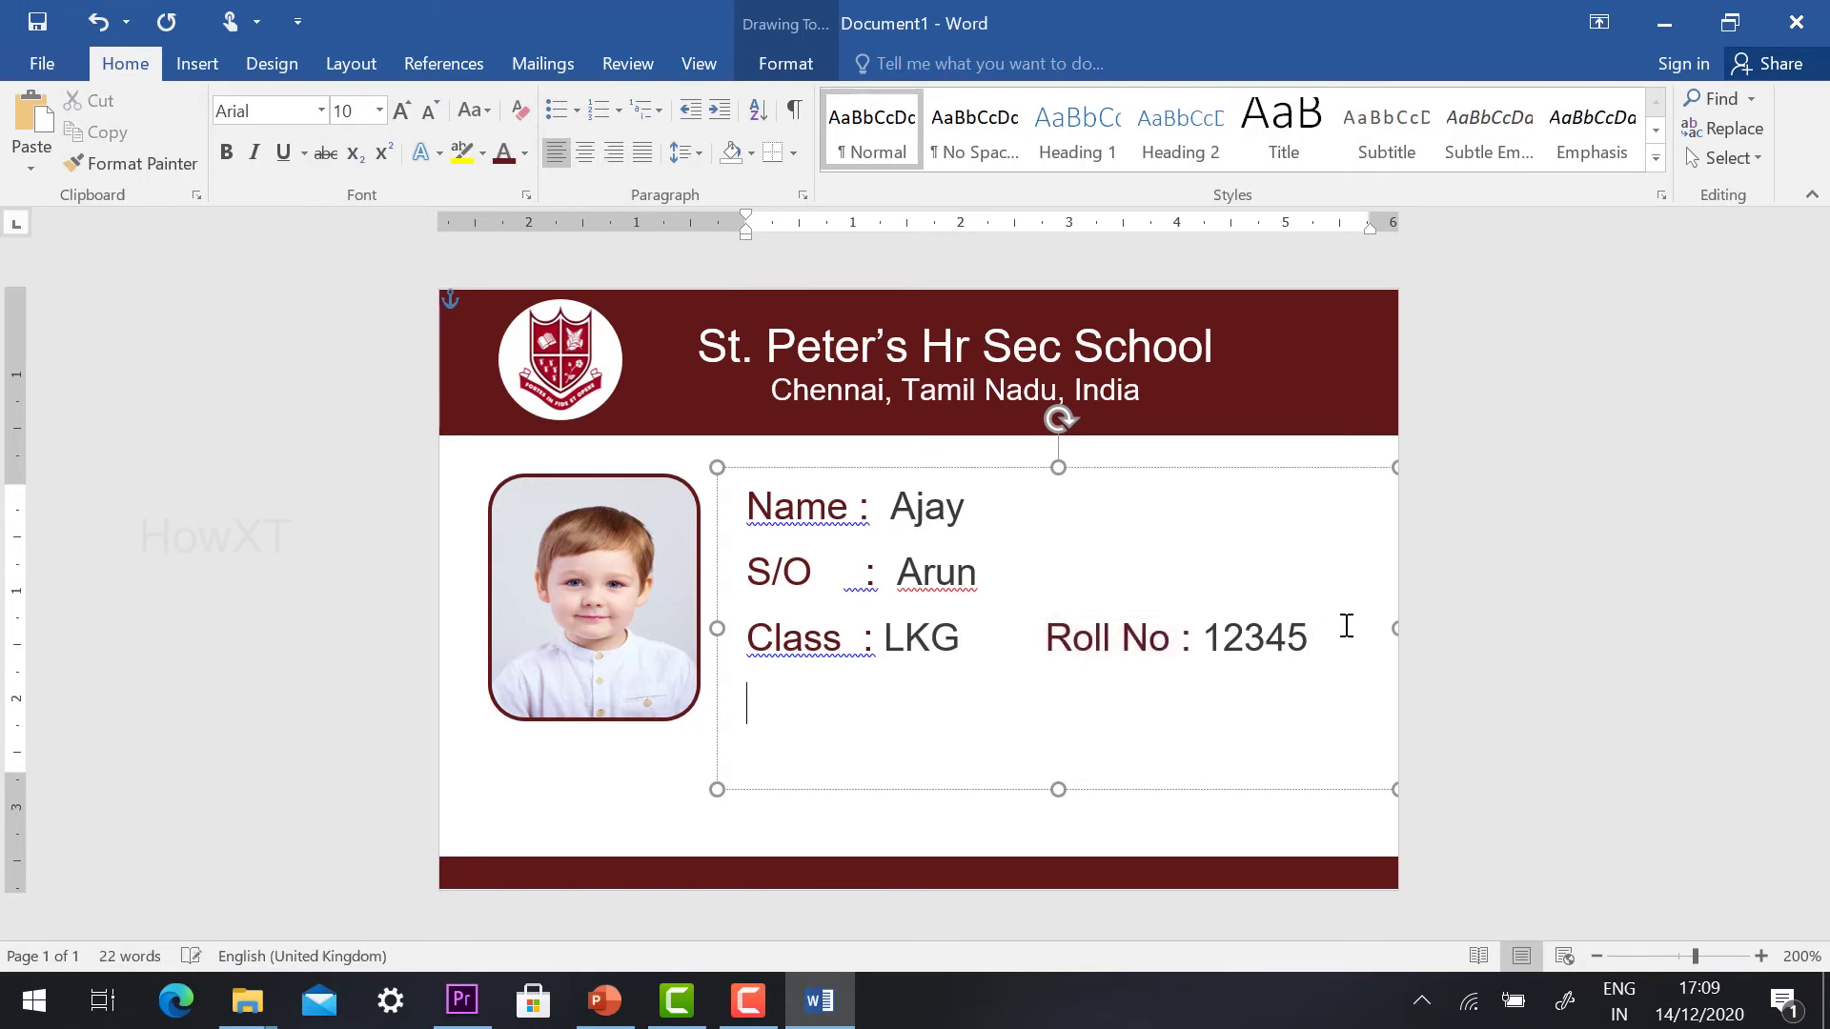
# Add an 'Address' line with the student's street address below the Roll No line
pyautogui.press('Return')
pyautogui.write('Adr')
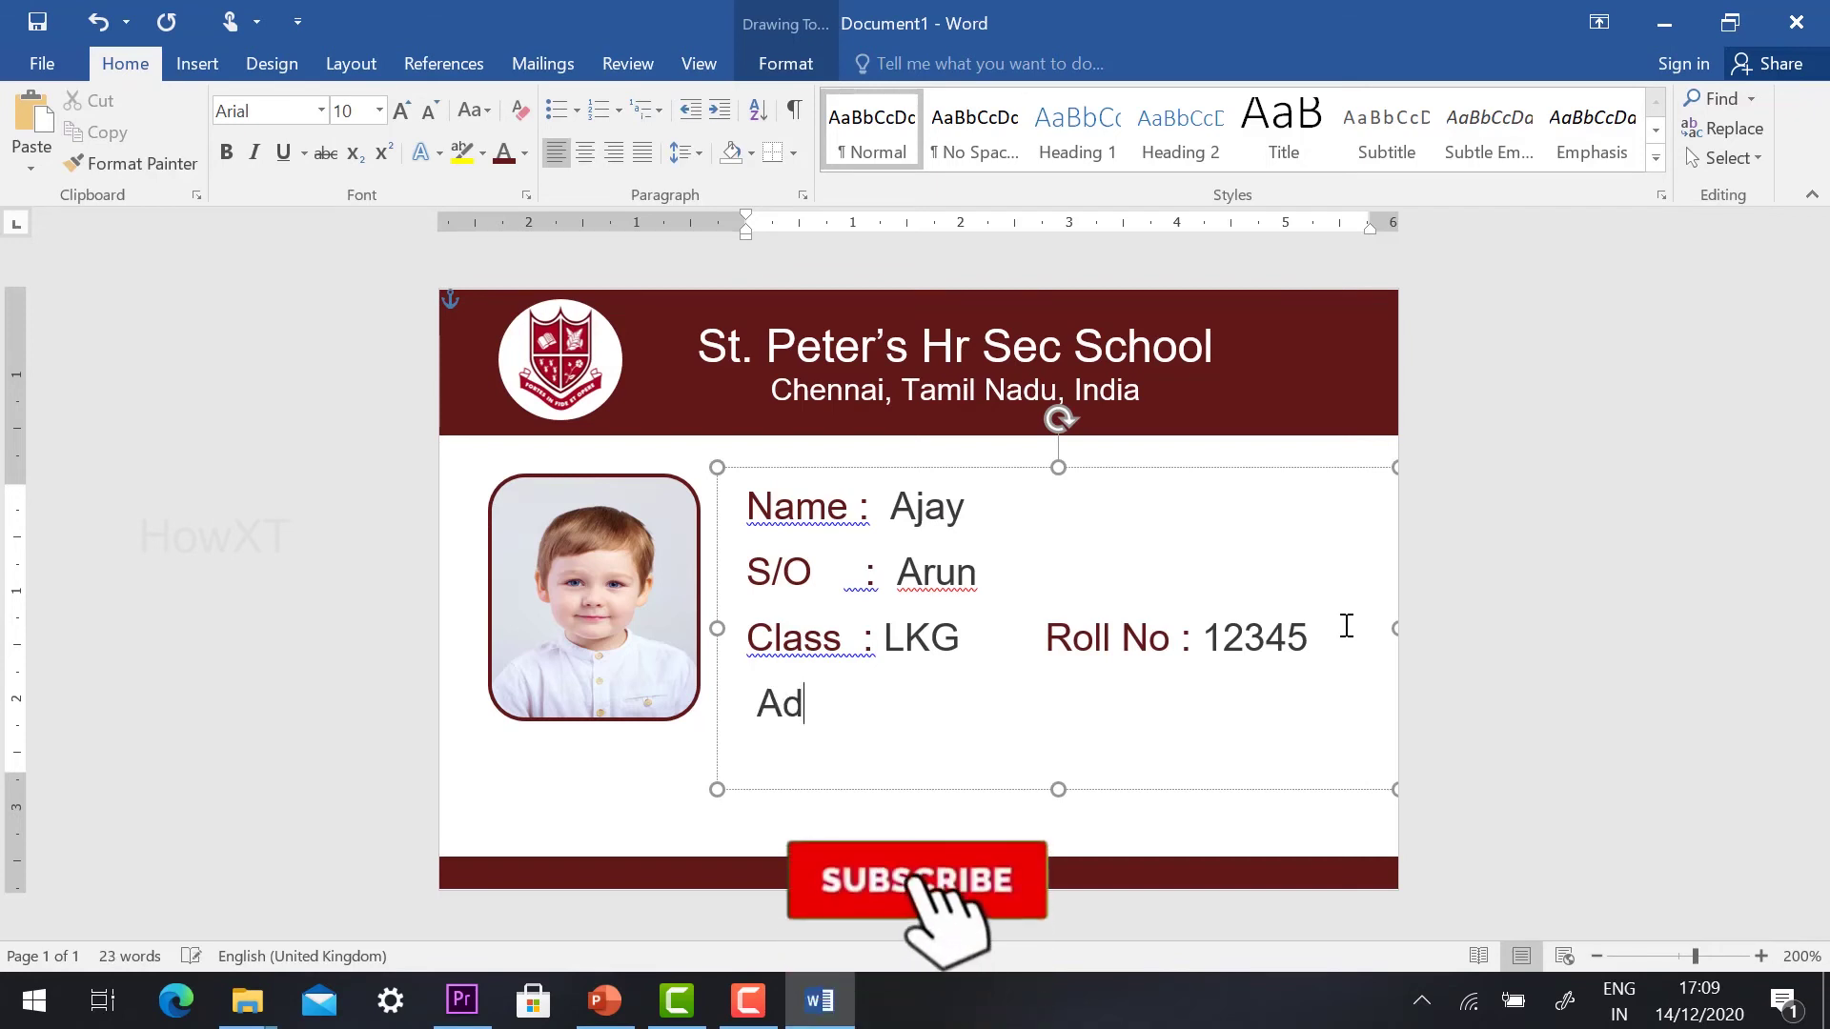
pyautogui.press('BackSpace')
pyautogui.press('BackSpace')
pyautogui.press('BackSpace')
pyautogui.press('BackSpace')
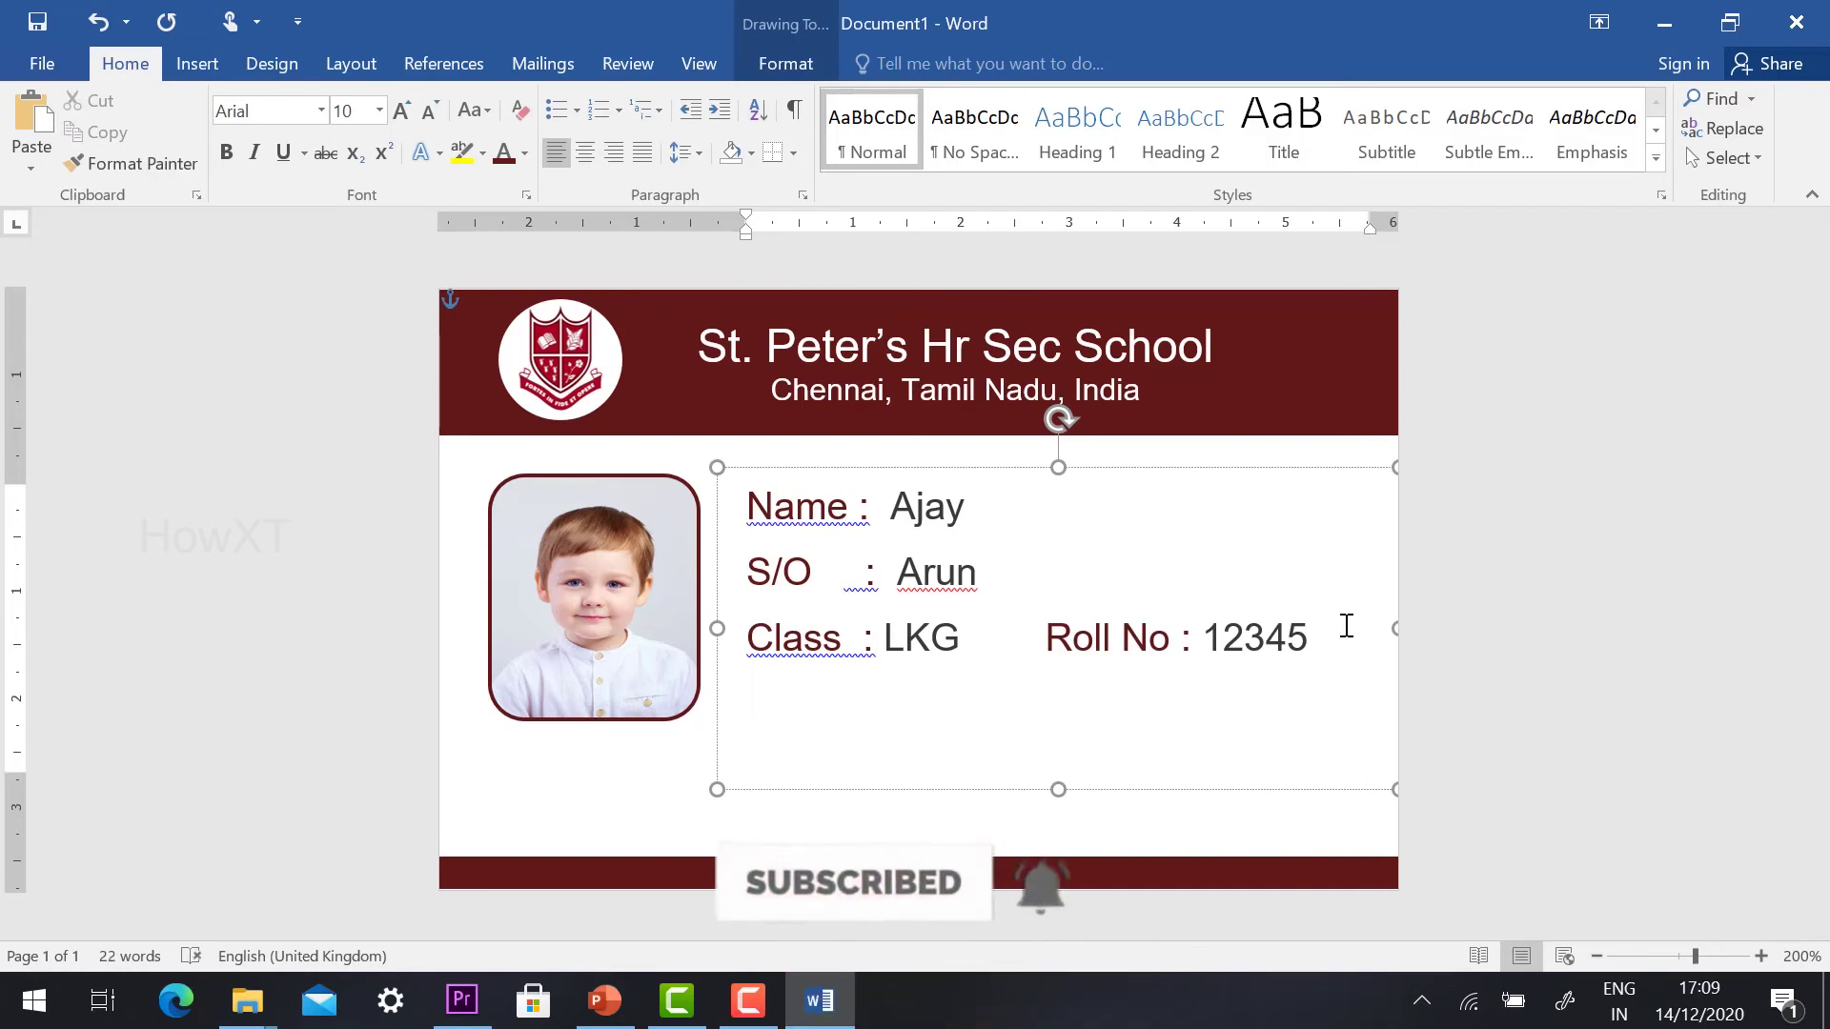
pyautogui.write('Address :')
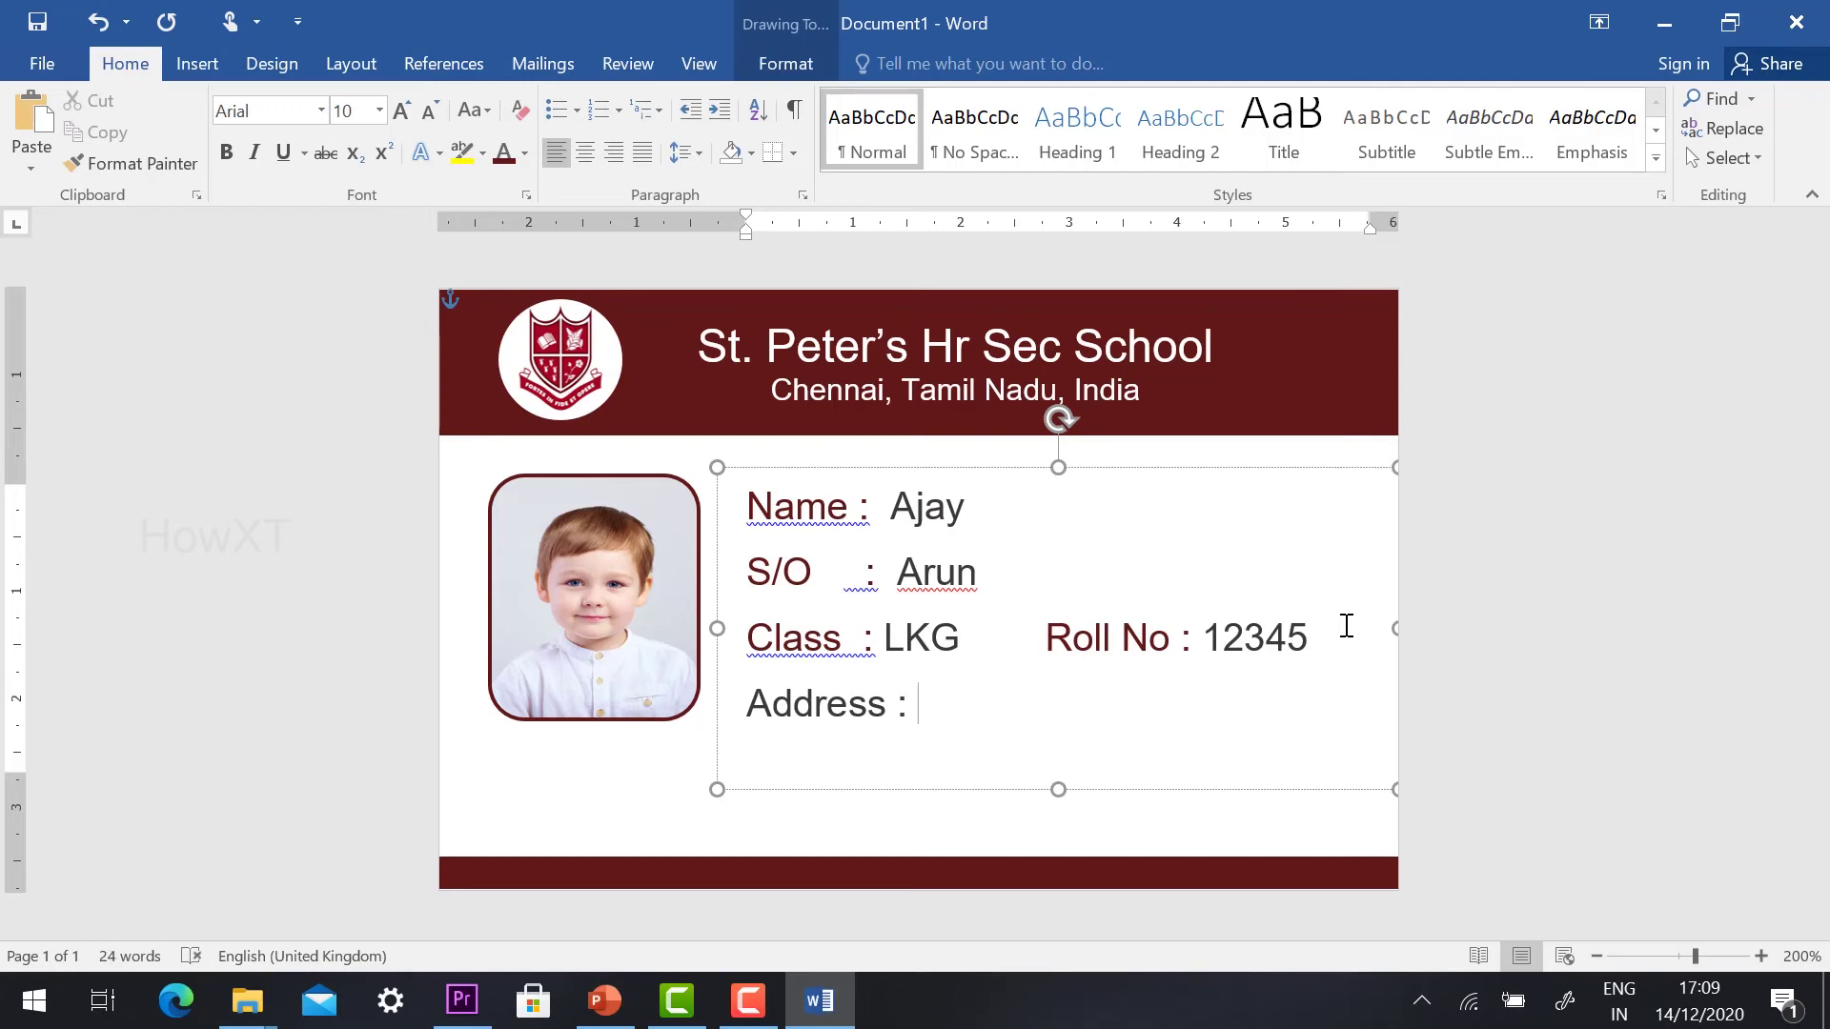
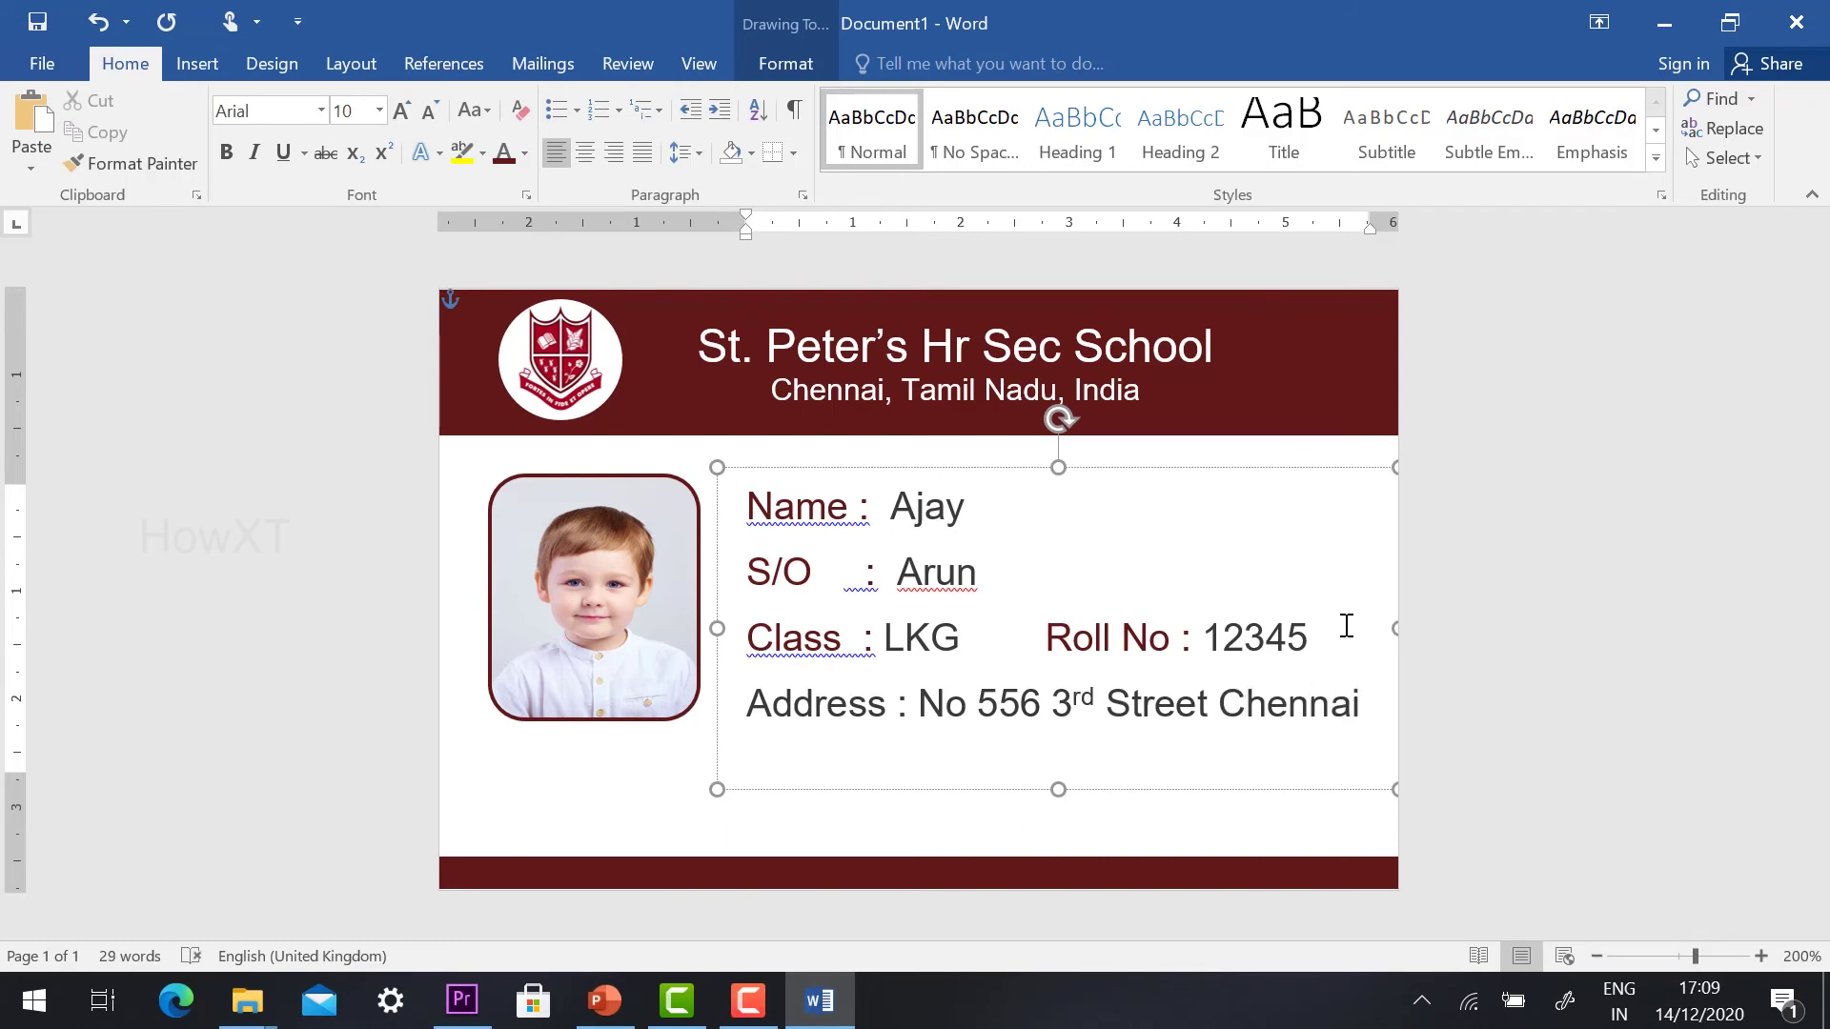
pyautogui.click(1669, 598)
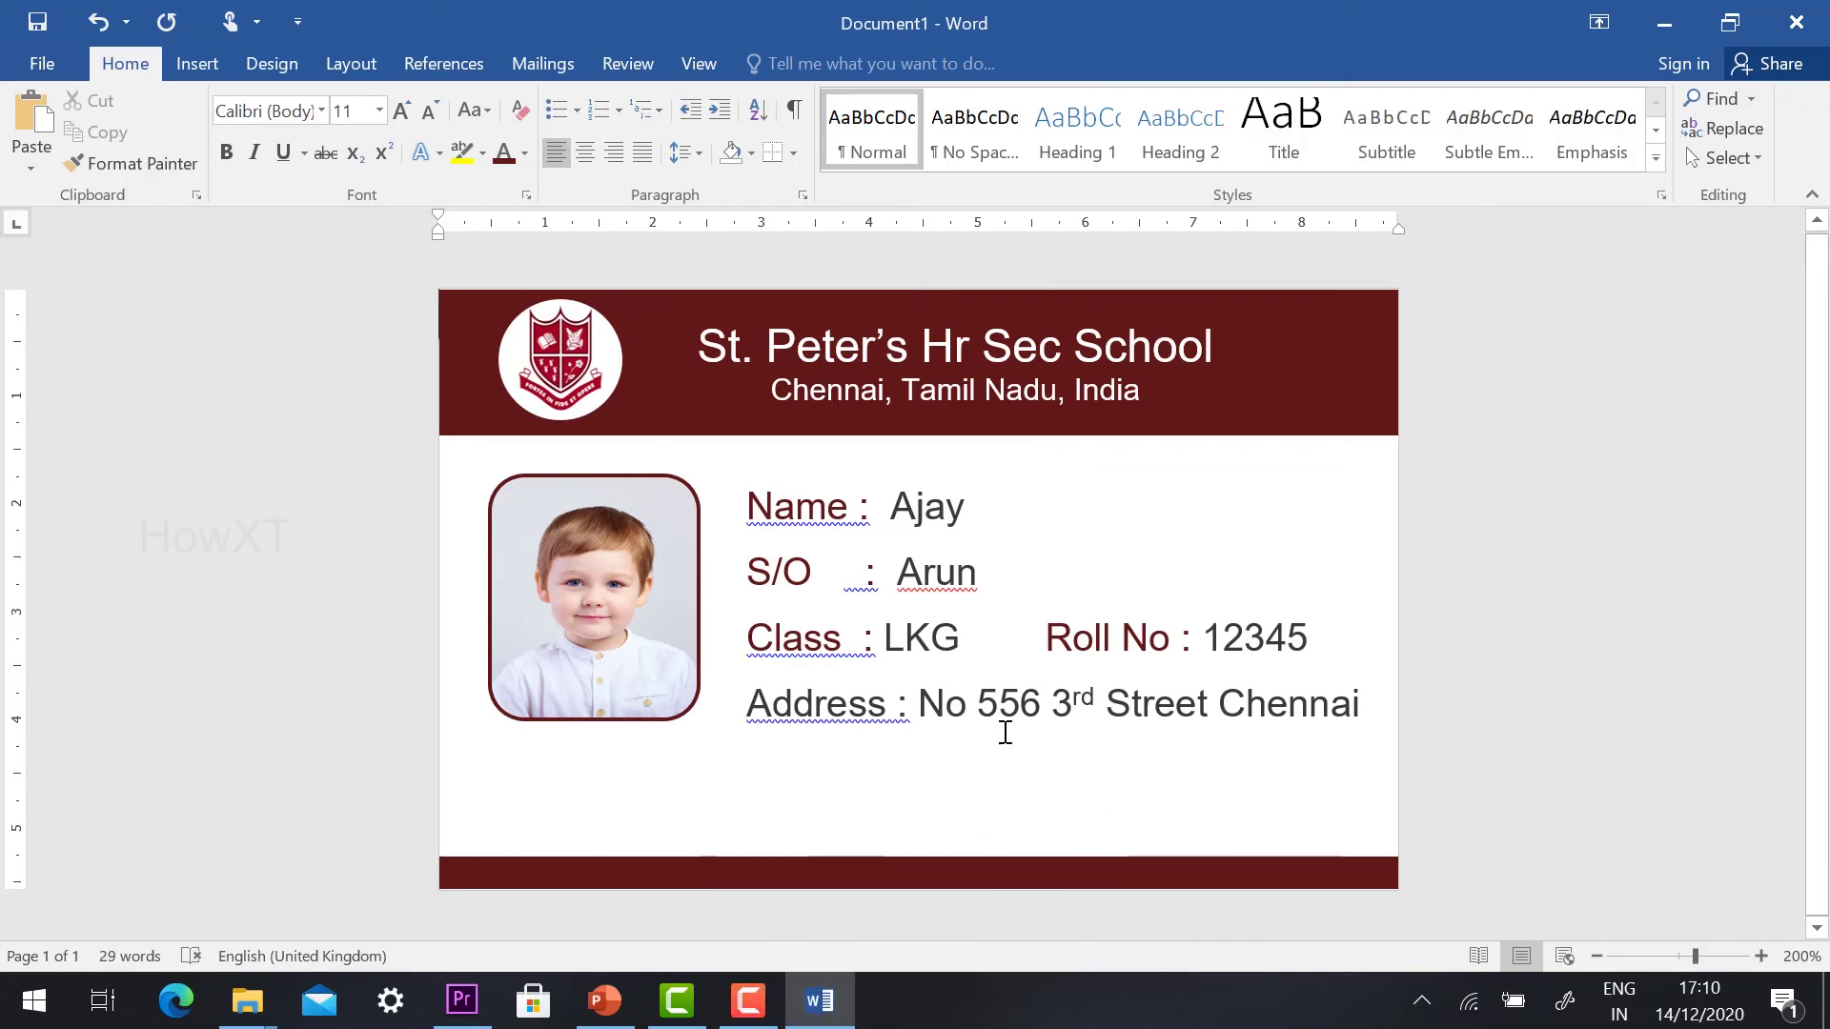
pyautogui.click(202, 68)
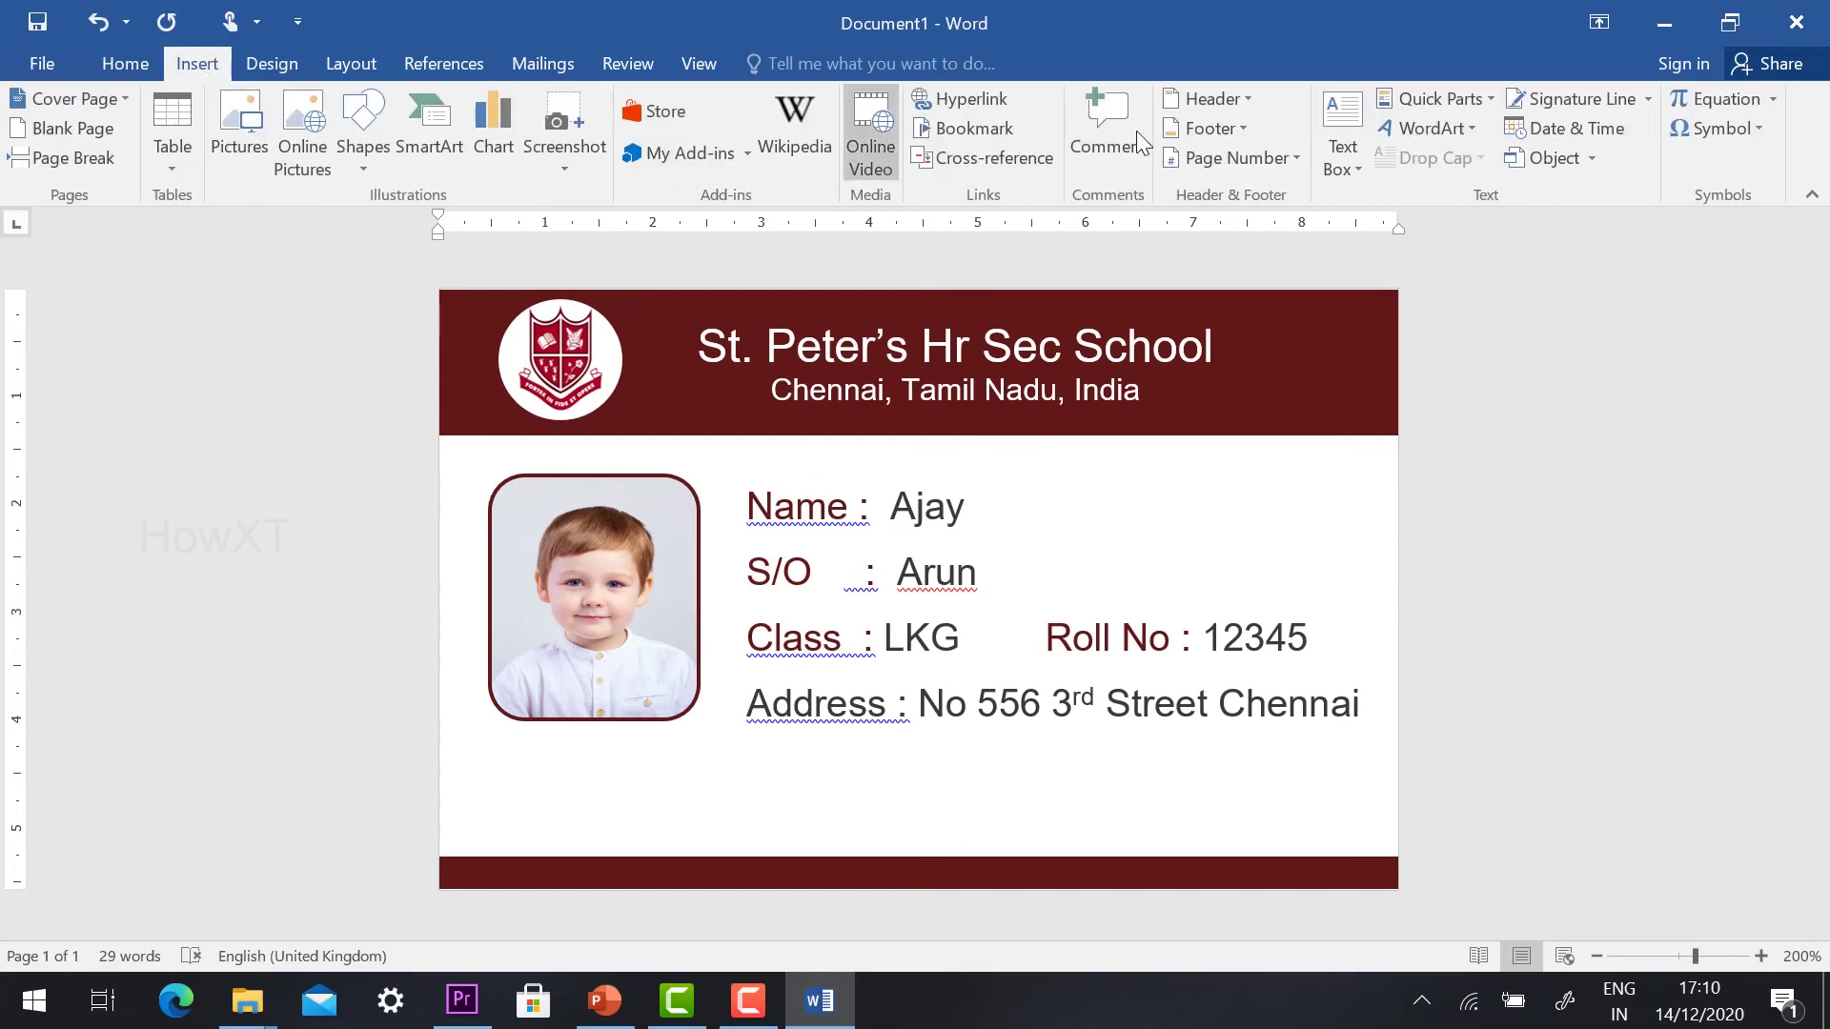
# Insert a quote-style text box reading 'Principal Sign' at the card's bottom-left
pyautogui.click(1341, 143)
pyautogui.click(1441, 296)
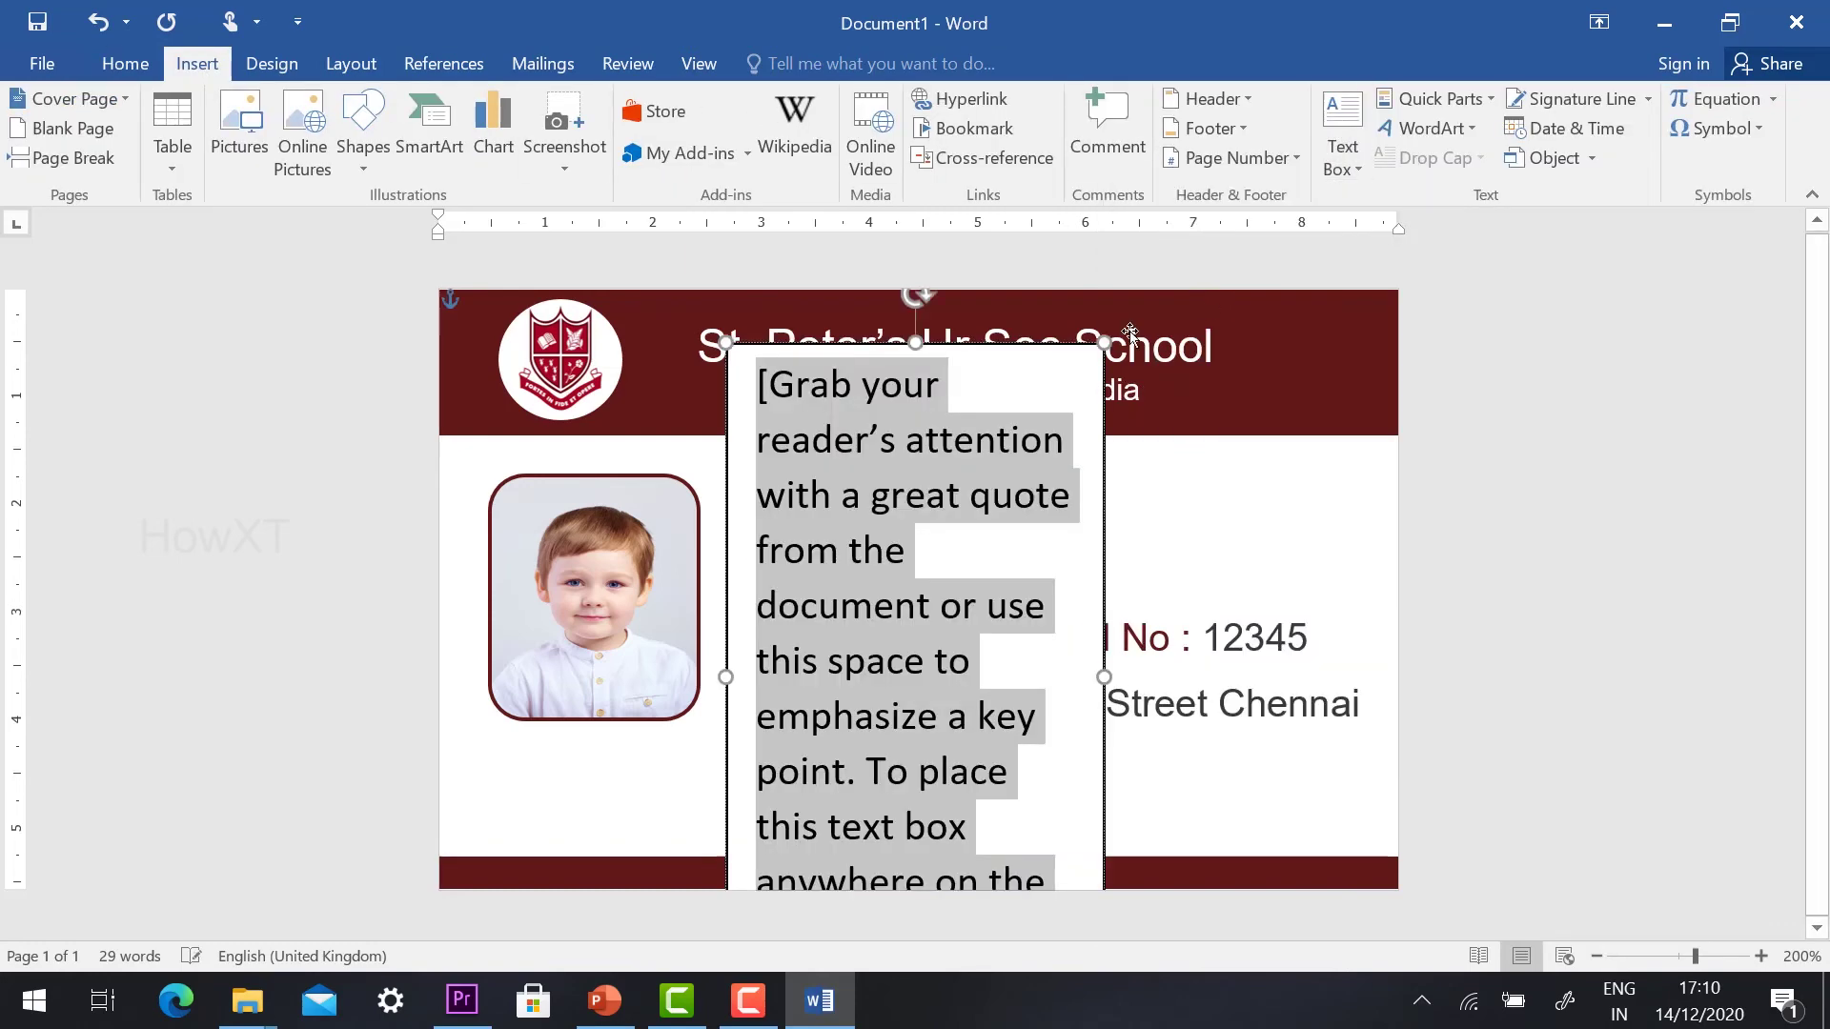
pyautogui.write('Pri')
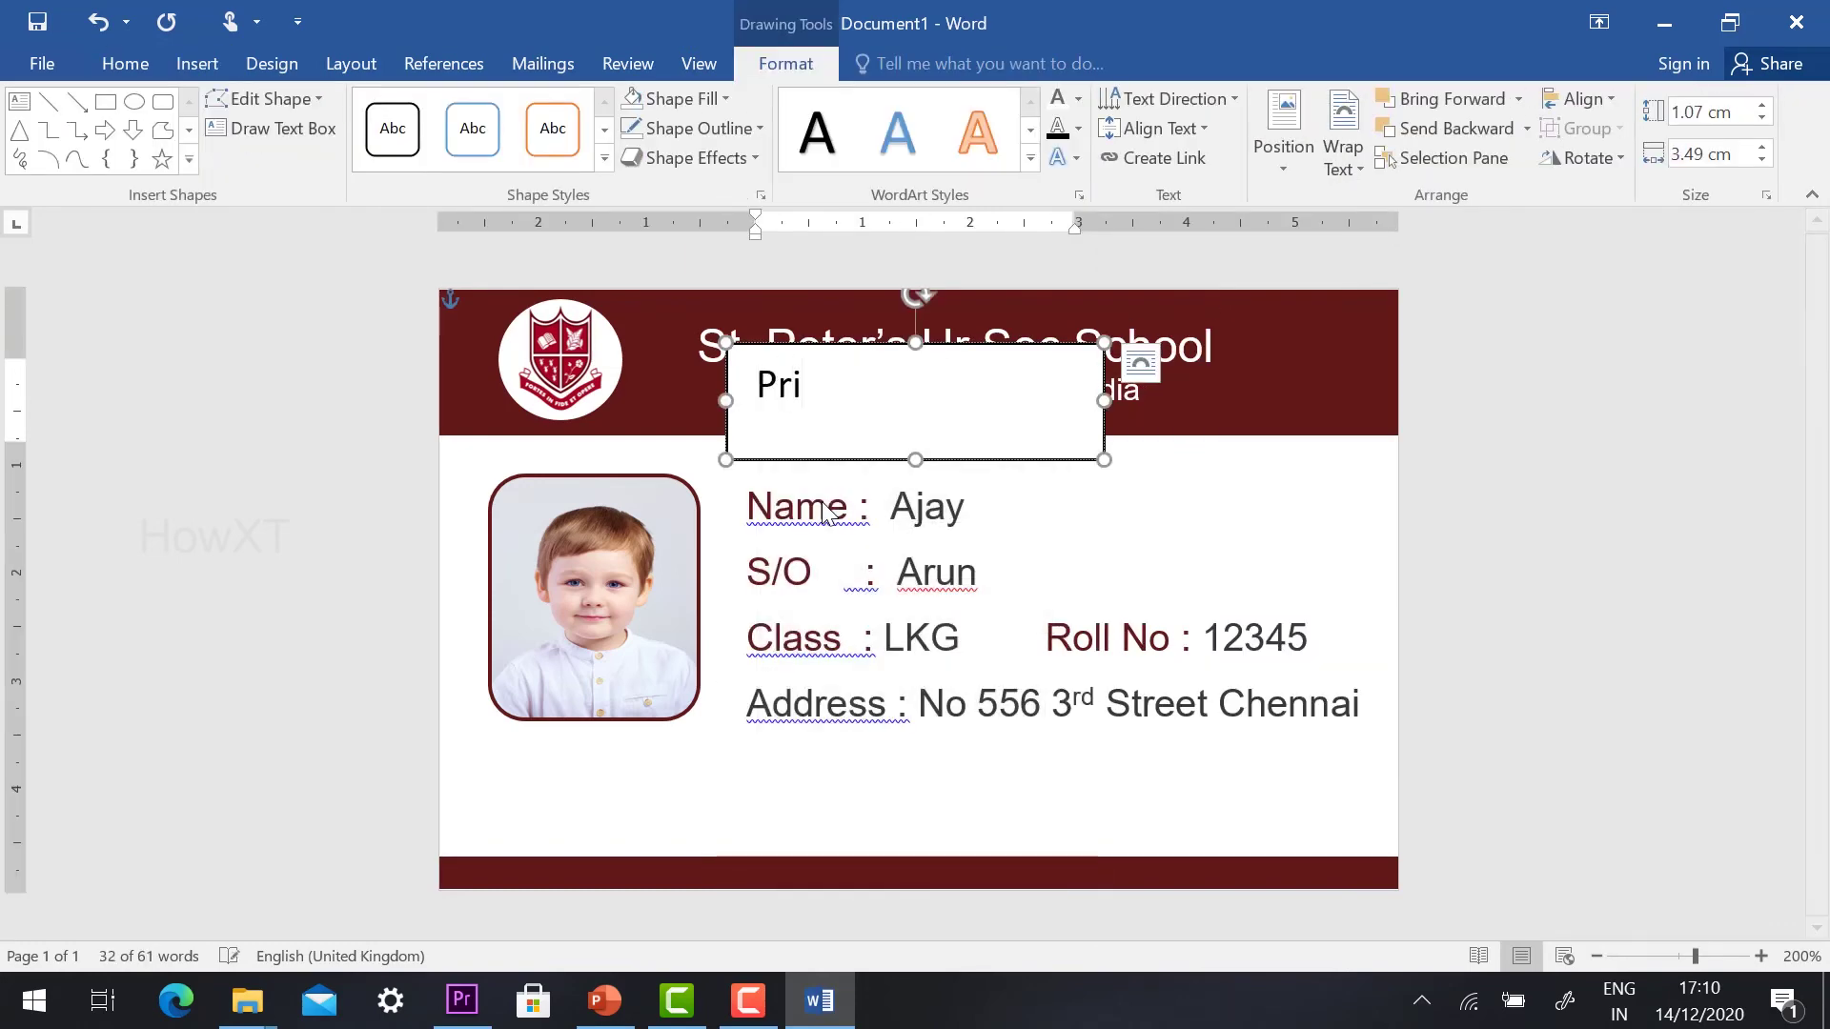
pyautogui.write('ncipal ')
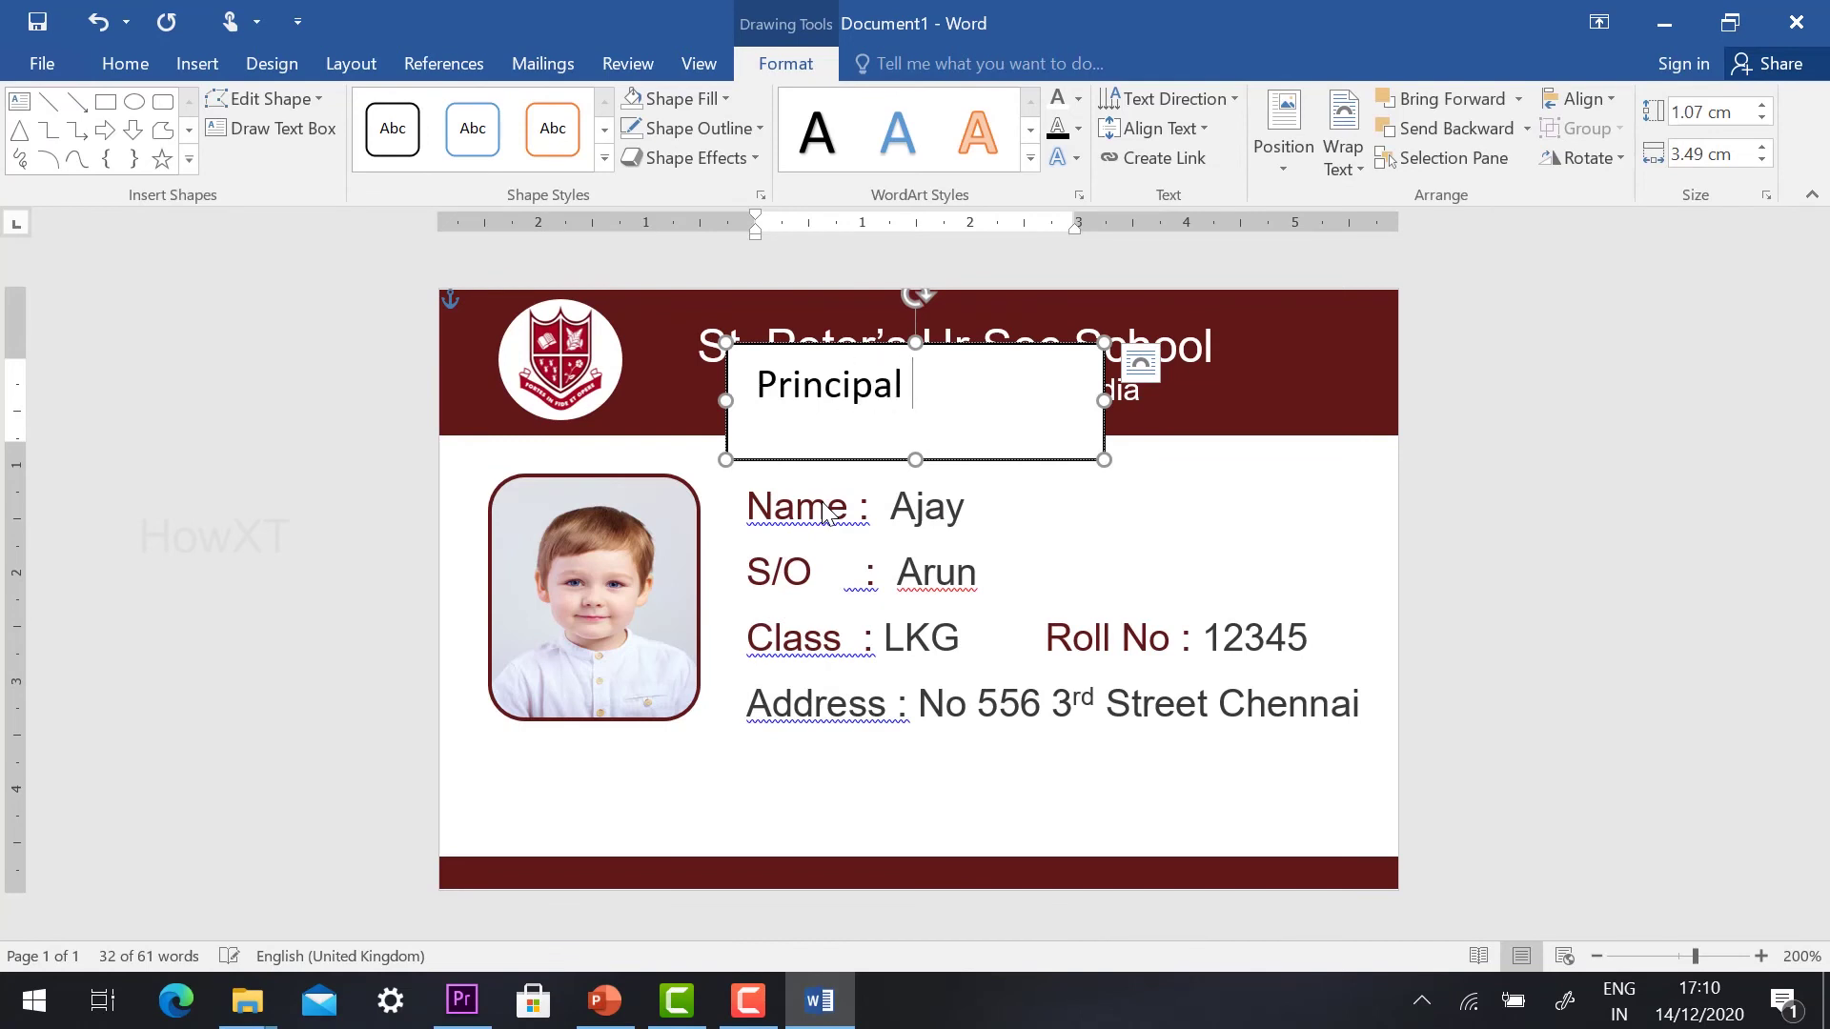
pyautogui.write('Sign')
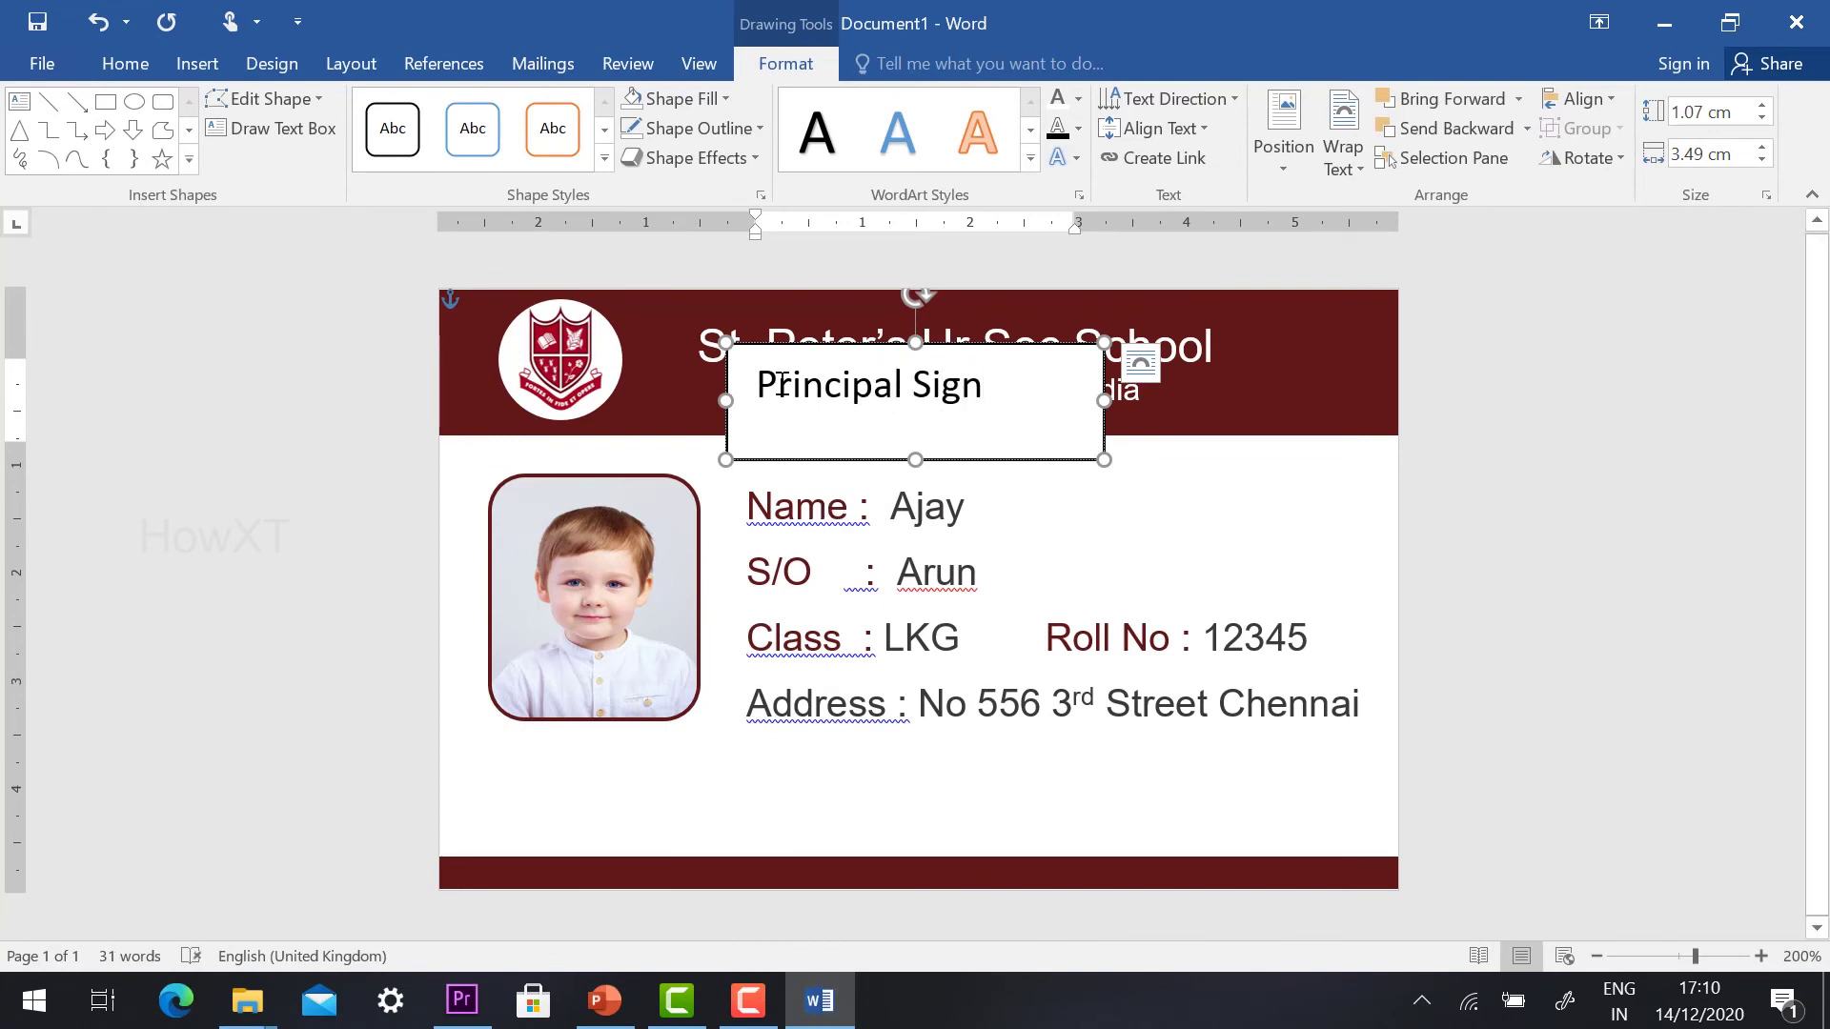
pyautogui.moveTo(787, 348); pyautogui.dragTo(519, 788)
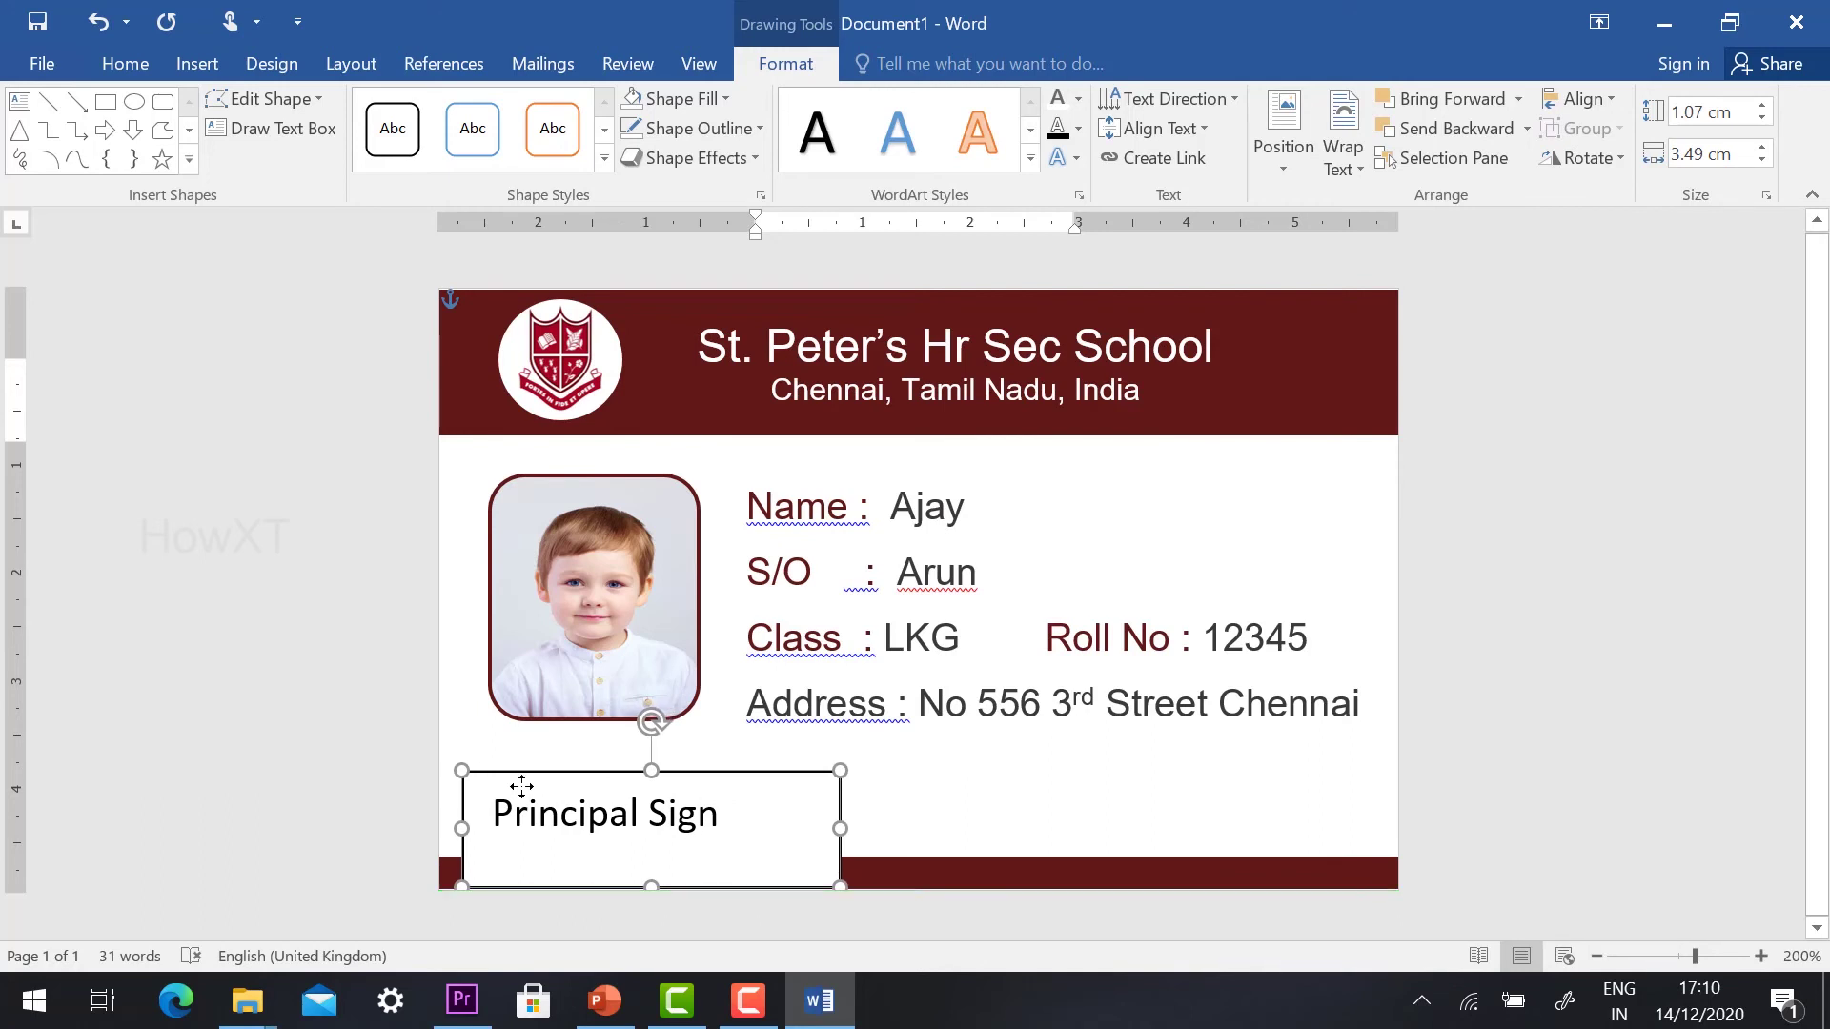
# Give the Principal Sign box no fill and no outline, and shorten its height
pyautogui.click(683, 99)
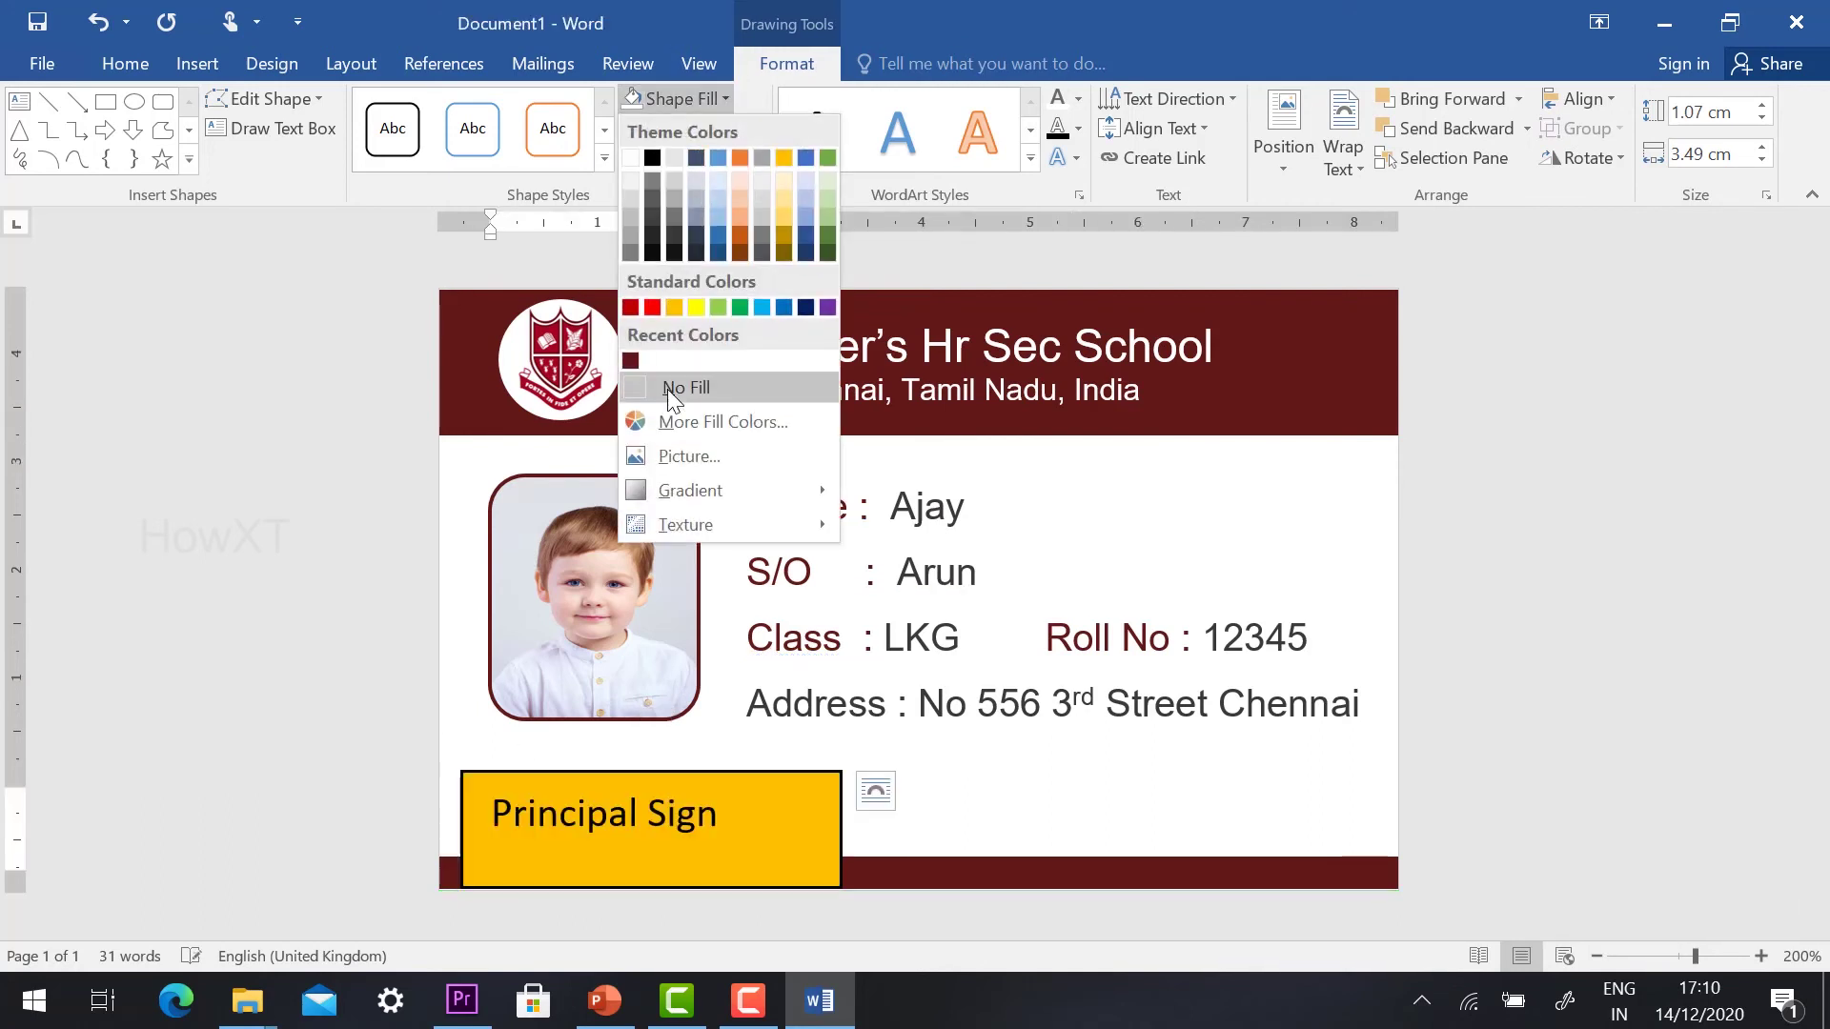
pyautogui.click(672, 389)
pyautogui.click(658, 127)
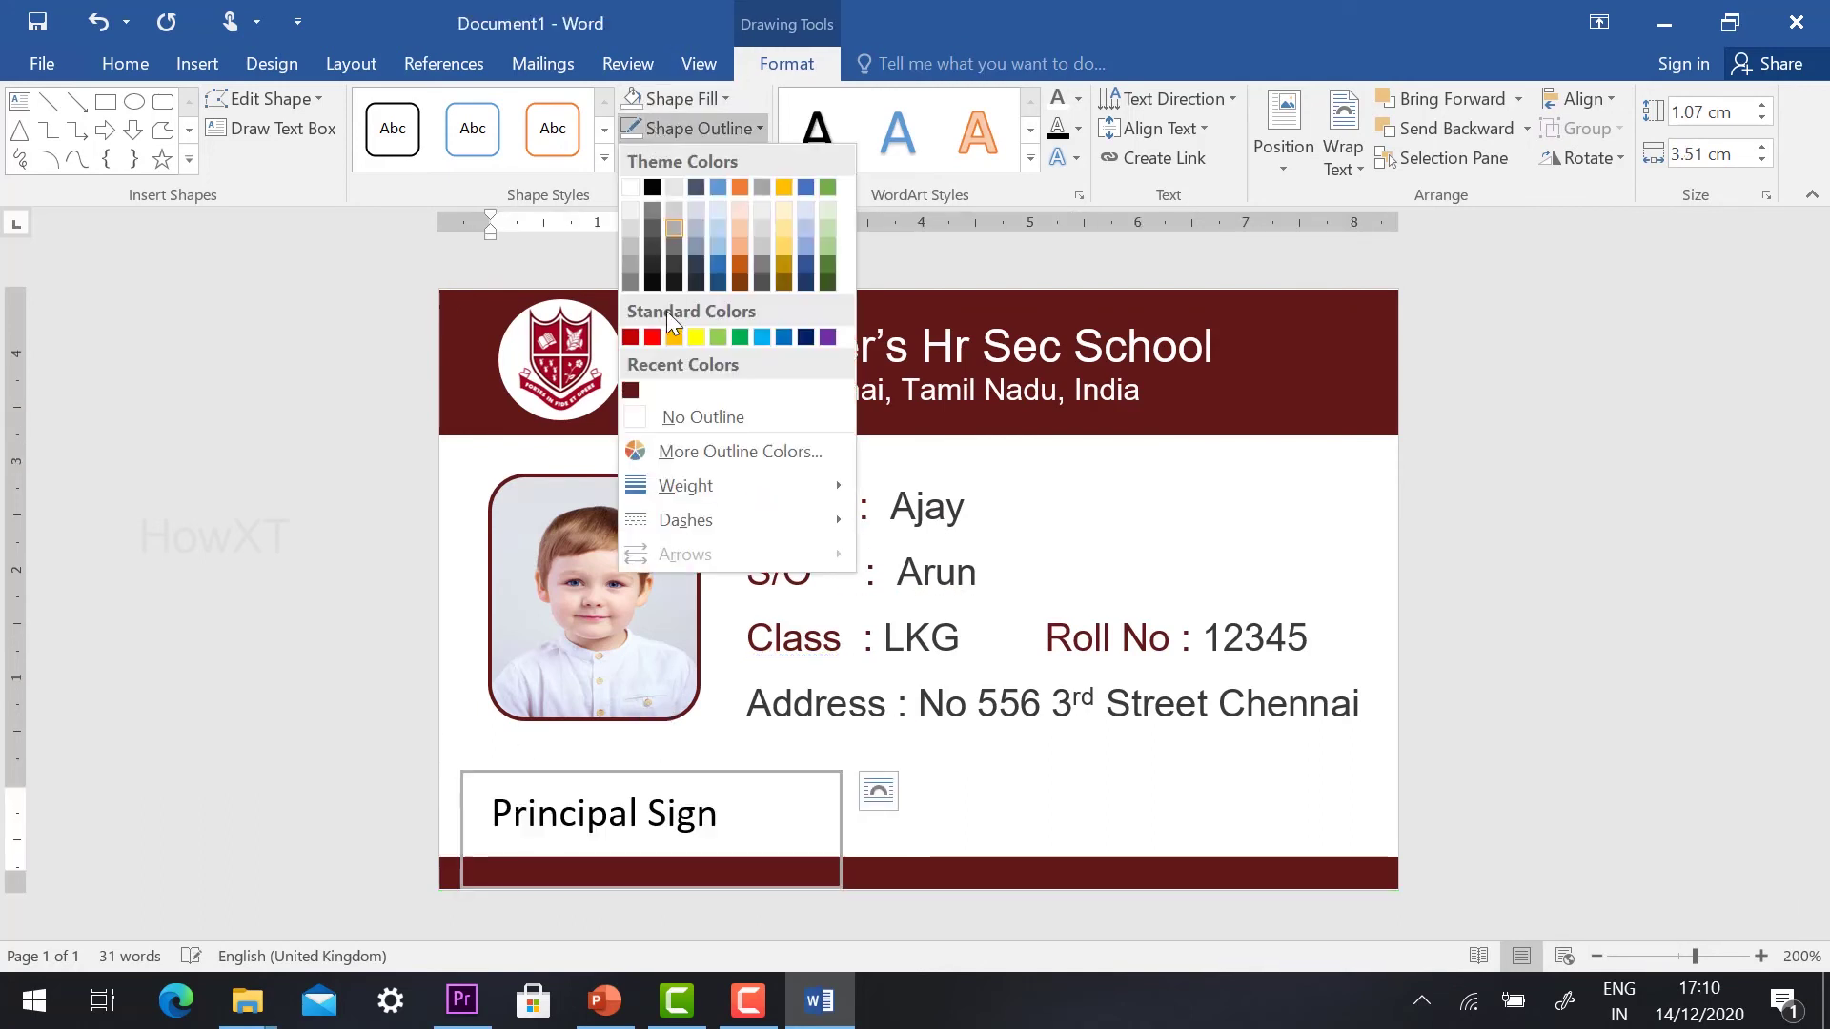
pyautogui.click(662, 416)
pyautogui.moveTo(652, 877); pyautogui.dragTo(653, 847)
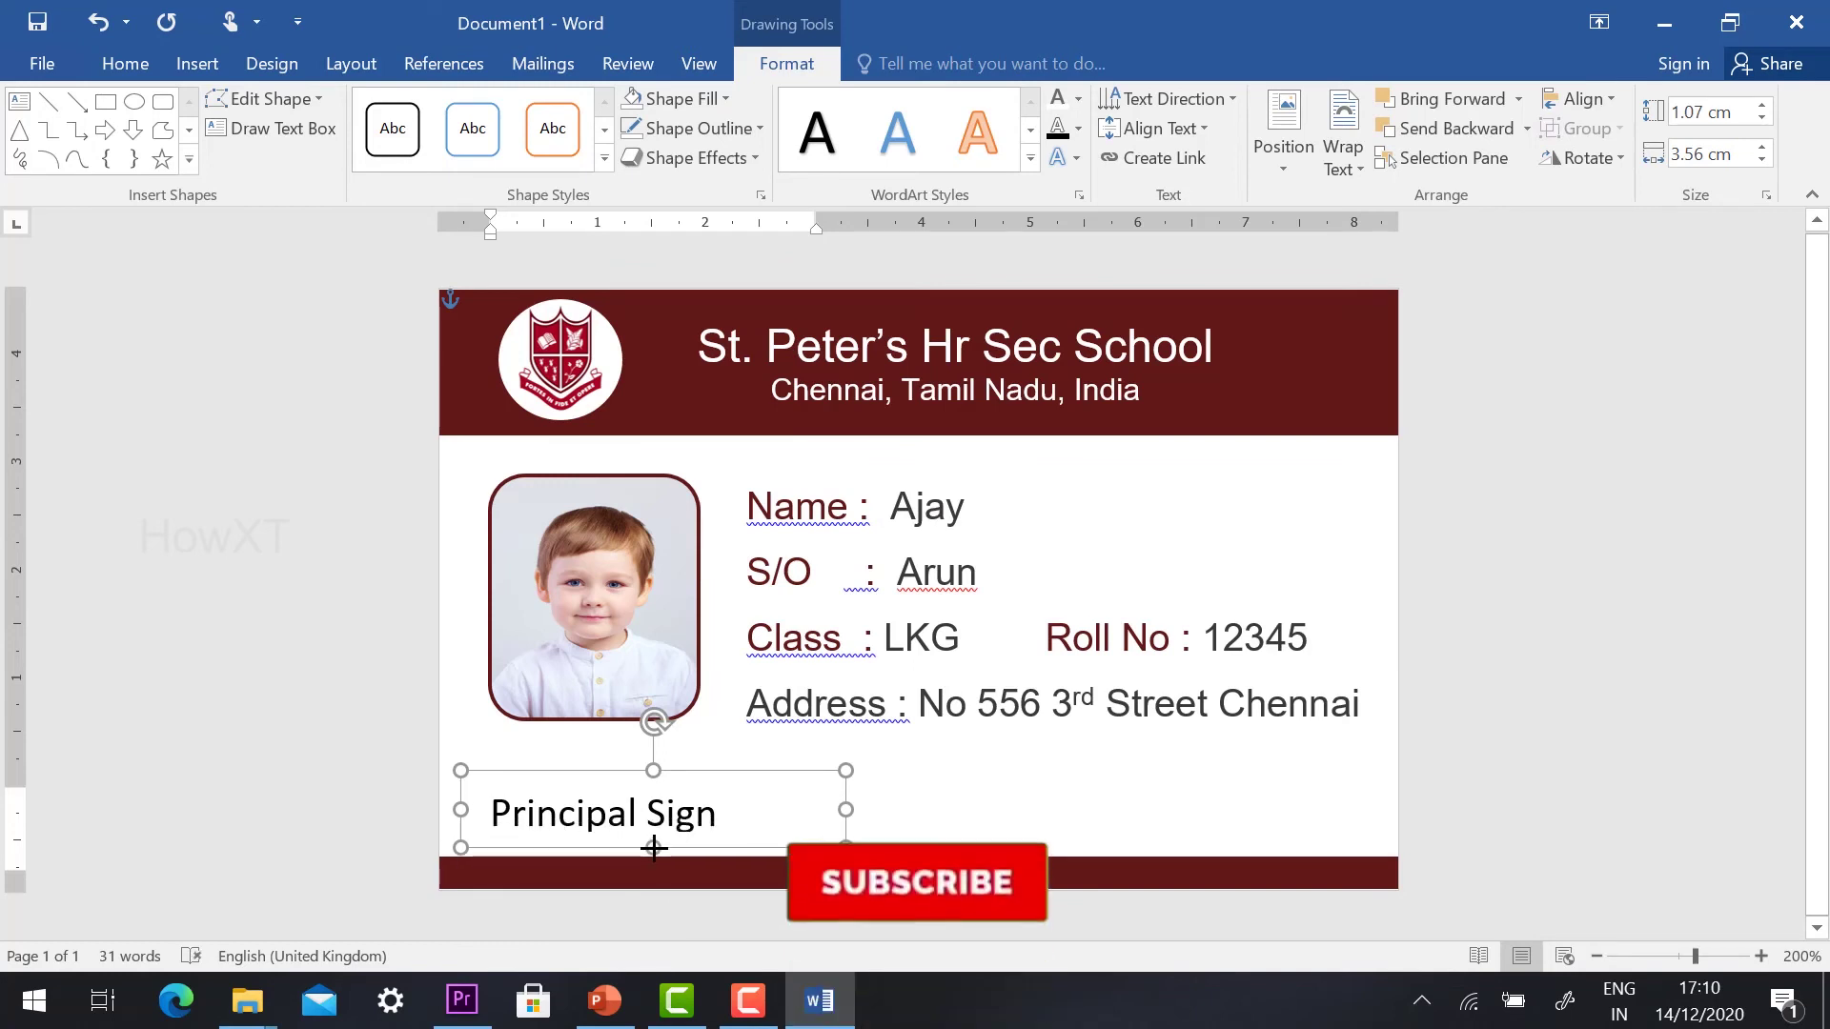
pyautogui.click(700, 99)
pyautogui.click(672, 387)
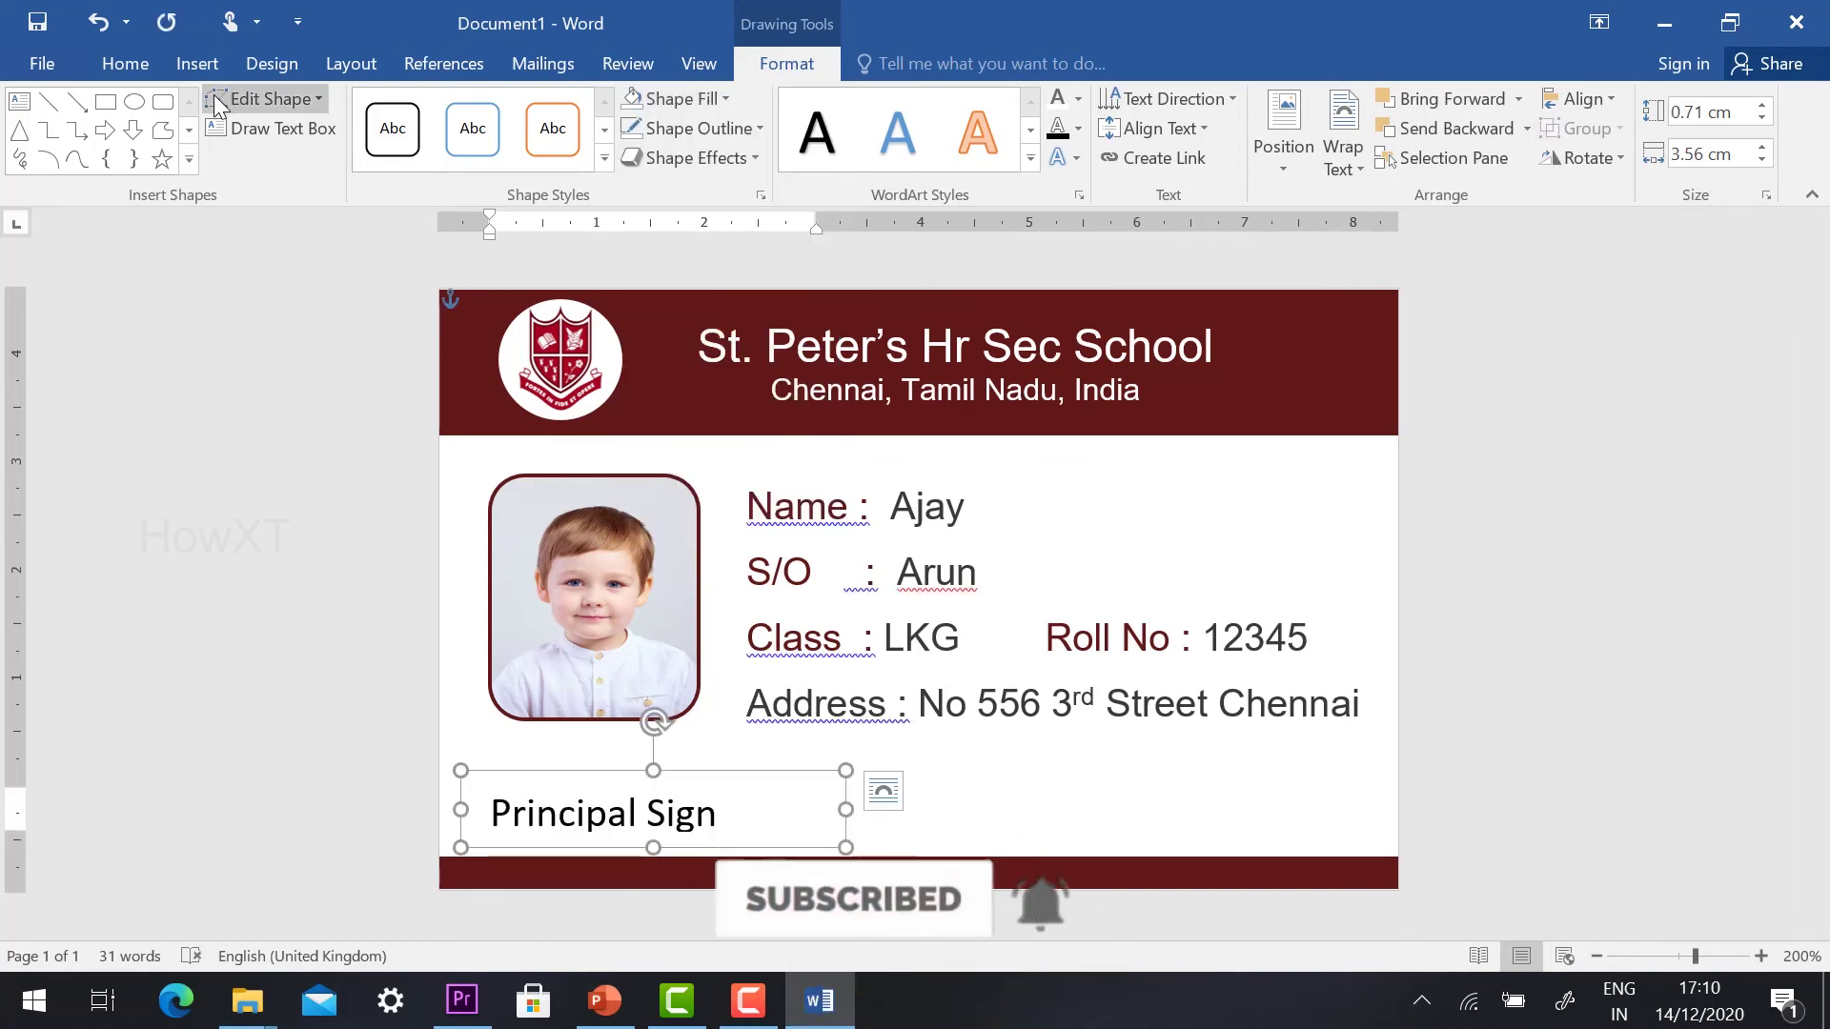
pyautogui.click(109, 63)
pyautogui.click(292, 112)
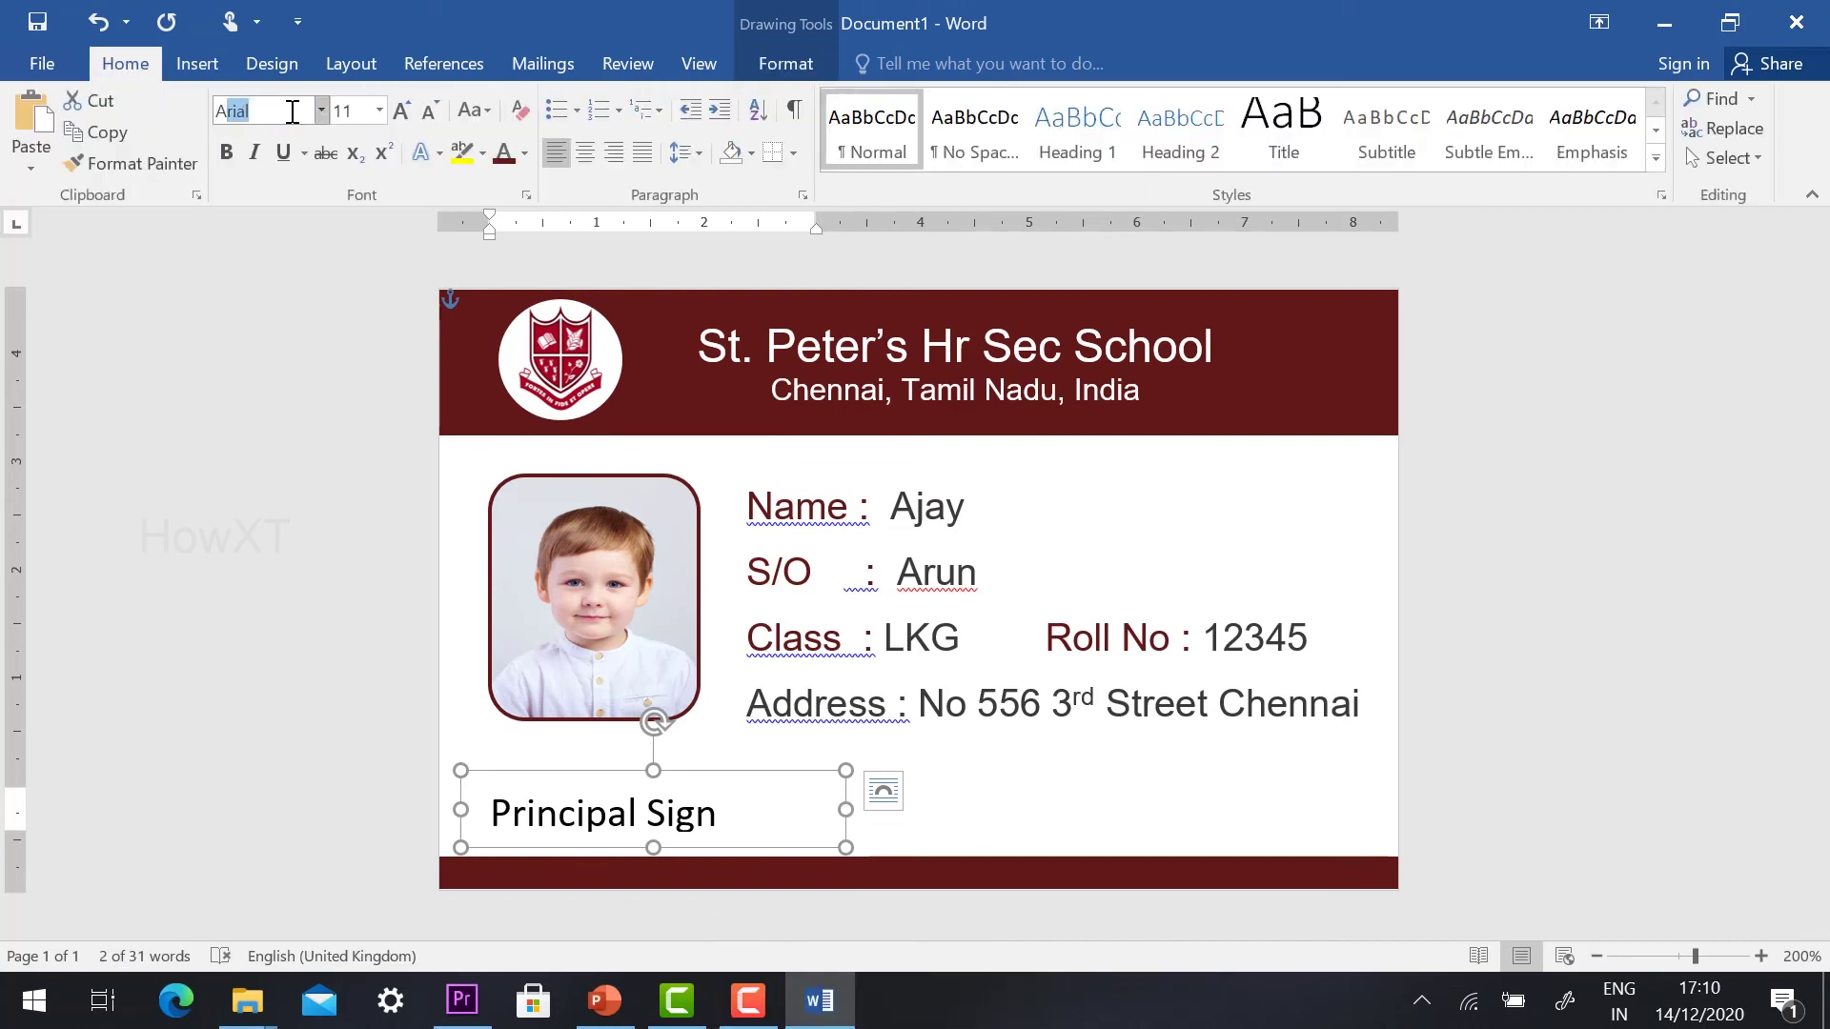
# Set the Principal Sign text to Arial at 8 pt
pyautogui.press('Return')
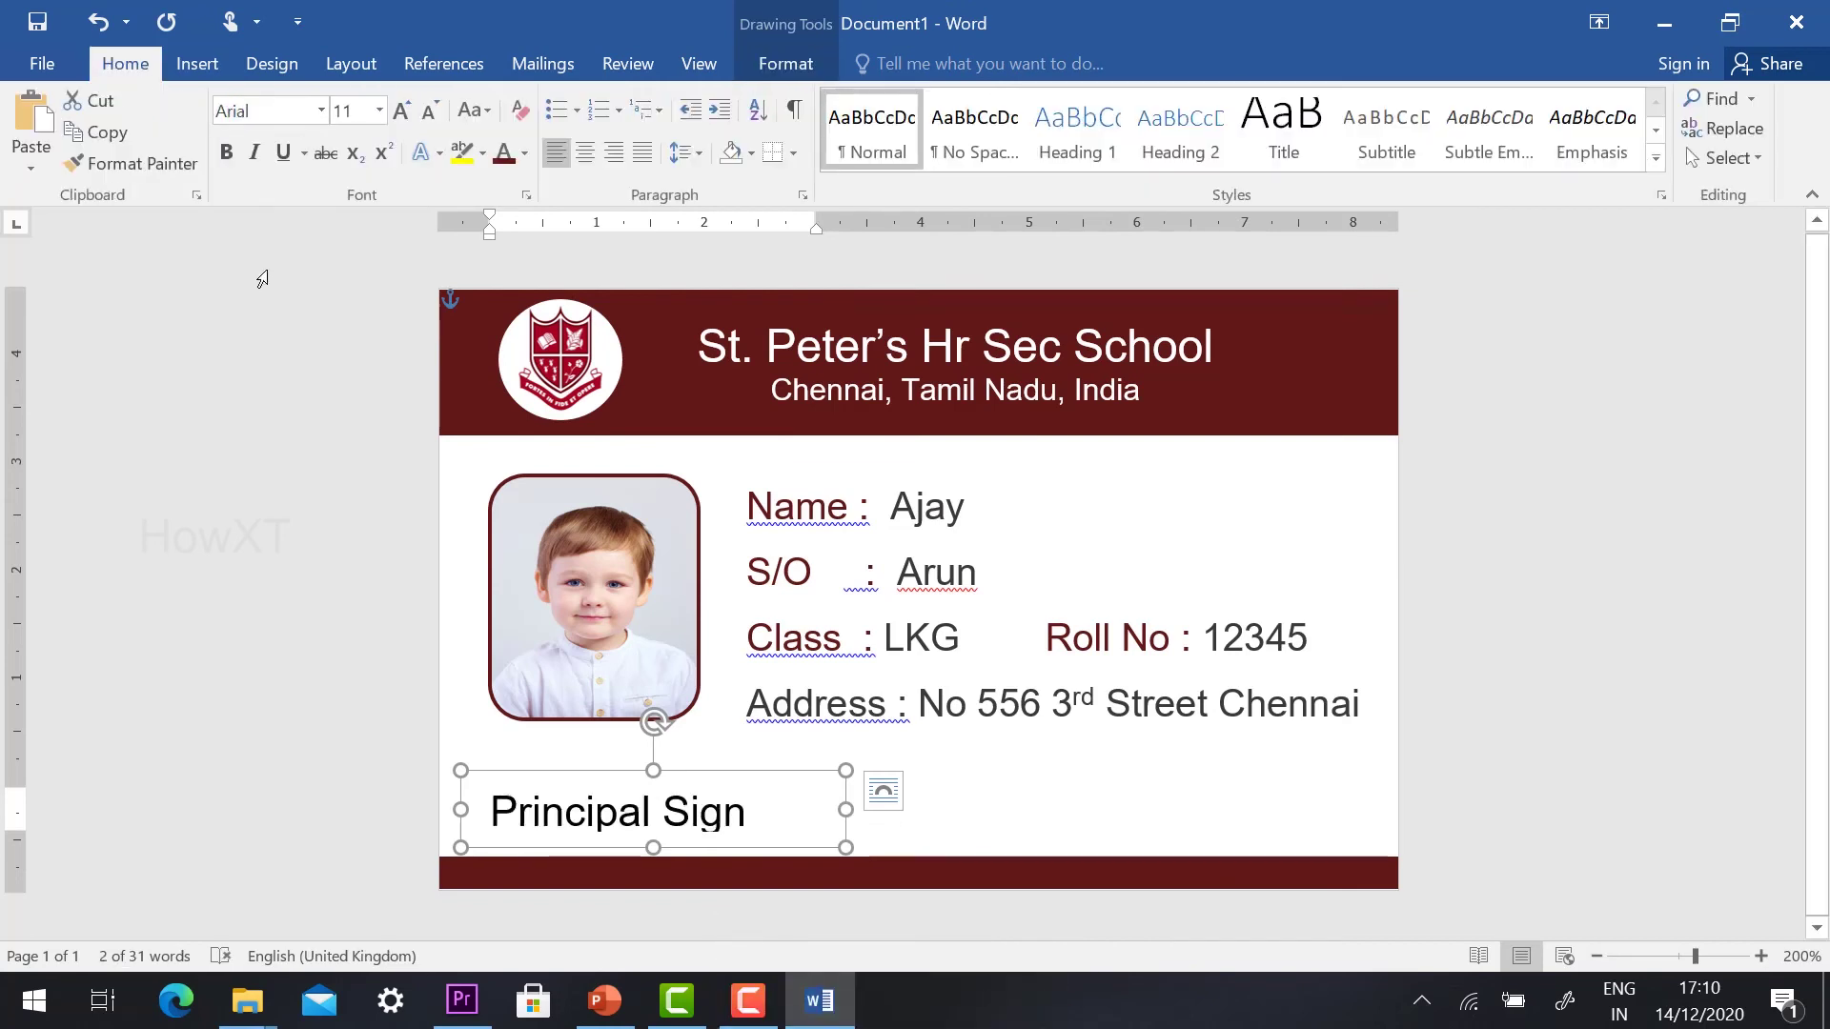
pyautogui.moveTo(769, 825); pyautogui.dragTo(489, 815)
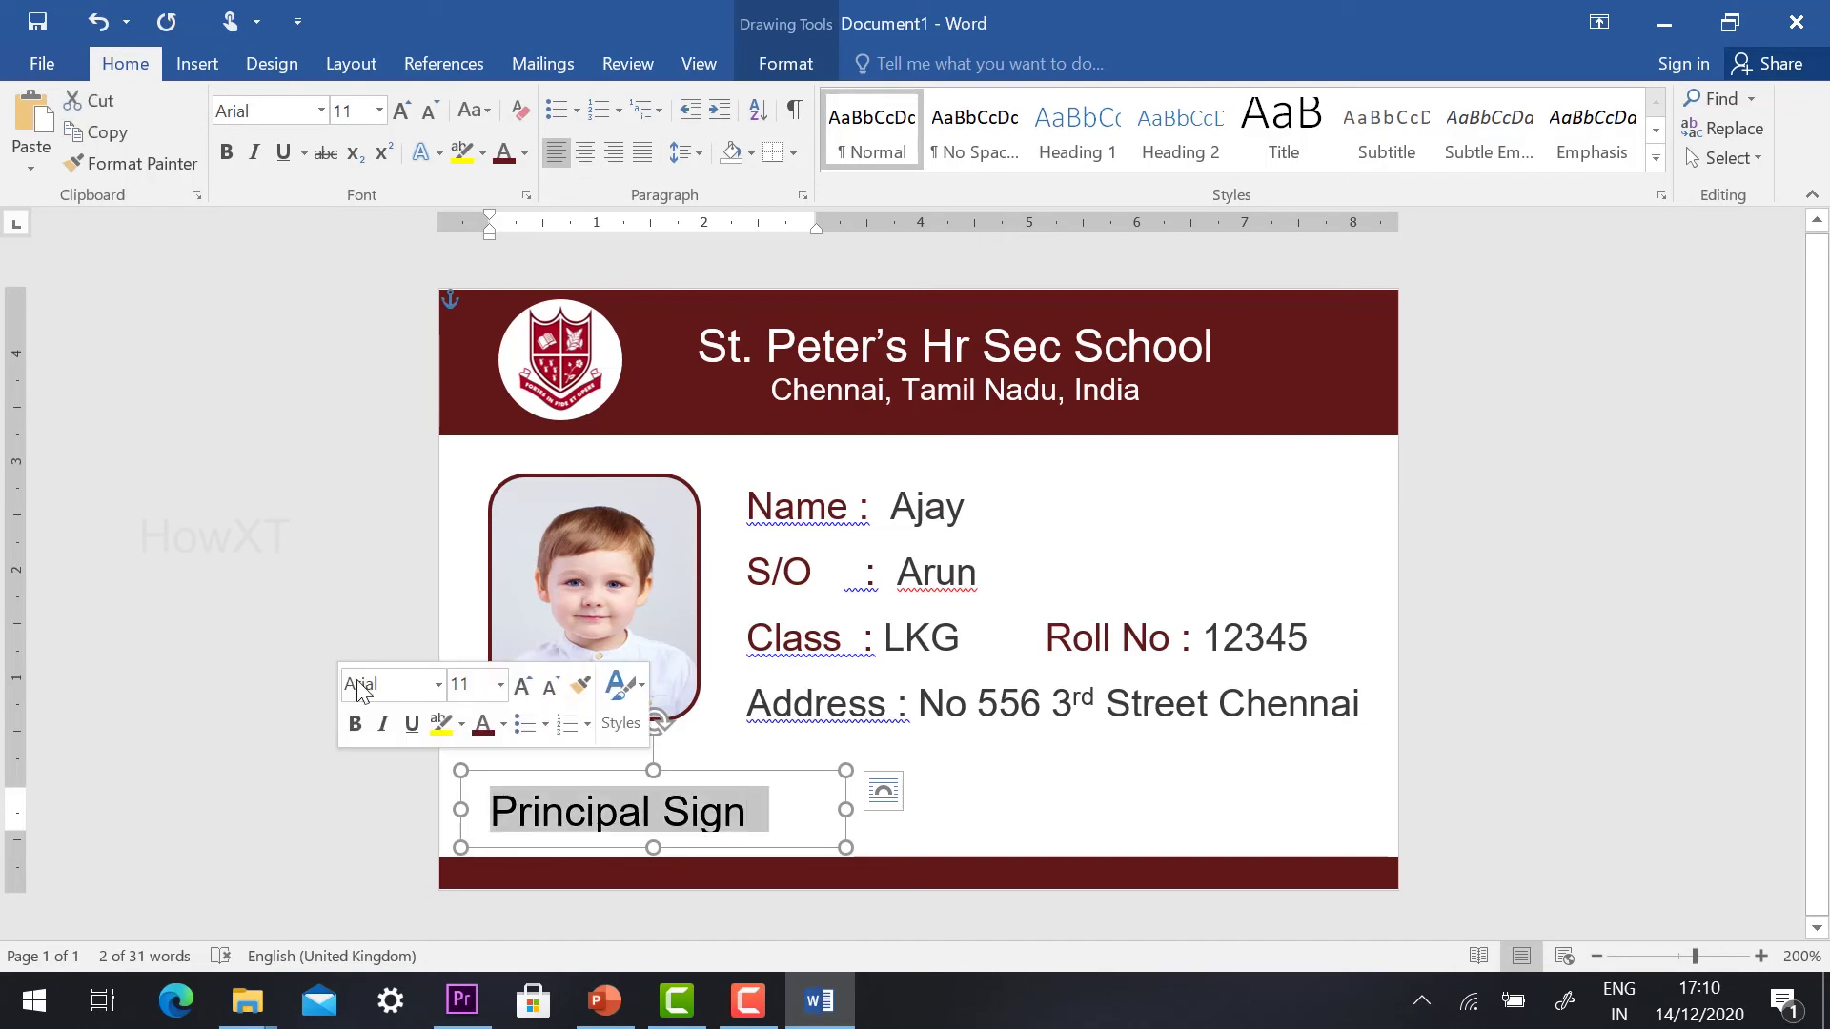
pyautogui.click(430, 111)
pyautogui.click(430, 110)
pyautogui.click(430, 110)
# Nudge the Principal Sign box slightly lower, just above the footer band
pyautogui.click(543, 774)
pyautogui.moveTo(544, 779); pyautogui.dragTo(543, 797)
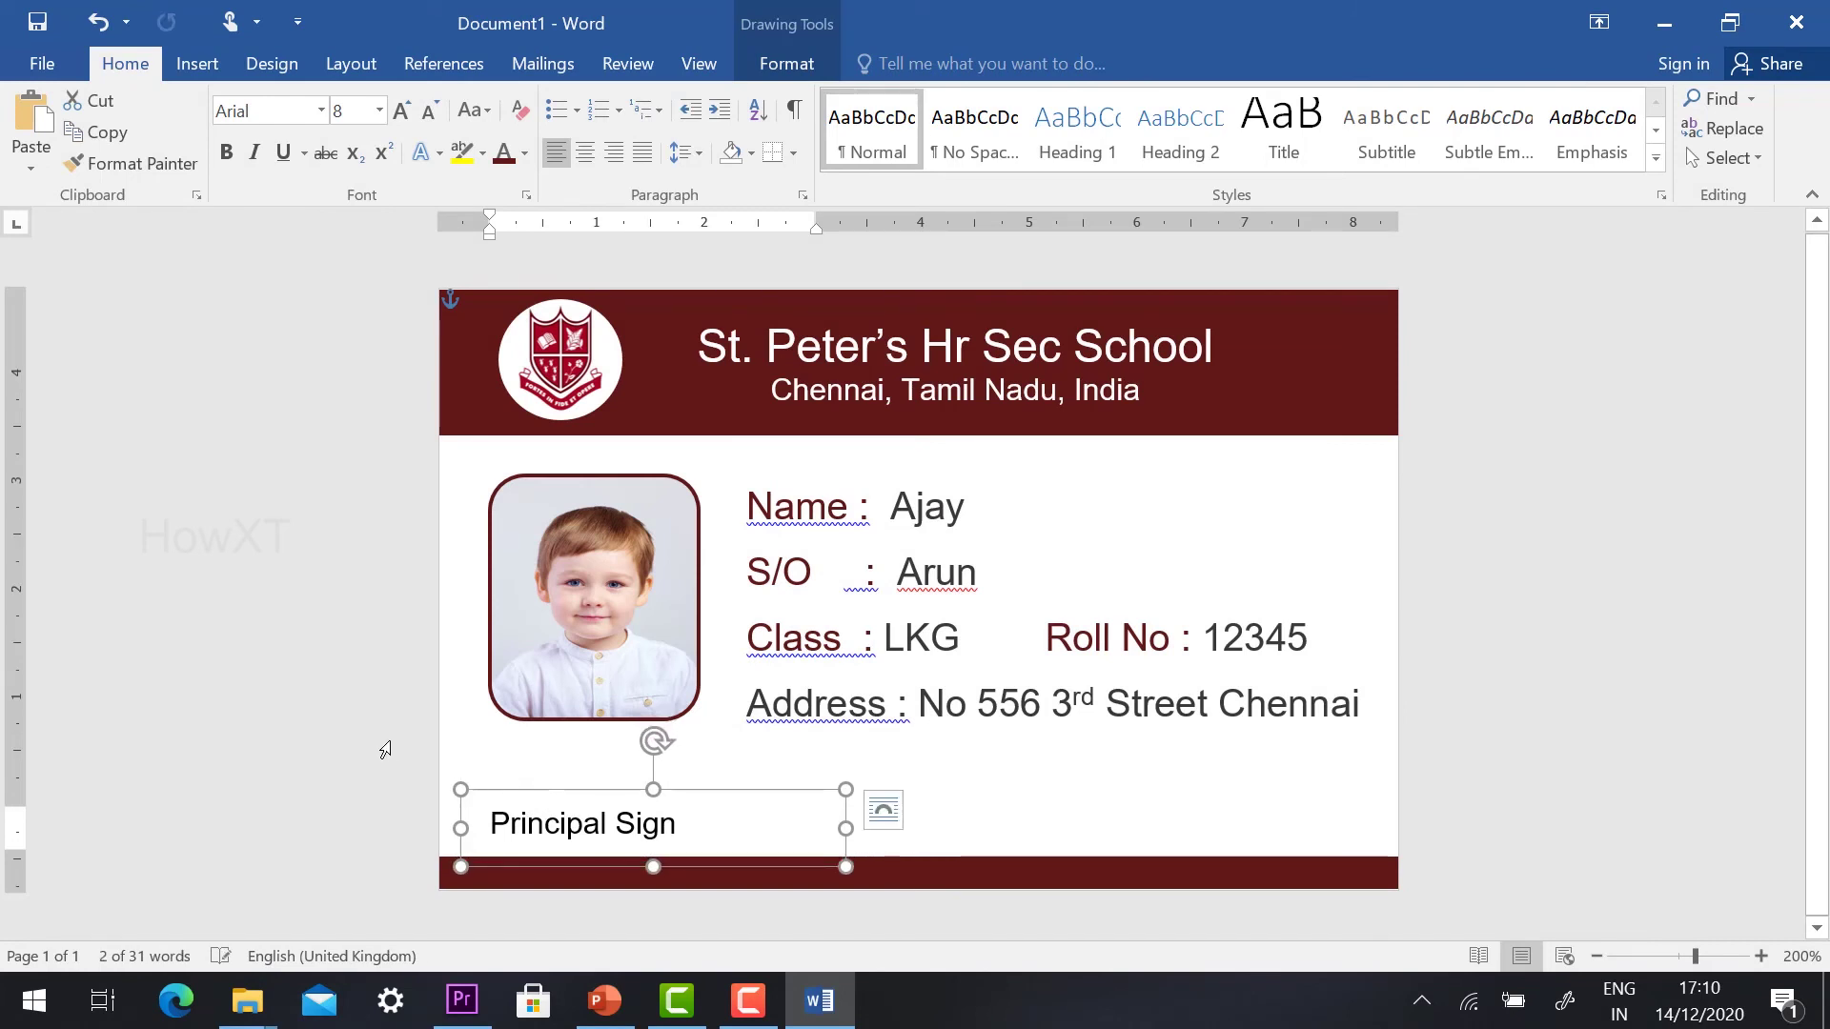
pyautogui.tripleClick(380, 747)
pyautogui.click(1475, 760)
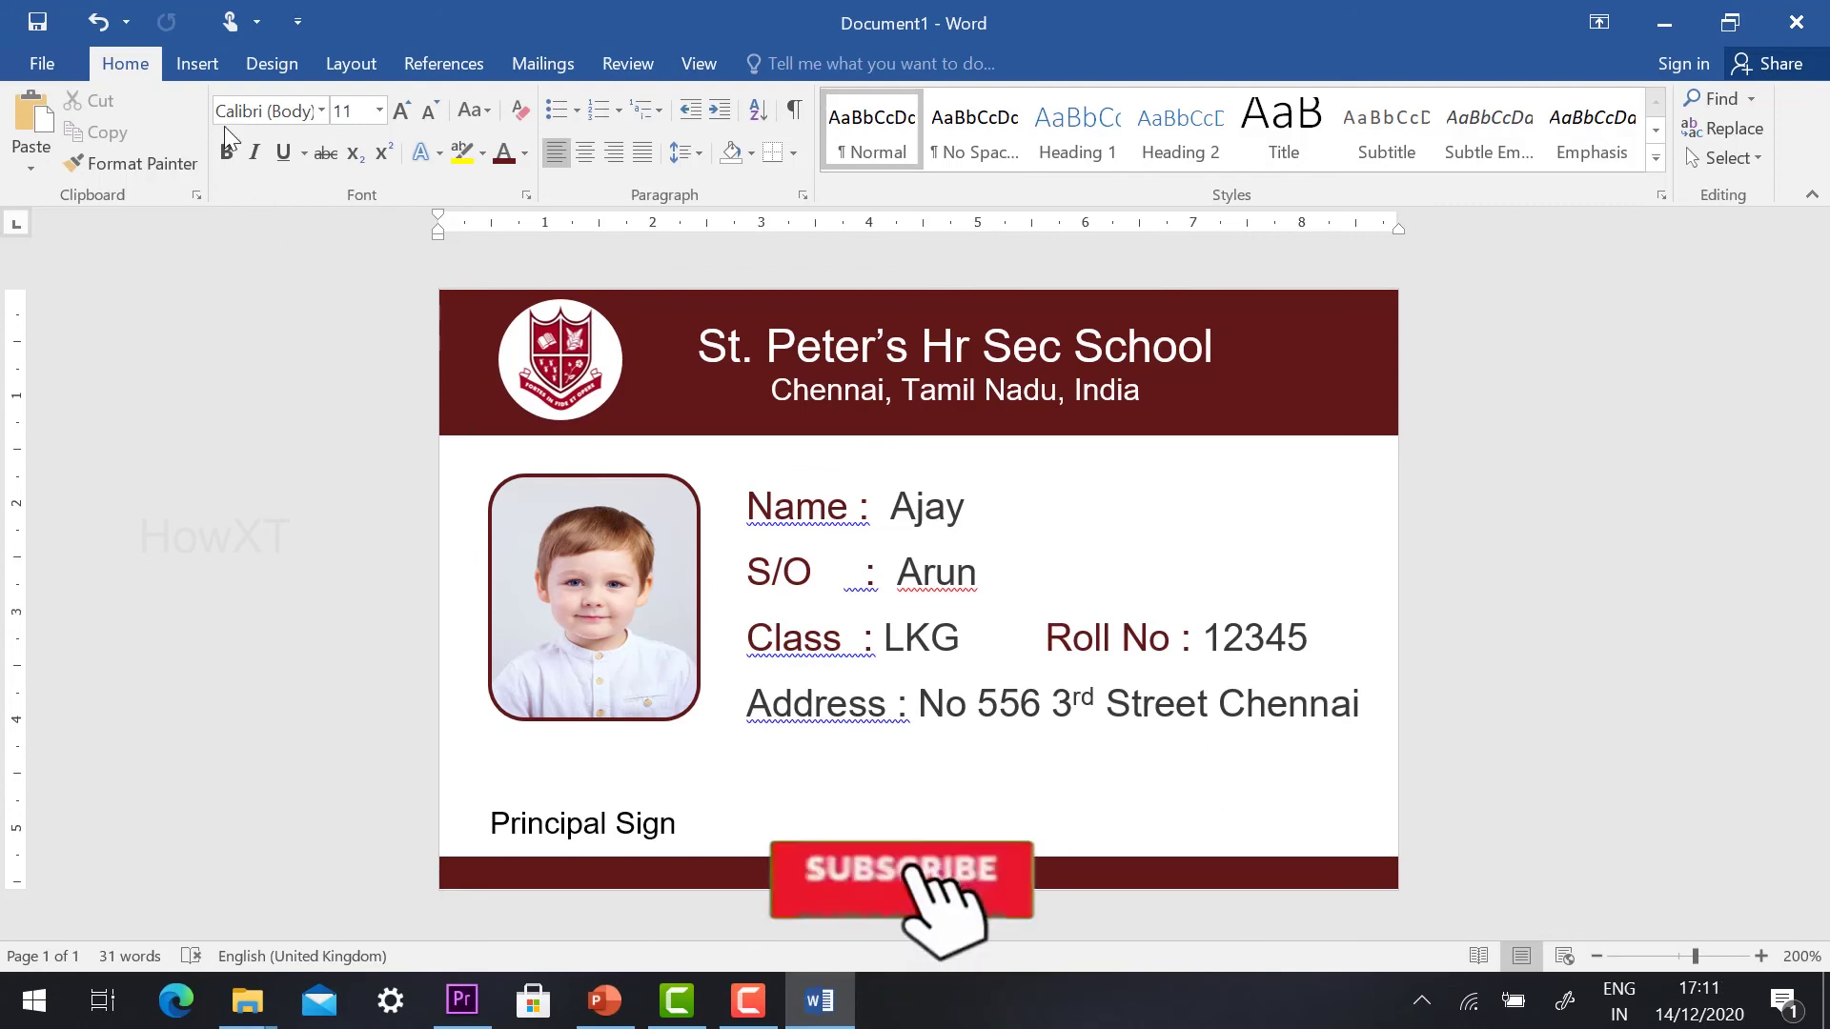
# Draw a rectangle to the right of Principal Sign
pyautogui.click(211, 59)
pyautogui.click(370, 147)
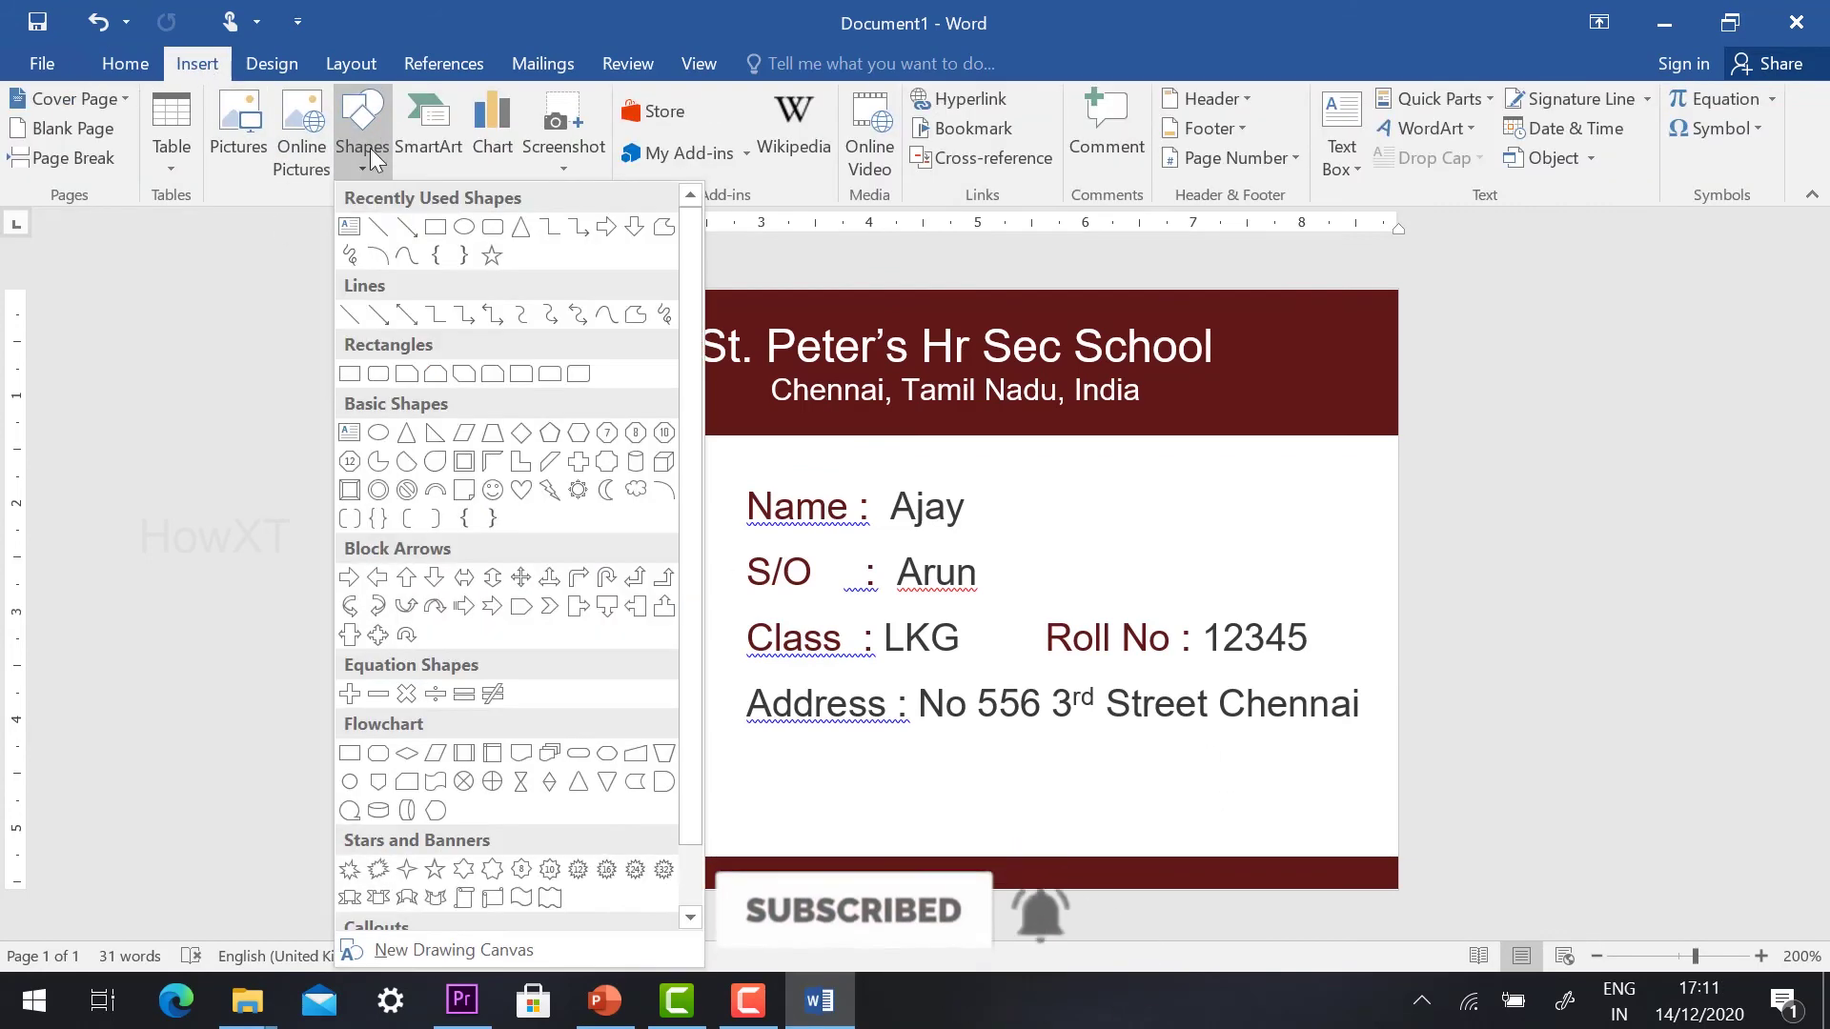
pyautogui.click(407, 226)
pyautogui.moveTo(820, 760)
pyautogui.mouseDown()
pyautogui.moveTo(931, 826)
pyautogui.moveTo(1353, 837)
pyautogui.mouseUp()
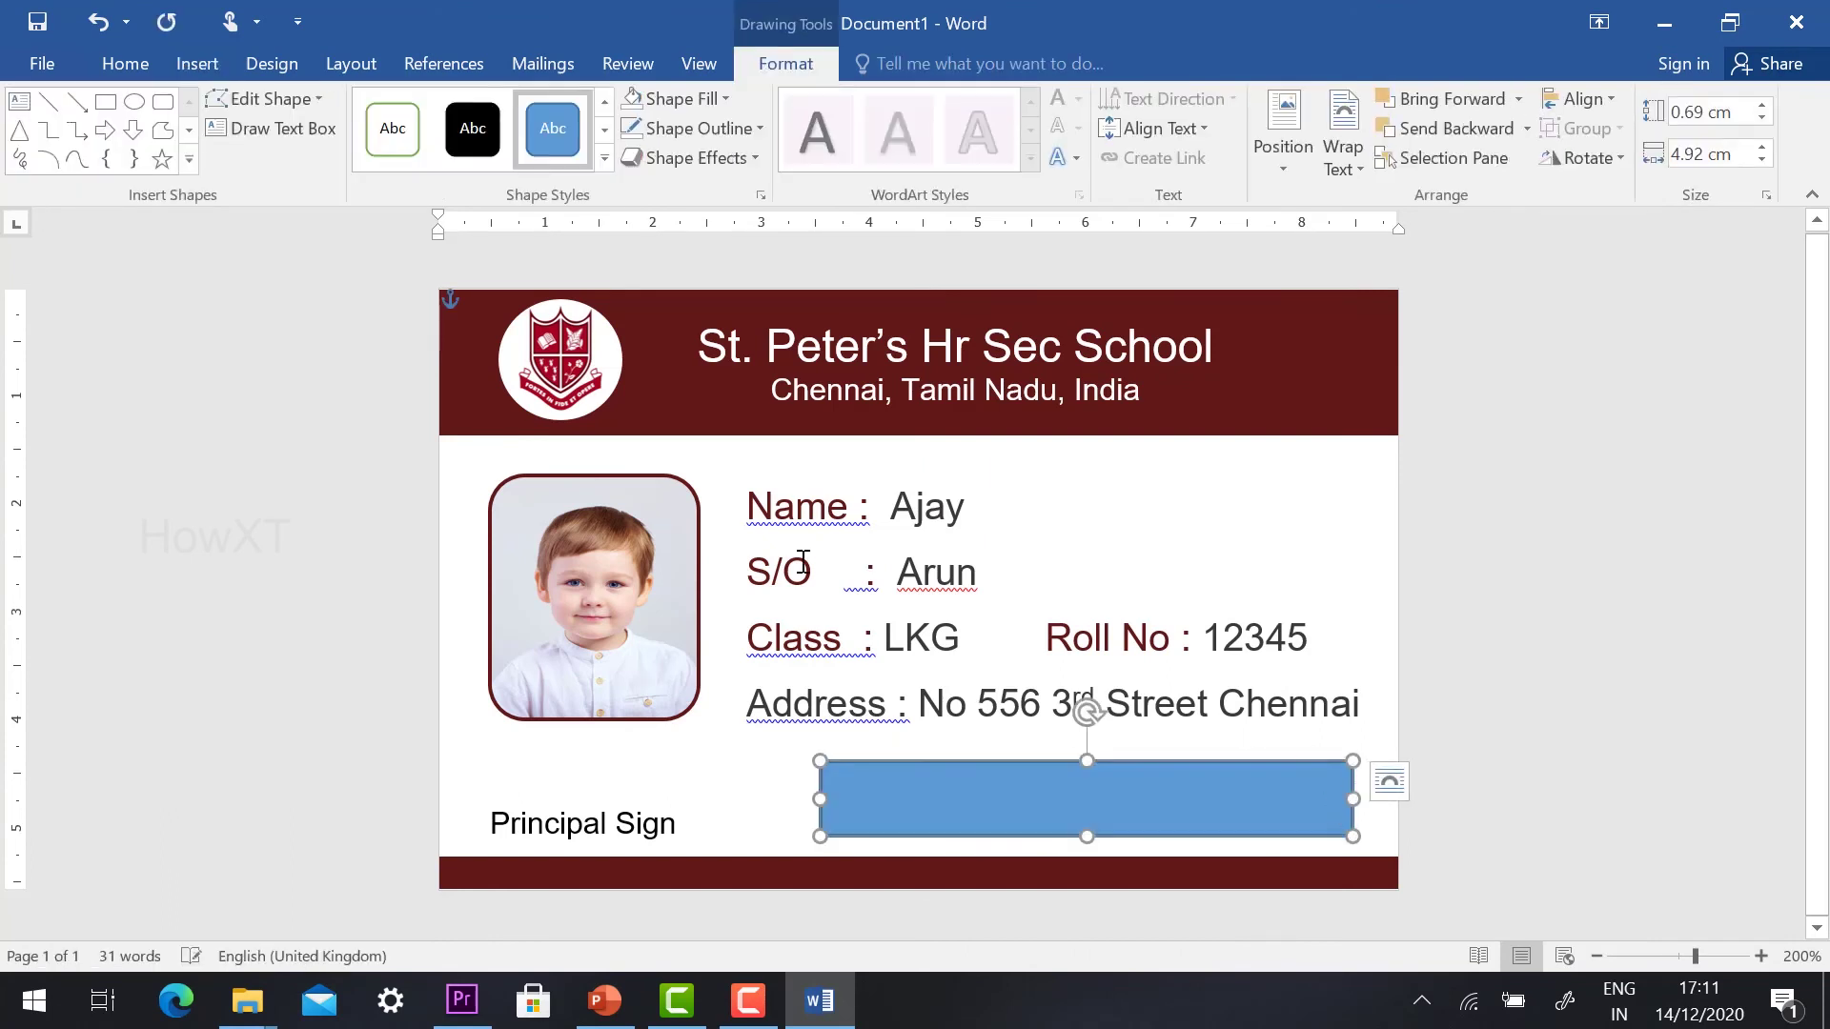
# Fill the rectangle with picture 2 from the maths Question paper folder
pyautogui.rightClick(954, 827)
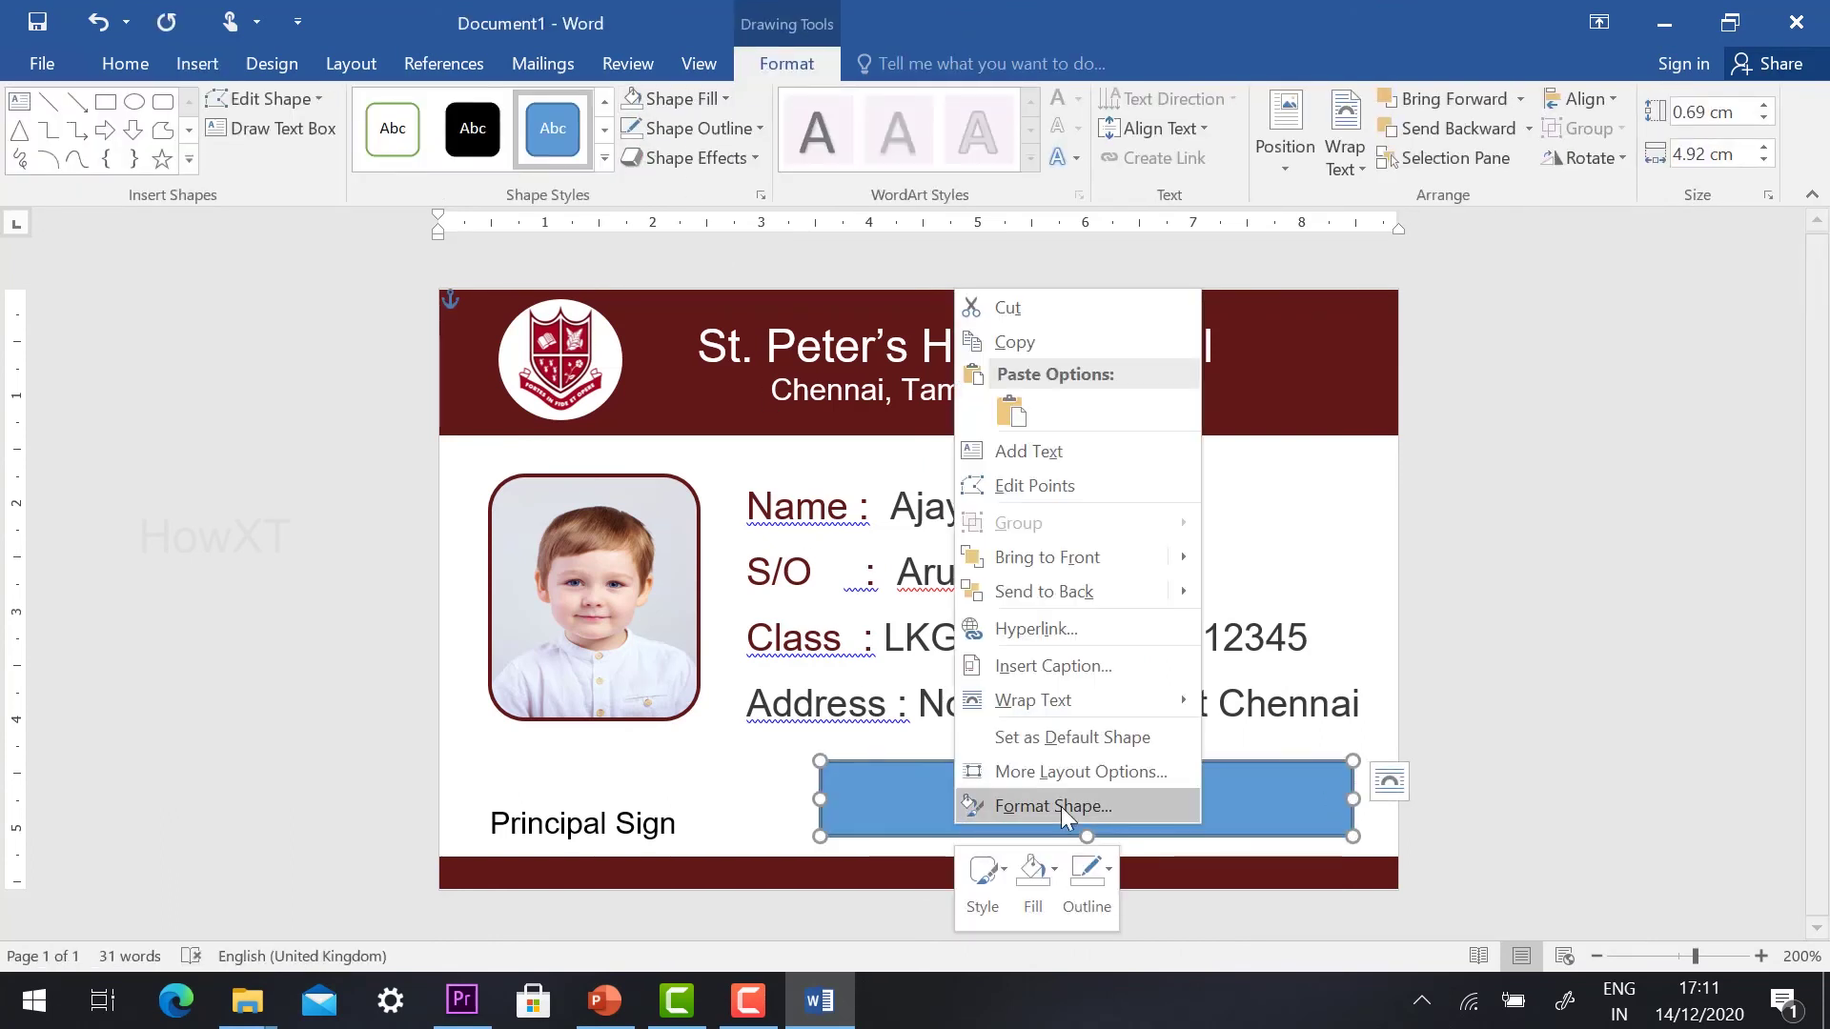
pyautogui.click(1066, 803)
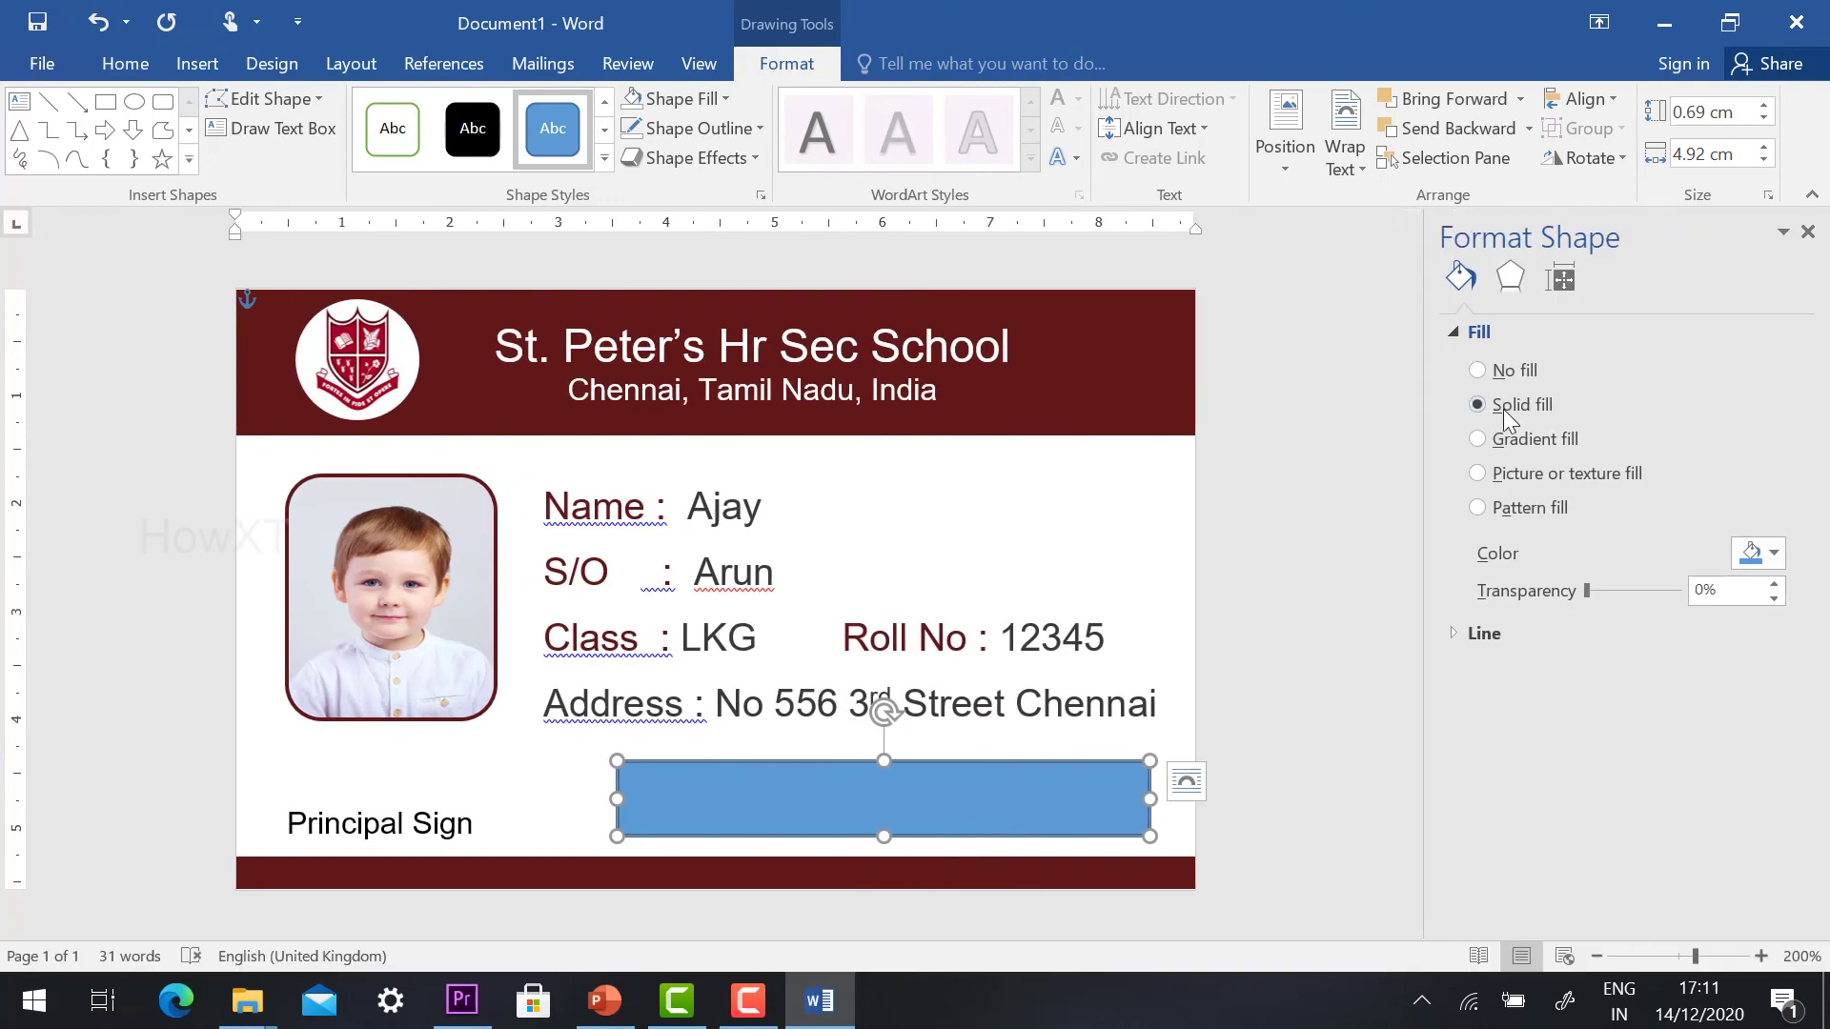
pyautogui.click(1477, 474)
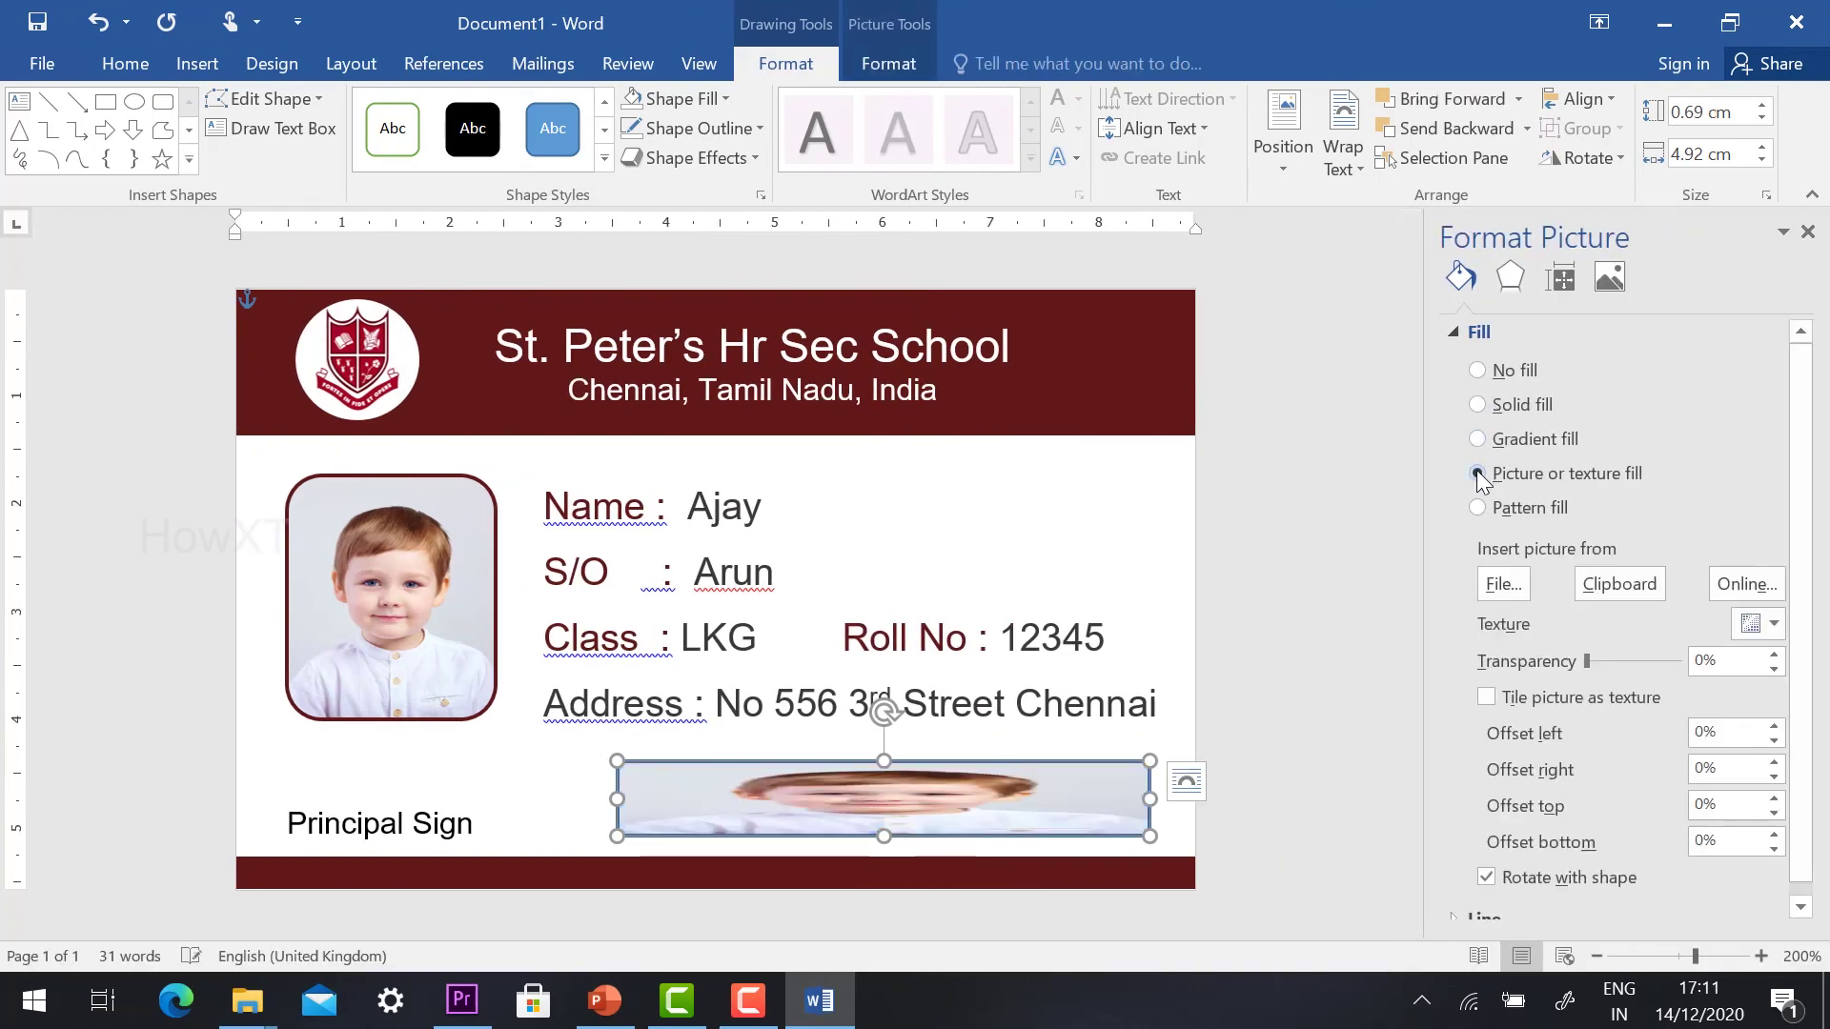
pyautogui.click(1503, 584)
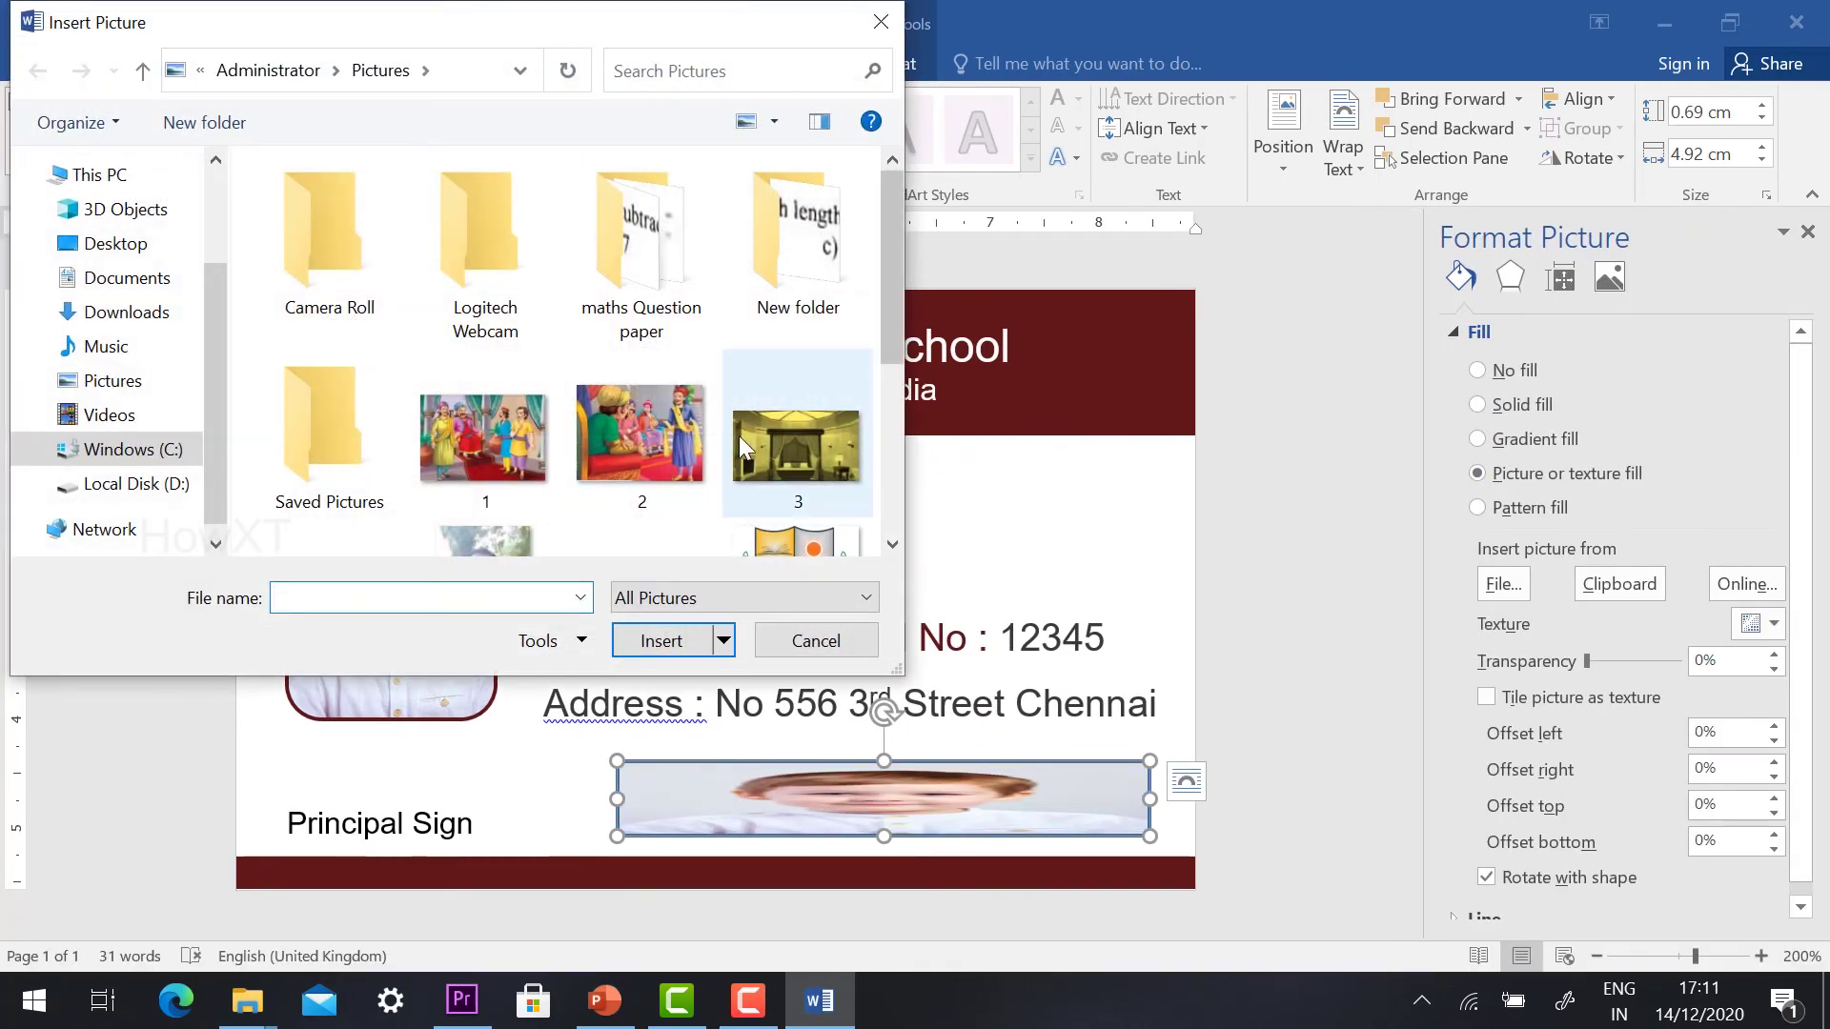
pyautogui.scroll(-5, 732, 448)
pyautogui.scroll(5, 724, 436)
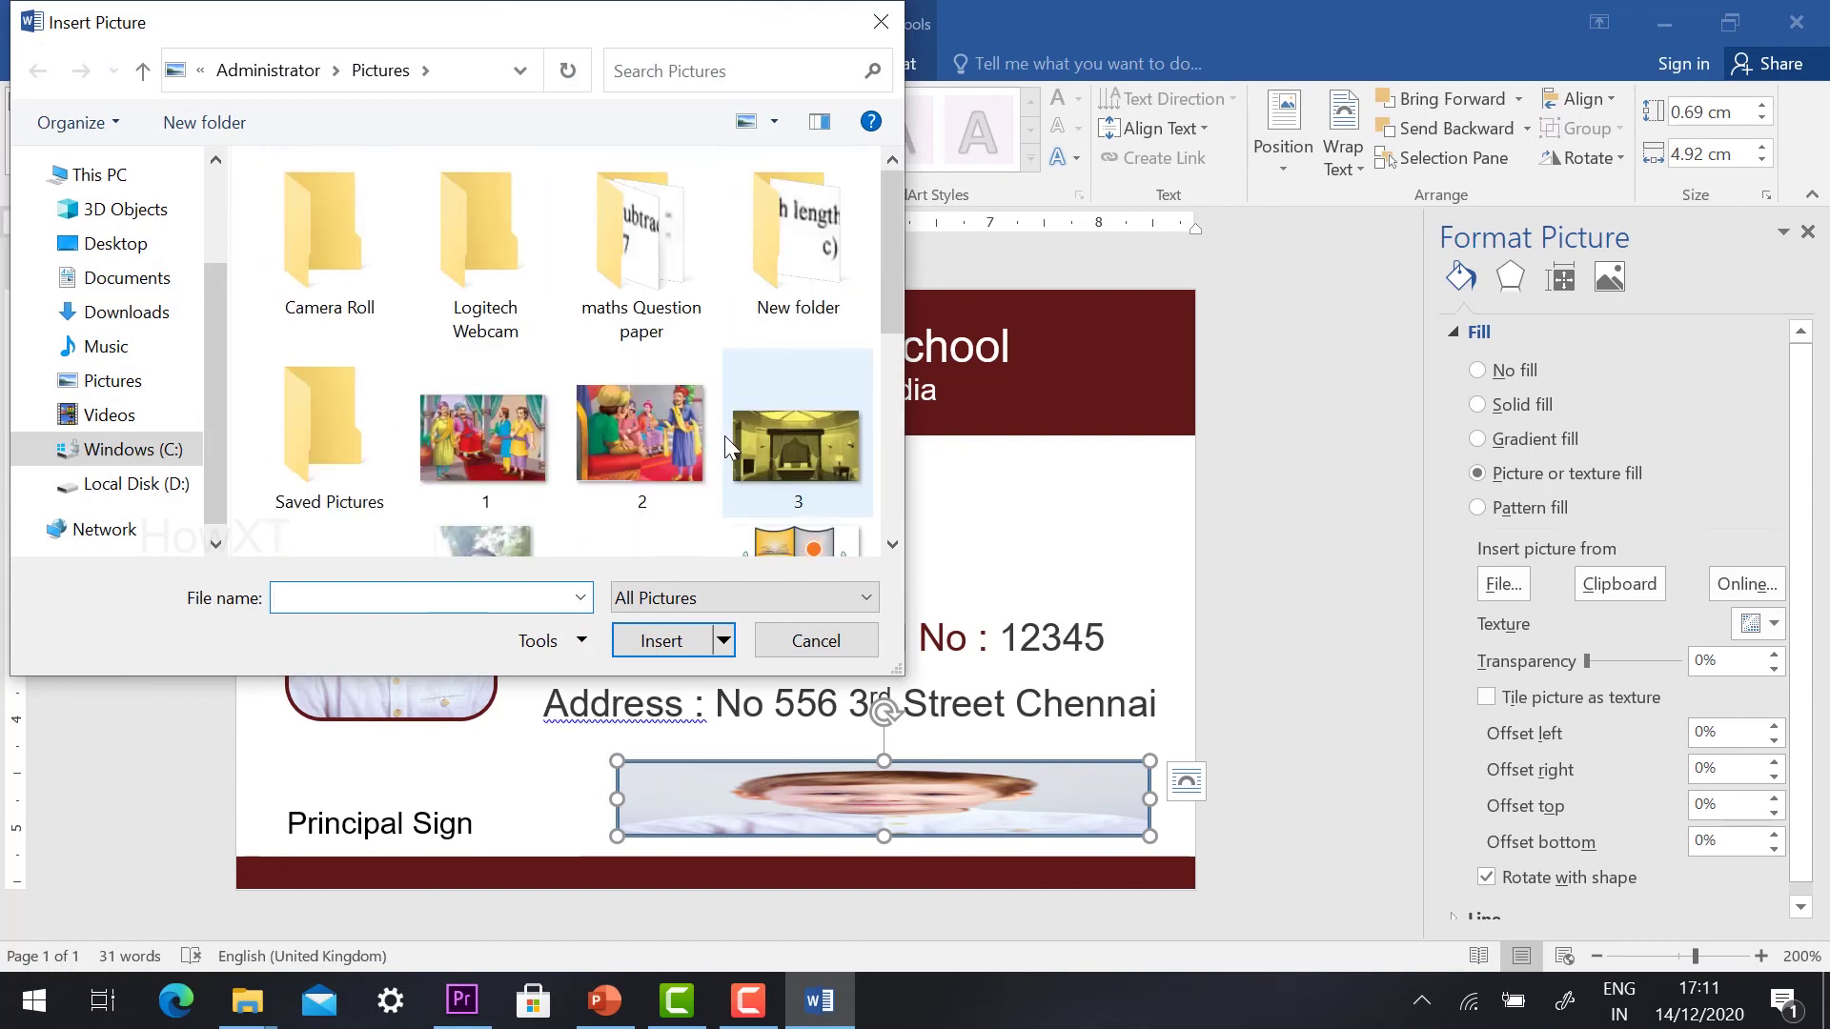
pyautogui.click(633, 263)
pyautogui.doubleClick(633, 261)
pyautogui.click(511, 202)
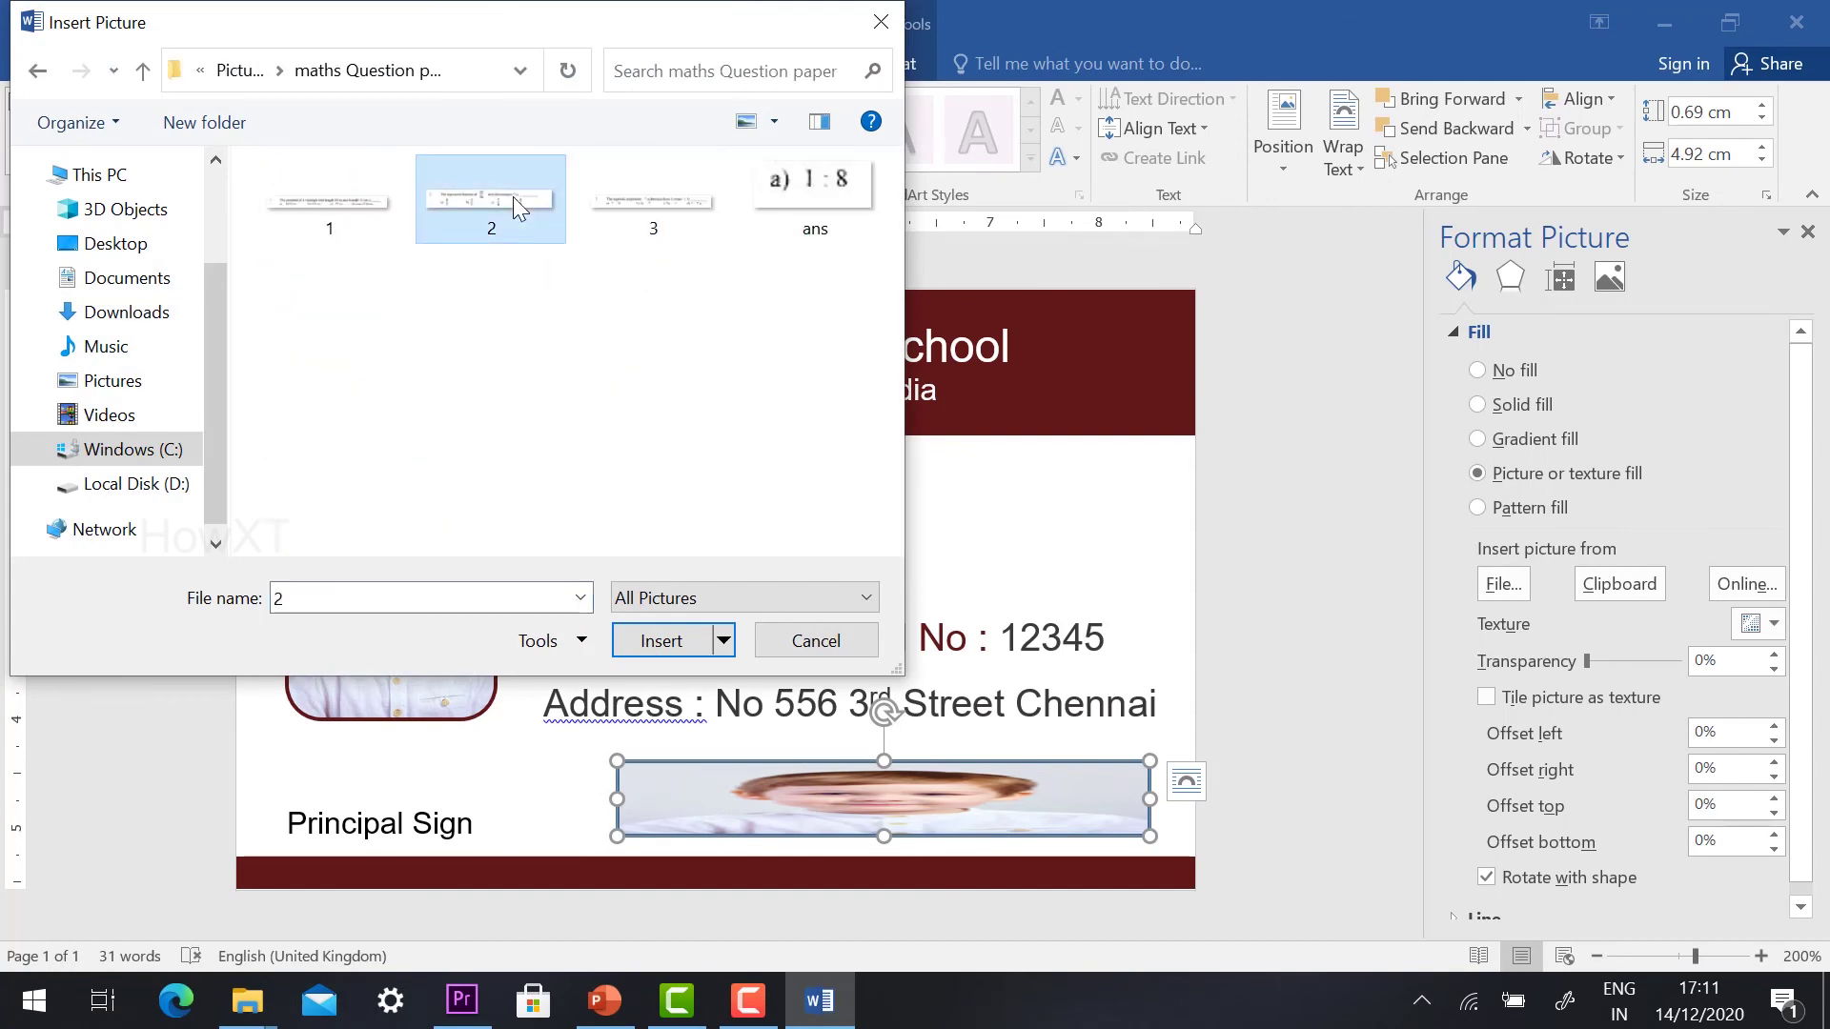
pyautogui.click(715, 651)
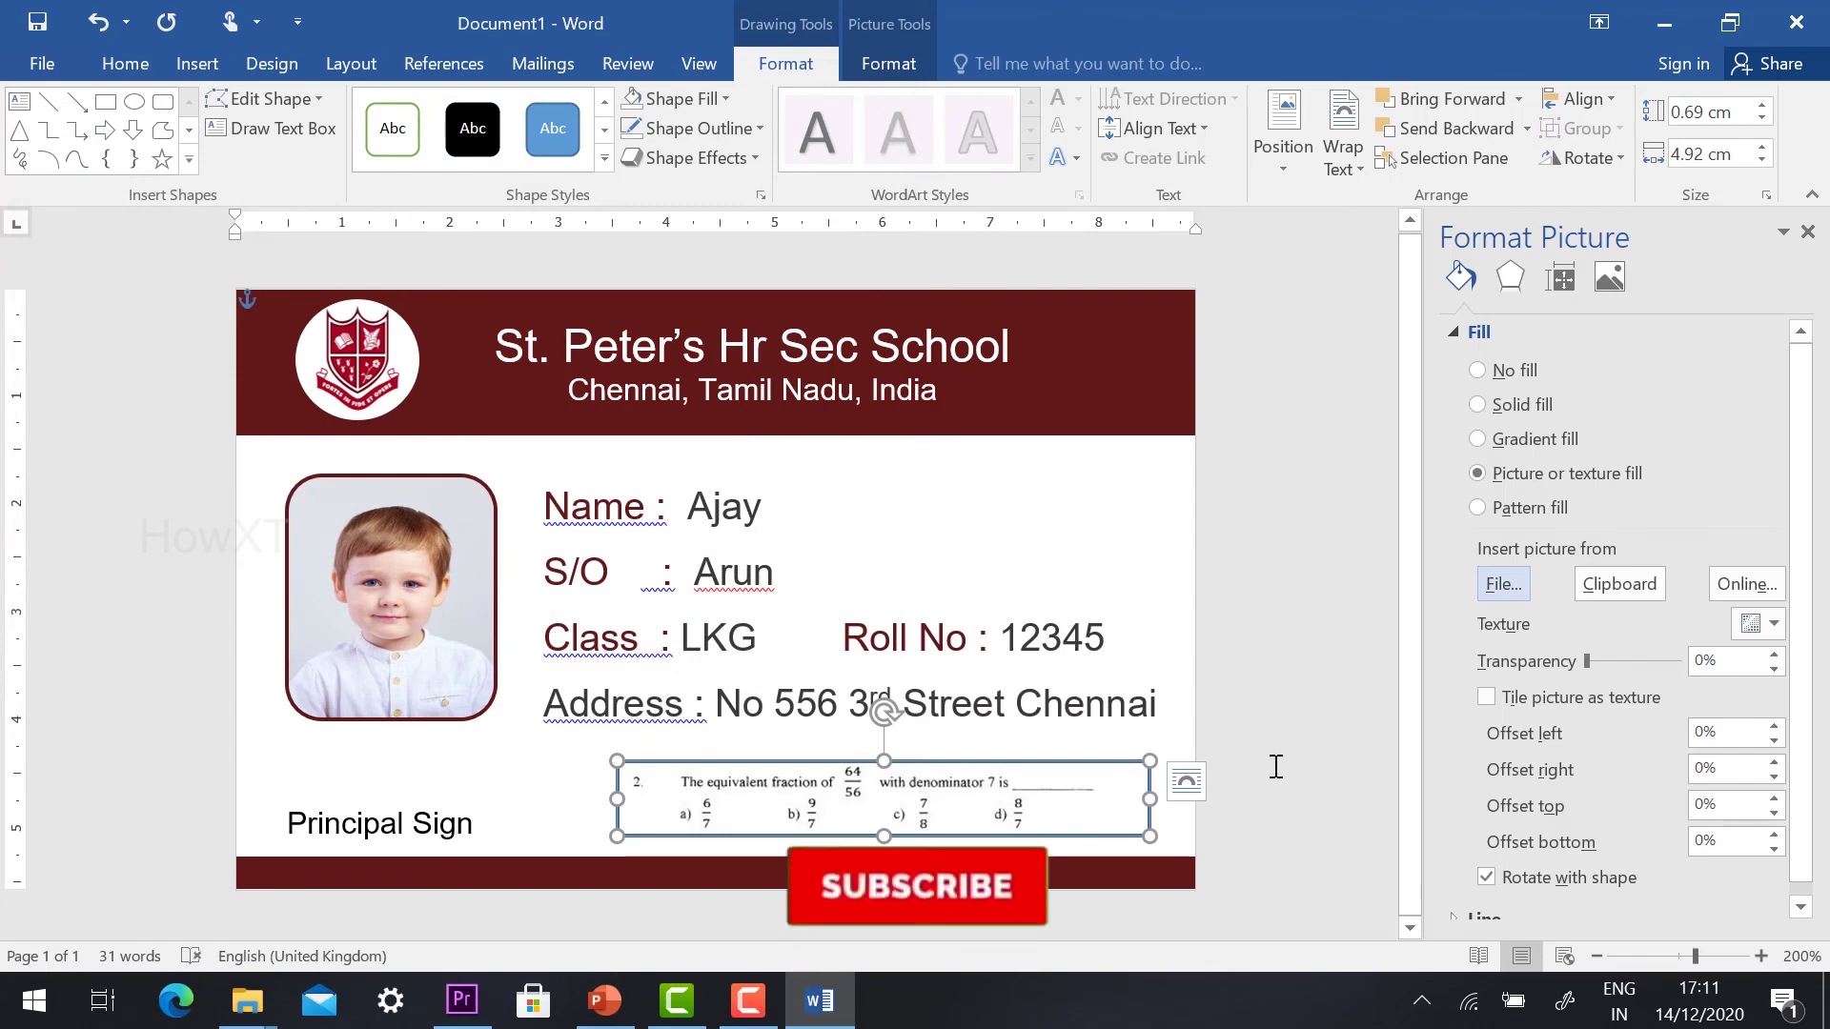
pyautogui.click(1808, 232)
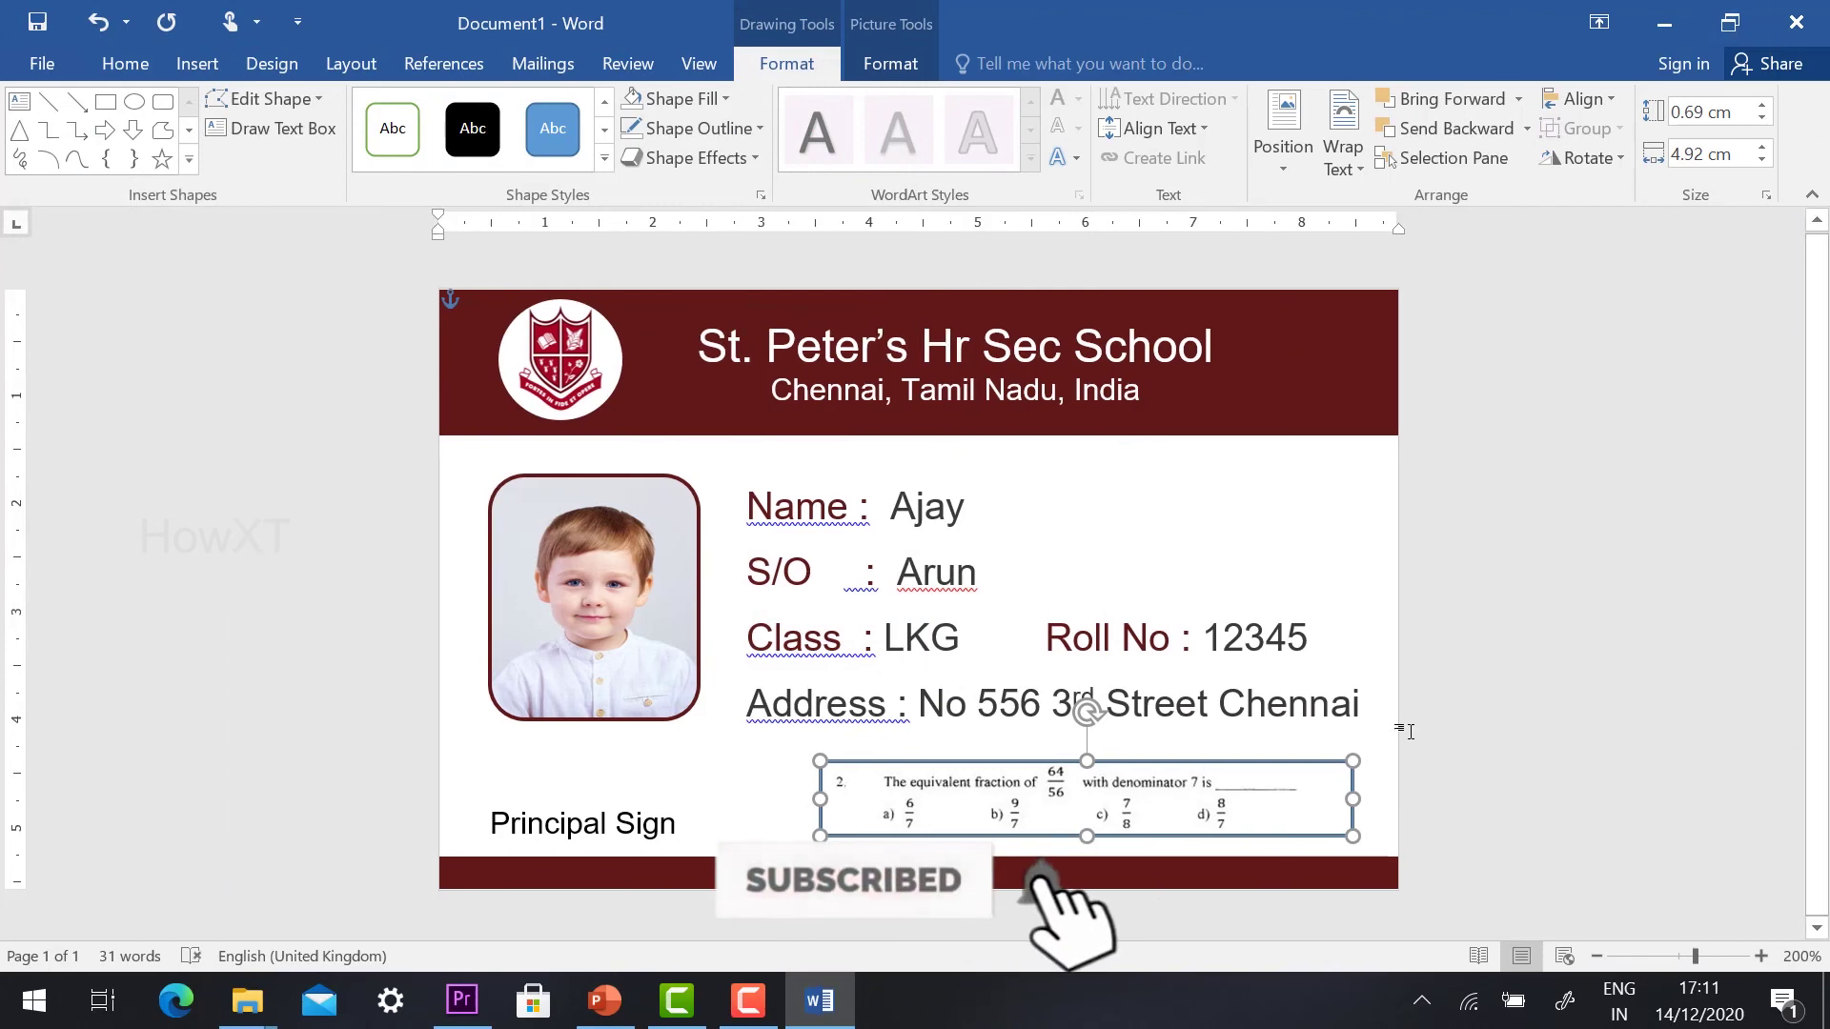
pyautogui.click(1373, 763)
# Remove the outline from the question picture box
pyautogui.click(1301, 768)
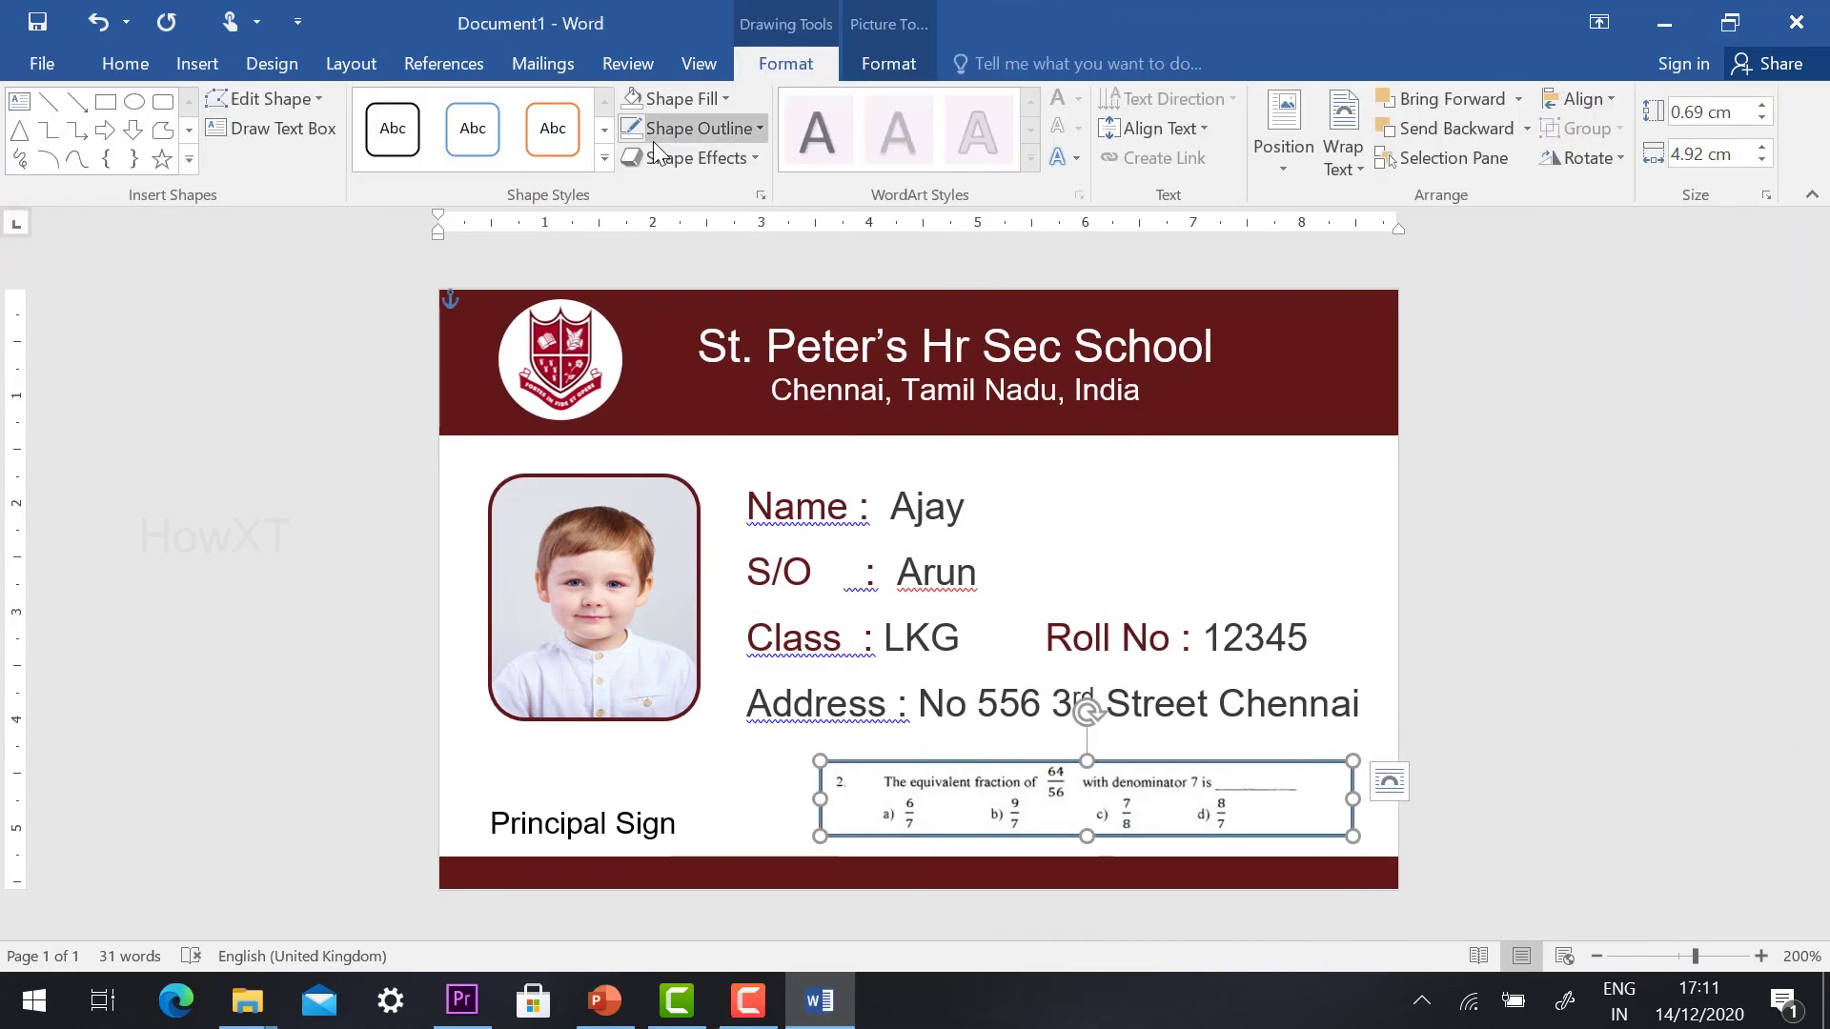
pyautogui.click(688, 157)
pyautogui.click(715, 111)
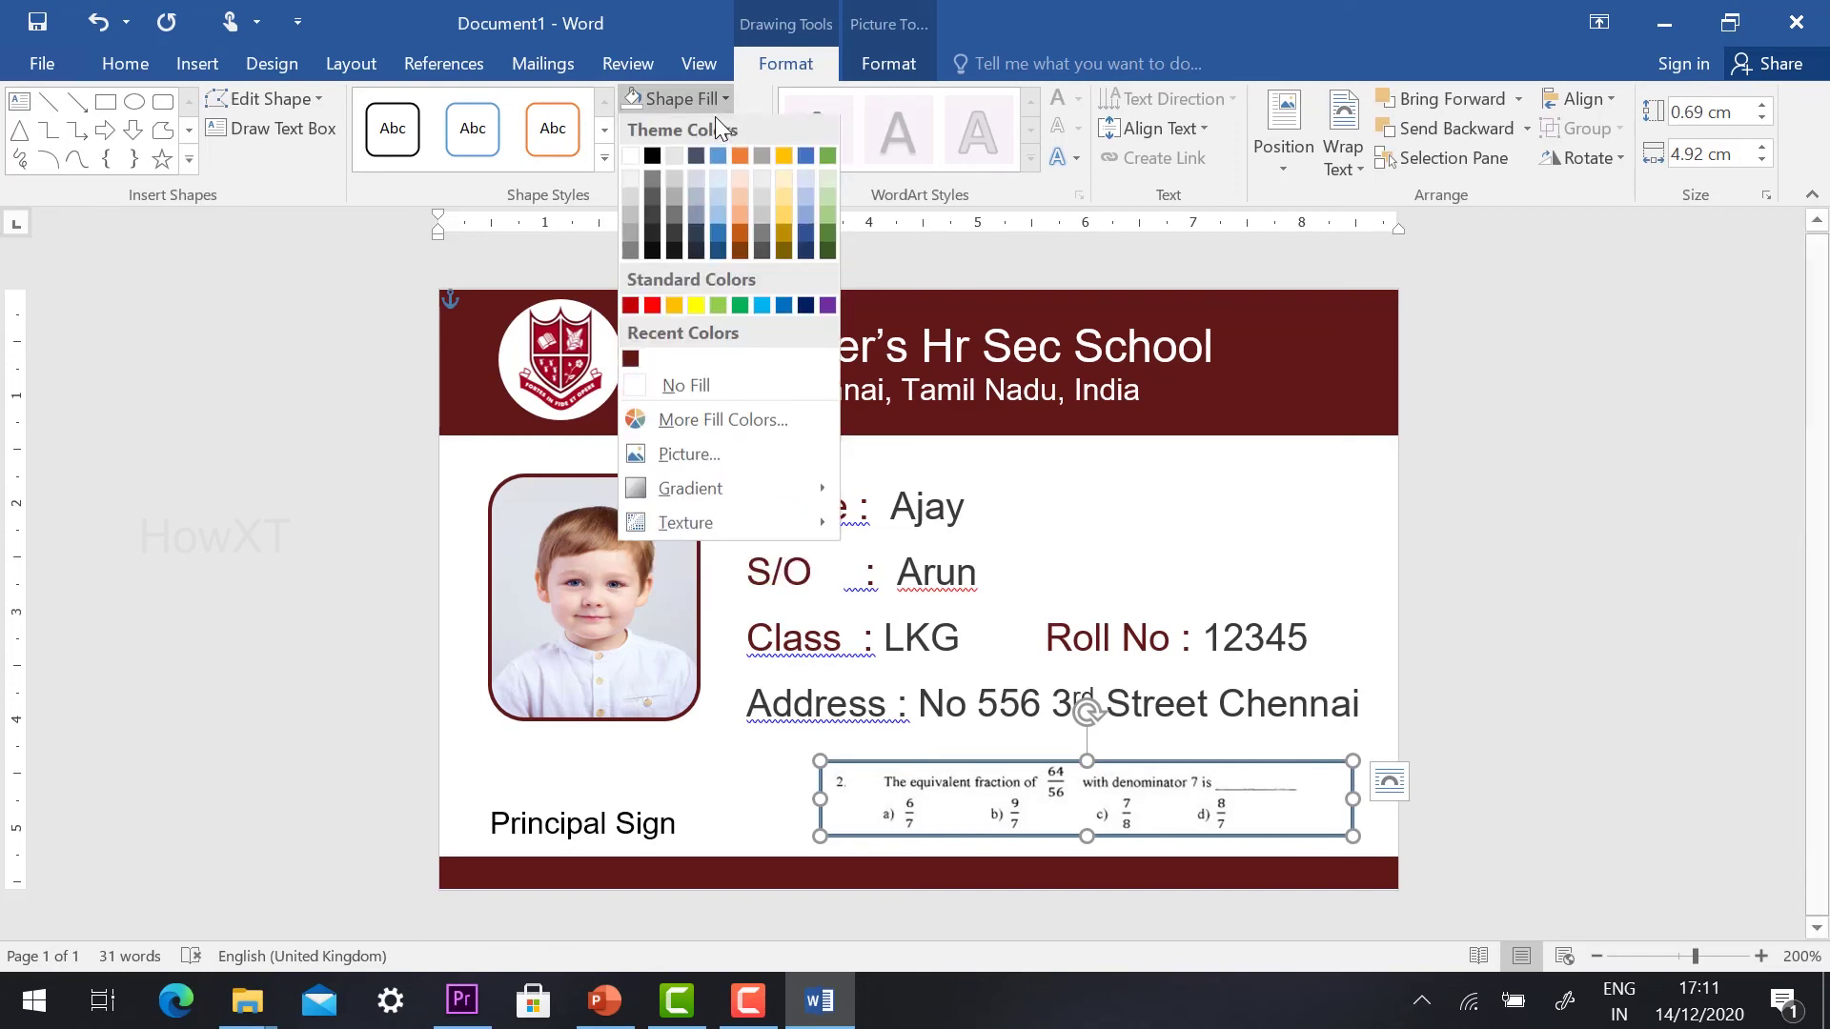
pyautogui.click(701, 105)
pyautogui.click(705, 127)
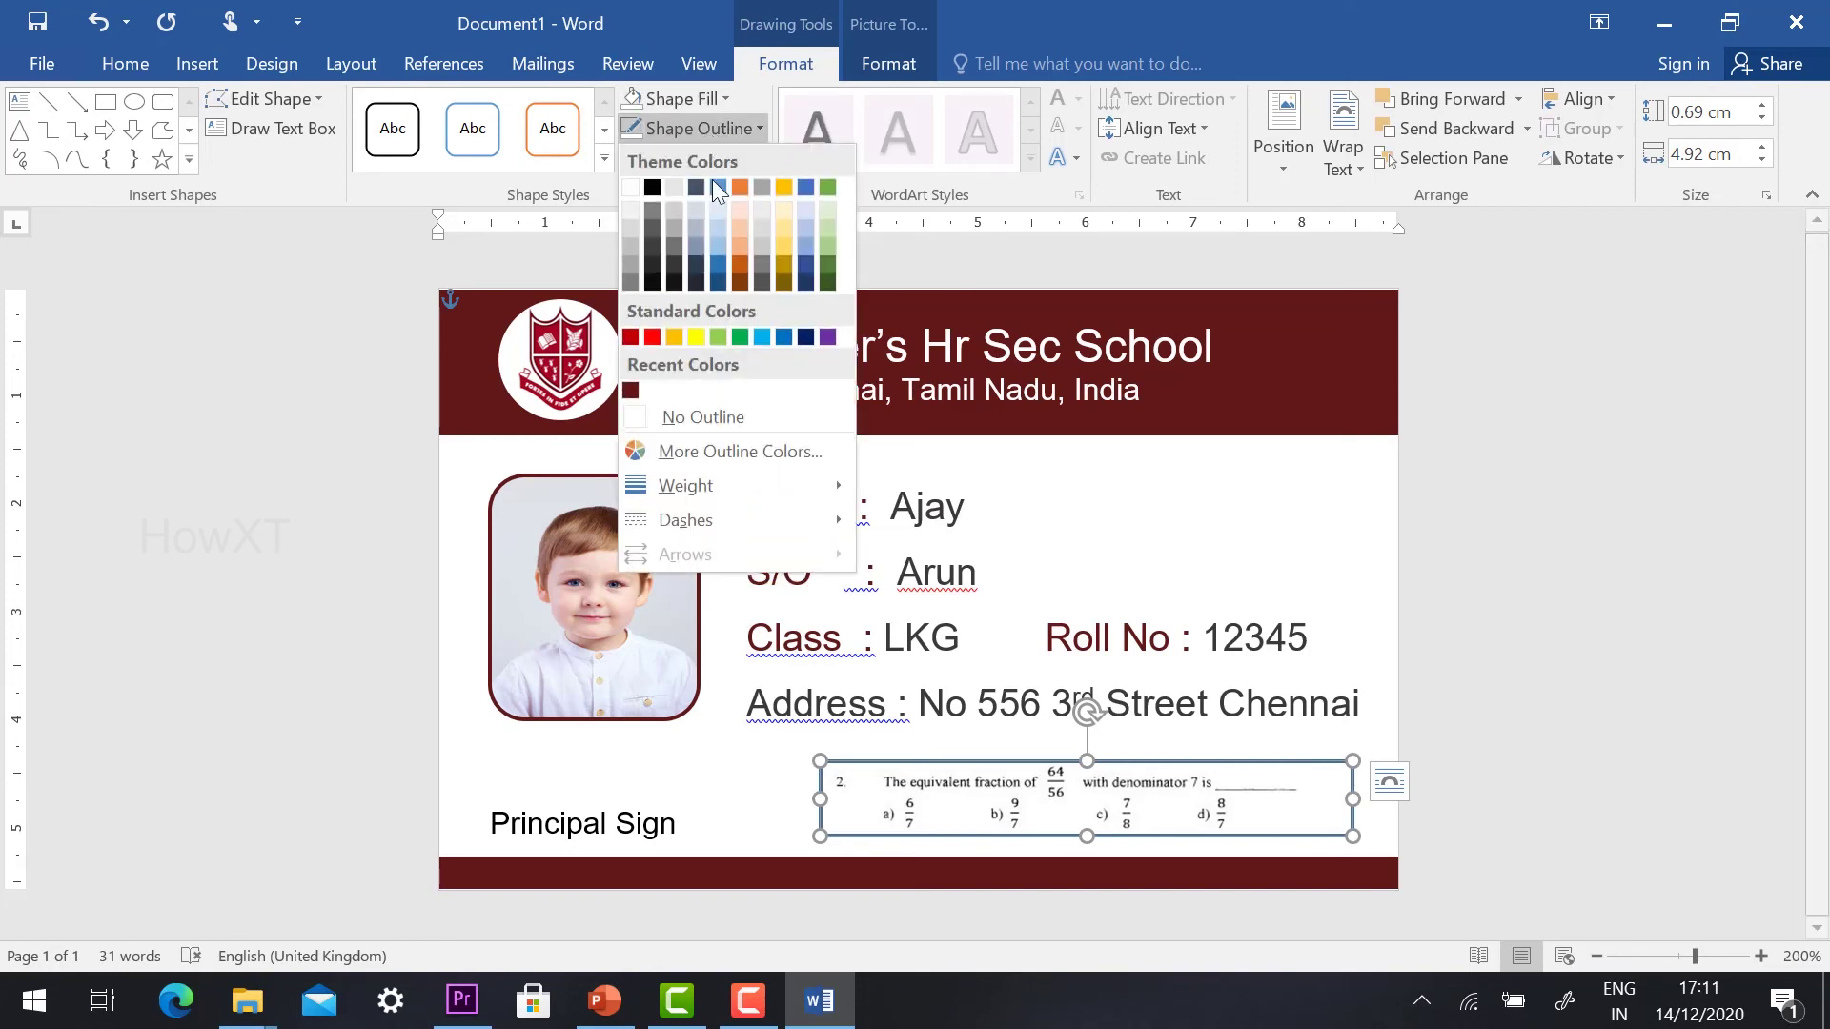
pyautogui.click(690, 420)
pyautogui.click(1663, 664)
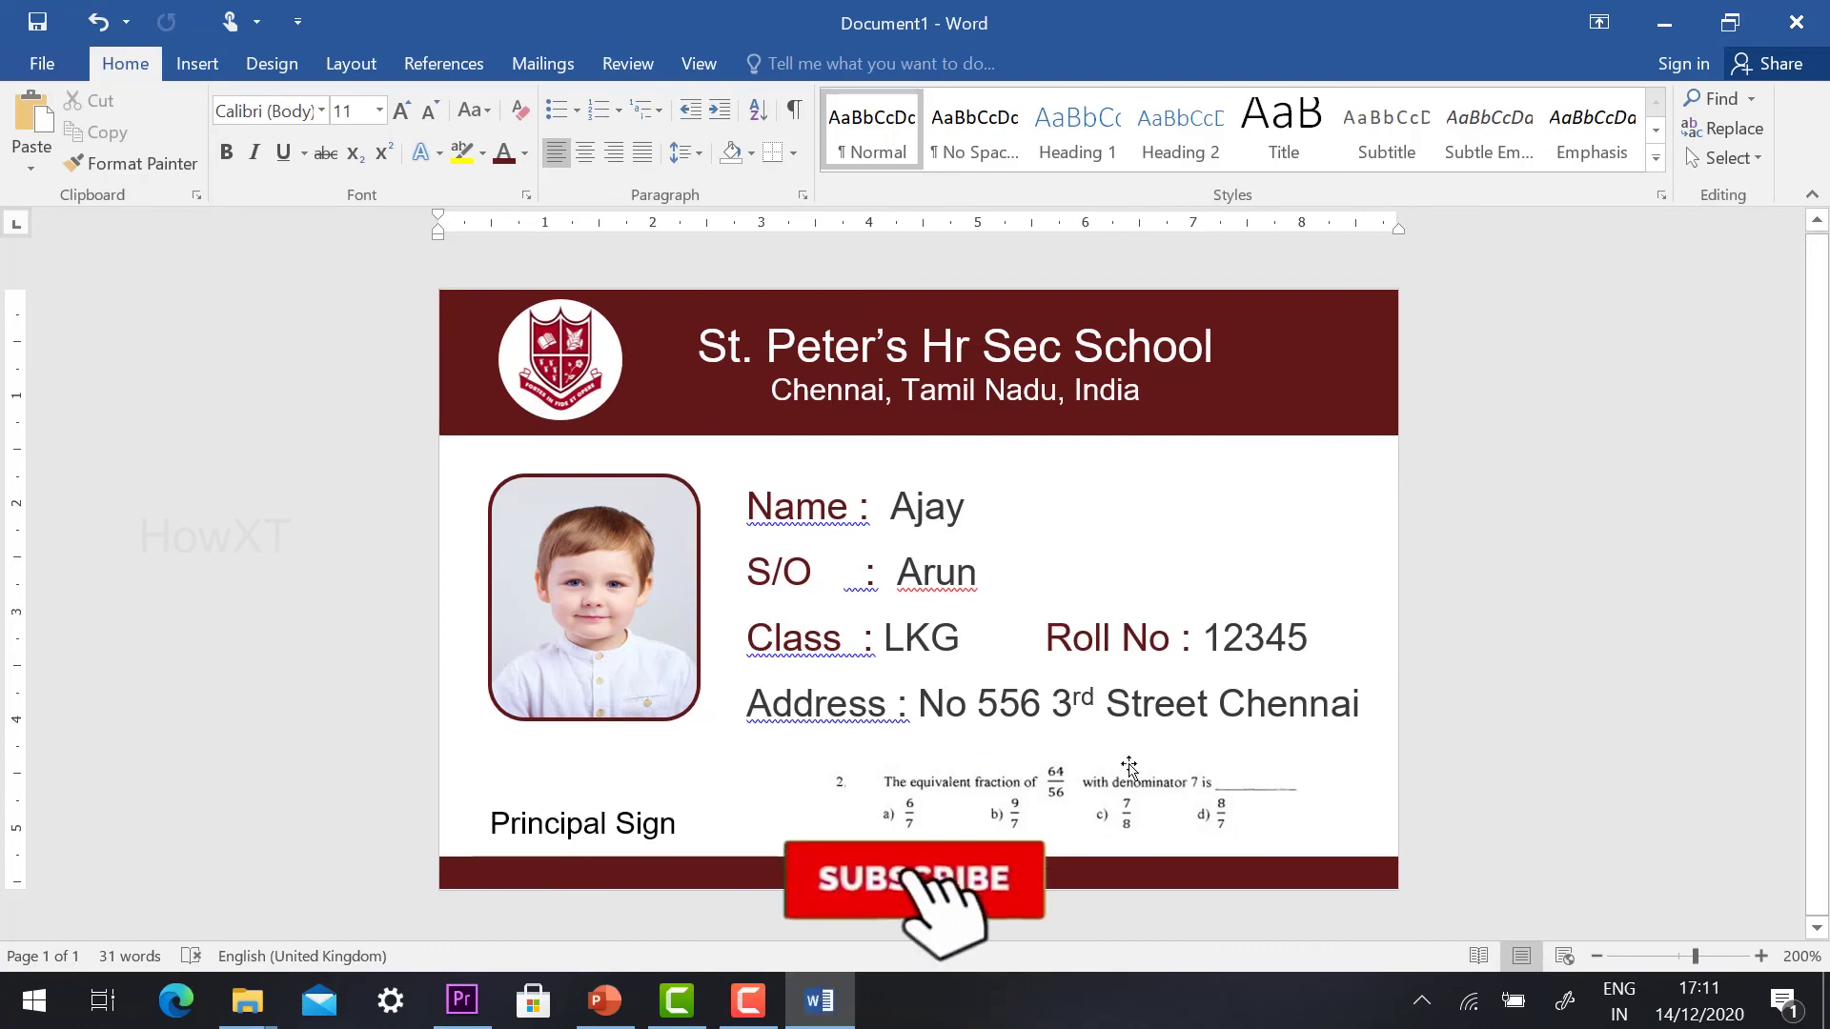
# Undo the last change and raise the maroon footer bar's top edge slightly
pyautogui.hotkey('ctrl', 'z')
pyautogui.hotkey('ctrl', 'a')
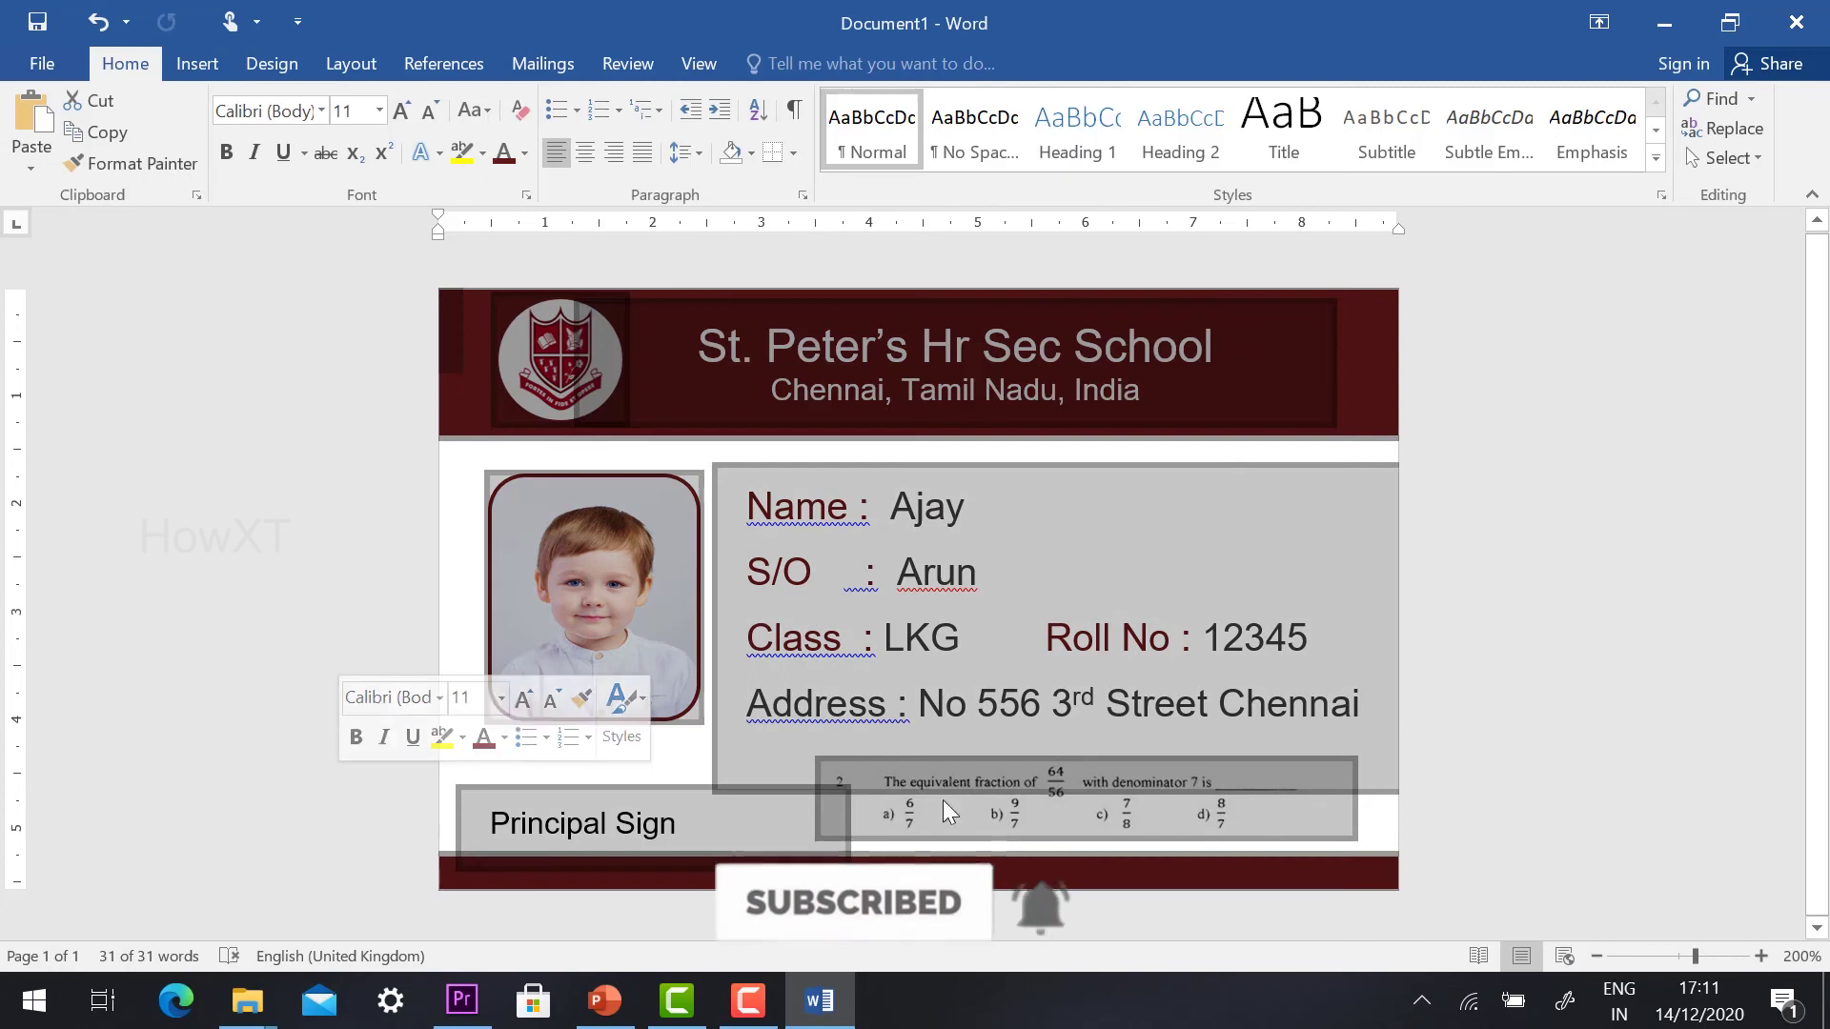
pyautogui.click(418, 918)
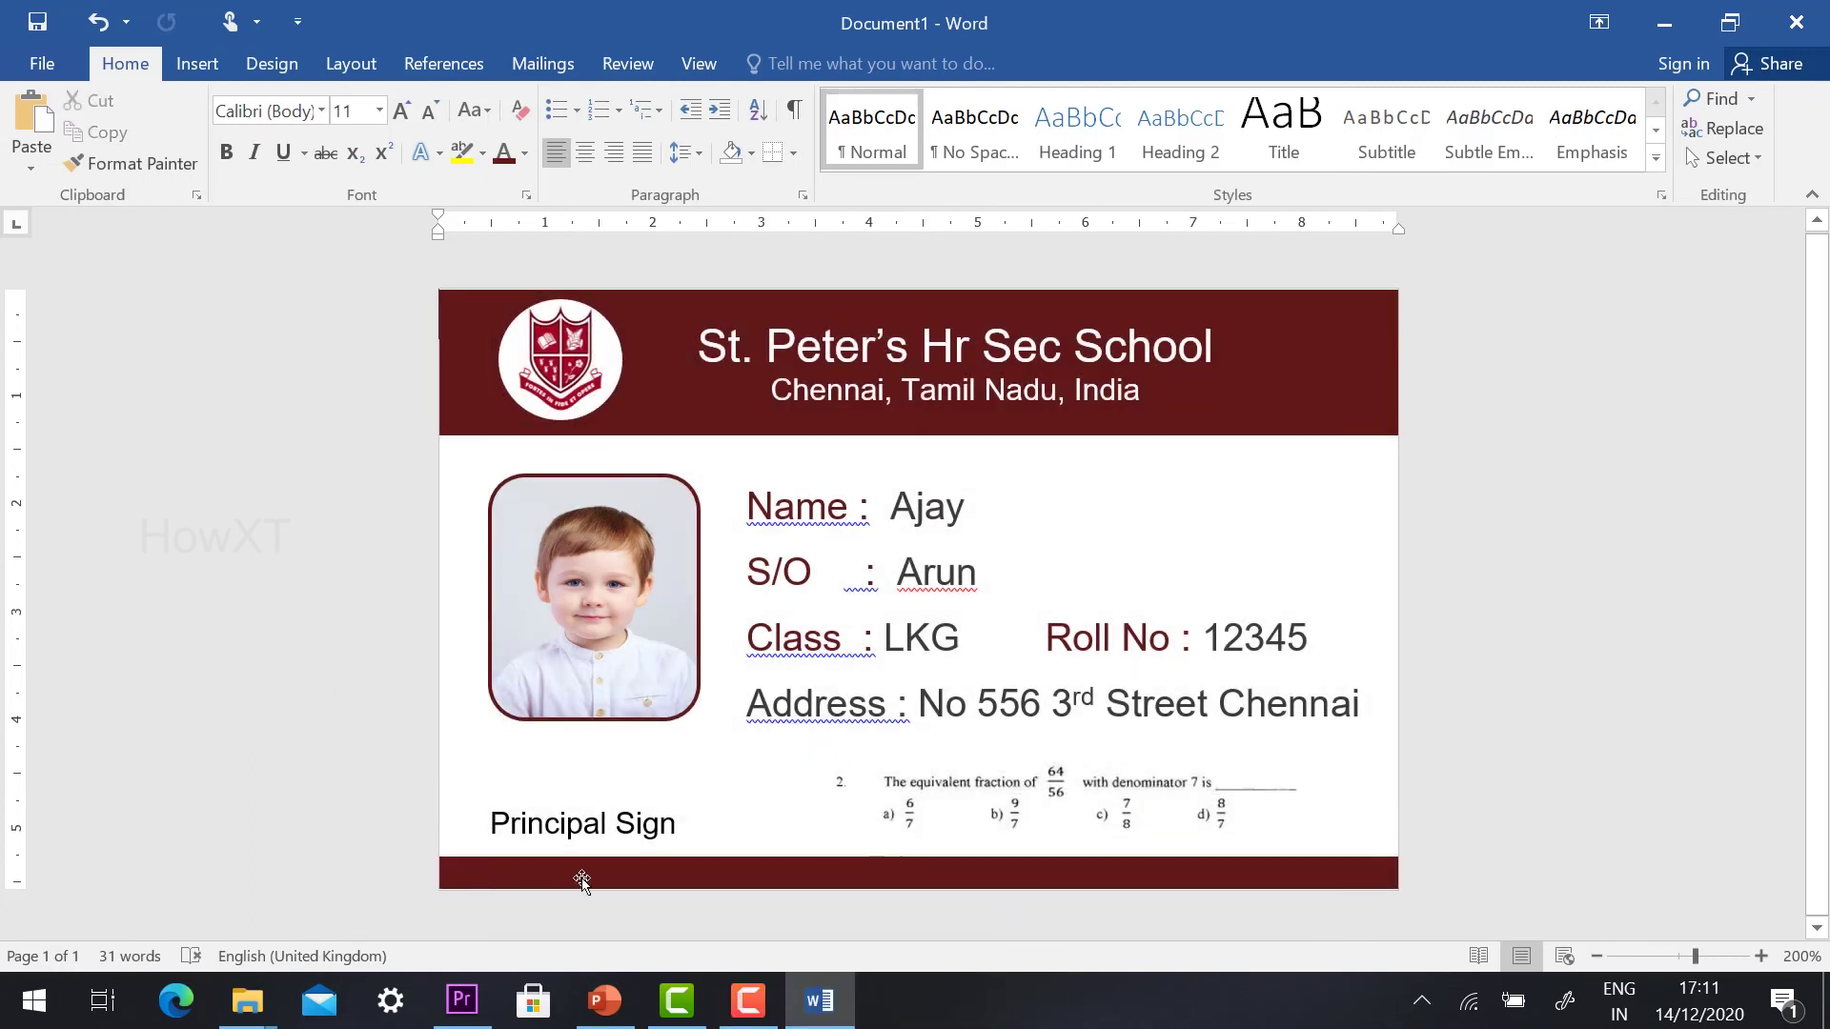
pyautogui.click(609, 867)
pyautogui.click(927, 875)
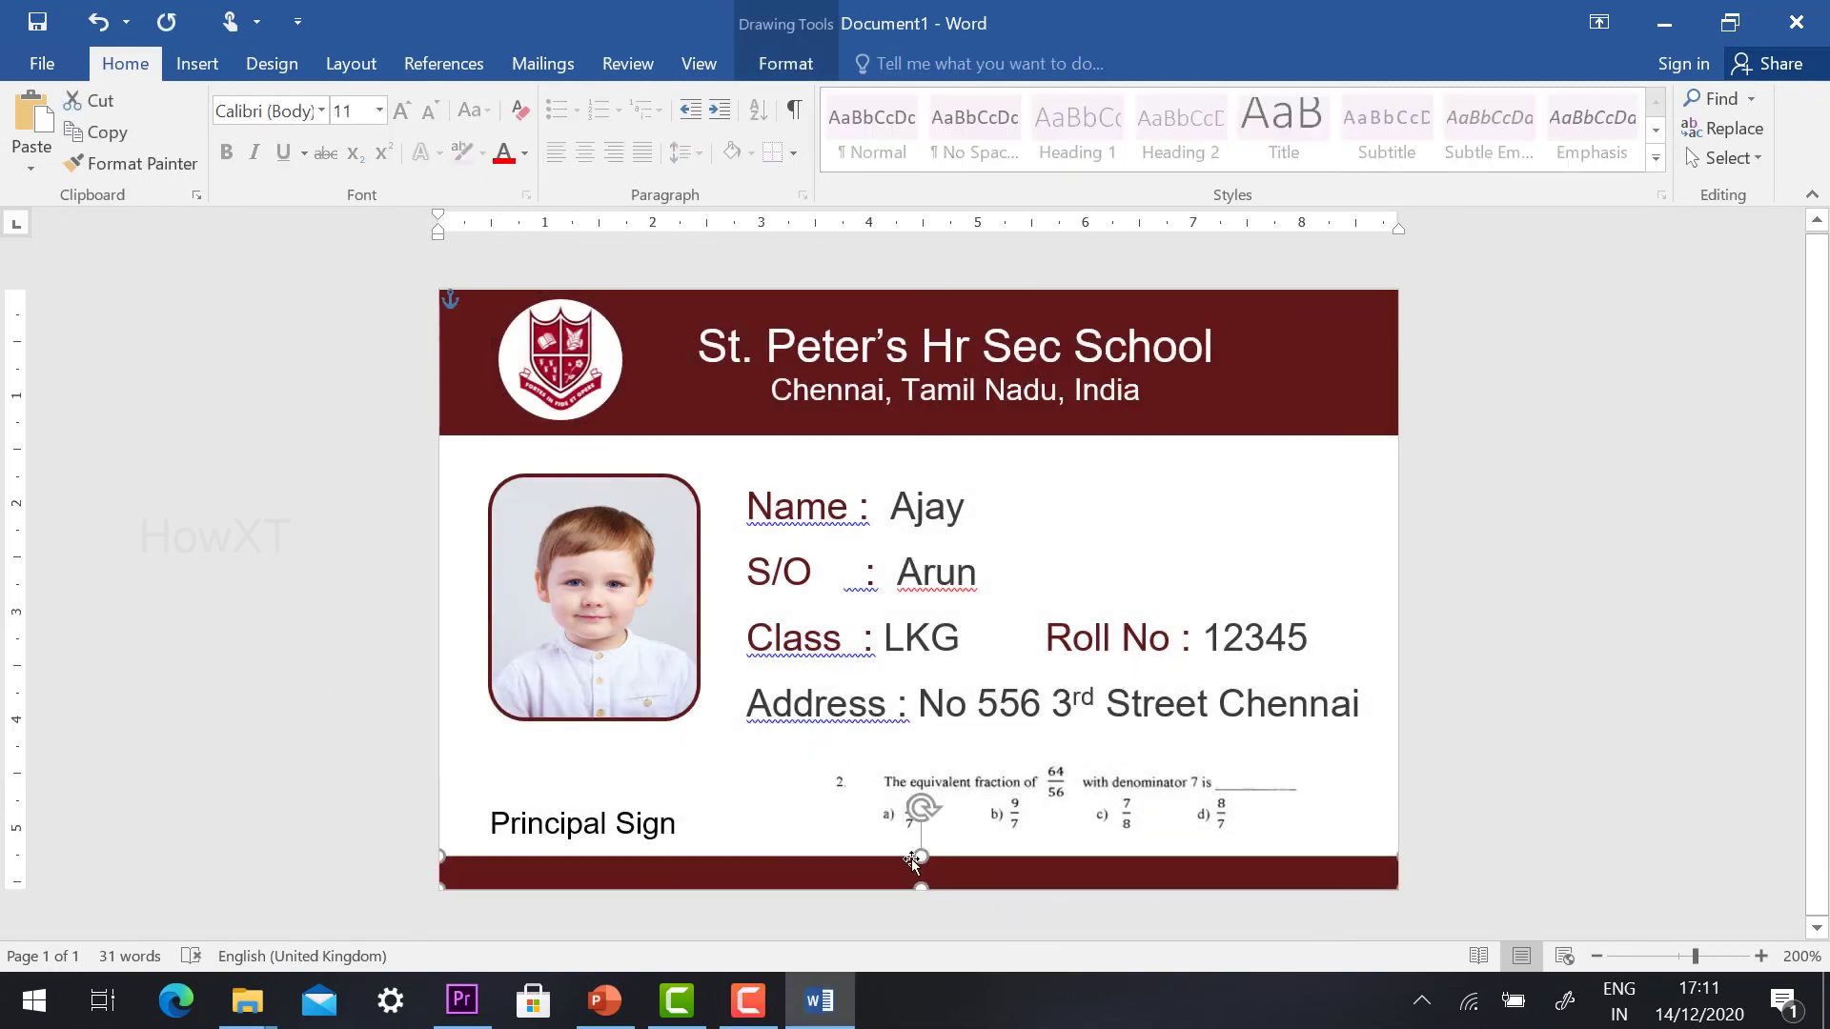
pyautogui.moveTo(921, 855); pyautogui.dragTo(933, 853)
pyautogui.click(1553, 711)
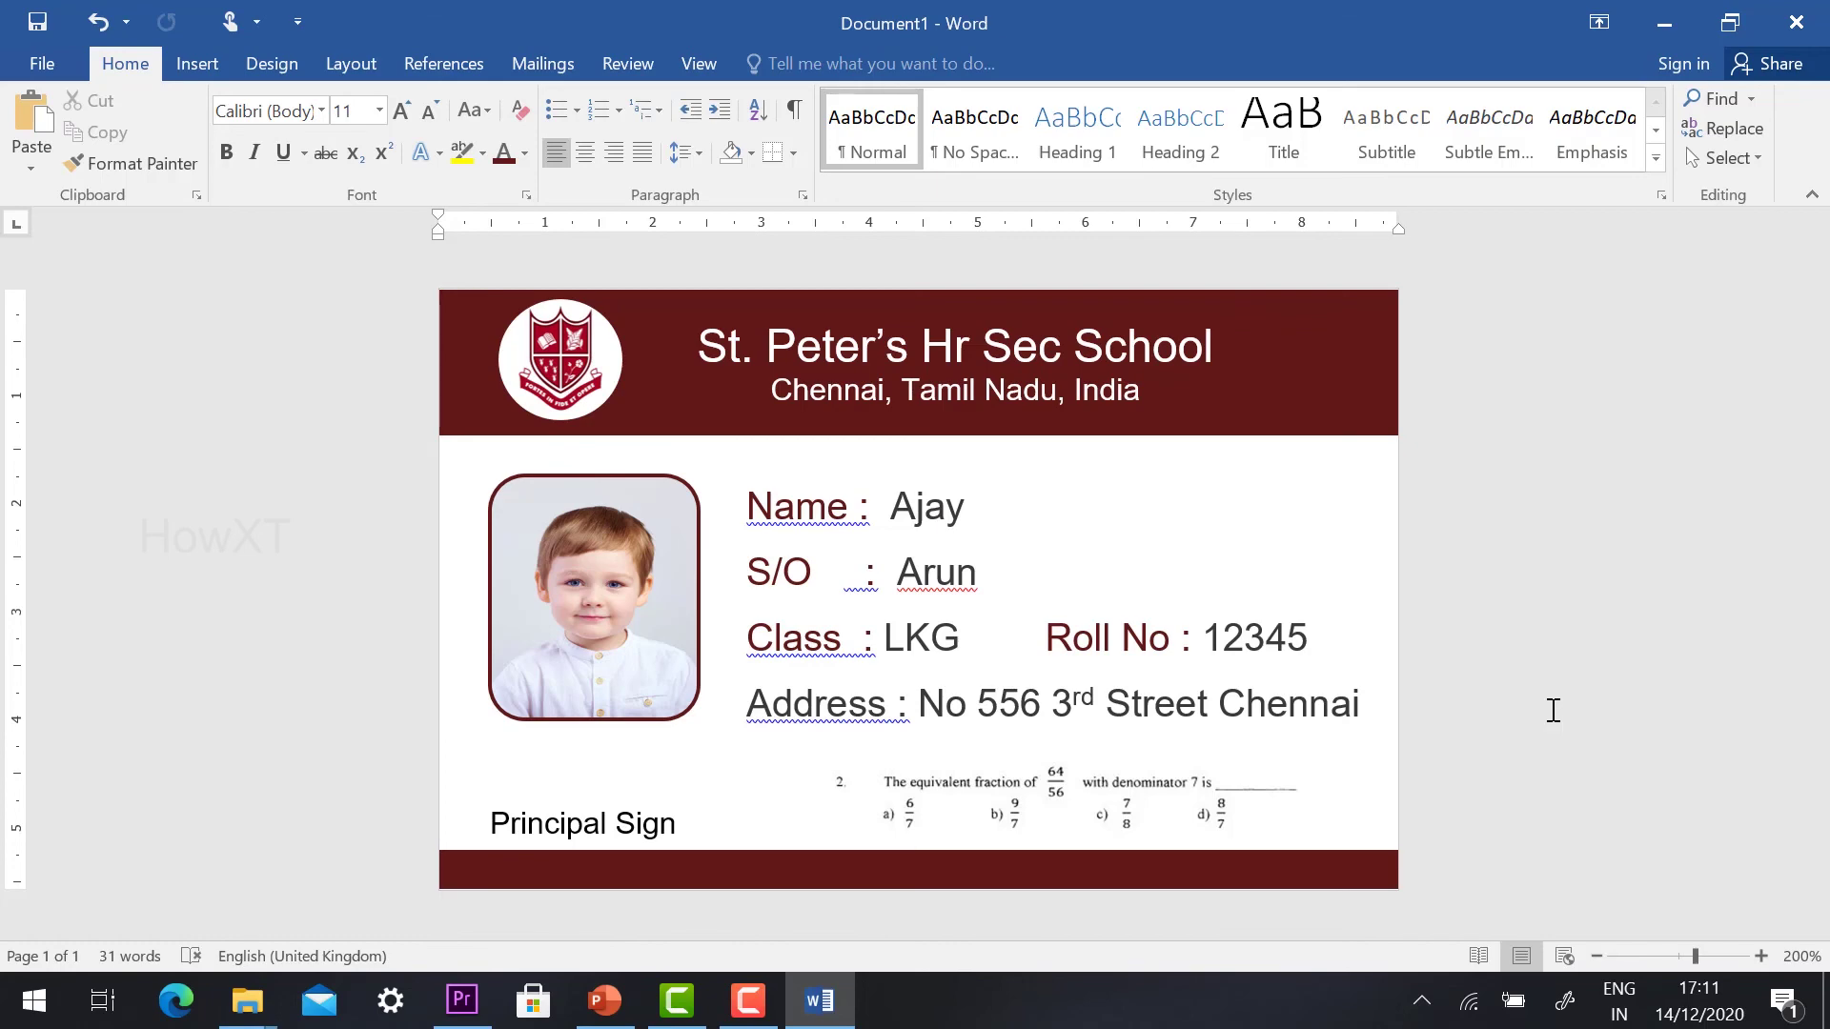
# Save the card as a PDF named after the student, opening it after publishing
pyautogui.click(42, 61)
pyautogui.click(65, 301)
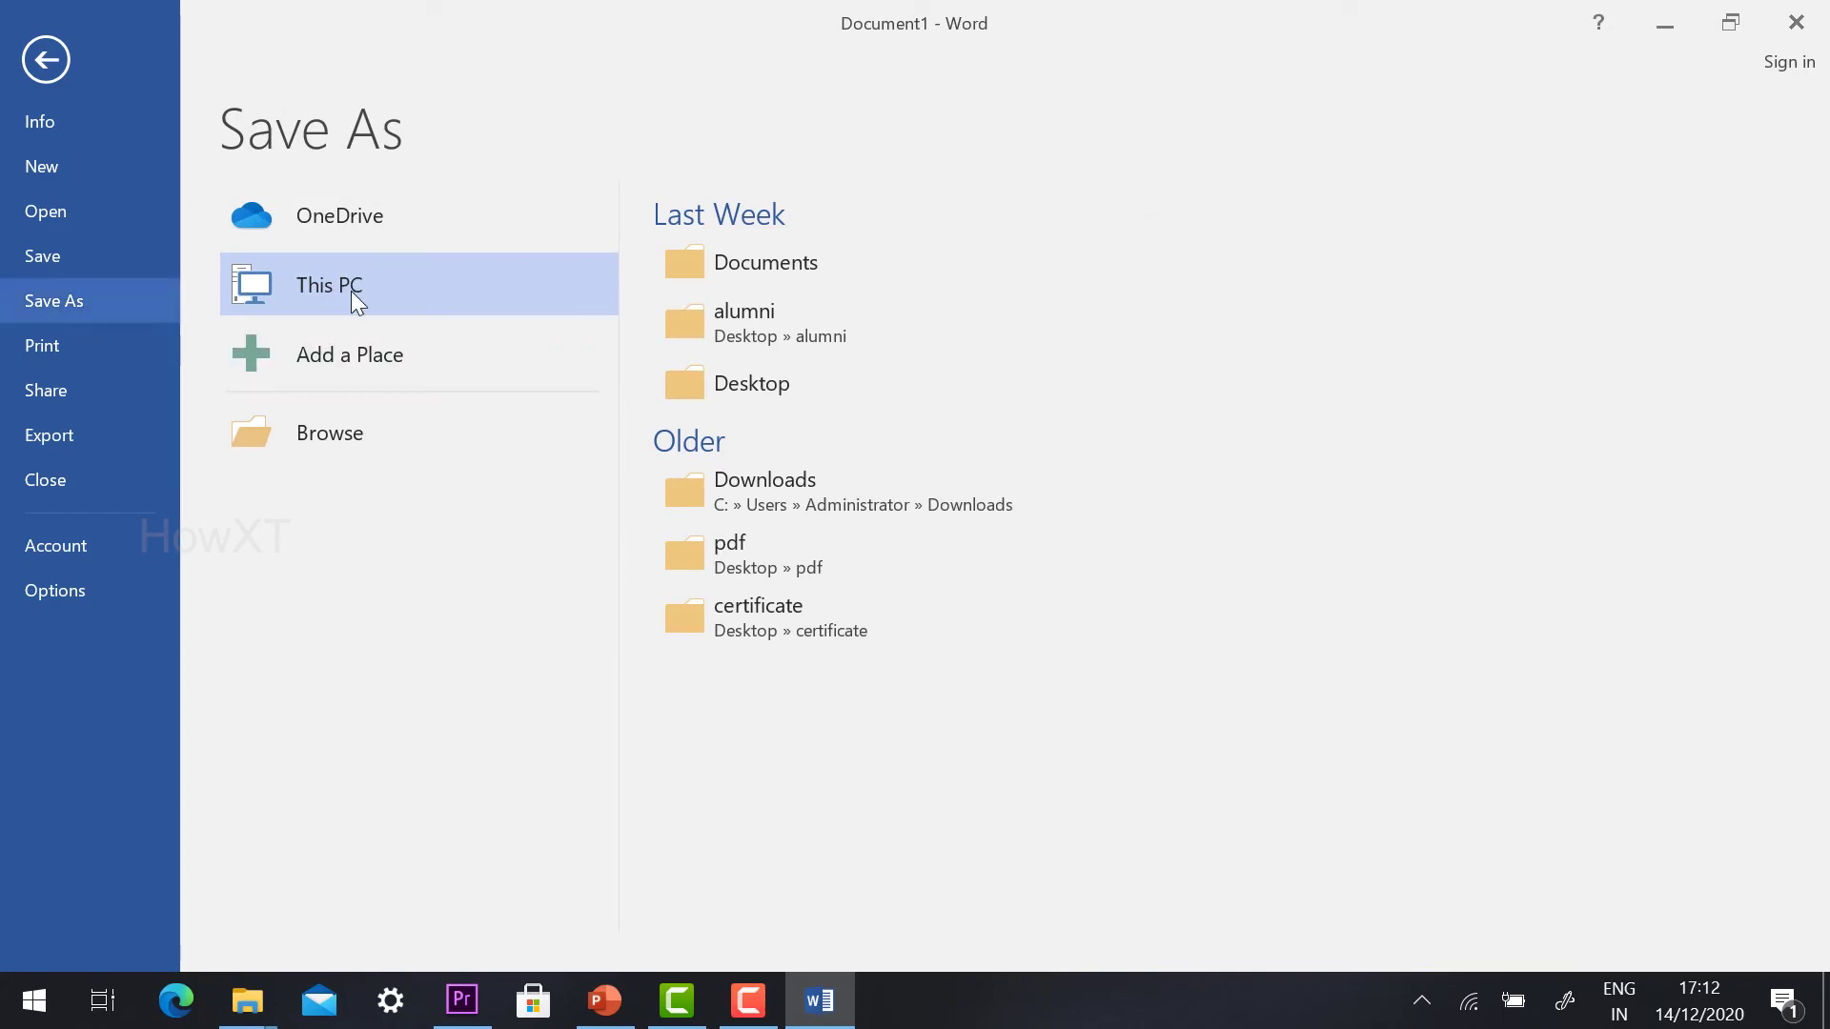
pyautogui.click(300, 445)
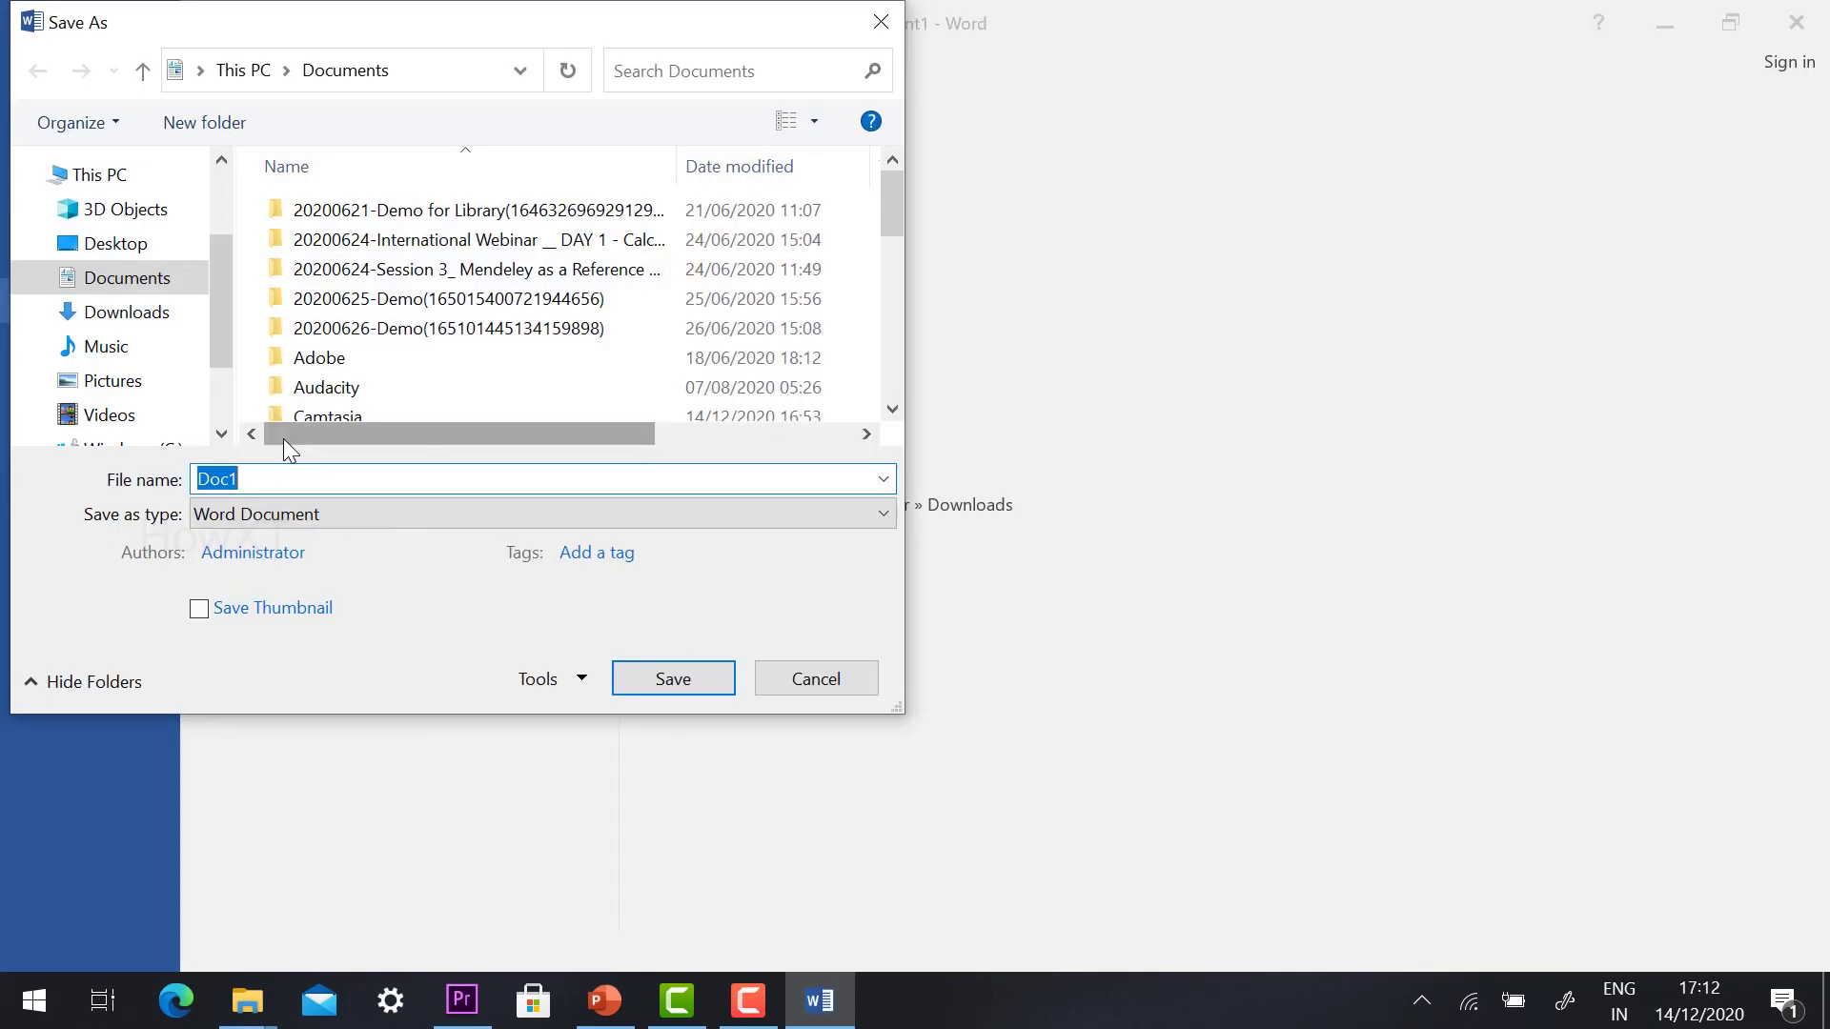
pyautogui.click(282, 514)
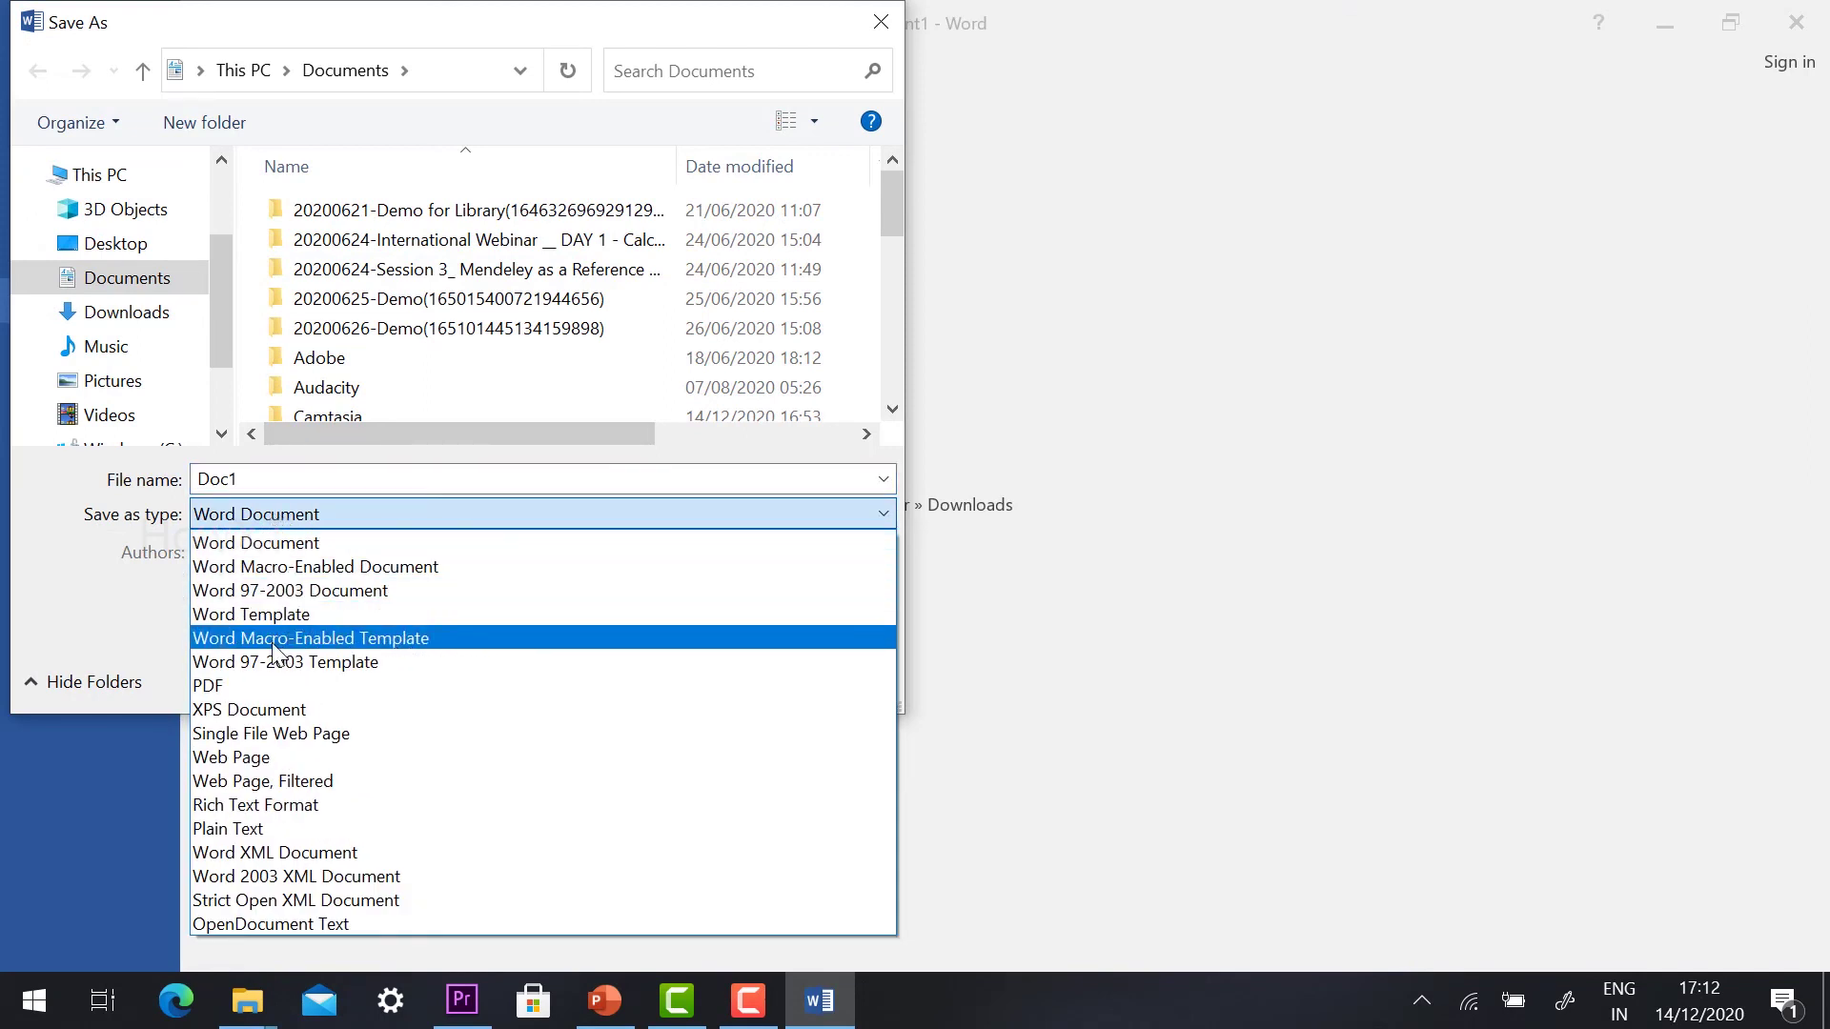
pyautogui.click(259, 693)
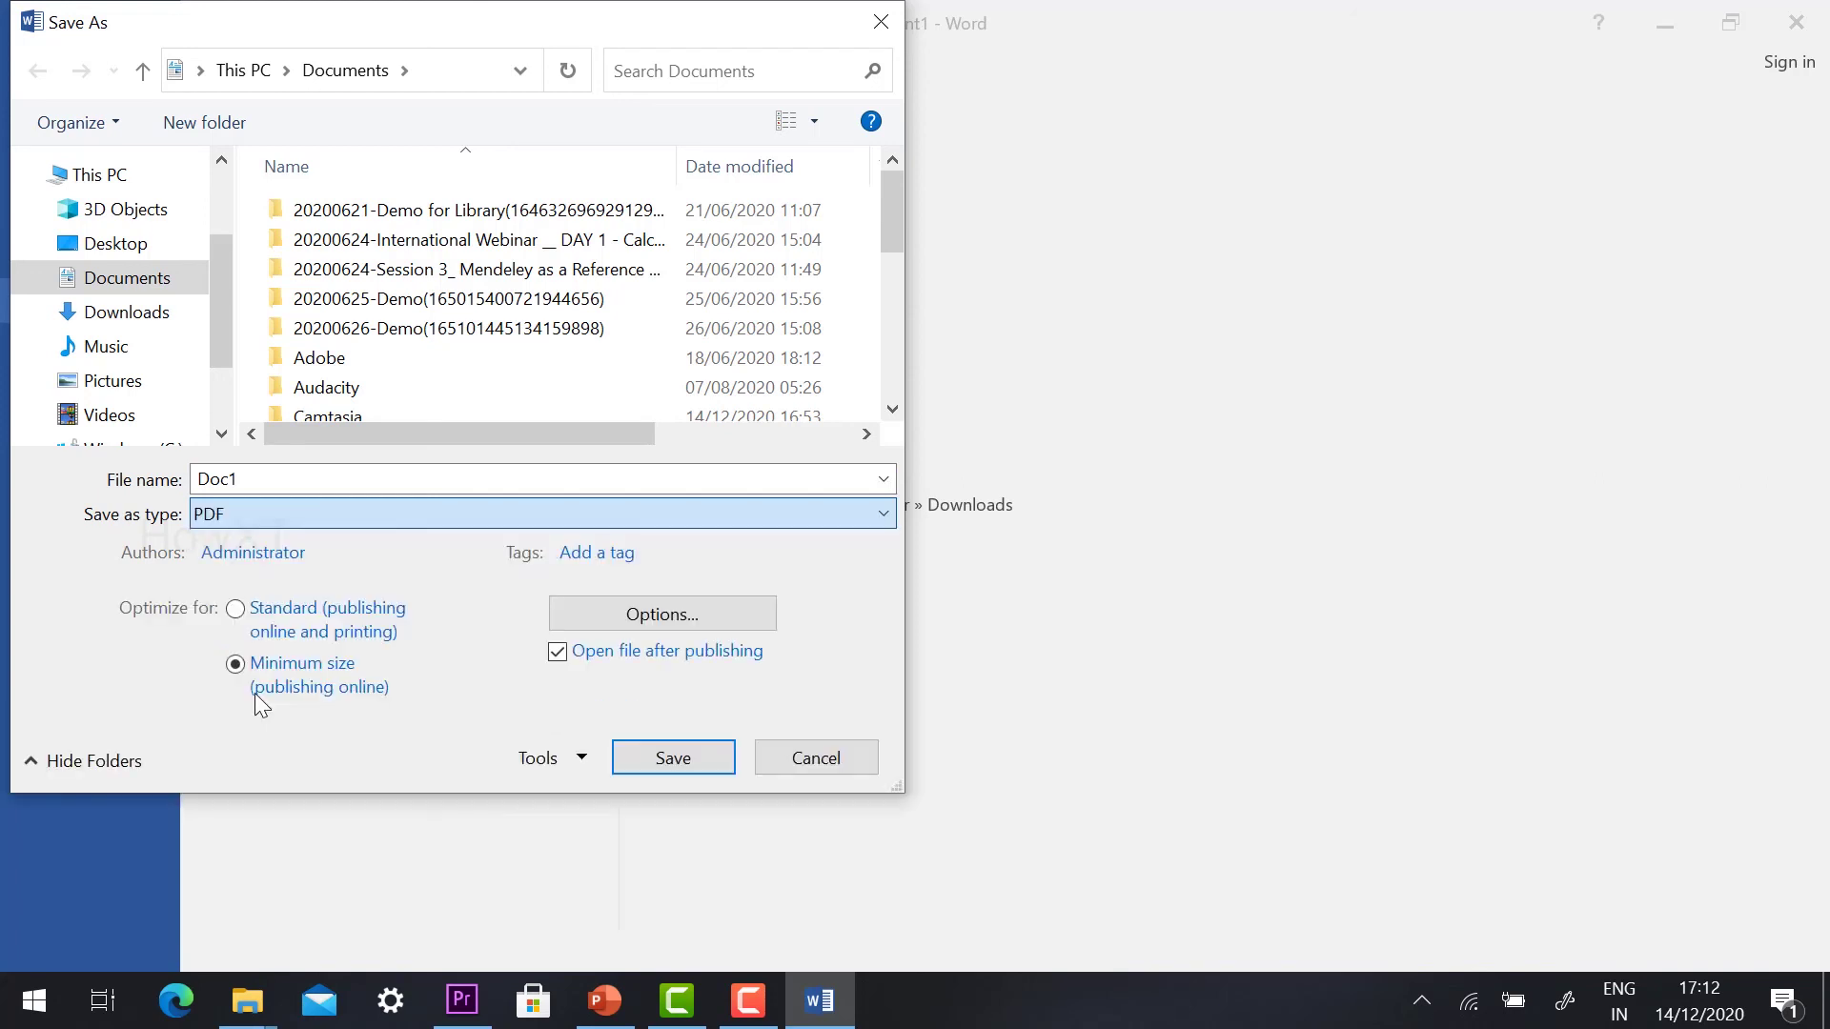
pyautogui.doubleClick(291, 479)
pyautogui.write('Aja')
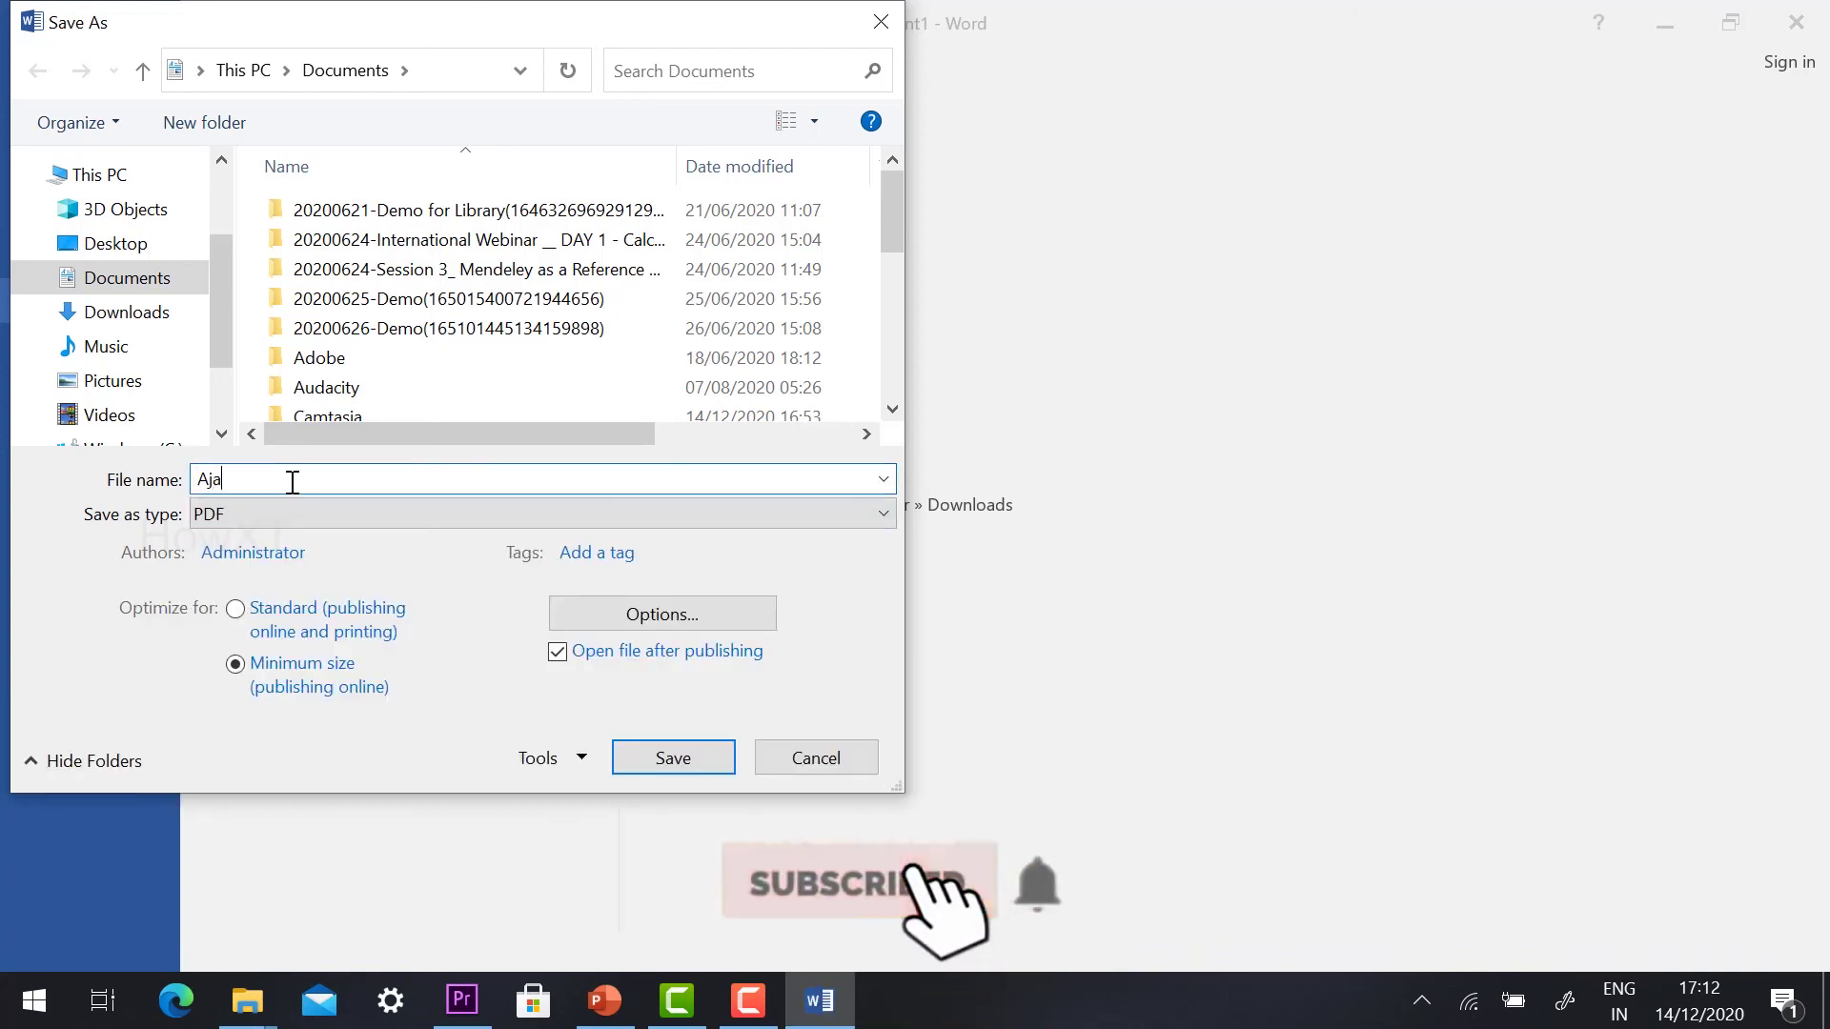
pyautogui.write('y ID card_No1')
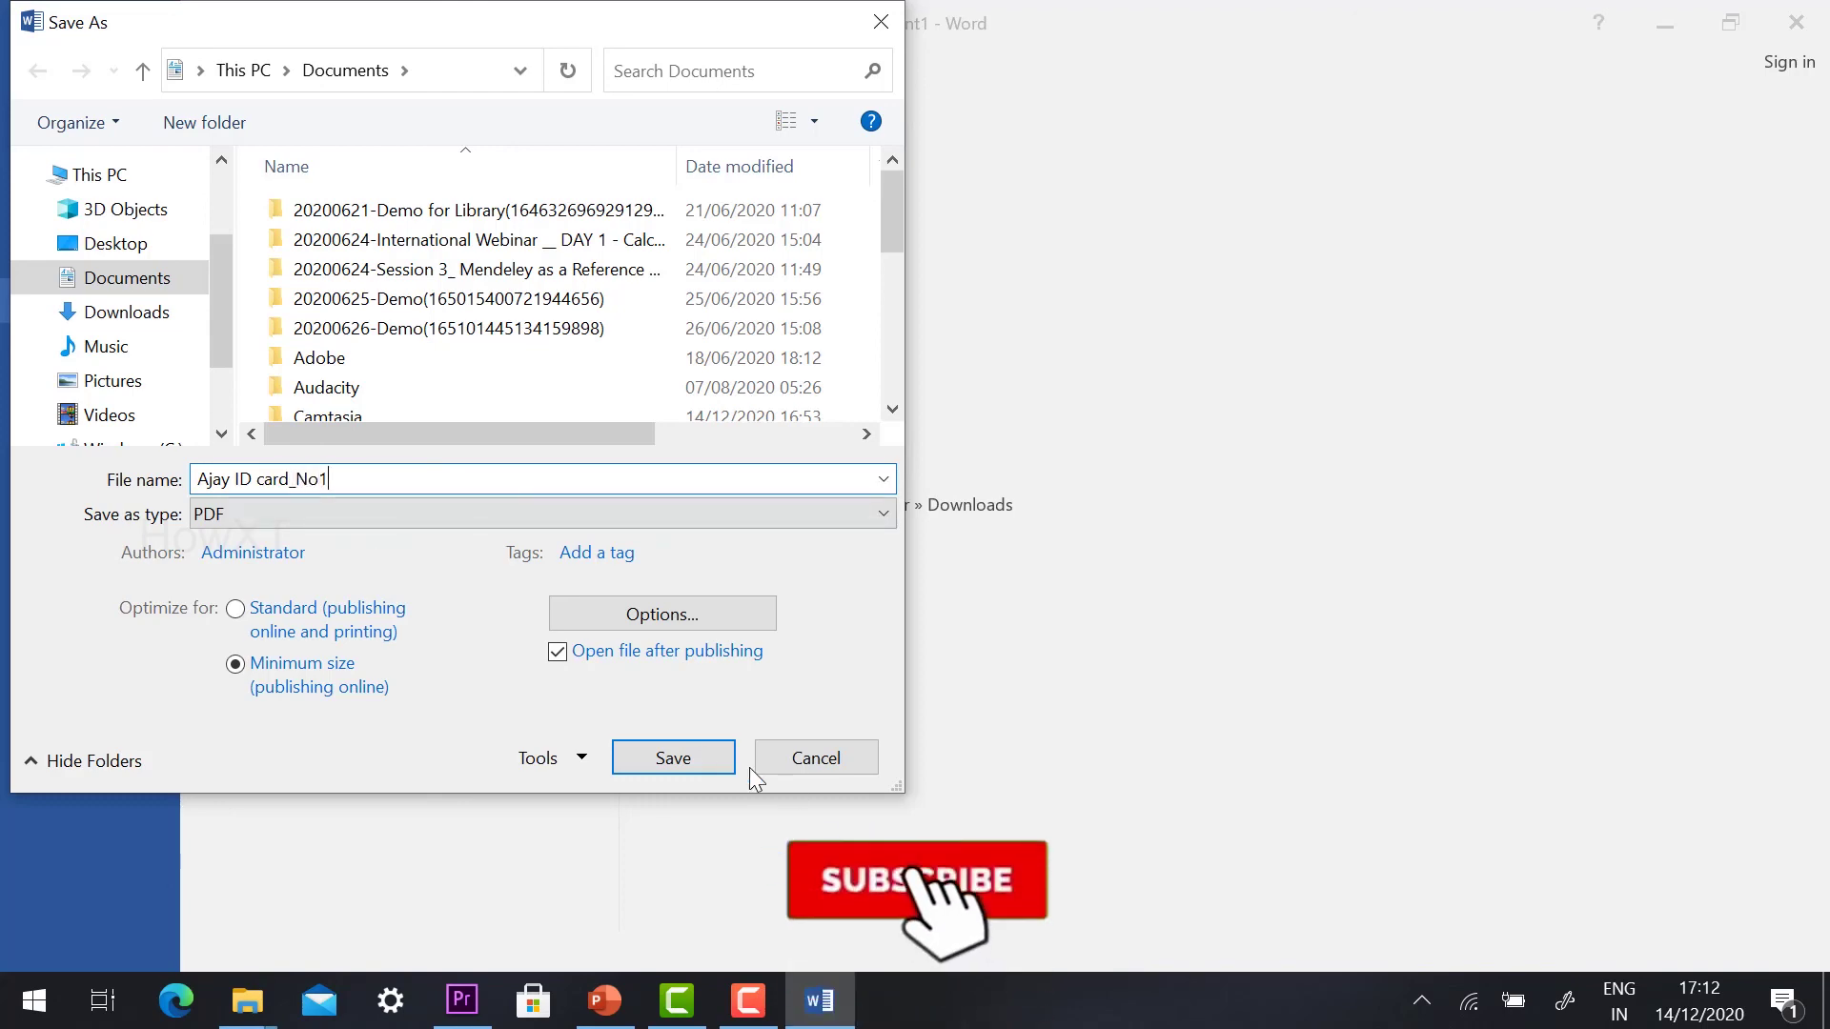
pyautogui.click(696, 759)
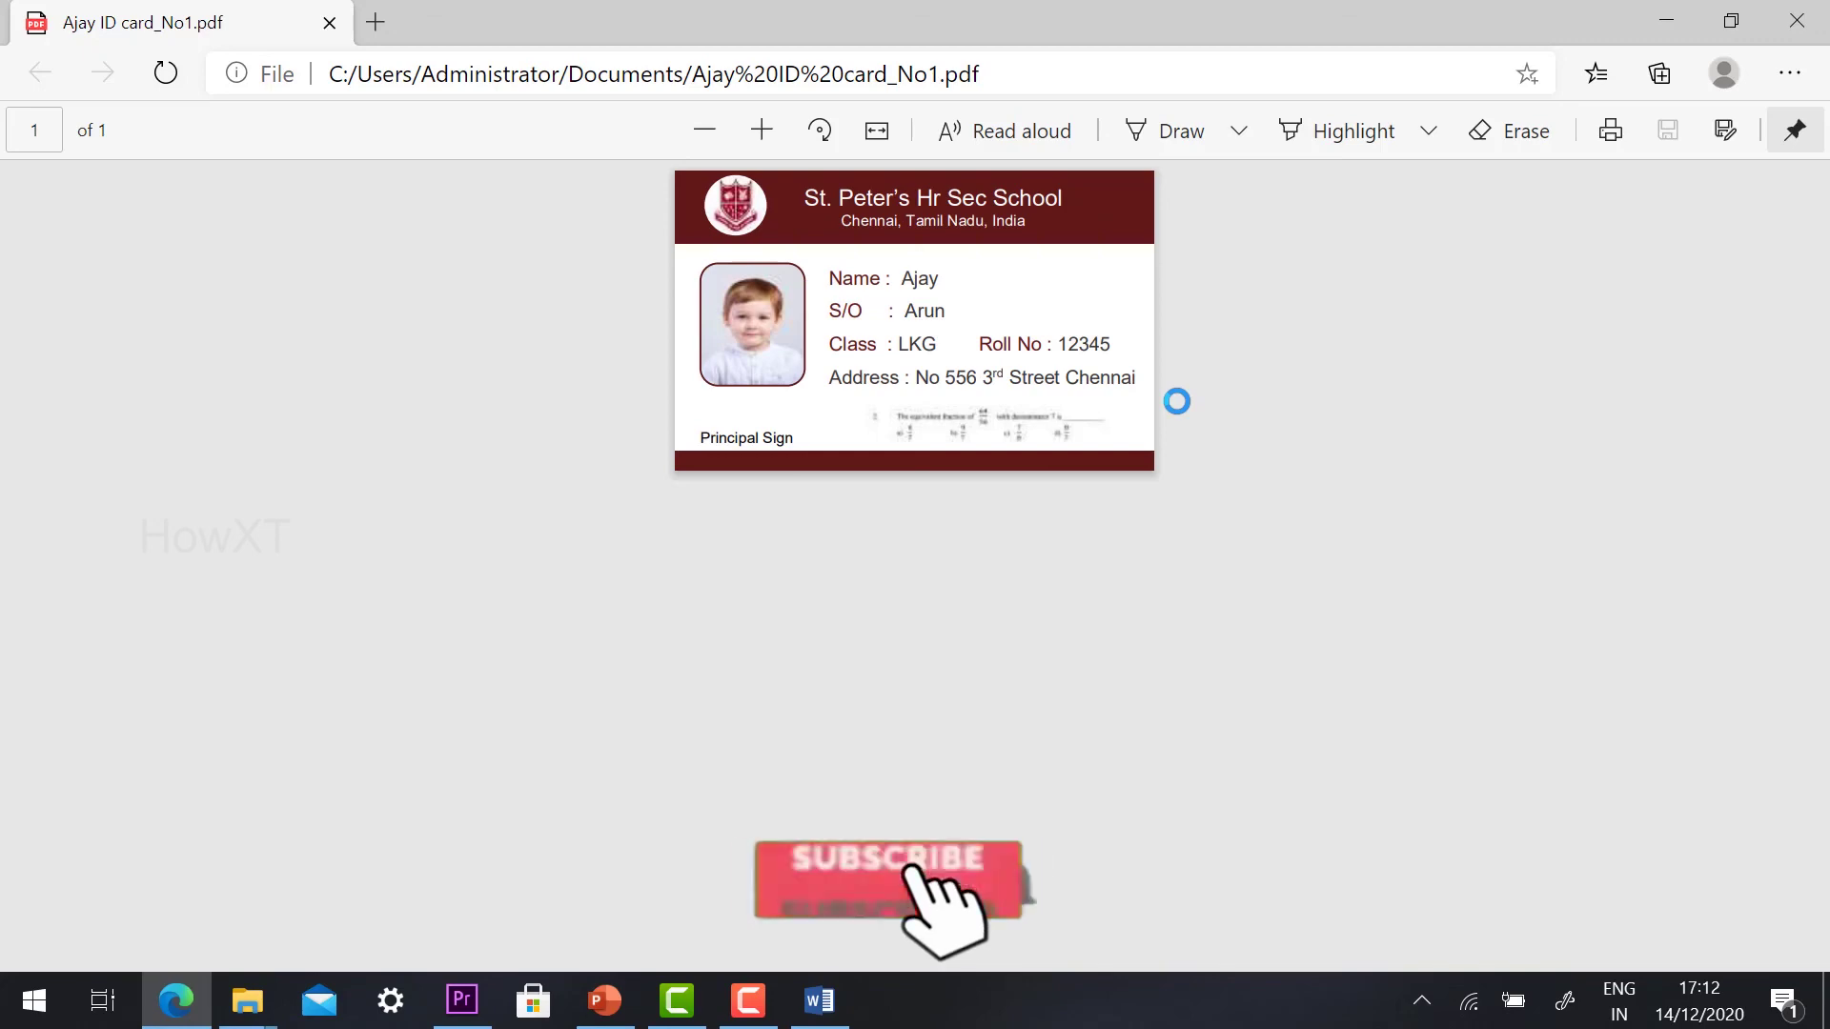
pyautogui.keyDown('ctrl'); pyautogui.scroll(5, 1180, 408); pyautogui.keyUp('ctrl')
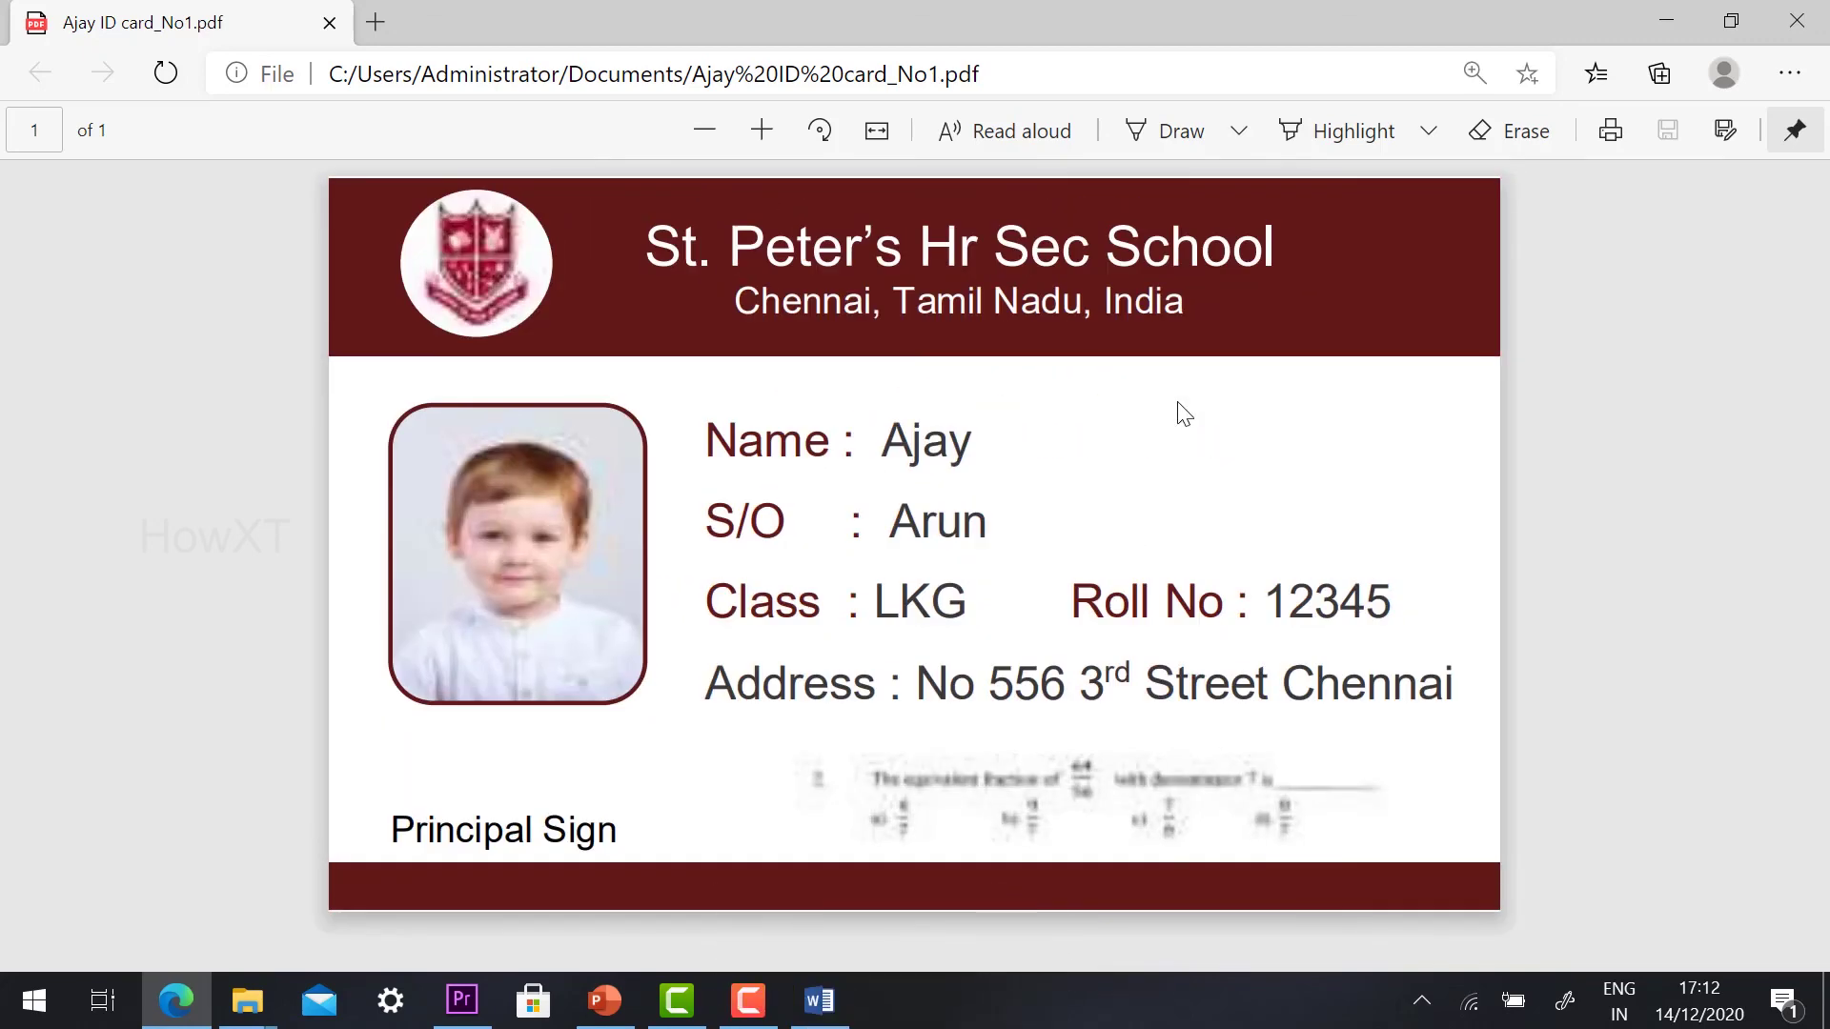
pyautogui.keyDown('ctrl'); pyautogui.scroll(-5, 1181, 412); pyautogui.keyUp('ctrl')
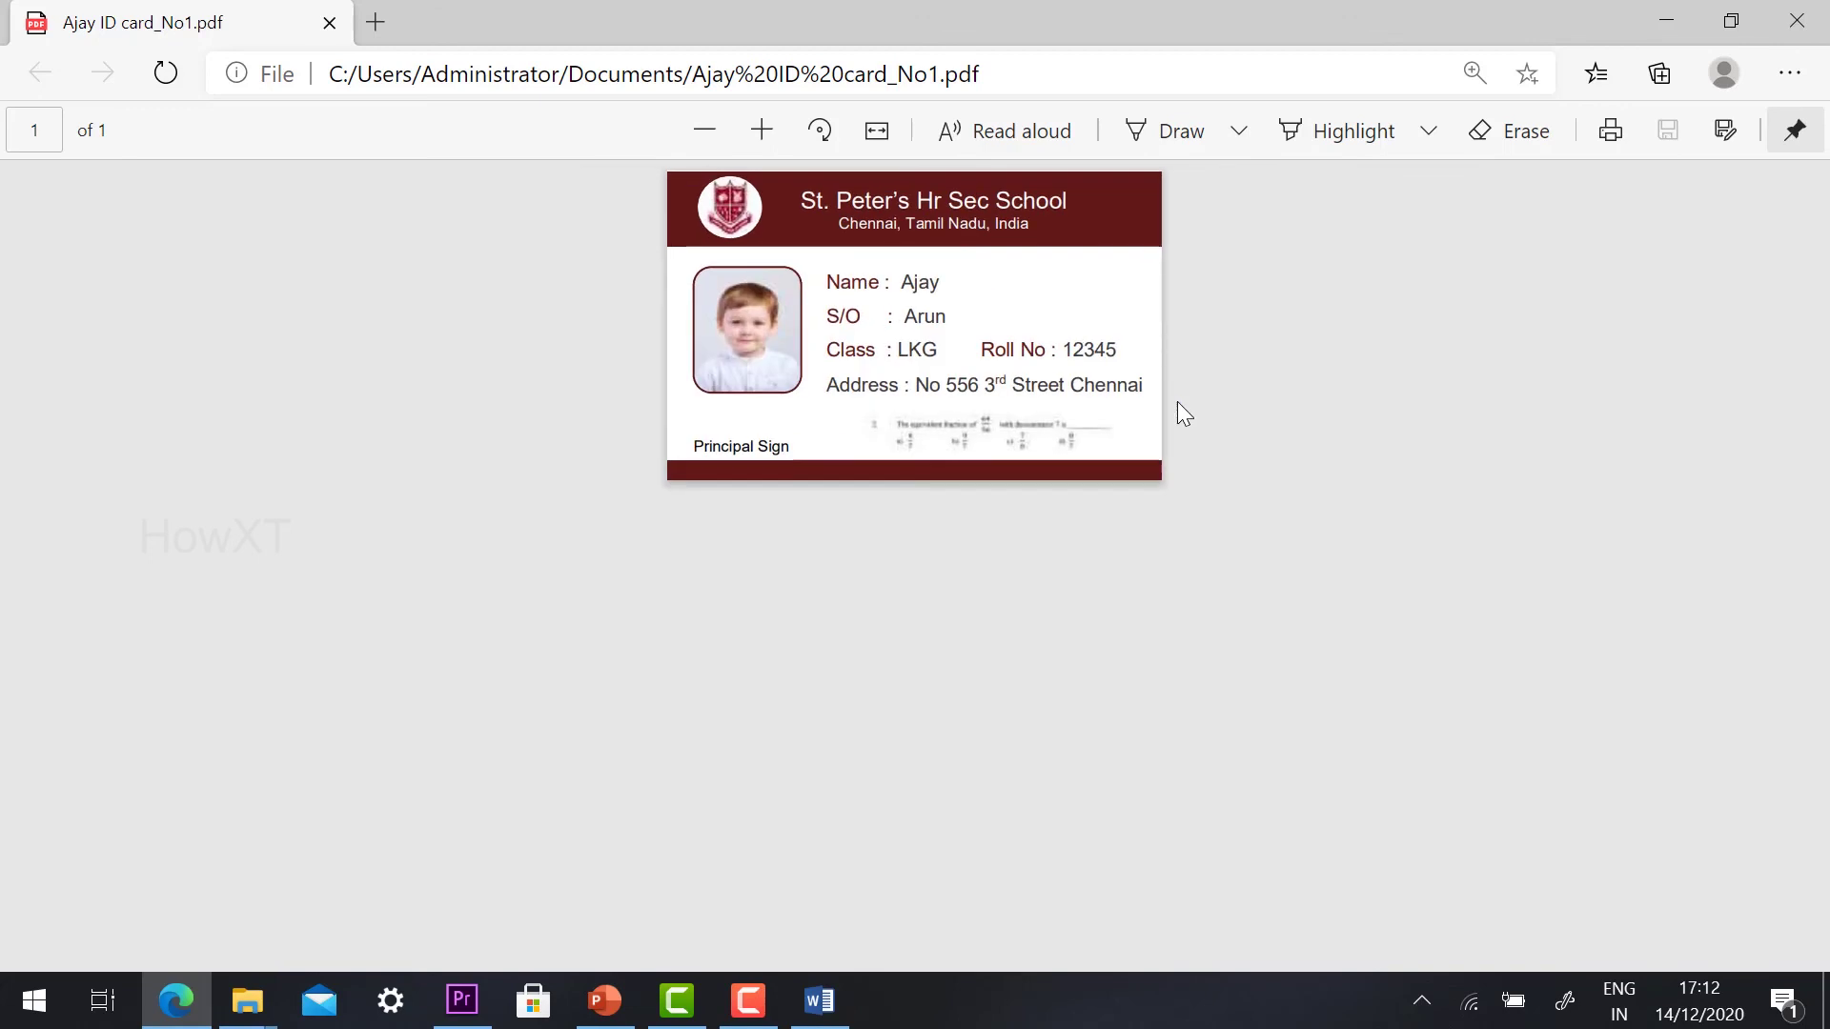